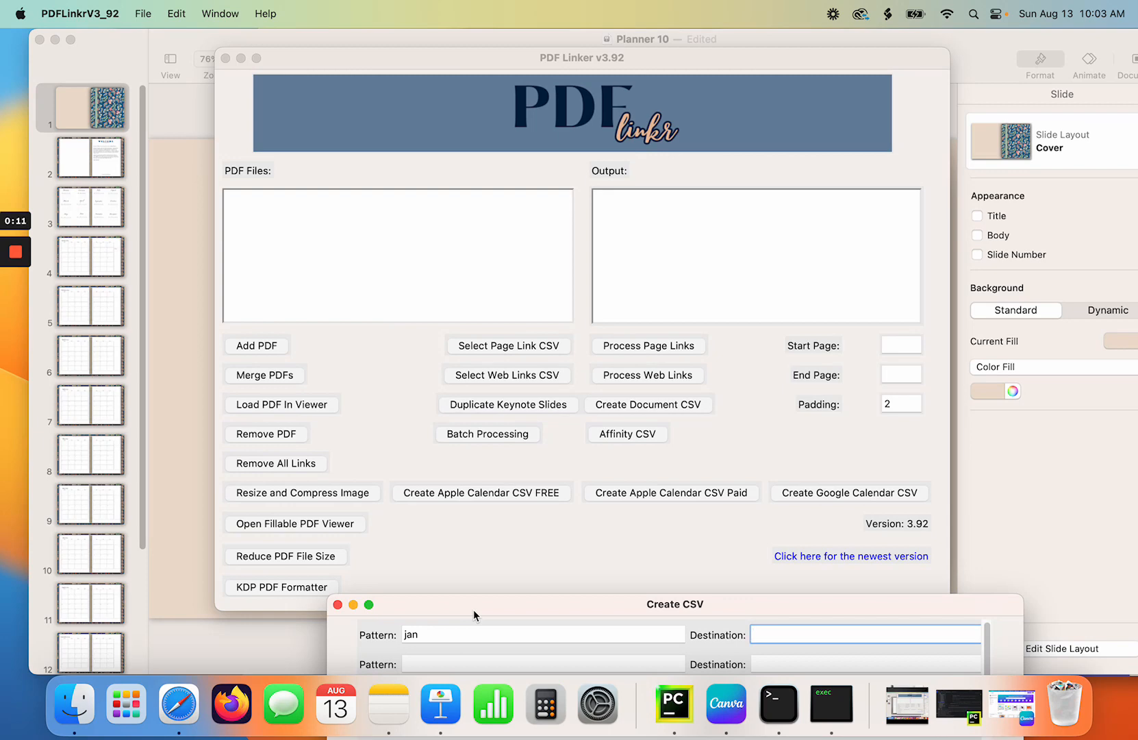
Switch to Keynote and examine the planner's Cover, Inner Pages, Daily and Back Cover slide layouts.
left_click(115, 52)
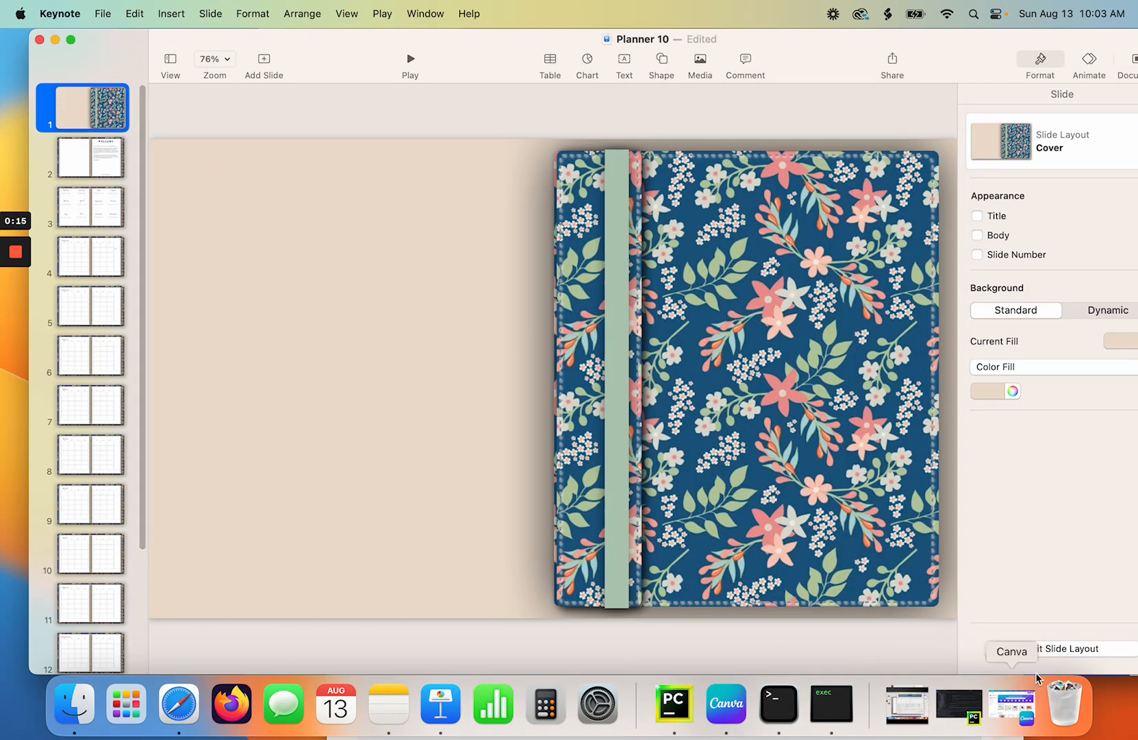
left_click(1073, 648)
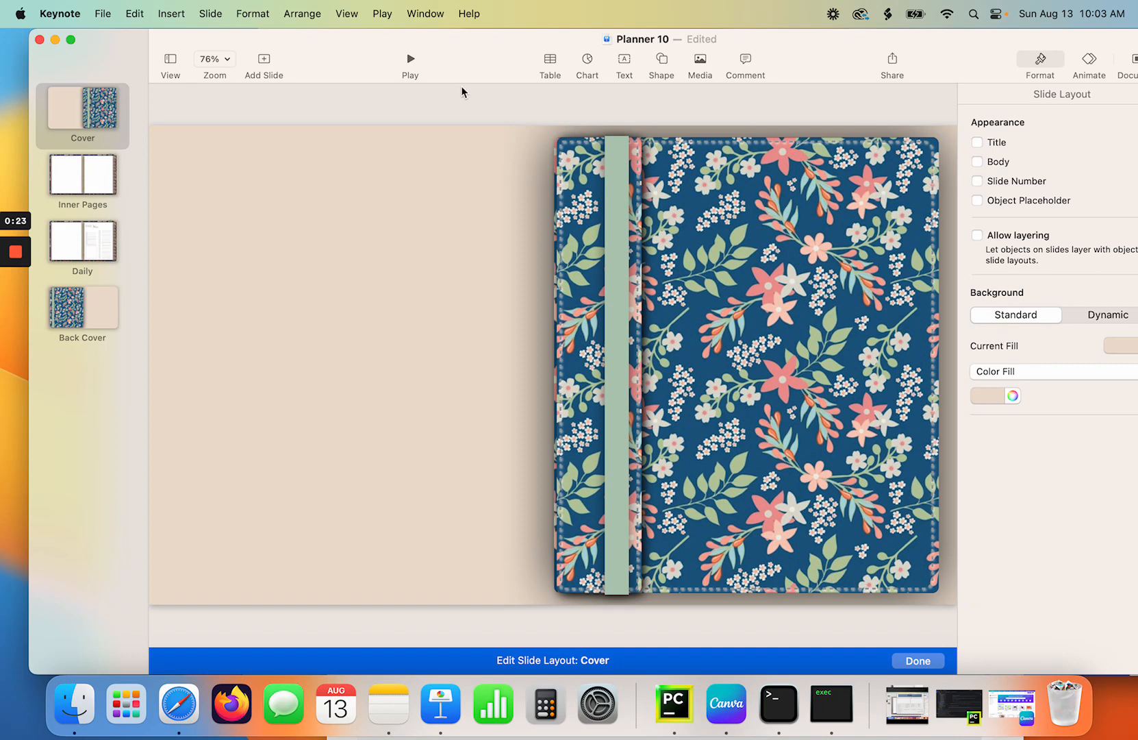
left_click(100, 183)
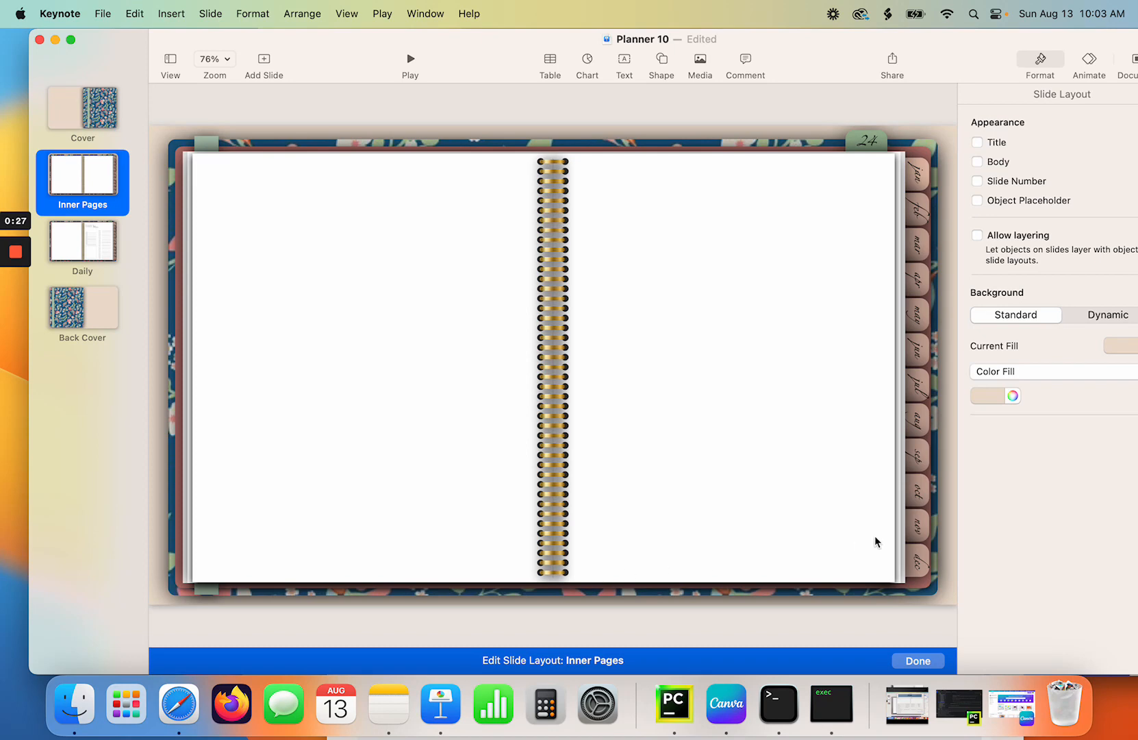
left_click(87, 107)
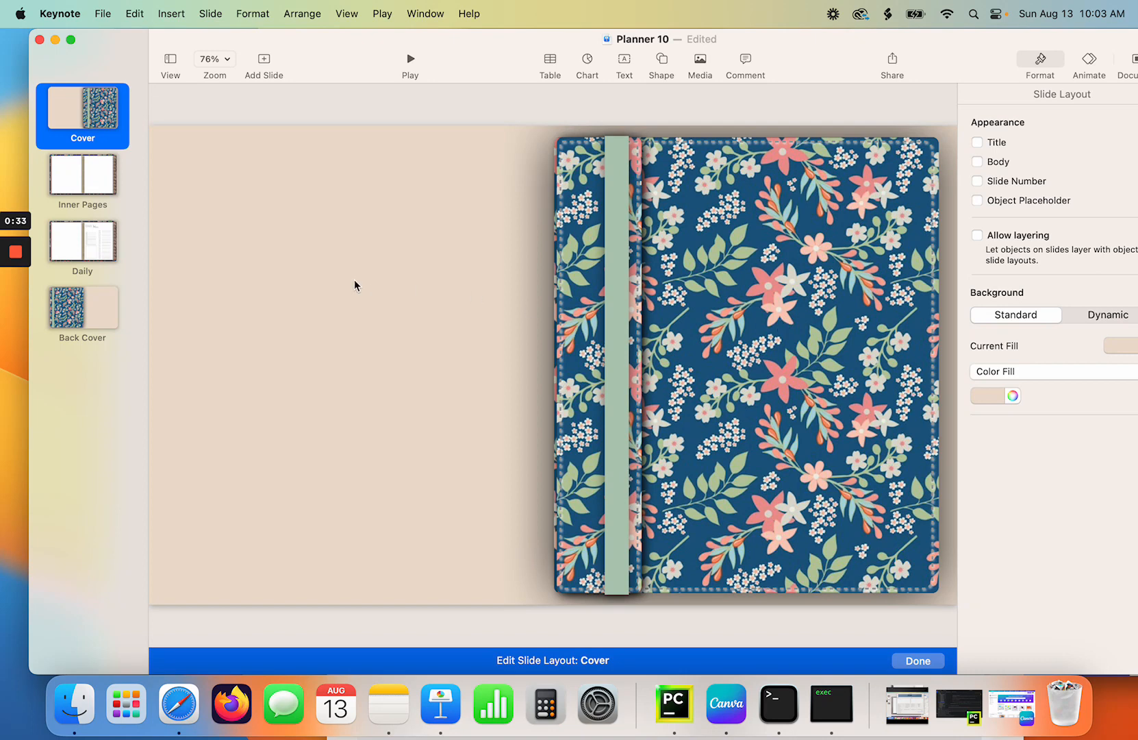
left_click(109, 174)
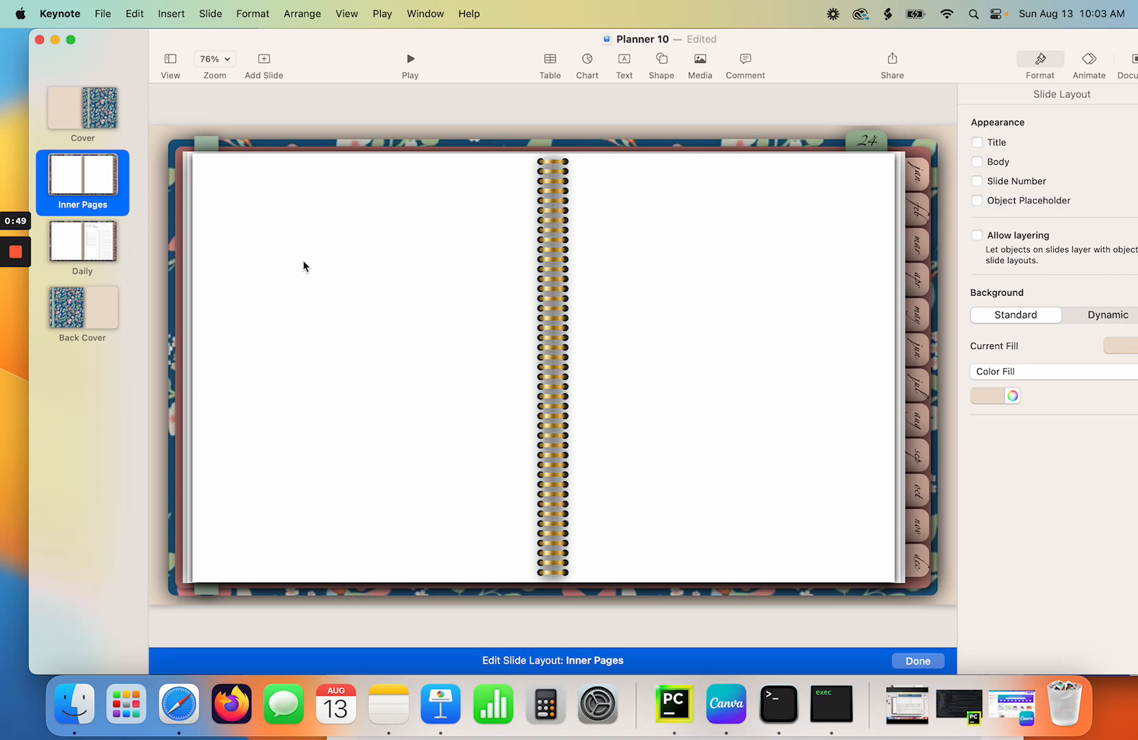
left_click(102, 243)
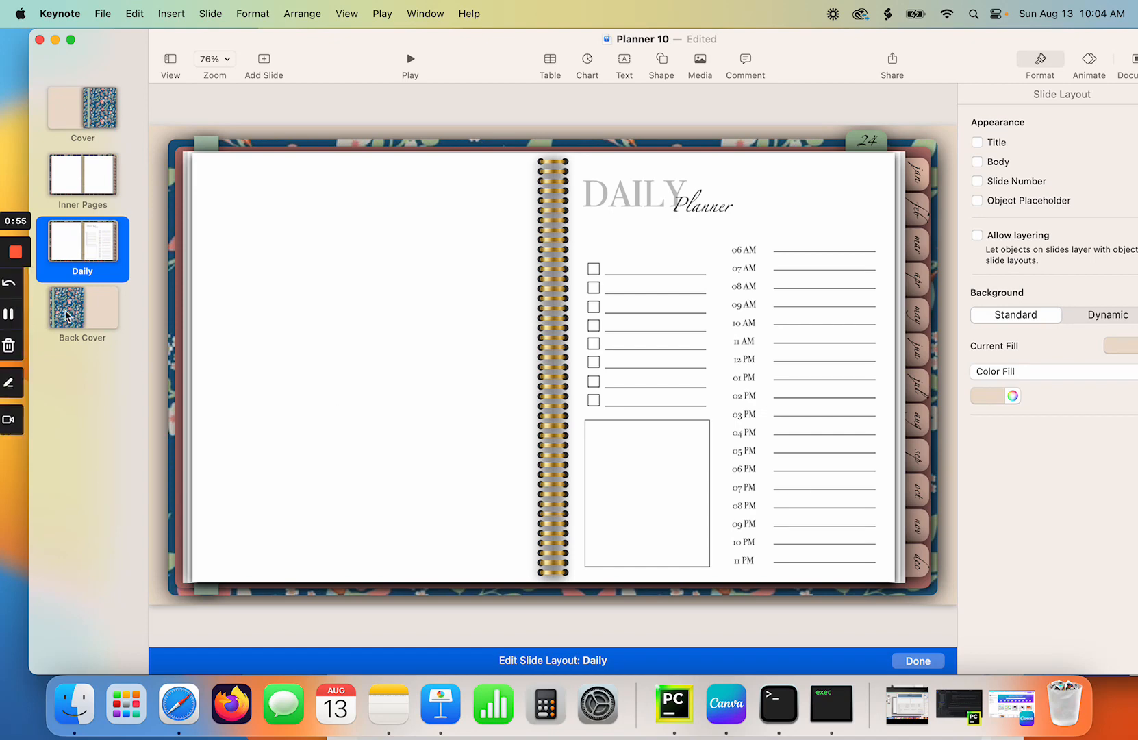
left_click(70, 312)
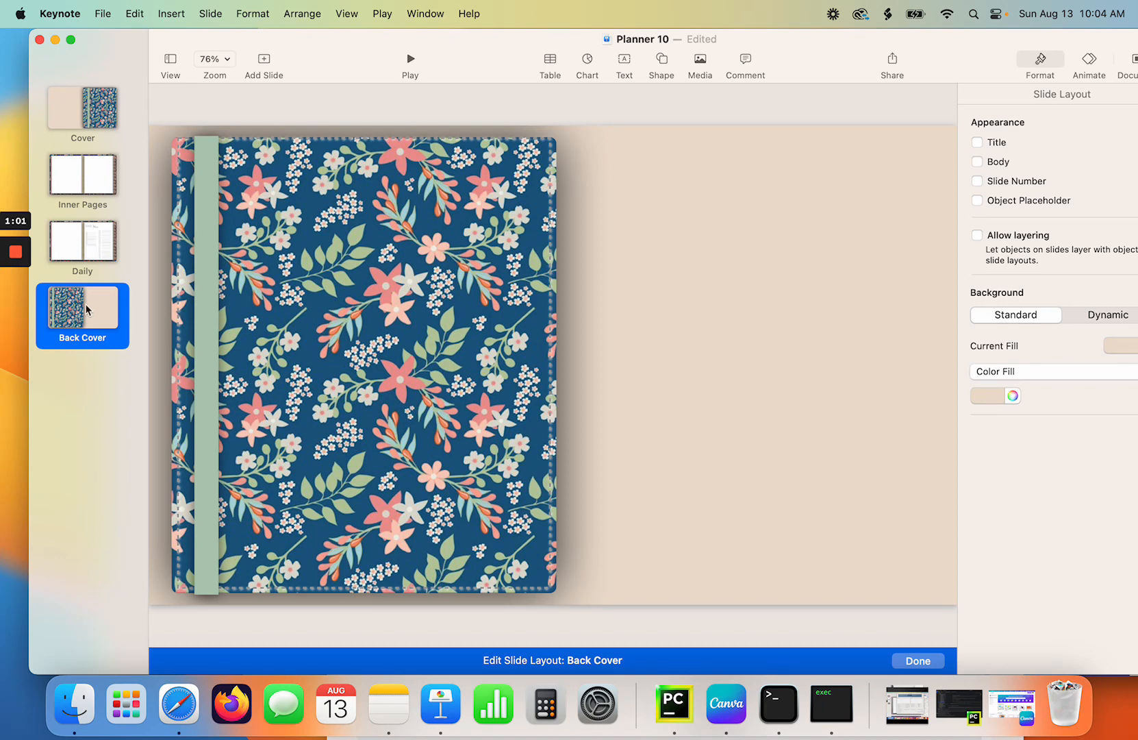
left_click(923, 665)
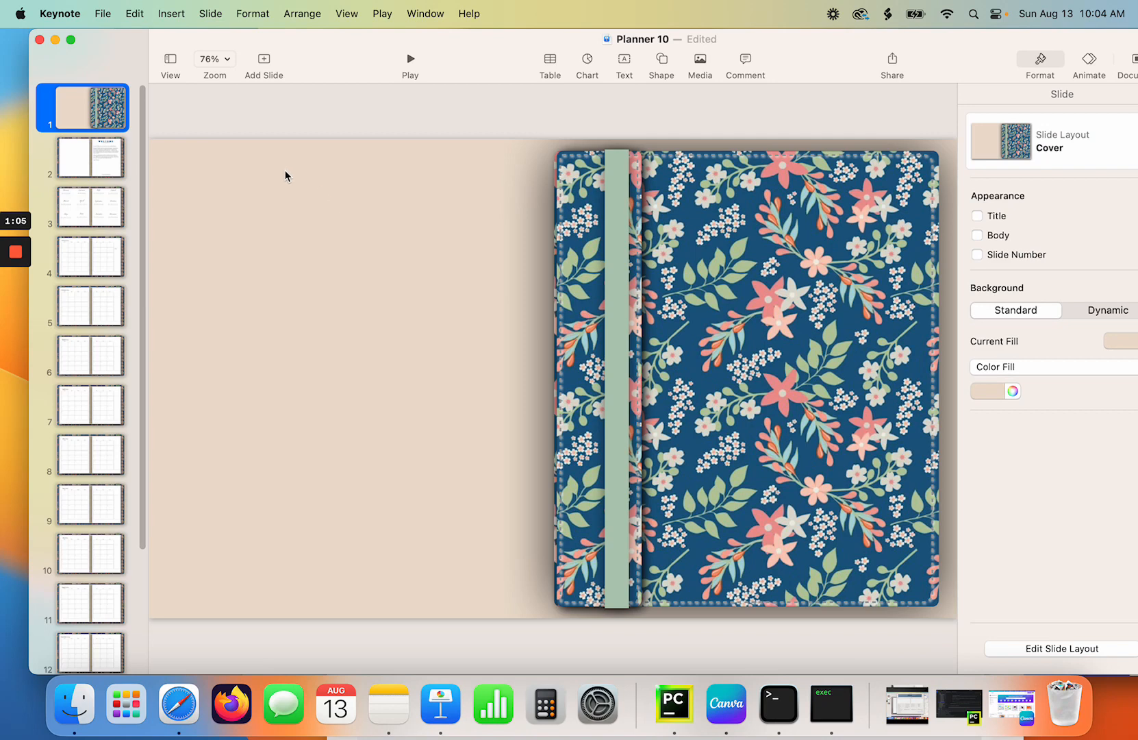
Review the planner's cover, welcome page and year overview slides.
left_click(110, 110)
left_click(109, 165)
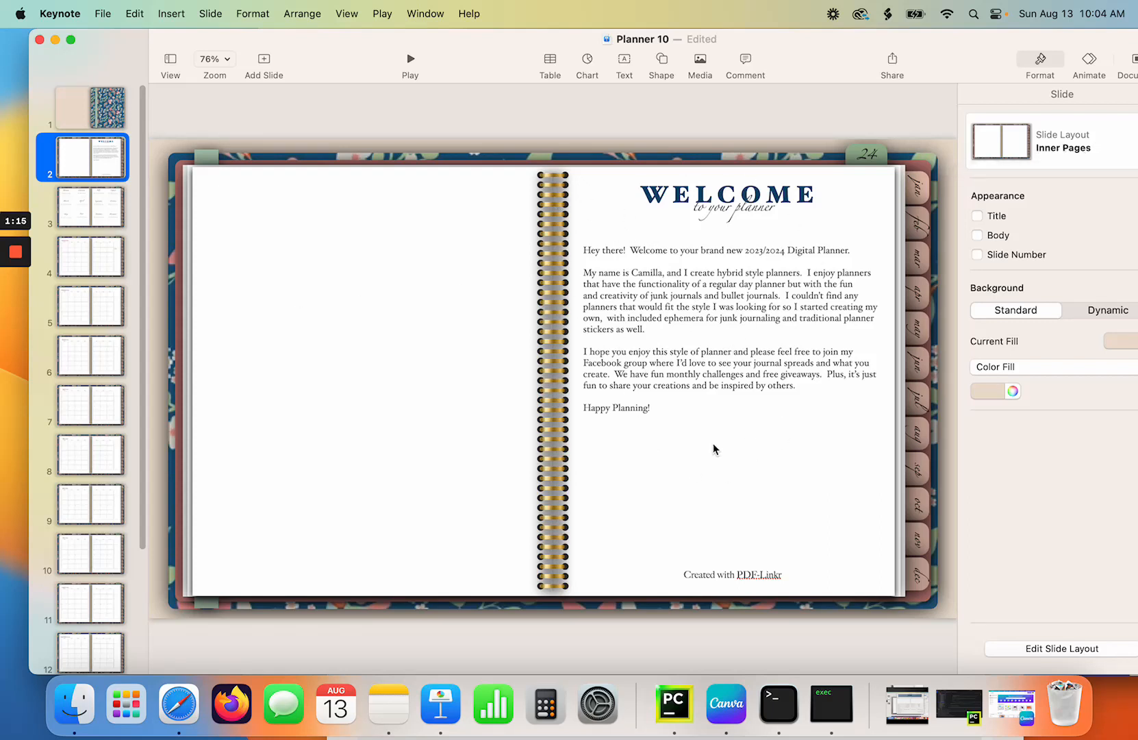
left_click(99, 223)
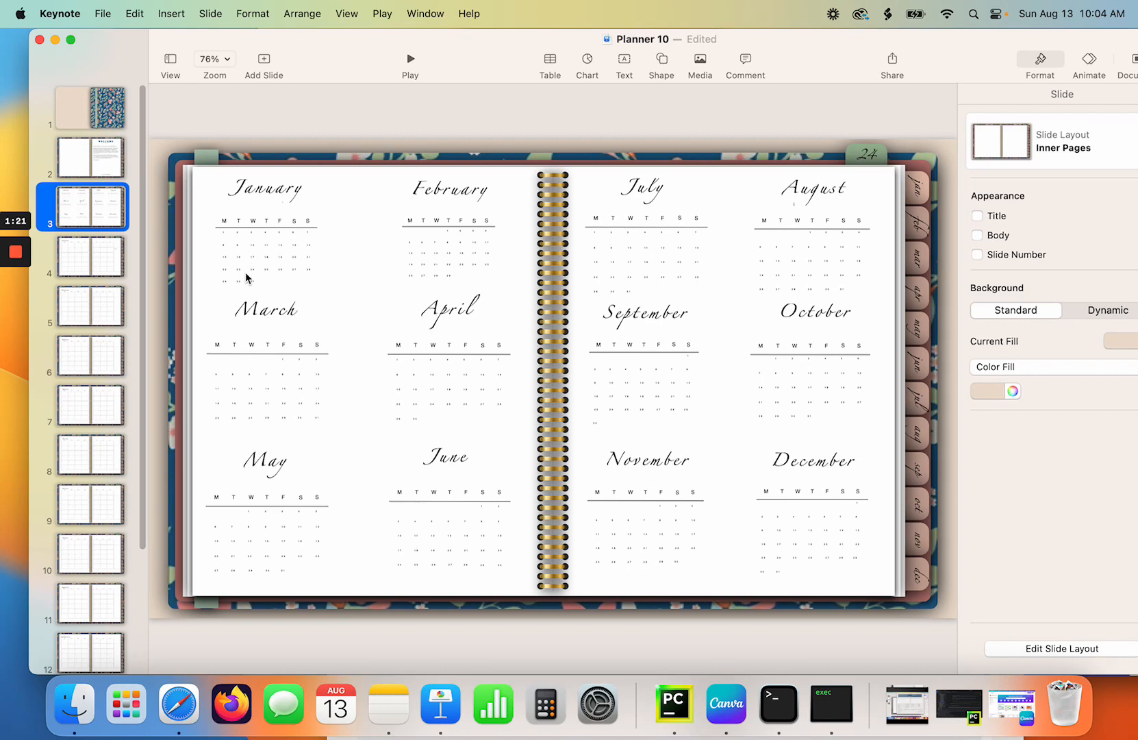
left_click(102, 211)
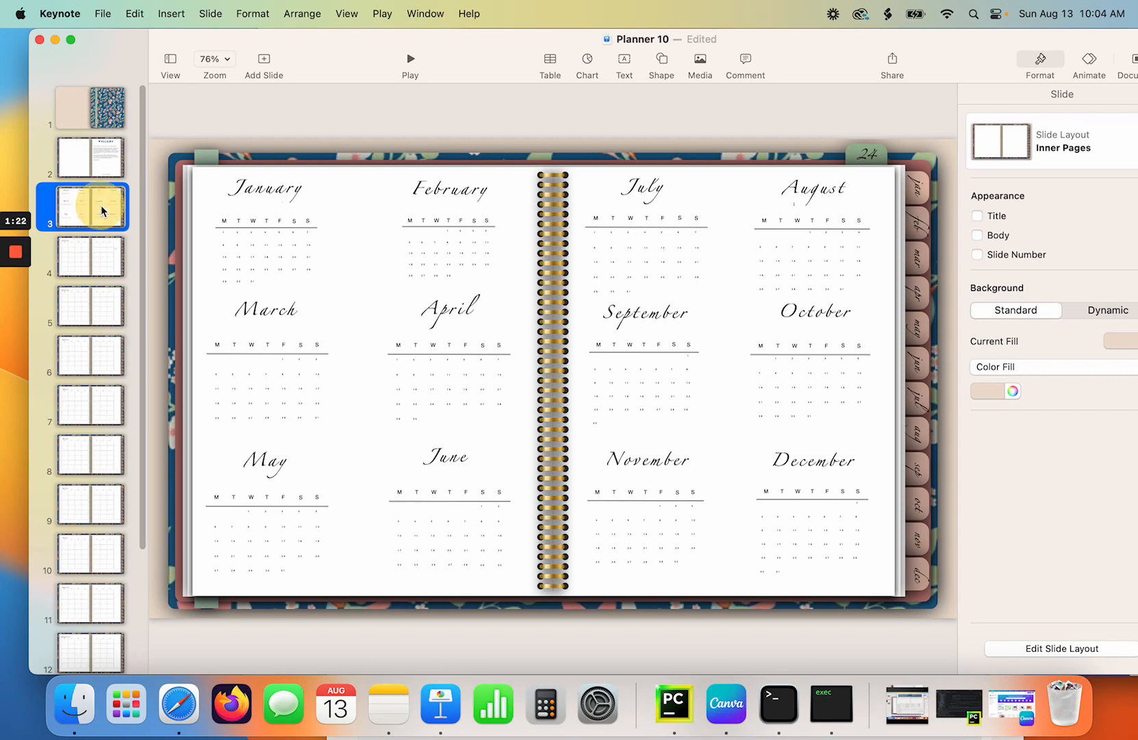
Switch to PDFLinkr and move the Create CSV window up so that its pattern and destination rows are accessible.
left_click(836, 713)
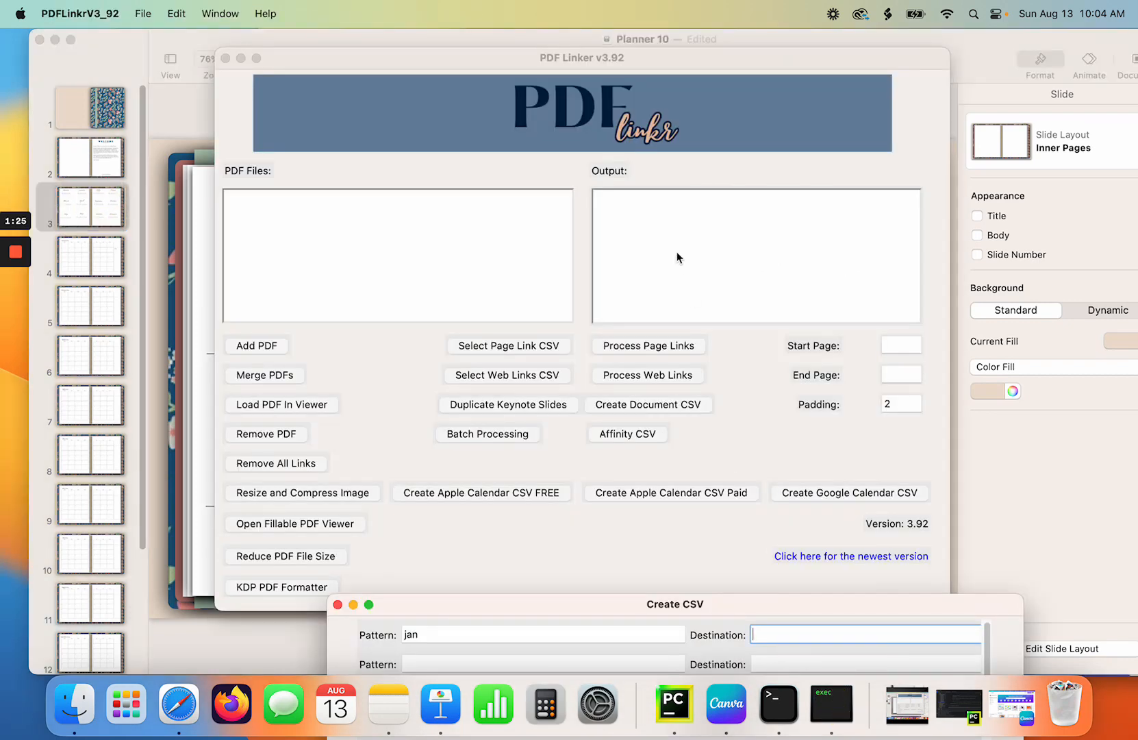
left_click_drag(724, 611, 743, 56)
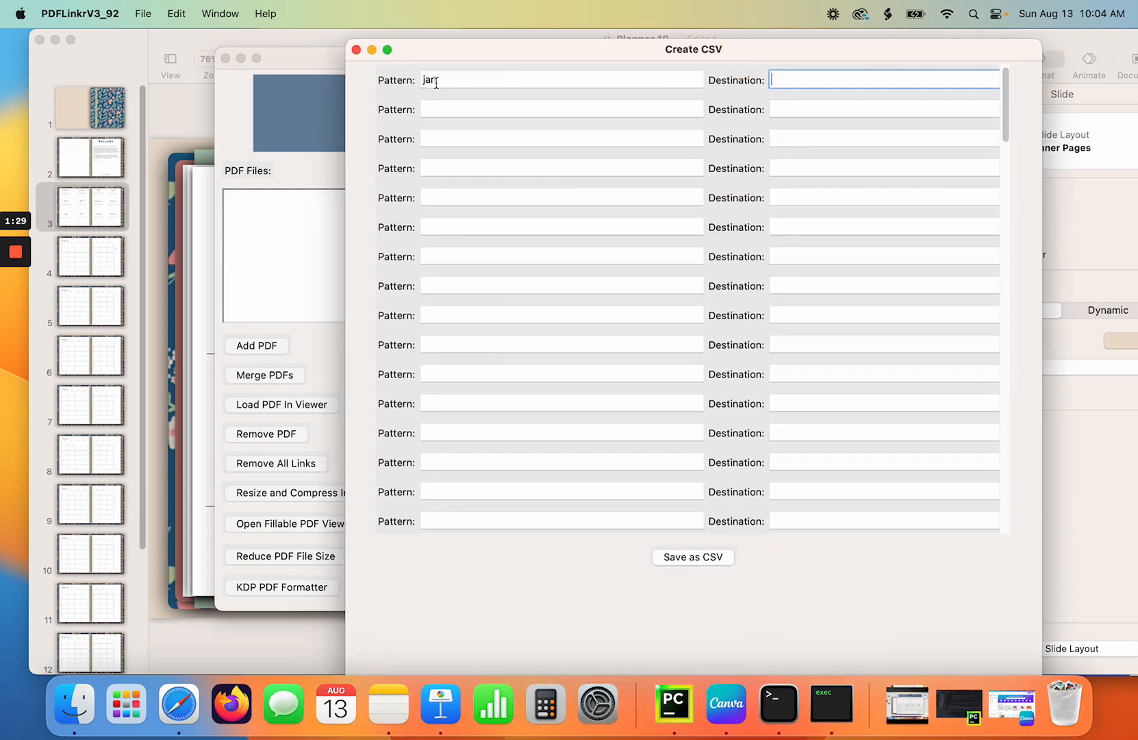
Switch to Keynote and compare the welcome slide with the year overview slide to identify the overview's page number.
left_click(95, 167)
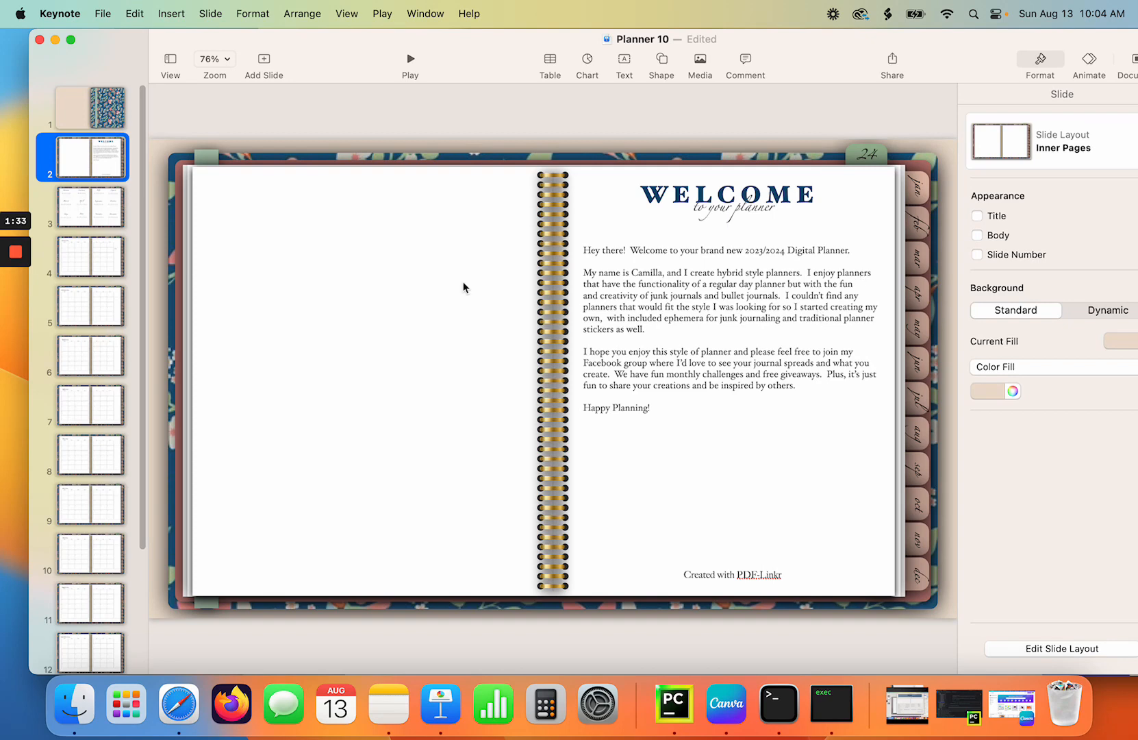
left_click(108, 211)
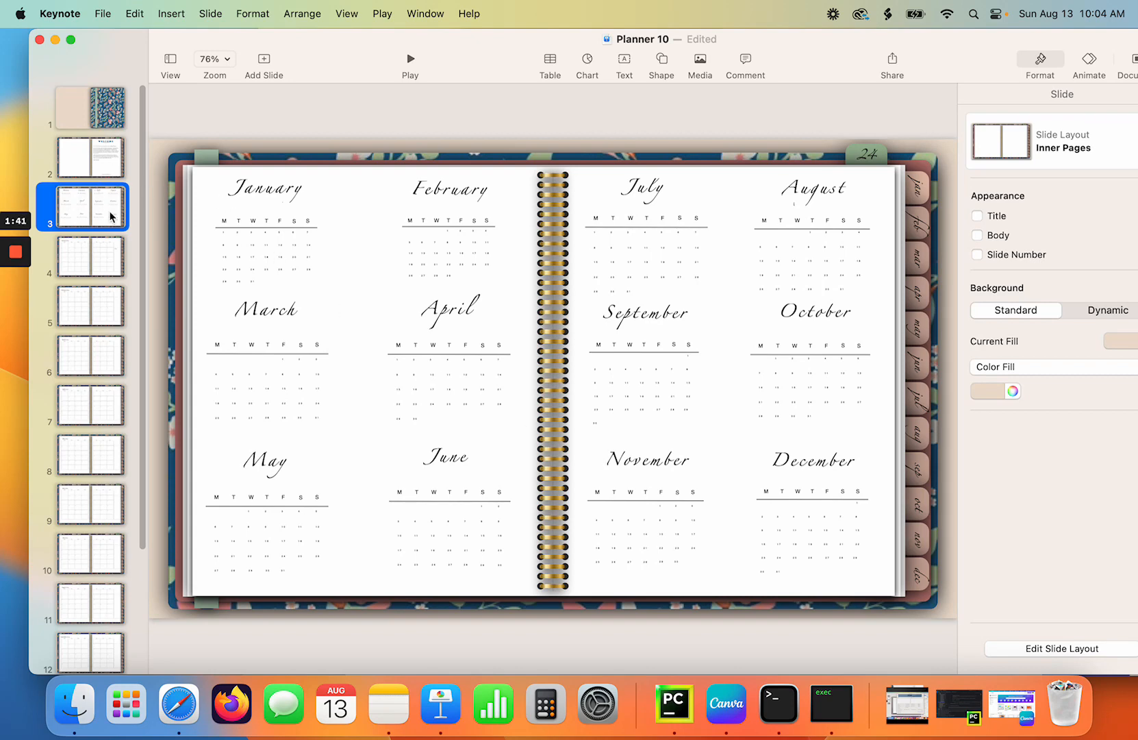
left_click(108, 155)
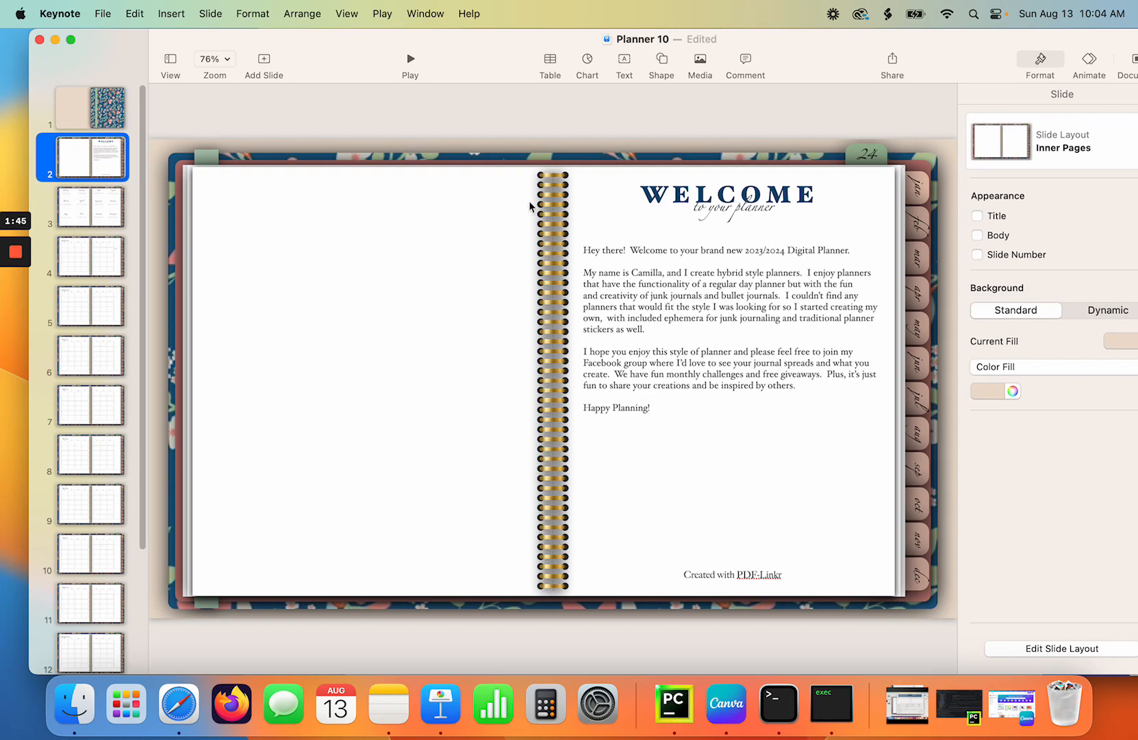
left_click(87, 216)
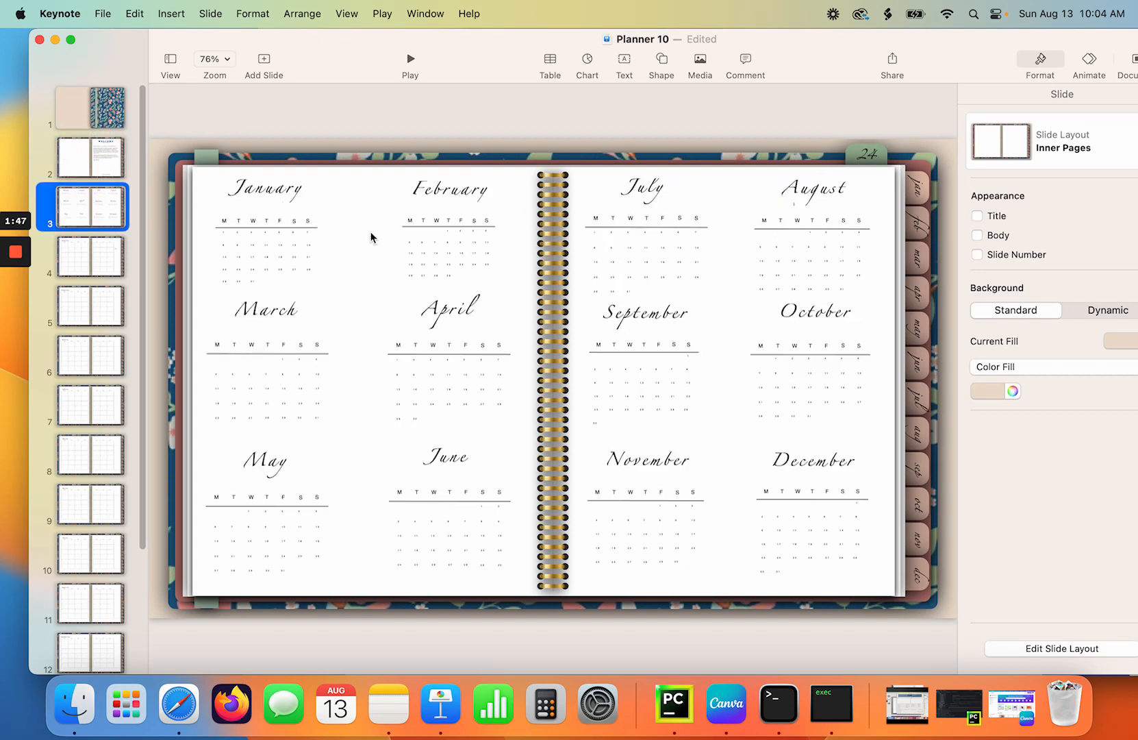
Switch to PDFLinkr and set the first Create CSV row to pattern 24 with destination 3.
left_click(839, 693)
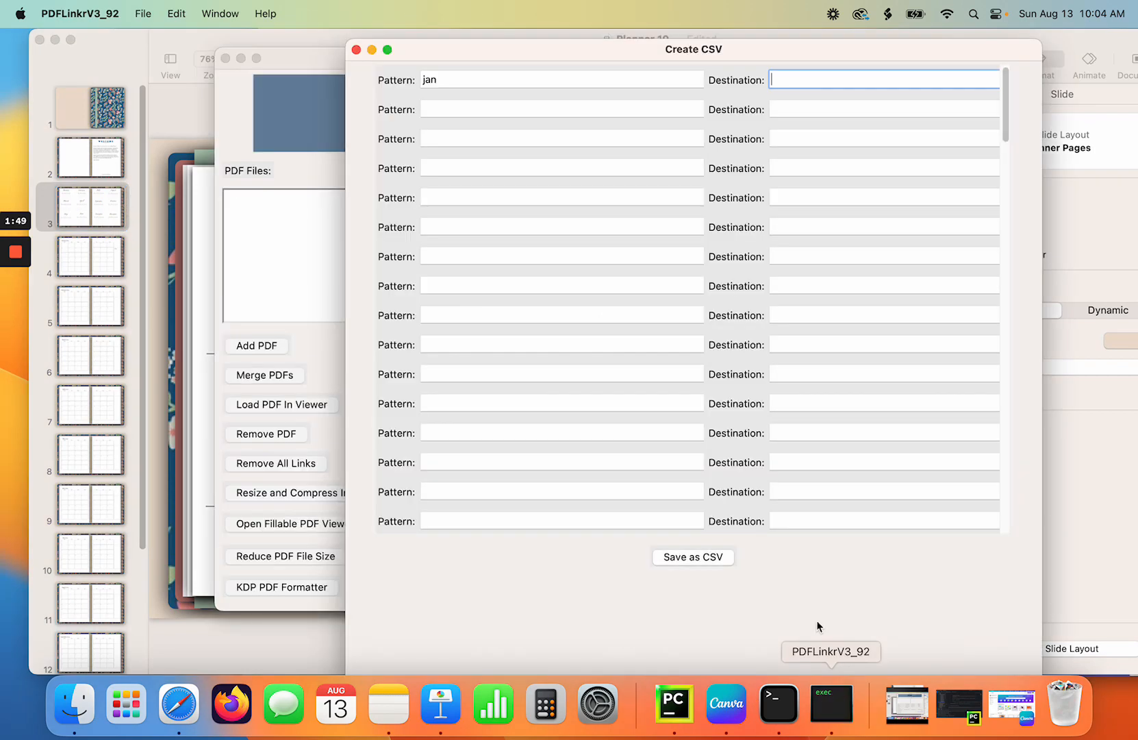
double_click(472, 79)
type("24")
left_click(795, 80)
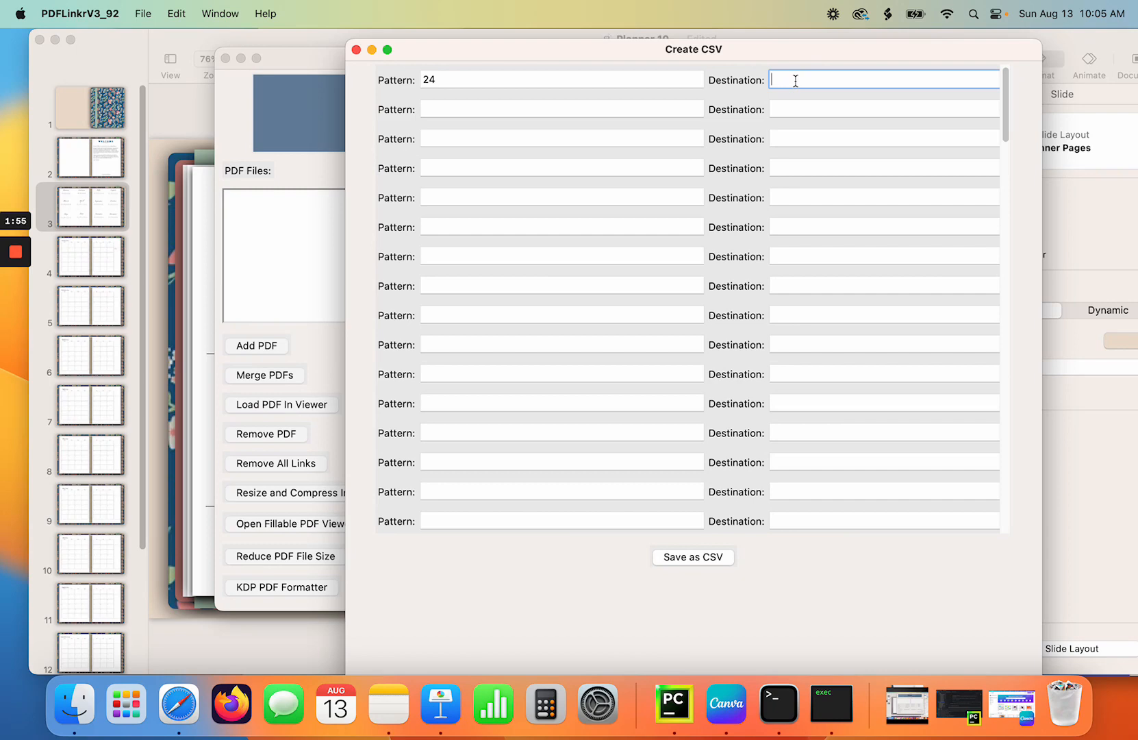
Save the link CSV as overview3 in the Desktop's Planners > Planner 10 > csv folder and close the Create CSV window.
left_click(702, 558)
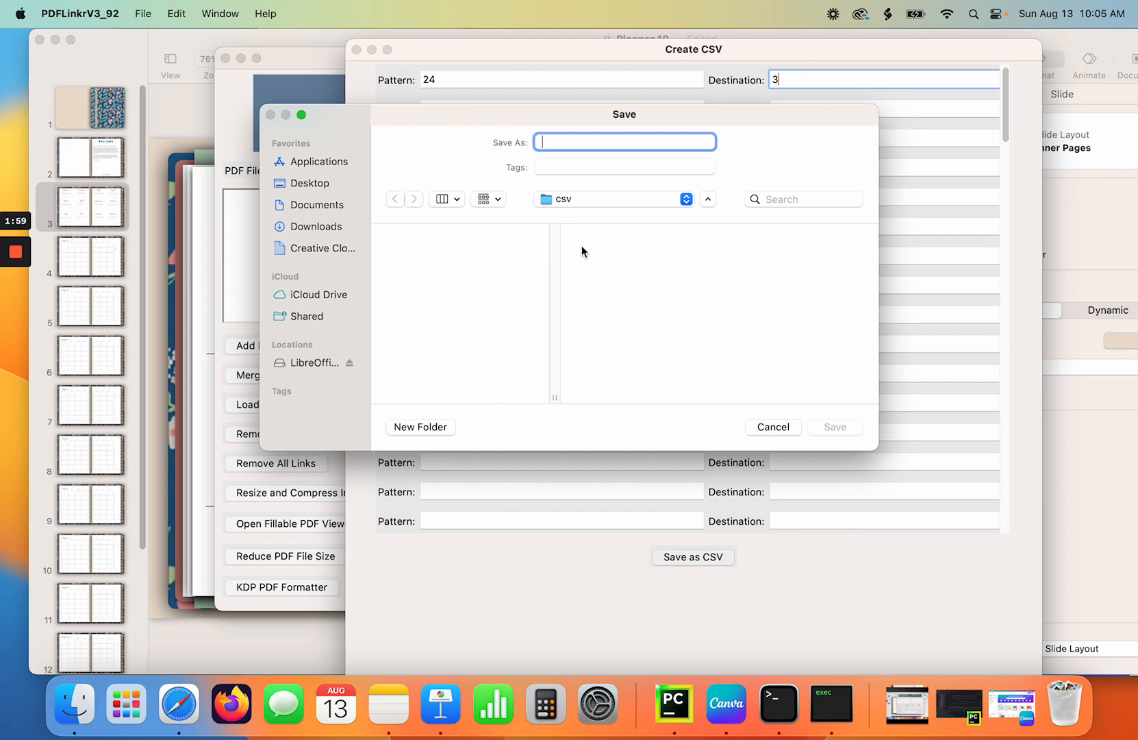
left_click(311, 185)
scroll(500, 313, "down", 5)
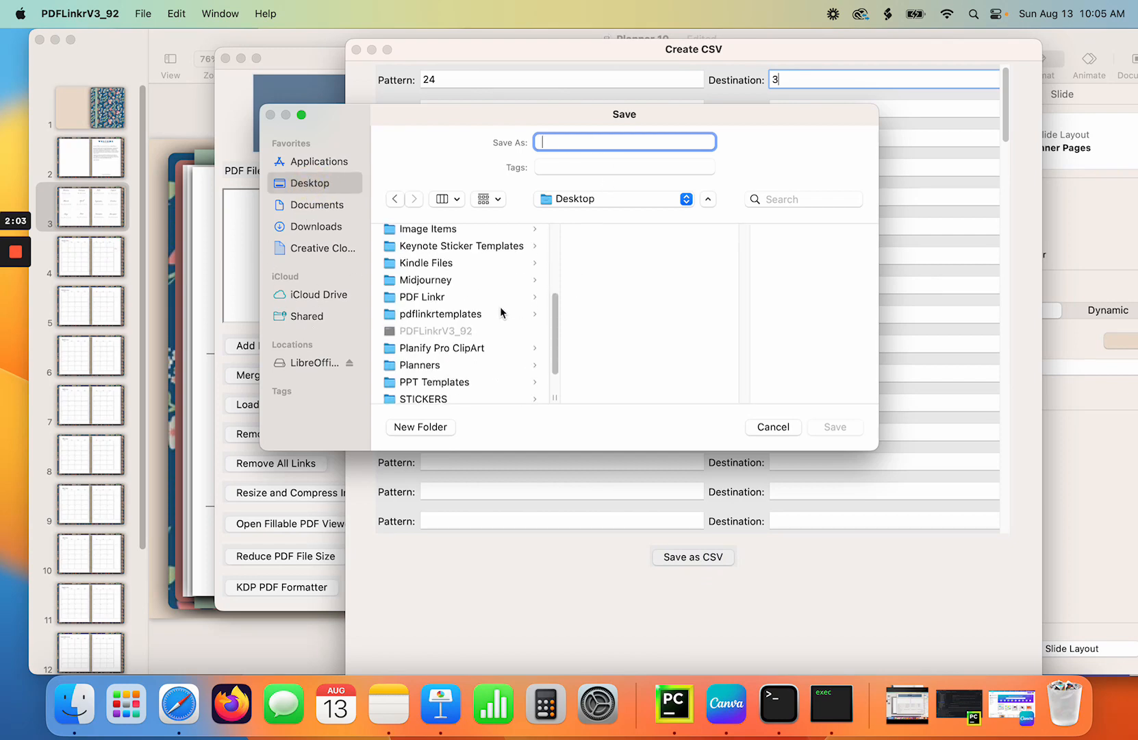
scroll(501, 308, "down", 3)
left_click(415, 306)
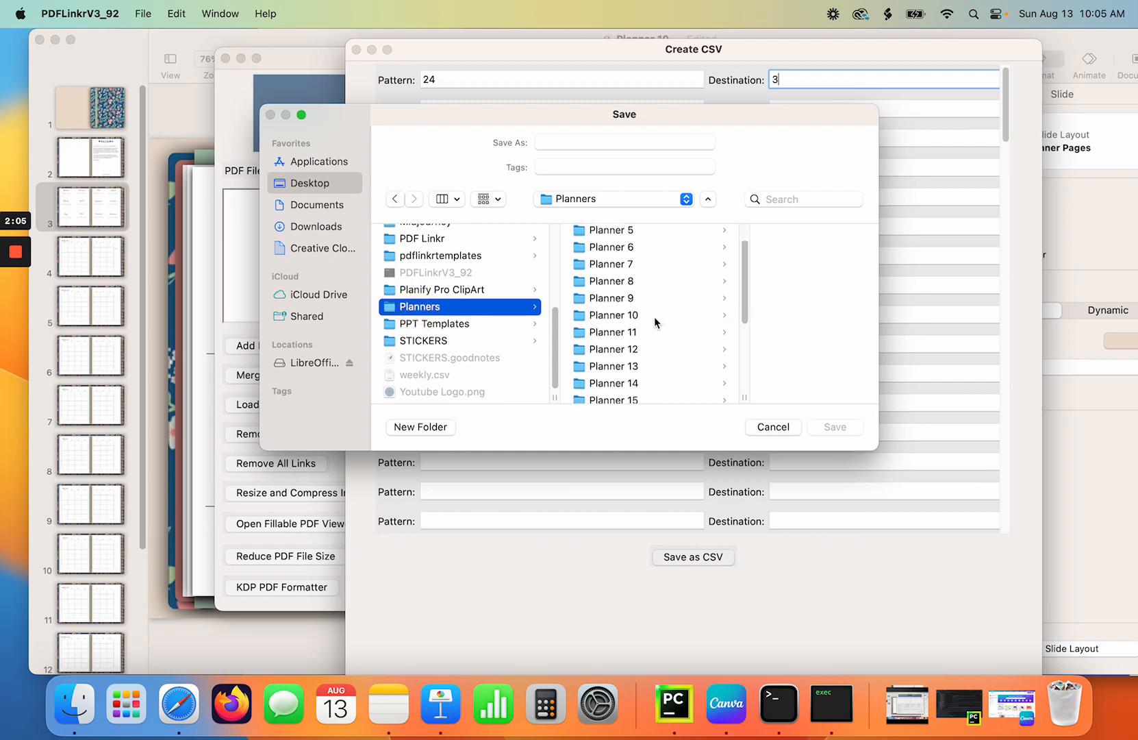
left_click(643, 317)
left_click(732, 280)
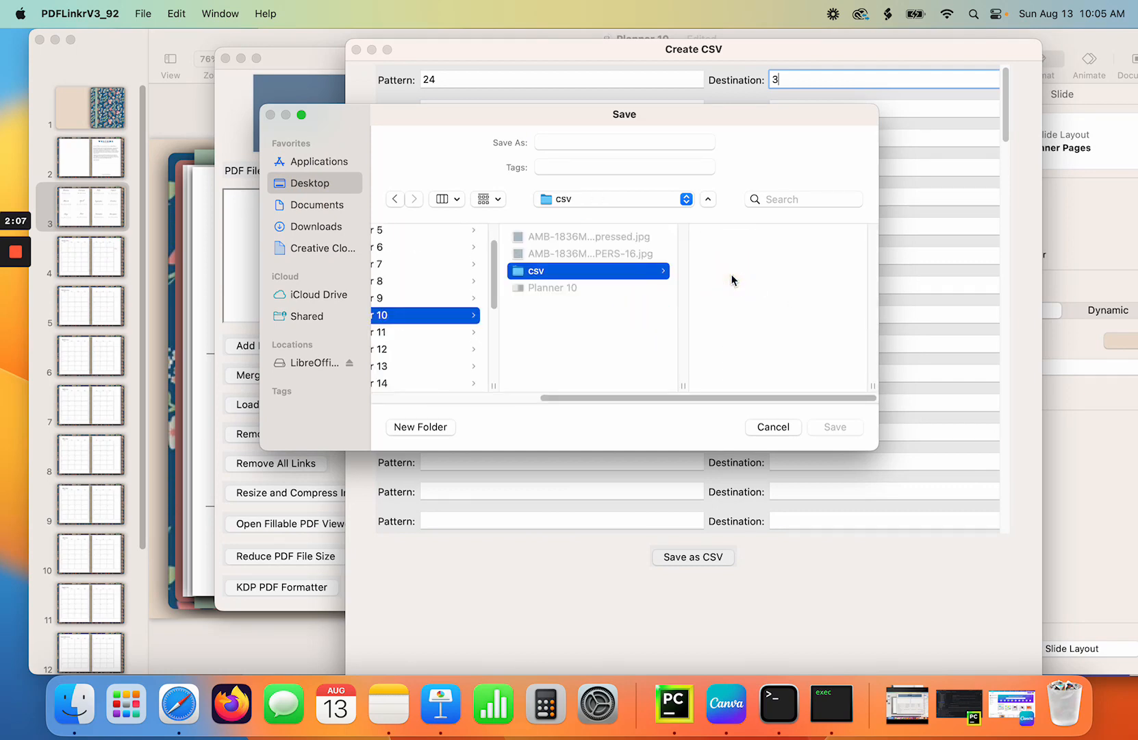
left_click(576, 142)
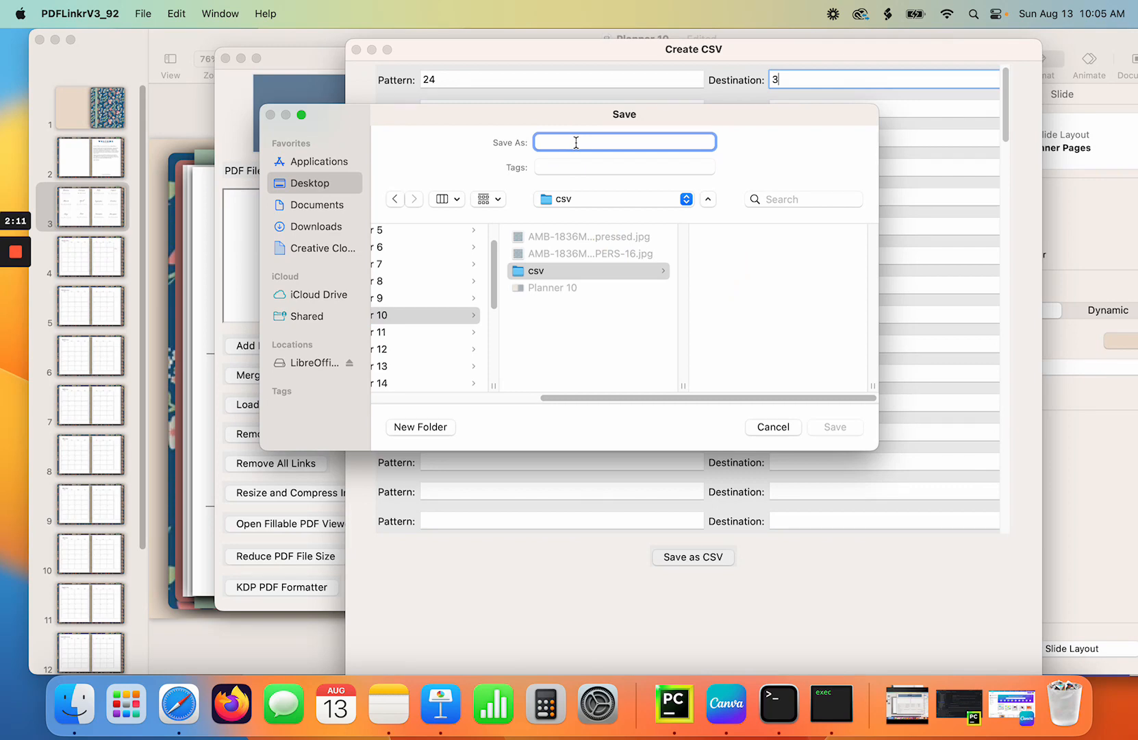
type("overview3")
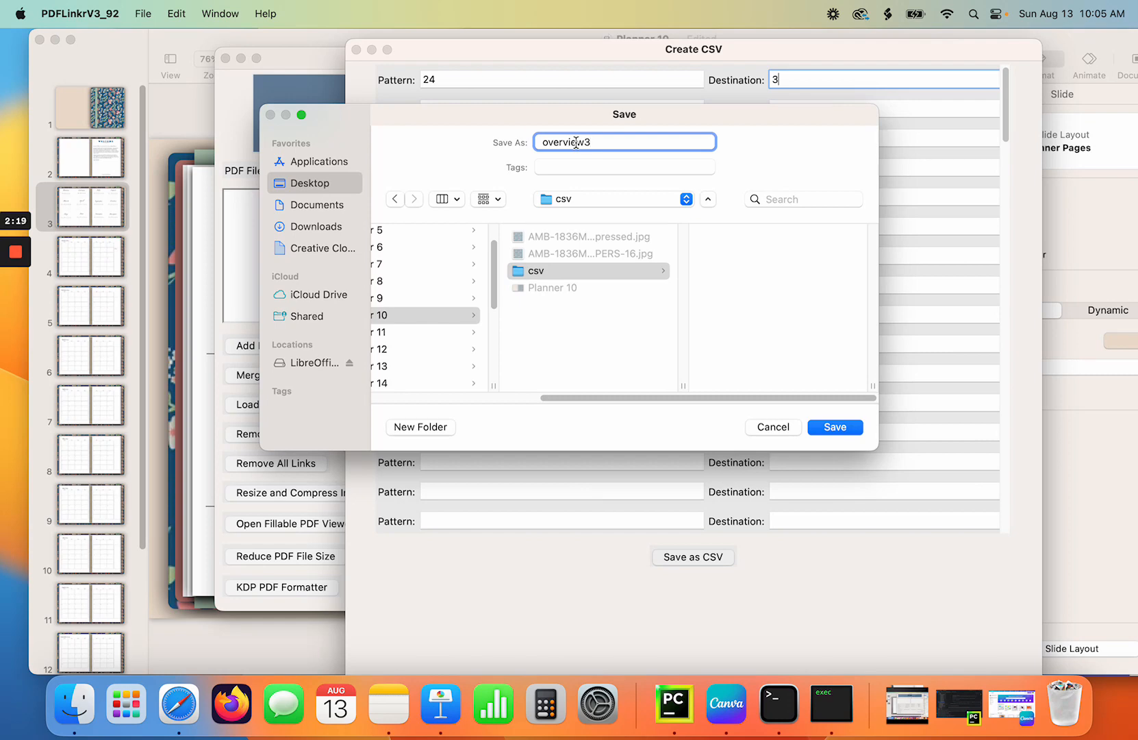
key("Return")
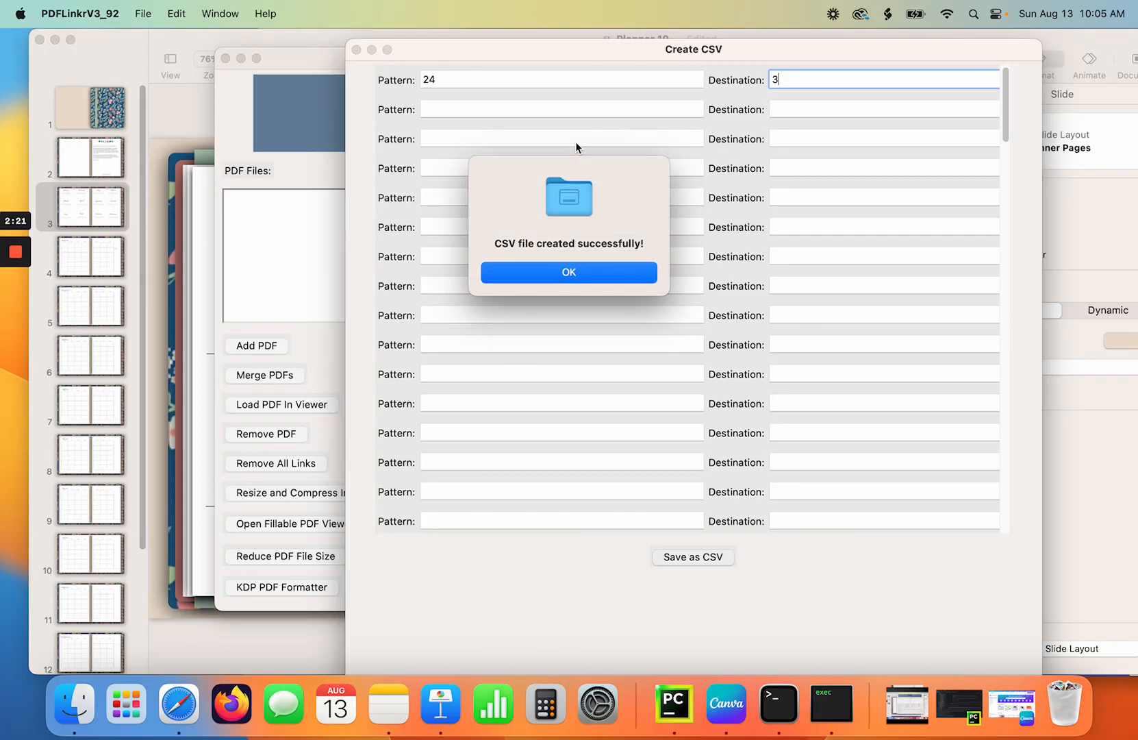
left_click(575, 274)
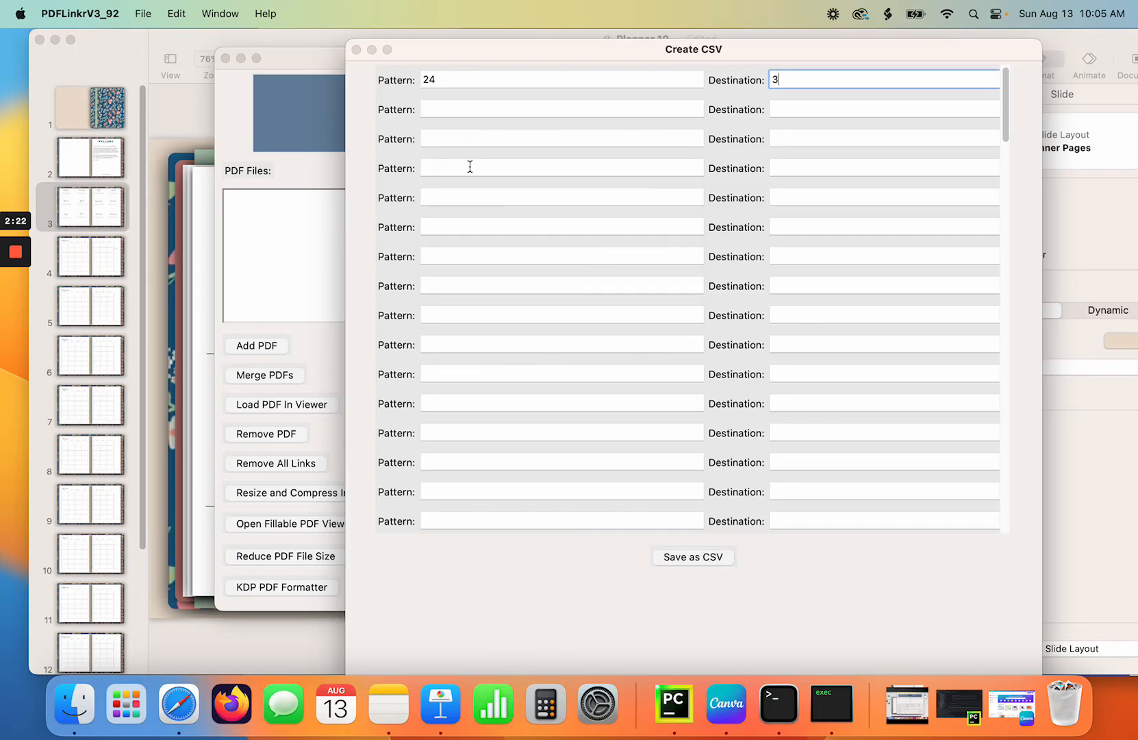
left_click(357, 50)
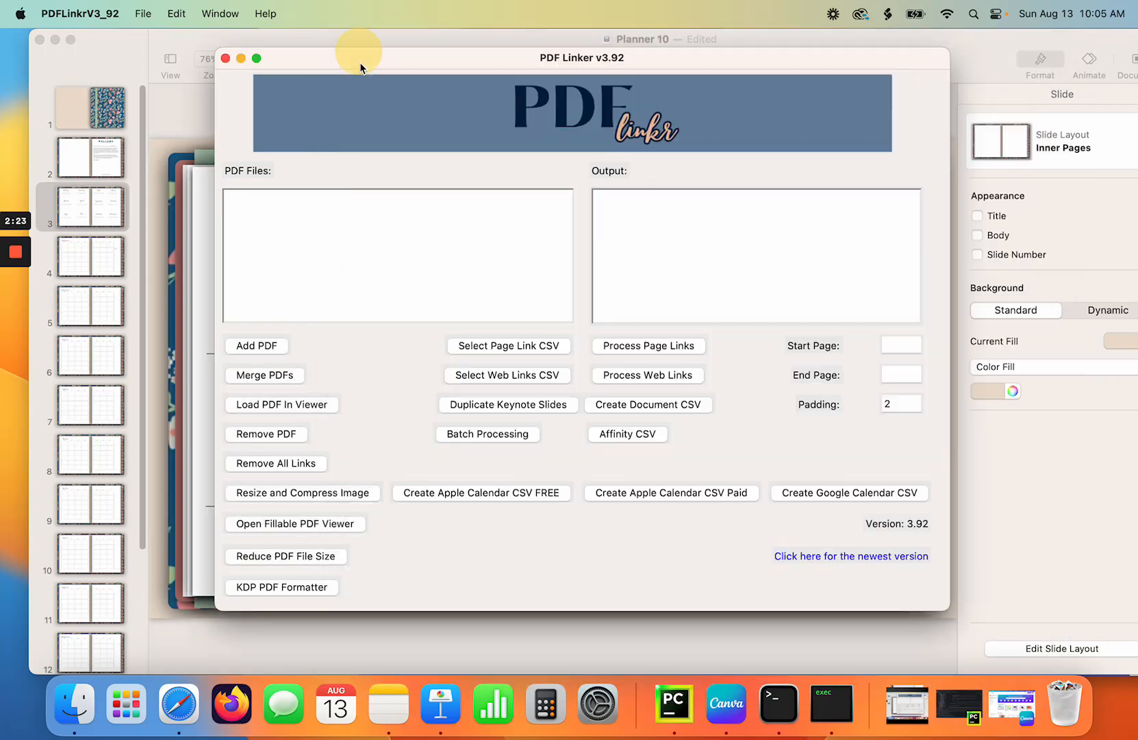
Switch to Keynote and examine the monthly calendar slides from January onward, plus the year overview, for their page numbers.
left_click(106, 261)
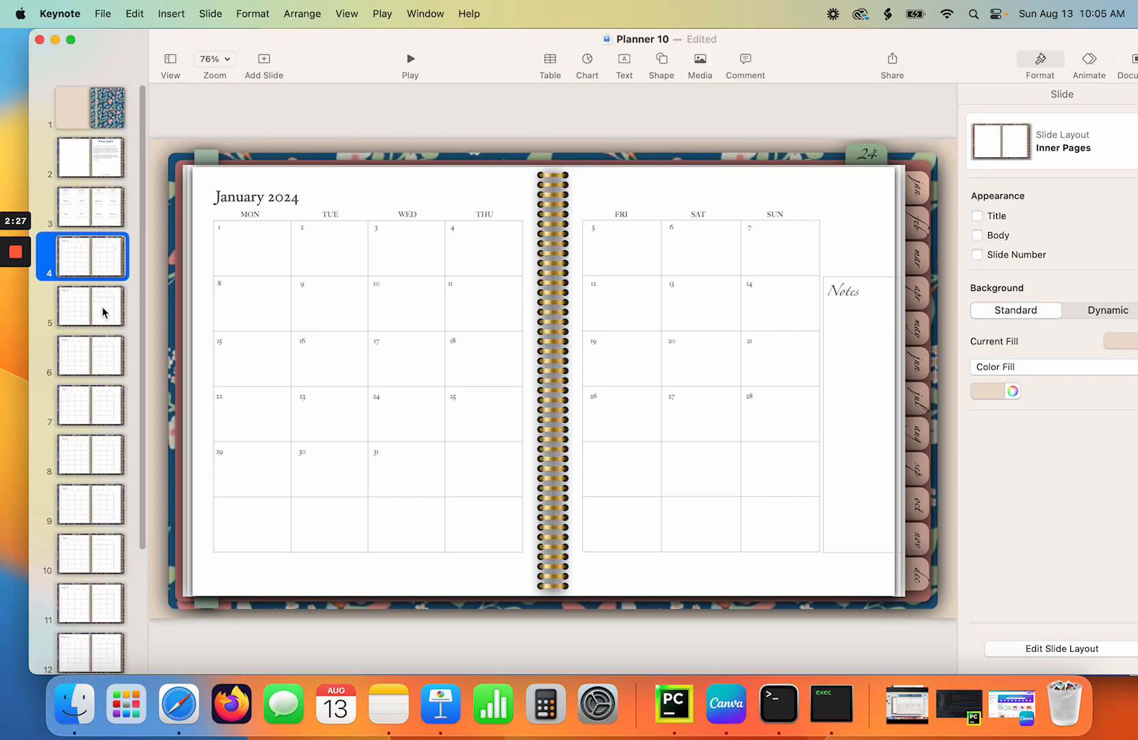
left_click(104, 312)
left_click(103, 370)
left_click(102, 410)
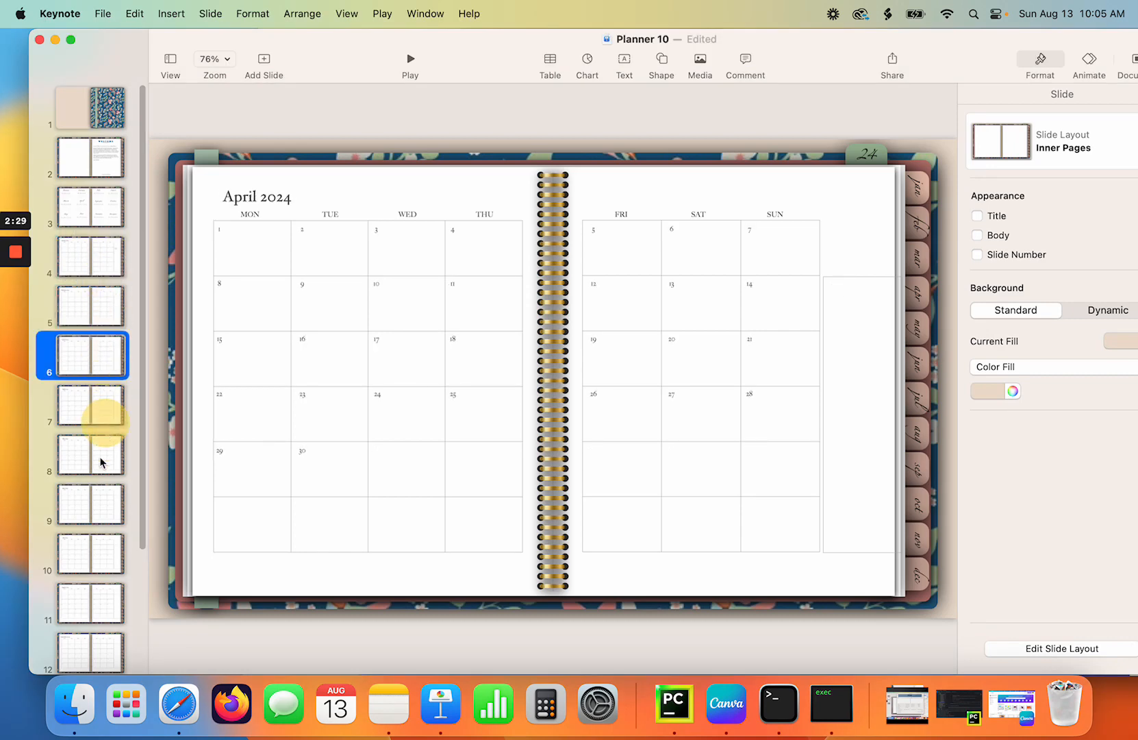
left_click(104, 464)
left_click(114, 510)
scroll(114, 510, "down", 3)
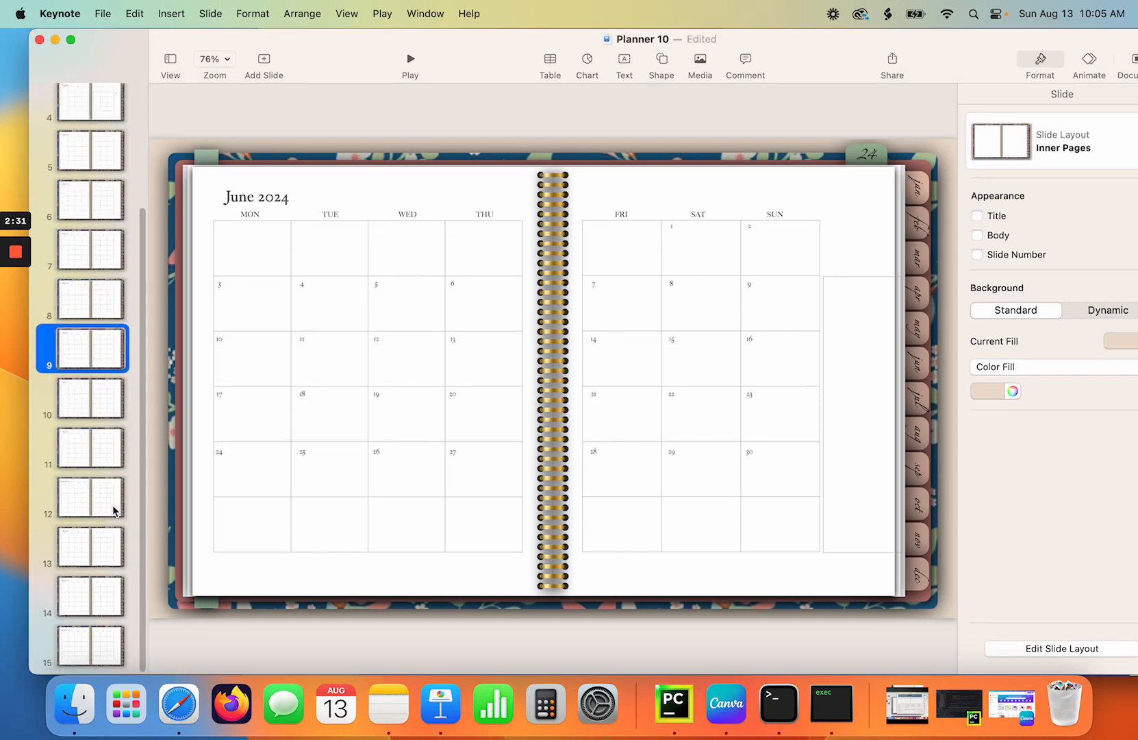
left_click(94, 396)
left_click(106, 449)
left_click(99, 497)
left_click(100, 545)
scroll(110, 416, "up", 5)
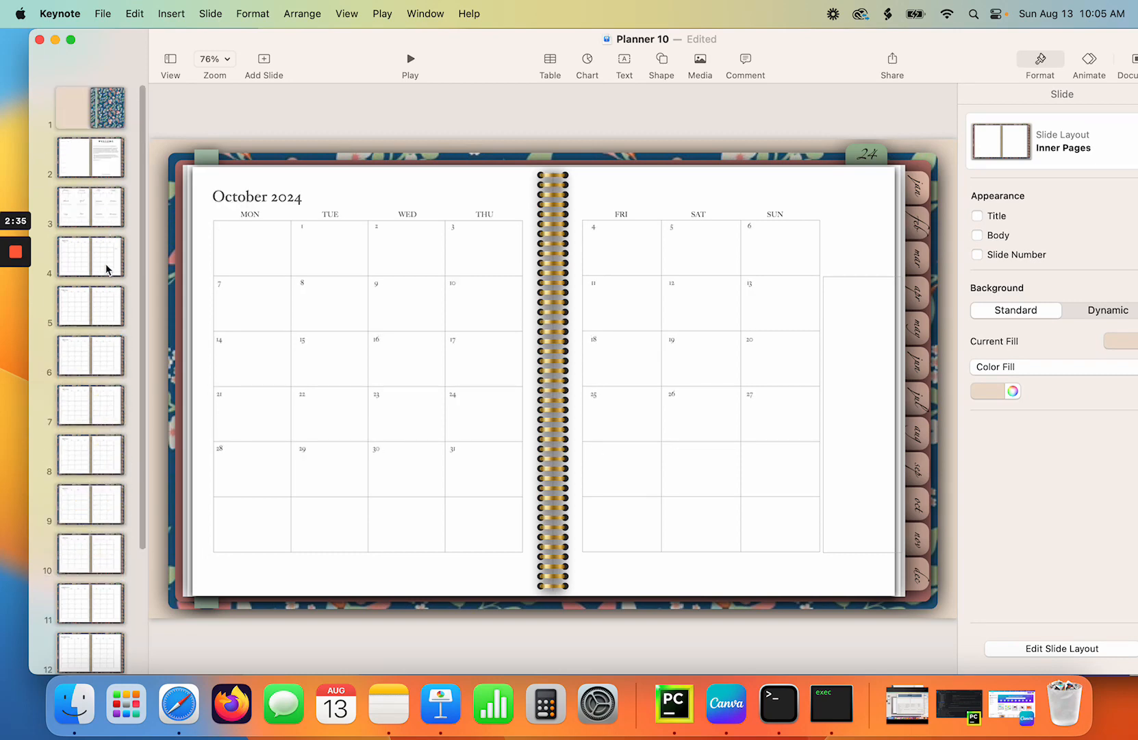
left_click(104, 218)
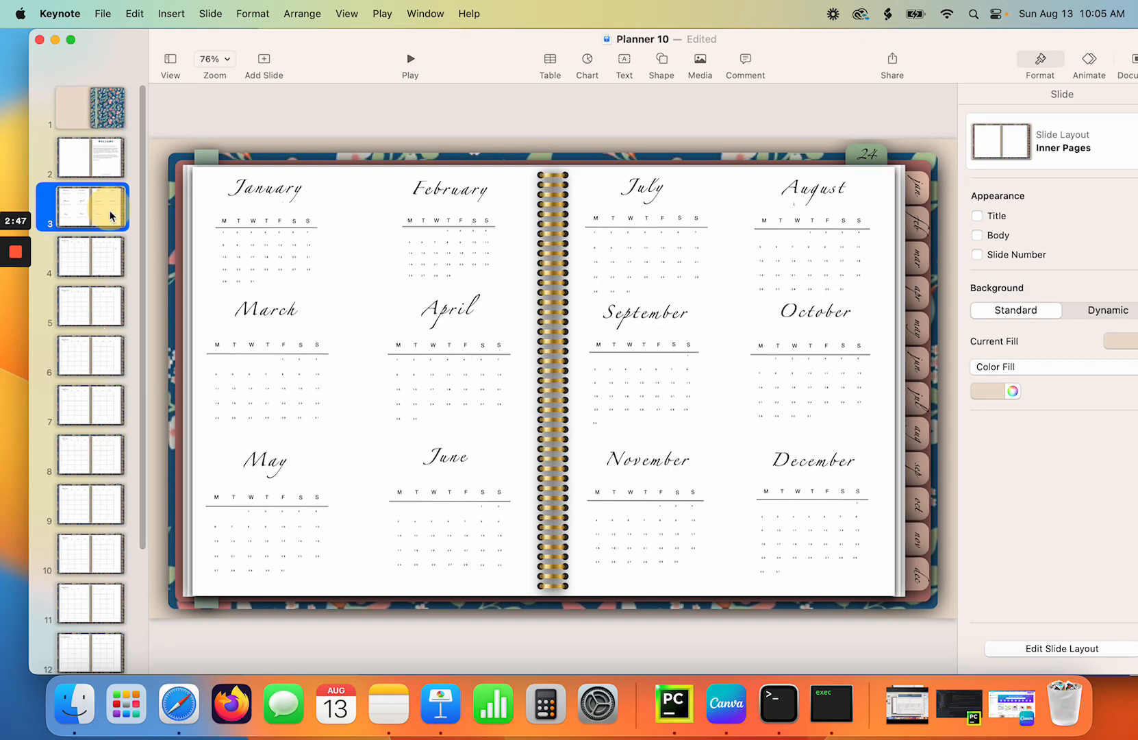
Switch to PDFLinkr and start a new document link CSV with pattern January at destination 4 and Feburary at destination 5.
left_click(837, 710)
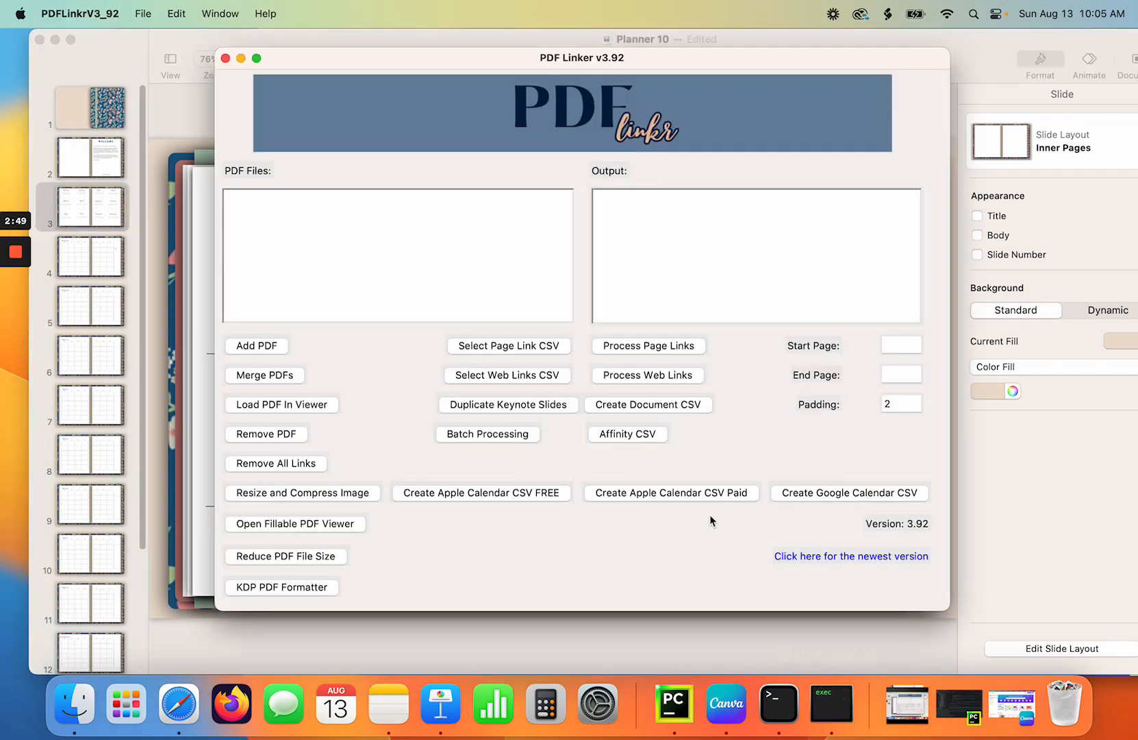
left_click(643, 406)
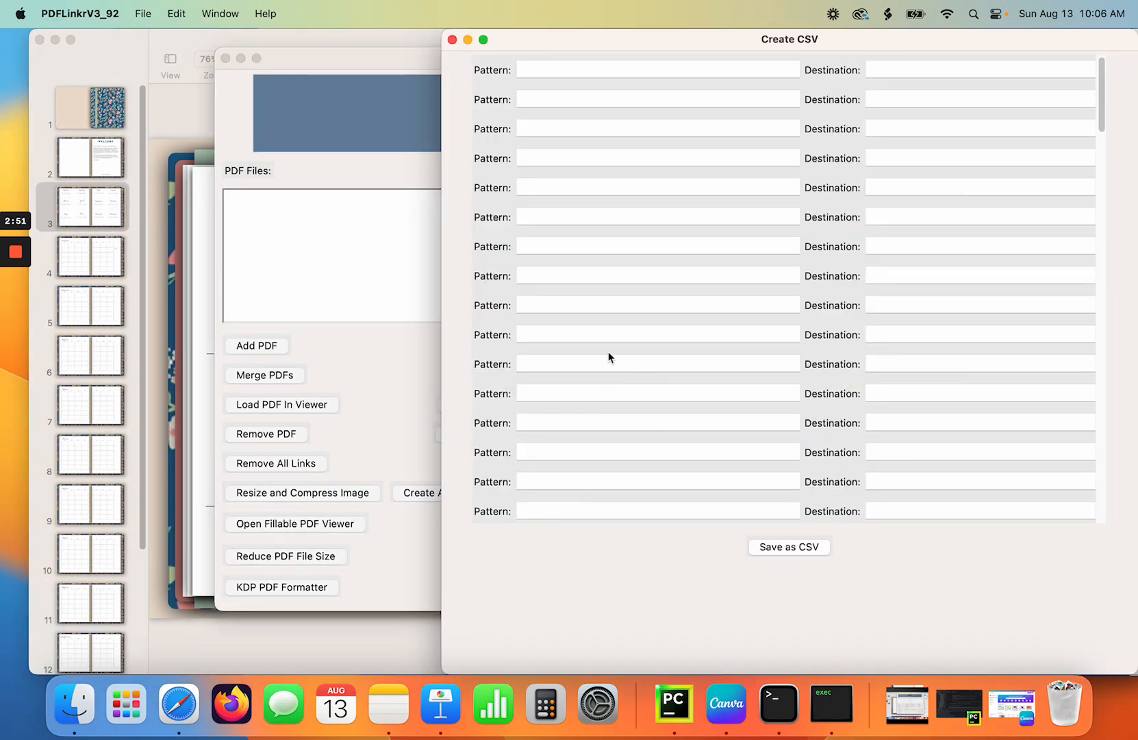
left_click(572, 70)
type("January")
key("Tab")
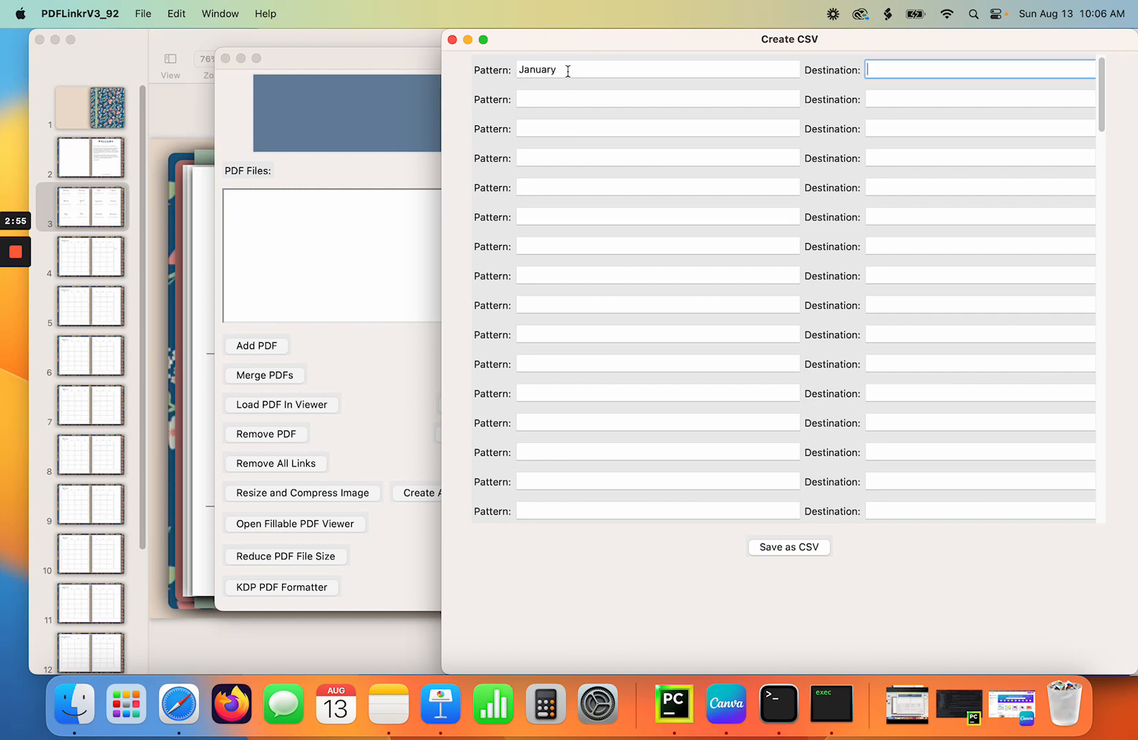
key("Tab")
type("Feburaty")
key("Tab")
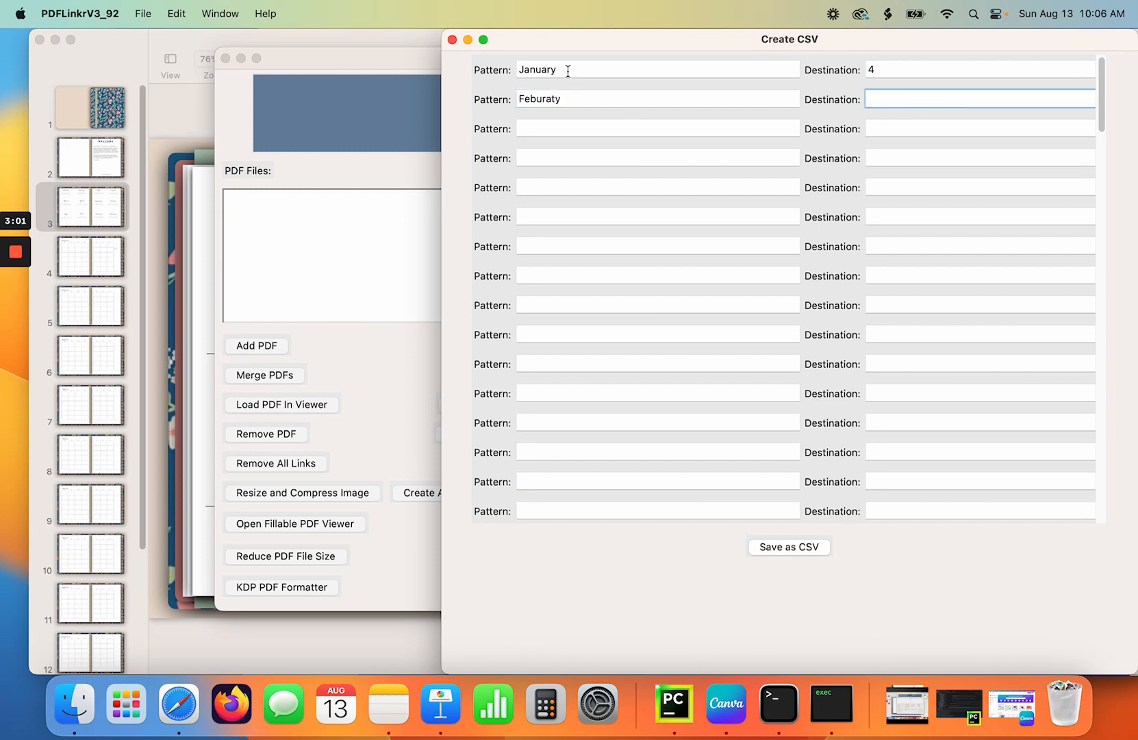
key("Tab")
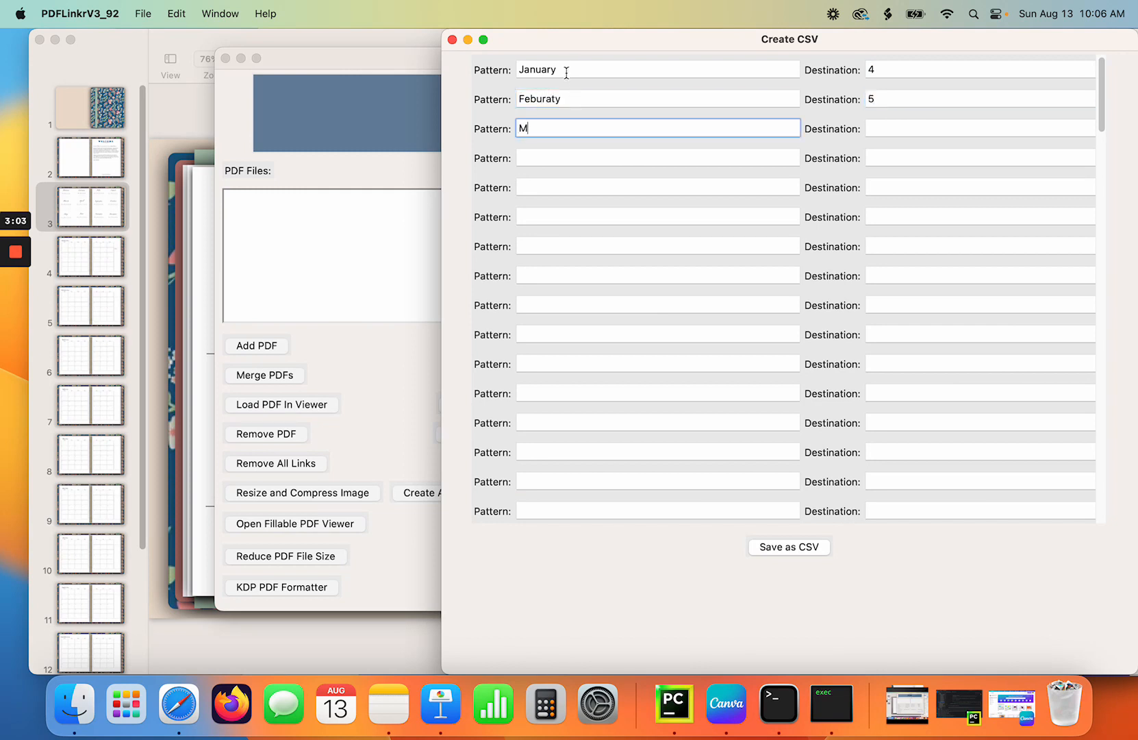
left_click(556, 98)
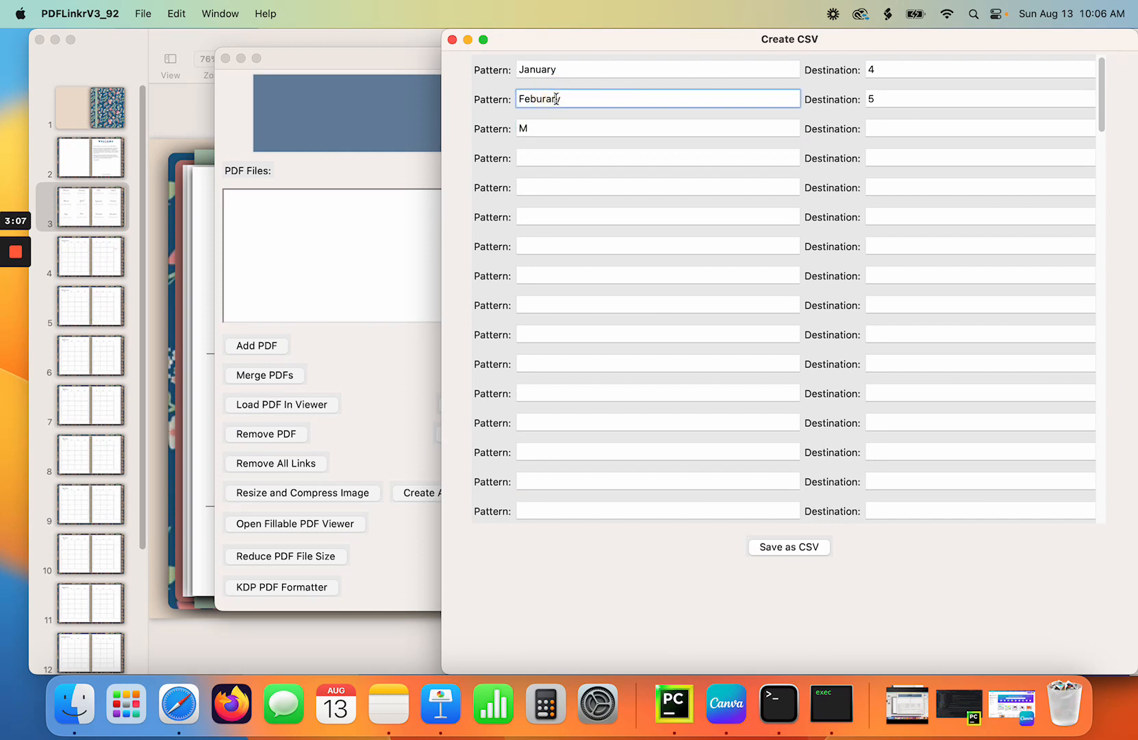
Fill the third and fourth Create CSV rows with March at destination 6 and April at destination 7.
left_click(546, 127)
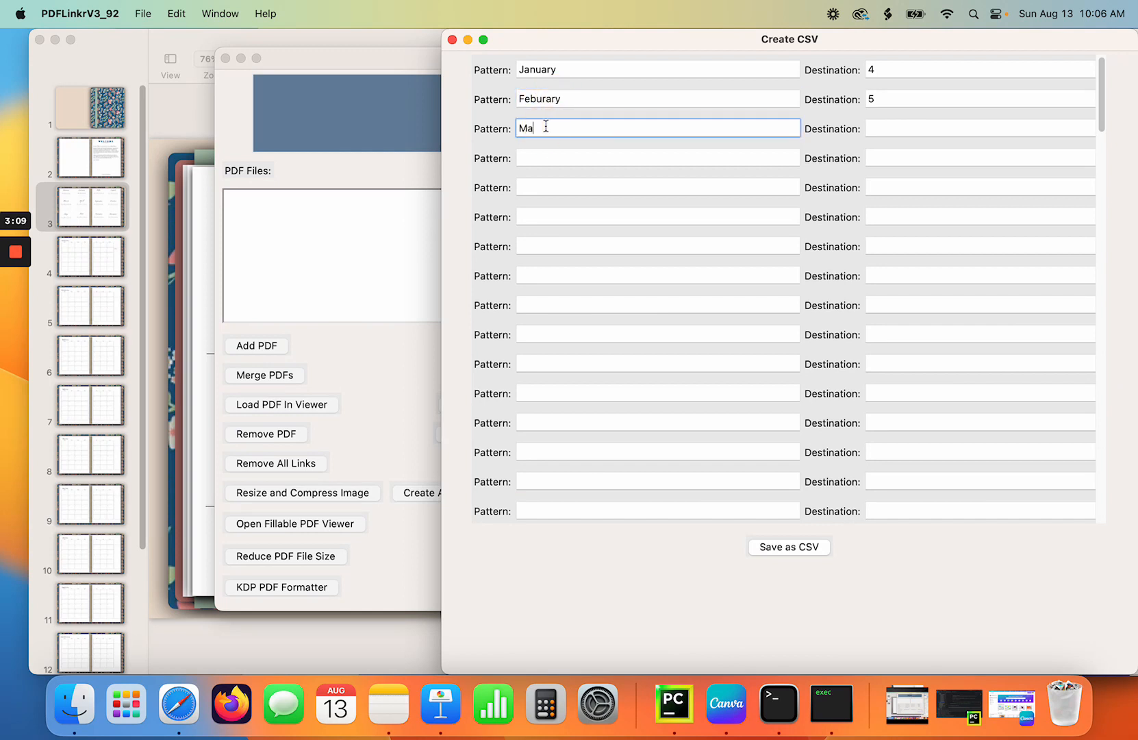
key("Tab")
type("6")
key("Tab")
type("Apr")
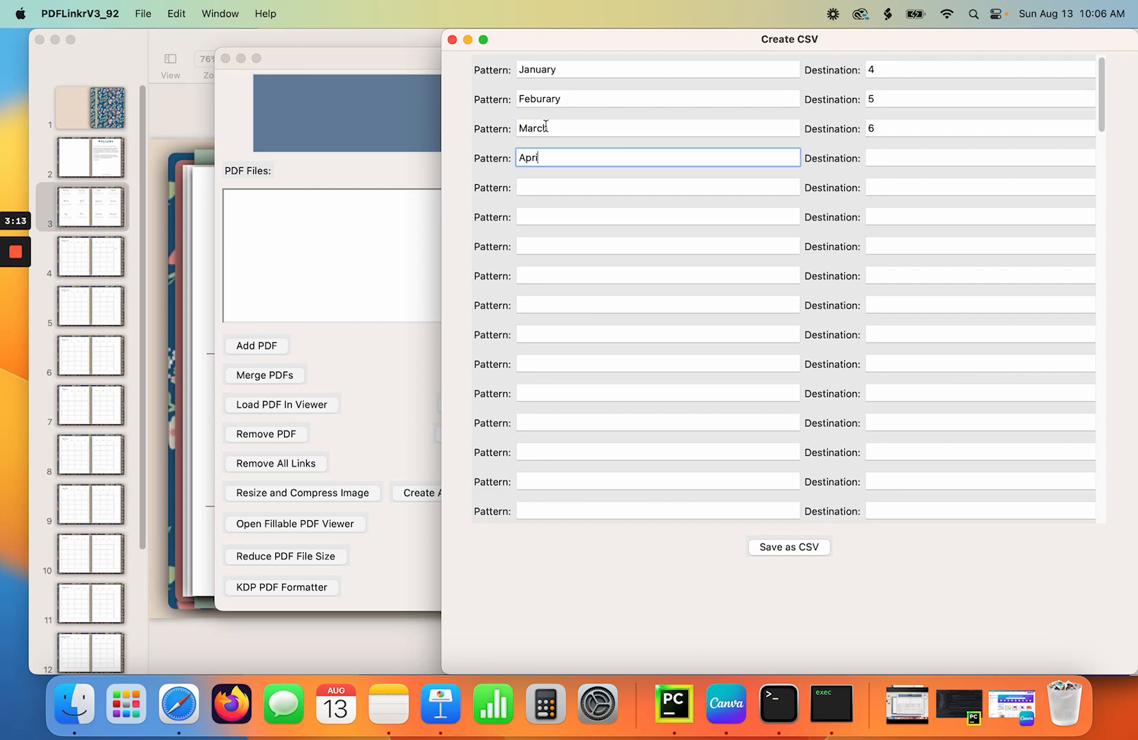
key("Tab")
key("Tab")
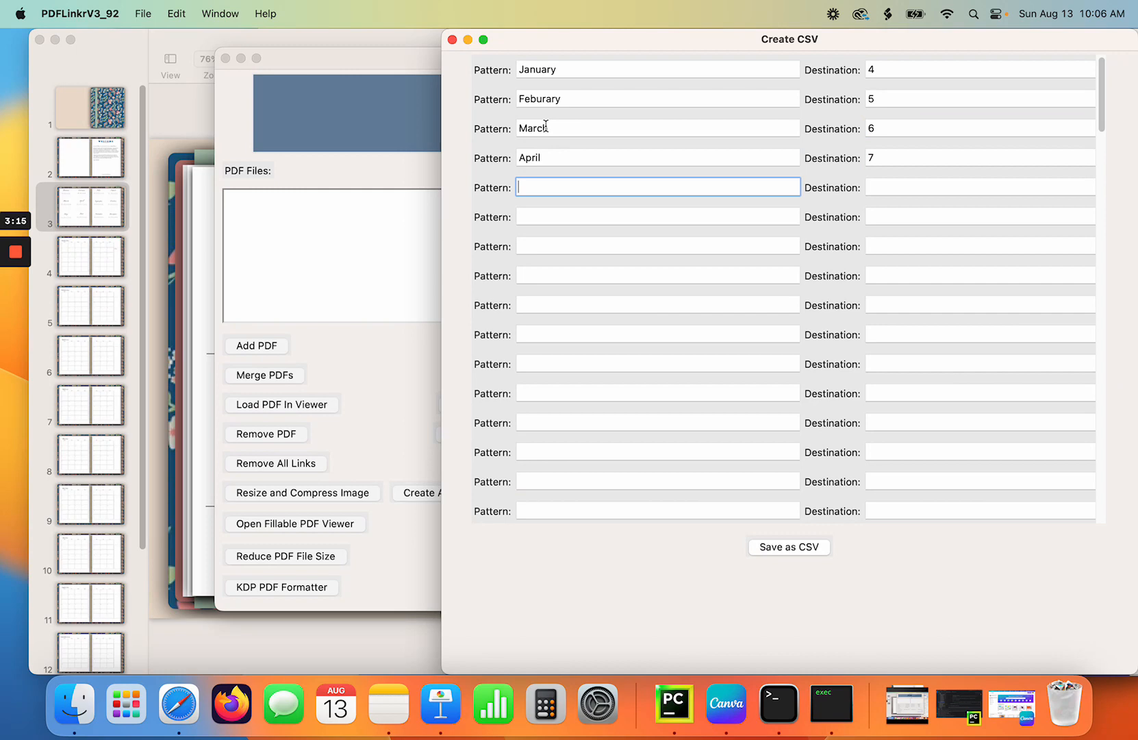
Add Create CSV rows for May at destination 8, June at destination 9 and July at destination 10.
type("May")
key("Tab")
key("Tab")
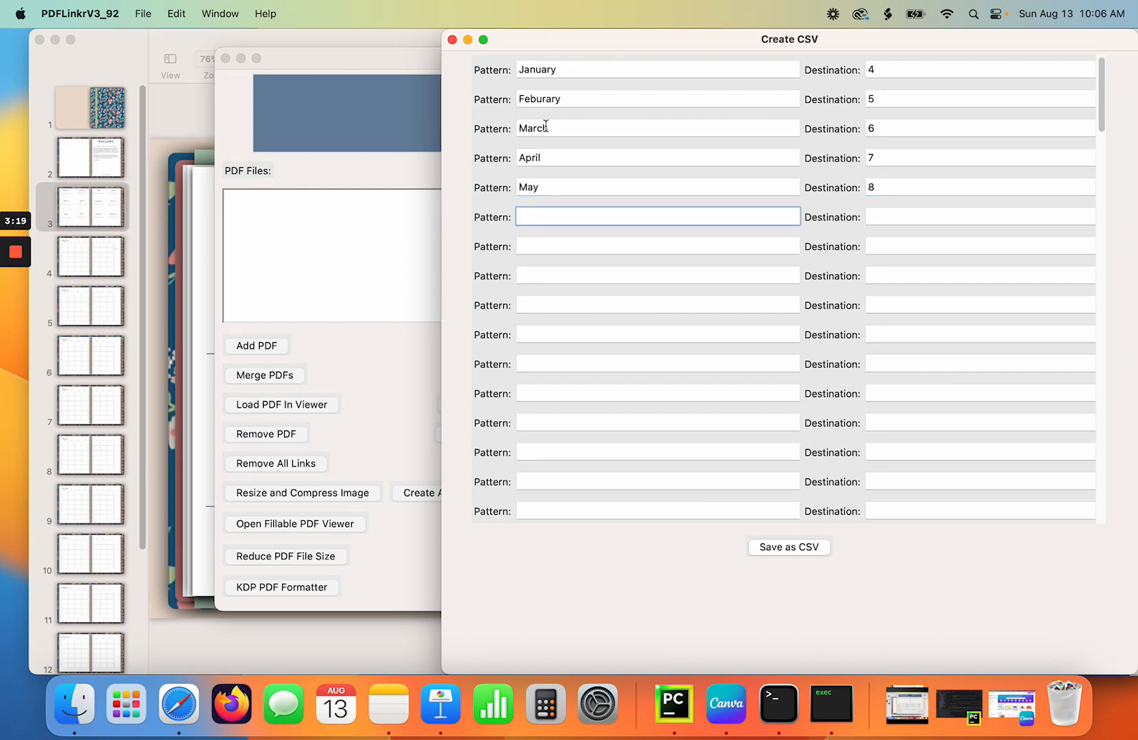
key("Tab")
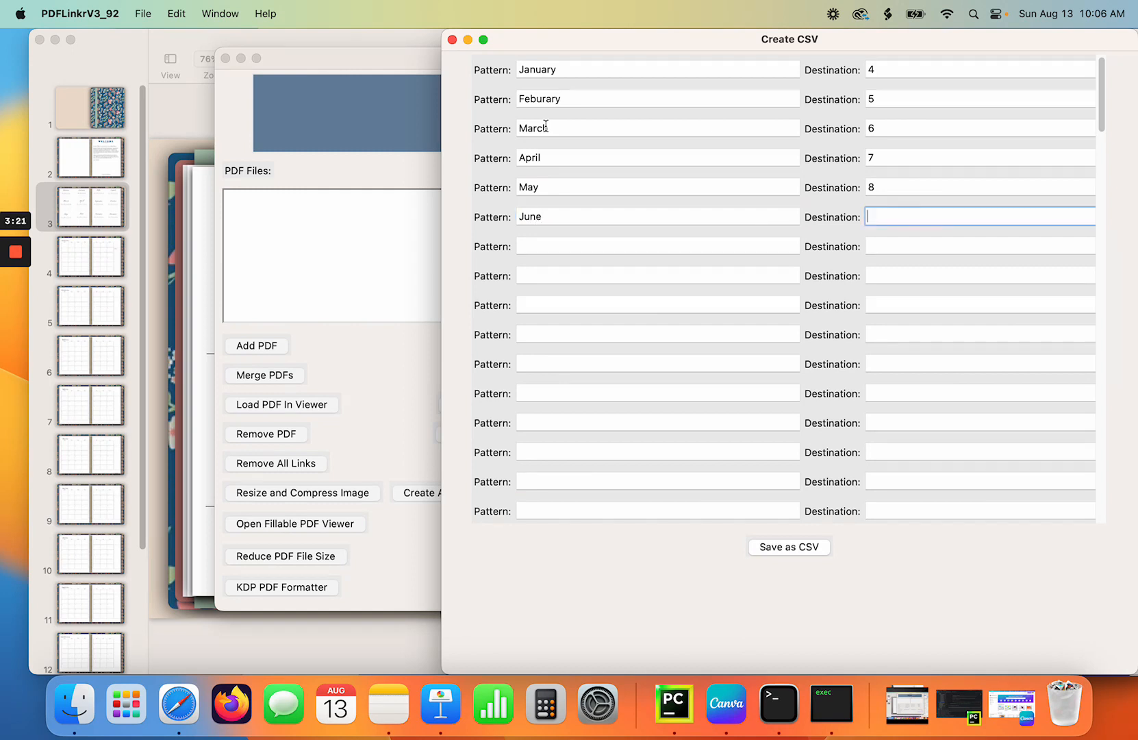
key("Tab")
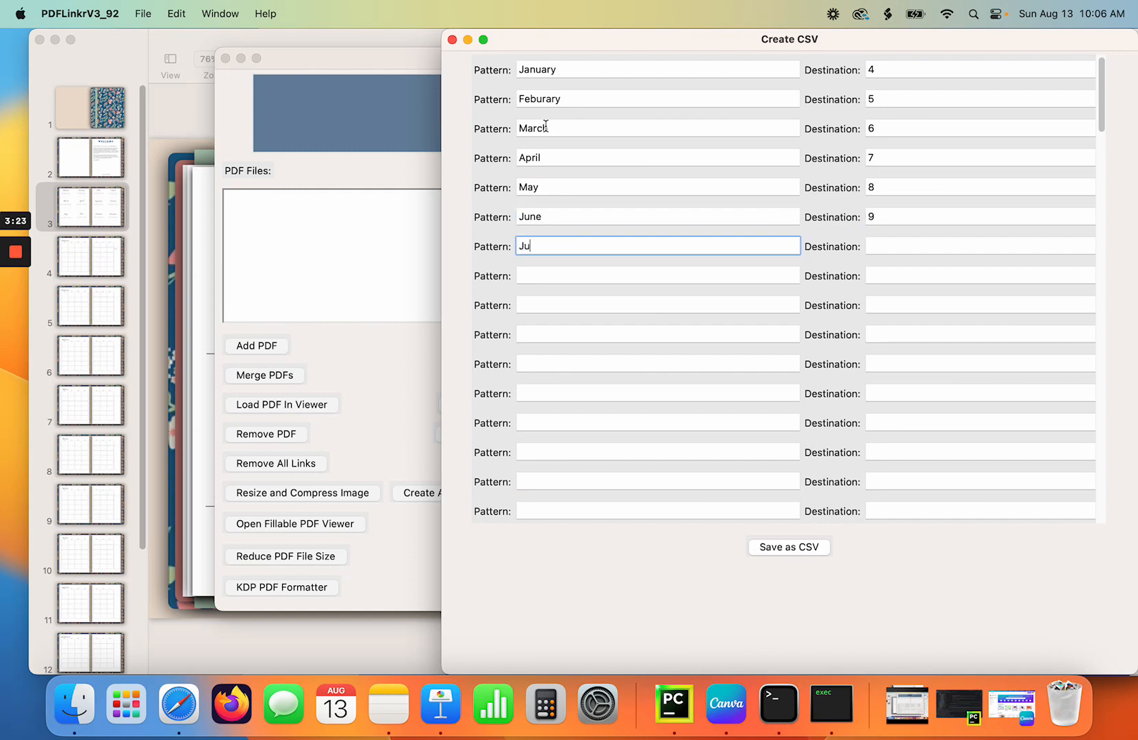
type("July")
key("Tab")
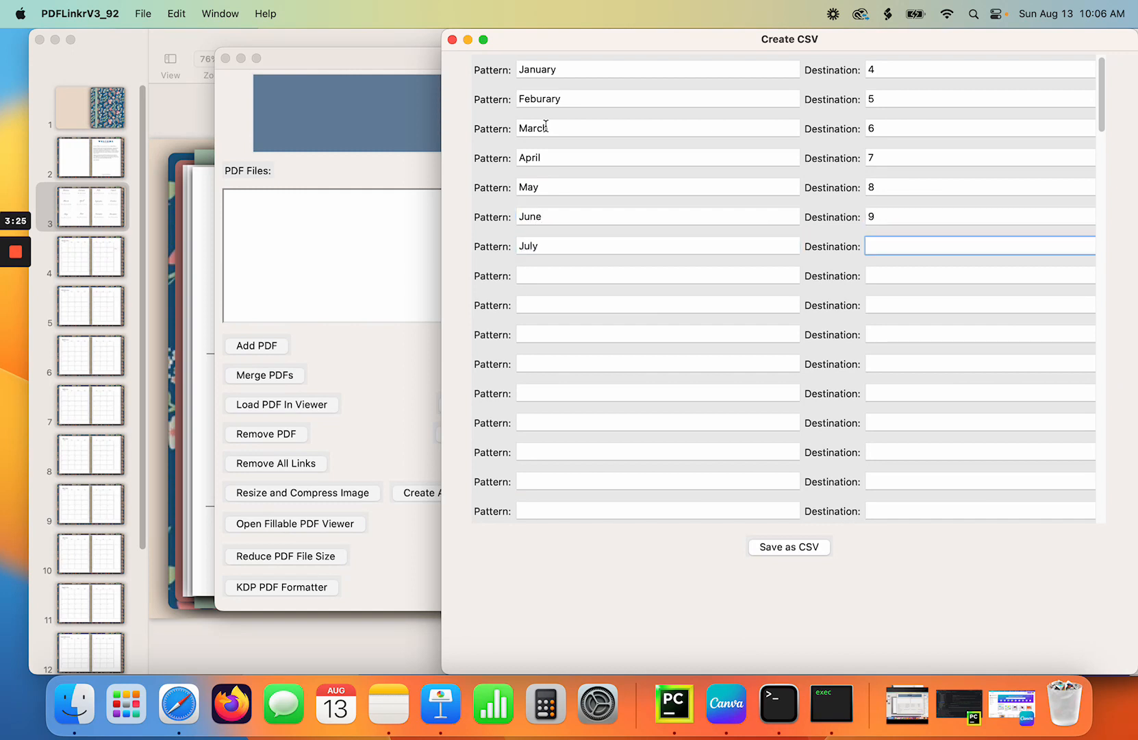
key("Tab")
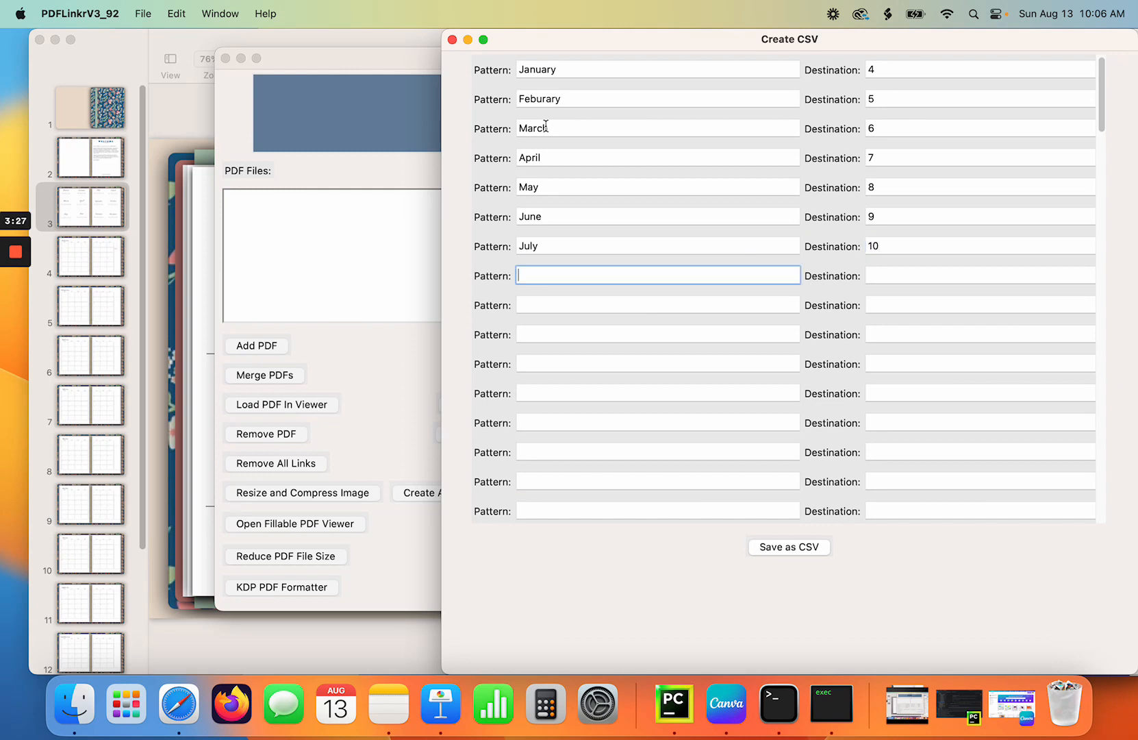
Add Create CSV rows for August at destination 11, September at destination 12 and October at destination 13.
type("August")
key("Tab")
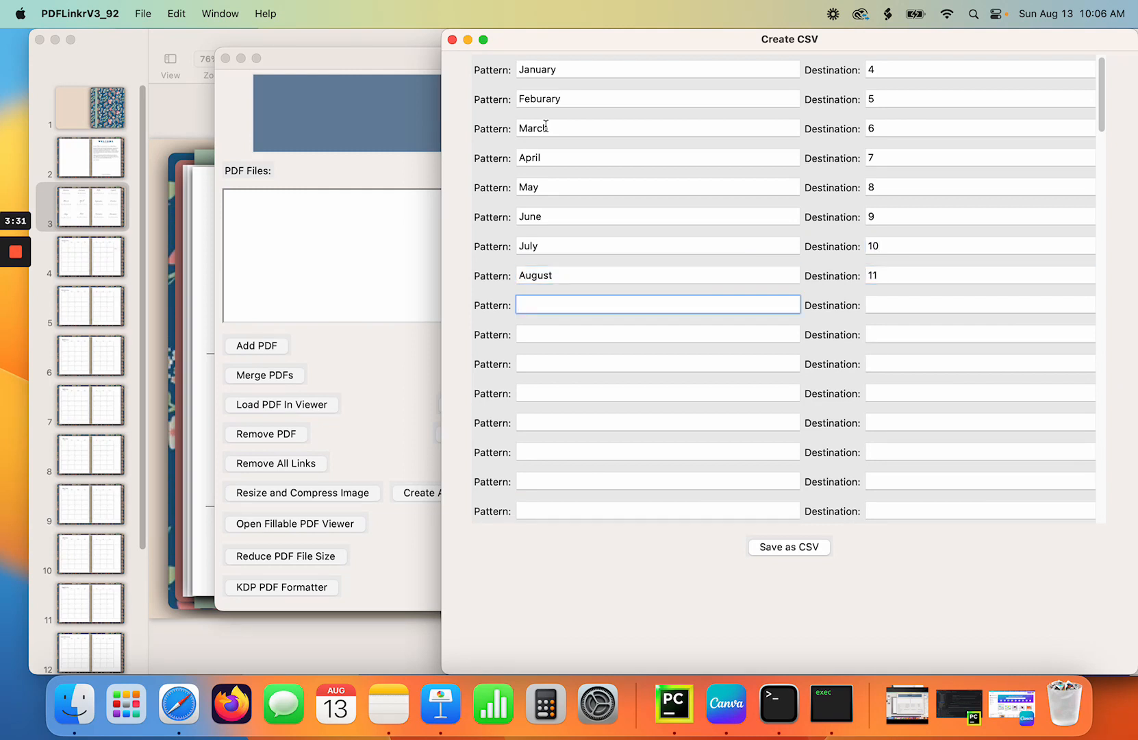
type("ptember")
key("Tab")
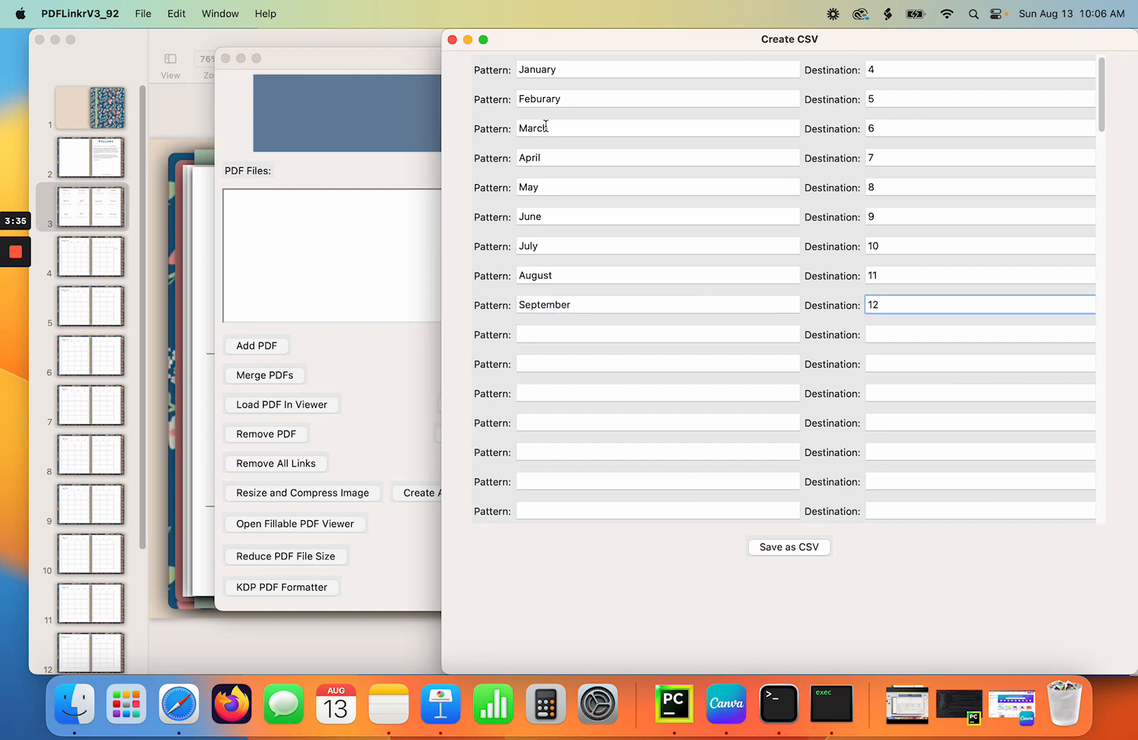
key("Tab")
type("Octob")
key("Tab")
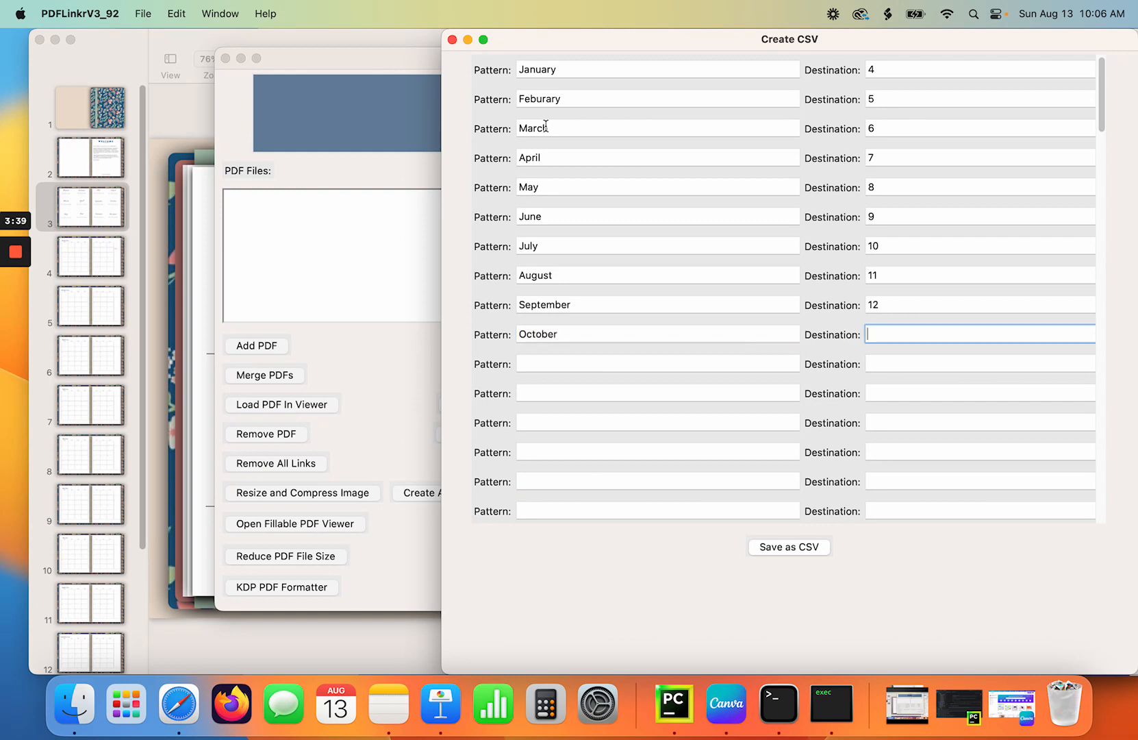
key("Tab")
Complete the month list with November at destination 14 and December at destination 15.
type("November")
key("Tab")
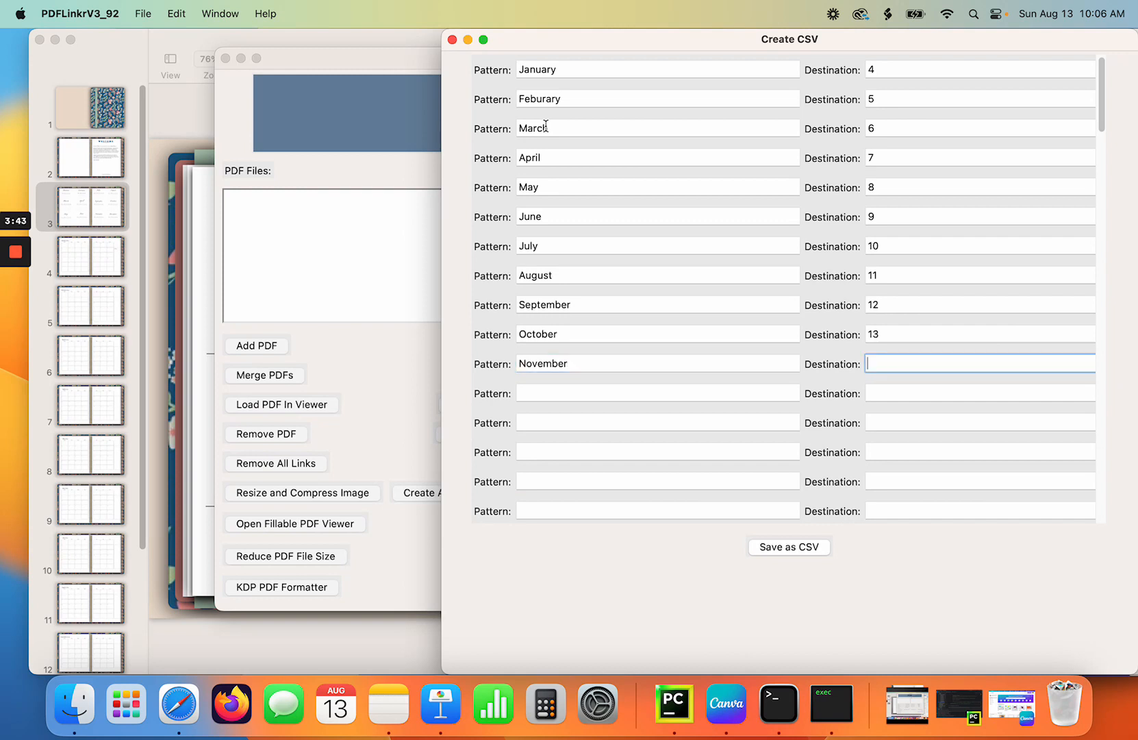
key("Tab")
type("December")
key("Tab")
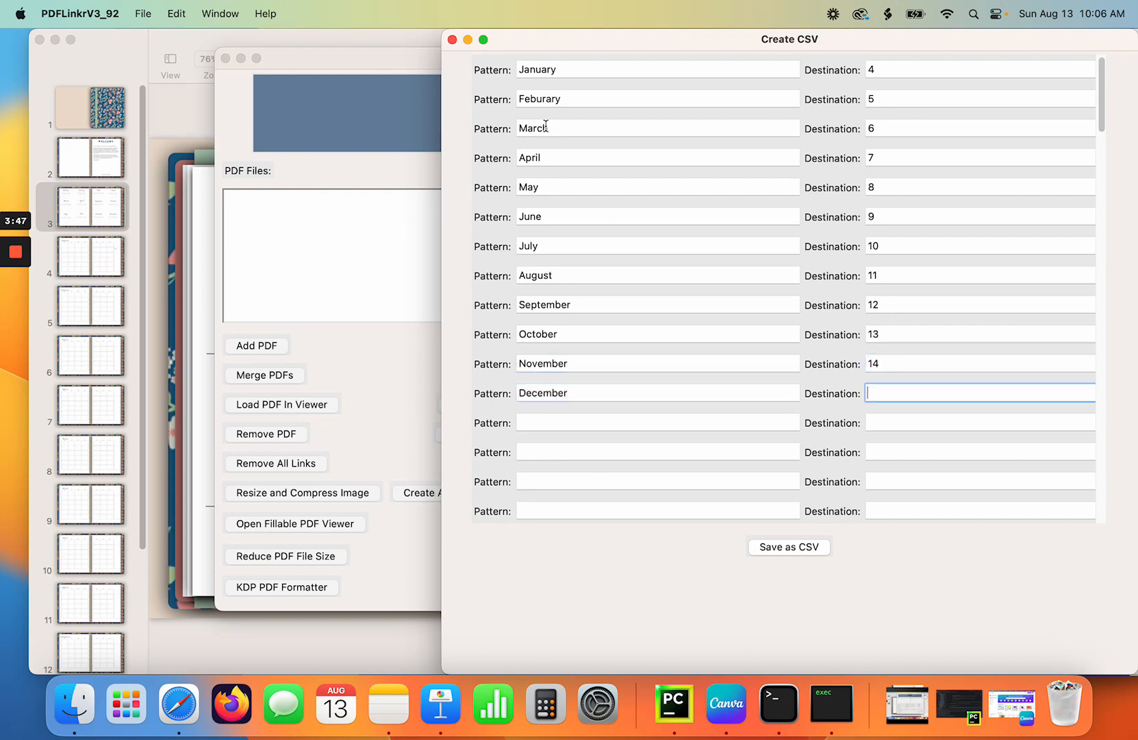
type("15")
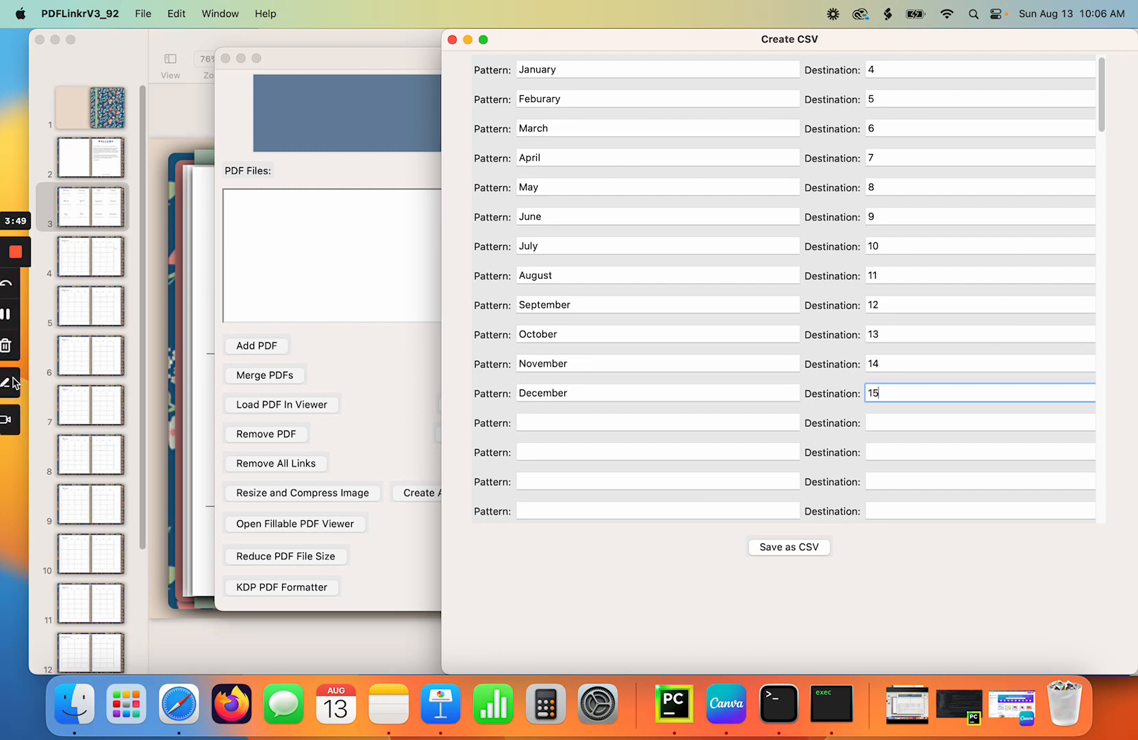
Check the year overview, January and December slides in Keynote against the page numbers entered in the PDFLinkr month list.
left_click(91, 207)
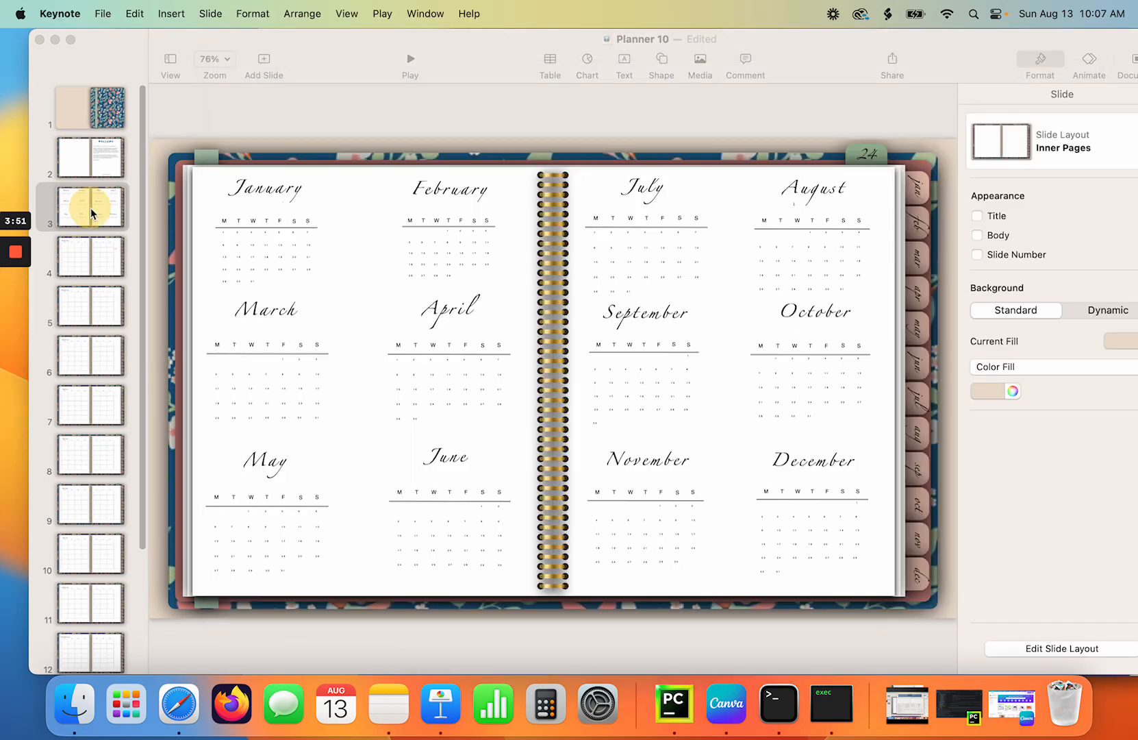
left_click(89, 263)
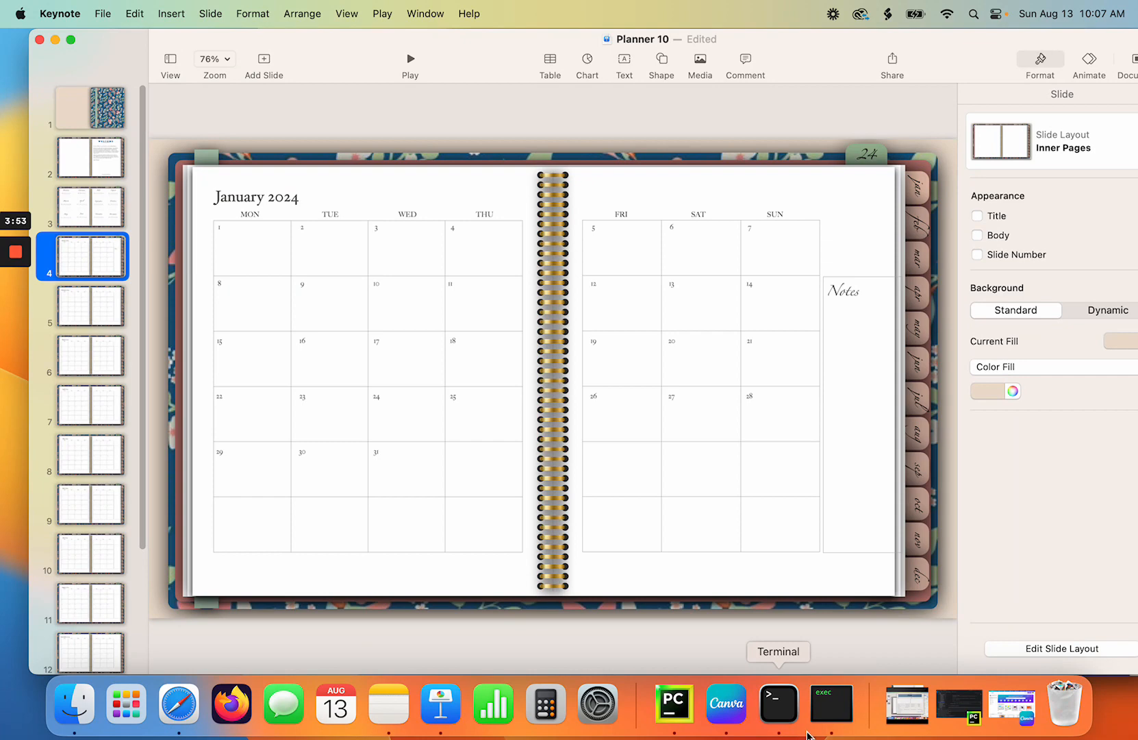
left_click(829, 706)
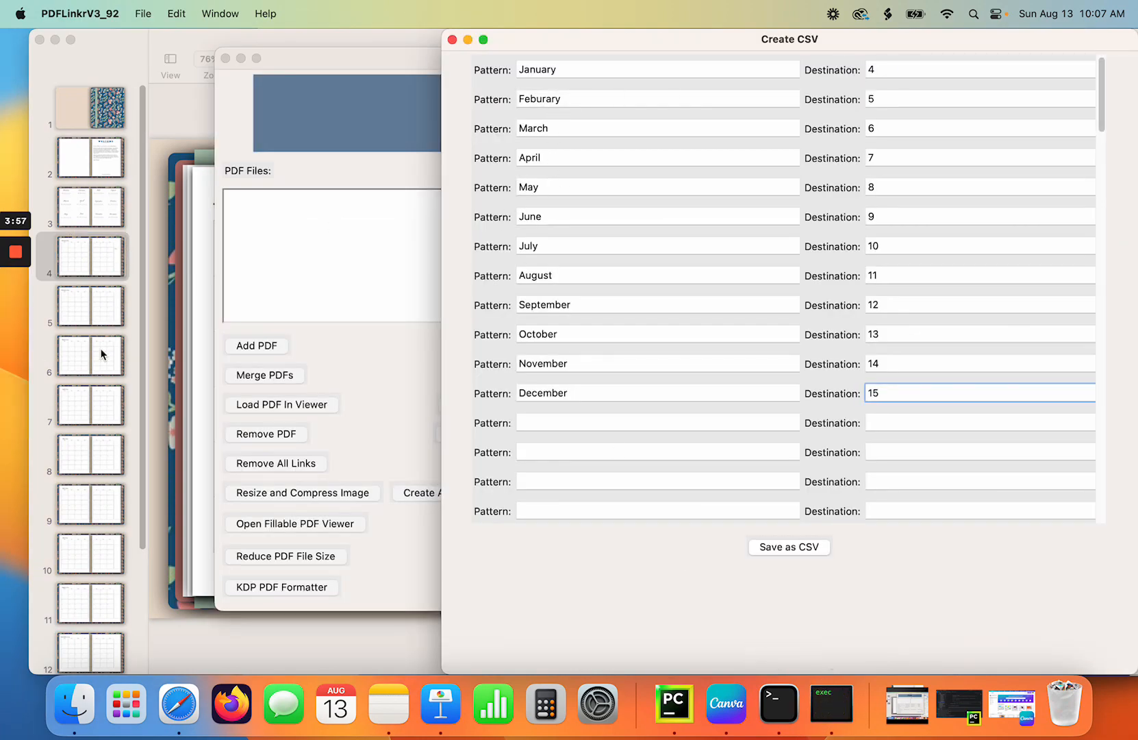
scroll(102, 353, "down", 5)
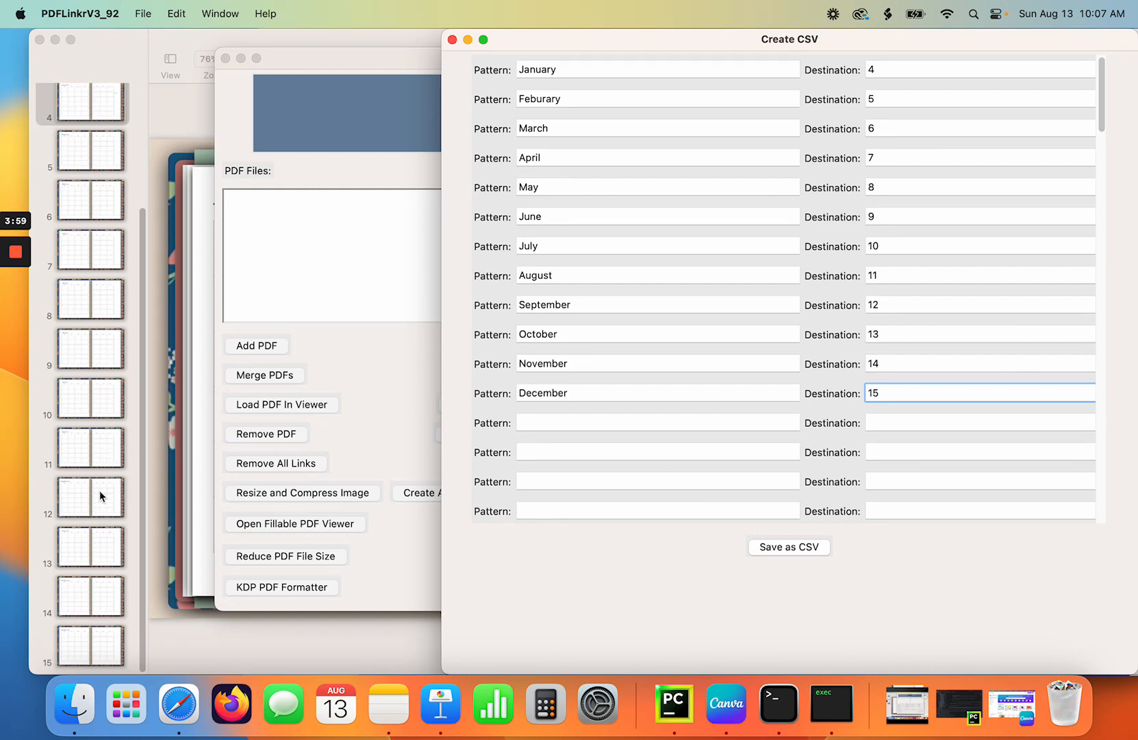
left_click(108, 646)
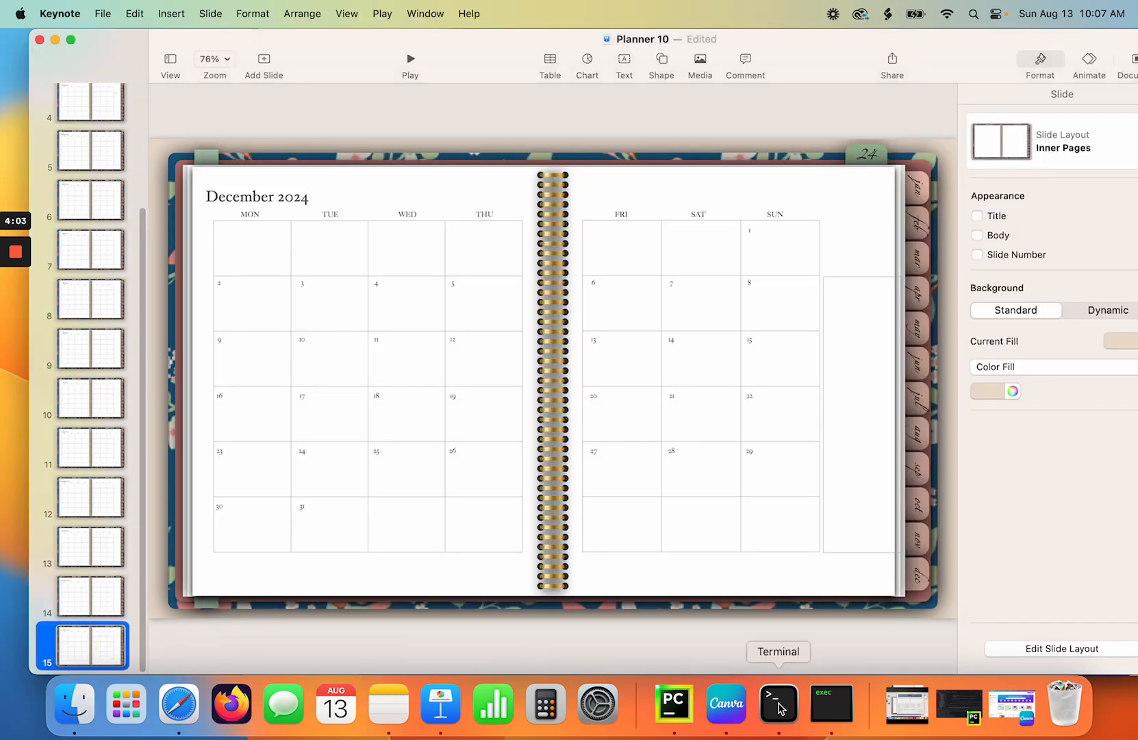
Switch to PDFLinkr, save the month link list as MonthOverview3 in the csv folder and close the Create CSV window.
left_click(830, 706)
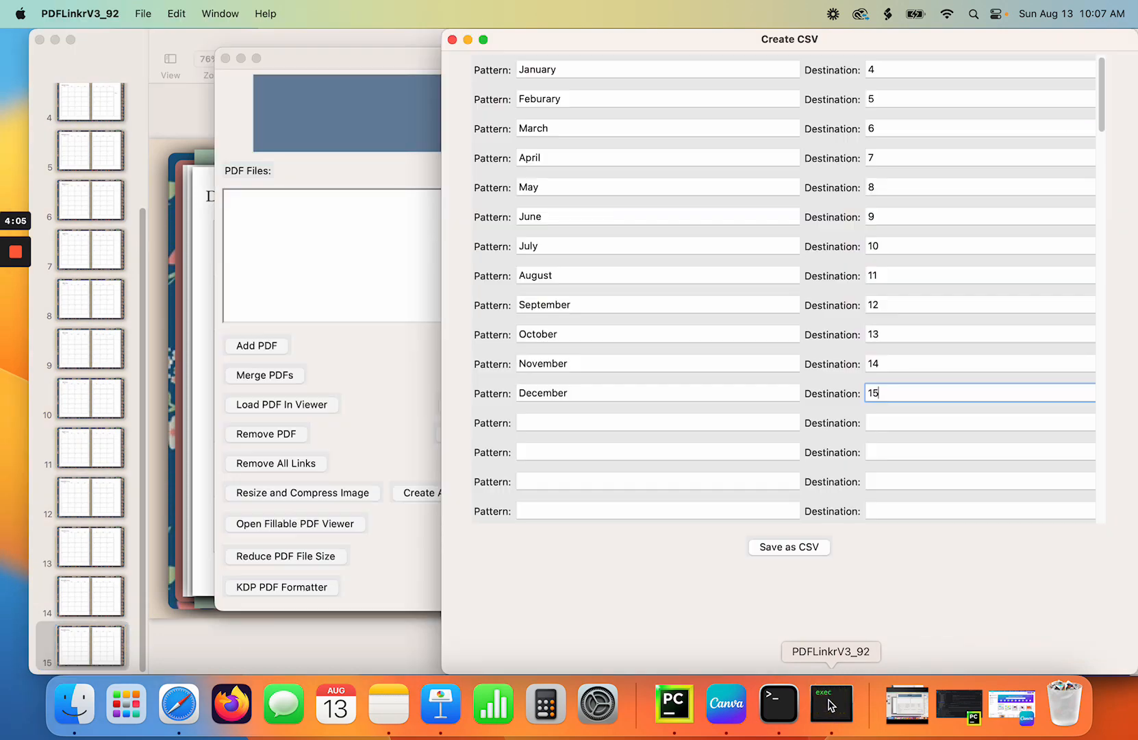
left_click(787, 550)
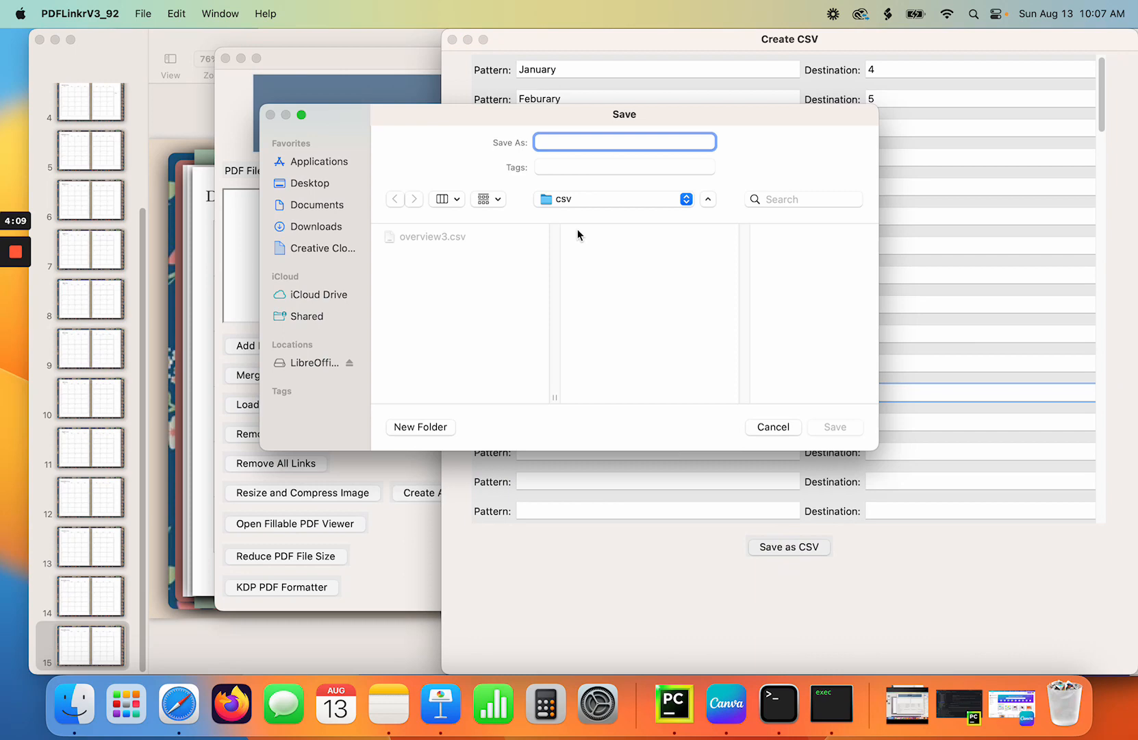
left_click(559, 142)
type("MonthOverview3")
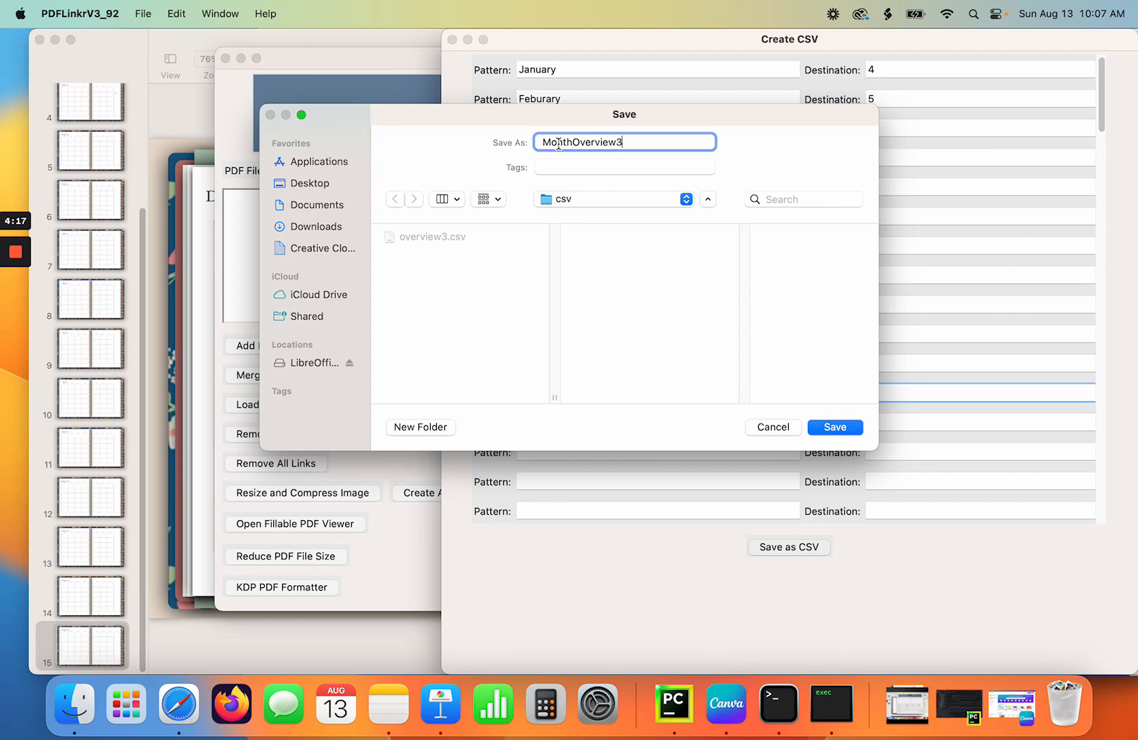
key("Return")
left_click(568, 272)
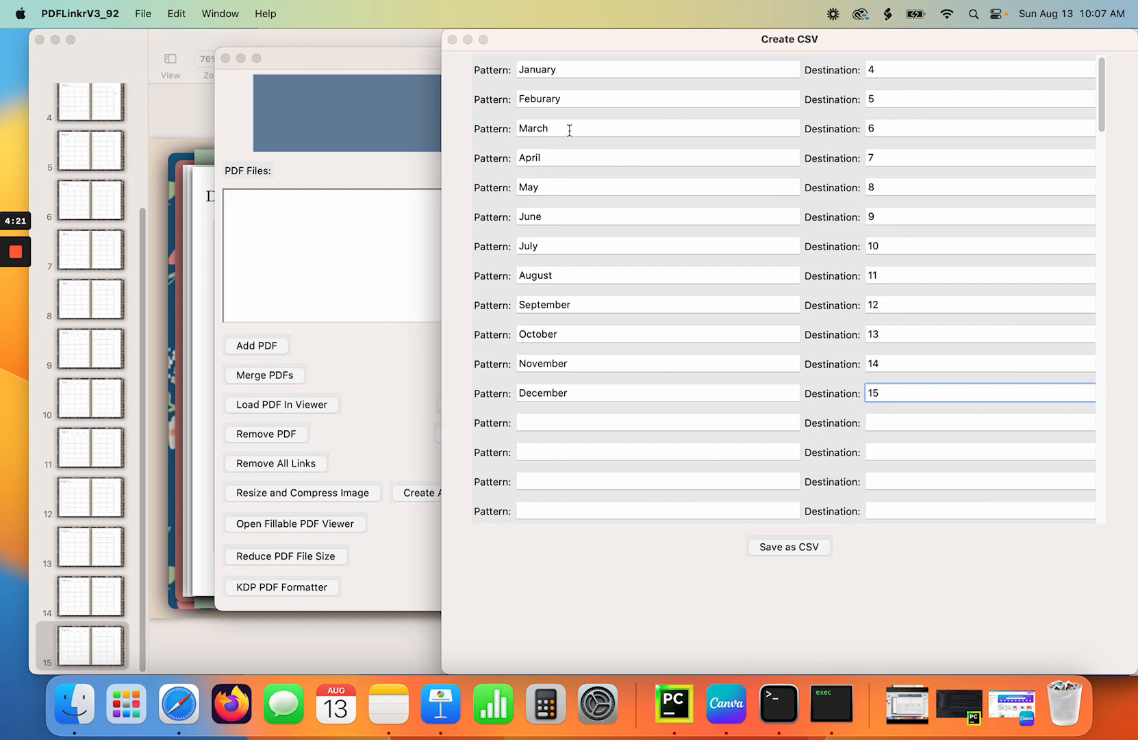
left_click(452, 39)
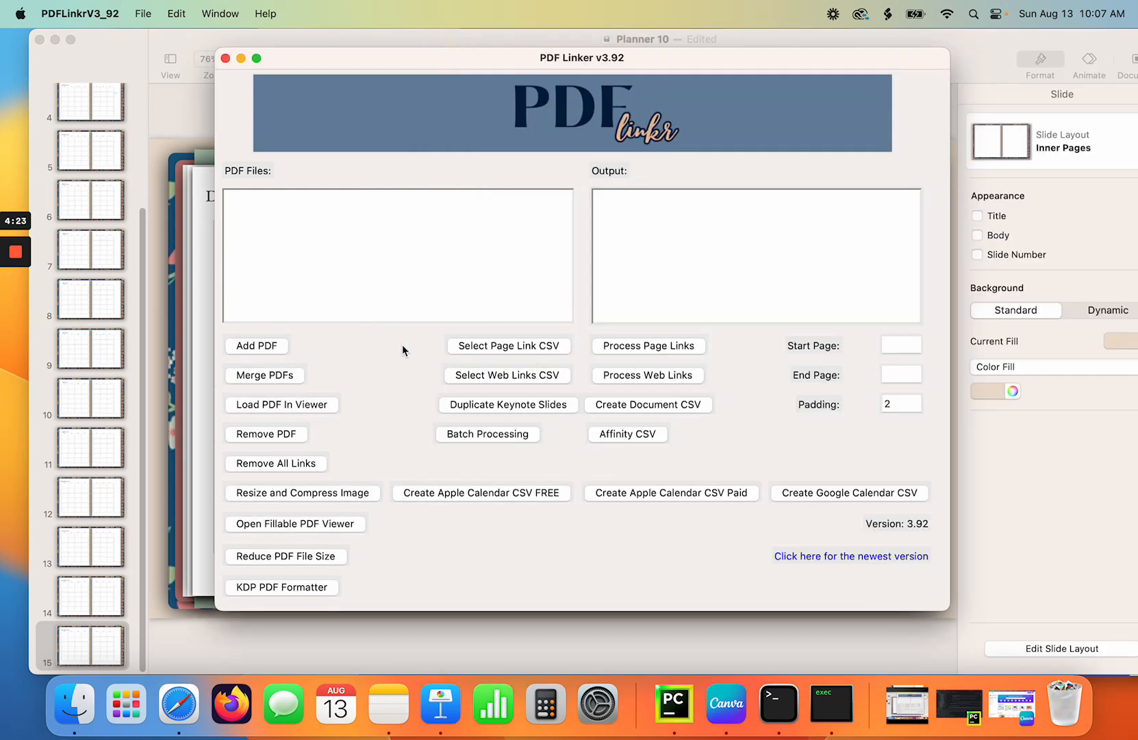
Check the month tab labels in Keynote and start another PDFLinkr link CSV with pattern jan at destination 4.
left_click(176, 135)
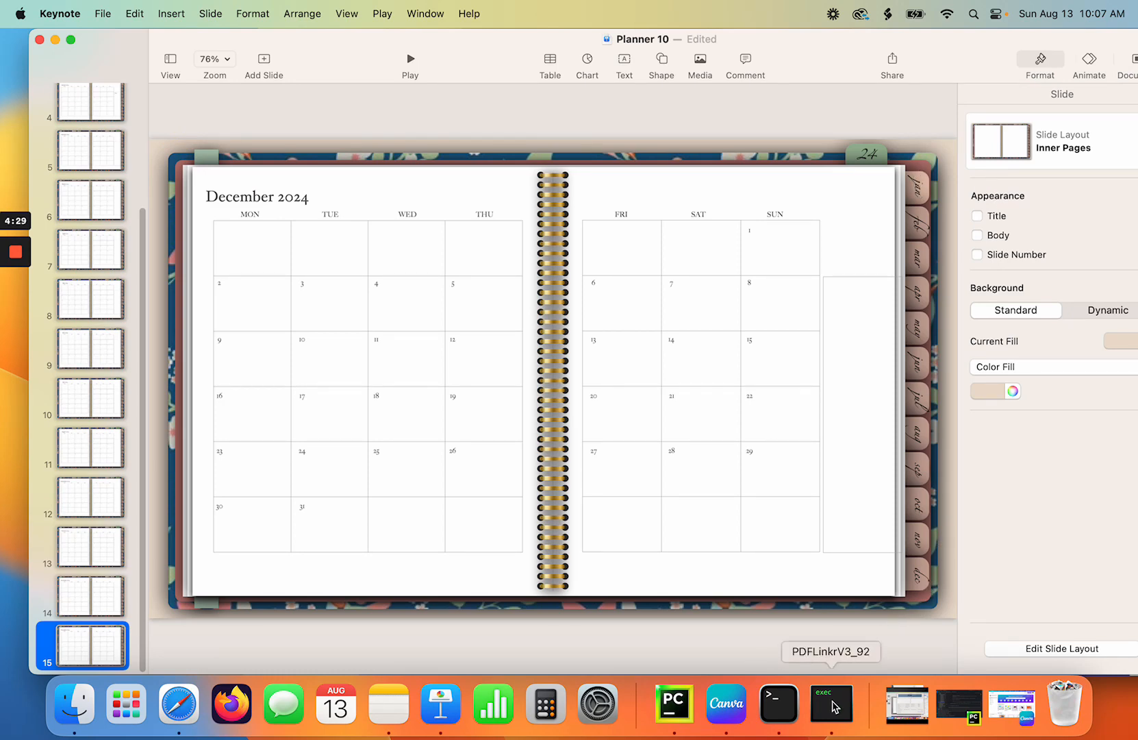
left_click(832, 702)
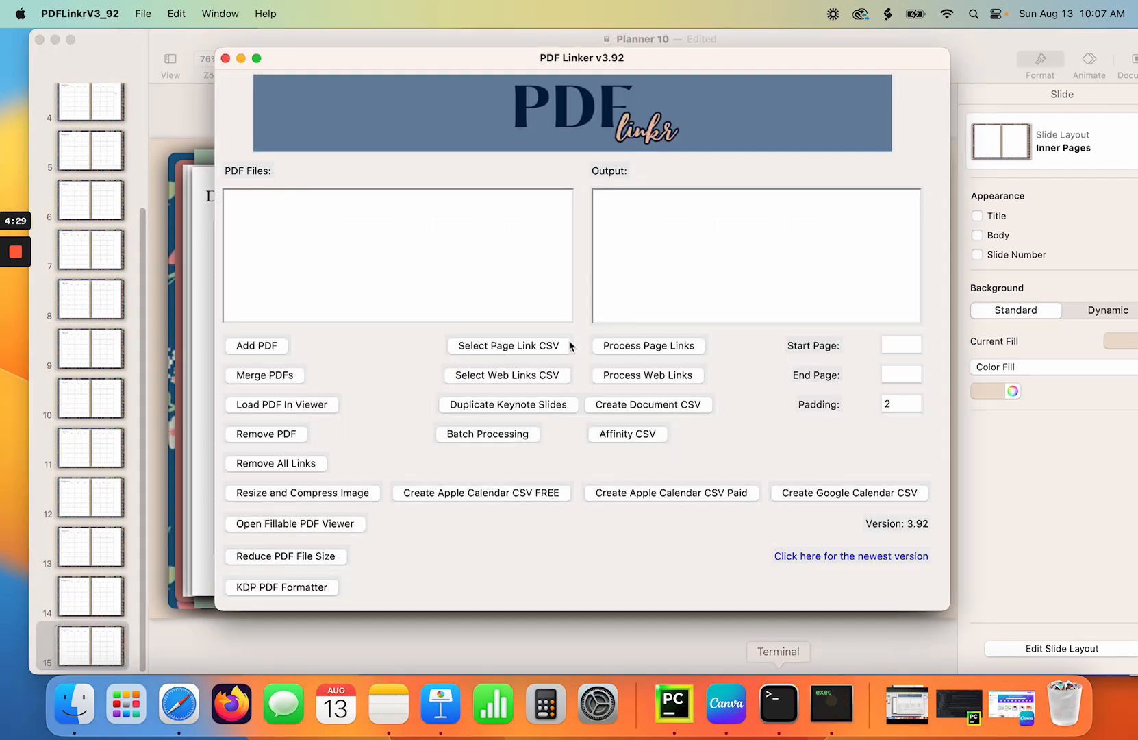
left_click(654, 407)
left_click(579, 71)
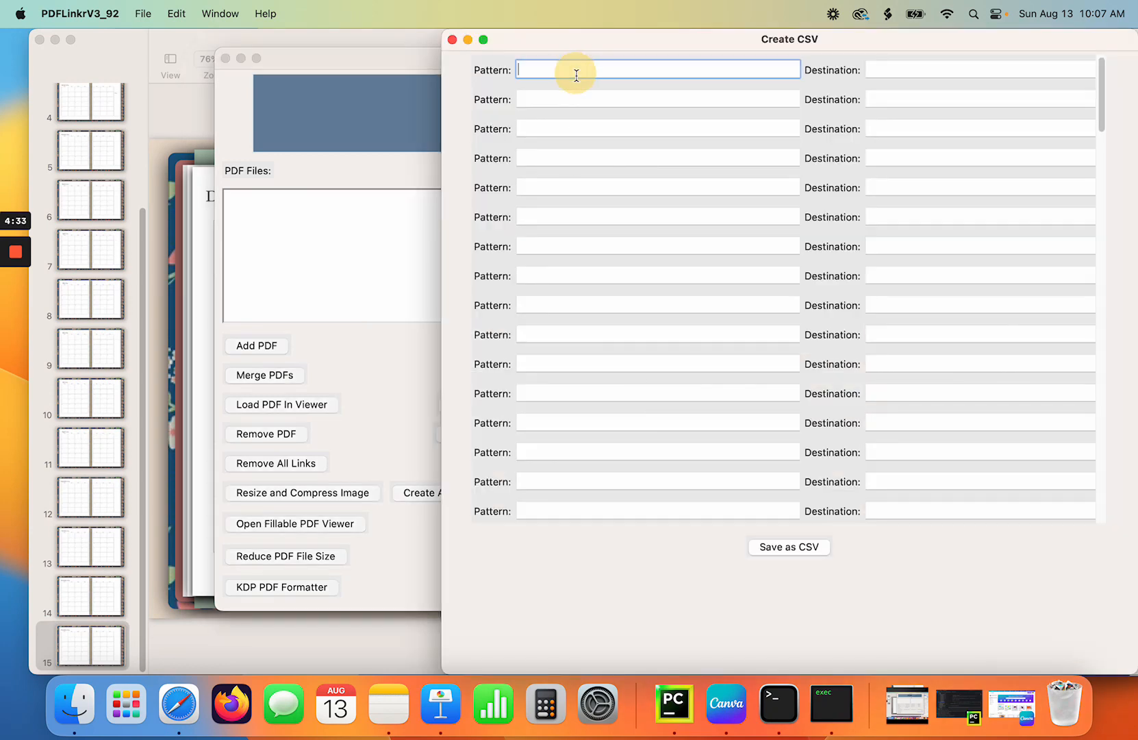
type("jan")
key("Tab")
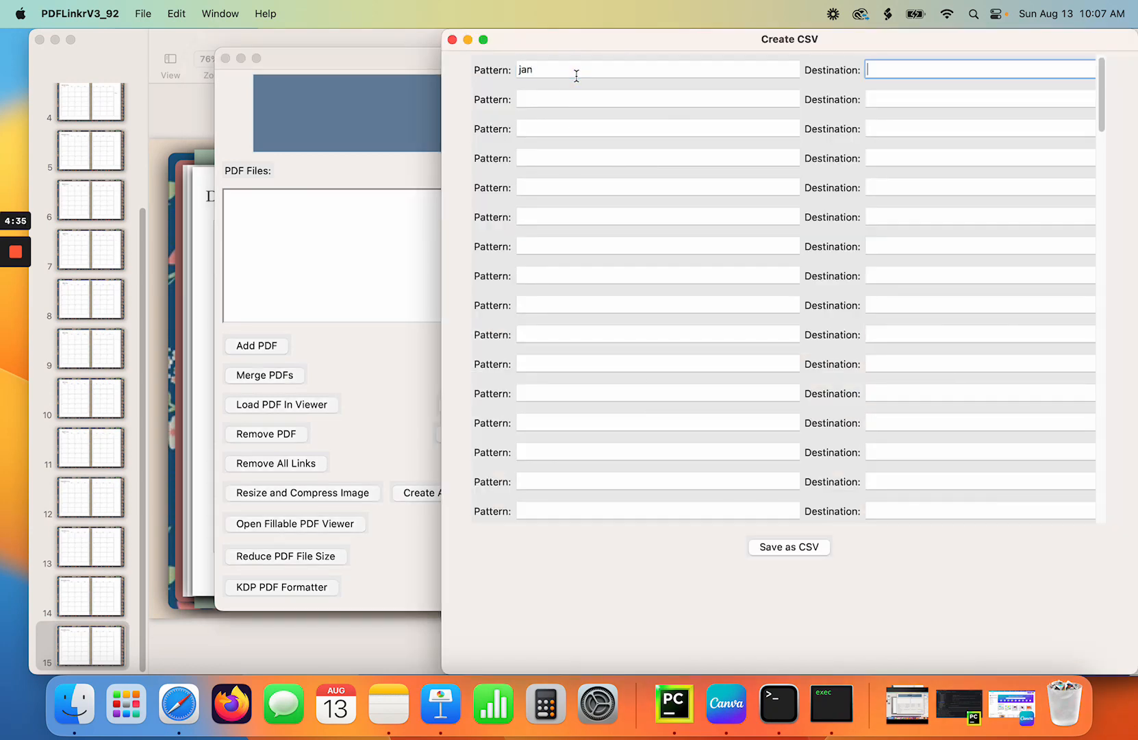
type("4")
key("Tab")
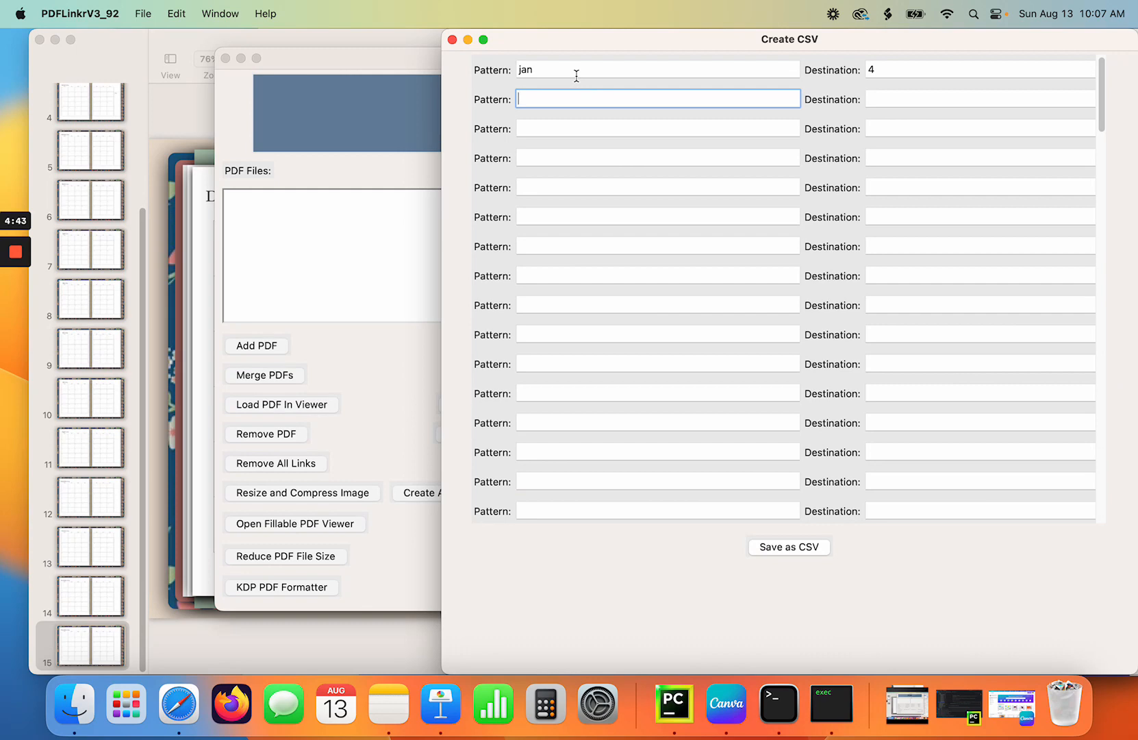
Add the month tab patterns feb with destination 5 and mar with destination 6 to the link list.
key("Tab")
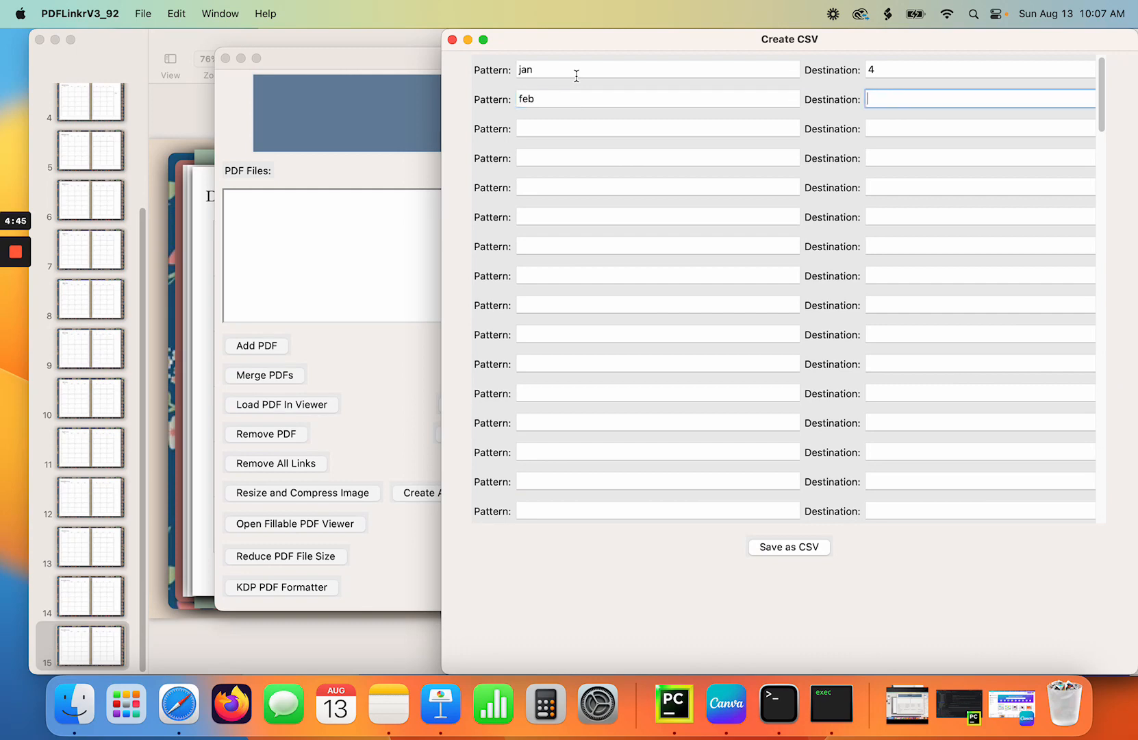
type("5")
key("Tab")
type("mar")
key("Tab")
type("6")
key("Tab")
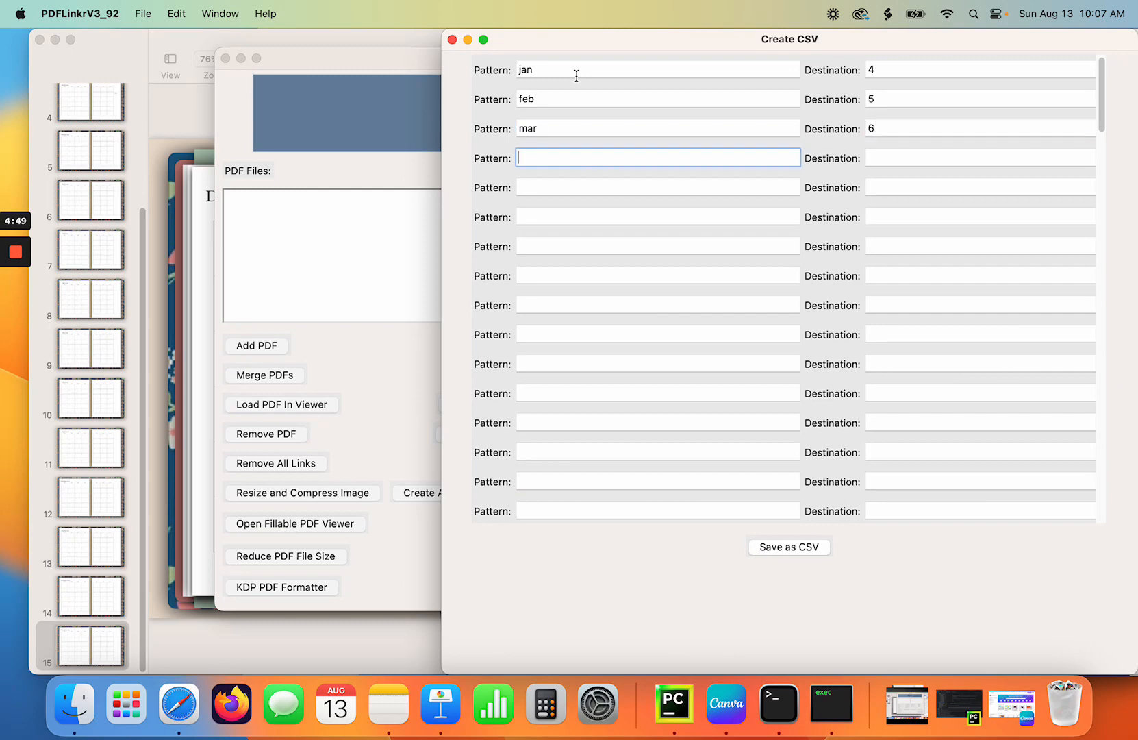
Add the month tab patterns apr with destination 7 and may with destination 8.
type("apr")
key("Tab")
type("7")
key("Tab")
type("may")
key("Tab")
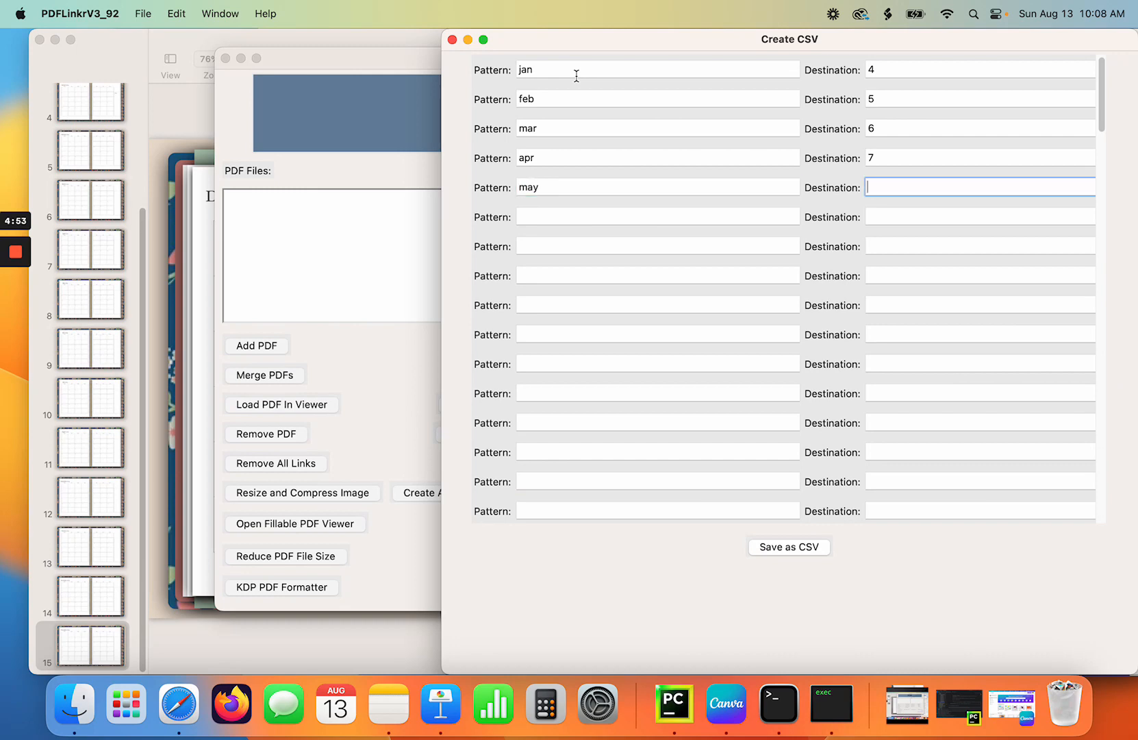
type("8")
key("Tab")
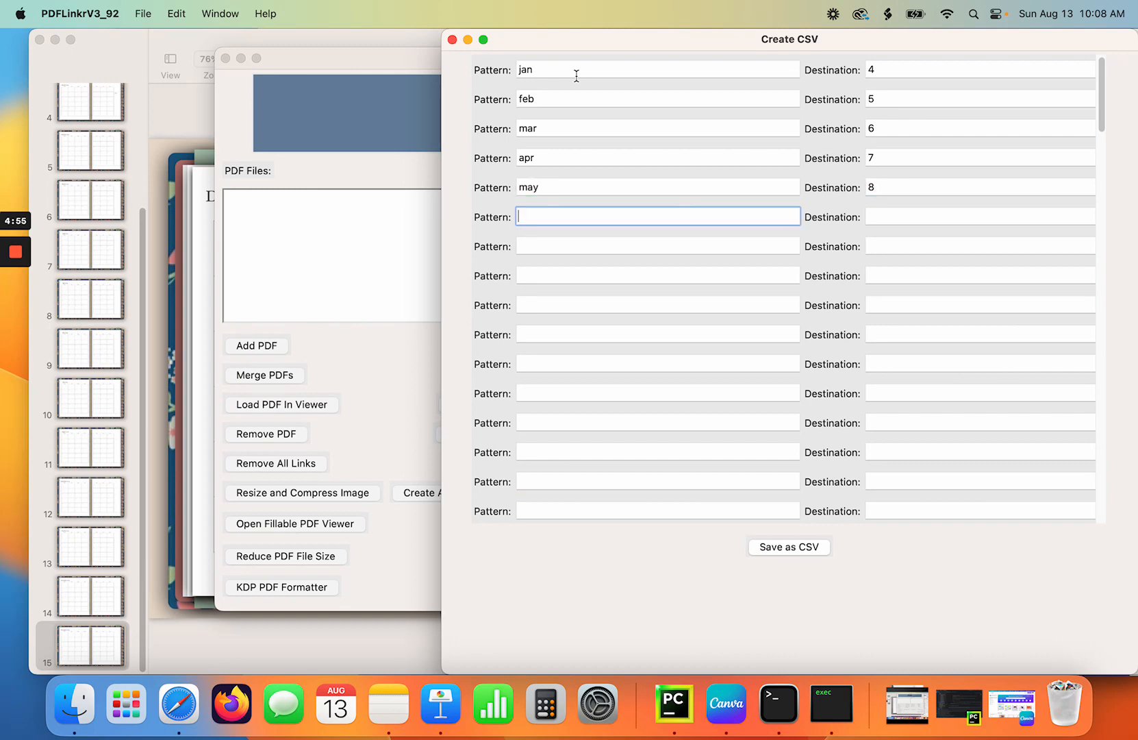
Add the month tab patterns jun with destination 9, jul with destination 10 and aug with destination 11.
key("Tab")
type("9")
key("Tab")
type("jul")
key("Tab")
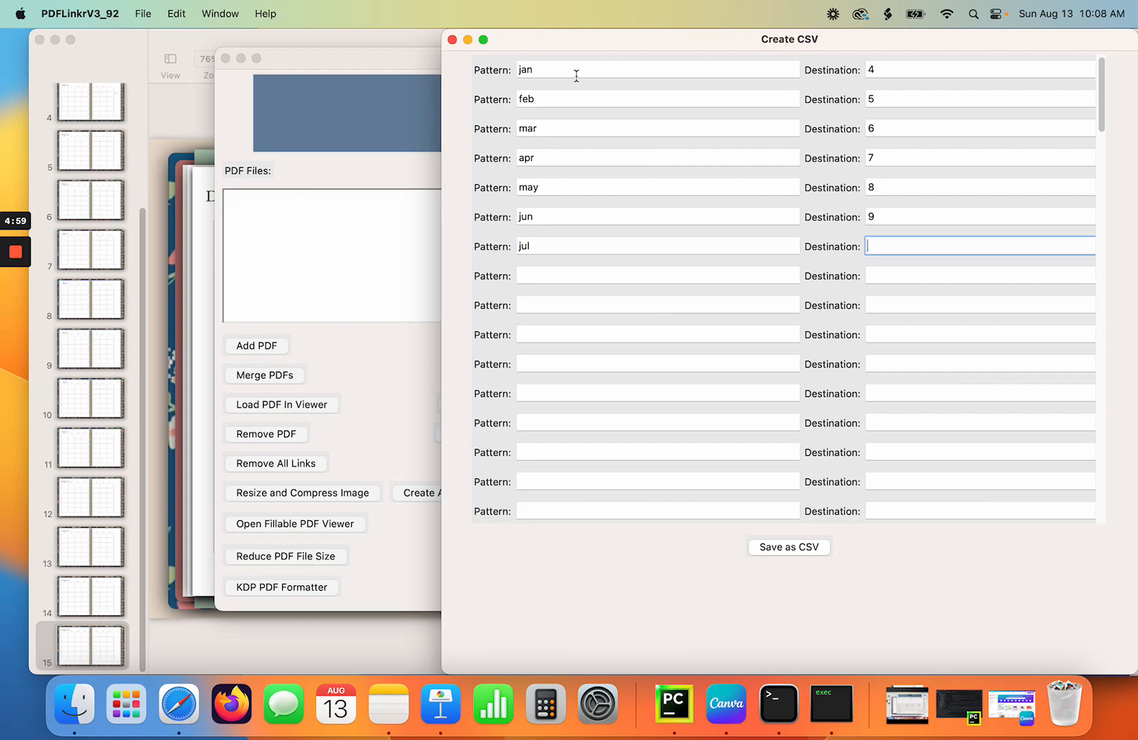
key("Tab")
key("Tab")
key("Tab")
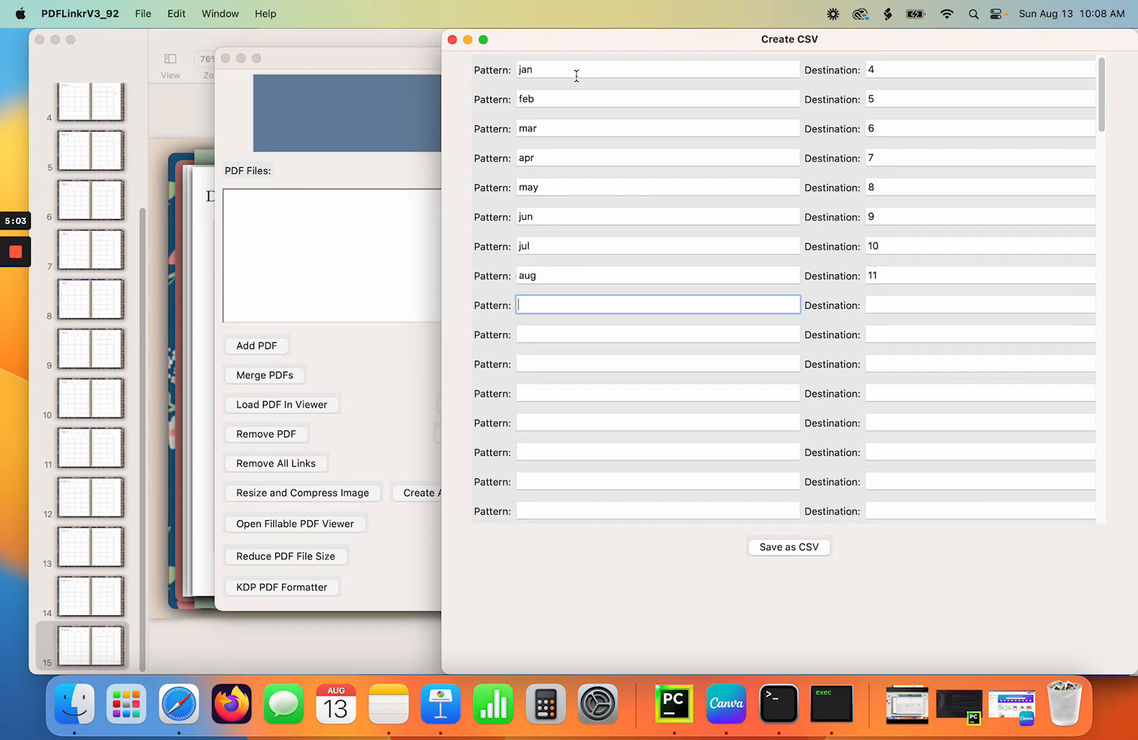
Complete the month tab list with sep at destination 12, oct at 13, nov at 14 and dec at 15.
key("Tab")
key("Tab")
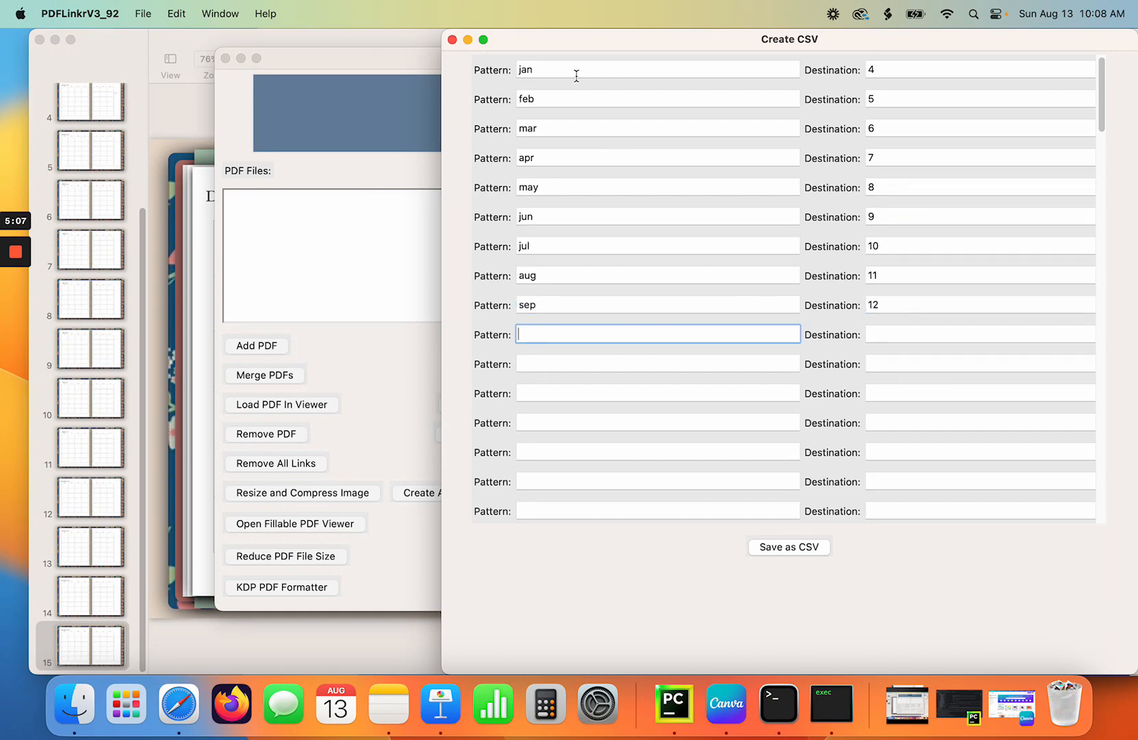
key("Tab")
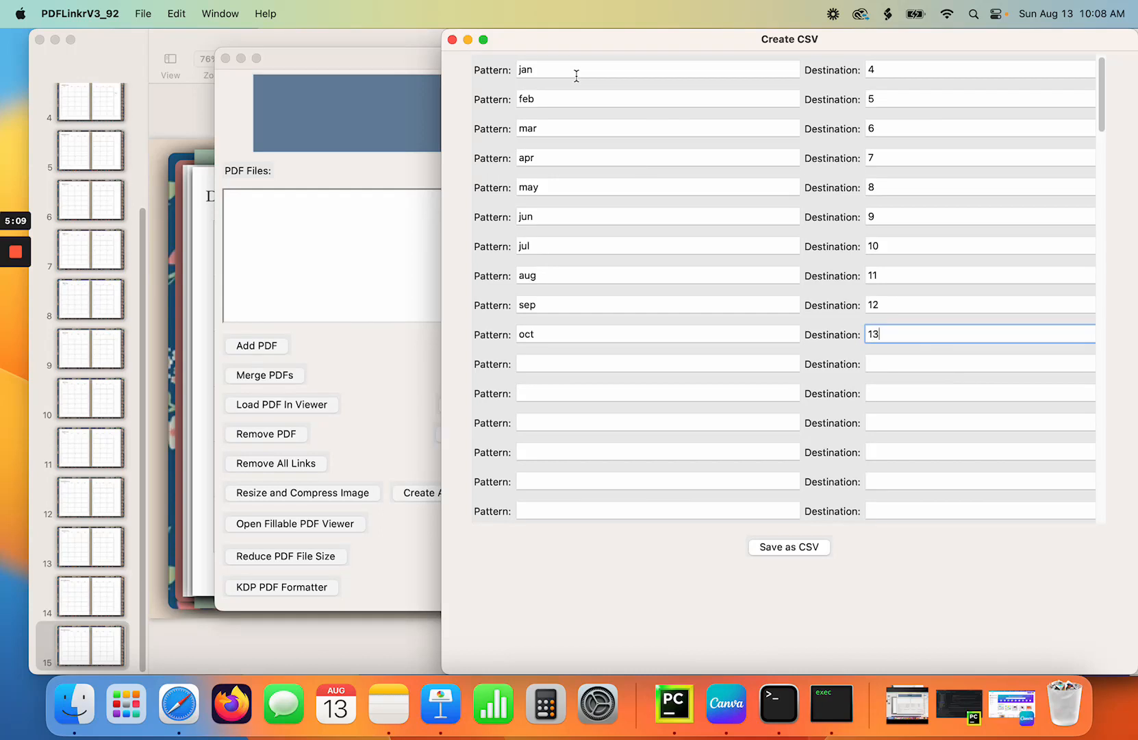
key("Tab")
type("nov")
key("Tab")
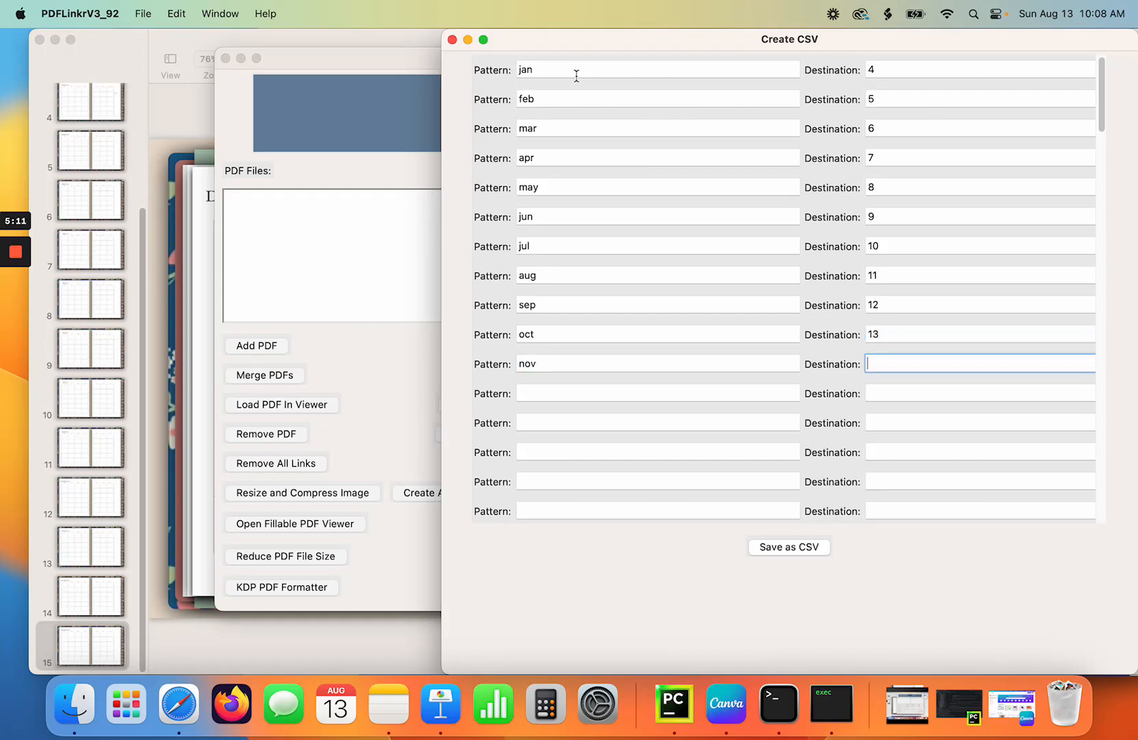
key("Tab")
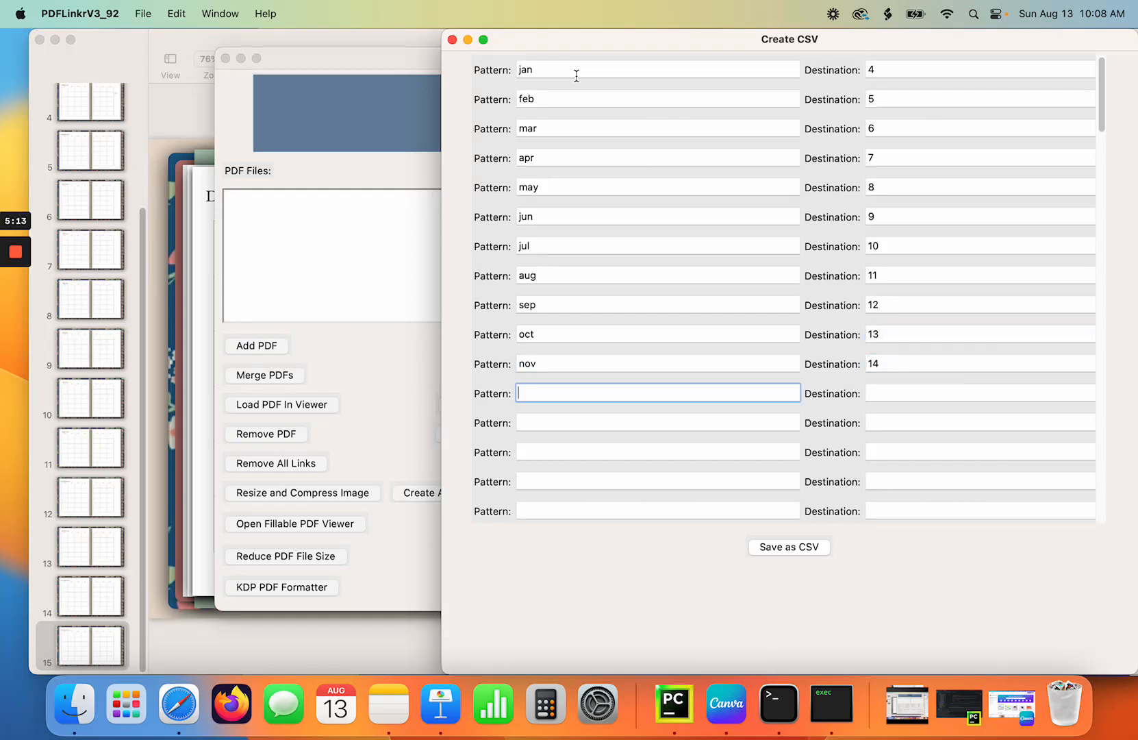
key("Tab")
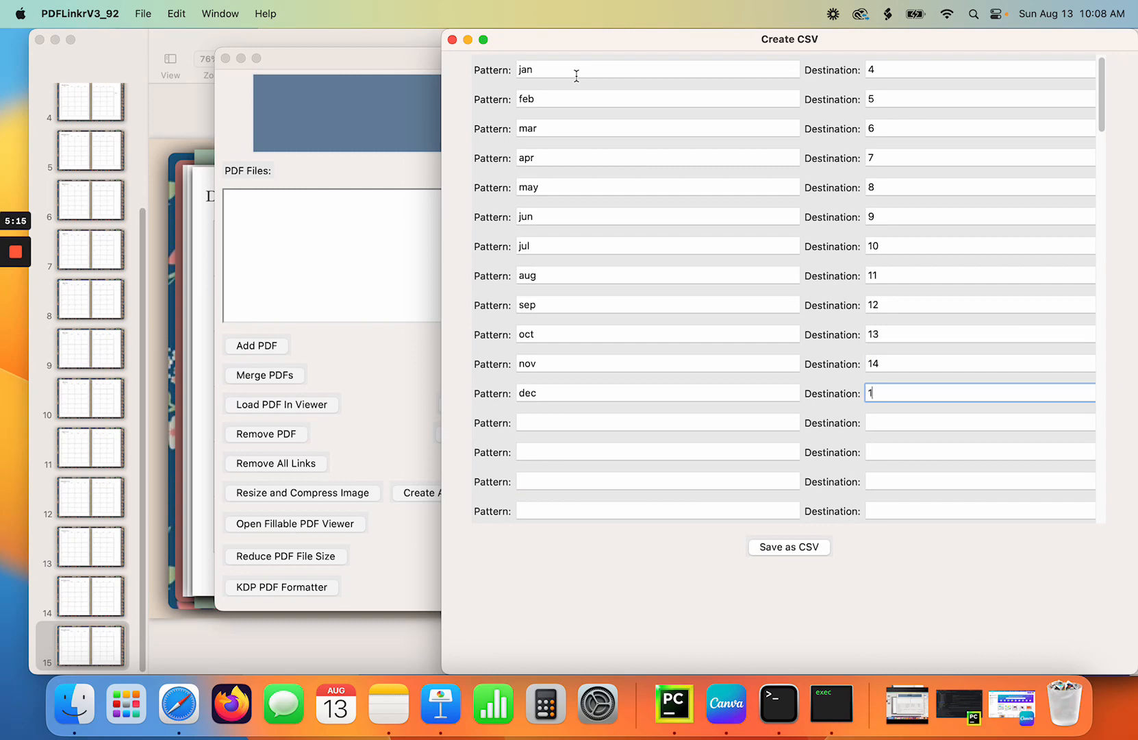
Save the month tab link list as tabs in the csv folder and close the Create CSV window.
left_click(769, 547)
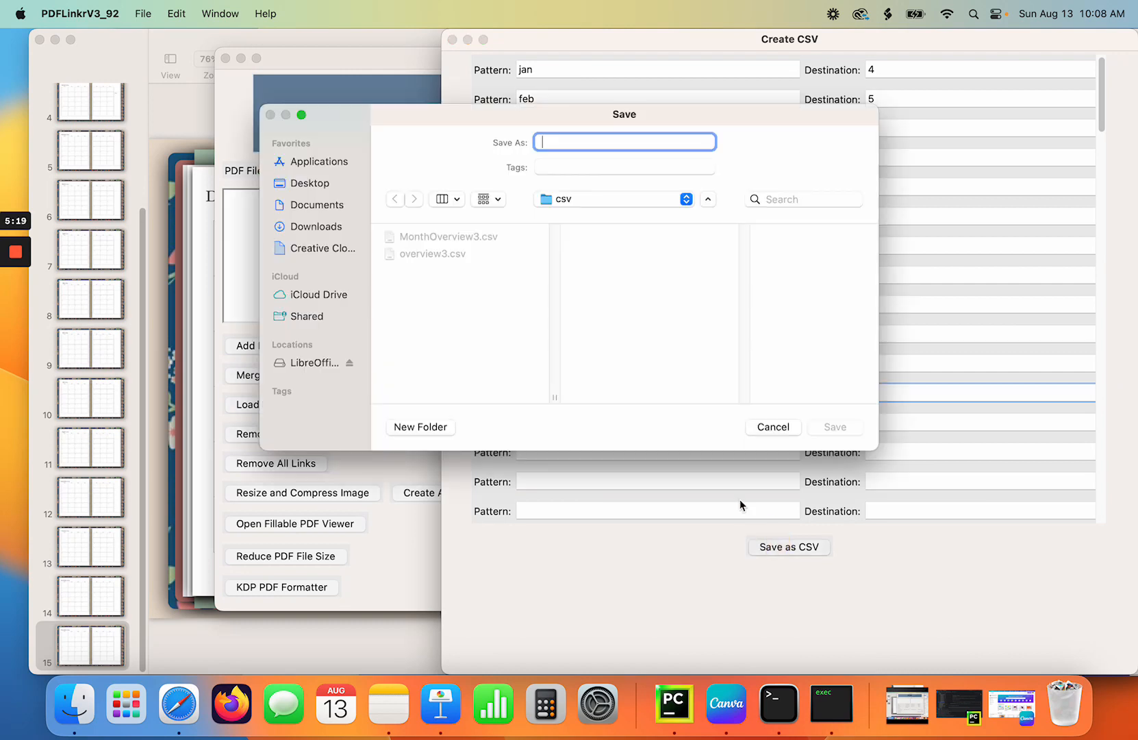
type("tabe")
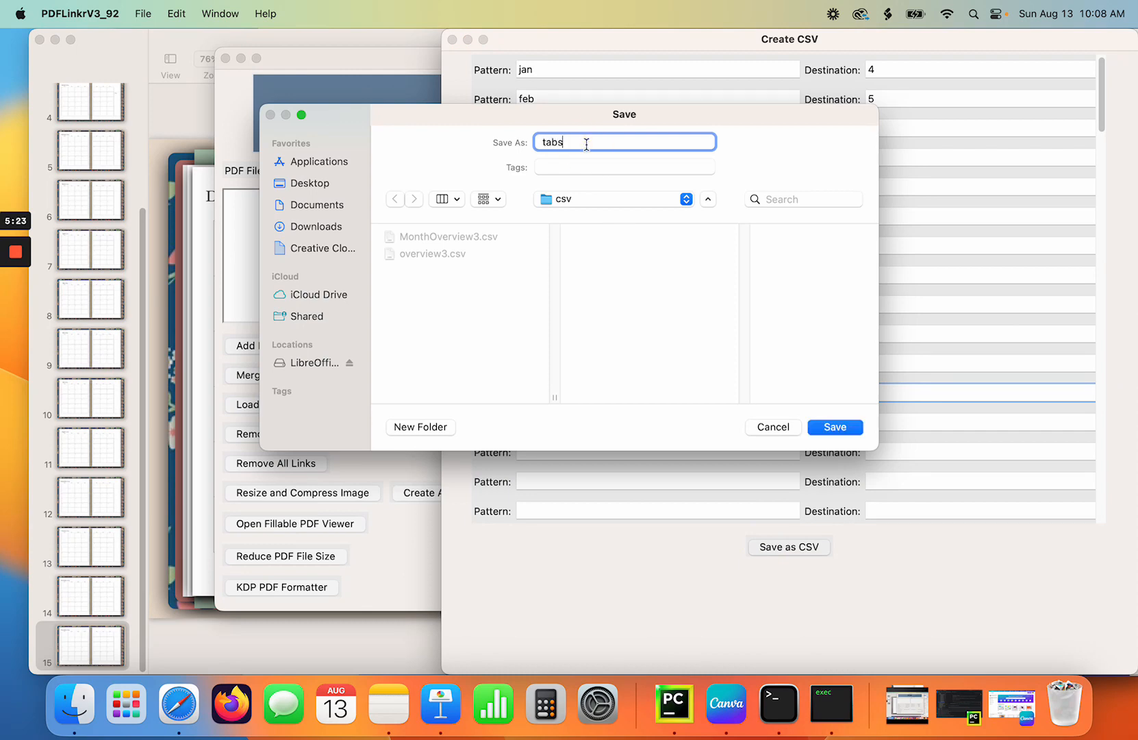
key("Return")
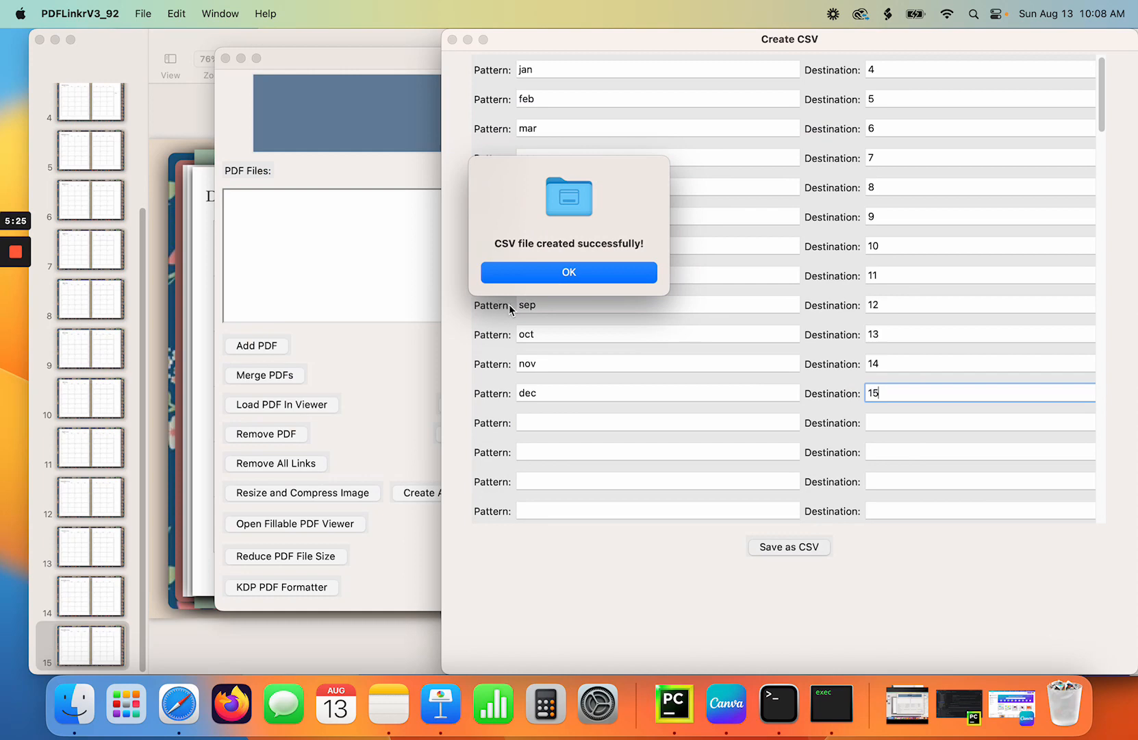
left_click(550, 274)
left_click(452, 39)
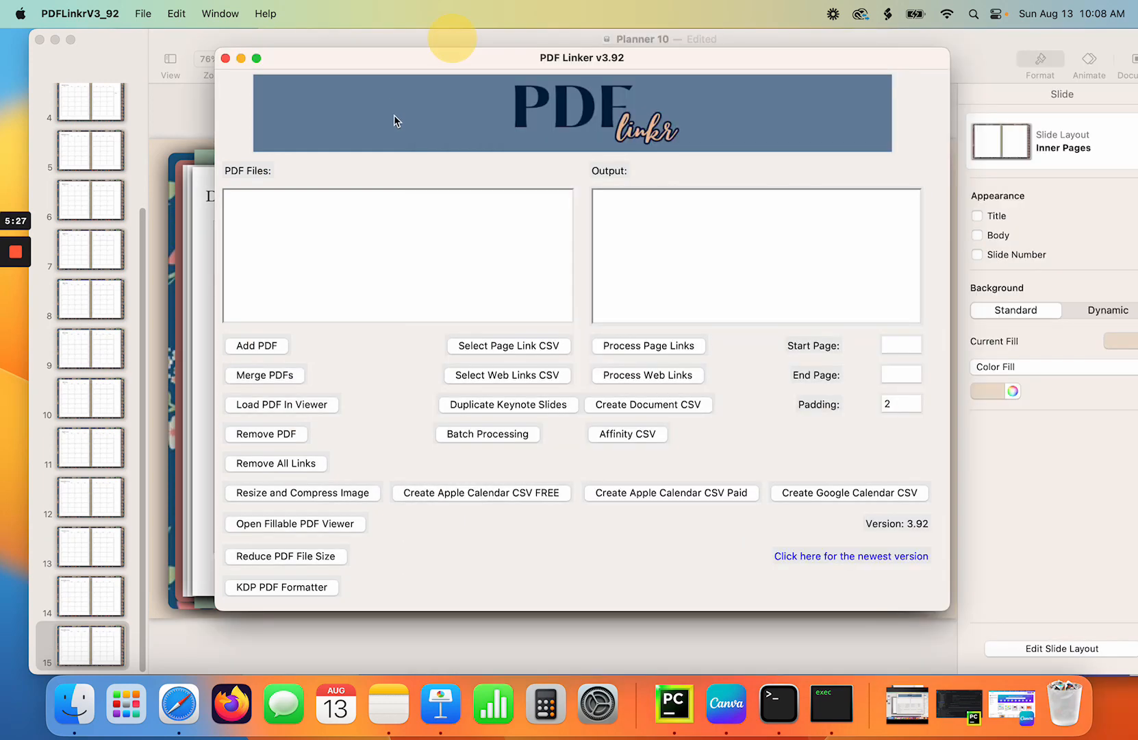
Switch to Keynote, add a new slide after the December 2024 slide and give it the Daily slide layout.
left_click_drag(376, 62, 305, 56)
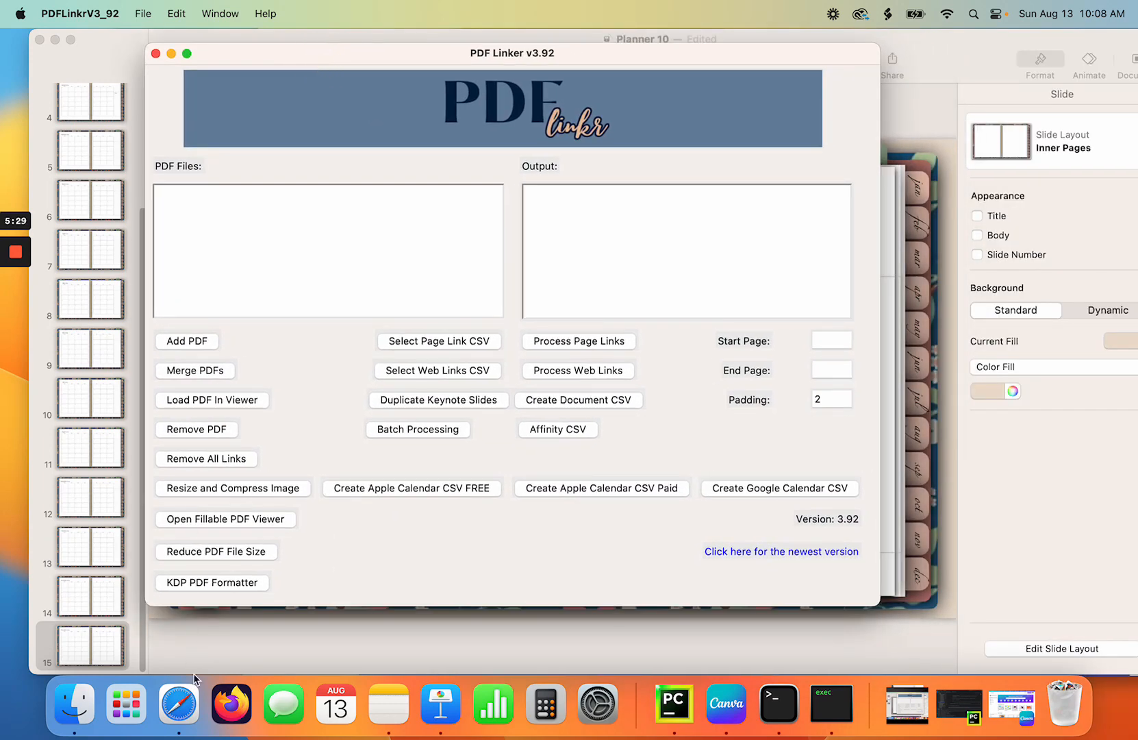
left_click(97, 653)
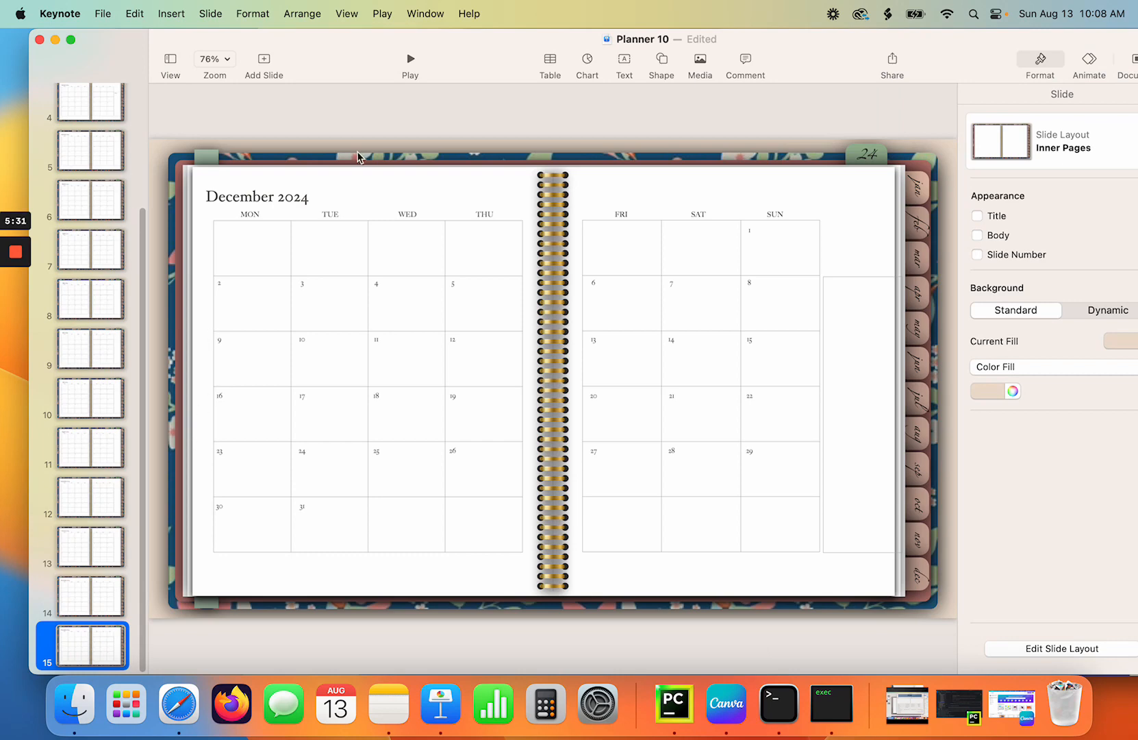
left_click(831, 703)
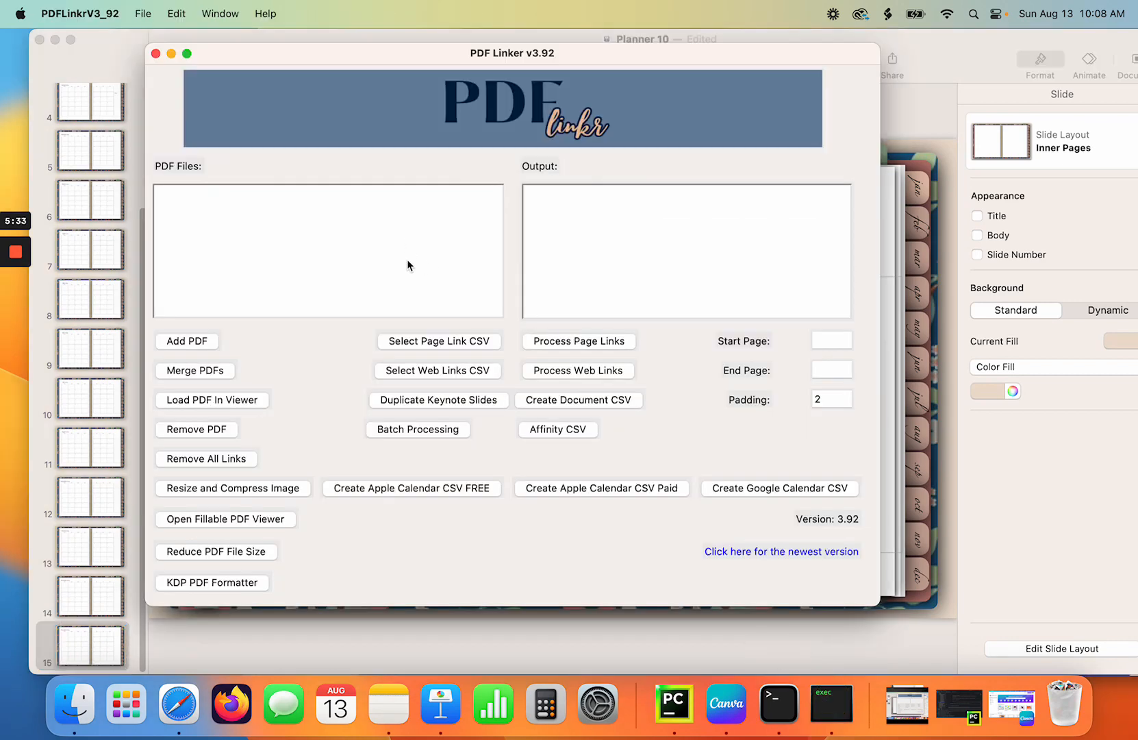
left_click(110, 649)
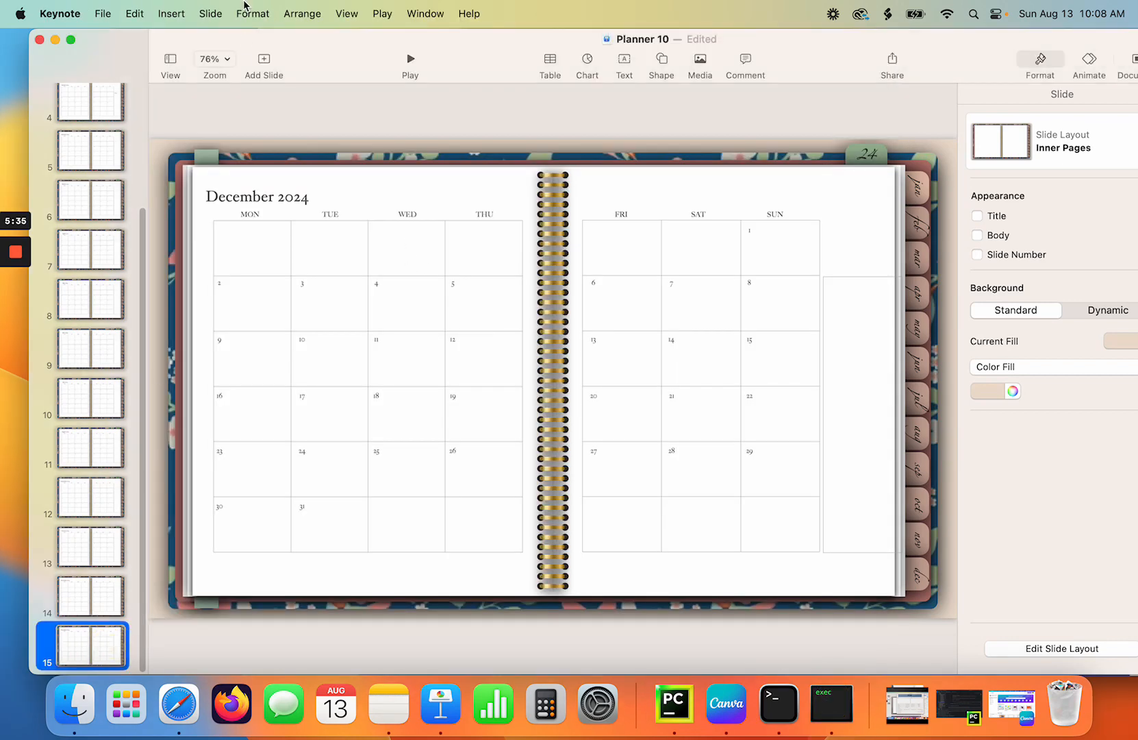
left_click(211, 13)
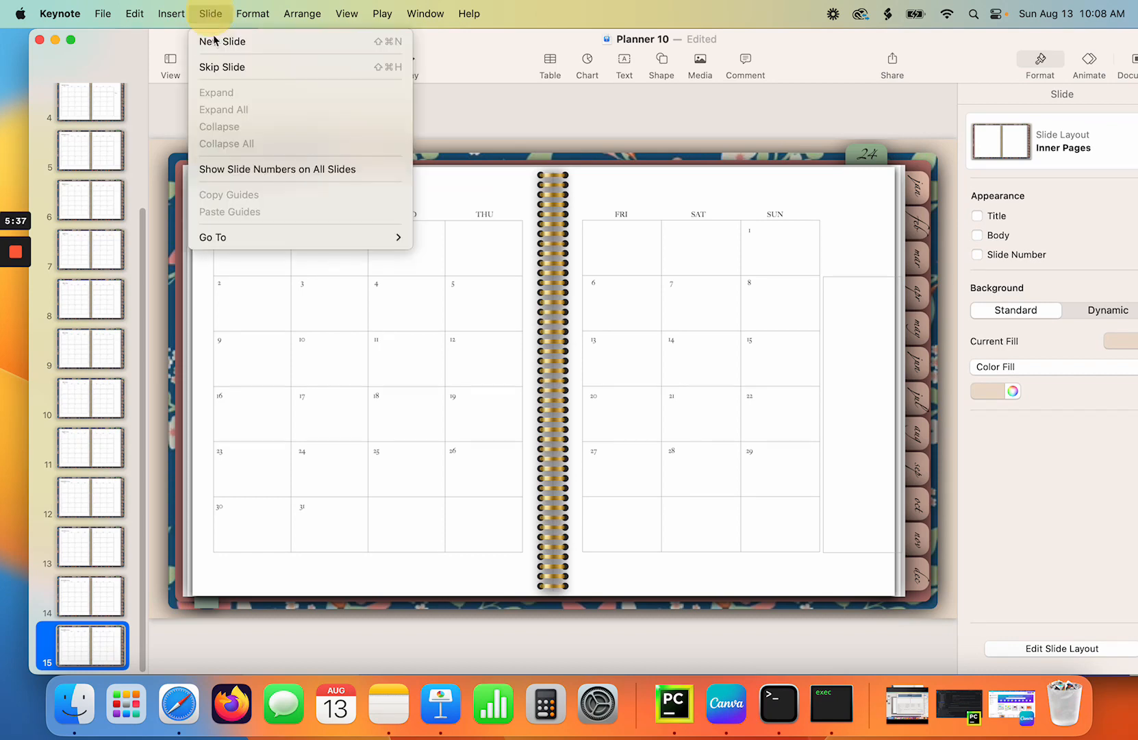
left_click(216, 41)
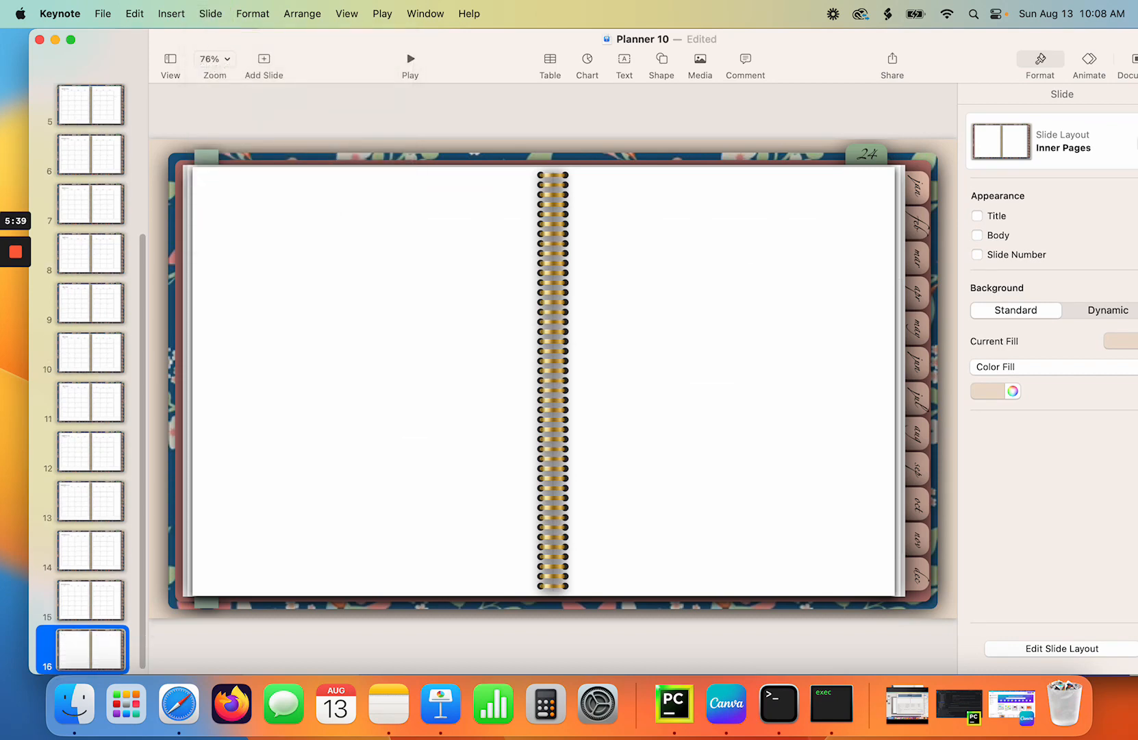
left_click(1067, 126)
left_click(1063, 238)
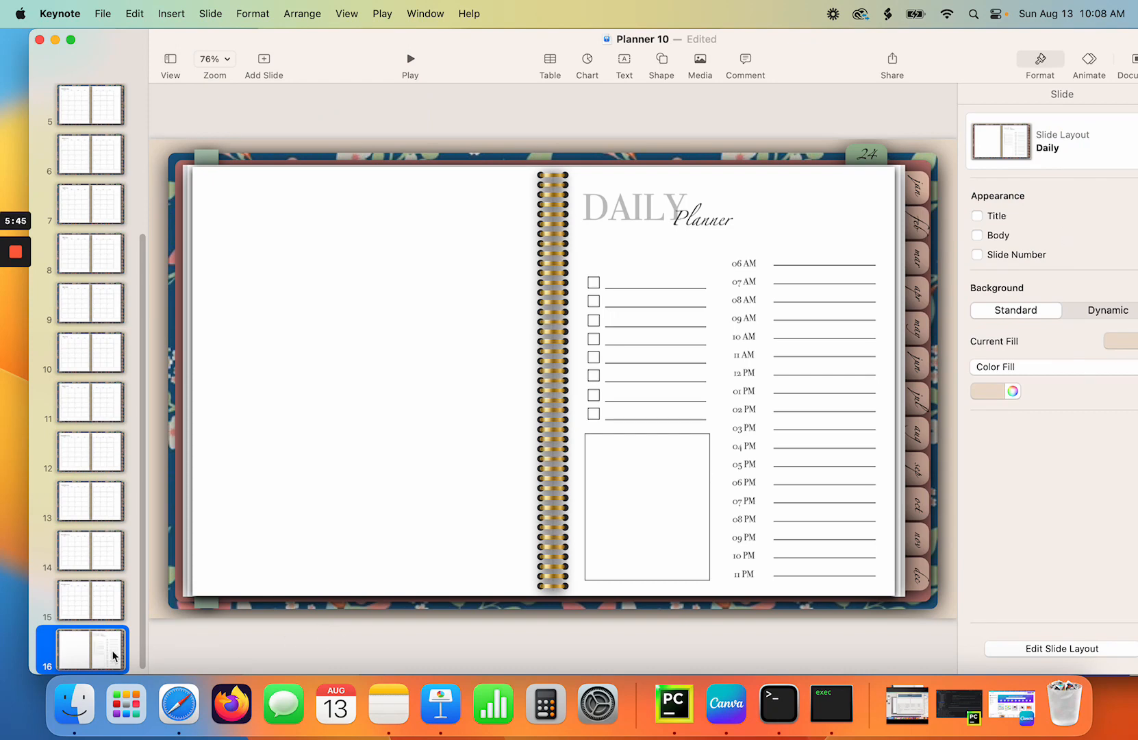
Add a text box reading Date below the Daily Planner heading on the new slide.
left_click(624, 60)
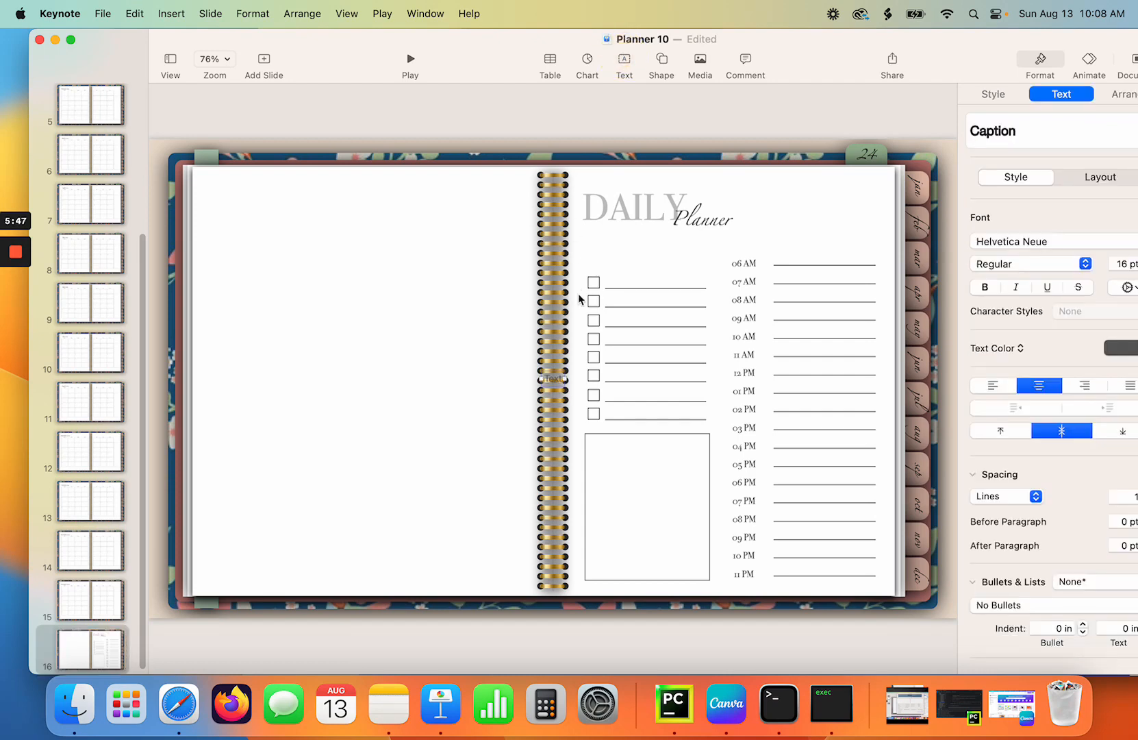
left_click_drag(554, 378, 647, 254)
double_click(647, 254)
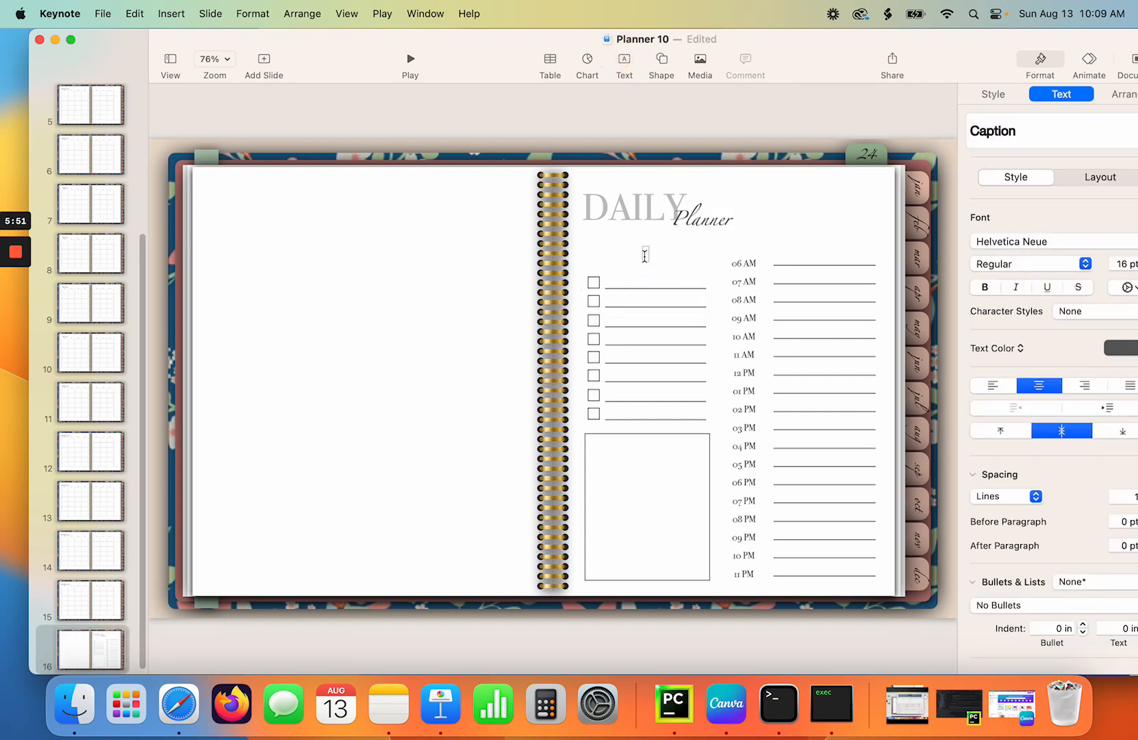
type("Date")
Change the font of the Date text to Zapfino.
double_click(647, 256)
left_click(1024, 244)
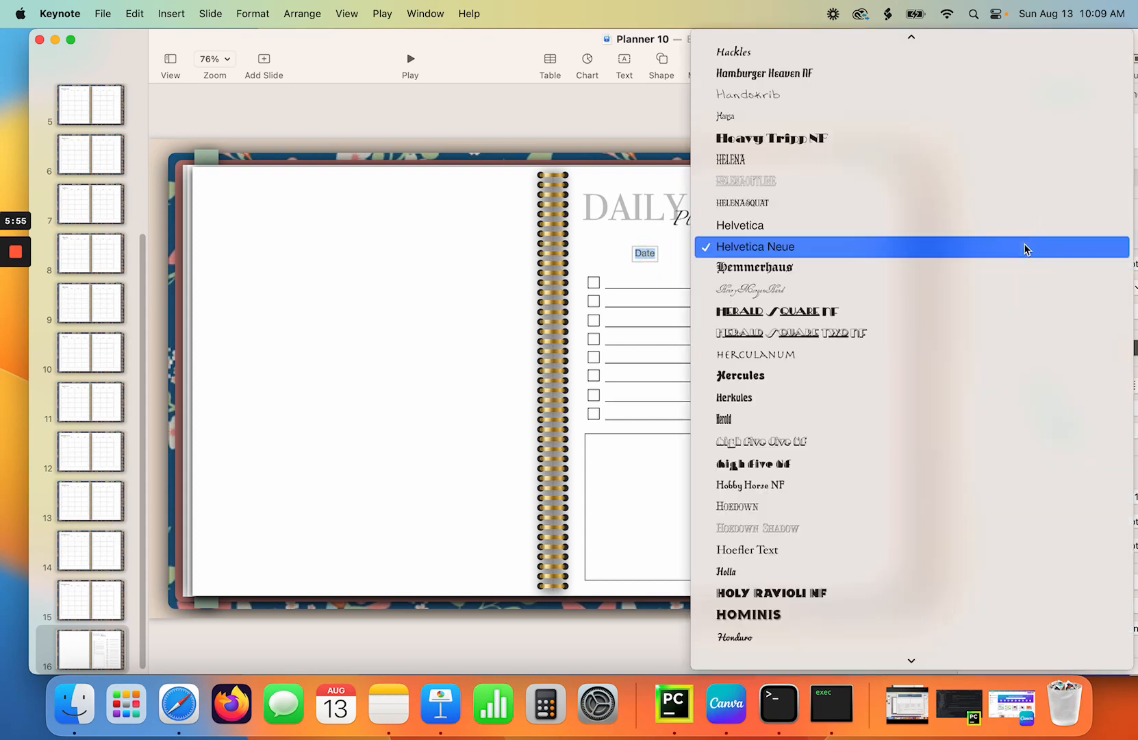
key("z")
scroll(829, 654, "down", 2)
left_click(825, 654)
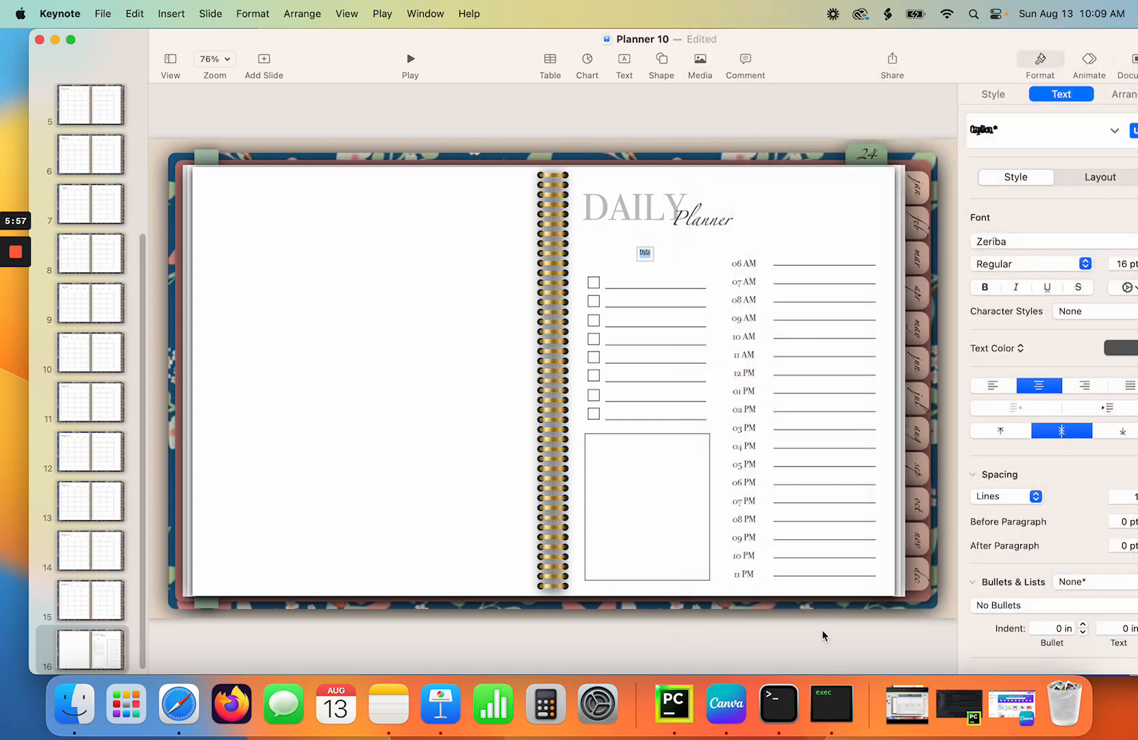
left_click(995, 247)
key("z")
key("Return")
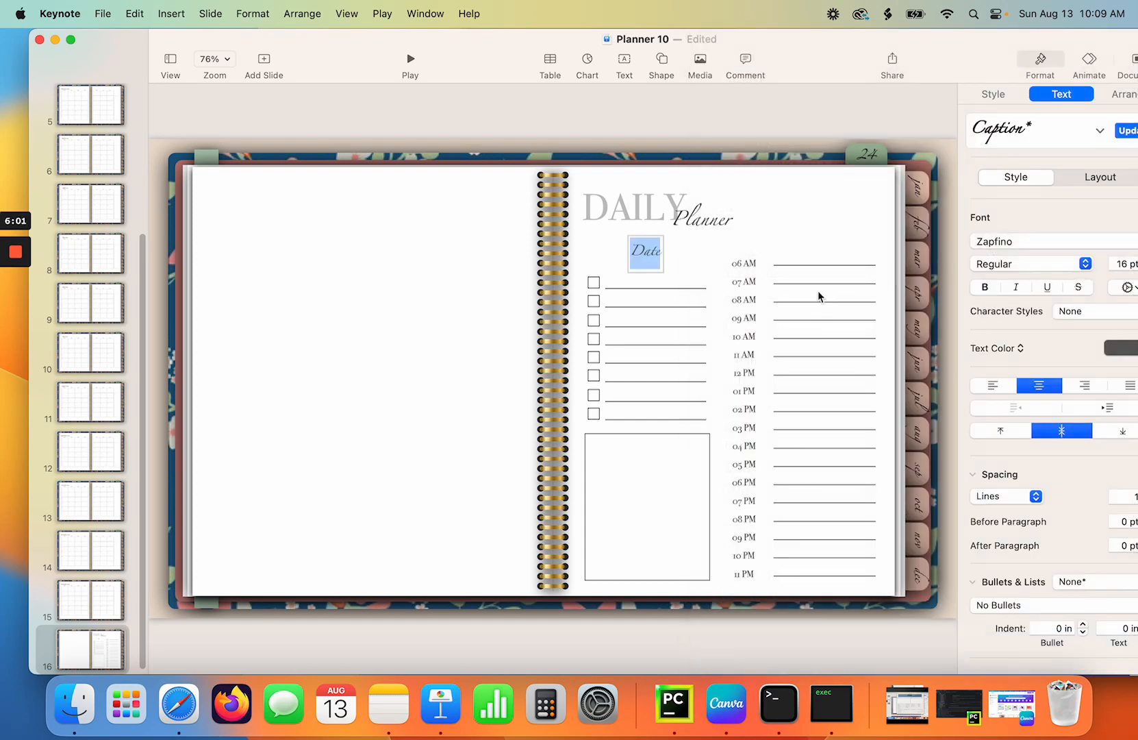
Shift the Date text box slightly to the left and set its font size to 14 pt.
left_click(714, 259)
left_click_drag(654, 254, 650, 254)
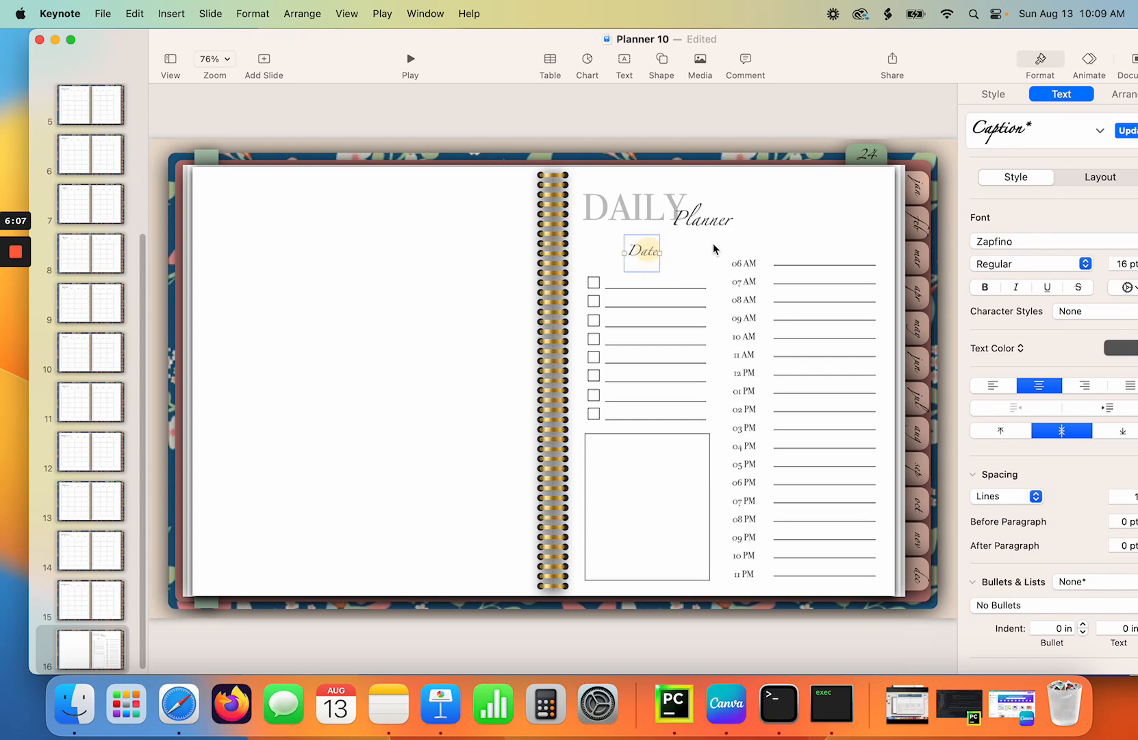
left_click(713, 248)
left_click(654, 253)
left_click_drag(969, 44, 918, 44)
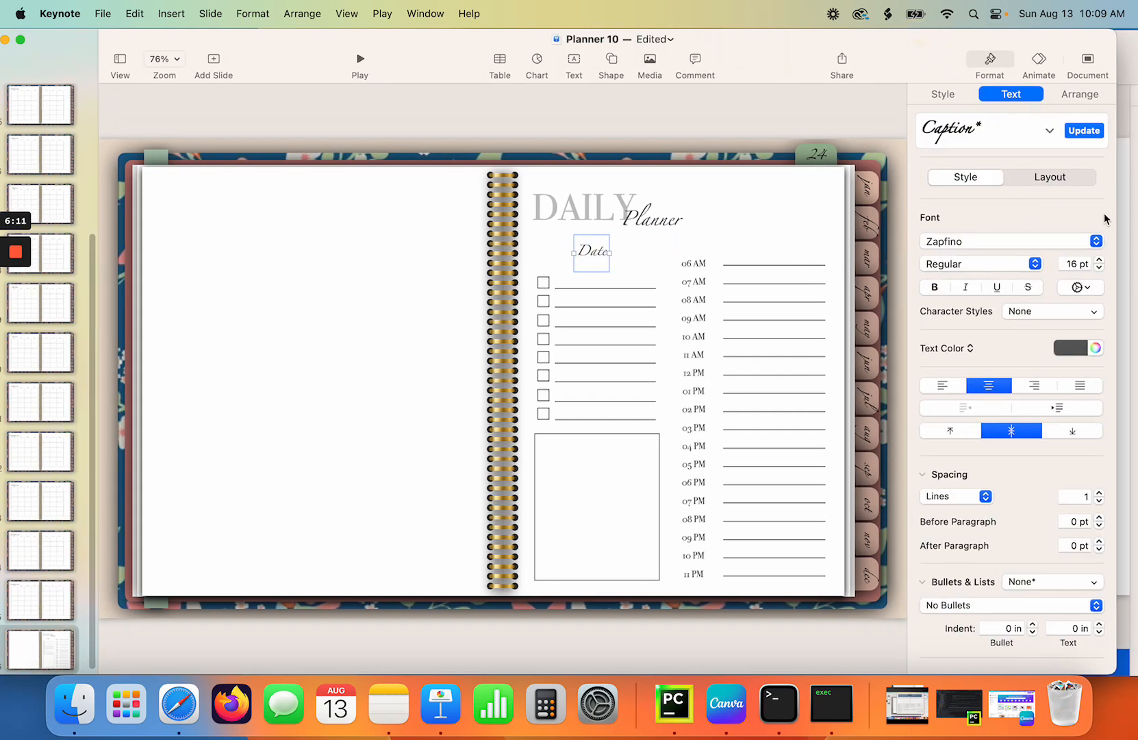
left_click(1099, 268)
left_click(1099, 268)
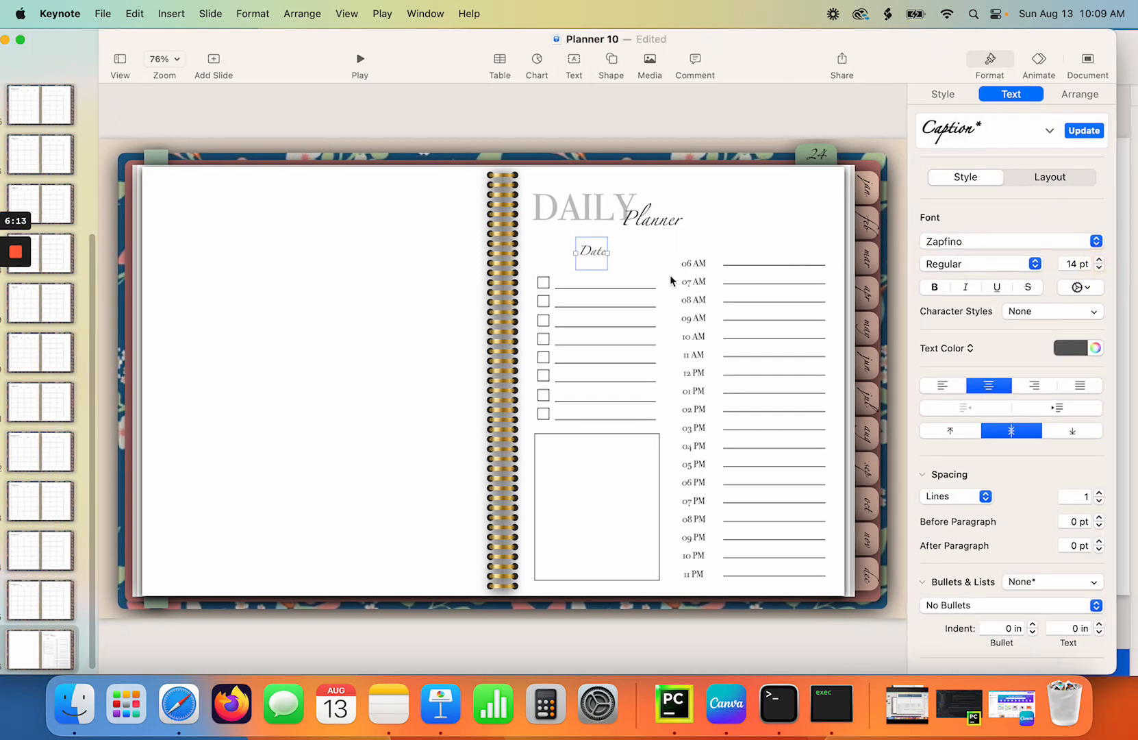
Move the Date text box up so it sits just beneath the Daily Planner heading.
left_click(608, 261)
left_click(599, 253)
double_click(599, 252)
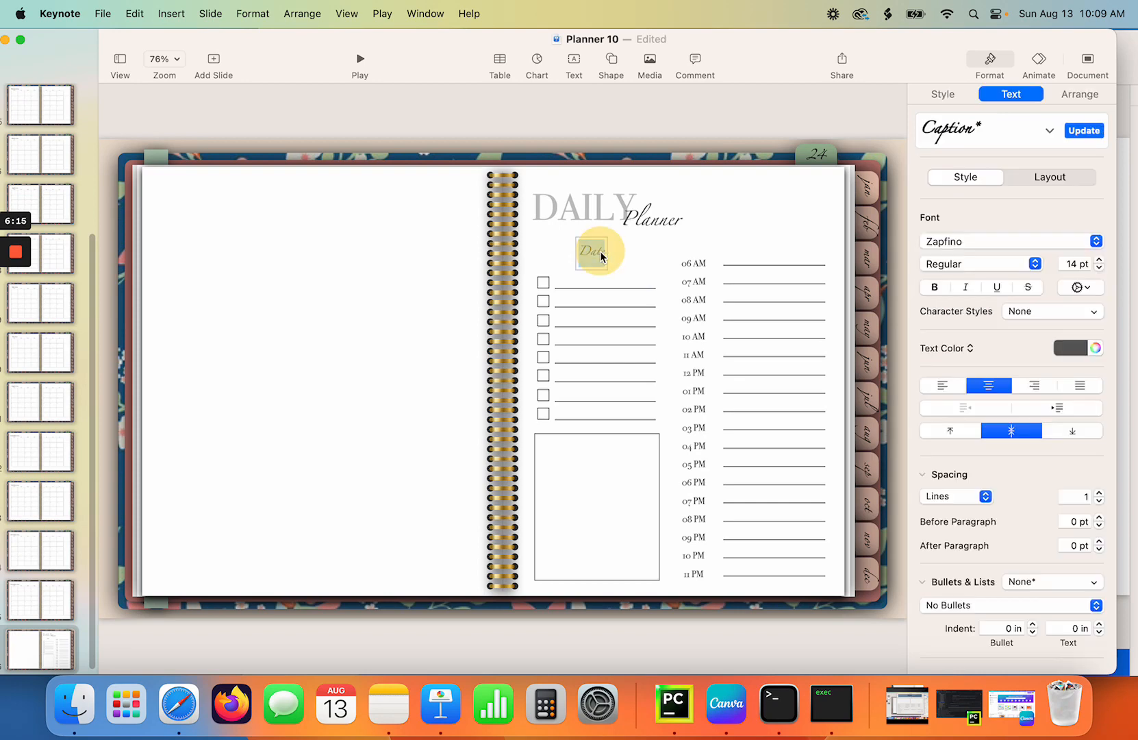
left_click(593, 253)
left_click(644, 258)
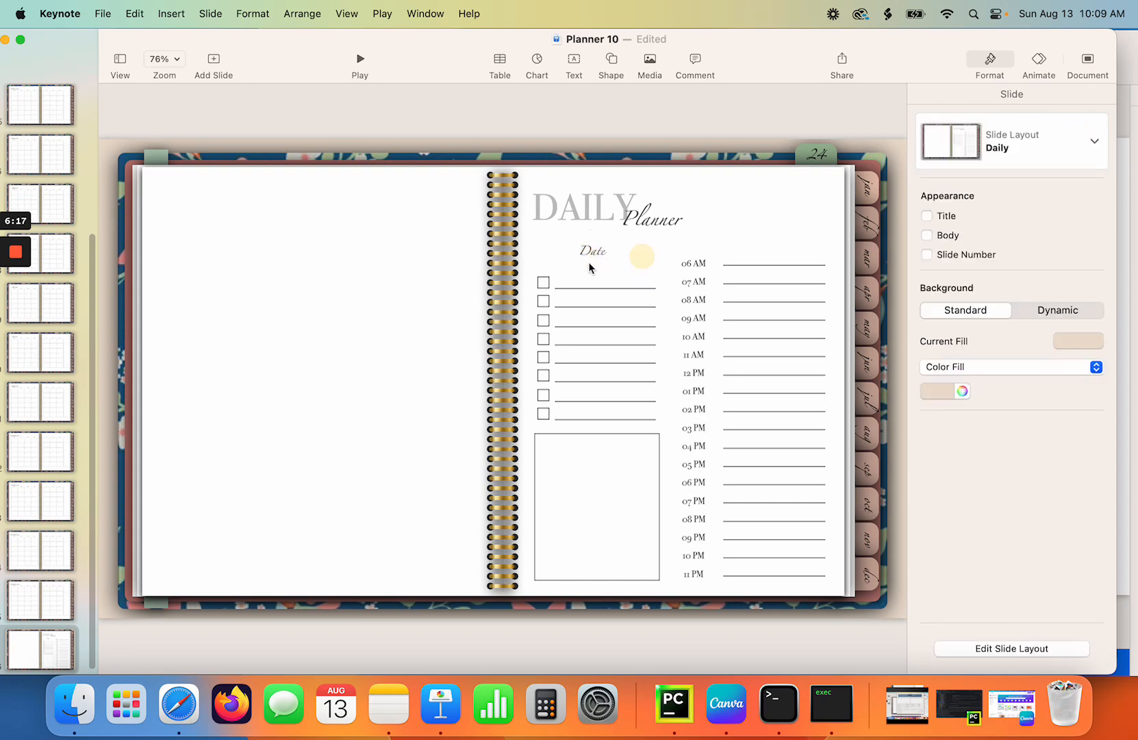
left_click(593, 261)
left_click_drag(594, 264, 600, 258)
left_click(644, 258)
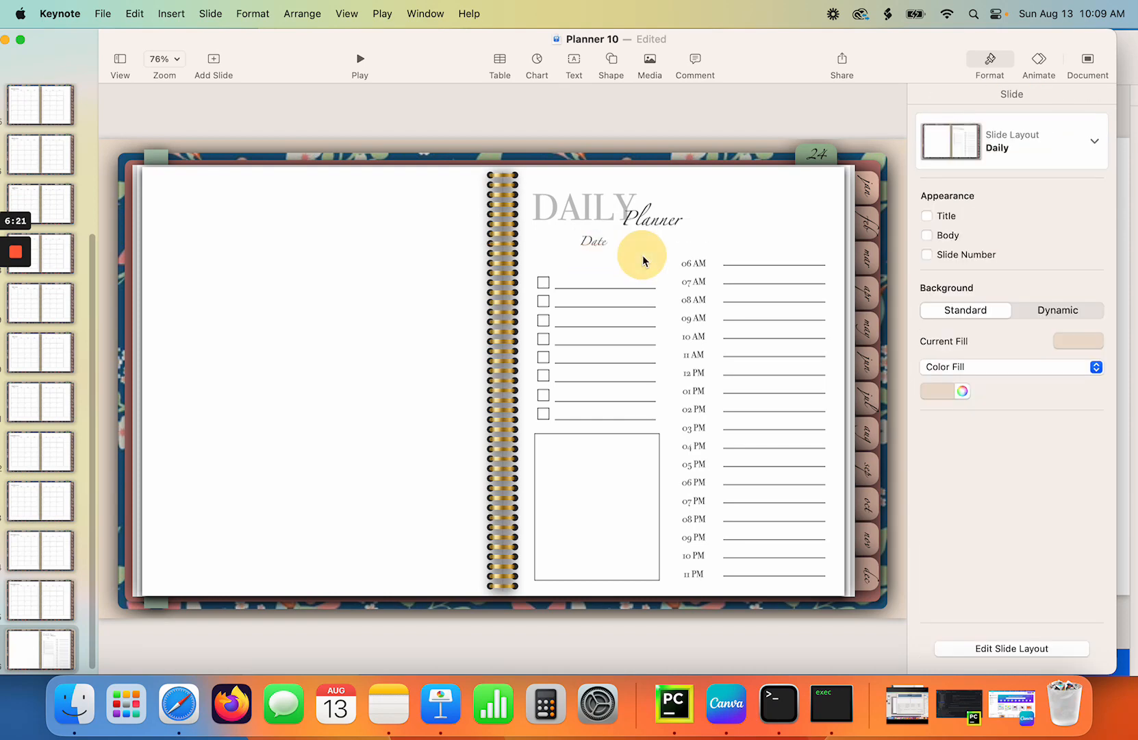
Switch to PDFLinkr and load the Planner 10 presentation from the Planner 10 folder for Duplicate Keynote Slides.
left_click(54, 649)
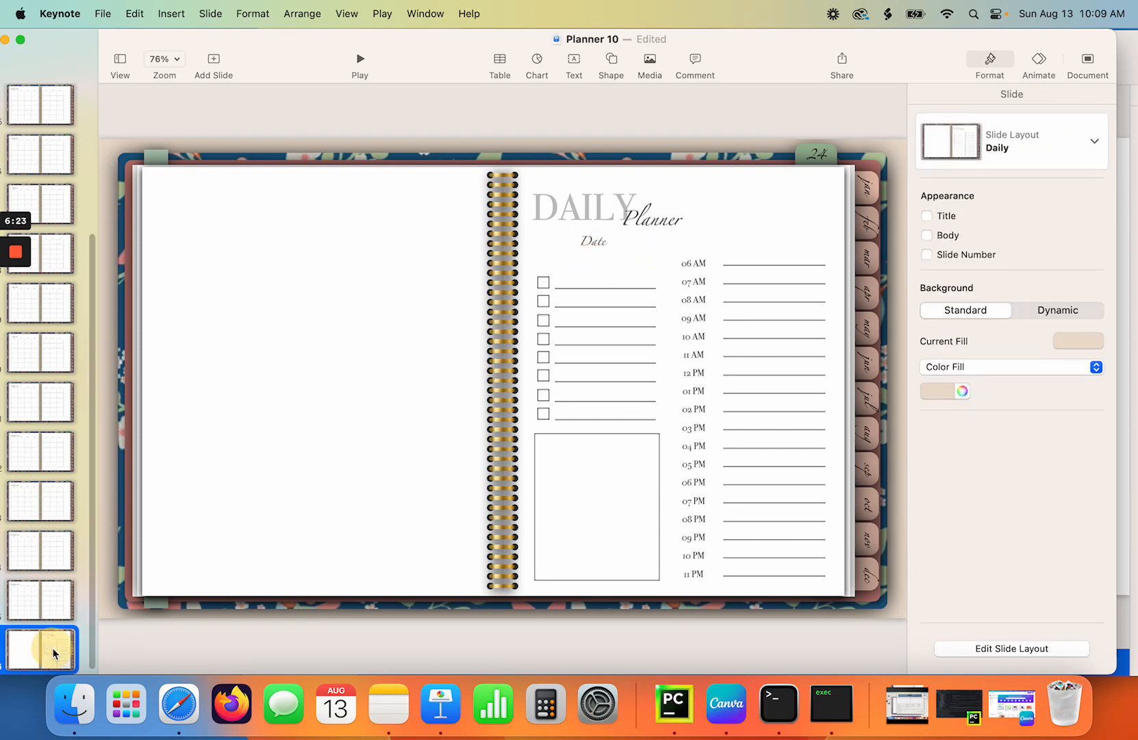
left_click(831, 703)
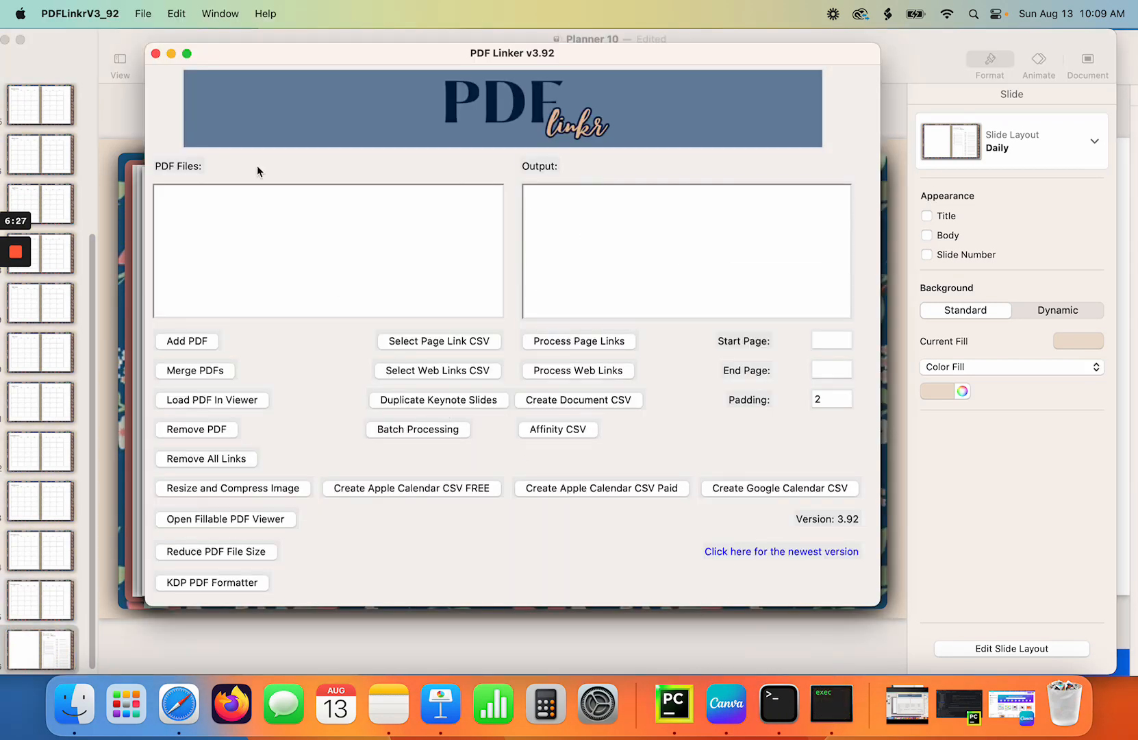
left_click(438, 401)
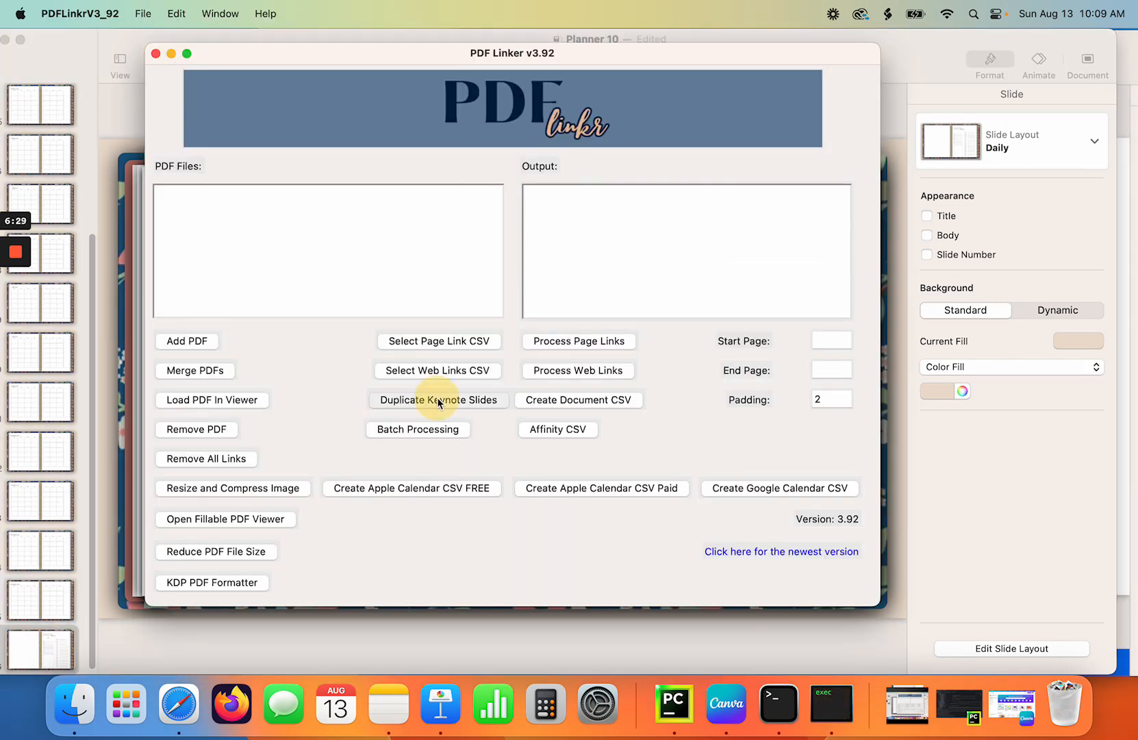
left_click(721, 115)
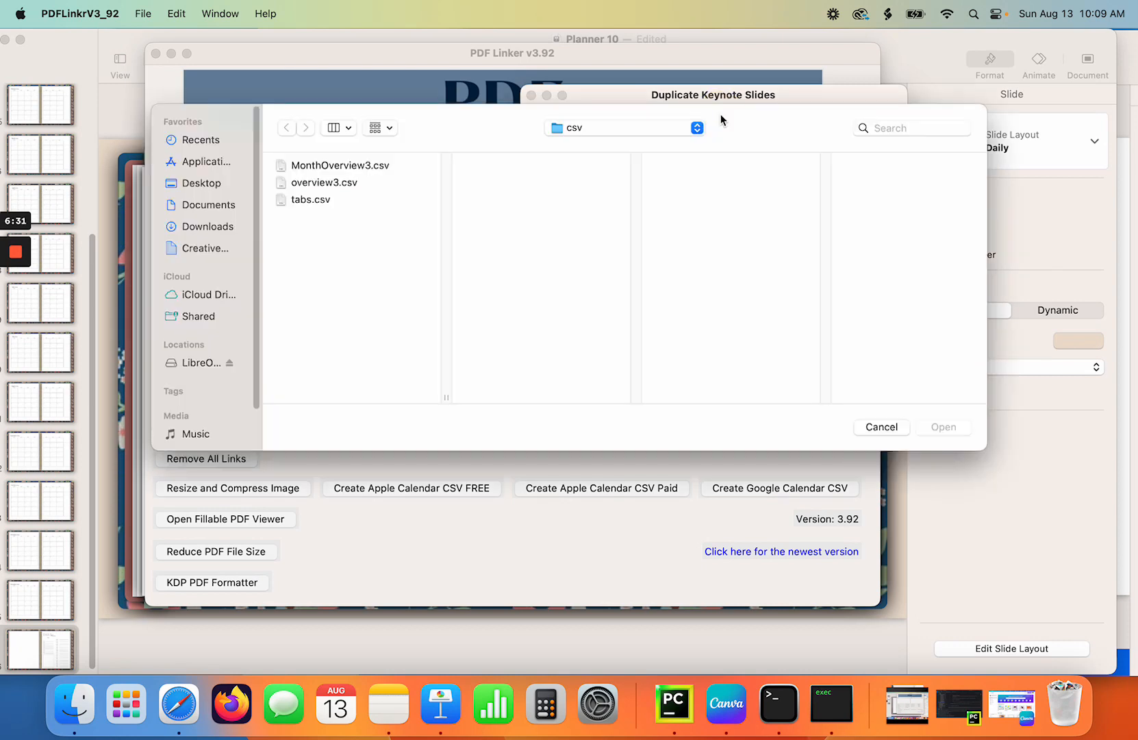
left_click(601, 130)
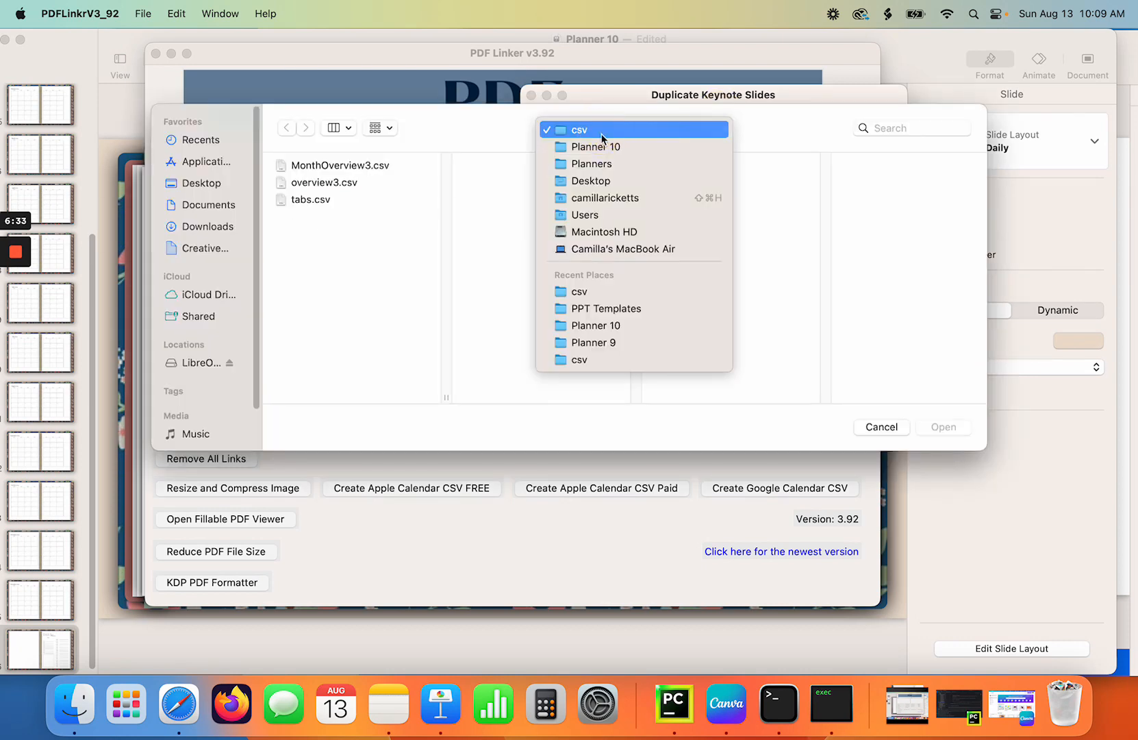
left_click(602, 146)
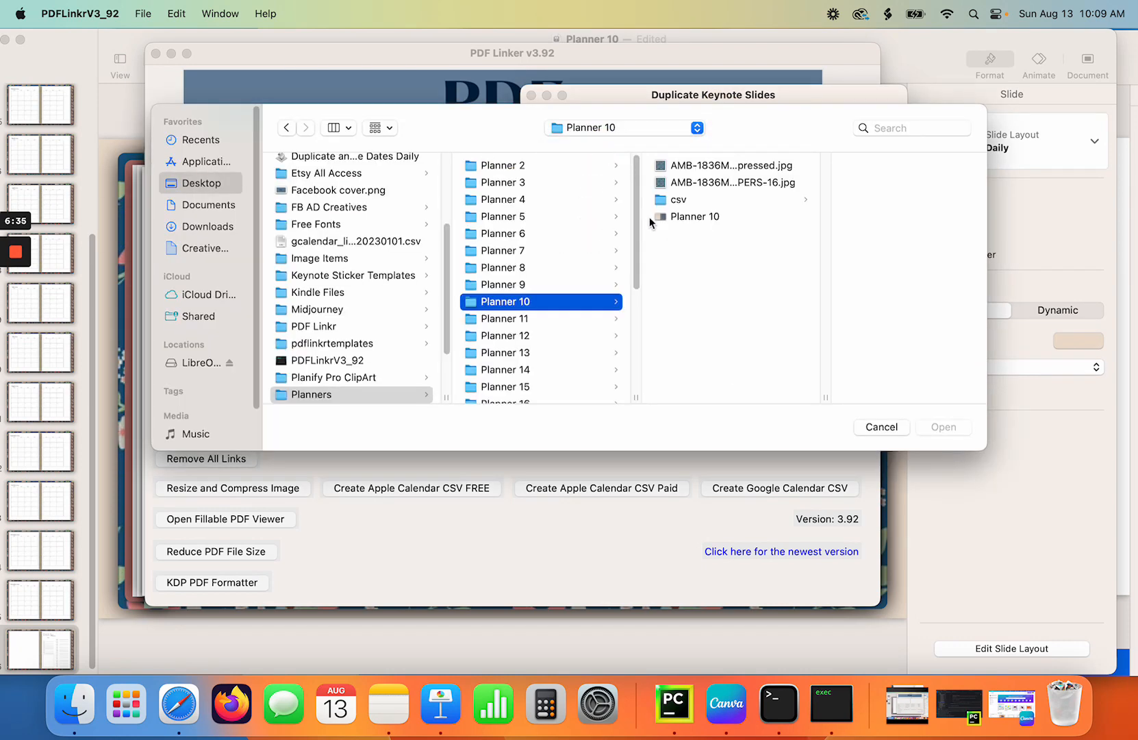
left_click(688, 216)
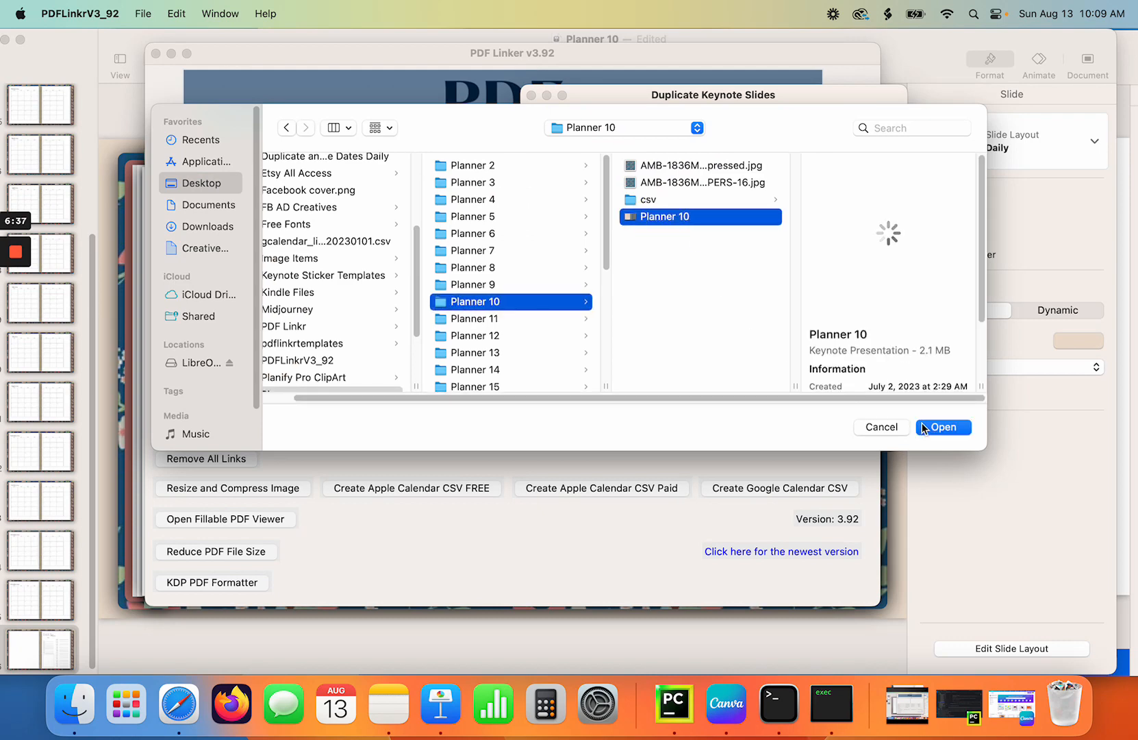
left_click(938, 427)
Look up the daily planner slide's number in Keynote by moving its window into view, and return to PDFLinkr.
left_click(738, 175)
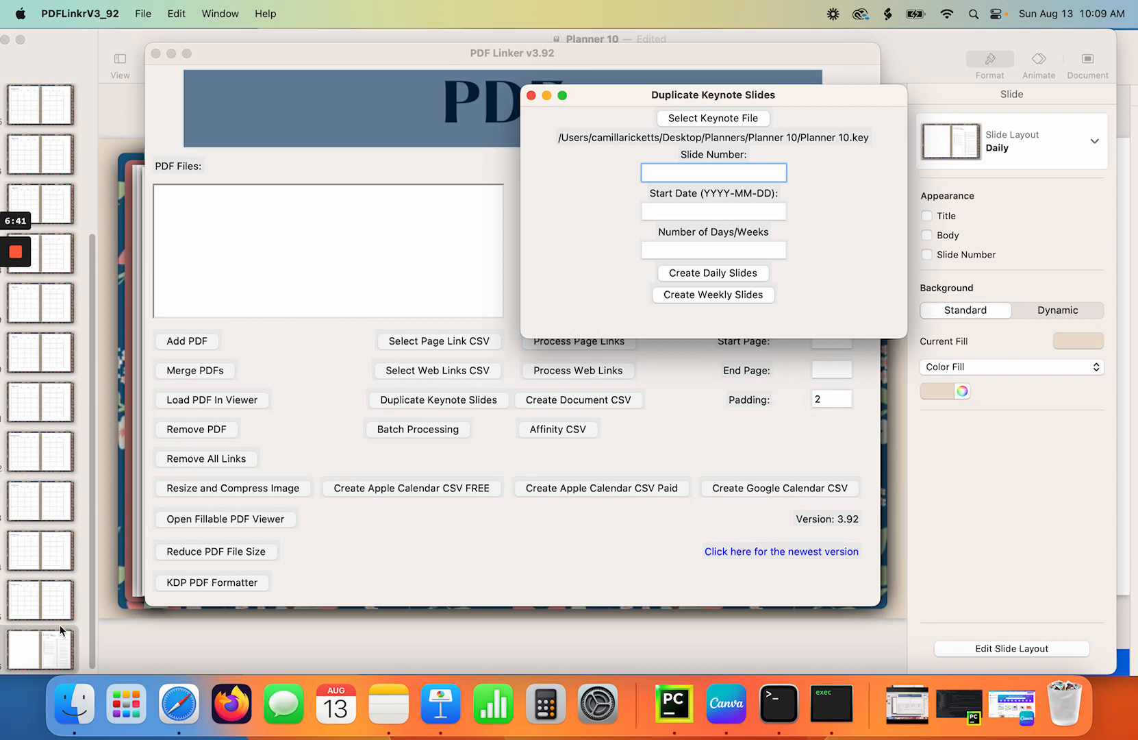
scroll(62, 609, "down", 1)
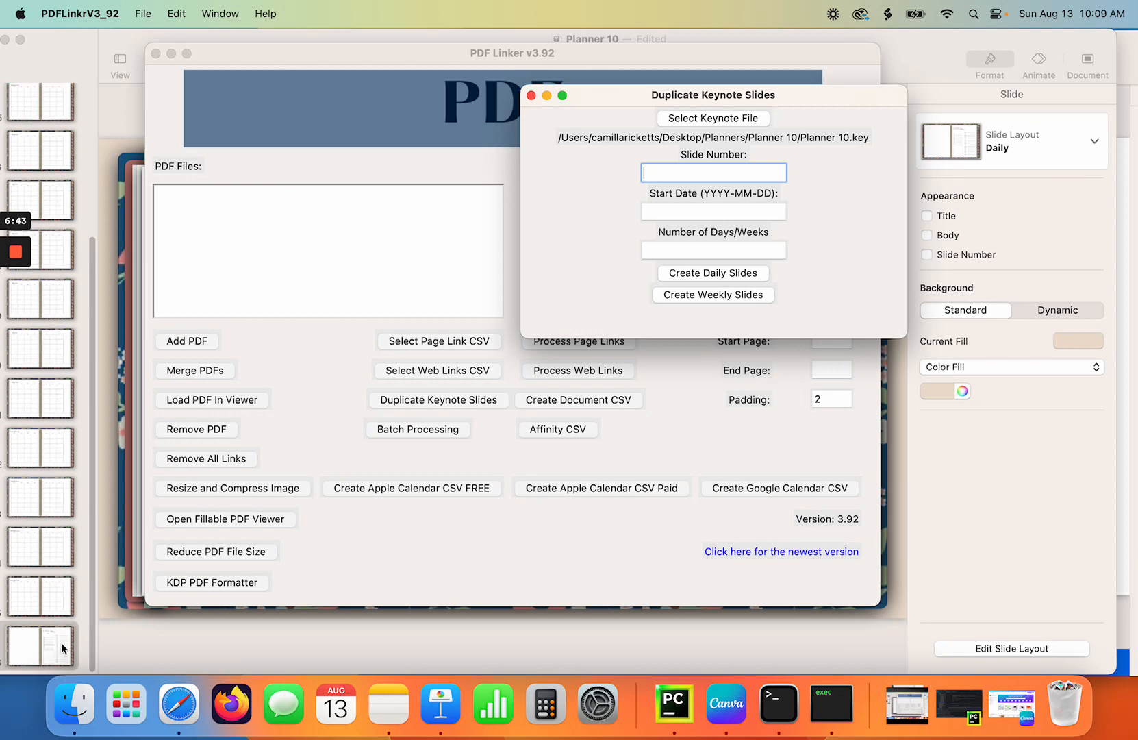
mouse_move(103, 62)
left_mouse_down()
mouse_move(88, 50)
mouse_move(144, 48)
mouse_move(118, 52)
left_mouse_up()
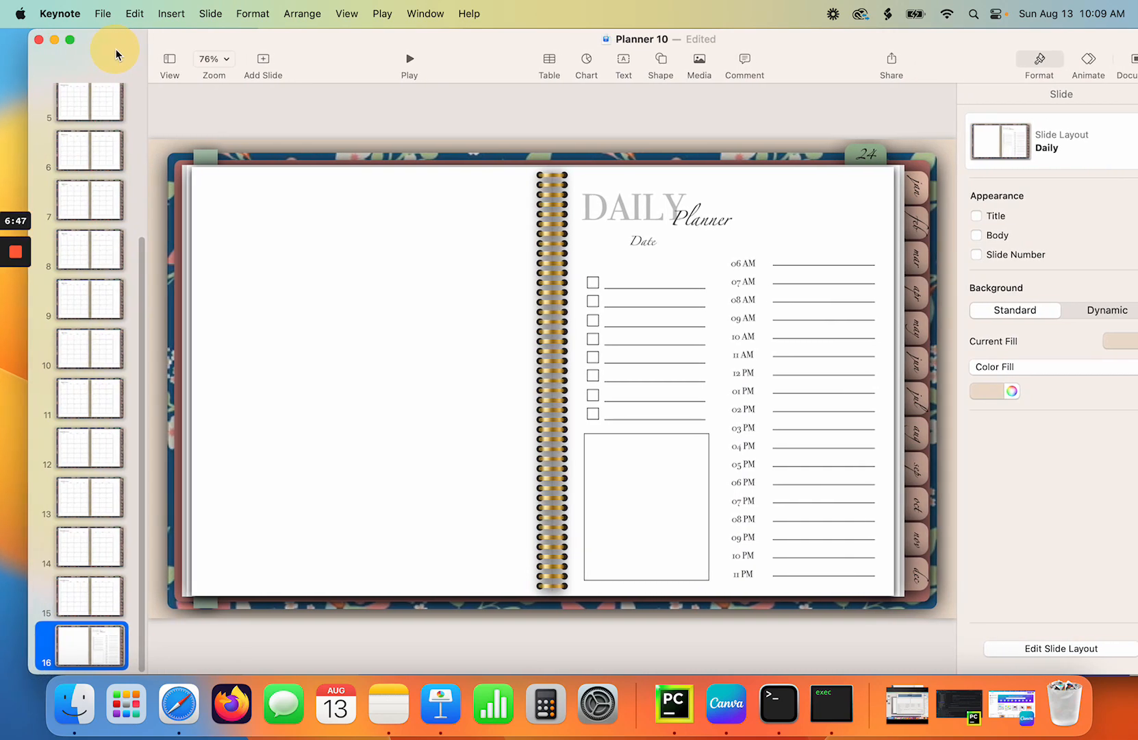
left_click(808, 690)
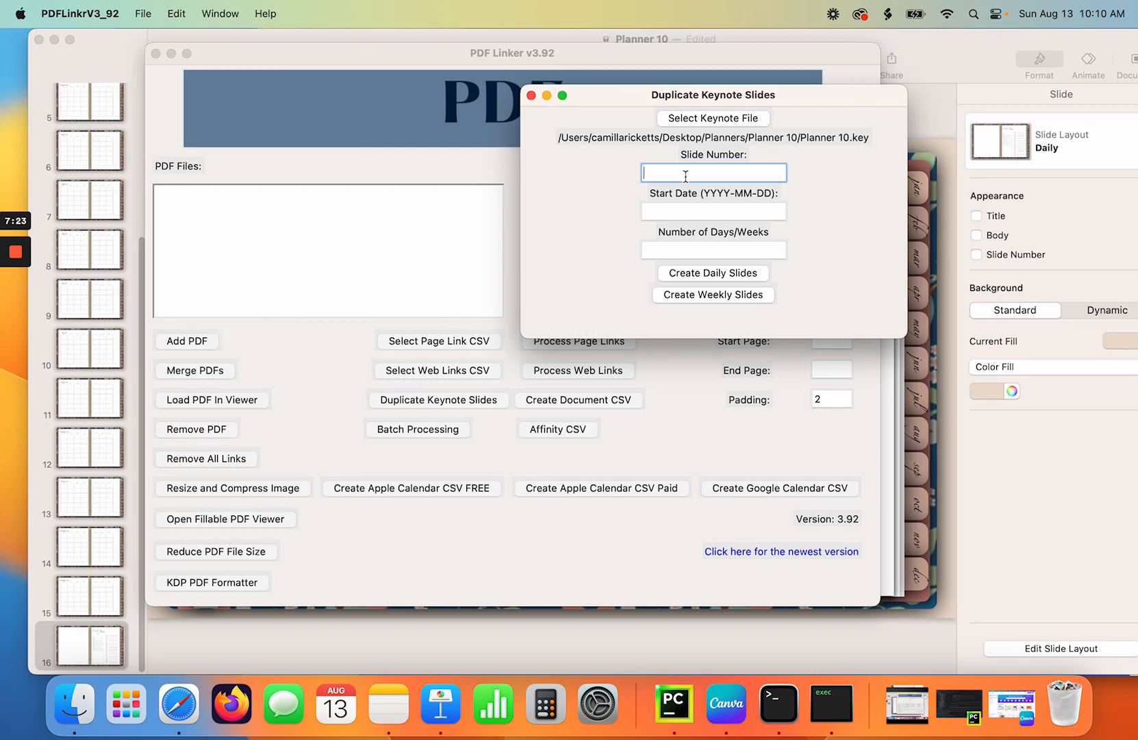
type("2024")
key("Tab")
left_click(686, 176)
type("-01-01")
Enter 2024-01-31 as the start date and replace the slide number with 16.
left_click(683, 211)
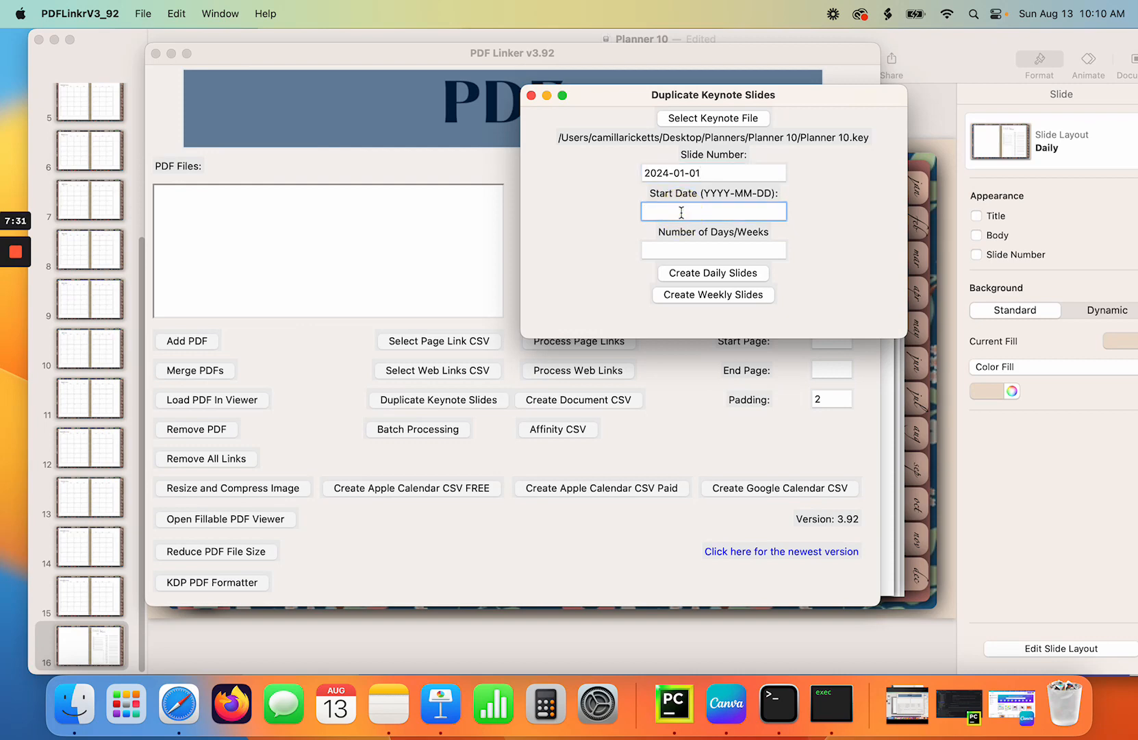
type("2024-01-31")
left_click(687, 250)
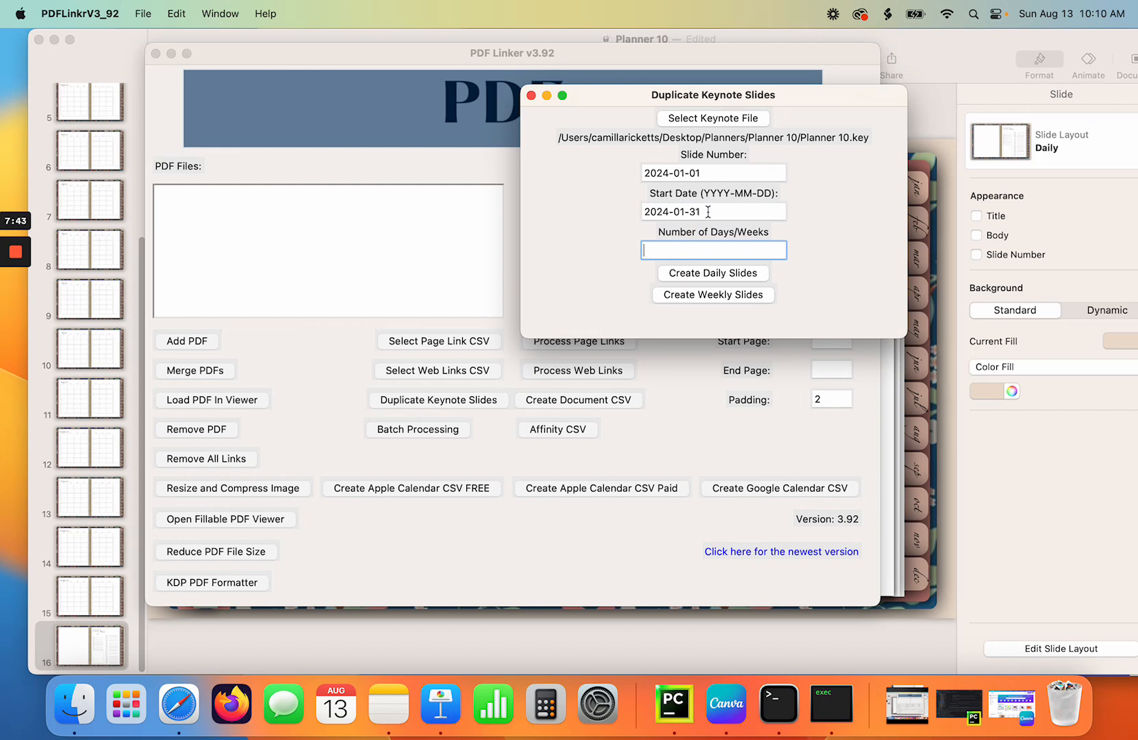
left_click(712, 173)
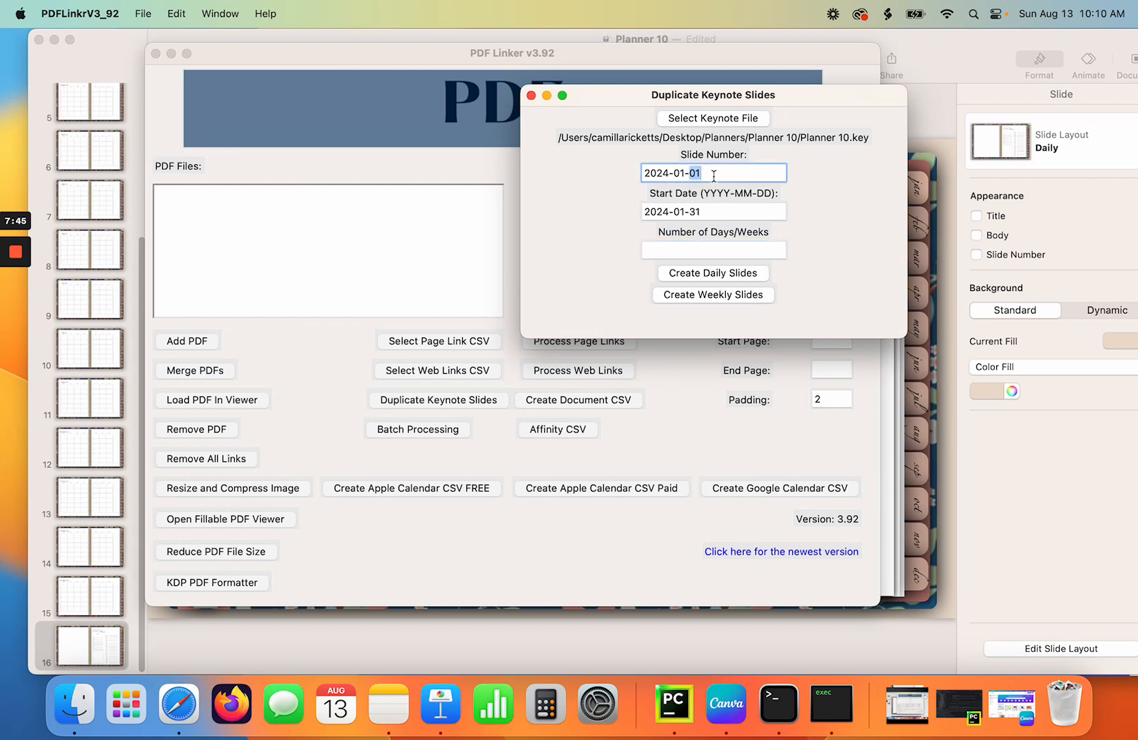
left_click_drag(712, 173, 596, 176)
key("BackSpace")
left_click(672, 172)
type("16")
Change the start date to 2024-01-01 and set the number of days to 31.
left_click(703, 212)
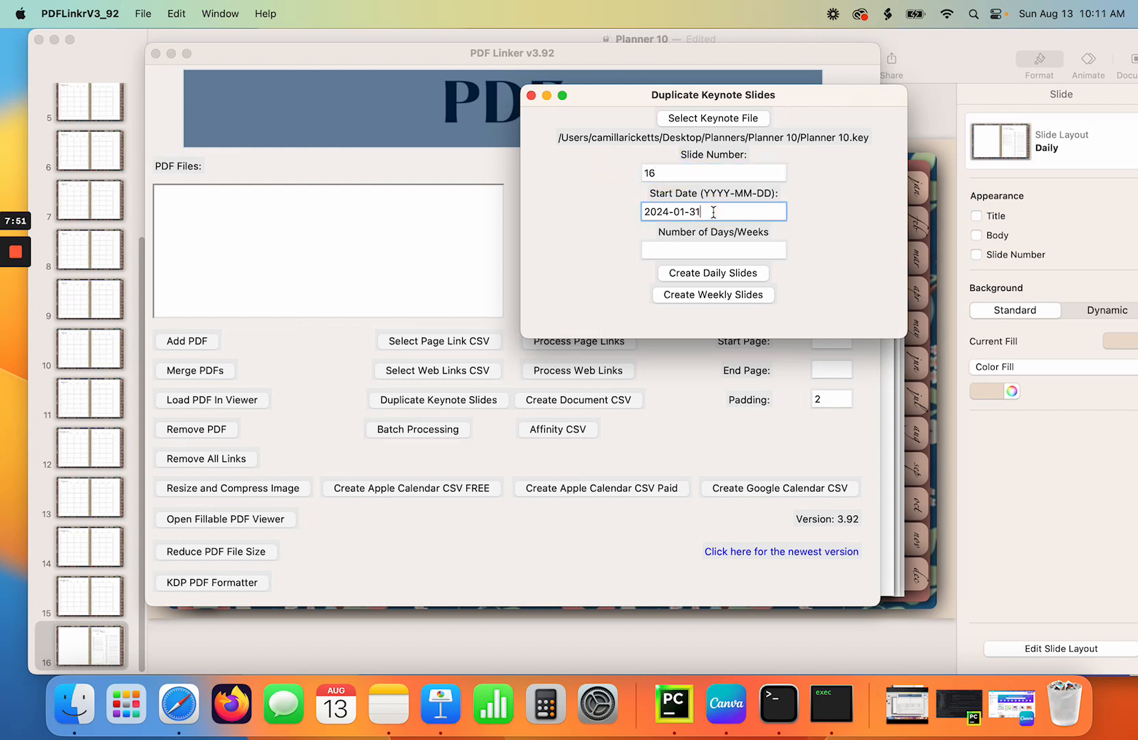
double_click(692, 212)
type("01")
left_click(693, 248)
type("31")
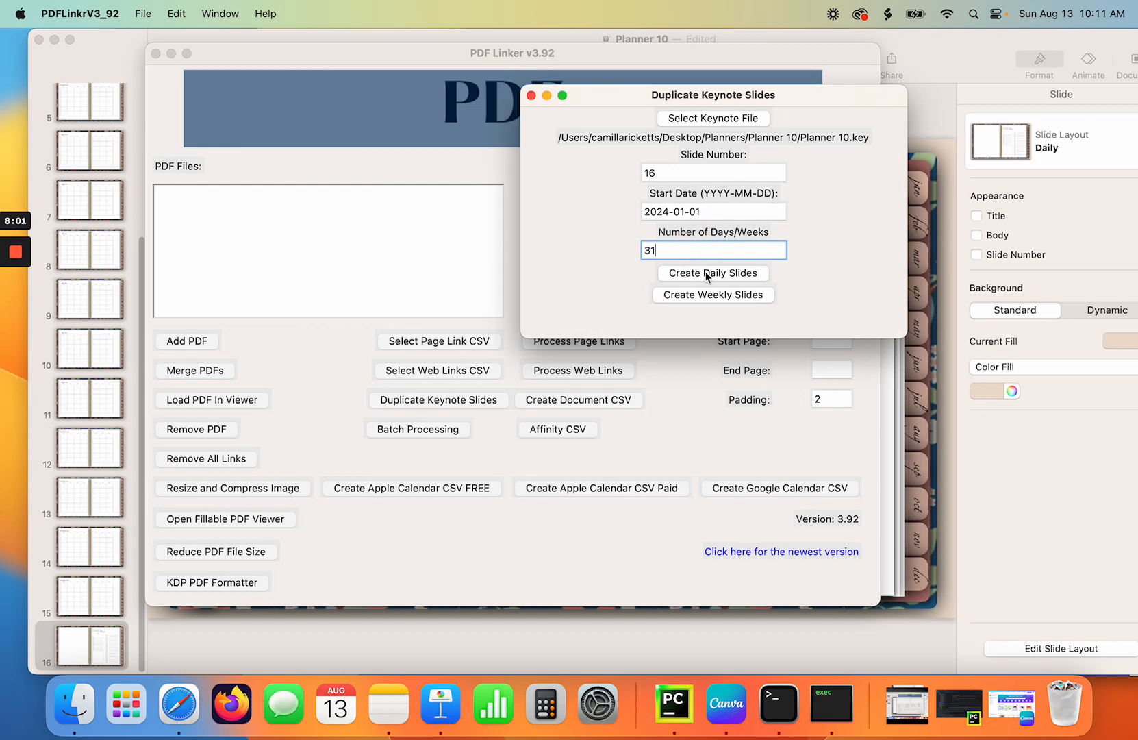
Create the daily slides, answering Yes to this being the first duplication, and move the dialogs off the slide.
left_click(706, 274)
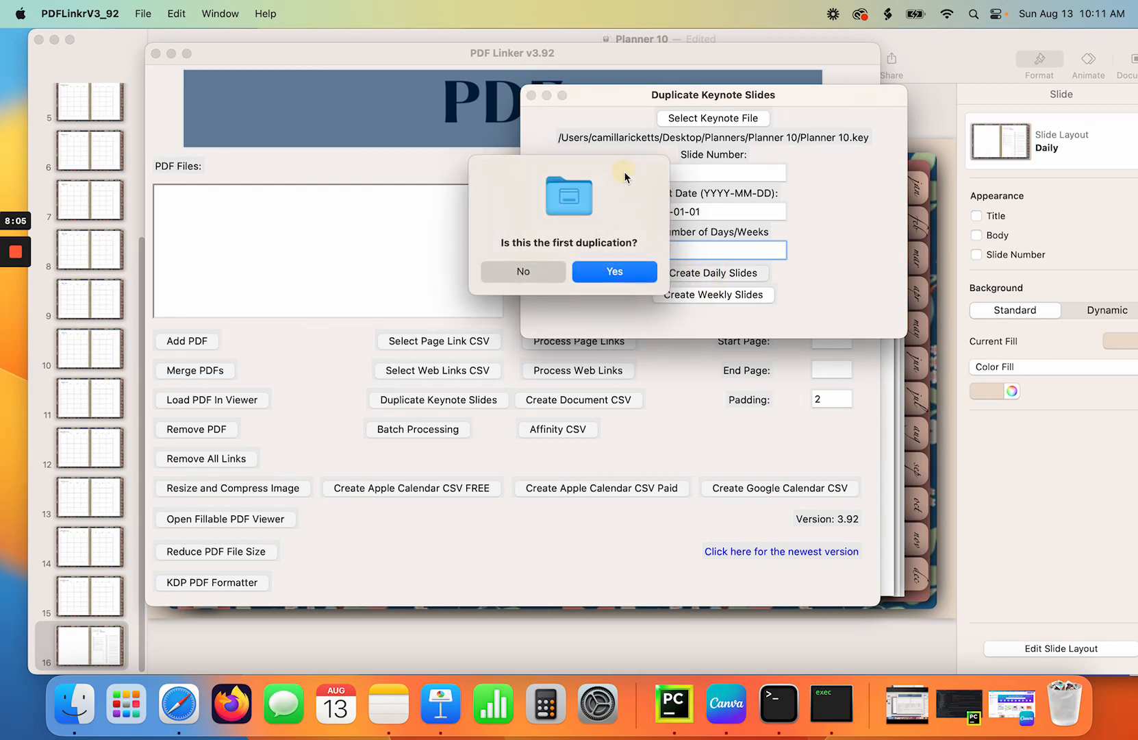
left_click_drag(625, 175, 632, 167)
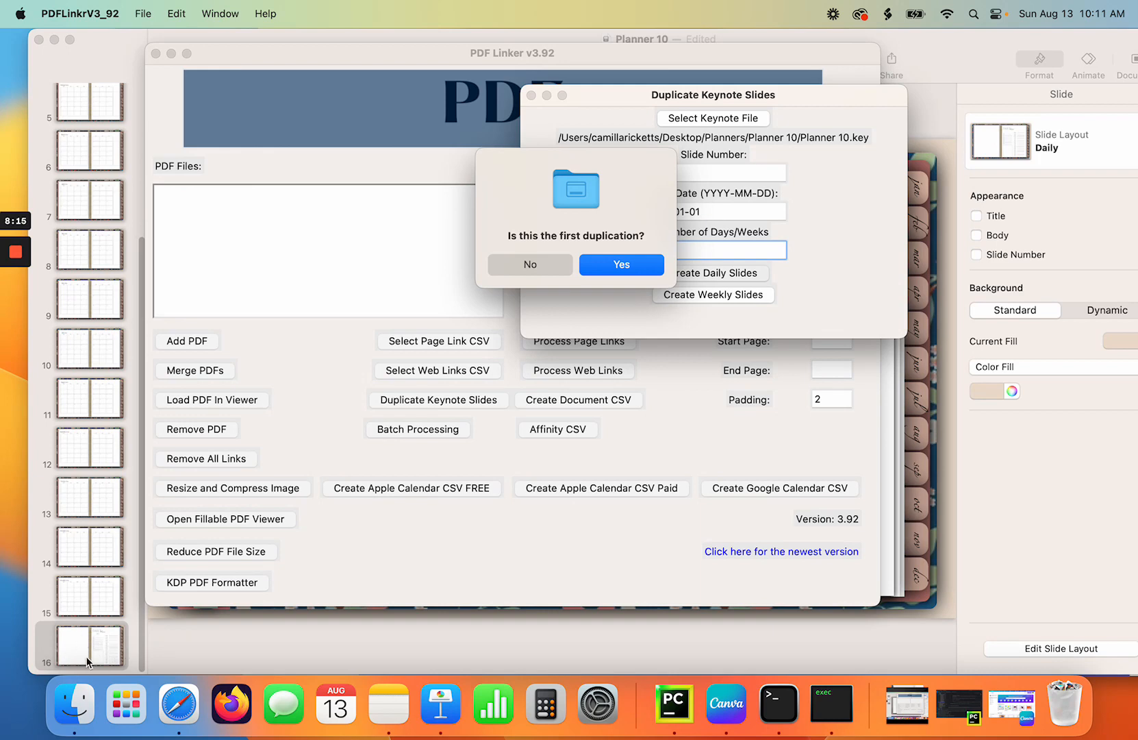
left_click(628, 264)
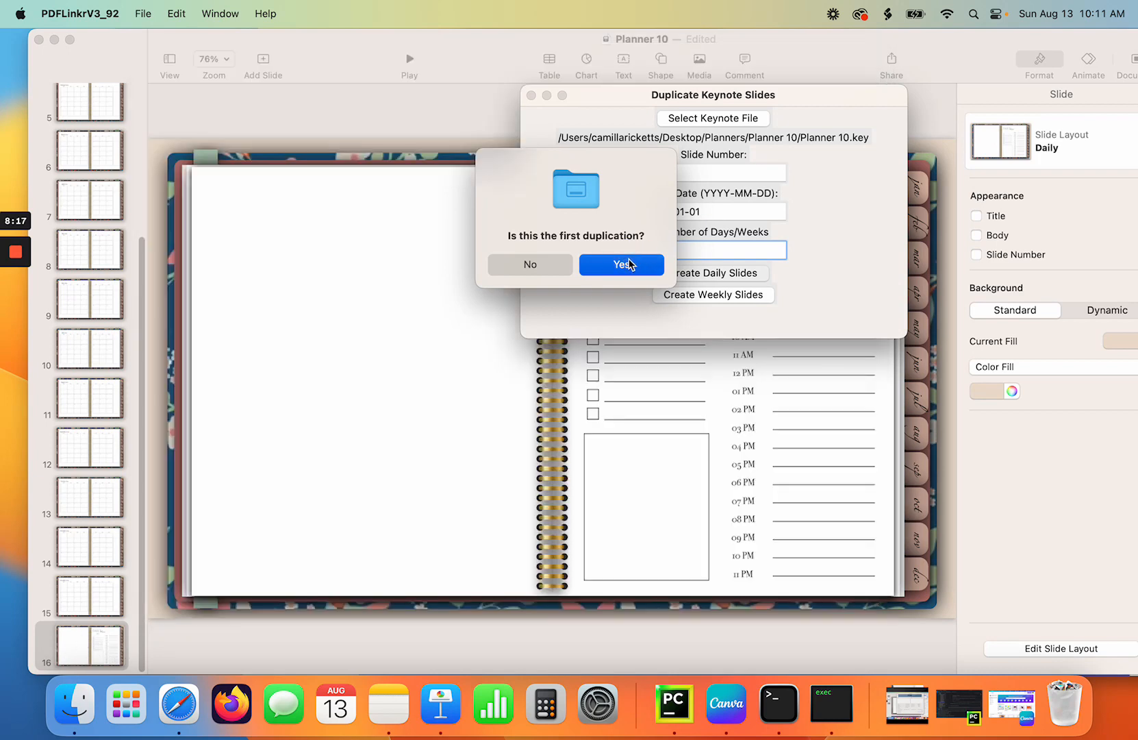
left_click_drag(623, 157, 265, 220)
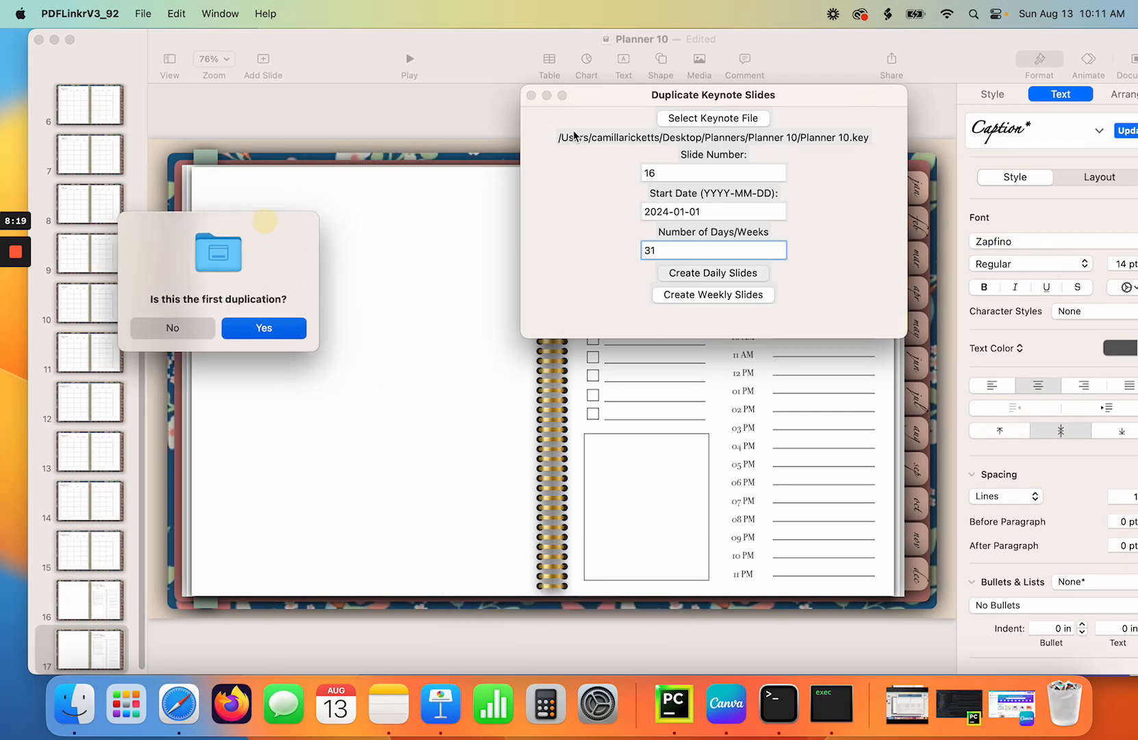
left_click_drag(608, 101, 175, 81)
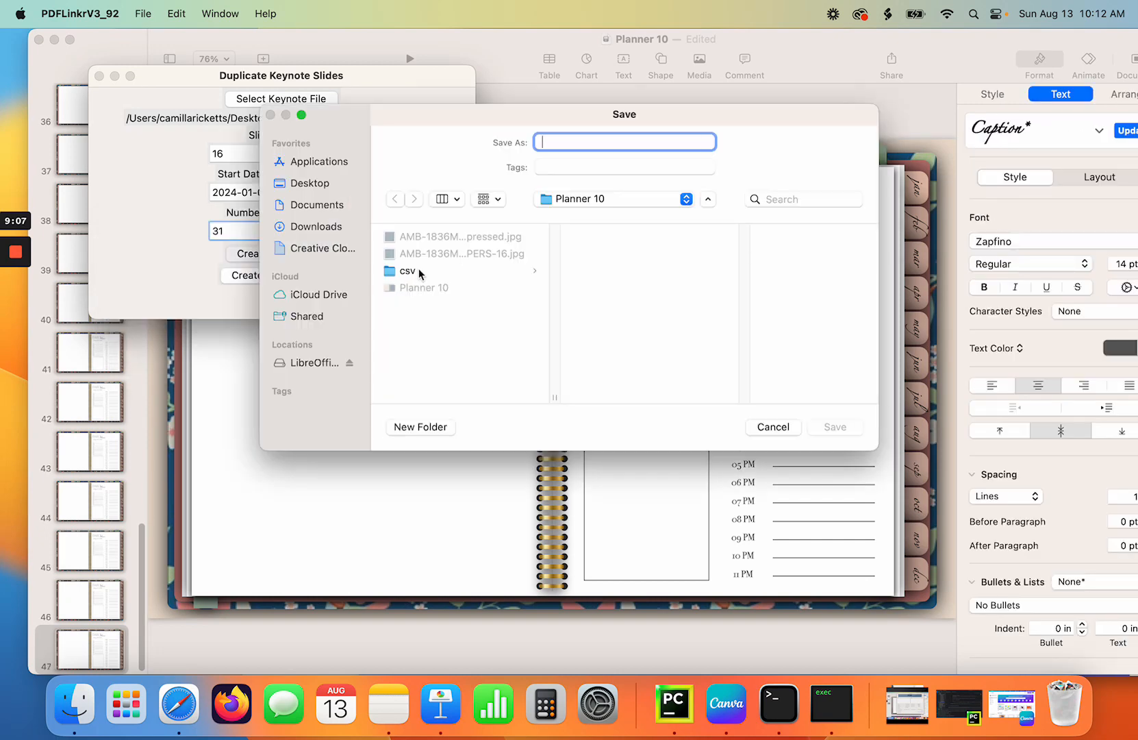
Choose the csv folder as the save location and enter Jan as the file name.
left_click(418, 269)
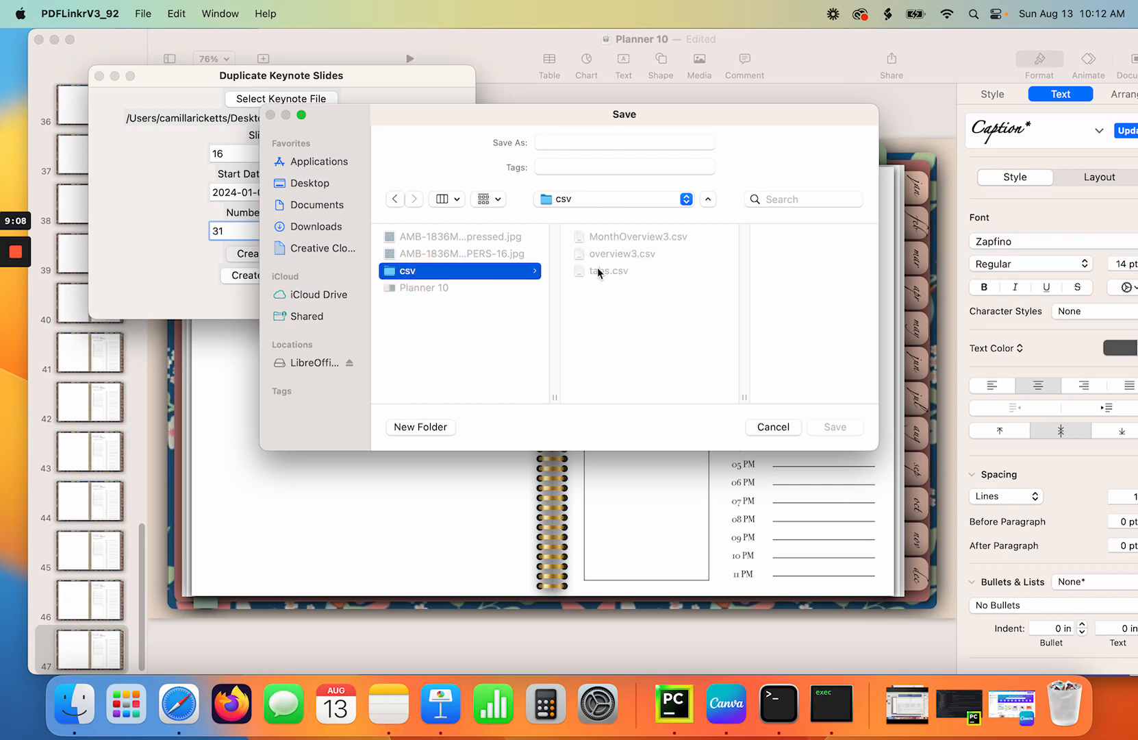
left_click(580, 144)
type("Jan")
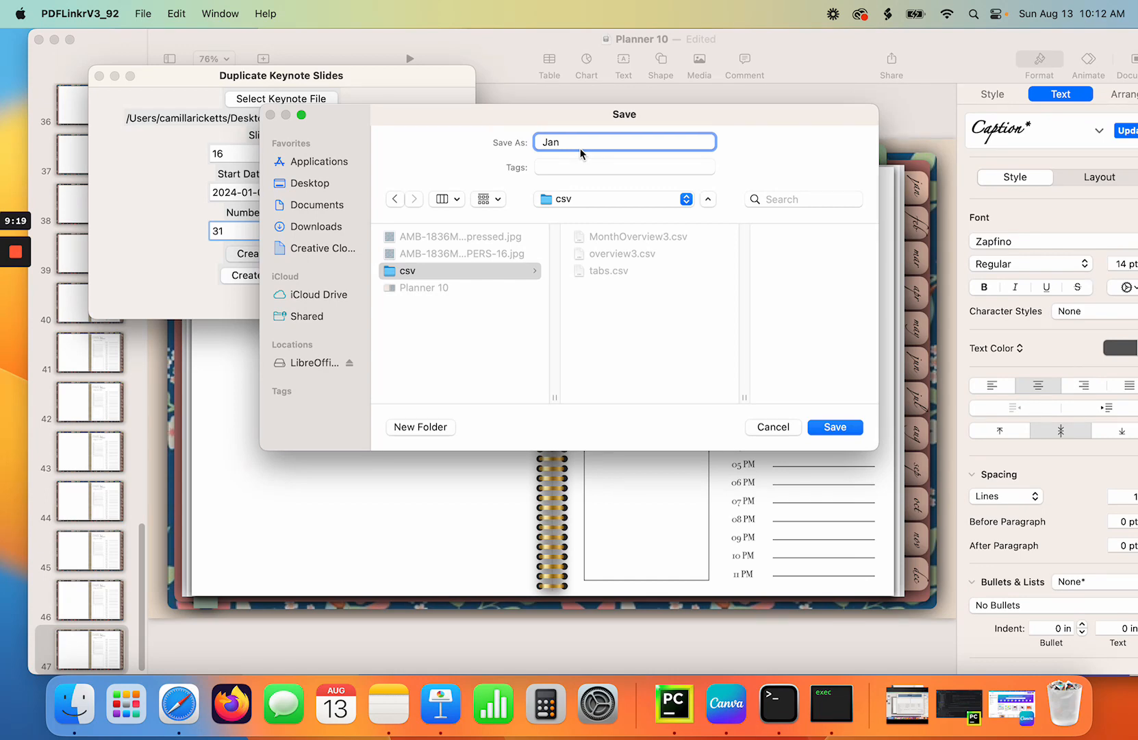
Check the January 2024 calendar's slide number in Keynote, extend the file name to Jan4 and save it.
left_click(131, 353)
left_click_drag(145, 559, 131, 116)
left_click(94, 257)
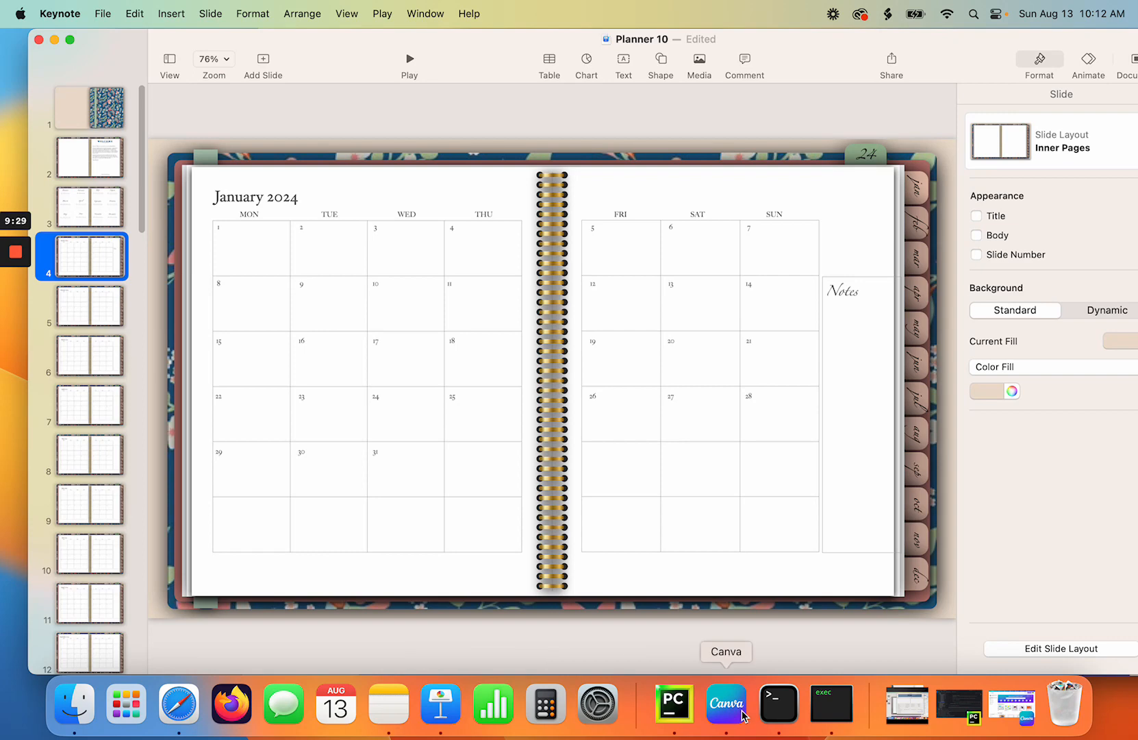
left_click(829, 711)
left_click(572, 142)
type("4")
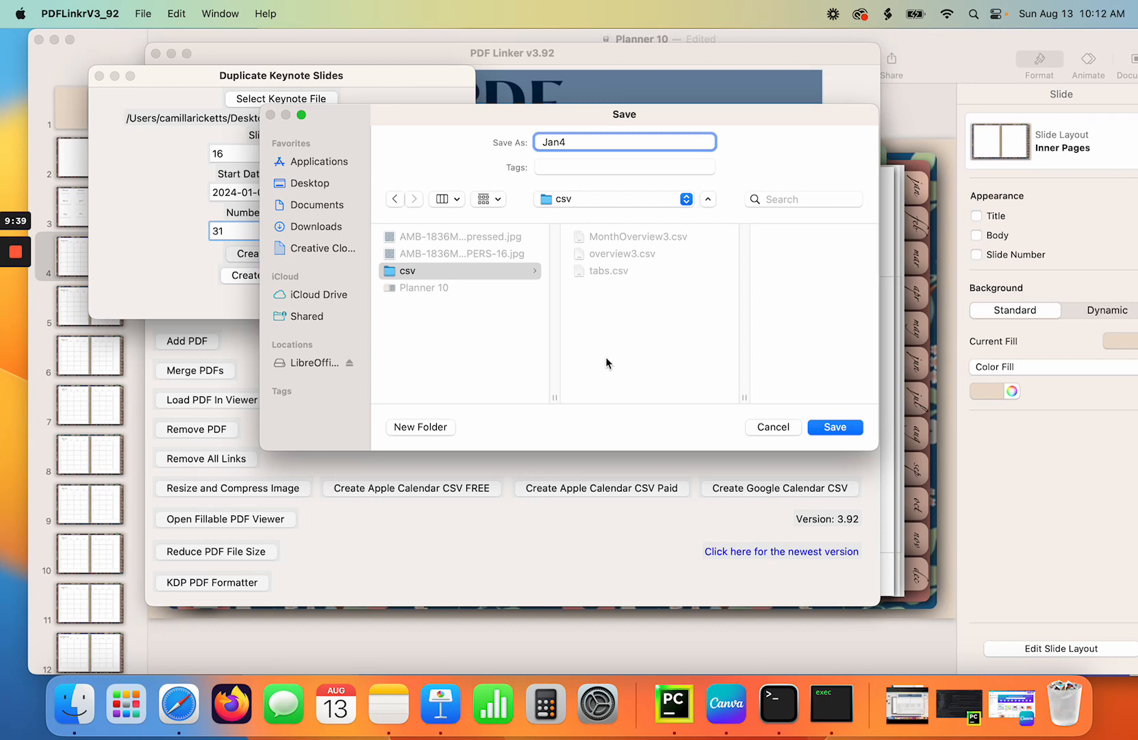
left_click(819, 428)
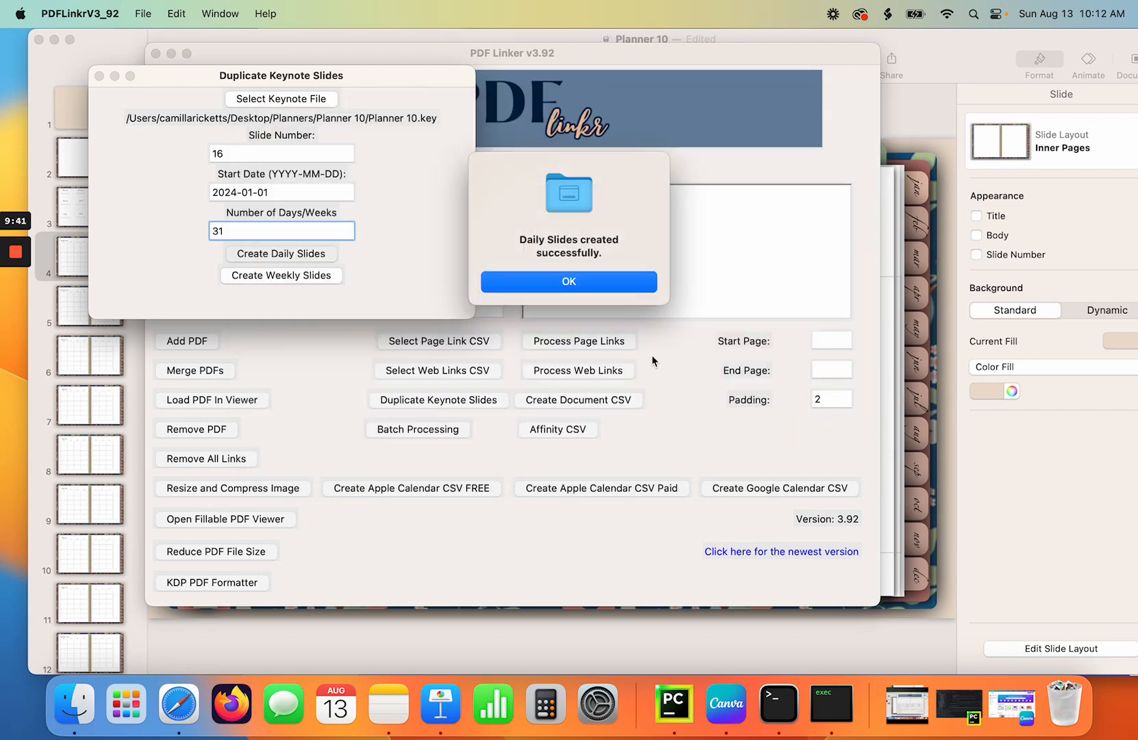
left_click(611, 287)
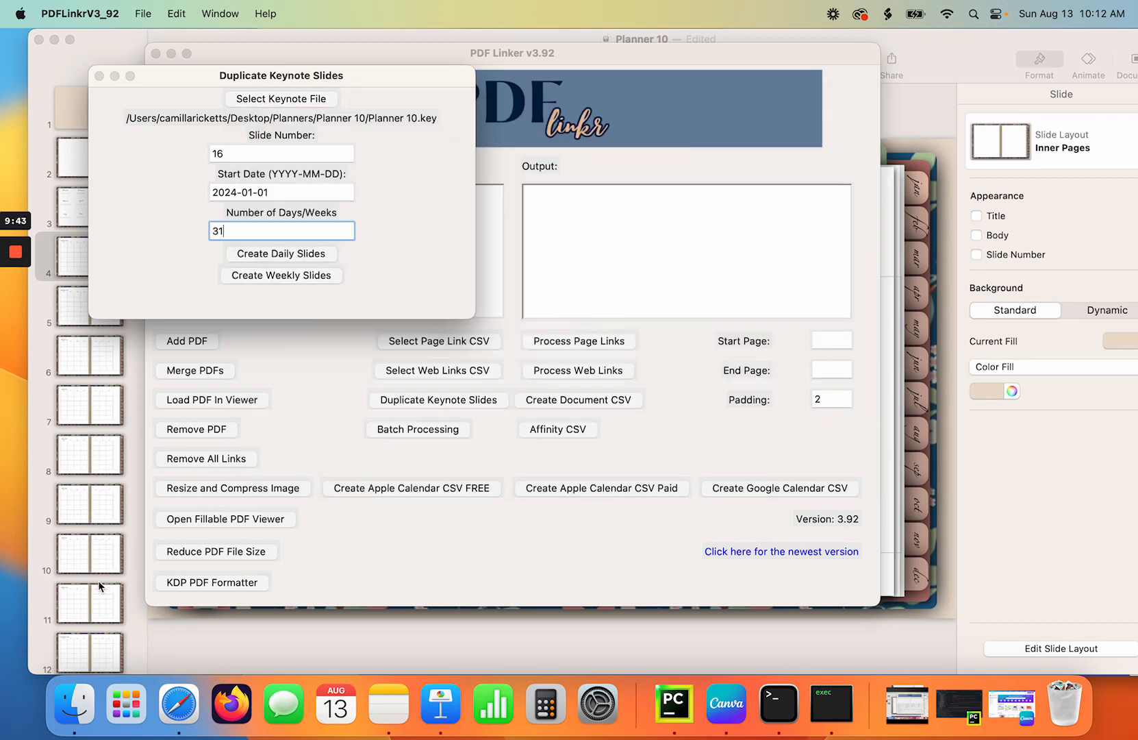
Delete the undated Daily Planner slide 16 in Keynote and view the last daily slide, number 46.
scroll(97, 569, "down", 3)
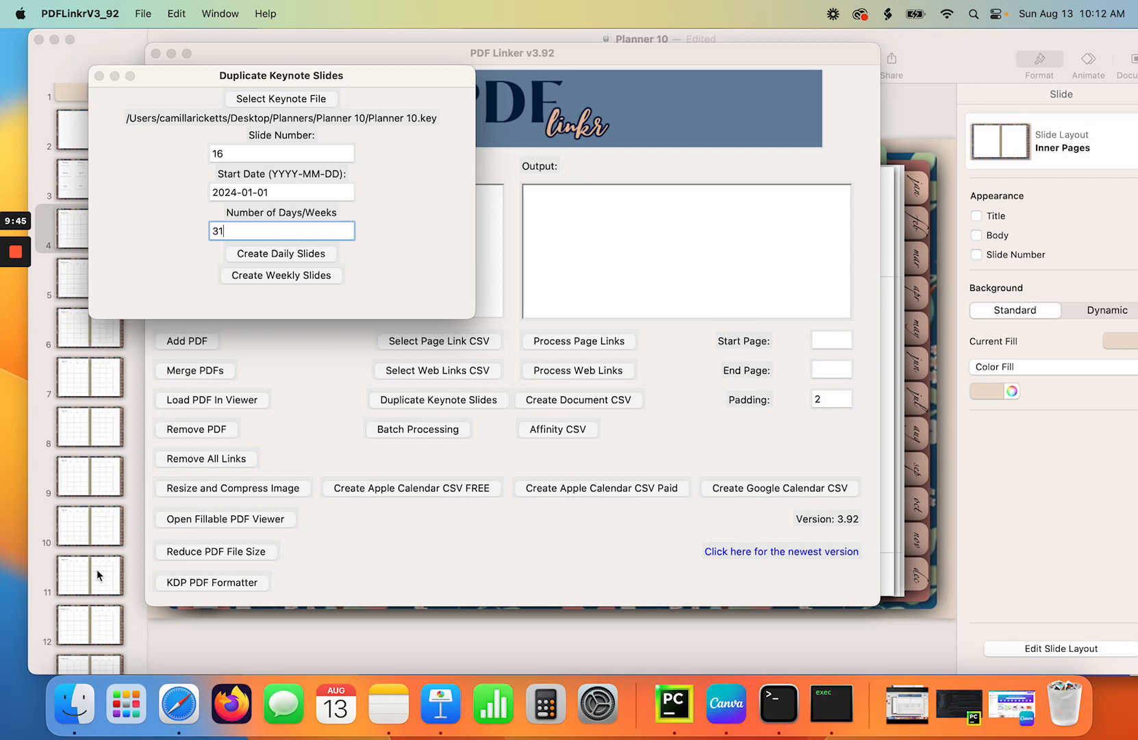
scroll(99, 622, "down", 5)
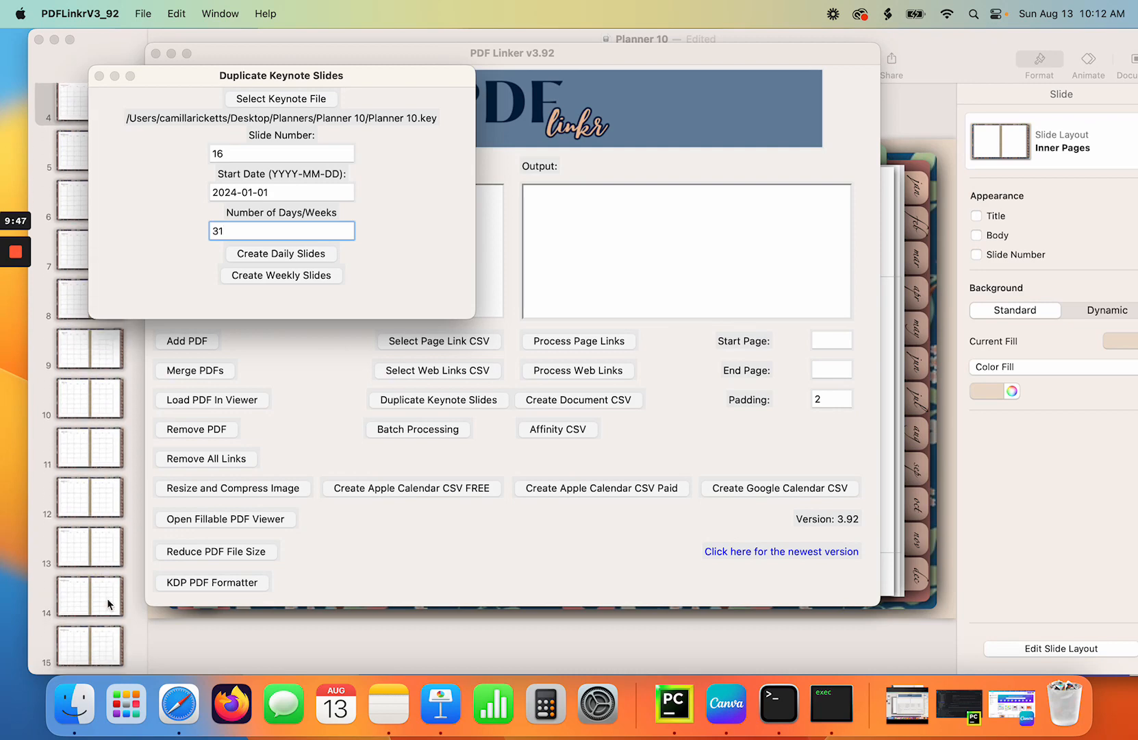
left_click(108, 571)
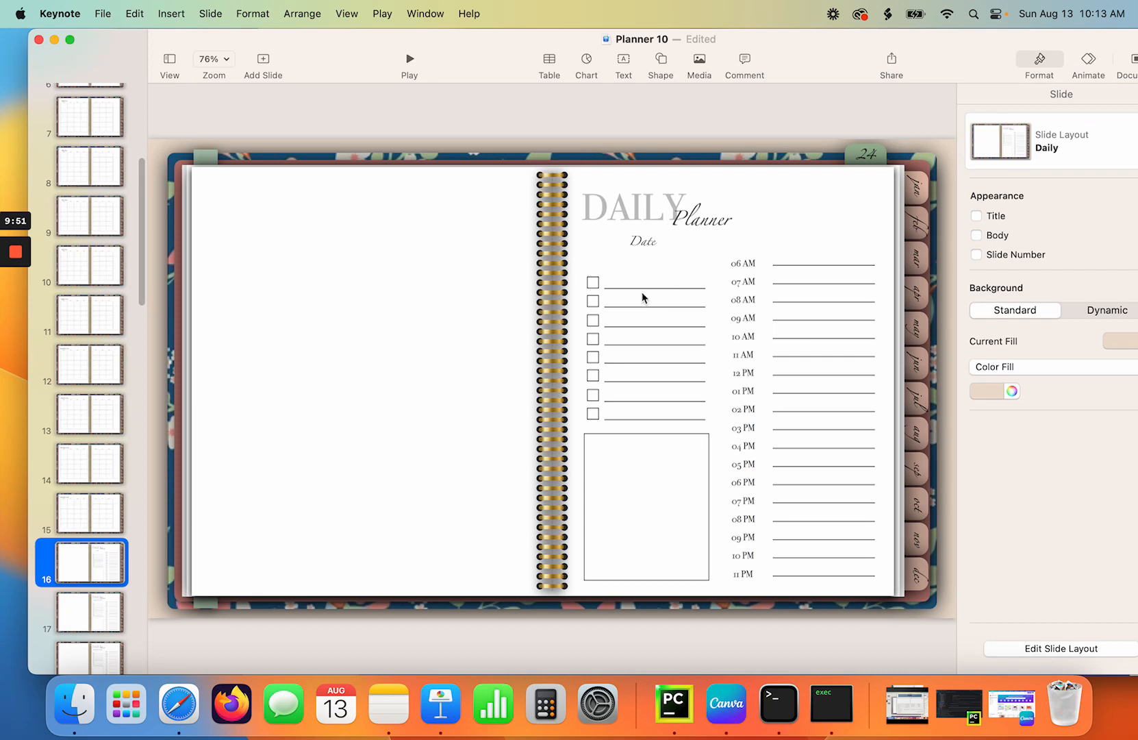
right_click(99, 568)
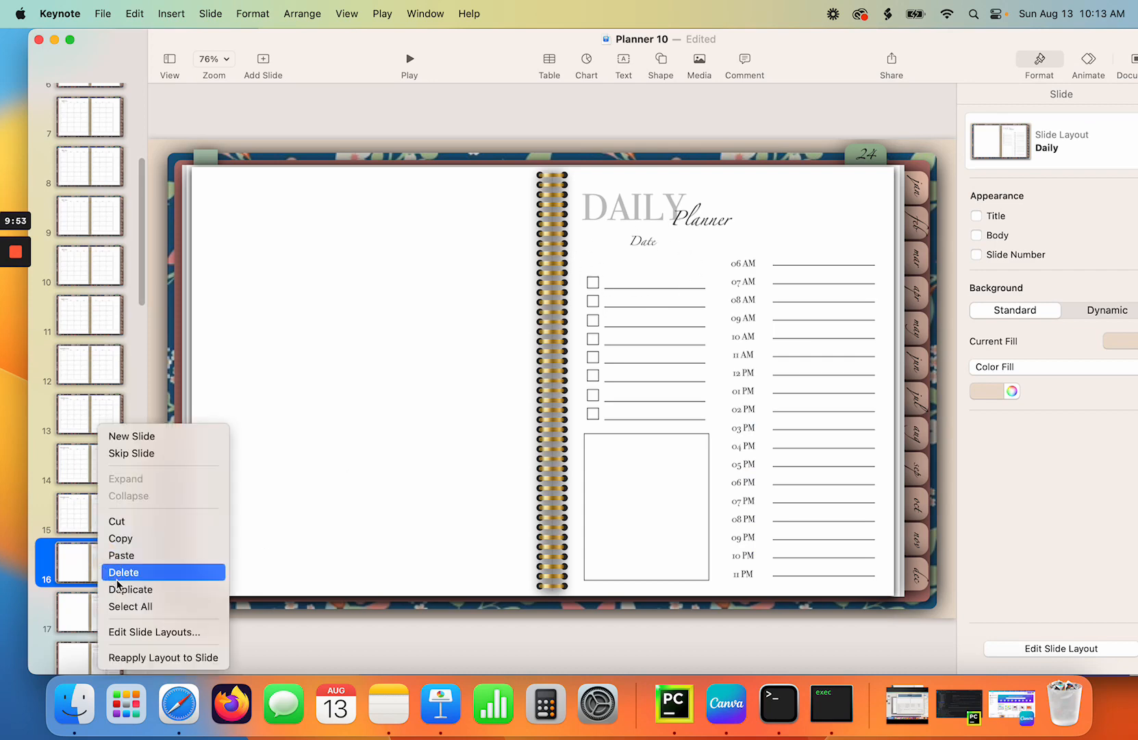
left_click(118, 577)
scroll(117, 576, "down", 15)
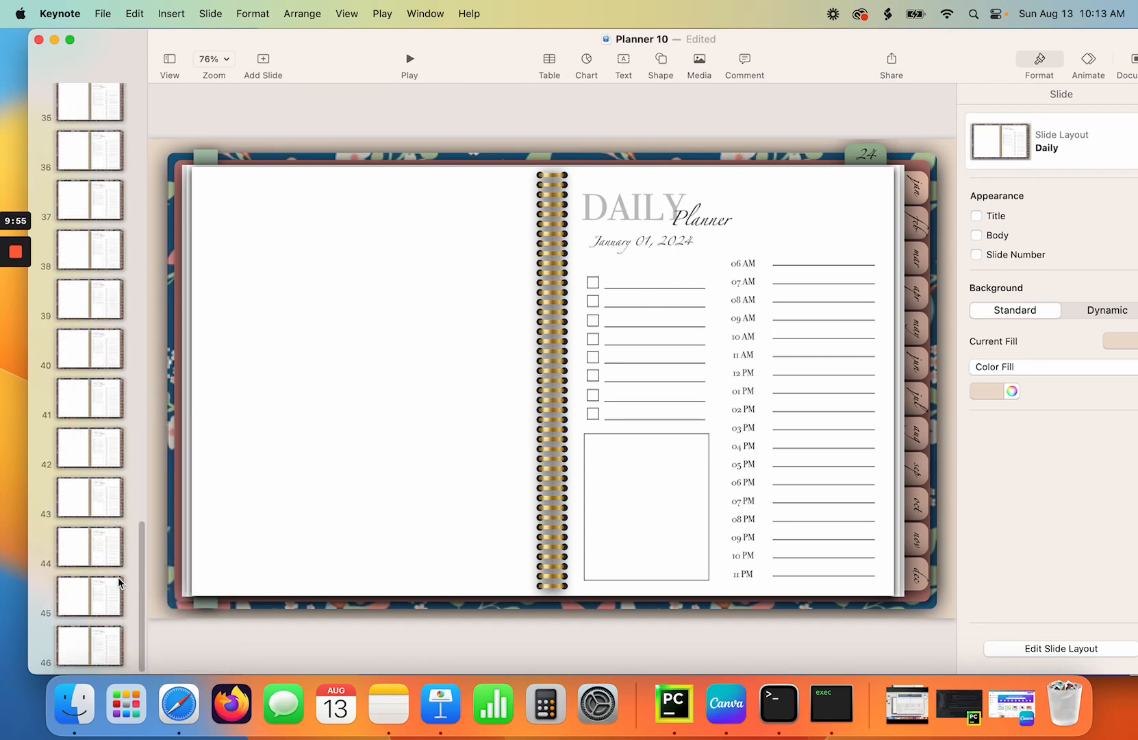
left_click(104, 643)
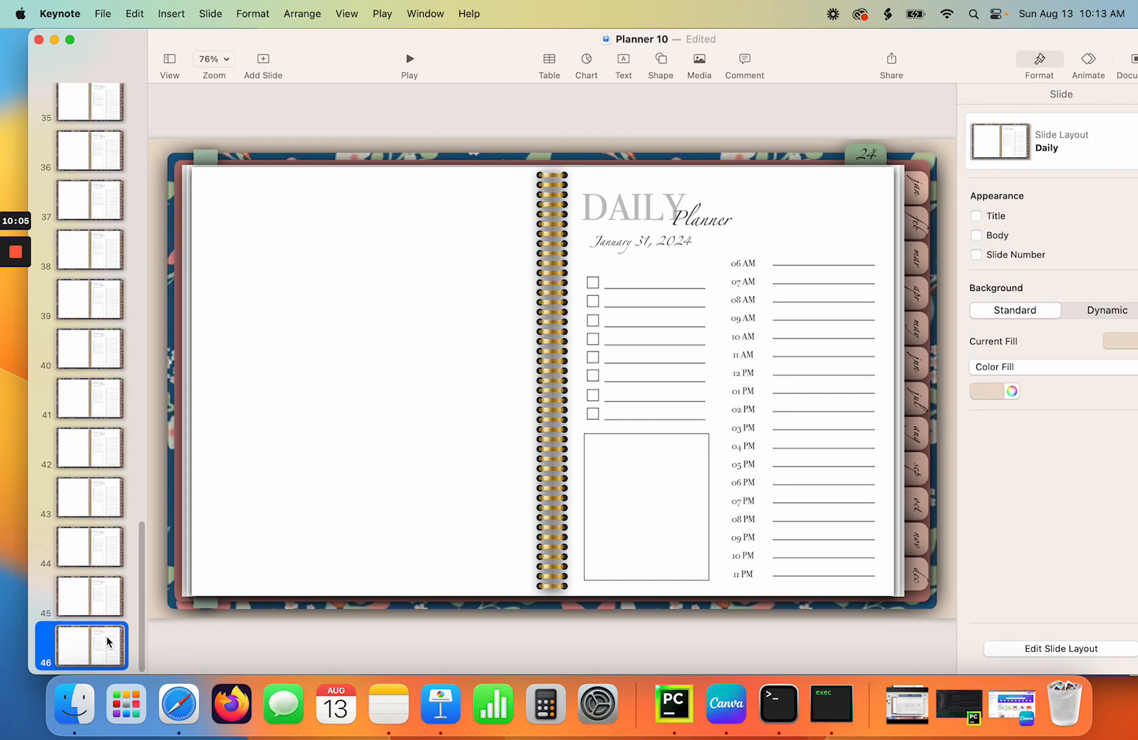
In PDFLinkr, set the slide duplication to slide number 46, start date 2024-02-01 and 29 days.
left_click(813, 703)
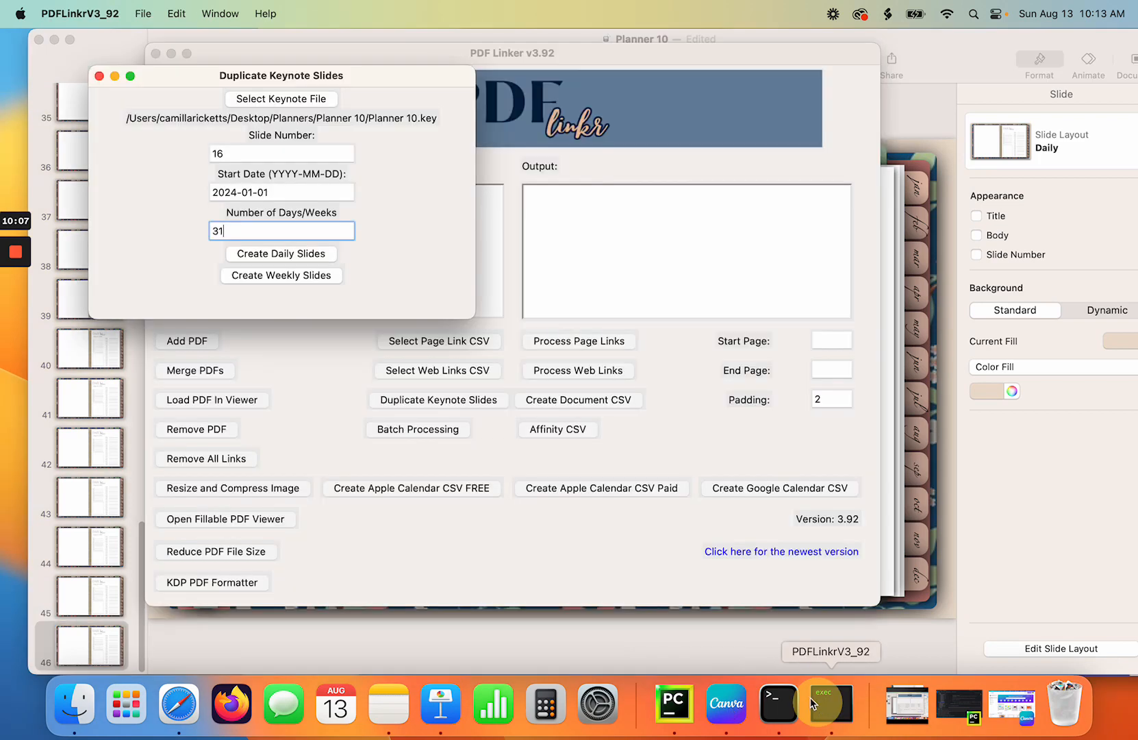
left_click(250, 193)
key("BackSpace")
type("2")
left_click(226, 153)
left_click_drag(226, 153, 192, 155)
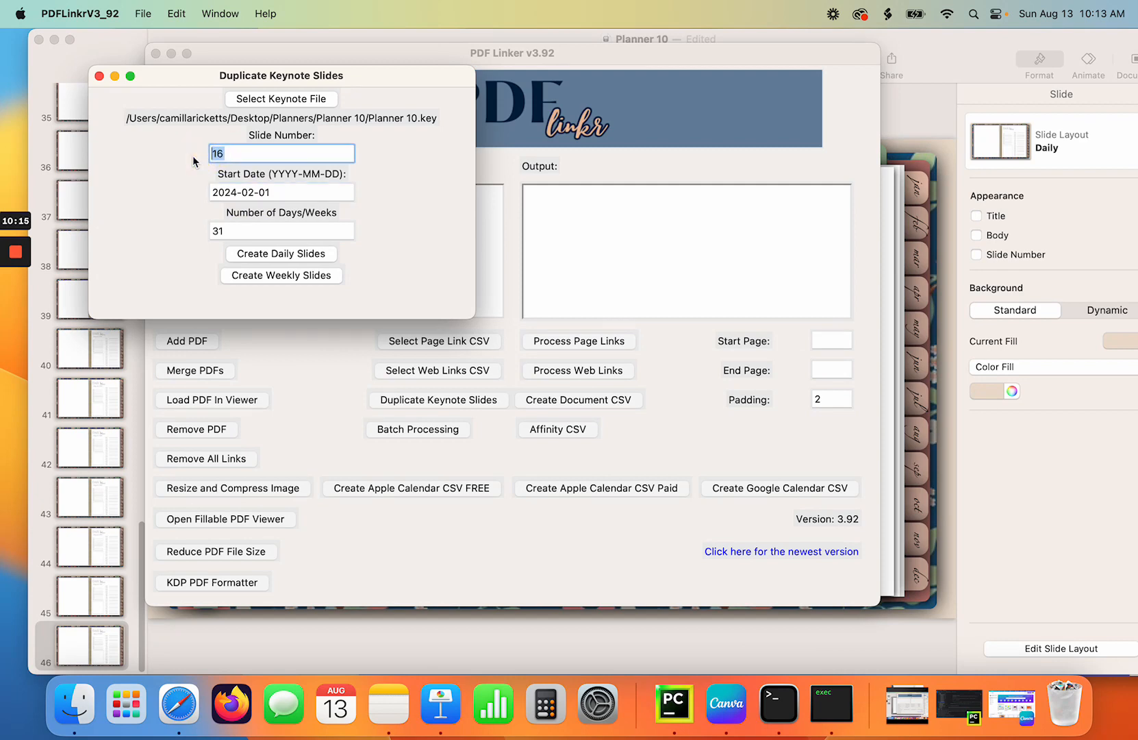
type("46")
double_click(256, 229)
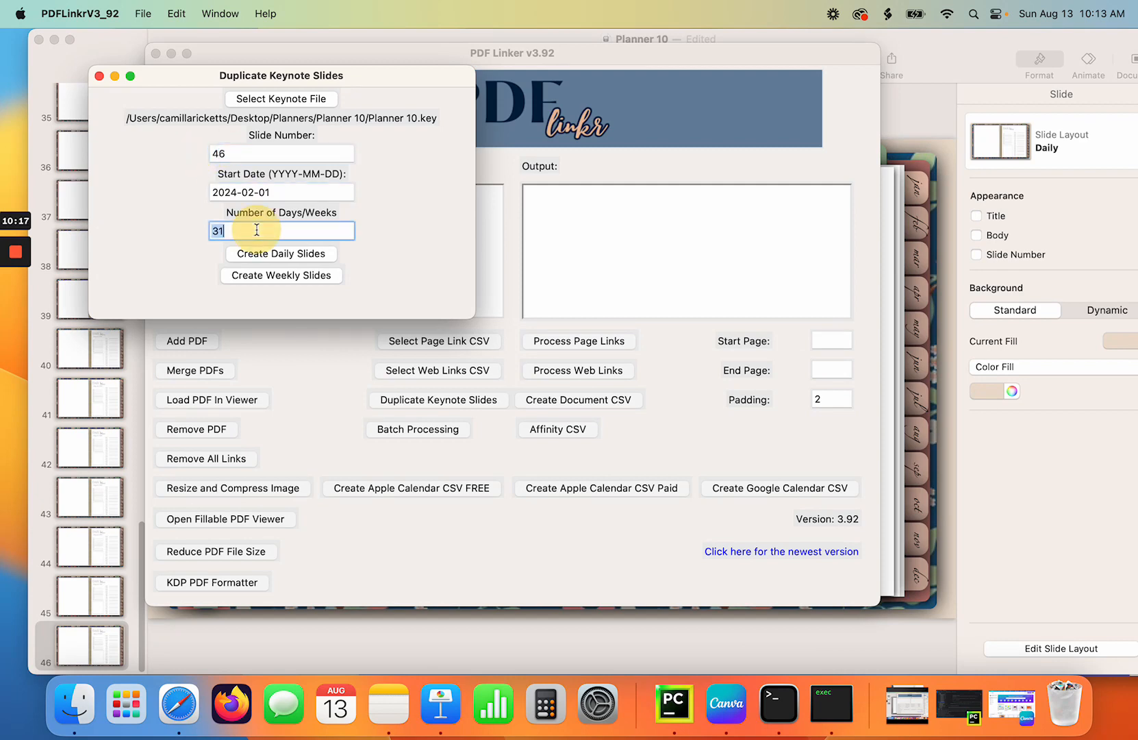
type("29")
Create the February daily slides, answering No to this being the first duplication.
left_click(309, 254)
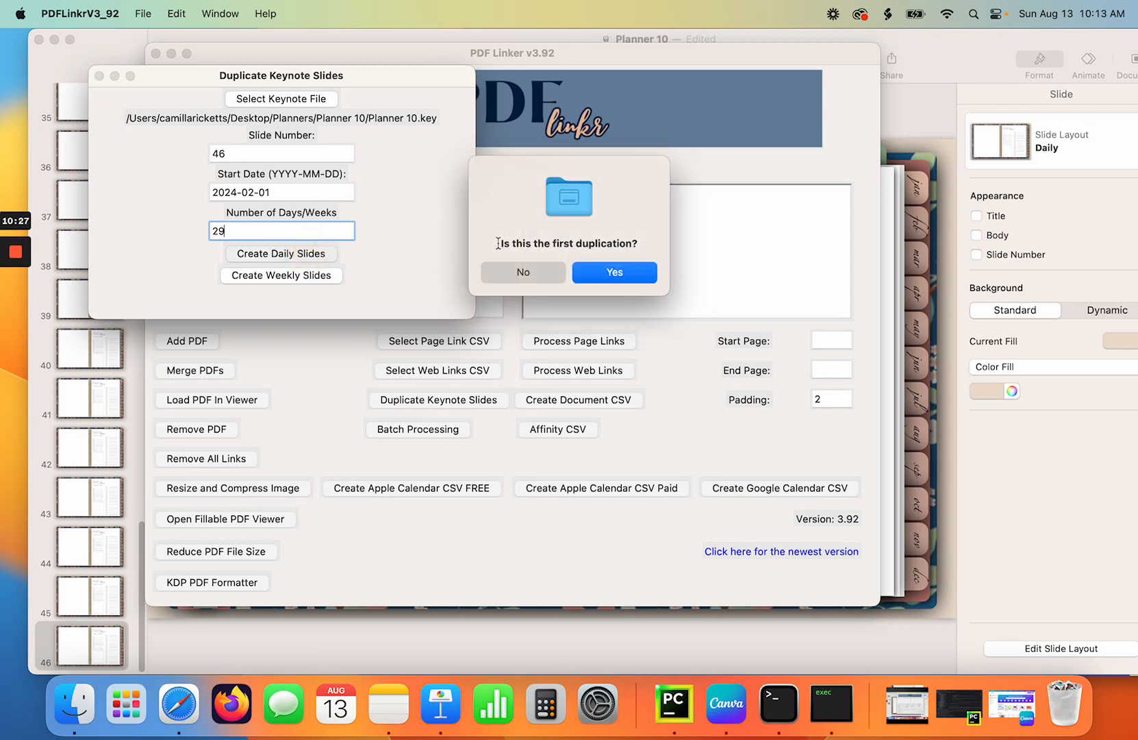
left_click_drag(630, 184, 488, 181)
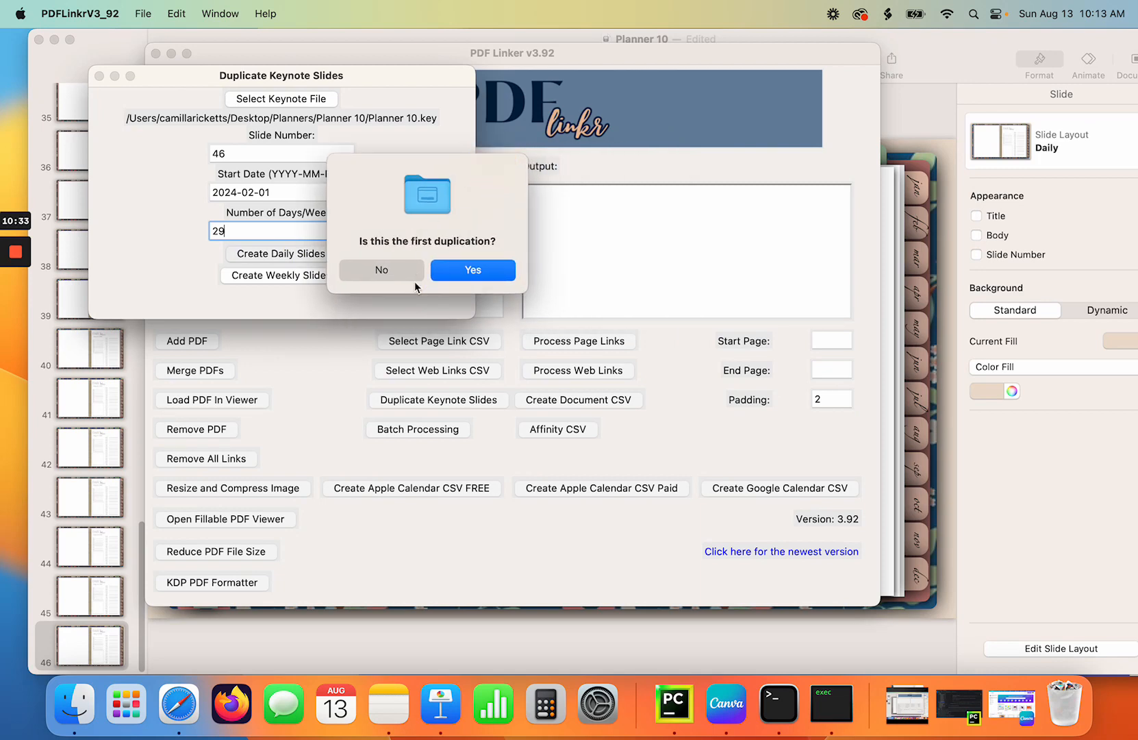
left_click(386, 270)
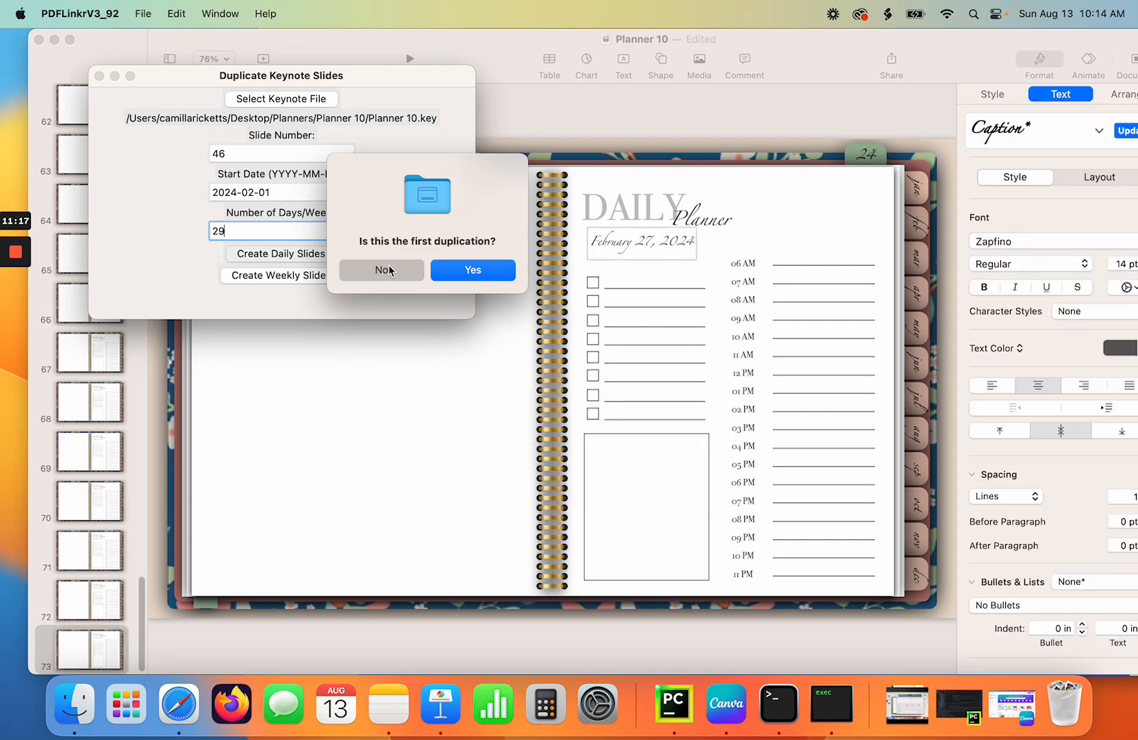
left_click(384, 269)
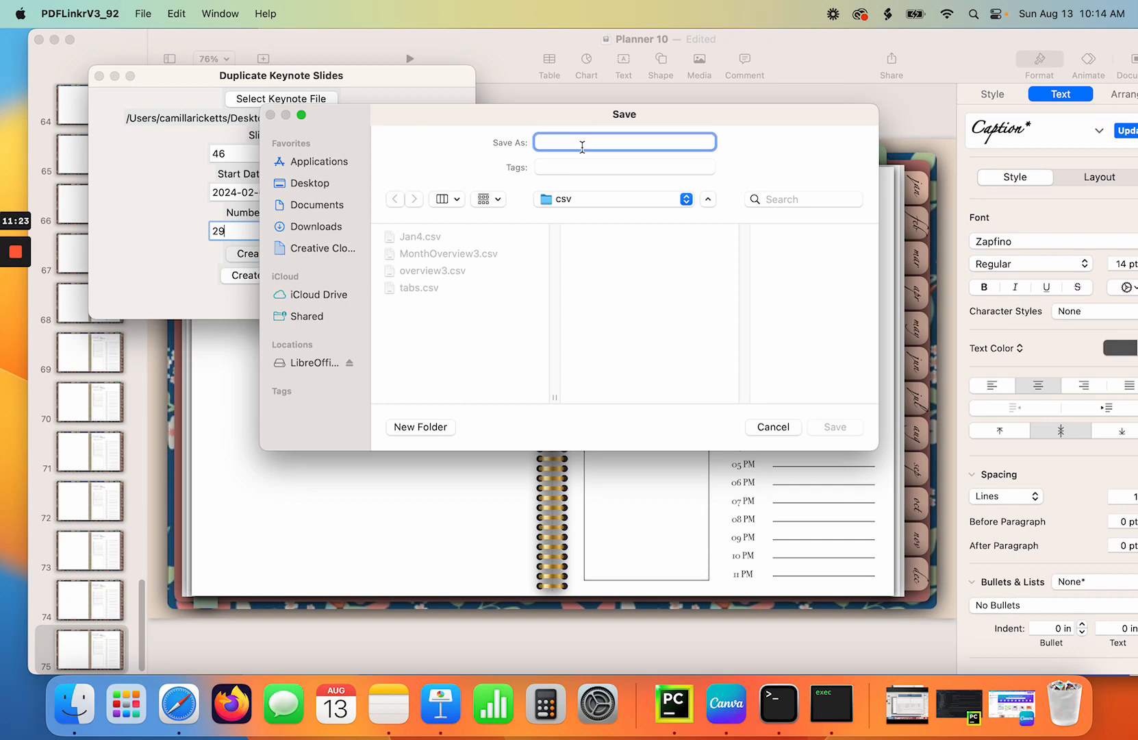
Save the February page-link file as Feb5 in the csv folder and dismiss the completion message.
type("f")
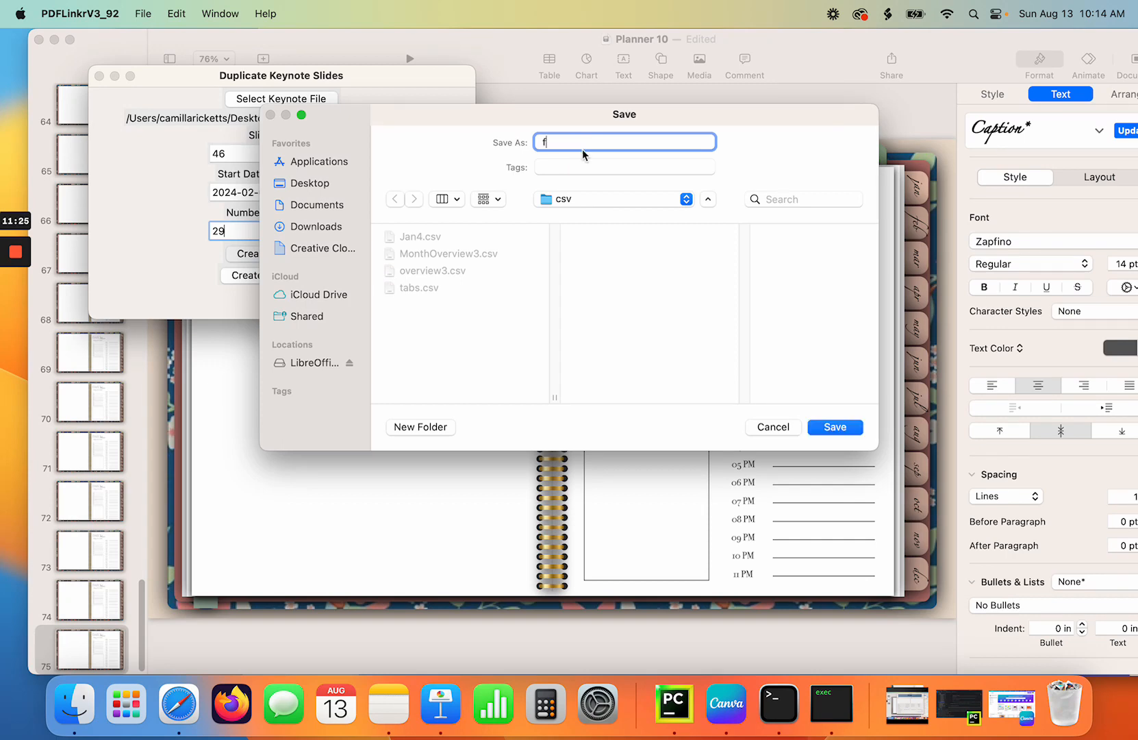
type("e")
key("BackSpace")
key("BackSpace")
type("F")
left_click(826, 426)
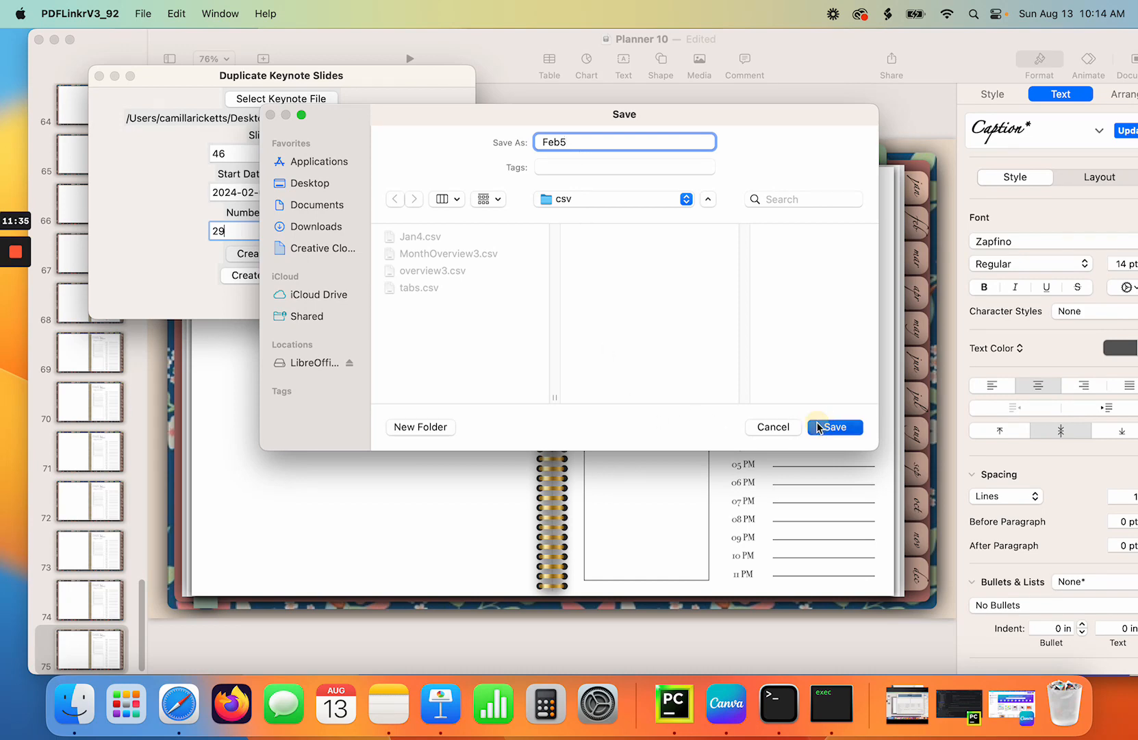
left_click(588, 286)
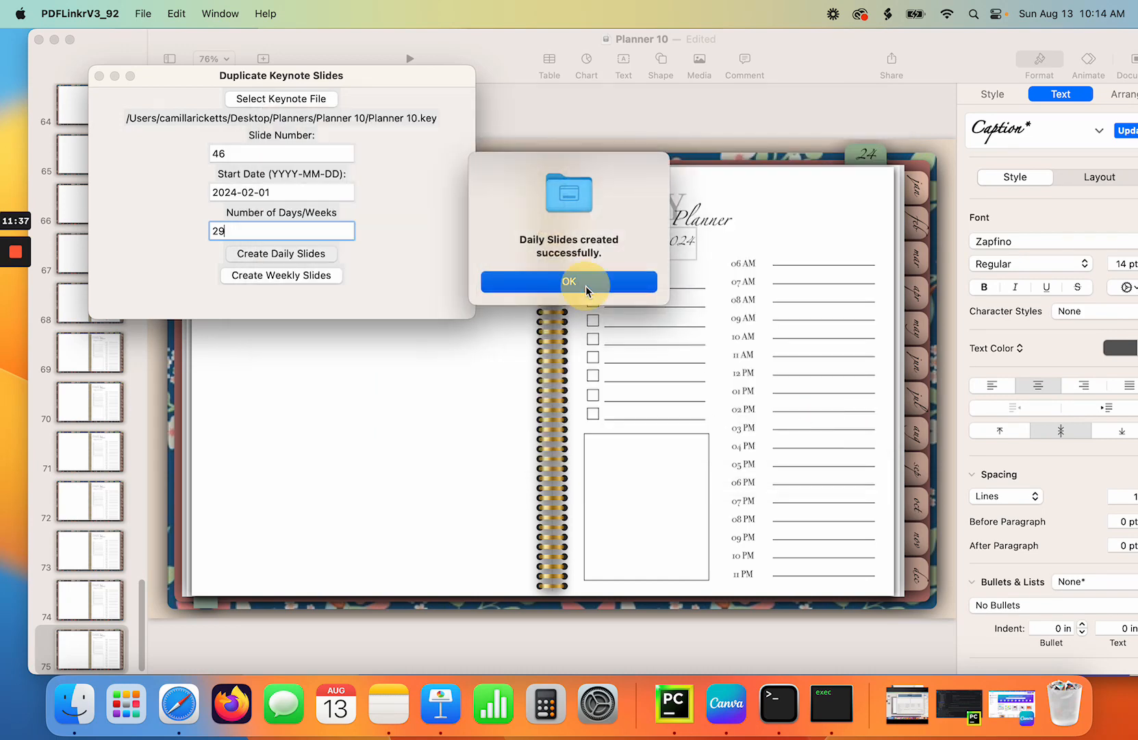
Set the next duplication's start date to 2024-03-01 and its number of days to 31.
left_click(253, 194)
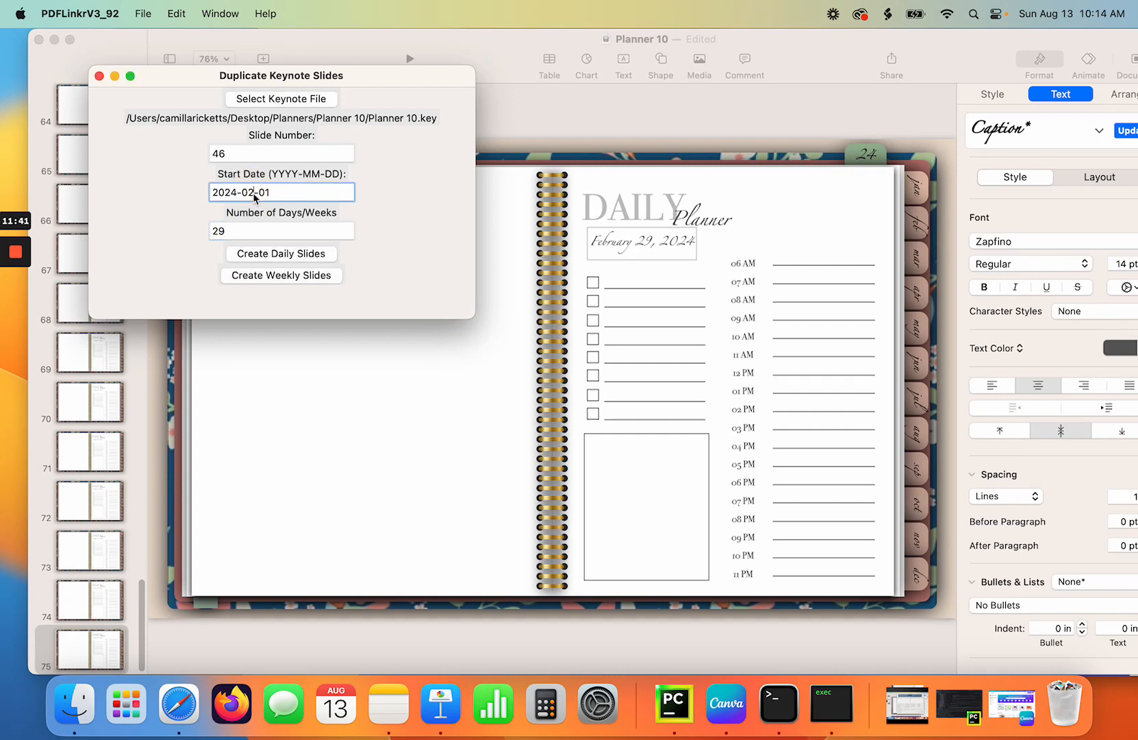
key("BackSpace")
type("3")
left_click(240, 235)
left_click_drag(246, 236, 194, 244)
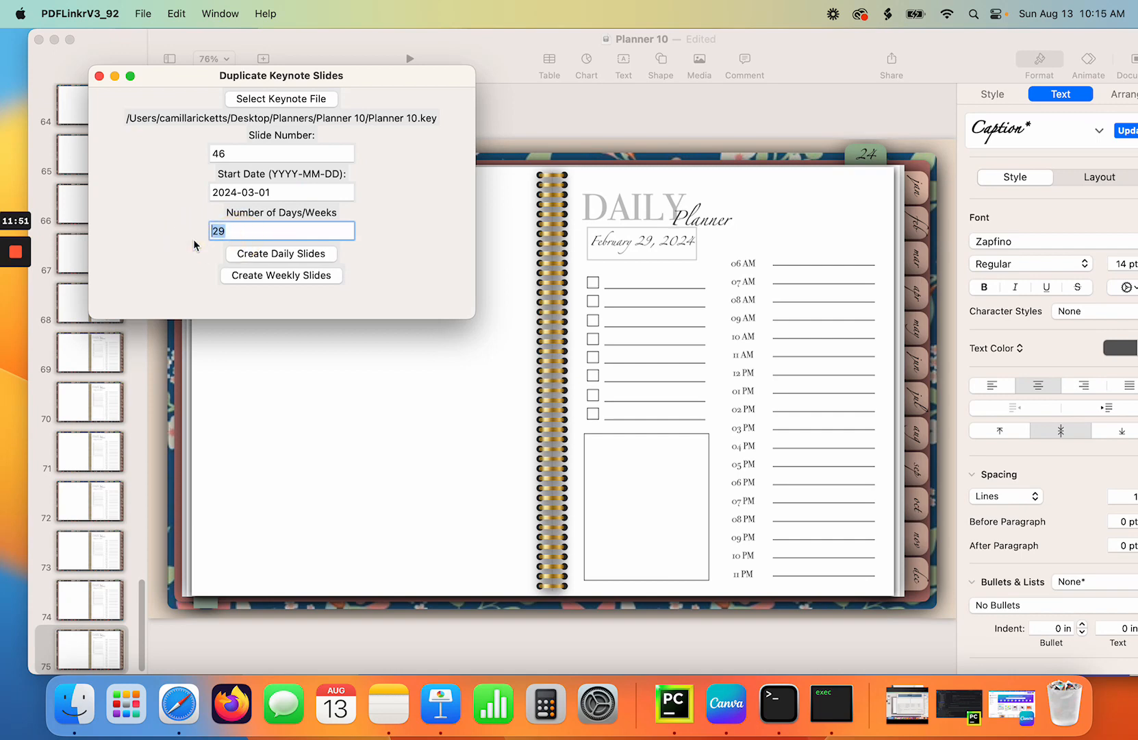
type("31")
Create the March daily slides, answering No to this being the first duplication.
left_click(319, 256)
left_click(522, 276)
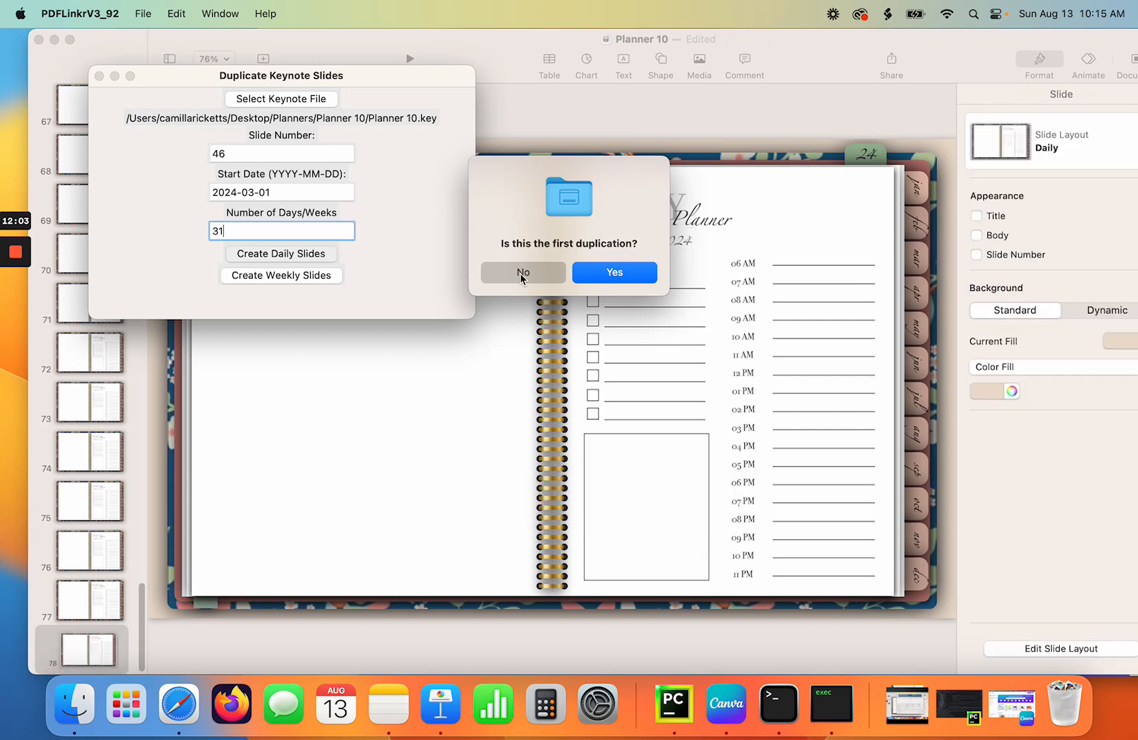
mouse_move(14, 255)
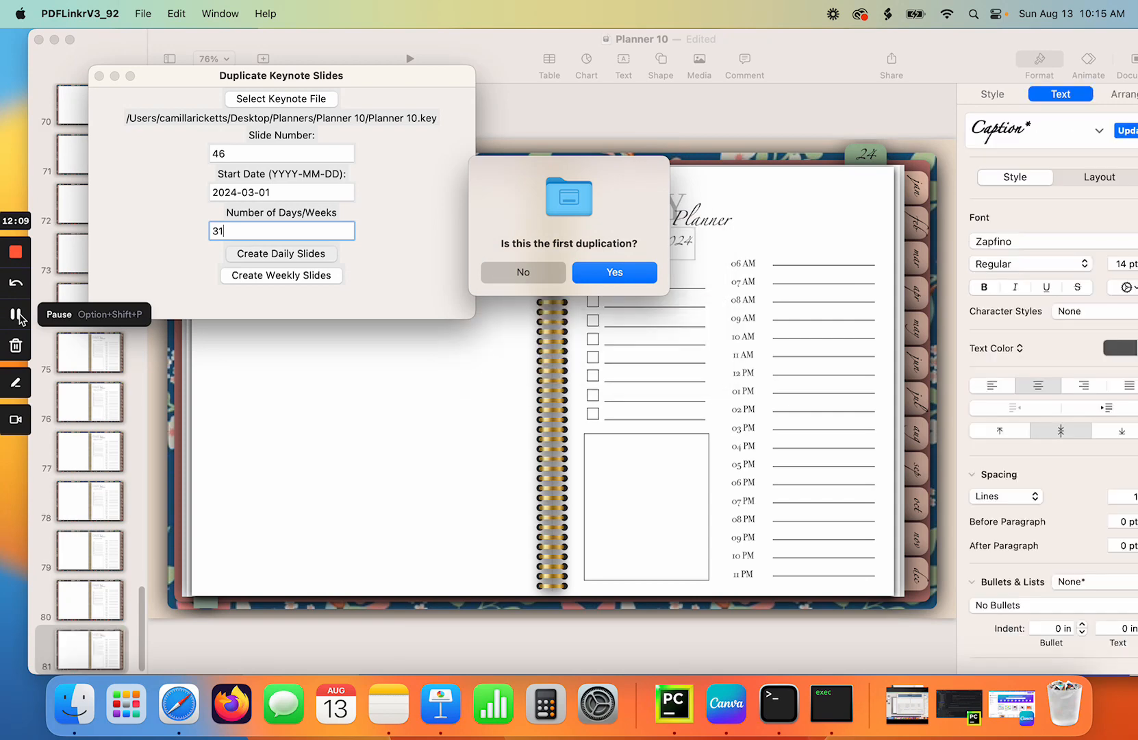
left_click(16, 317)
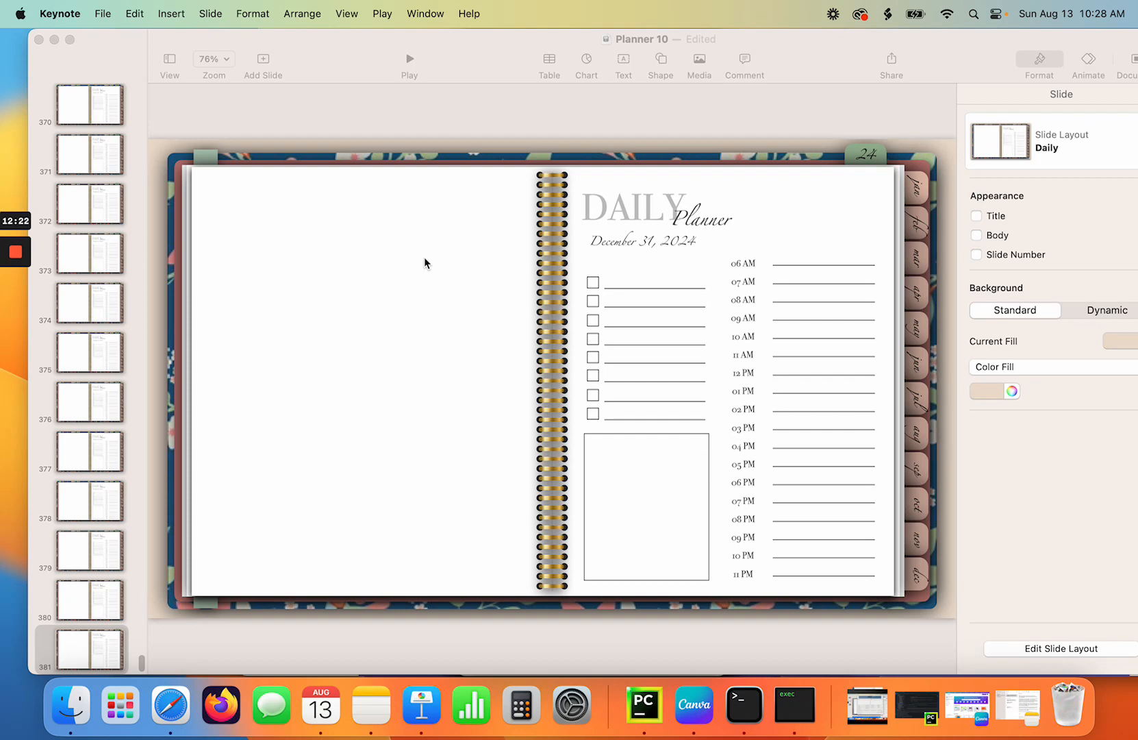
Select the December 31, 2024 slide in Keynote, record the daily slide range "16 to 381" in Notes and minimize Notes.
left_click(110, 659)
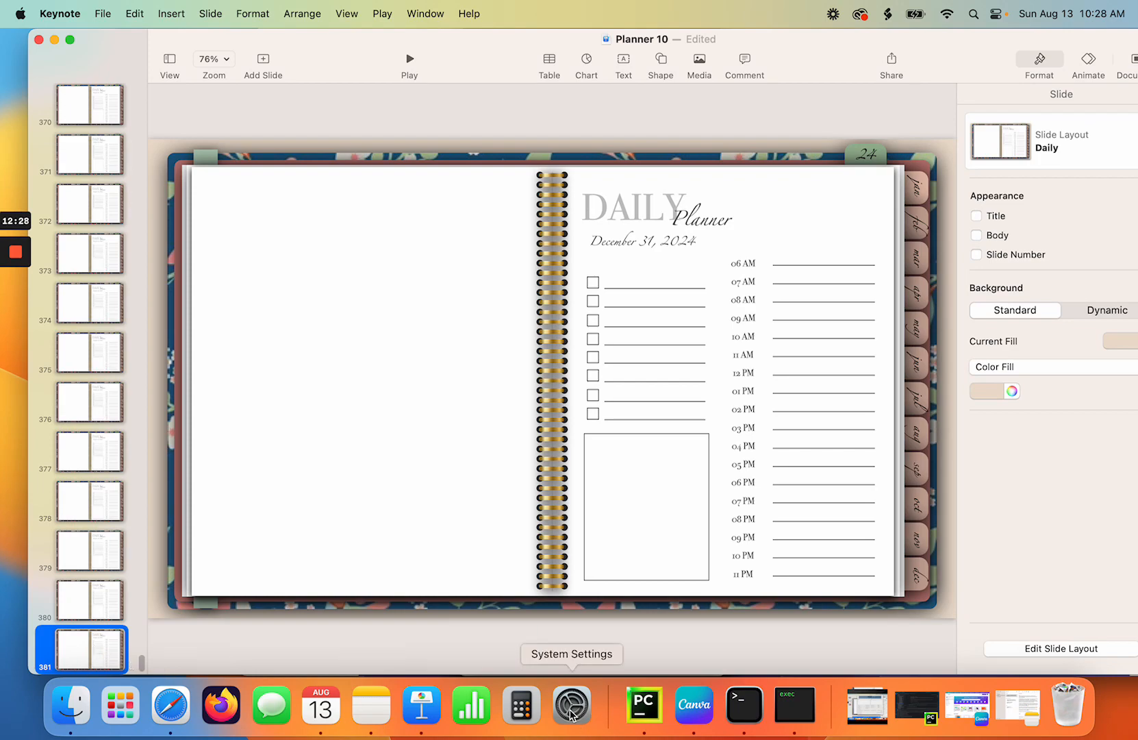
left_click(370, 718)
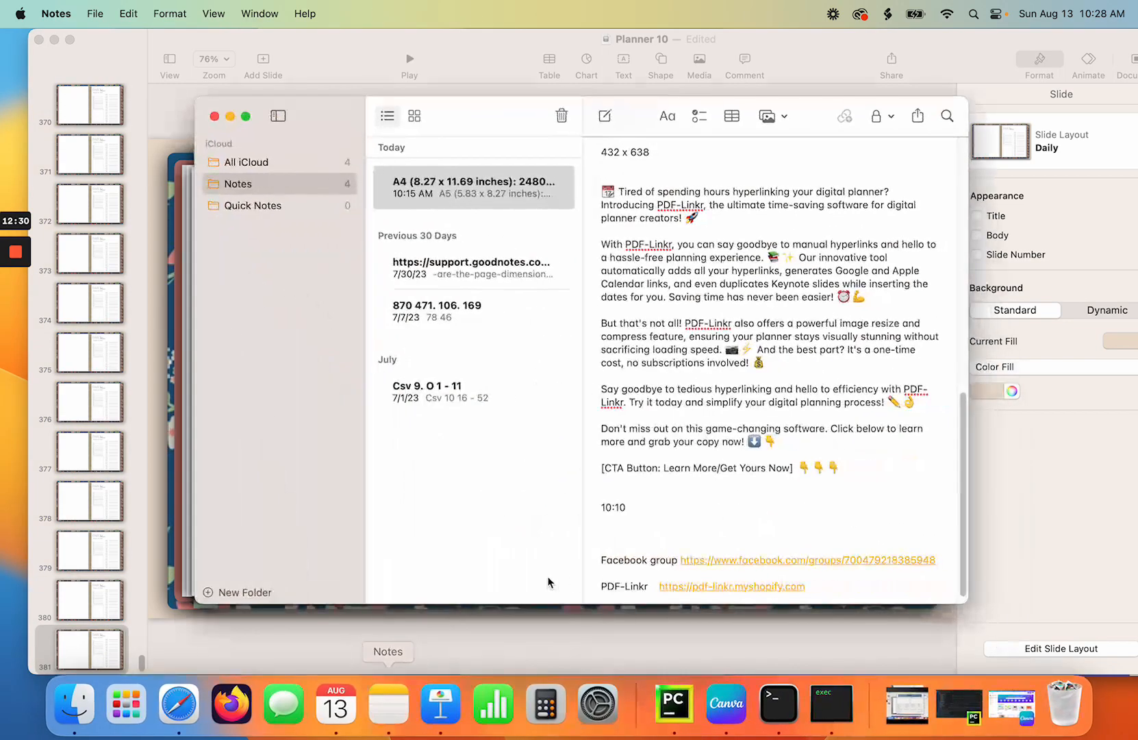
left_click(619, 539)
type("16")
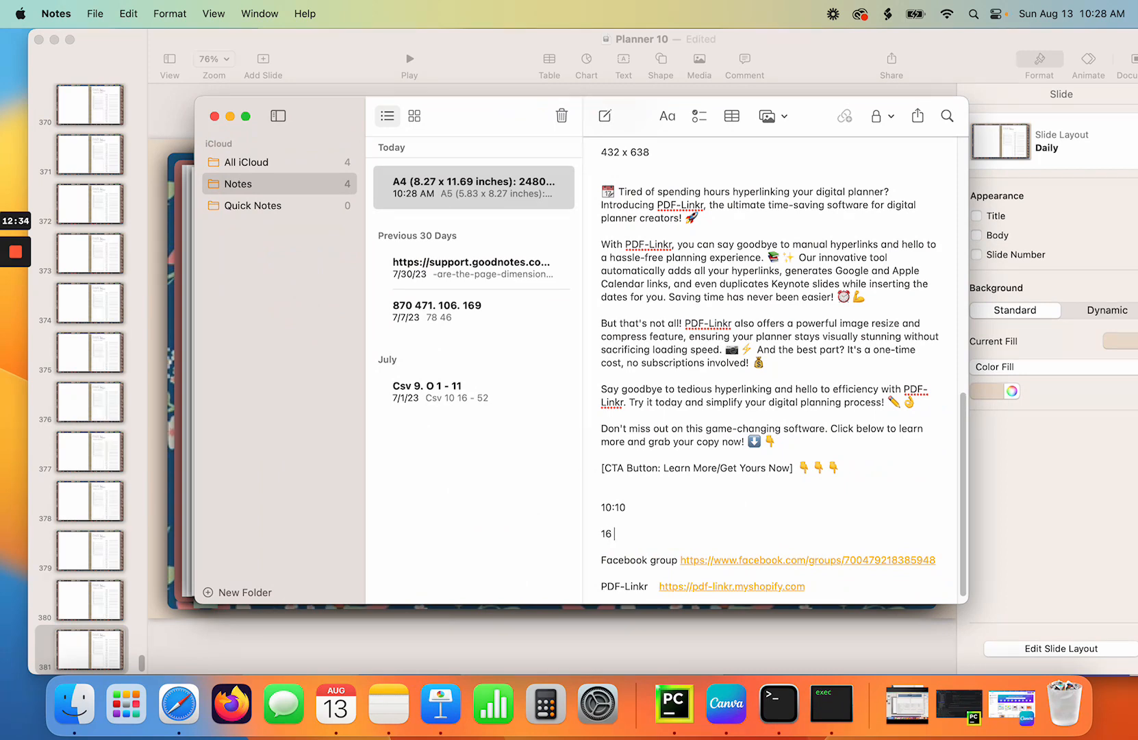
type(" to")
type("381")
left_click(230, 116)
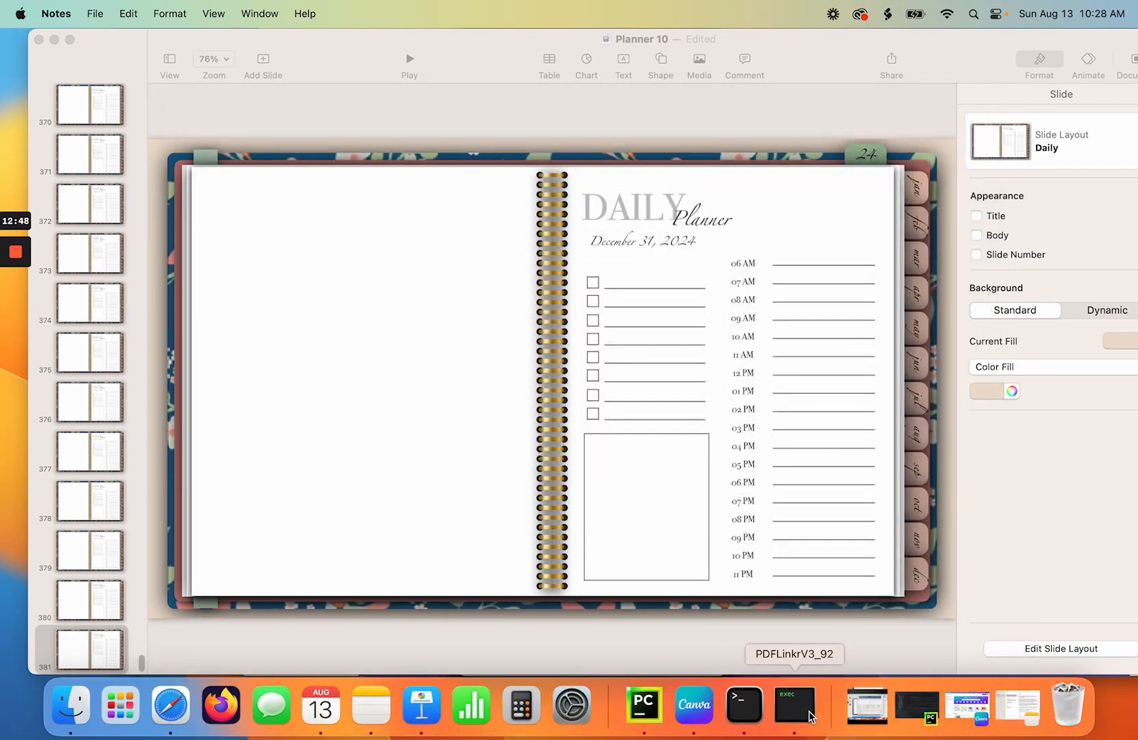
Show the Welcome page on slide 2 in Keynote, and bring the PDFLinkr window fully into view.
left_click_drag(140, 665, 144, 89)
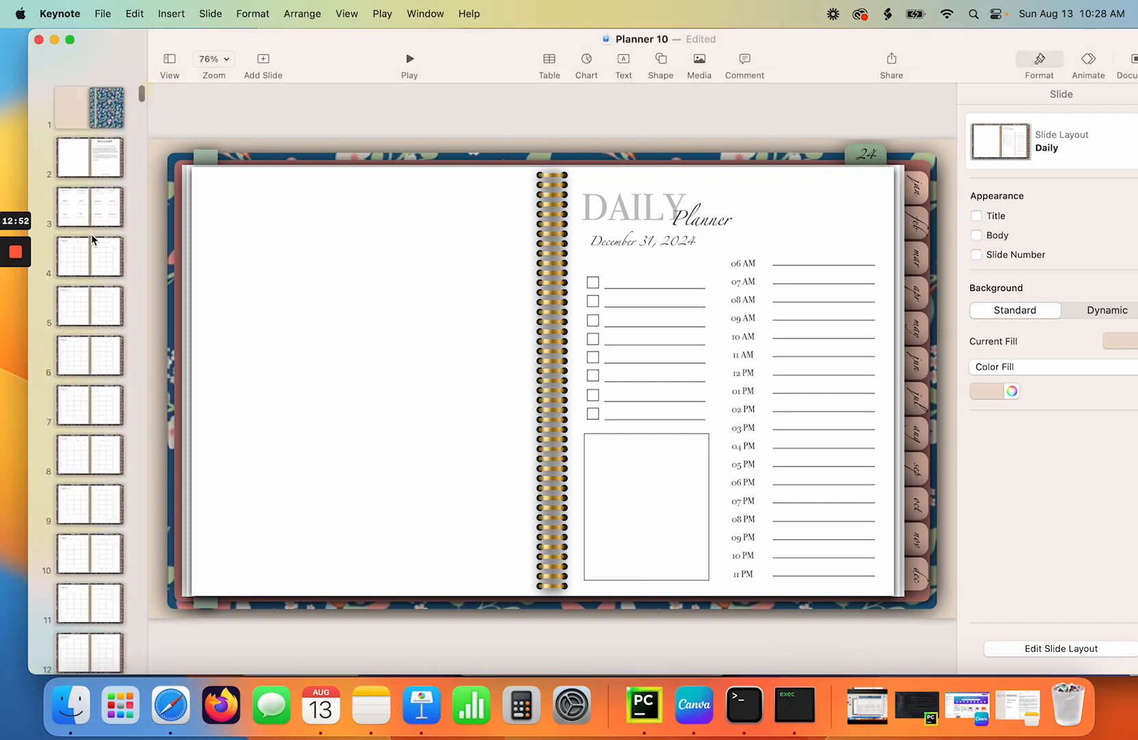
left_click(108, 156)
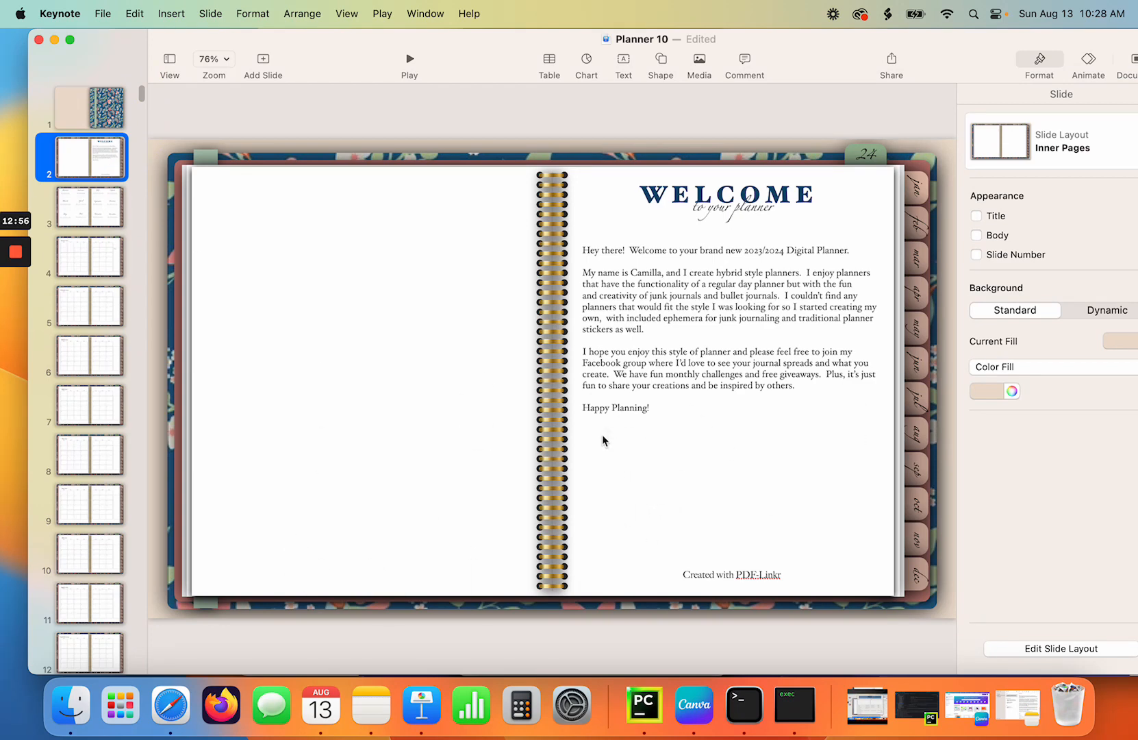
left_click(796, 712)
left_click_drag(797, 60, 607, 522)
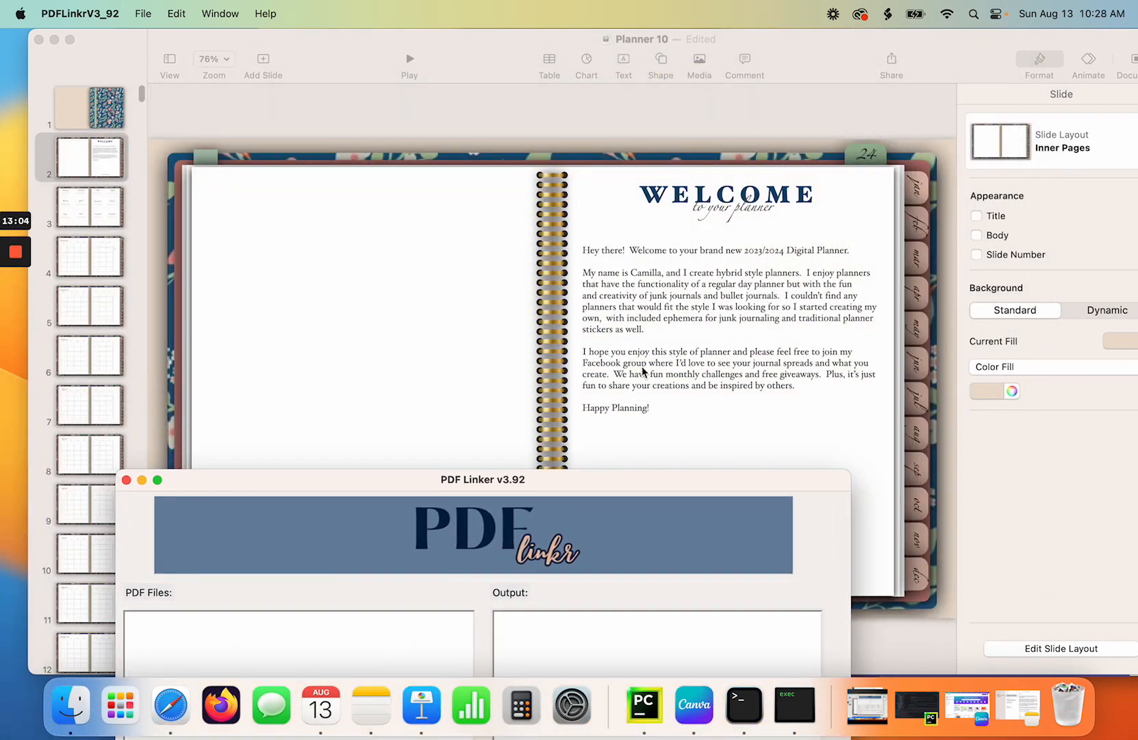
left_click_drag(599, 474, 500, 227)
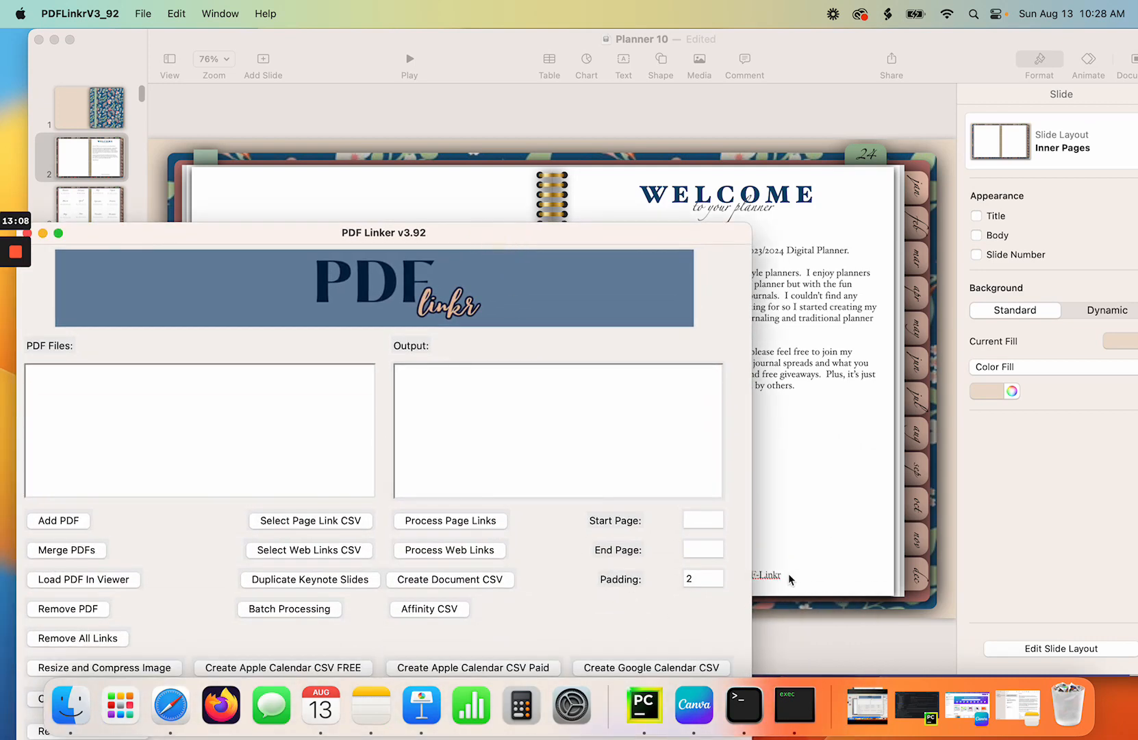
left_click_drag(594, 234, 728, 60)
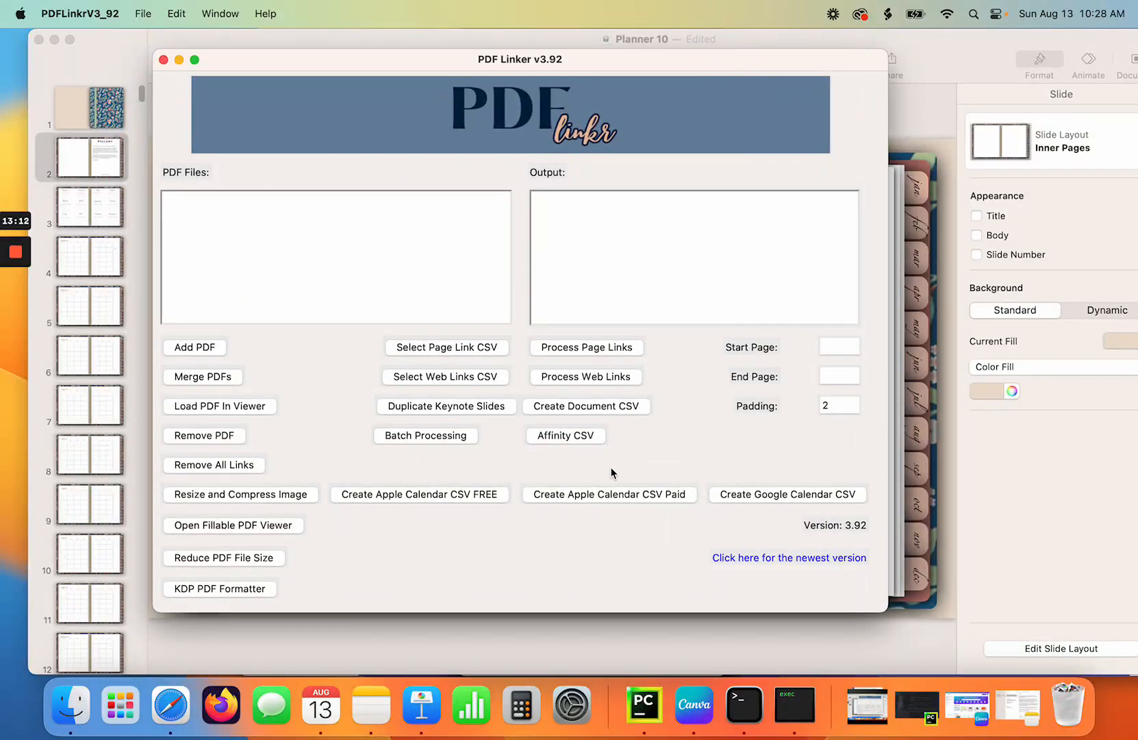
Start a new document CSV in PDFLinkr and enter Facebook group as the first pattern.
left_click(588, 411)
left_click(583, 73)
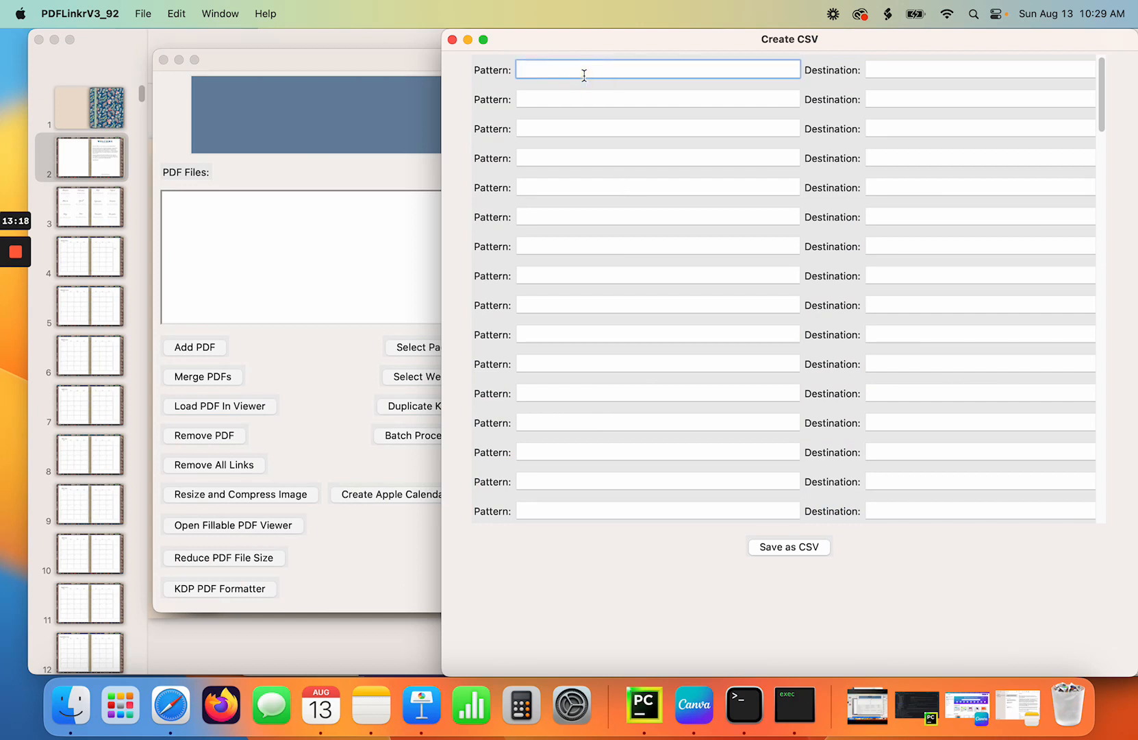
type("Facebook group")
key("Tab")
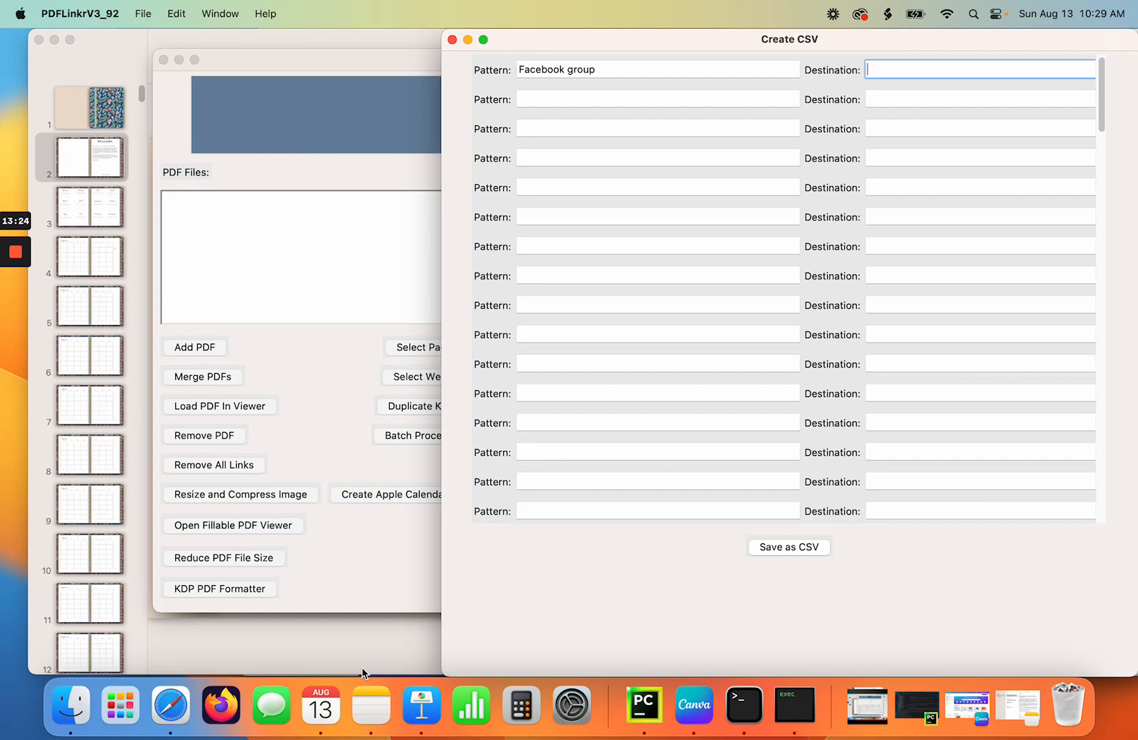
Copy the Facebook group link from Notes and paste it as the first pattern's destination in PDFLinkr.
left_click(370, 706)
left_click_drag(937, 560, 685, 563)
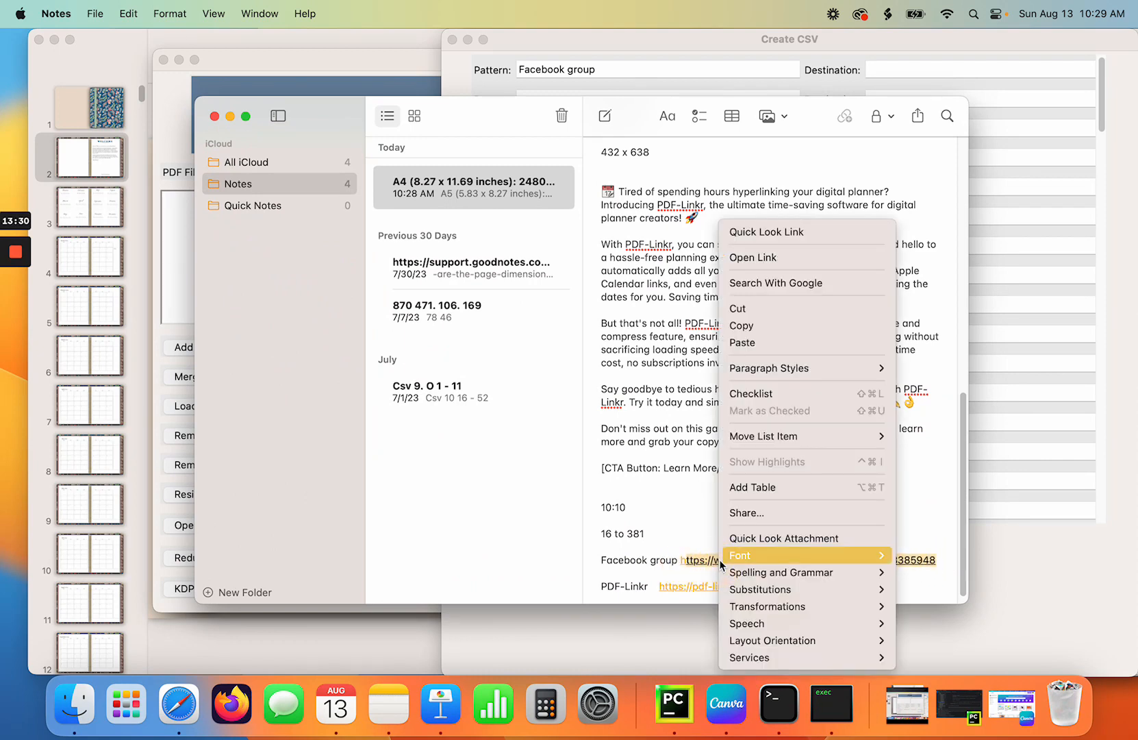
left_click(749, 328)
left_click(1021, 80)
left_click(932, 71)
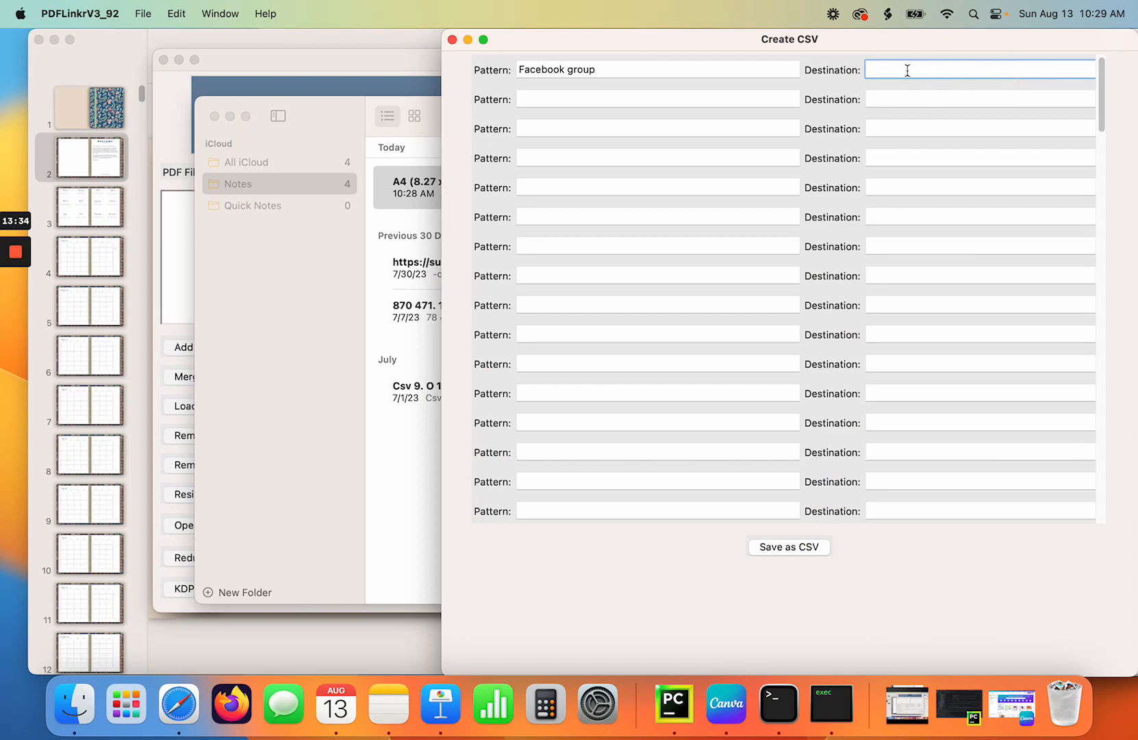
key("super+v")
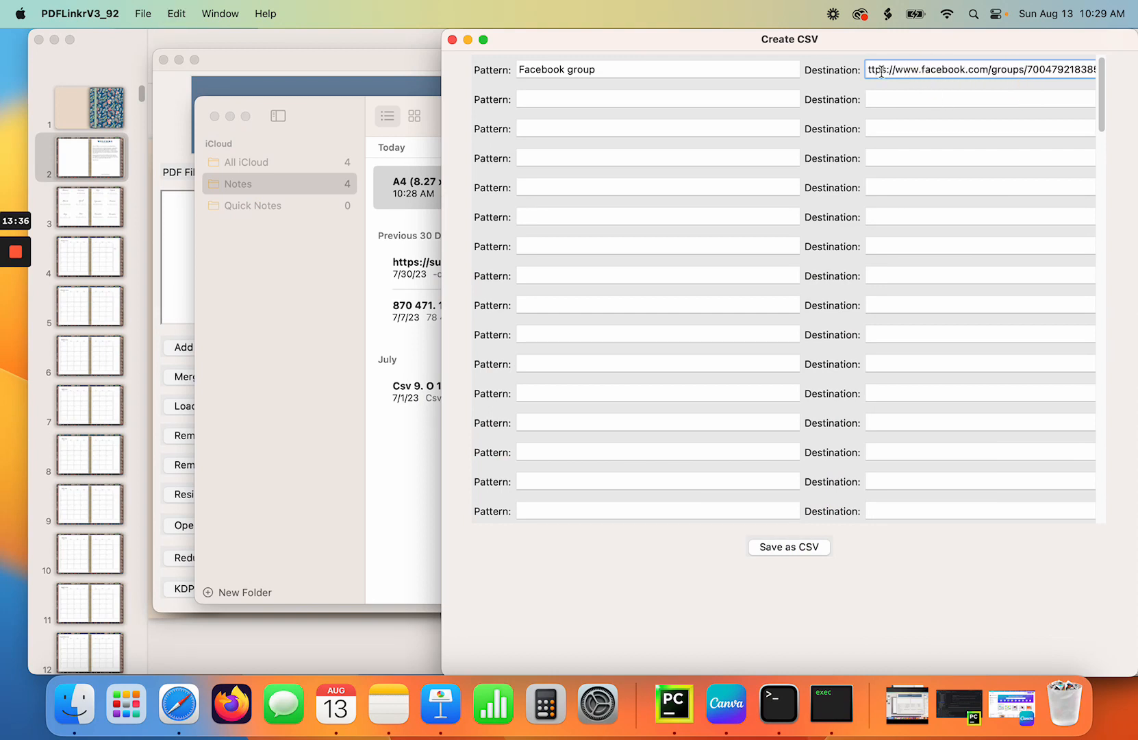
Add the missing "h" at the start of the Facebook group destination link.
left_click_drag(888, 70, 804, 69)
left_click(873, 71)
left_click(871, 70)
left_click(866, 69)
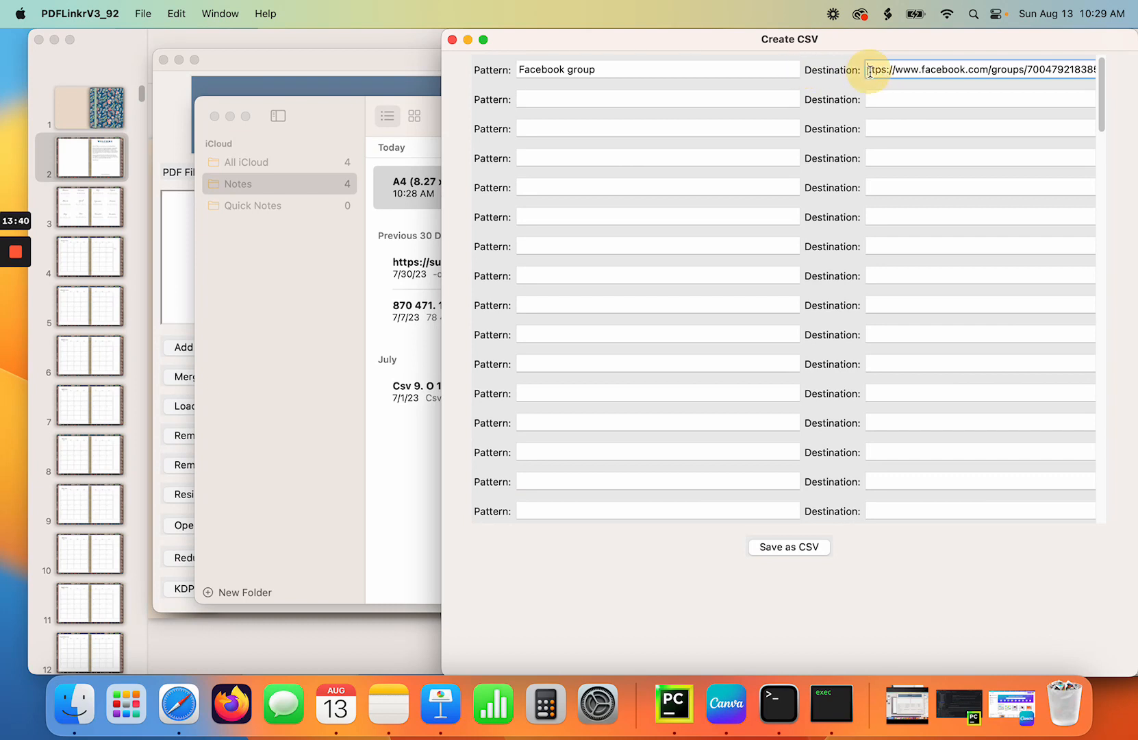
type("h")
Enter PDF-Linkr as the second pattern and copy the PDF-Linkr shop link from Notes.
left_click(663, 104)
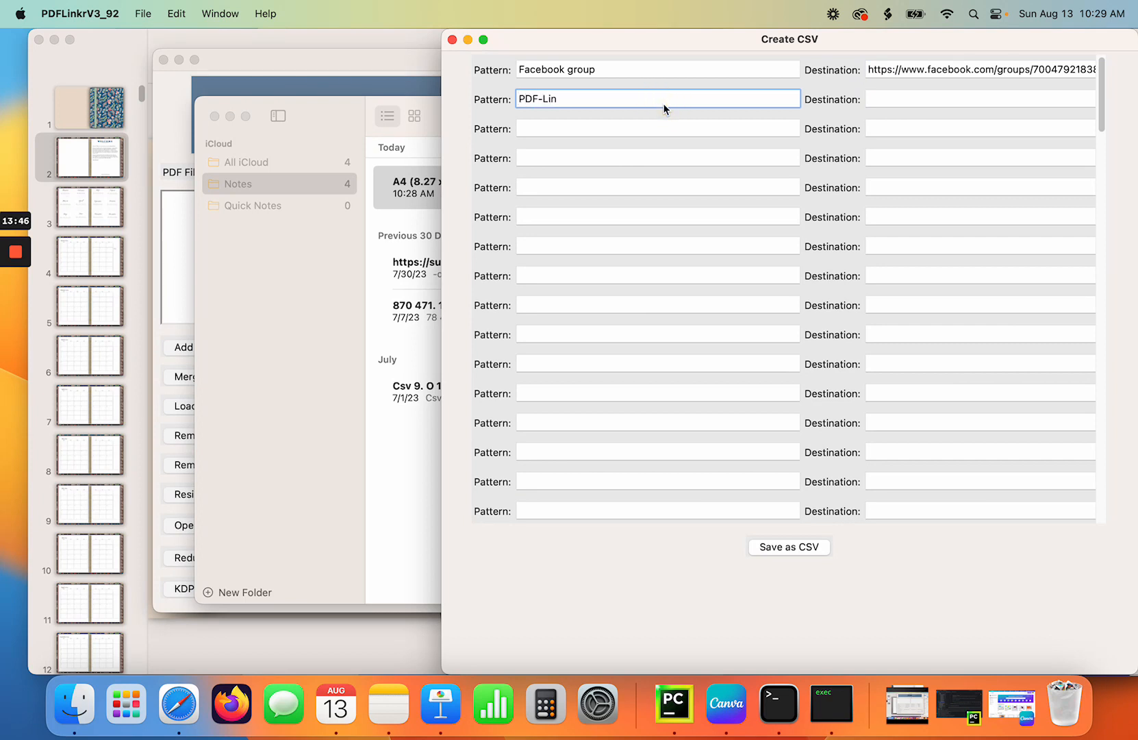
left_click(865, 95)
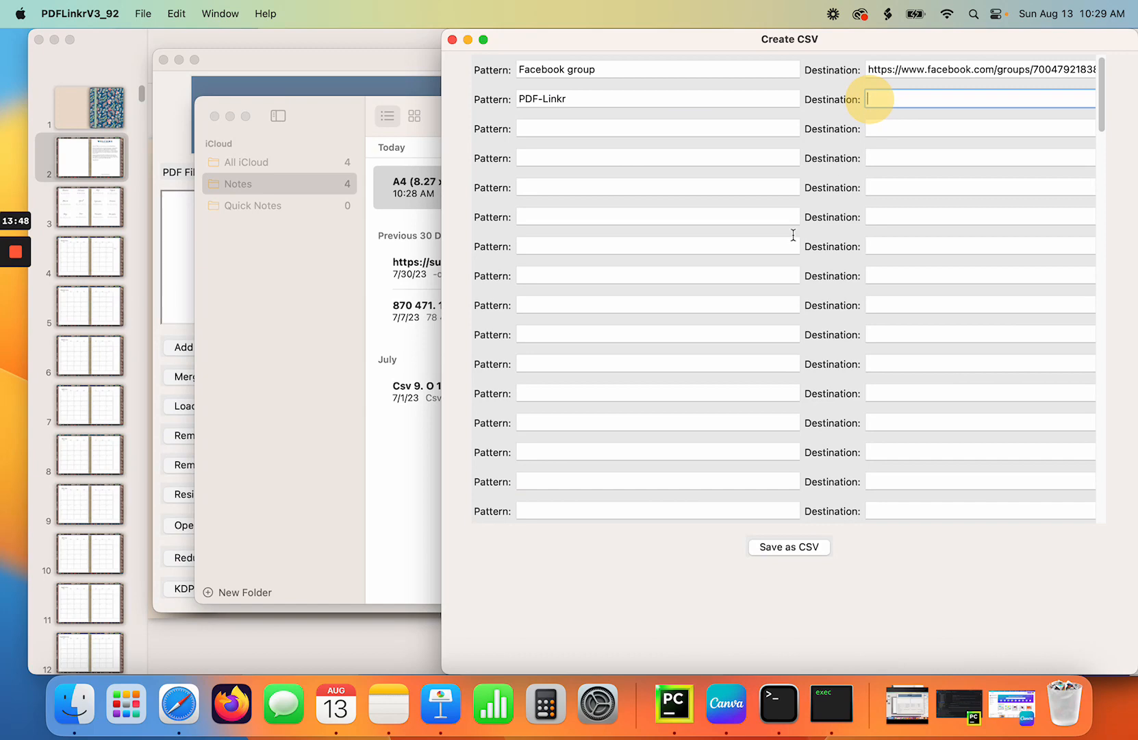
left_click(383, 708)
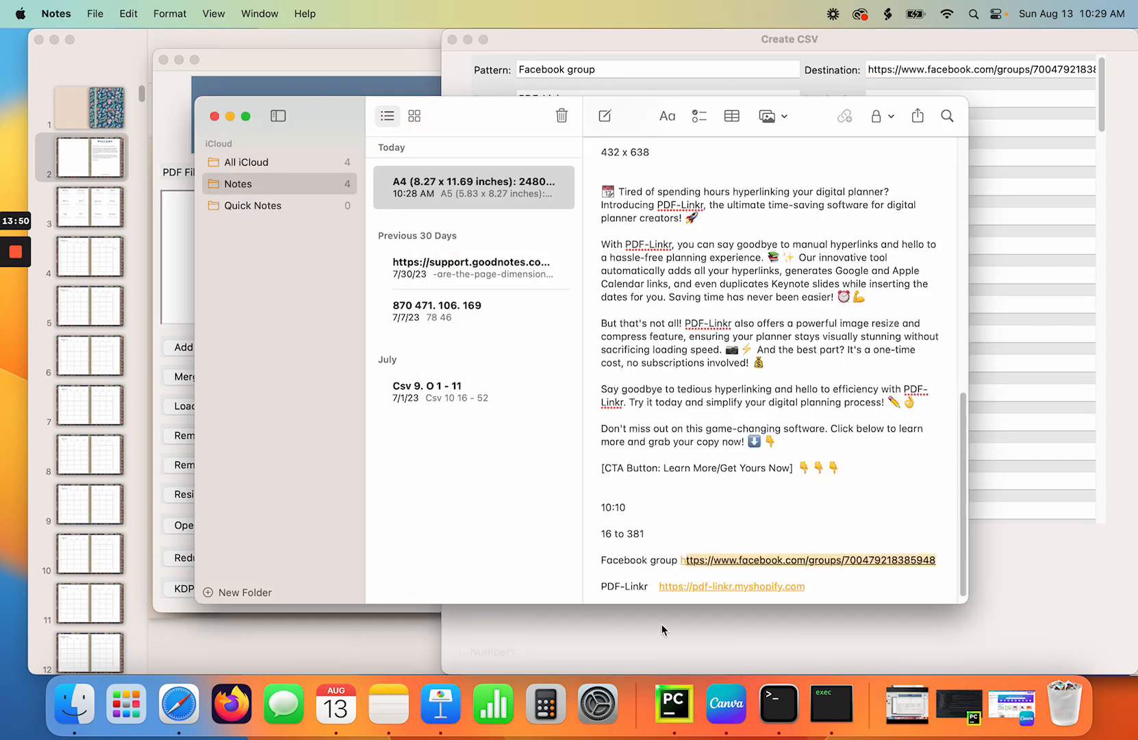
left_click_drag(813, 586, 659, 589)
right_click(688, 589)
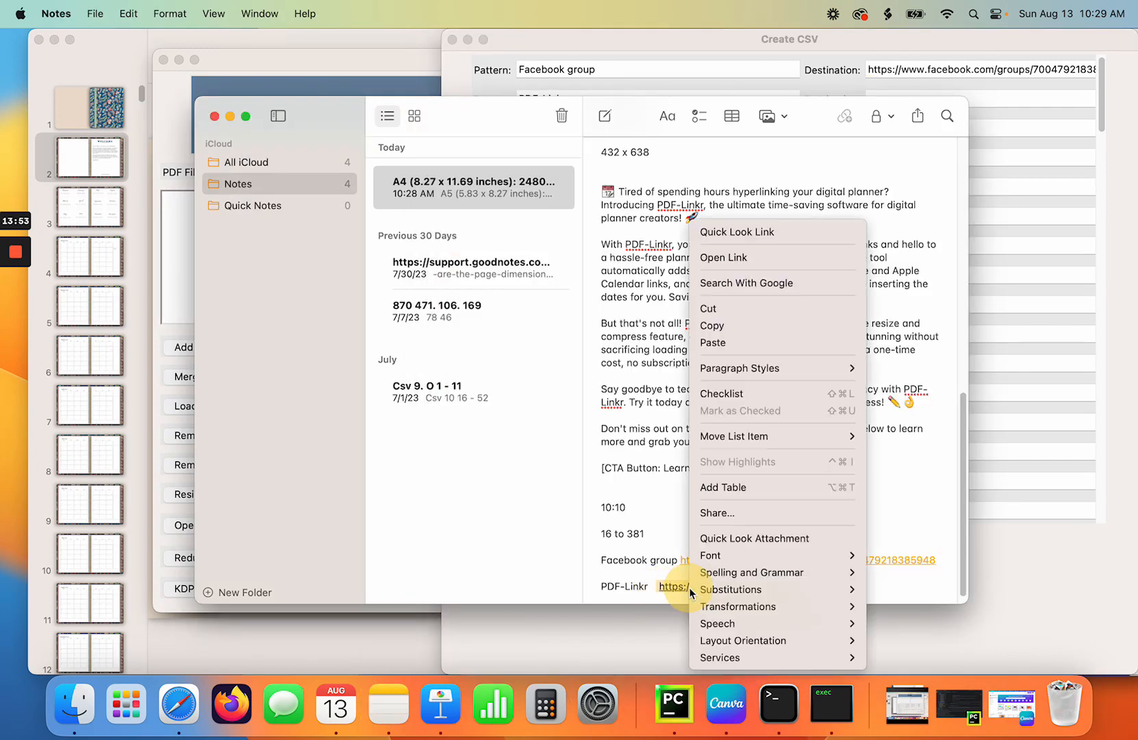
left_click(751, 326)
Paste the copied link as the second pattern's destination in PDFLinkr and remove its leading space.
left_click(1017, 102)
left_click(1017, 101)
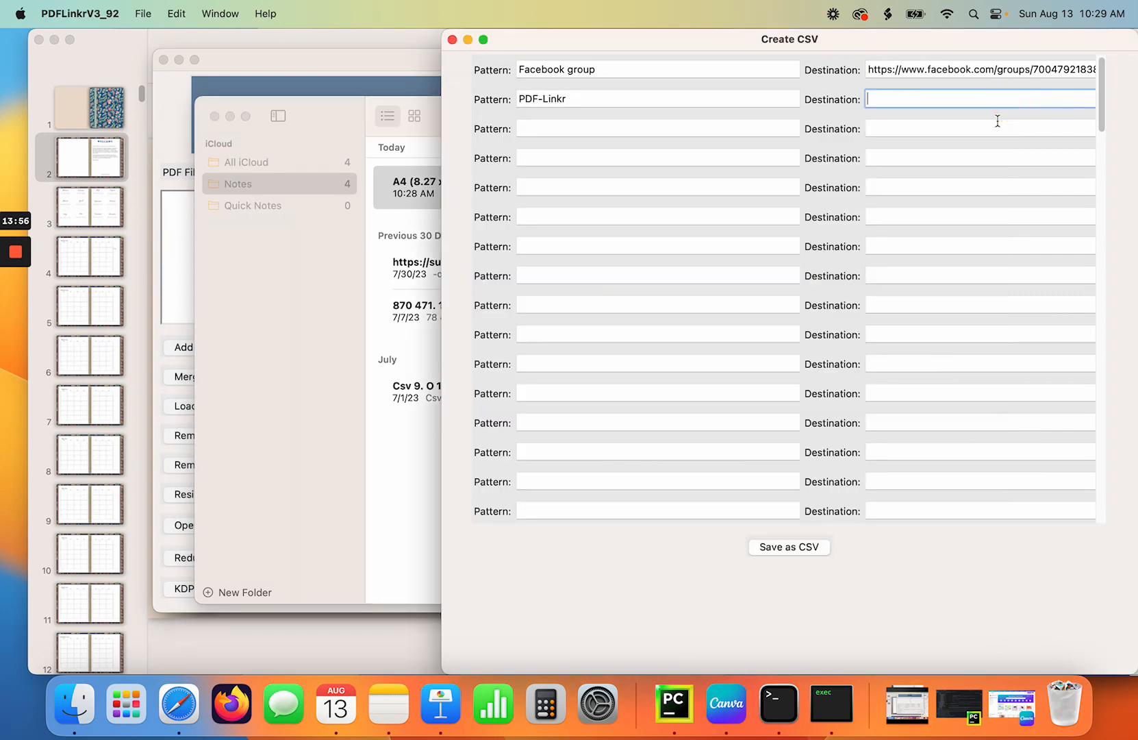
key("super+v")
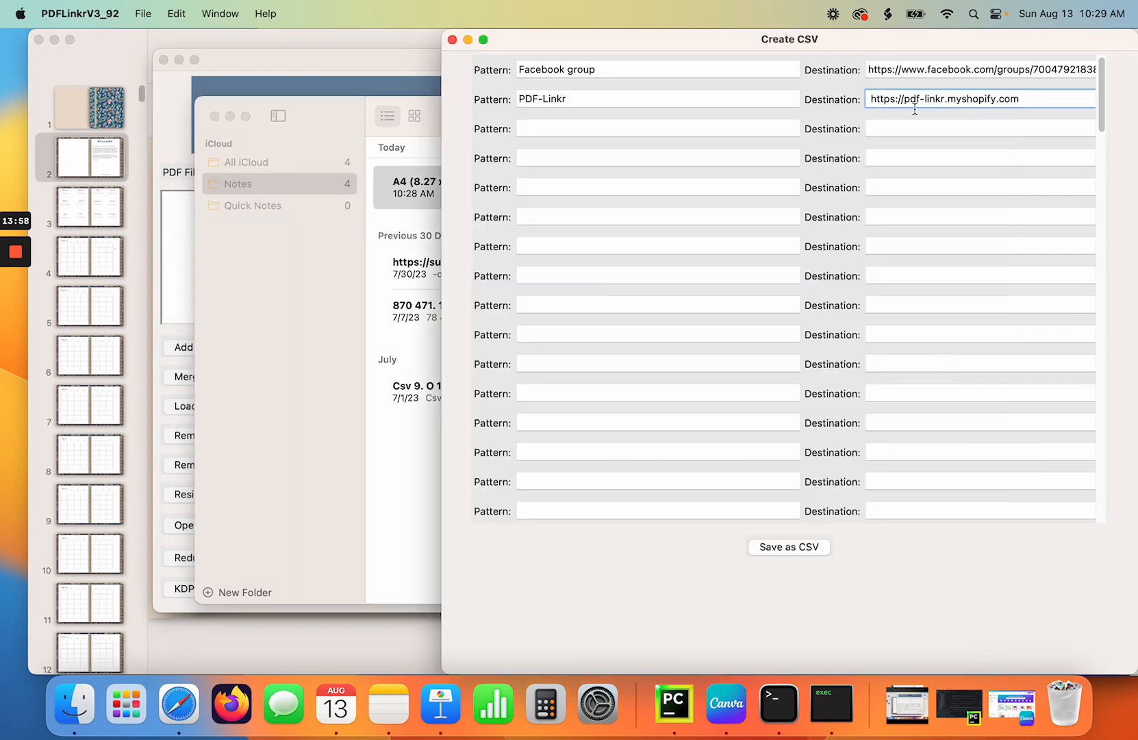
left_click(873, 101)
key("BackSpace")
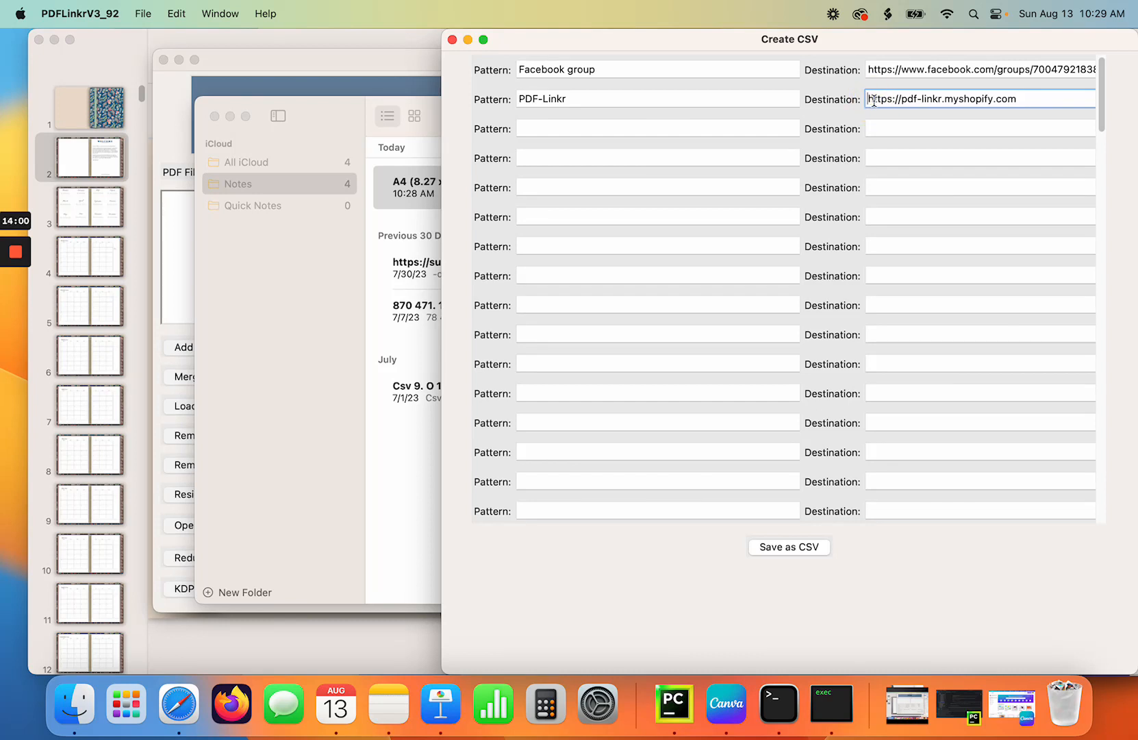
Save the two link patterns as a CSV named Welcome in the csv folder.
left_click(789, 548)
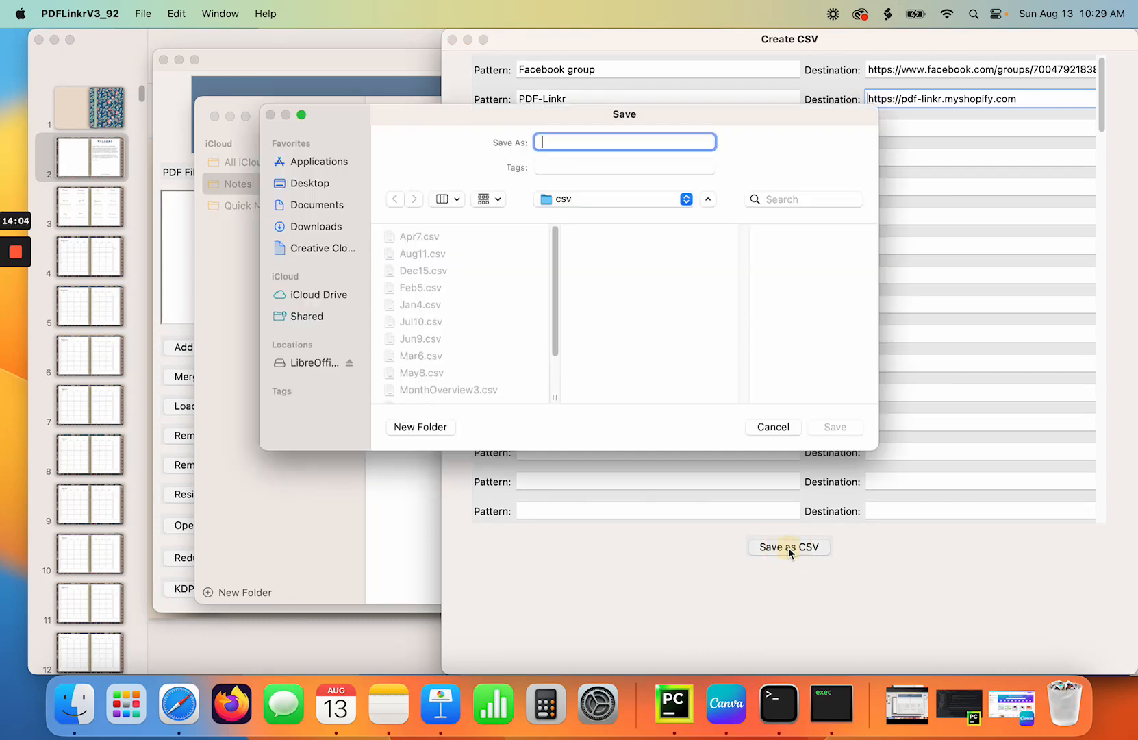
left_click(581, 141)
type("W")
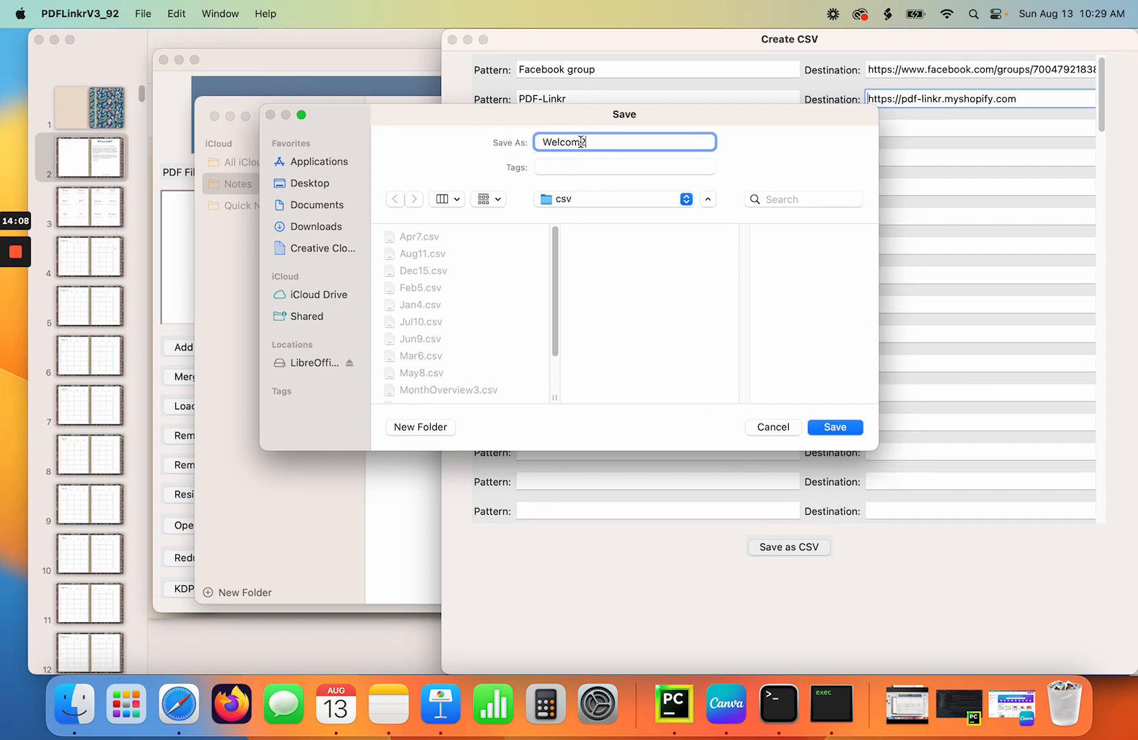
type("elcome")
key("Return")
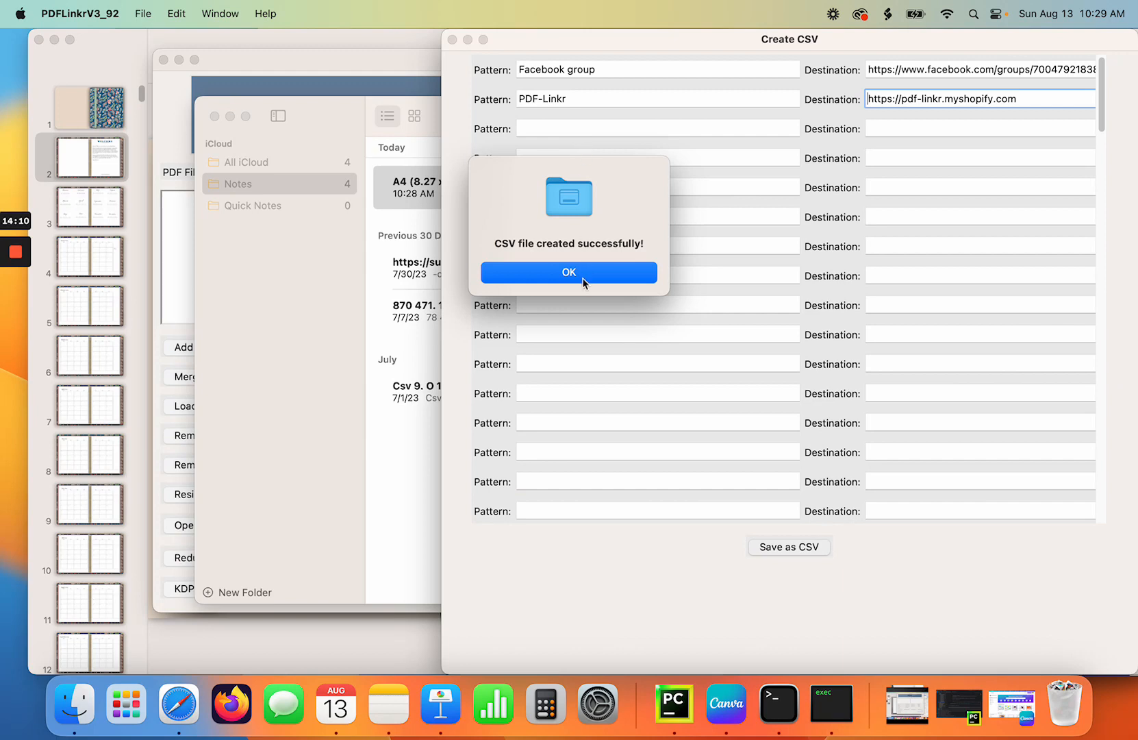
left_click(583, 276)
Minimize Notes, close the CSV creation window, and bring the Planner 10 presentation forward in Keynote.
left_click(343, 125)
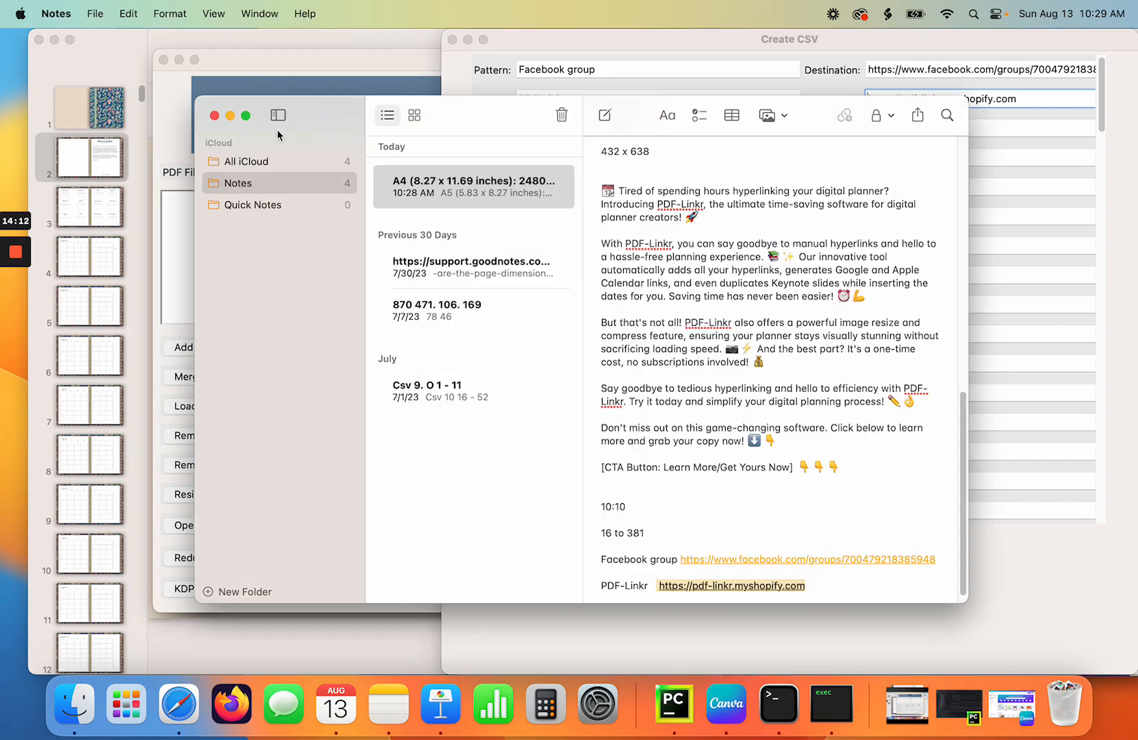
left_click(232, 115)
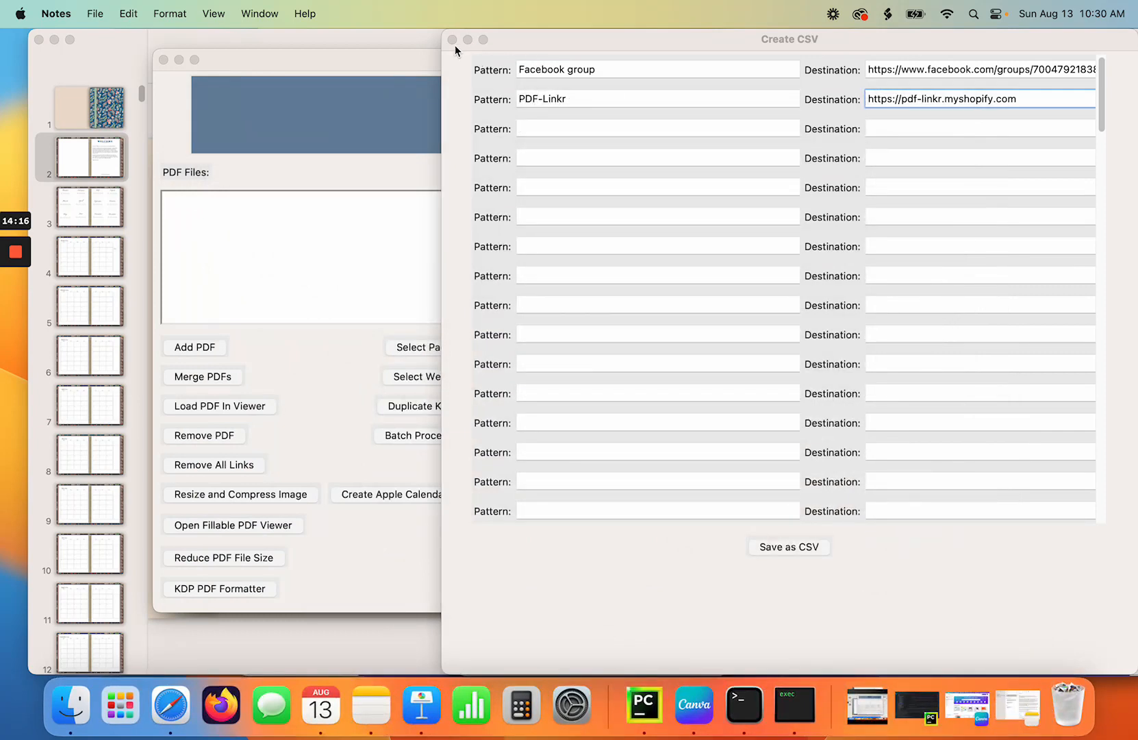
left_click(452, 41)
left_click(381, 62)
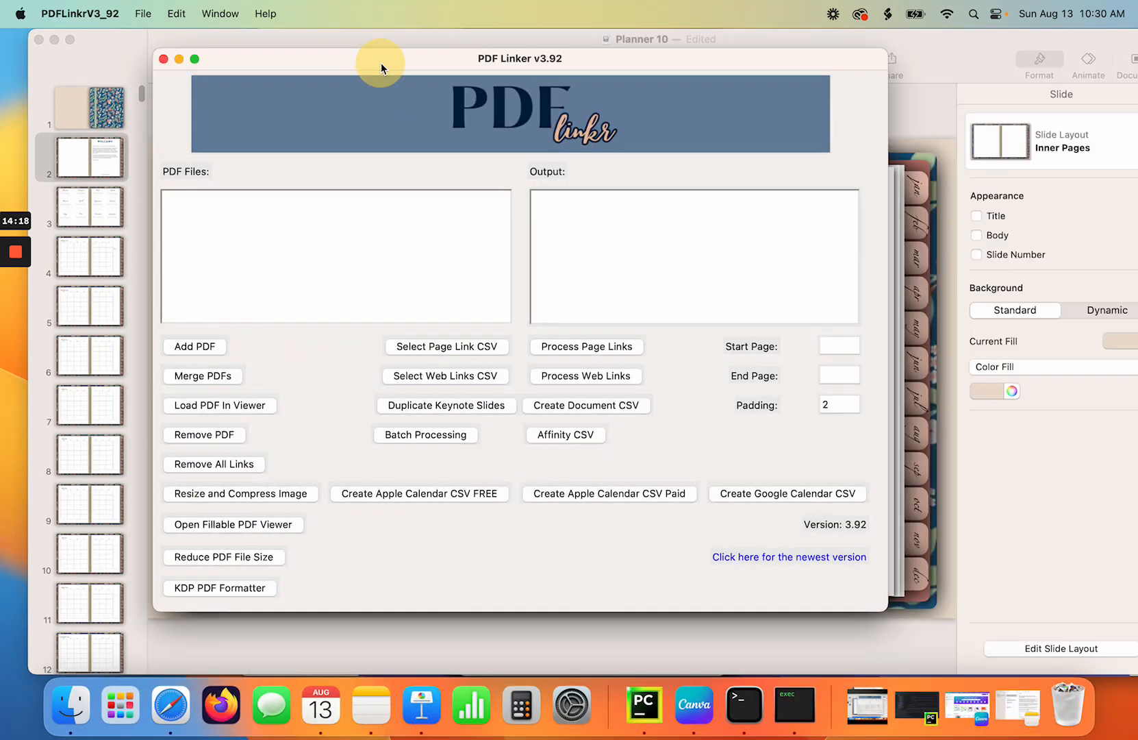
left_click_drag(381, 63, 451, 79)
left_click(340, 35)
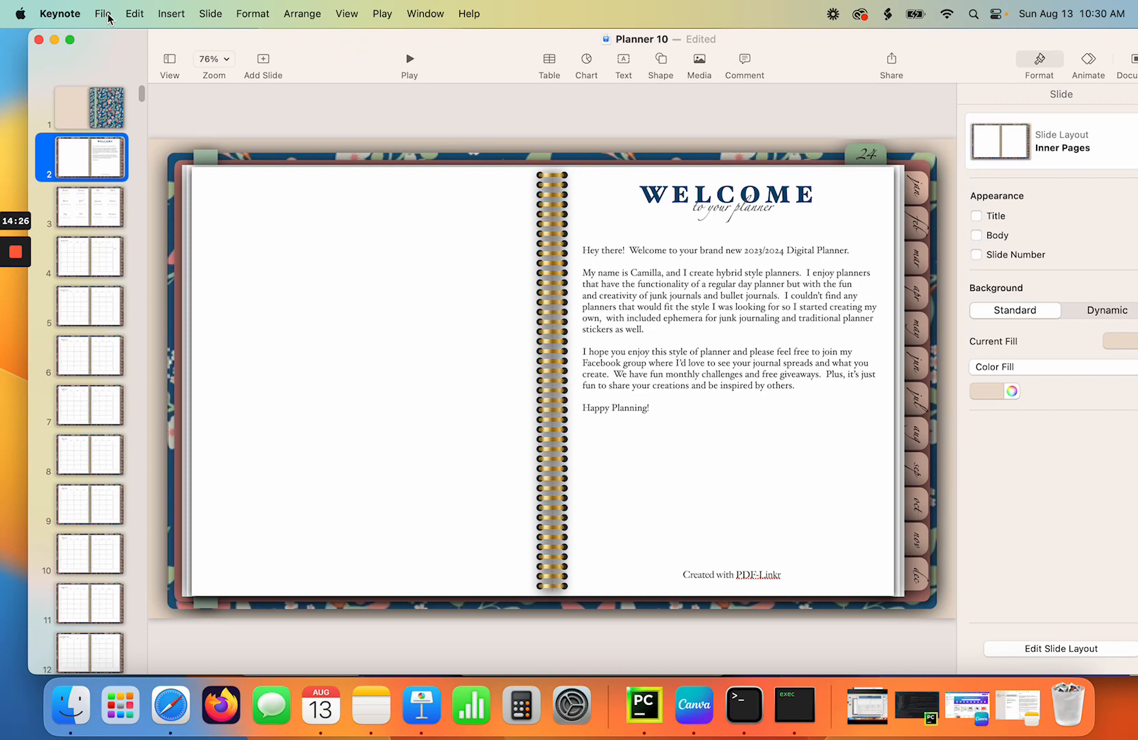
Reduce the file size of the Planner 10 presentation itself, scaling down large images and removing trimmed media.
left_click(104, 14)
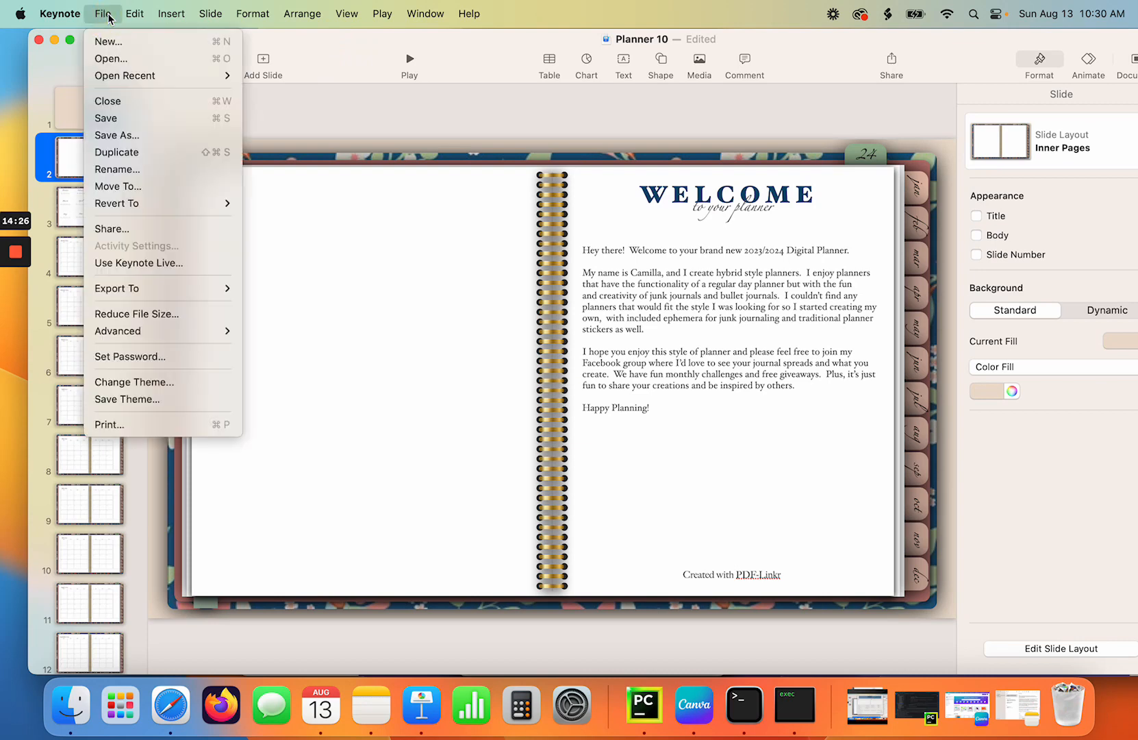
left_click(147, 313)
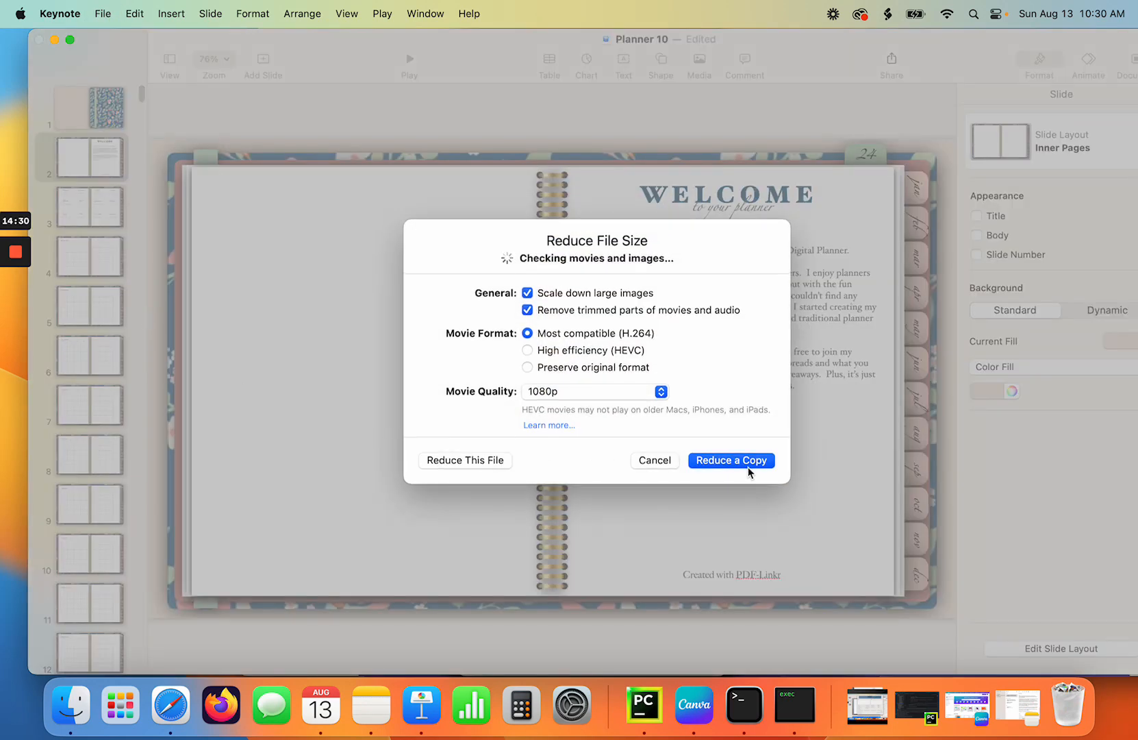
left_click(465, 460)
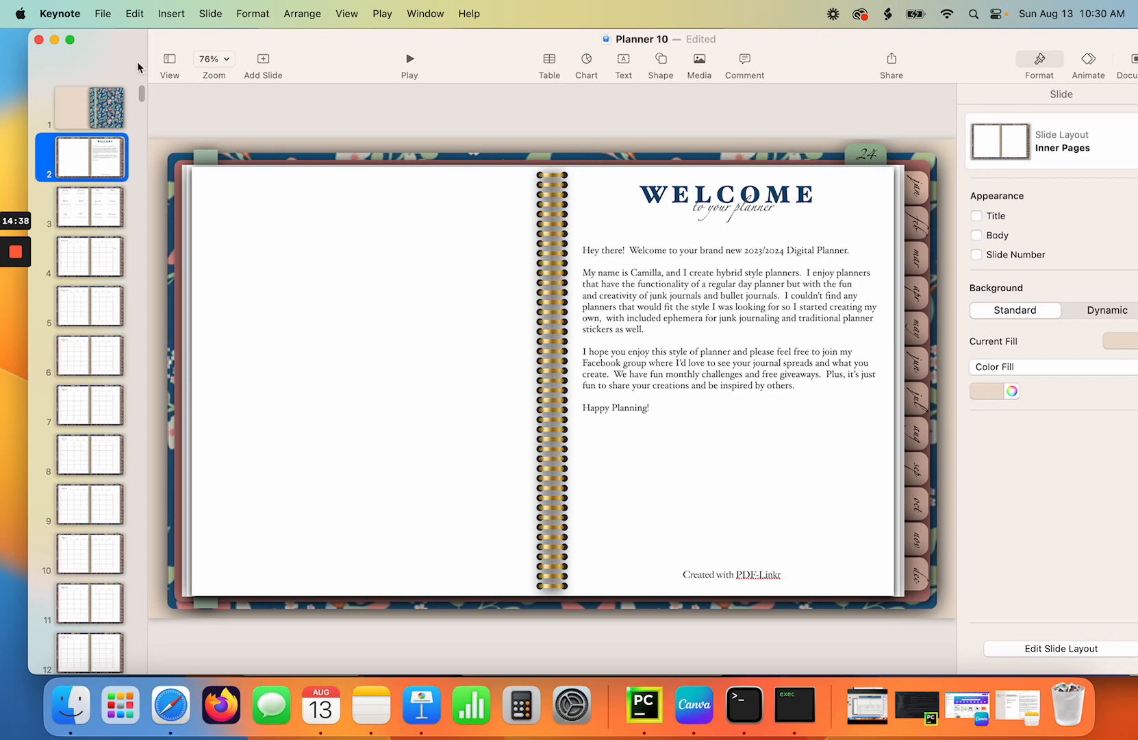
Export the presentation as a PDF with Best image quality, named Planner 10PDF, into the Desktop's Planners > Planner 10 folder.
left_click(104, 14)
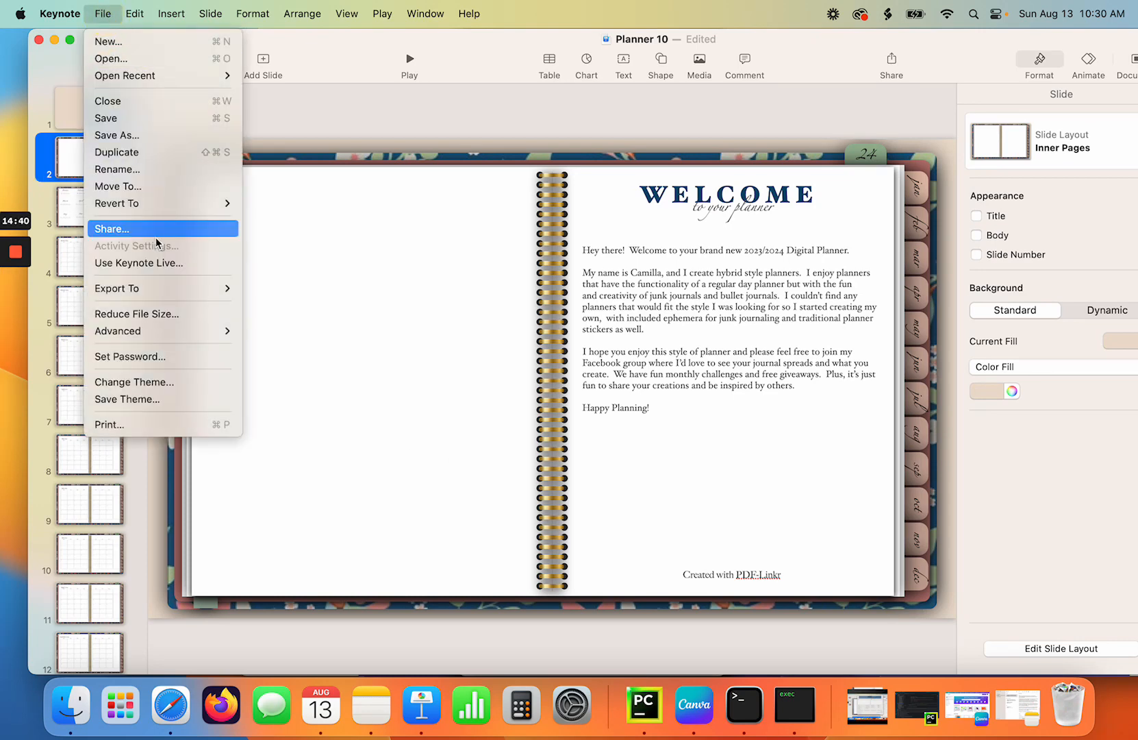
mouse_move(157, 293)
left_click(282, 287)
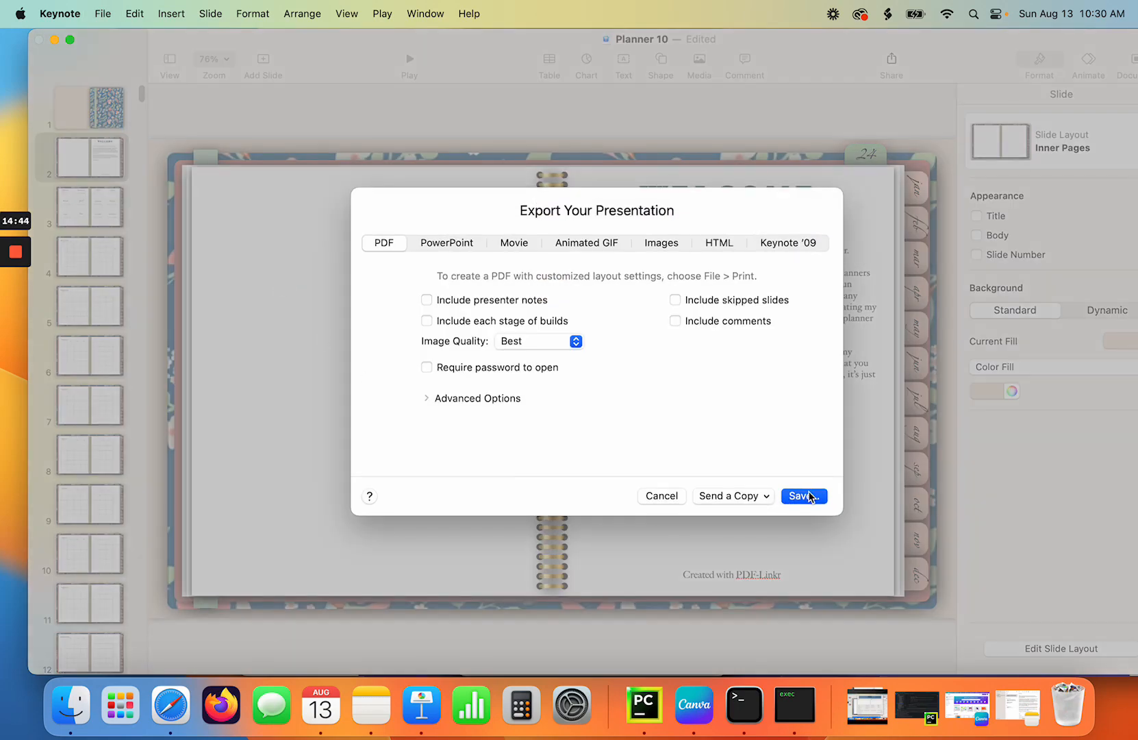
left_click(803, 495)
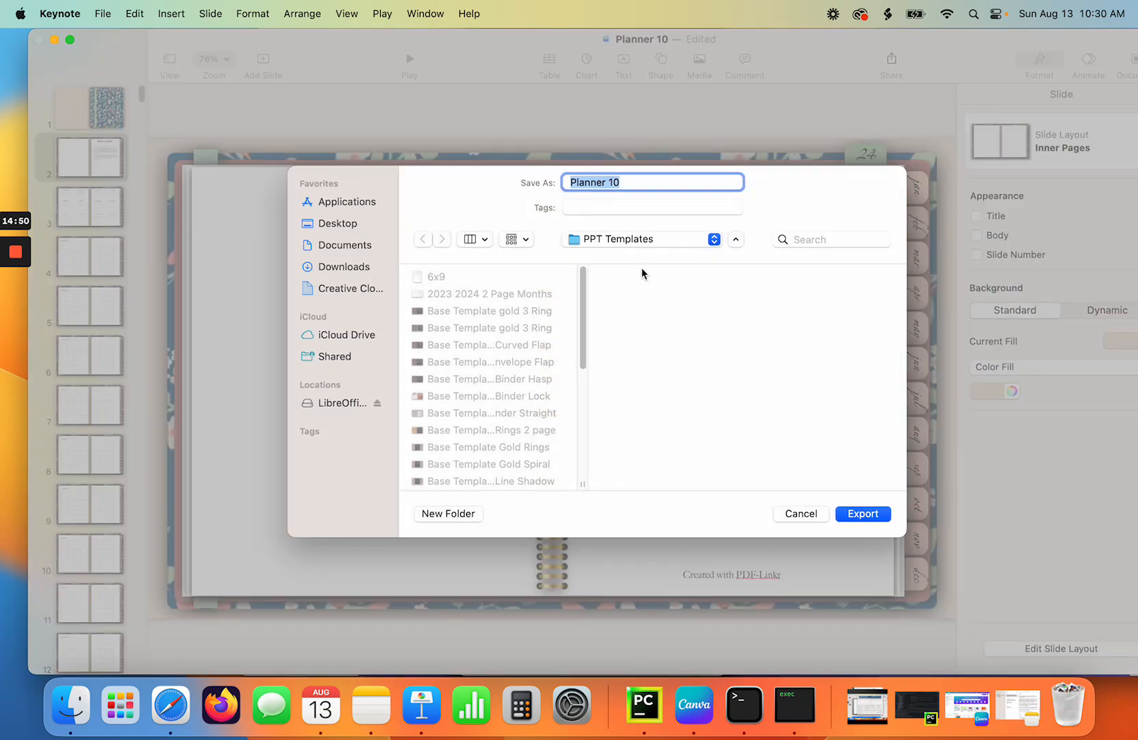
left_click(345, 229)
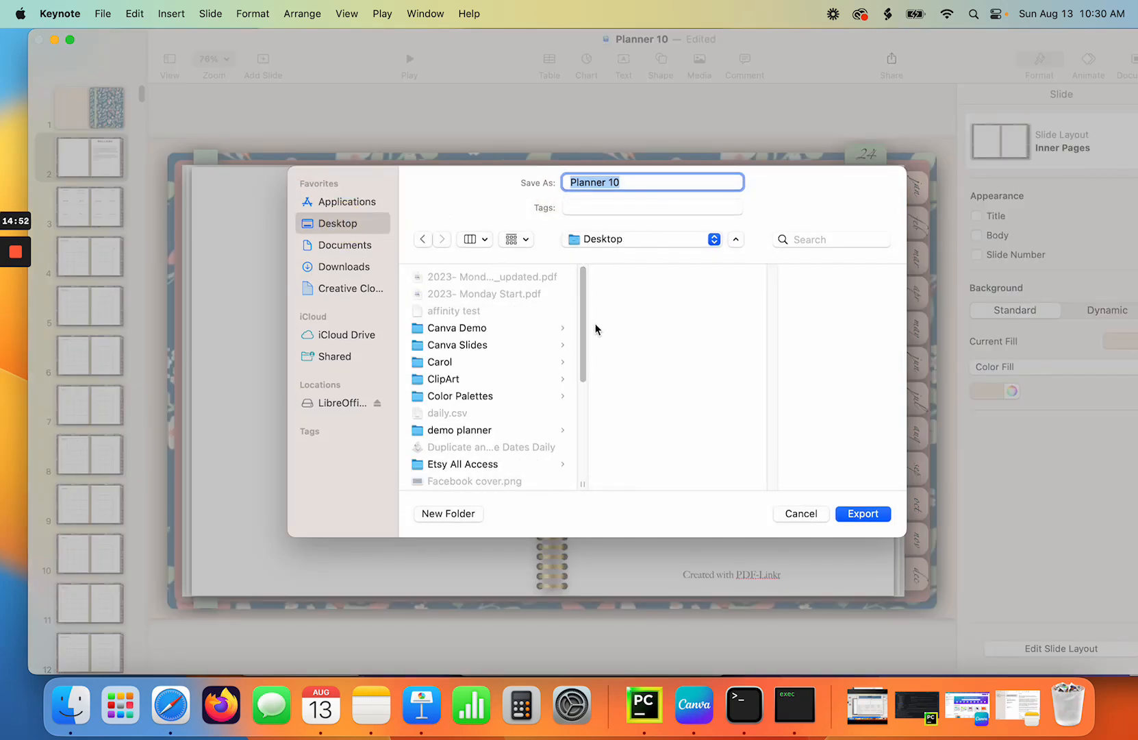
left_click_drag(583, 326, 592, 440)
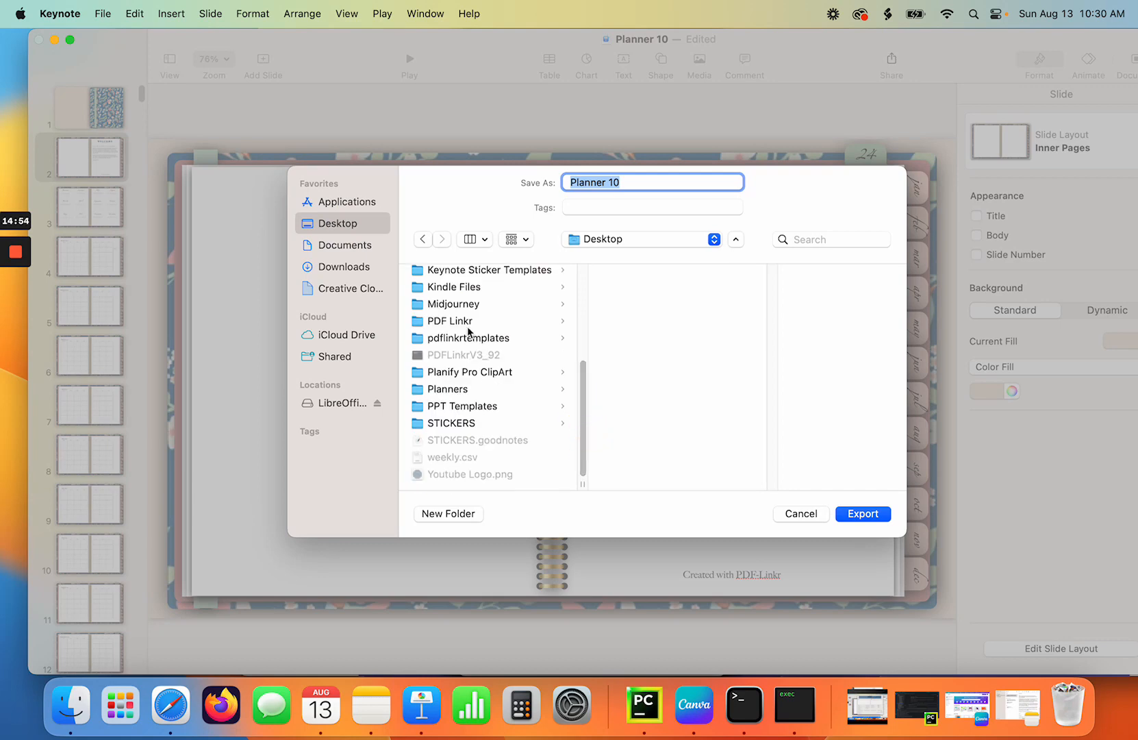
left_click(463, 390)
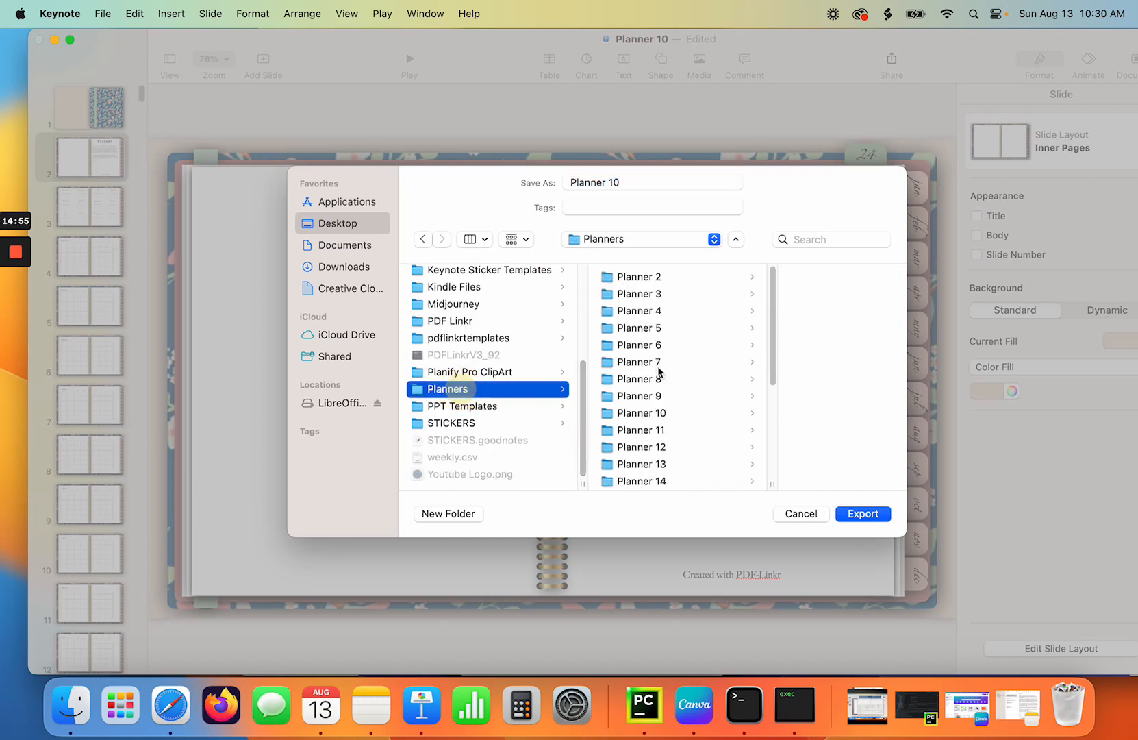
left_click(648, 413)
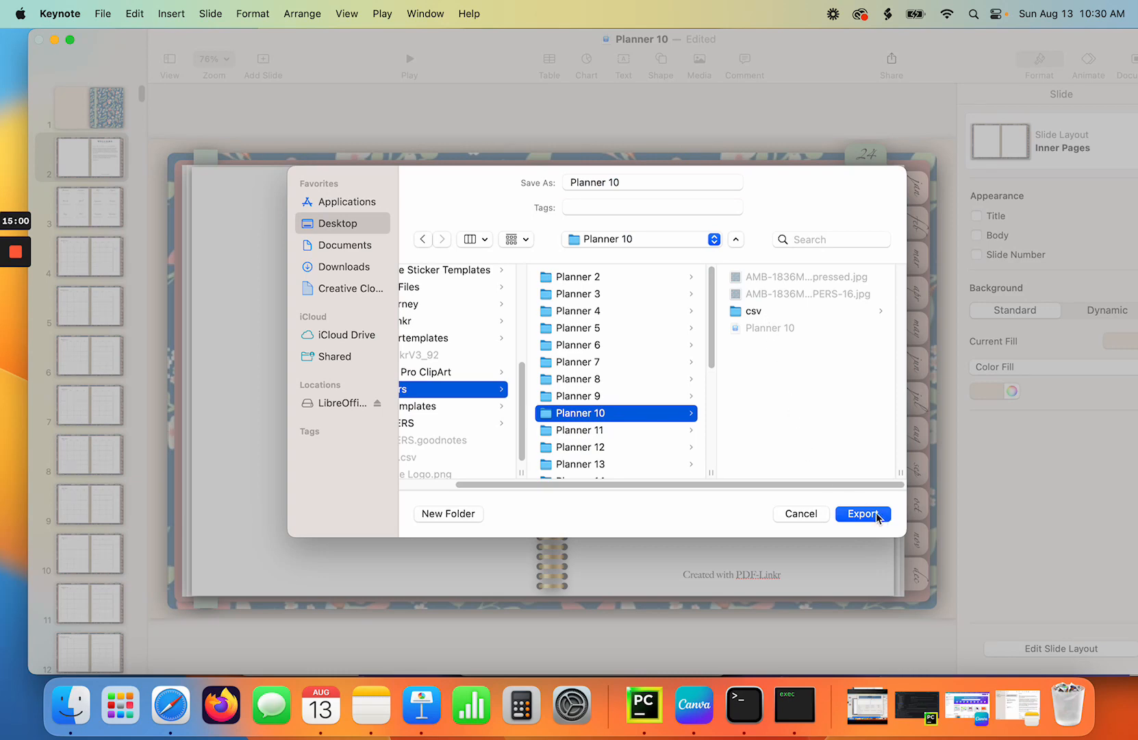
left_click(643, 183)
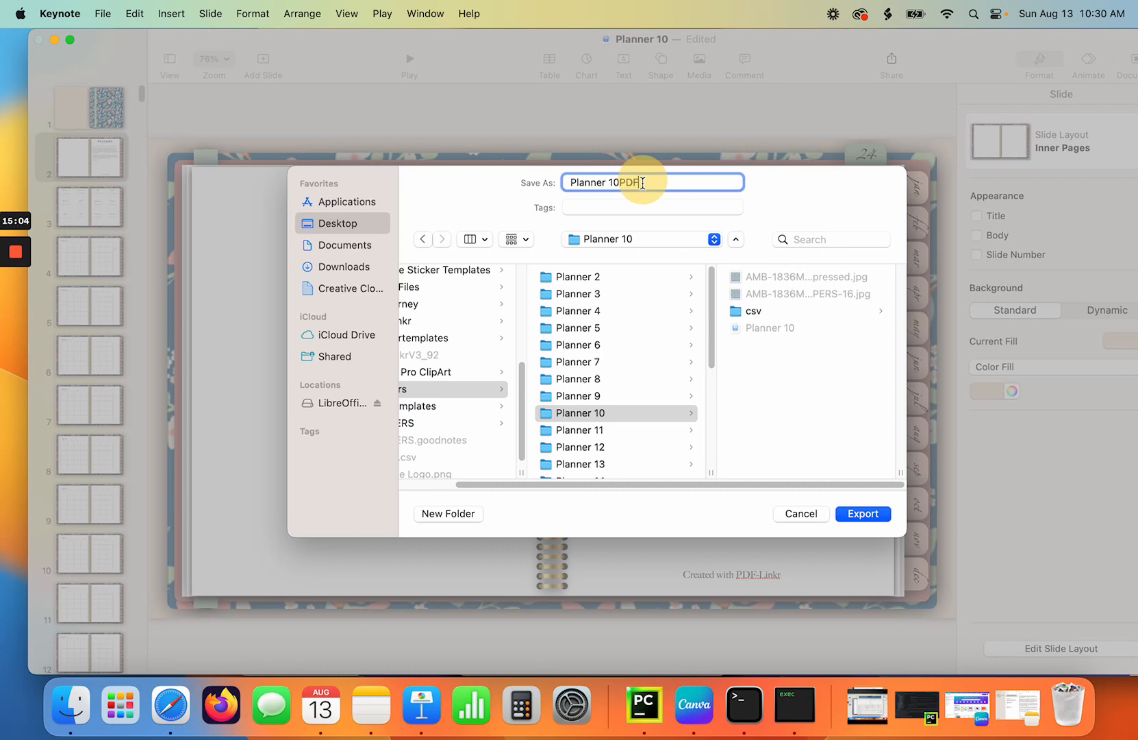
left_click(861, 514)
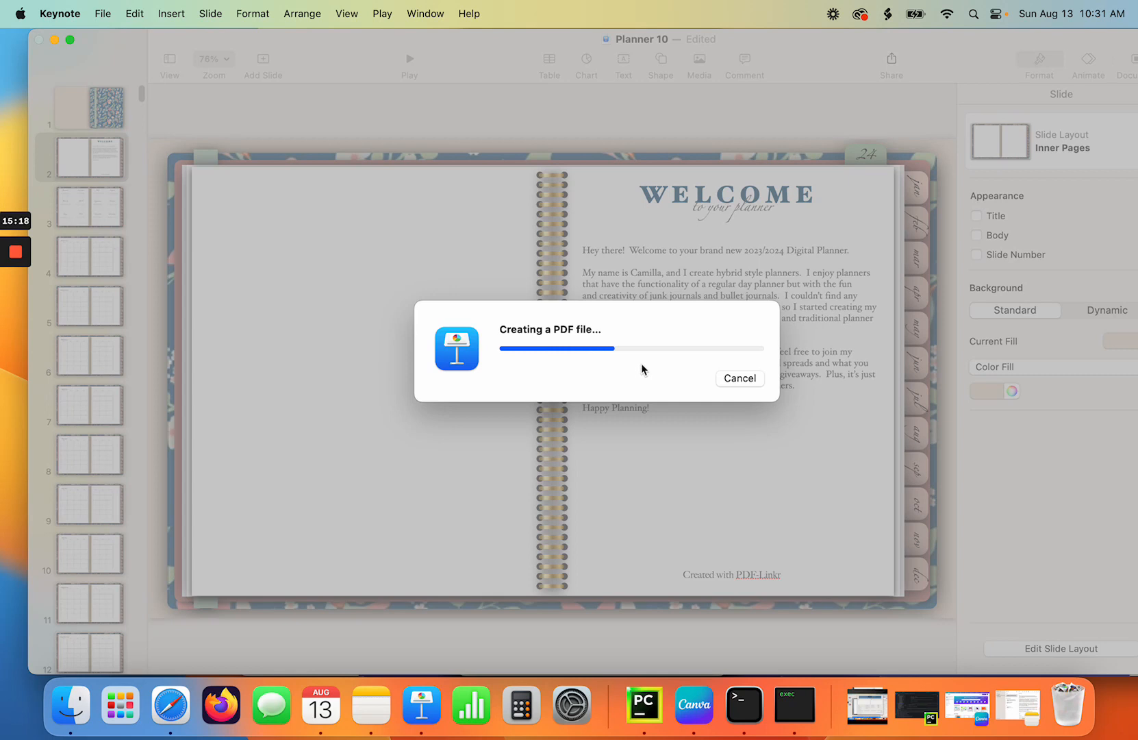
Minimize the planner presentation, then open Planner 10PDF from the Planner 10 folder in Finder and review its first pages.
mouse_move(20, 318)
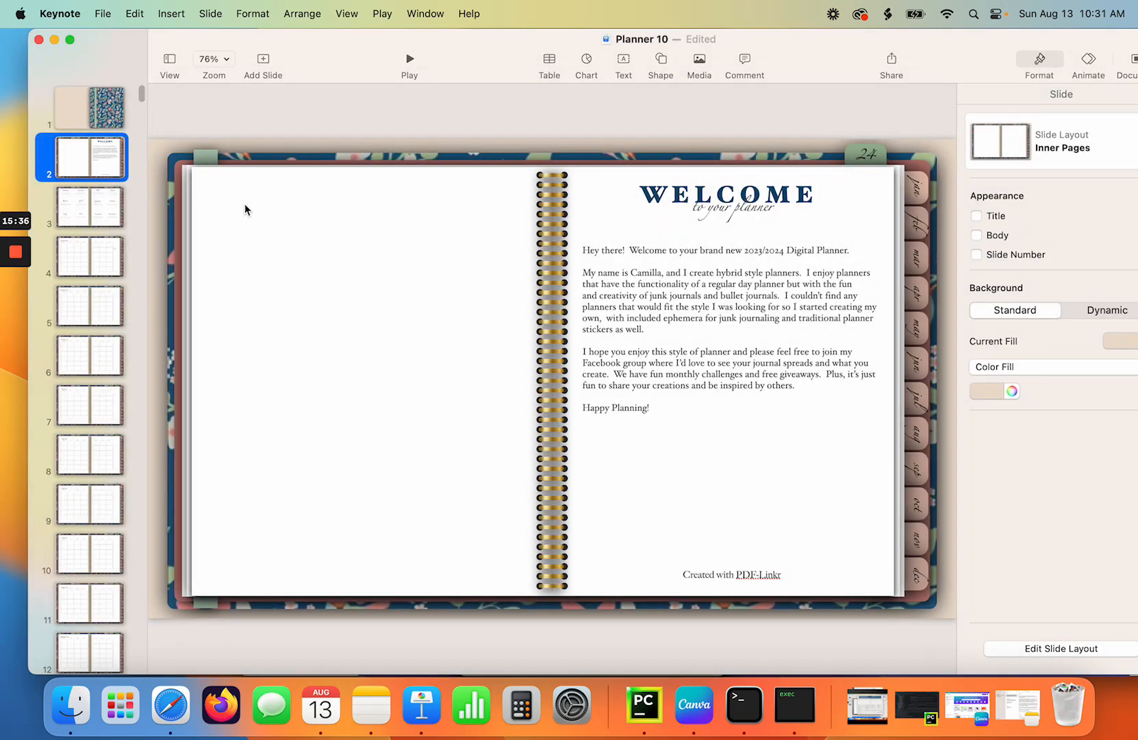
mouse_move(15, 263)
left_click(55, 41)
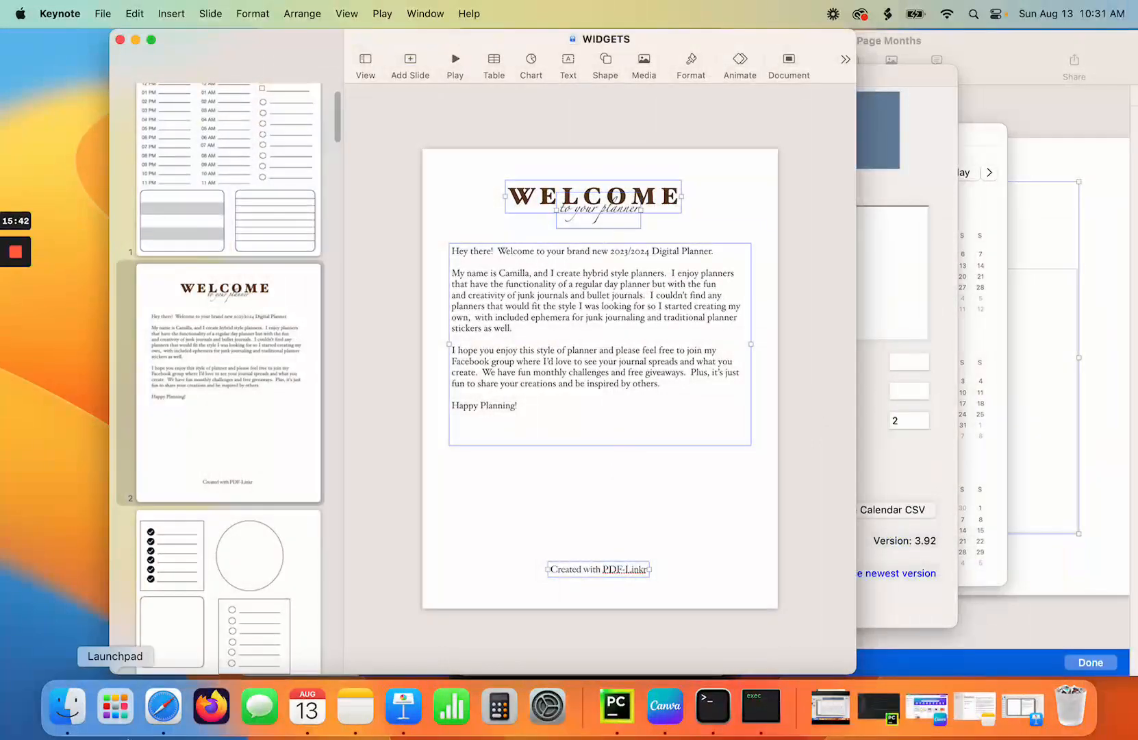
left_click(75, 717)
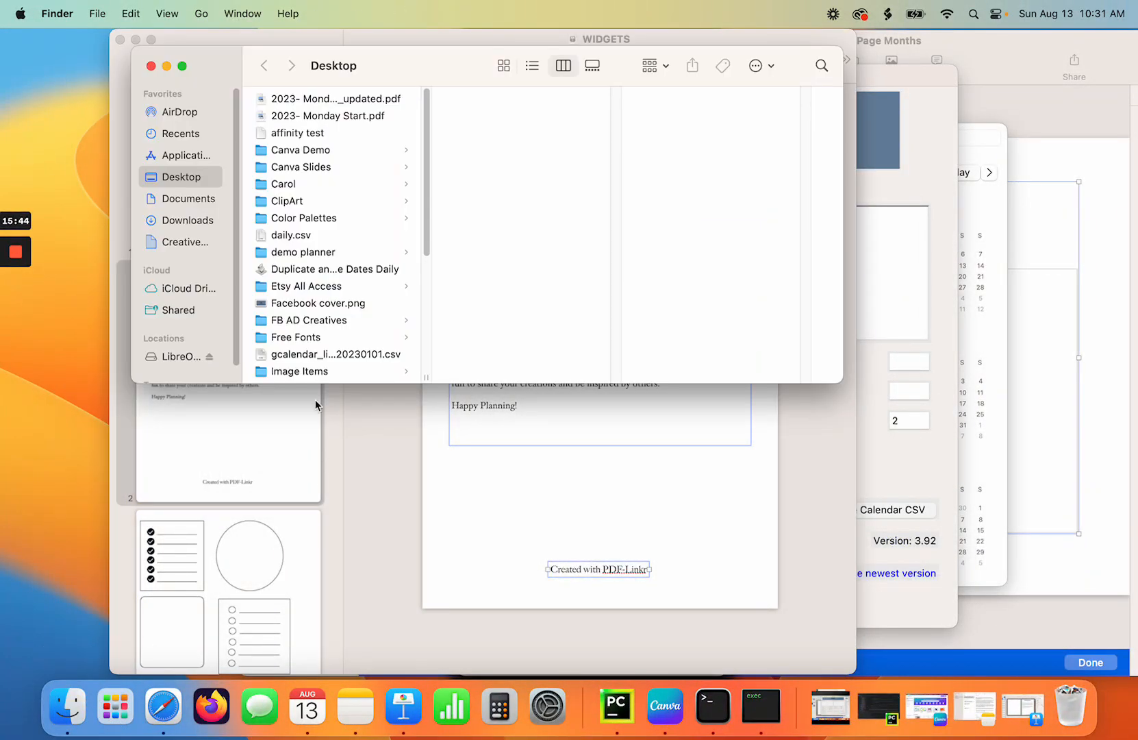
left_click_drag(428, 183, 415, 310)
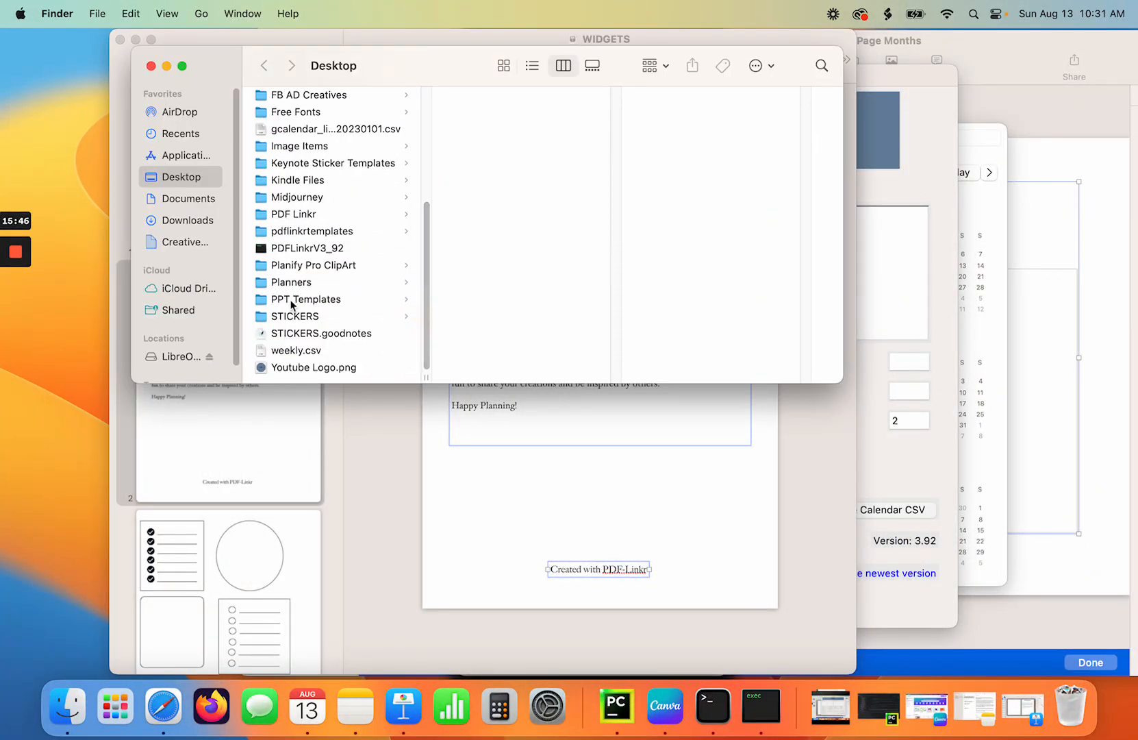
left_click(291, 281)
left_click(488, 234)
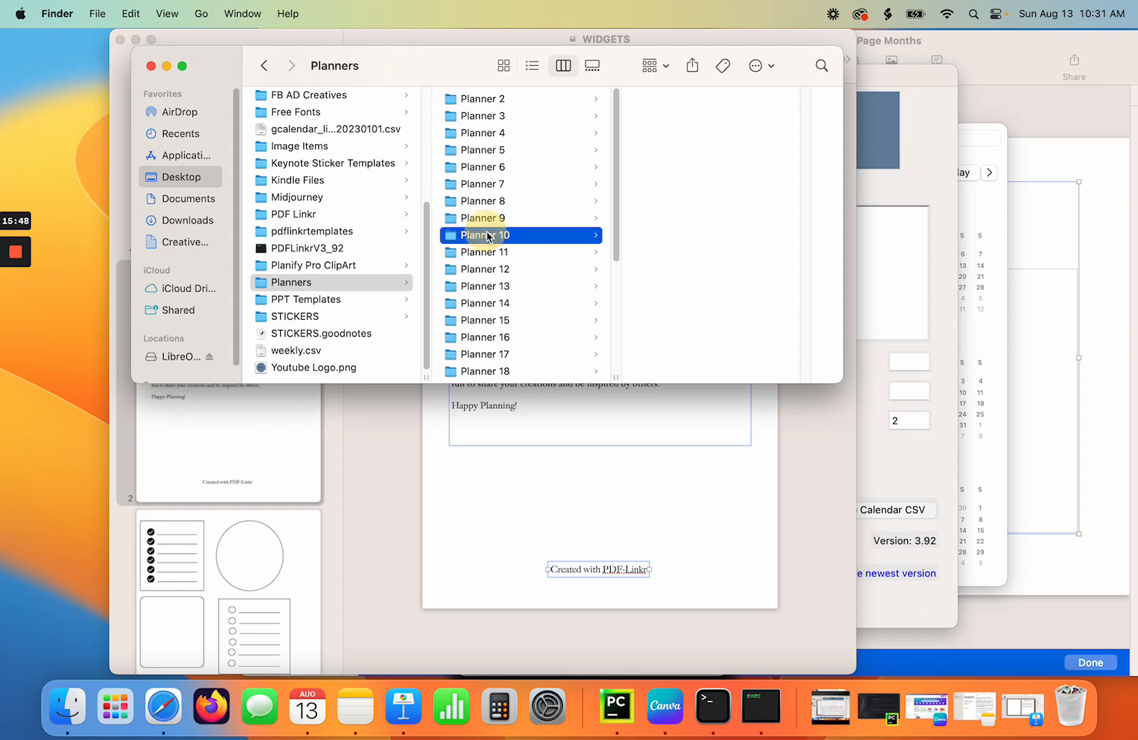
left_click(680, 168)
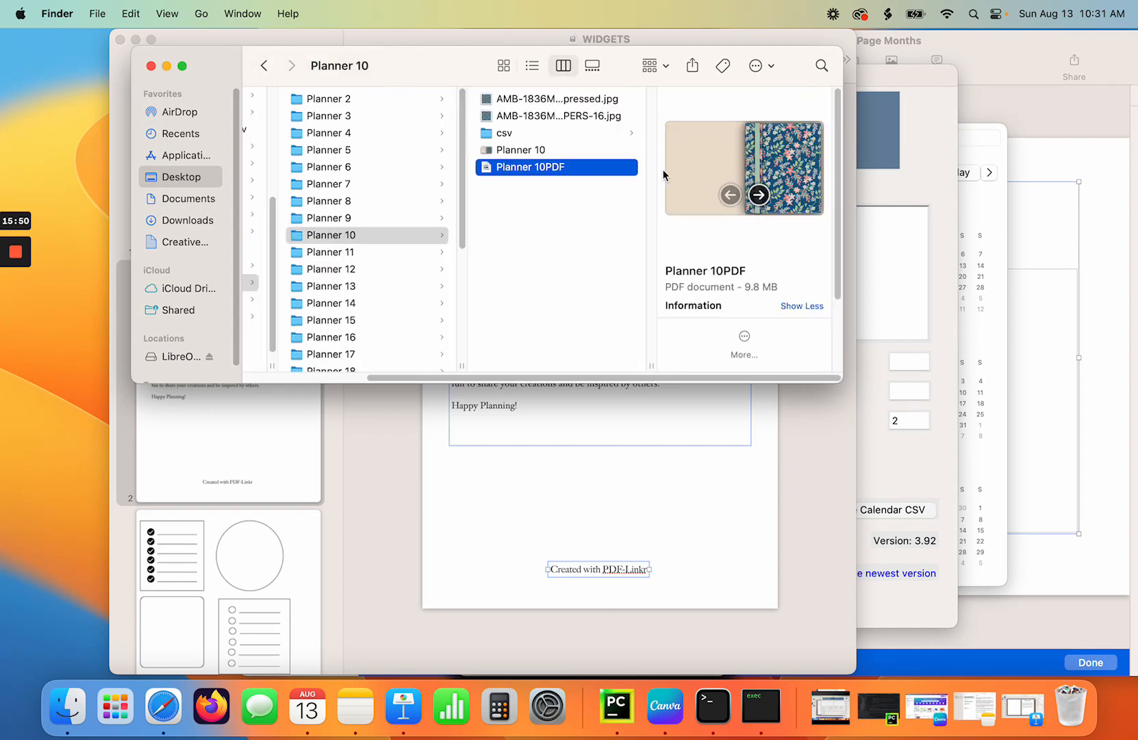
double_click(553, 168)
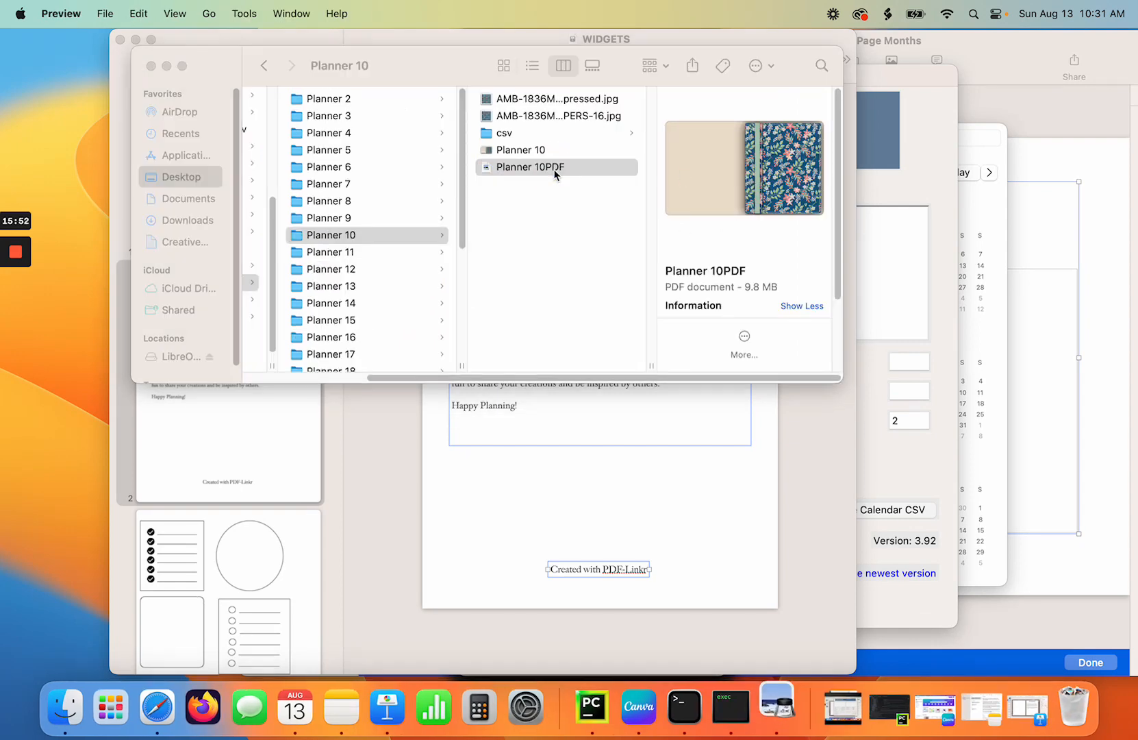
scroll(786, 325, "down", 20)
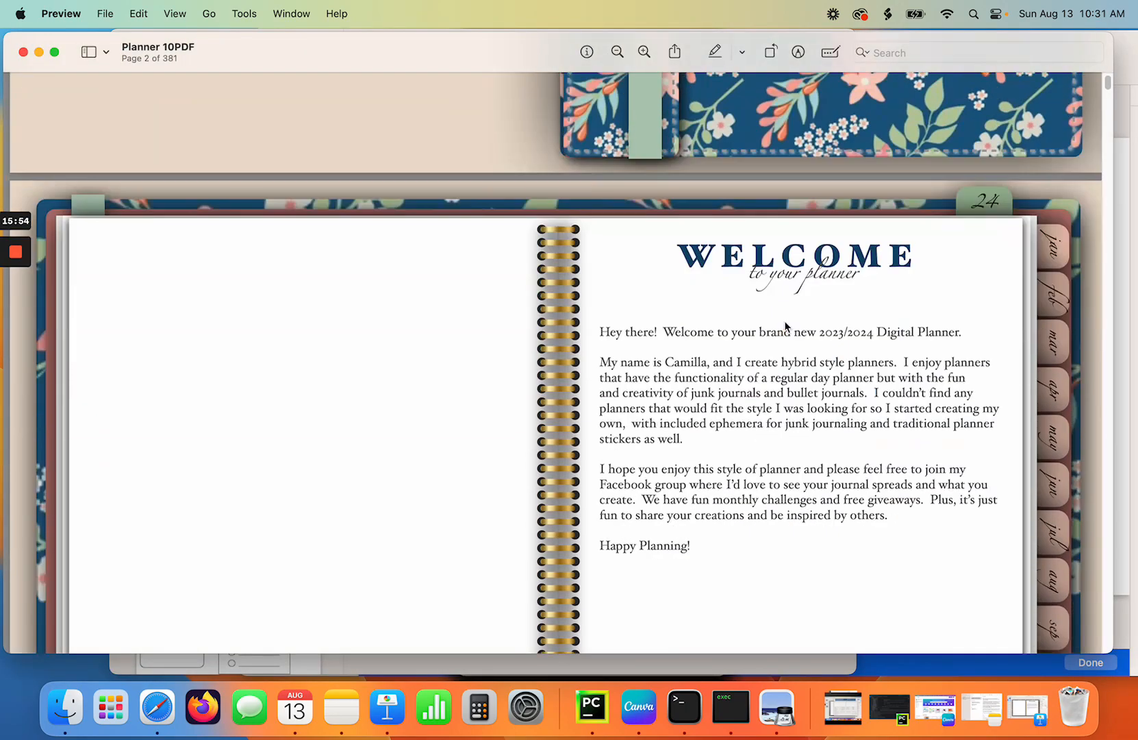
scroll(783, 319, "down", 10)
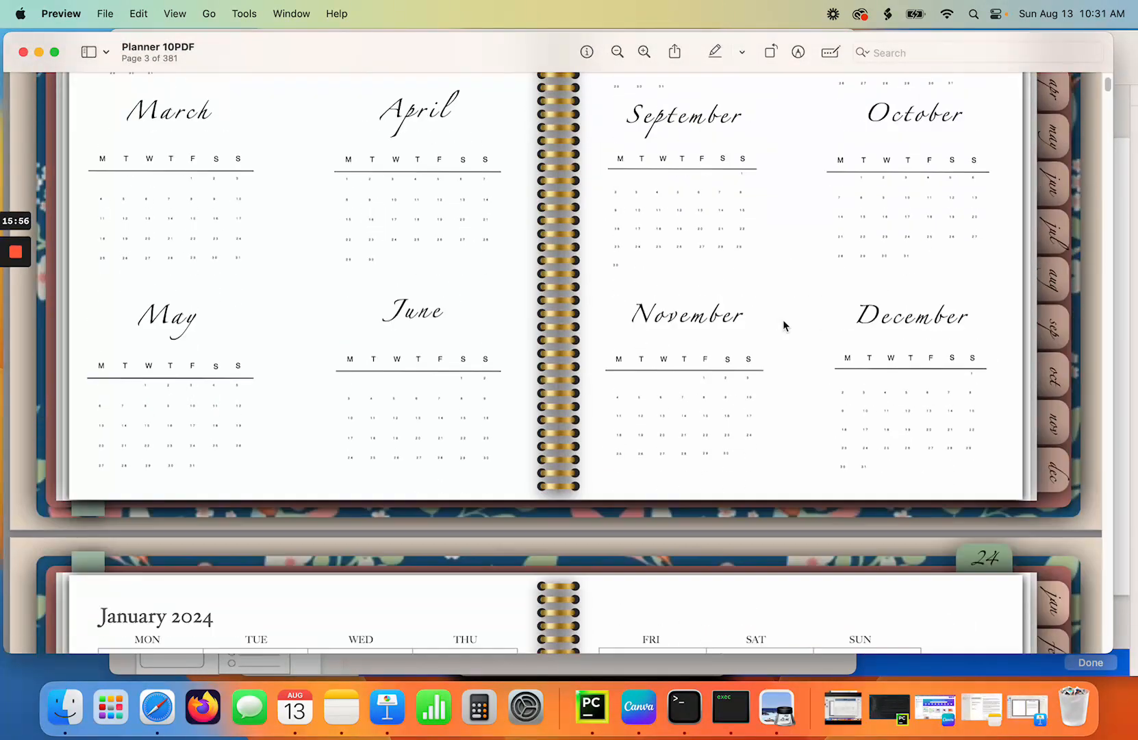
Skim further through the January daily pages of Planner 10PDF, close it, and switch to the PDFLinkr window.
left_click_drag(1107, 88, 1110, 131)
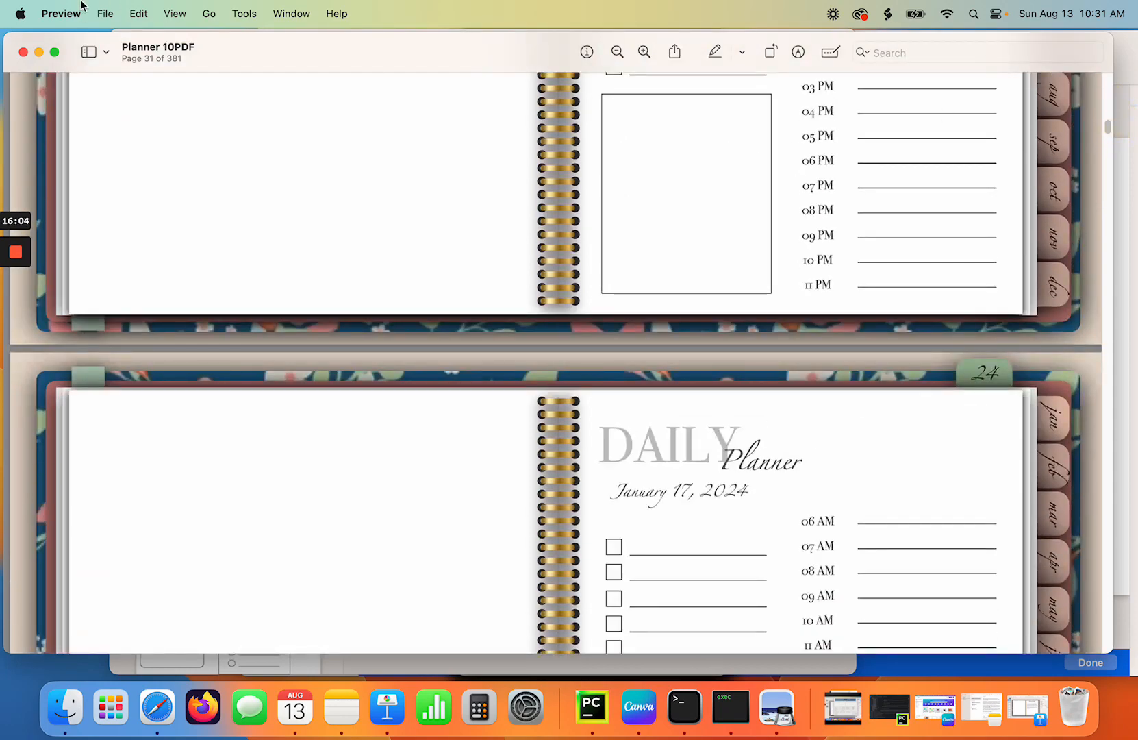
left_click(23, 53)
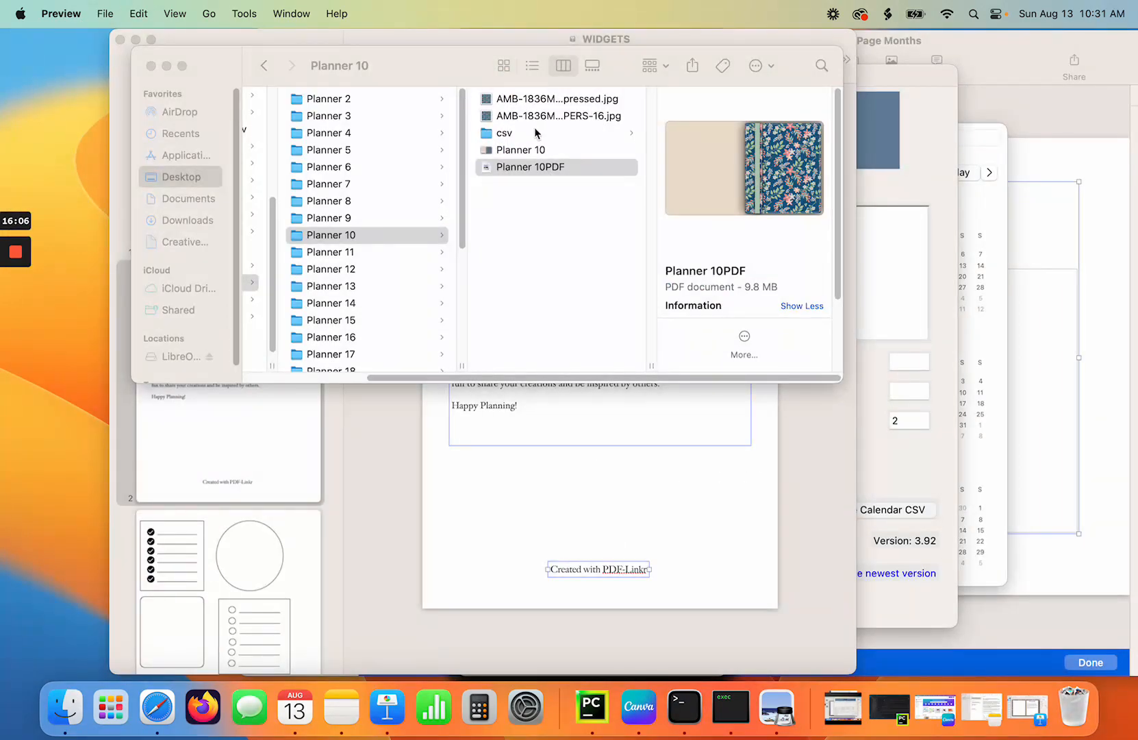
left_click(732, 709)
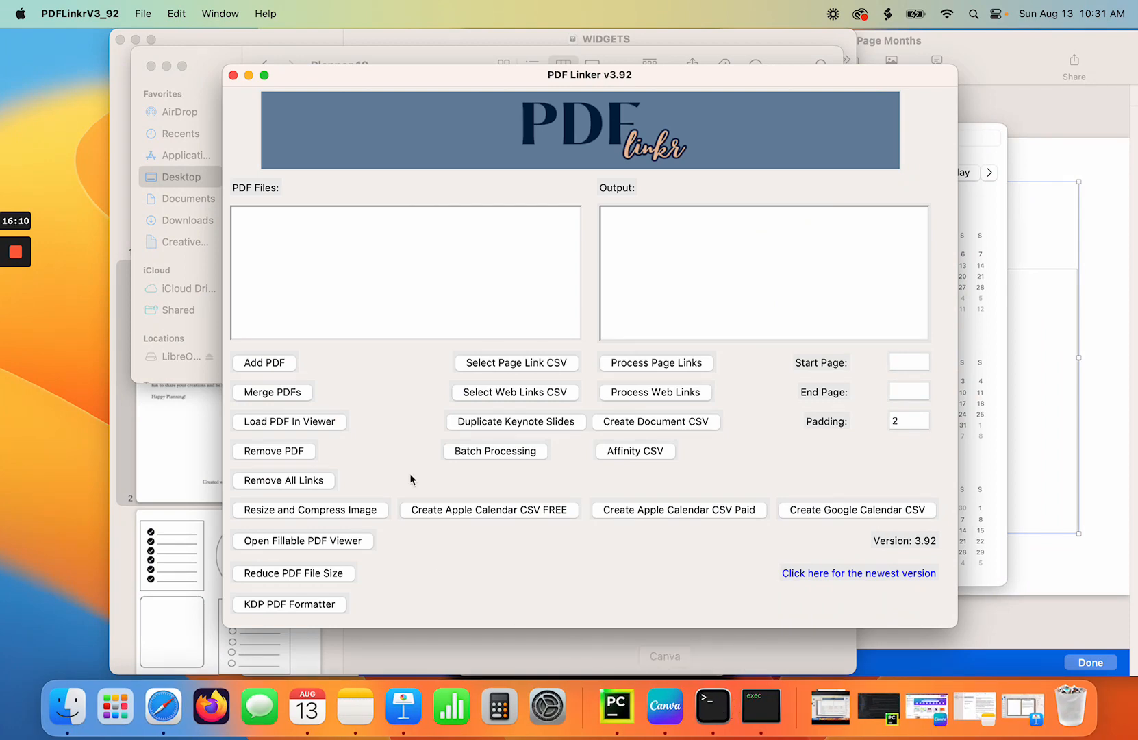
left_click_drag(529, 78, 415, 57)
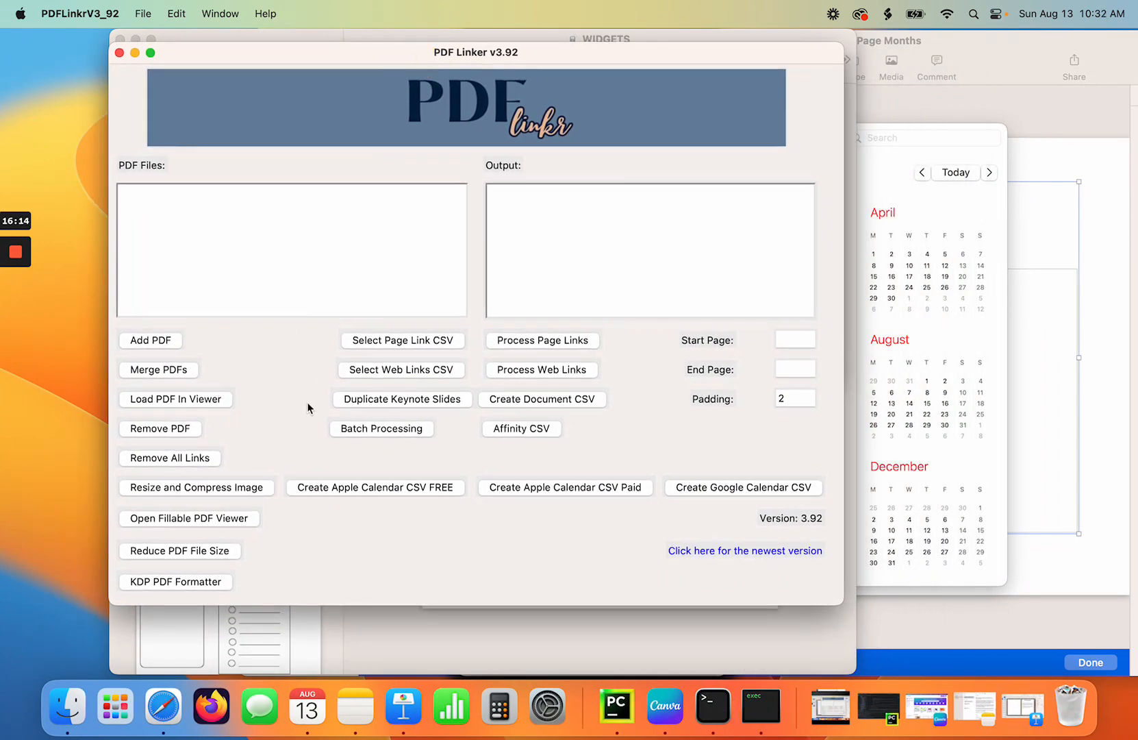
Add Planner 10PDF from the Desktop's Planners > Planner 10 folder to the list of PDF files.
left_click(150, 340)
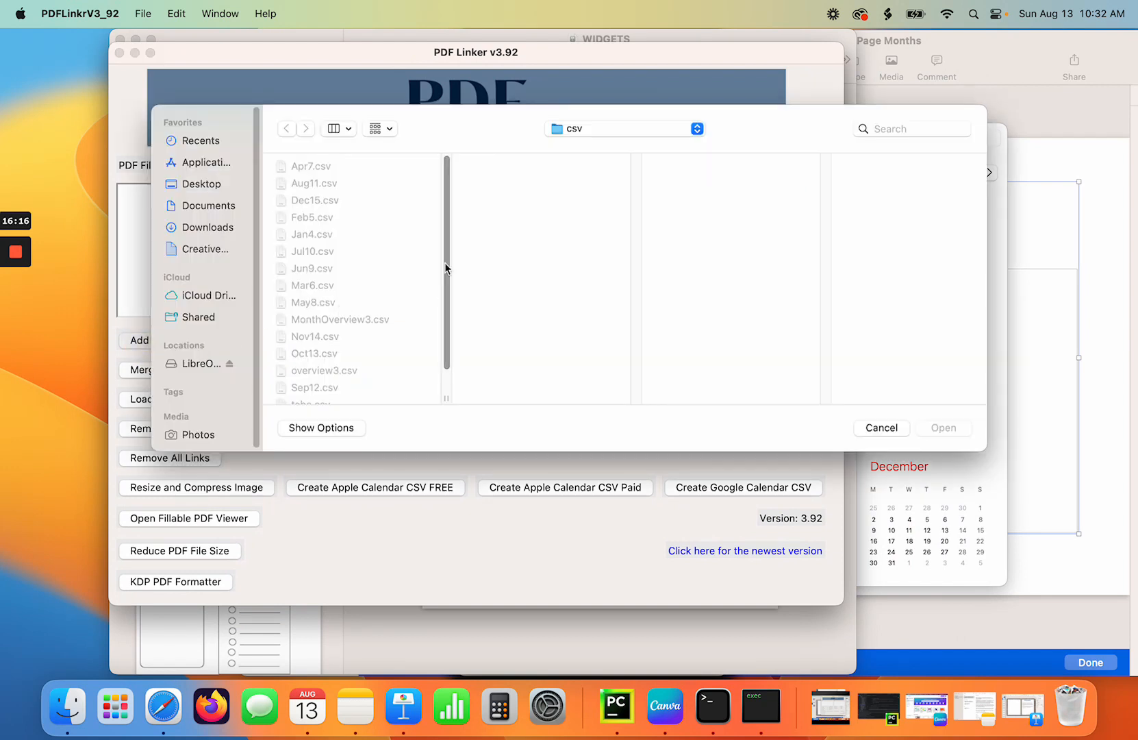
left_click(654, 136)
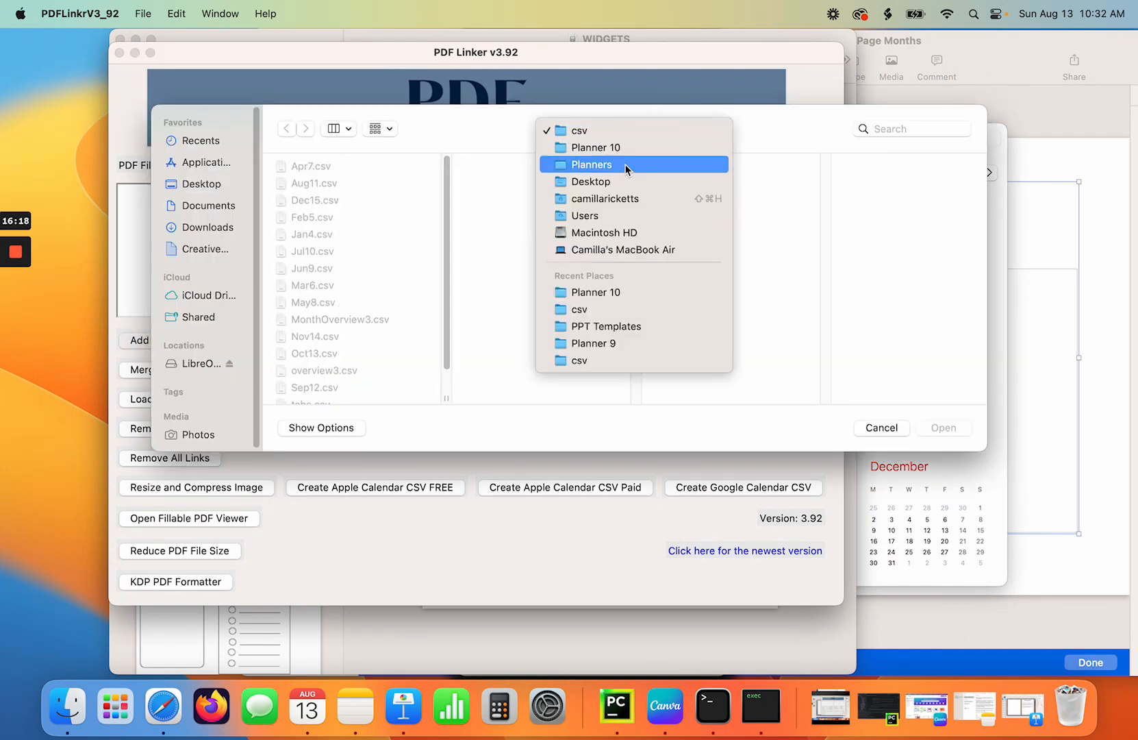
left_click(629, 158)
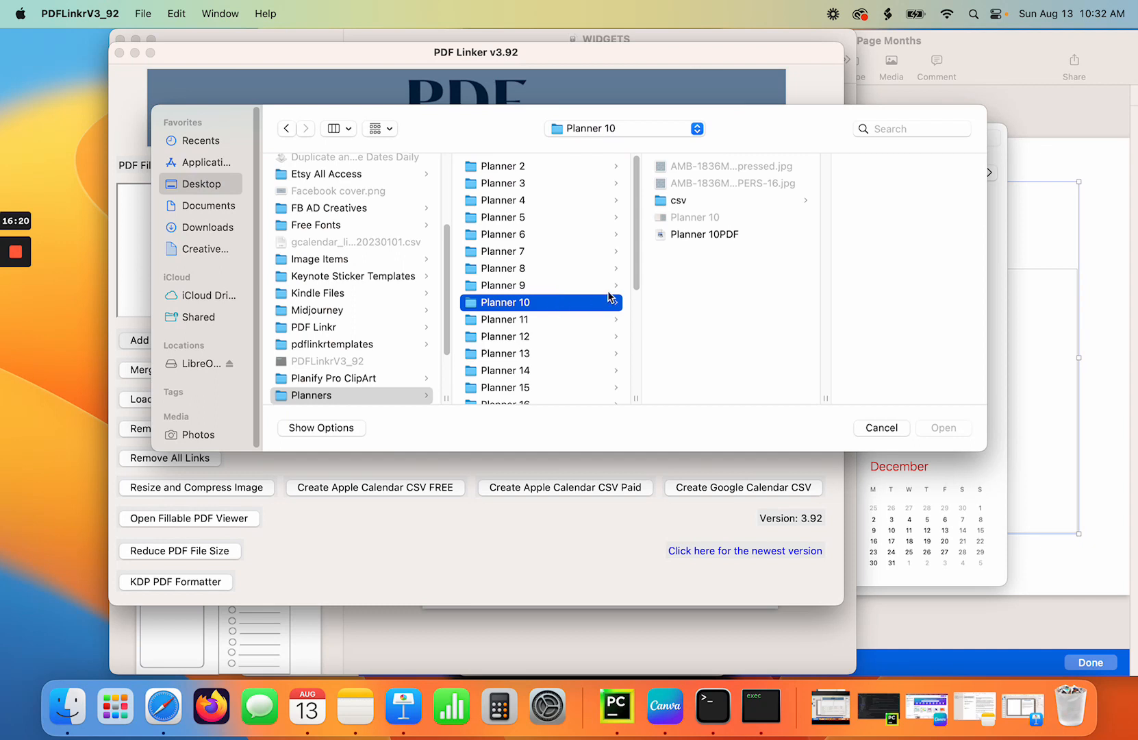
left_click(703, 235)
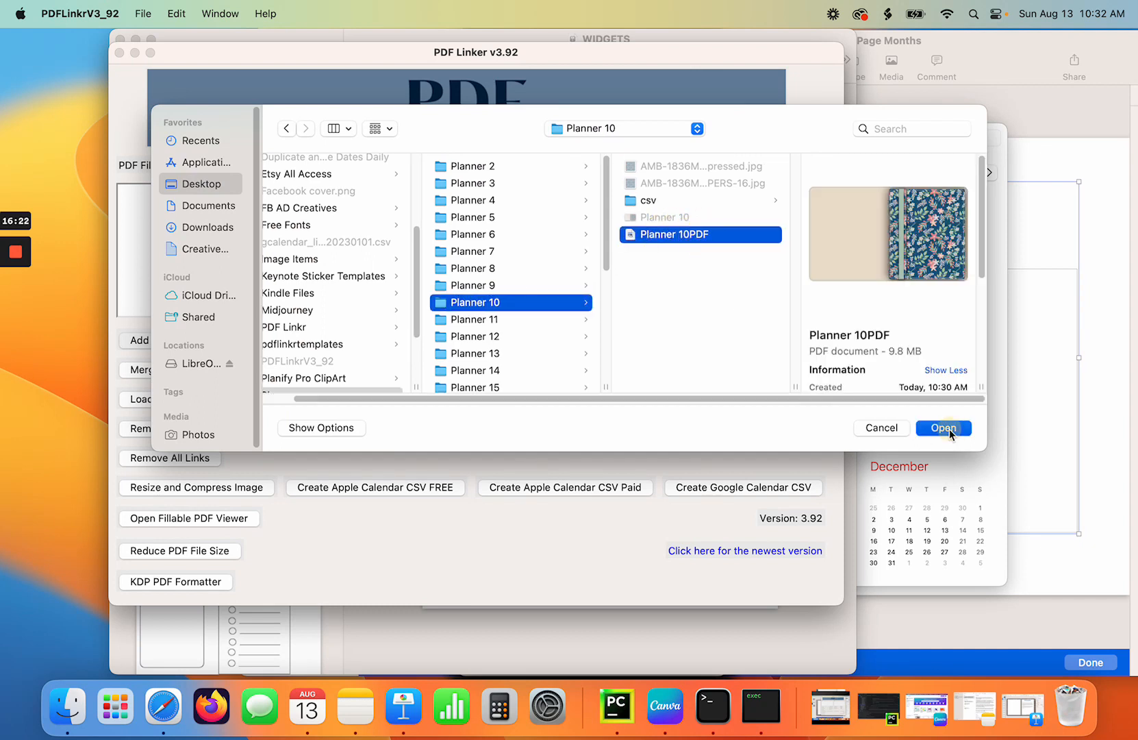
left_click(942, 428)
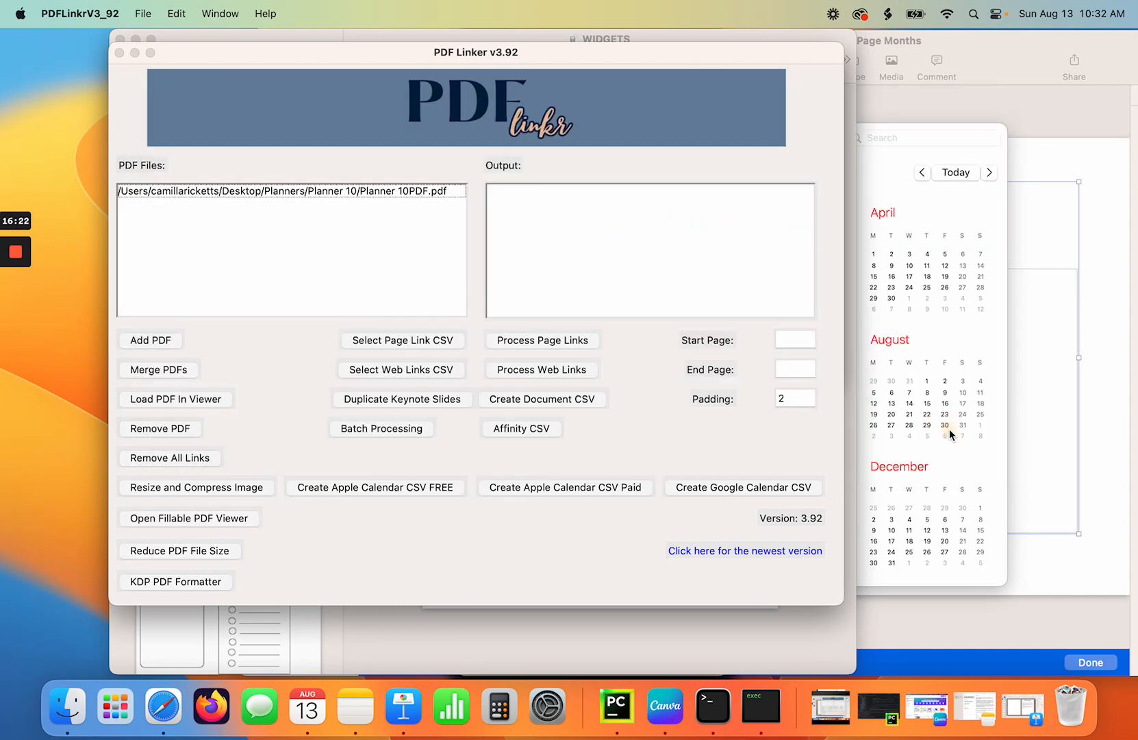
Load Planner 10PDF in the PDF Viewer and use the area around the Welcome text on page 2 as the link area.
left_click(390, 193)
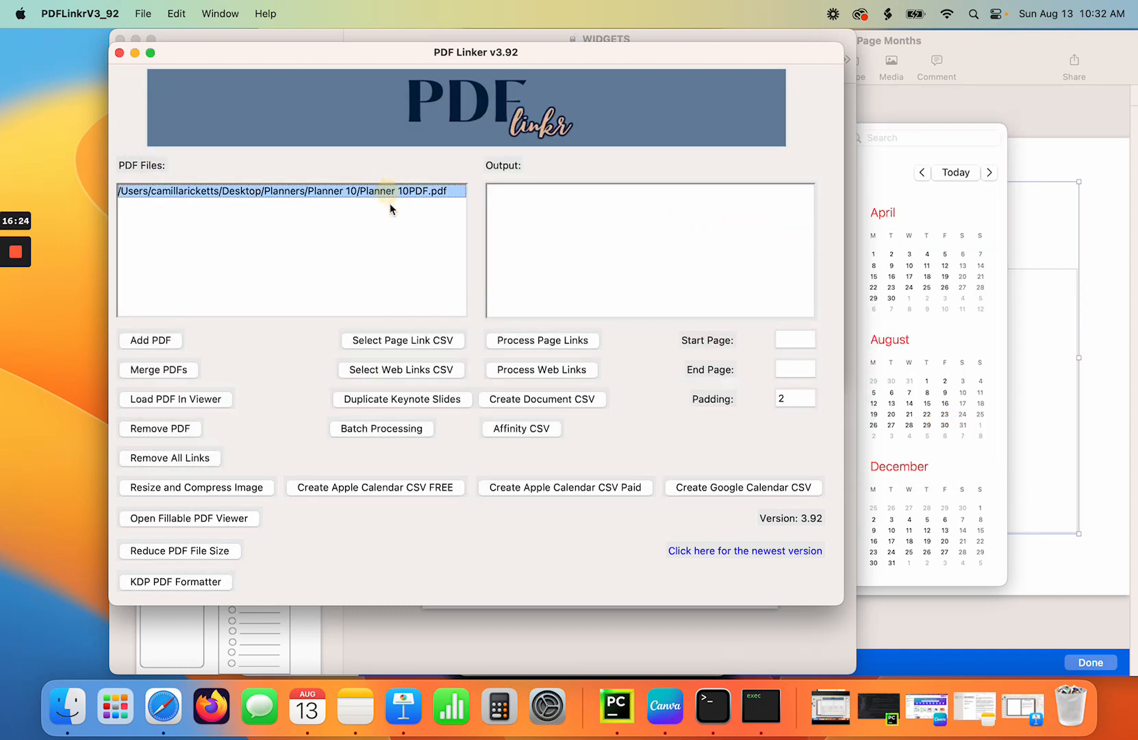
left_click(185, 403)
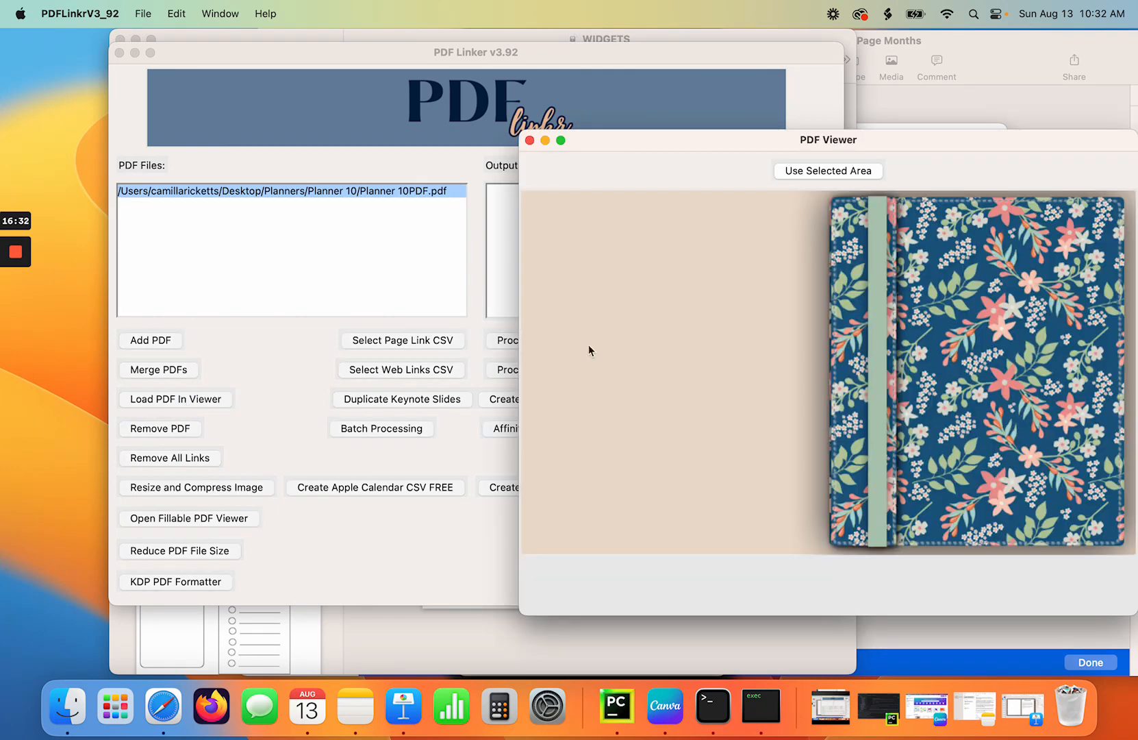
left_click_drag(920, 142, 476, 86)
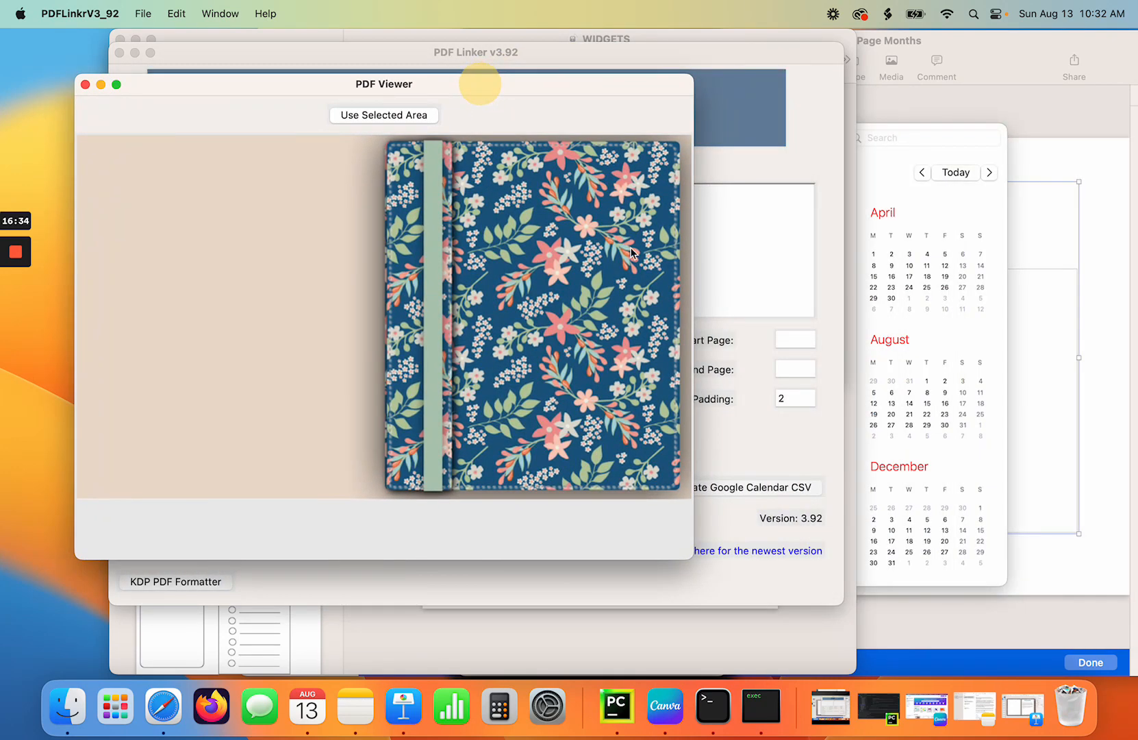
left_click_drag(695, 296, 1086, 296)
left_click(956, 347)
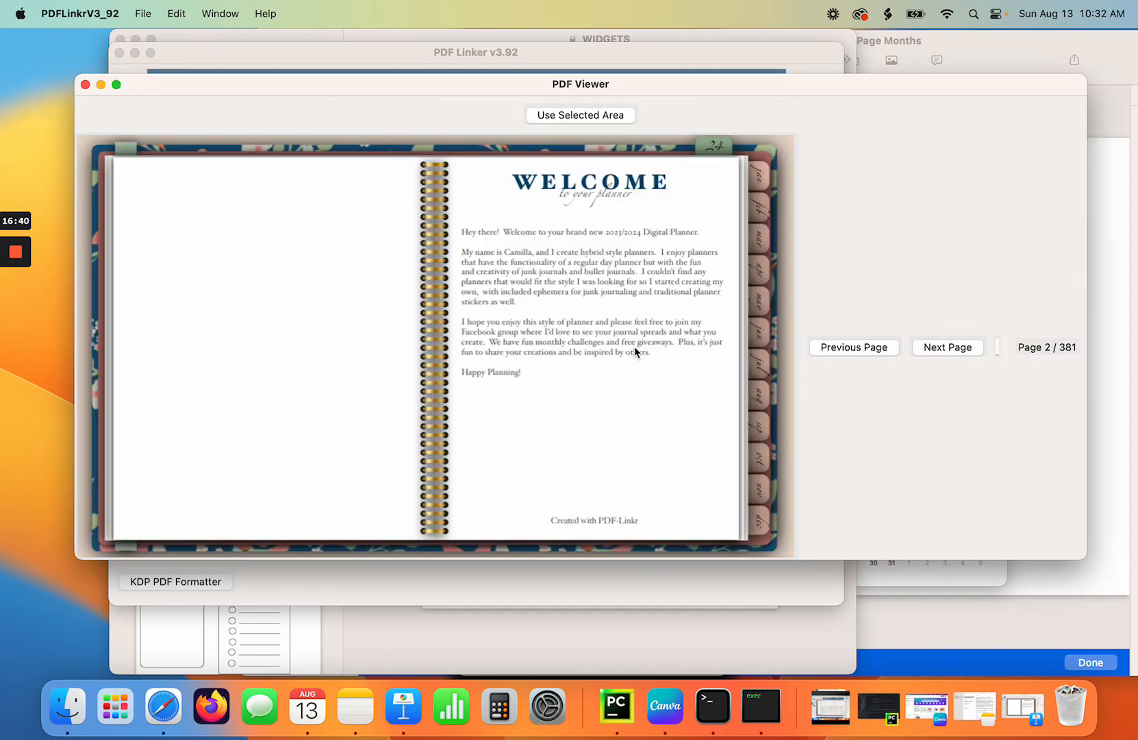
left_click_drag(456, 215, 738, 414)
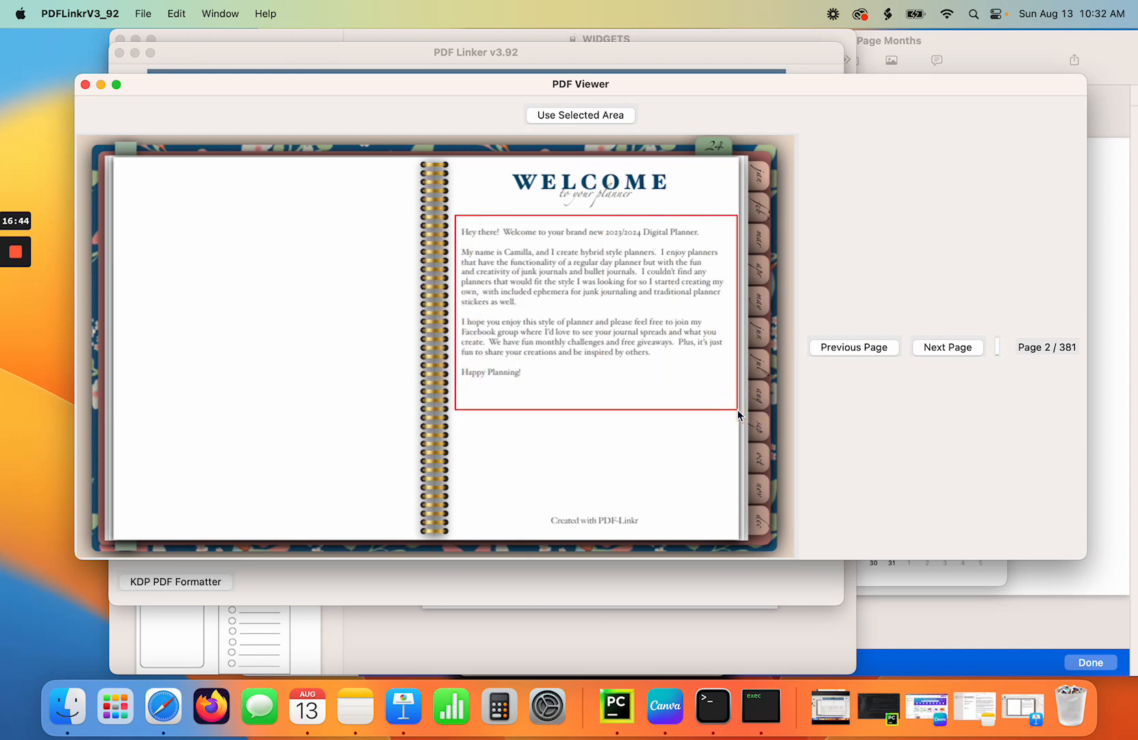
left_click(583, 114)
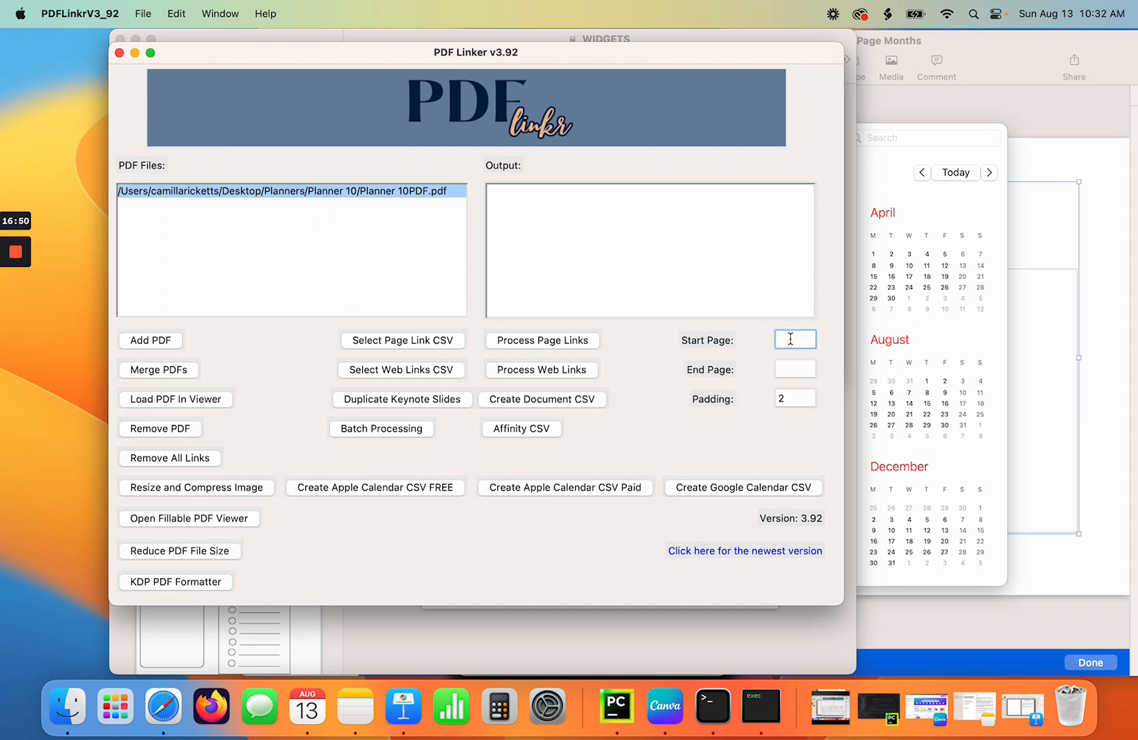
Limit the link processing to page 2 by setting both the start page and end page to 2.
type("2")
left_click(791, 367)
type("2")
Choose Welcom2.csv from the csv folder as the page link CSV and try to process the page links.
left_click(441, 342)
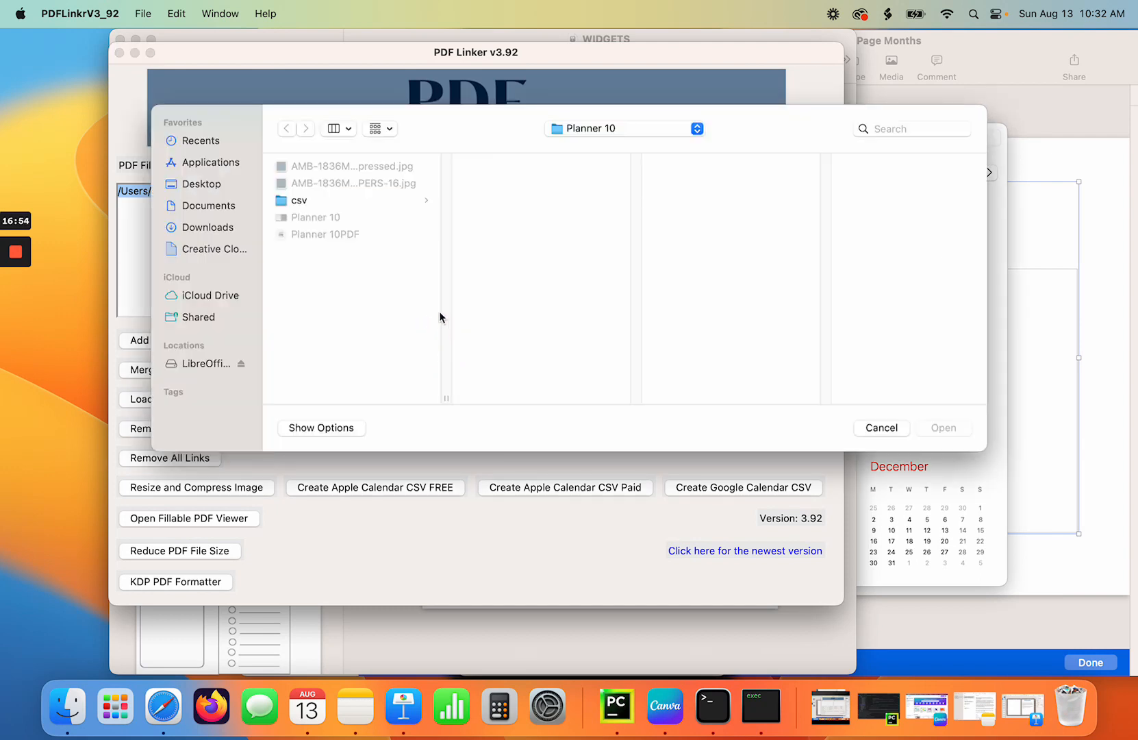
left_click(320, 200)
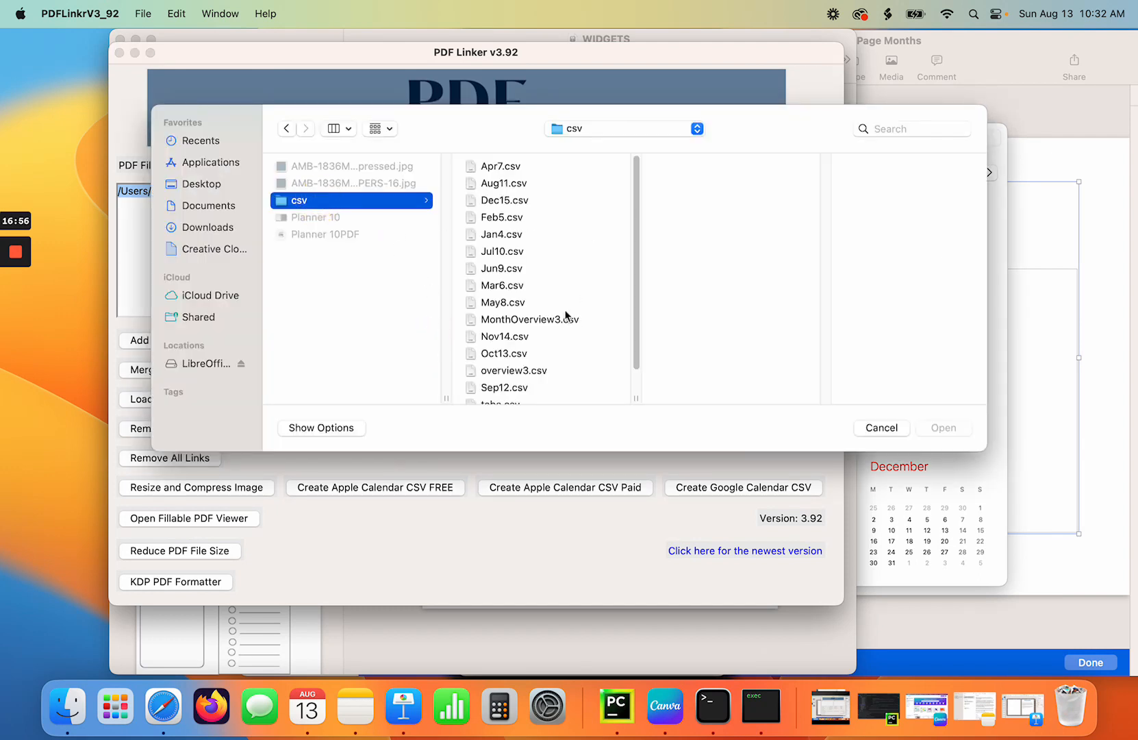
scroll(584, 305, "down", 2)
left_click(522, 385)
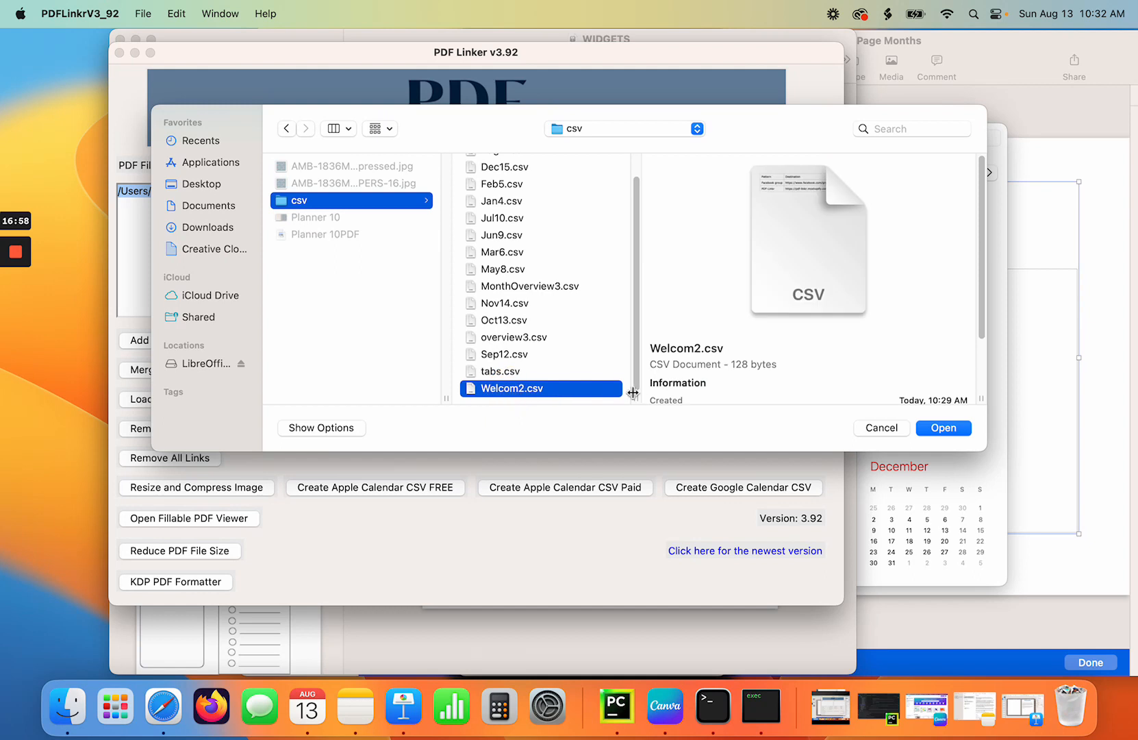
left_click(942, 428)
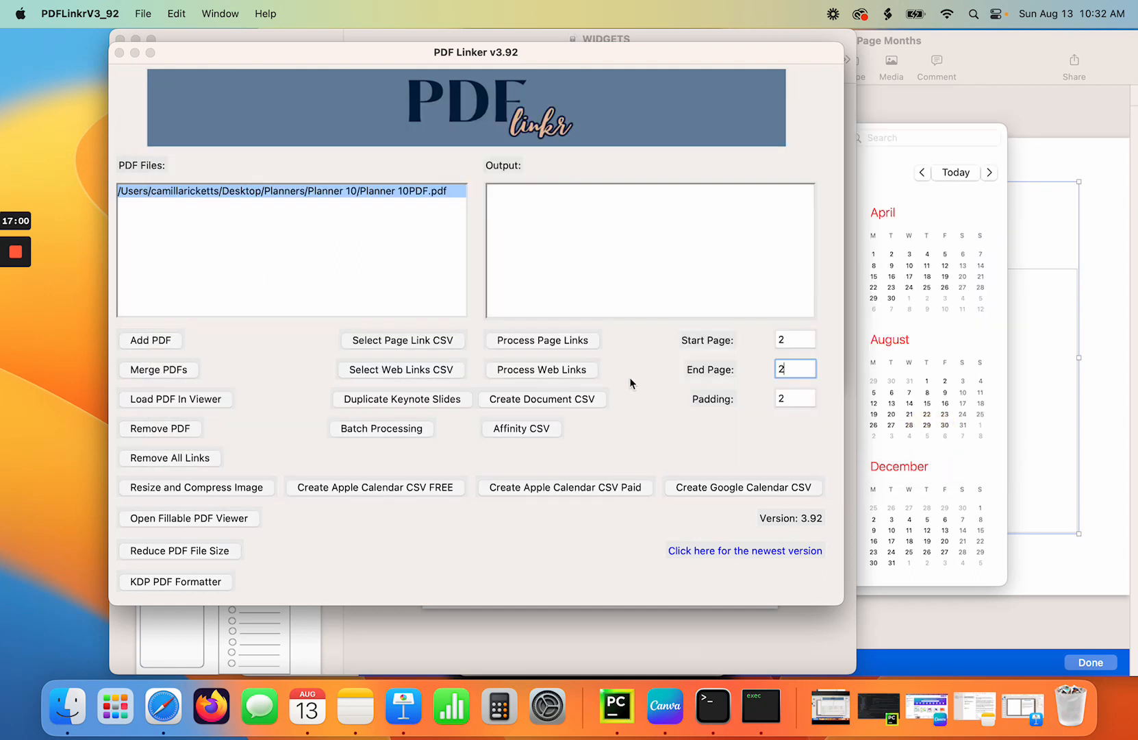
left_click(555, 343)
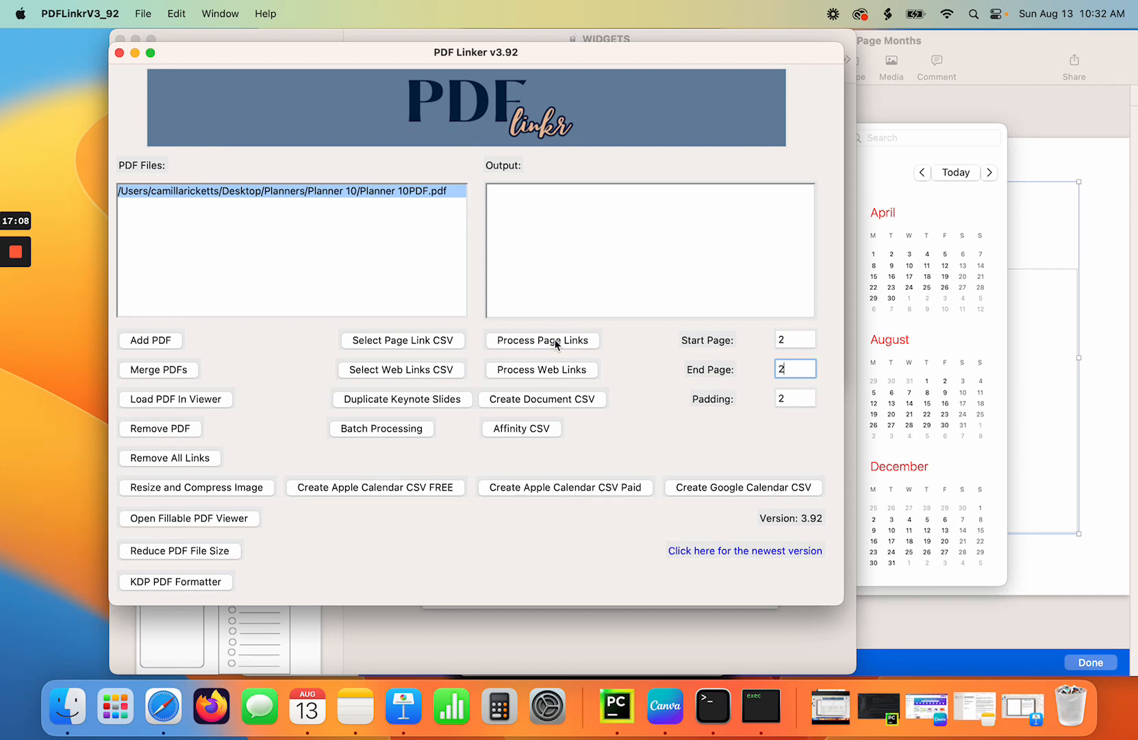
left_click_drag(395, 55, 445, 31)
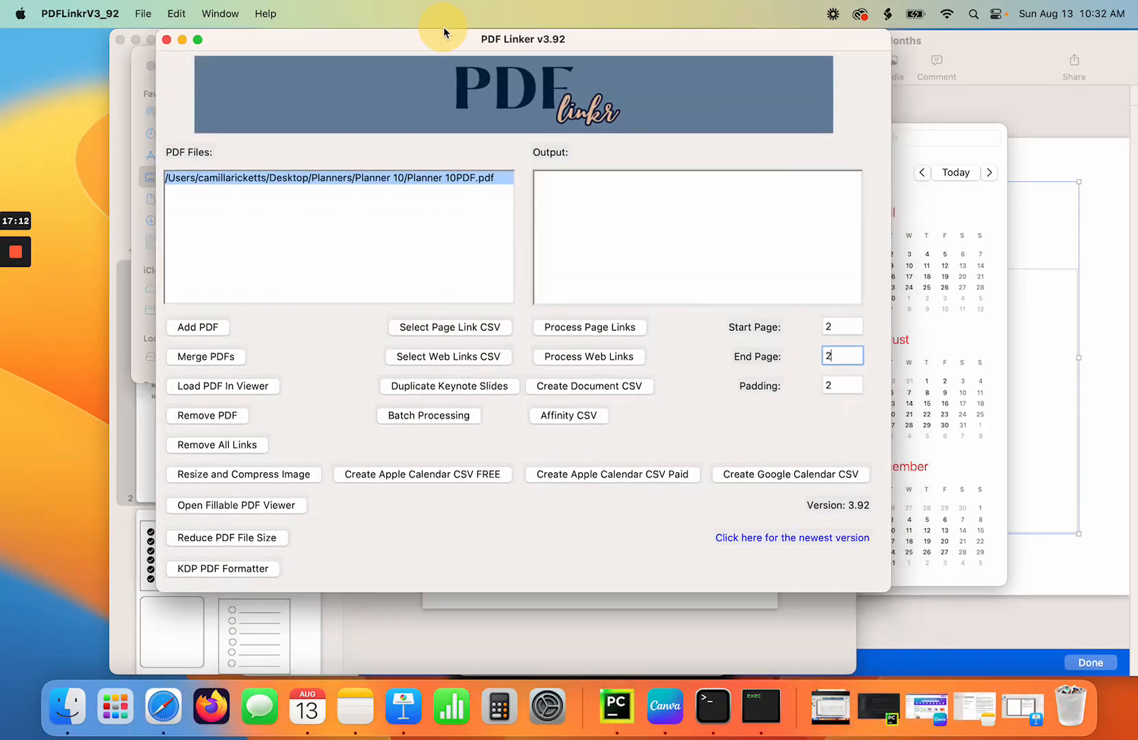
left_click(568, 328)
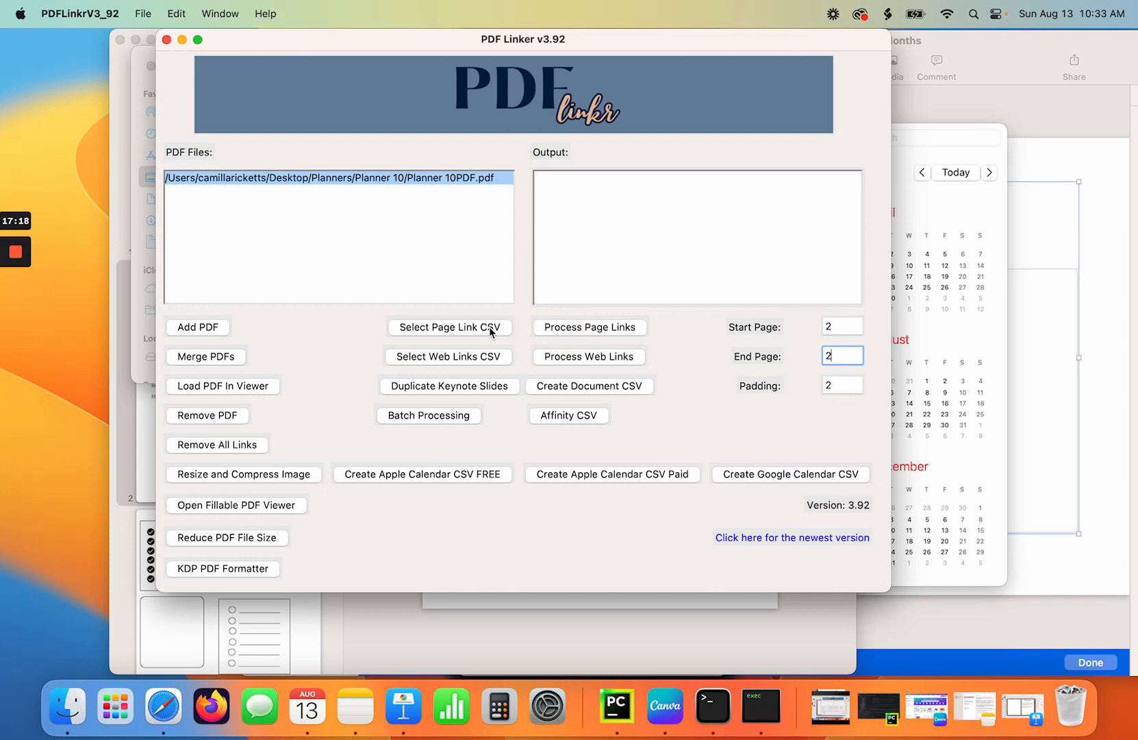
Minimize the Finder, WIDGETS, Calendar, and 2023 2024 2 Page Months windows behind PDFLinkr.
left_click(68, 706)
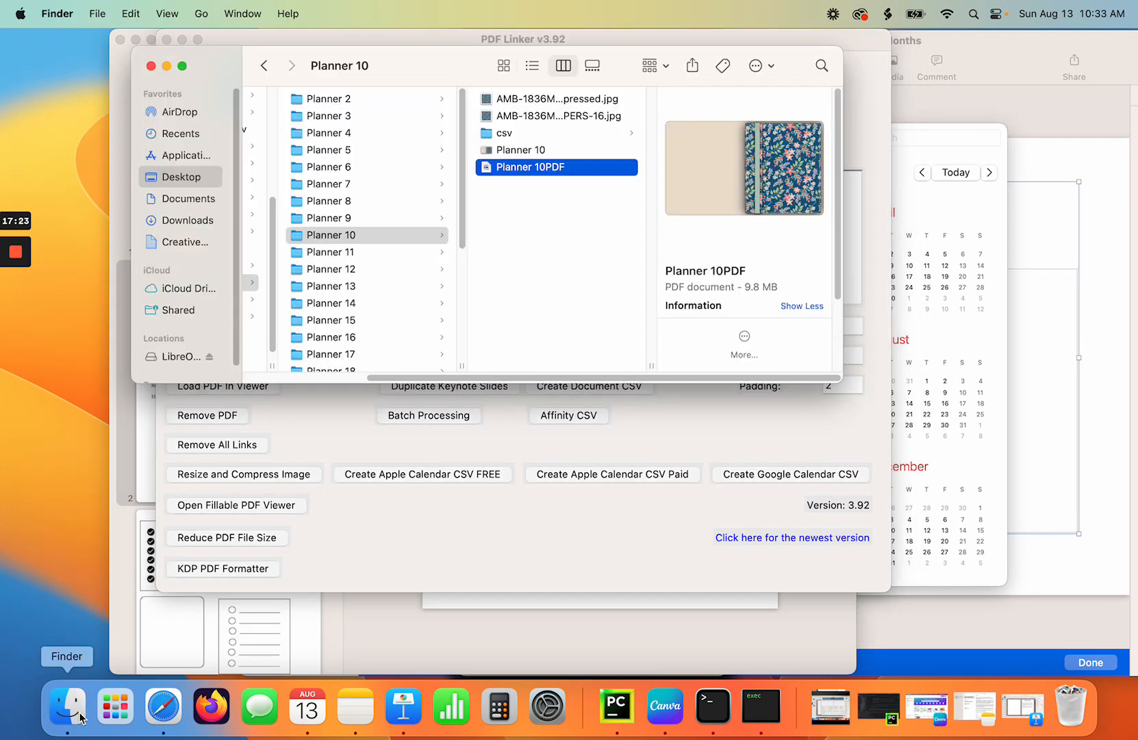
left_click(762, 702)
left_click_drag(429, 40, 382, 230)
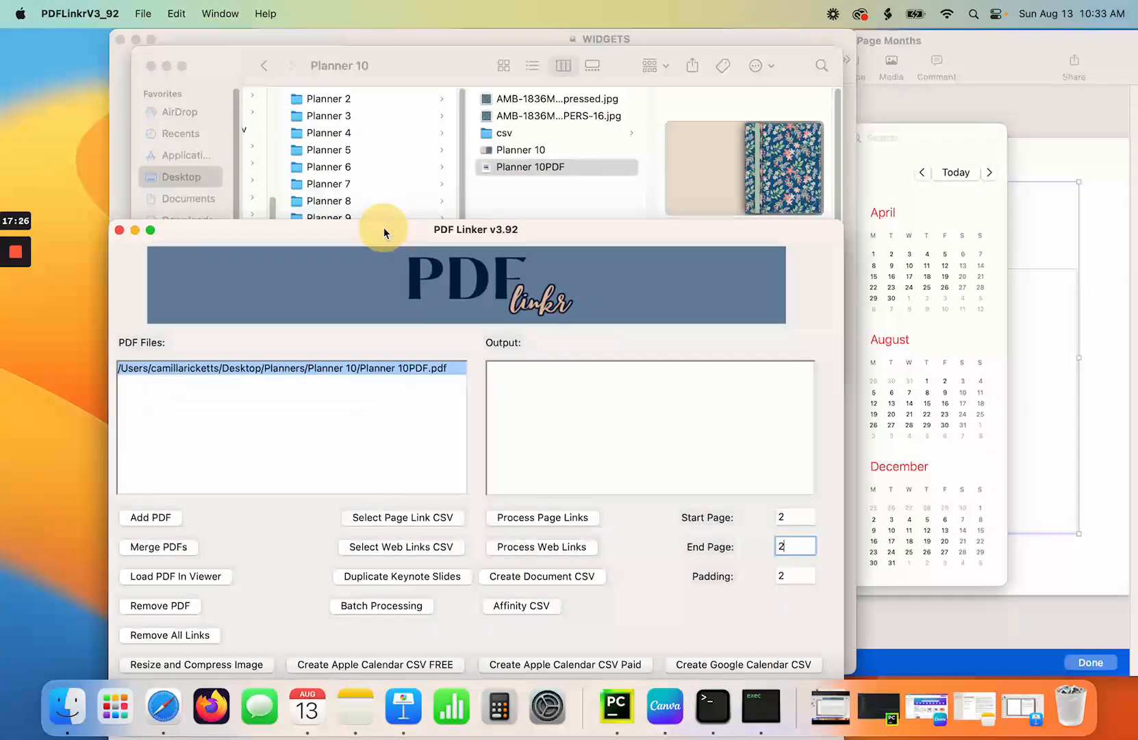
left_click(167, 66)
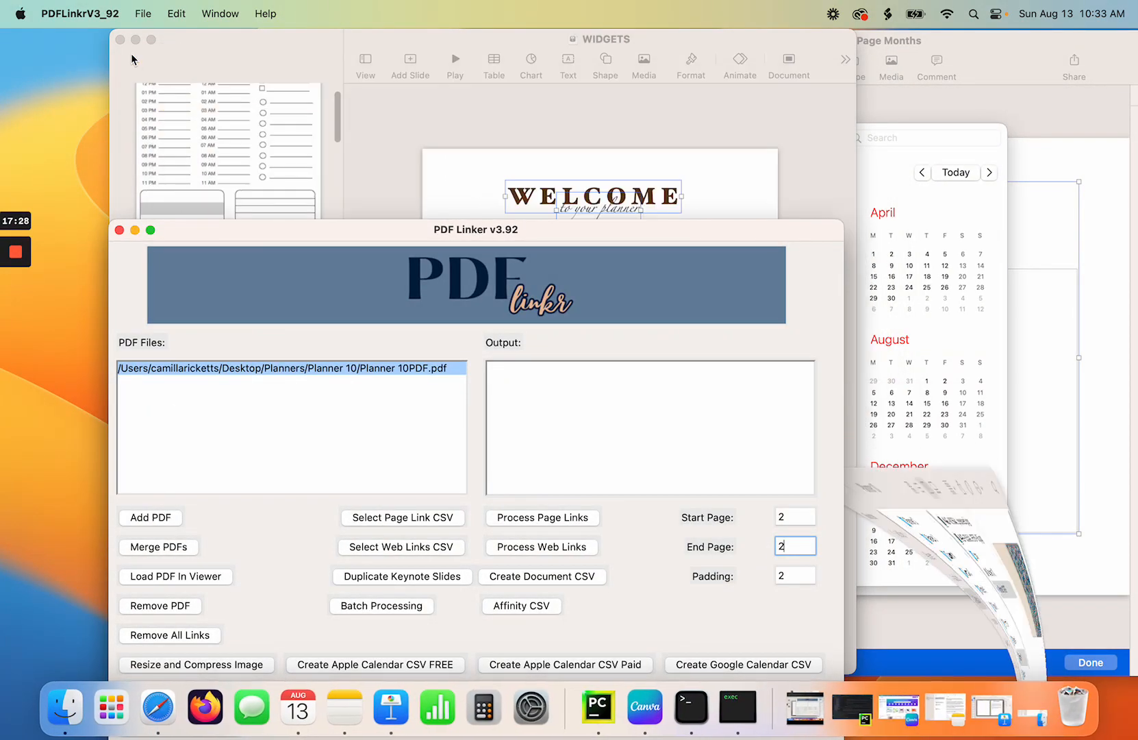
left_click(136, 40)
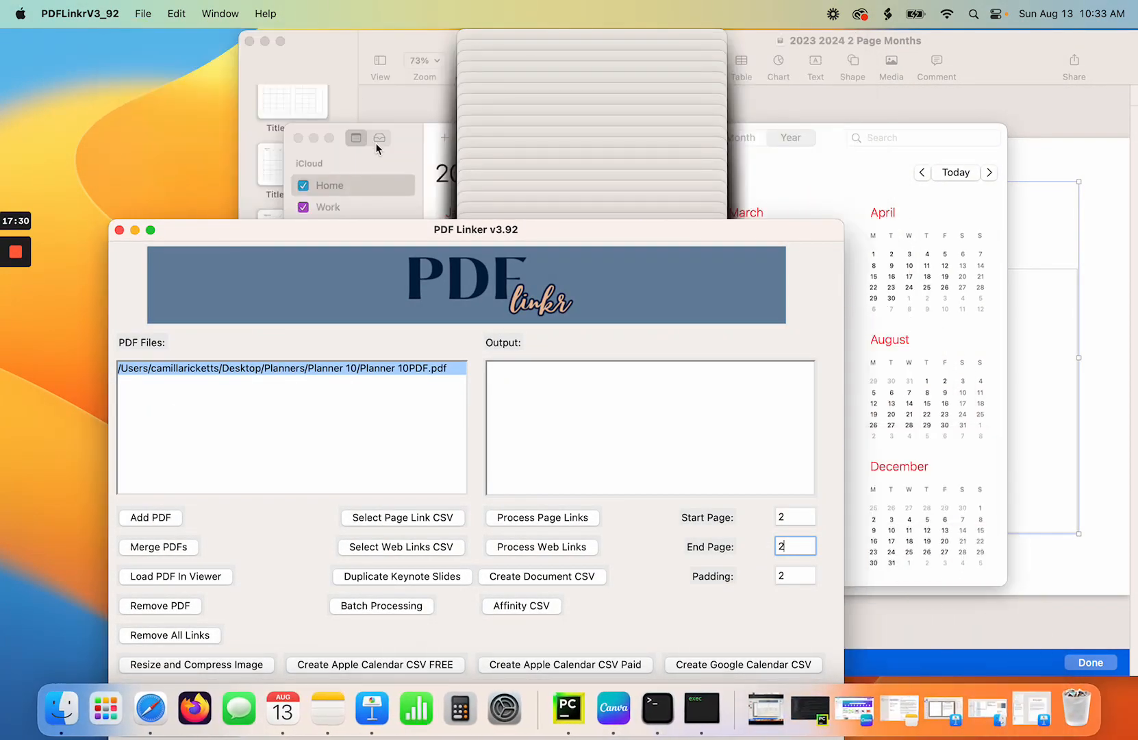
left_click(314, 137)
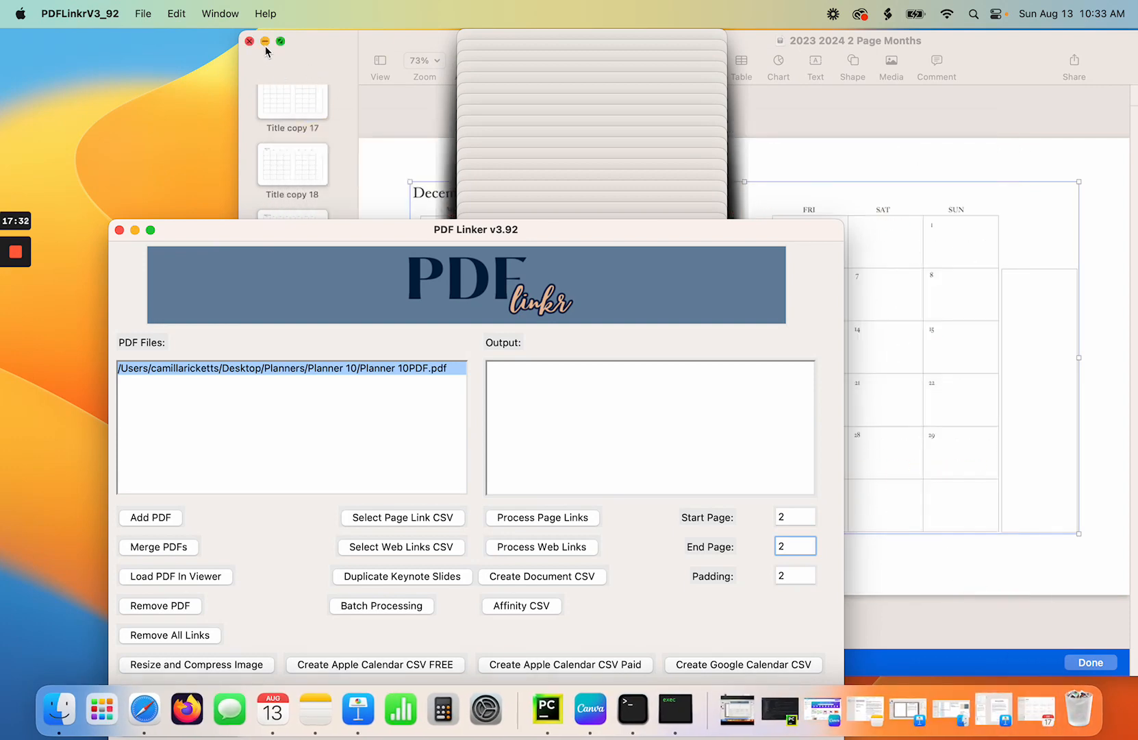
left_click(265, 42)
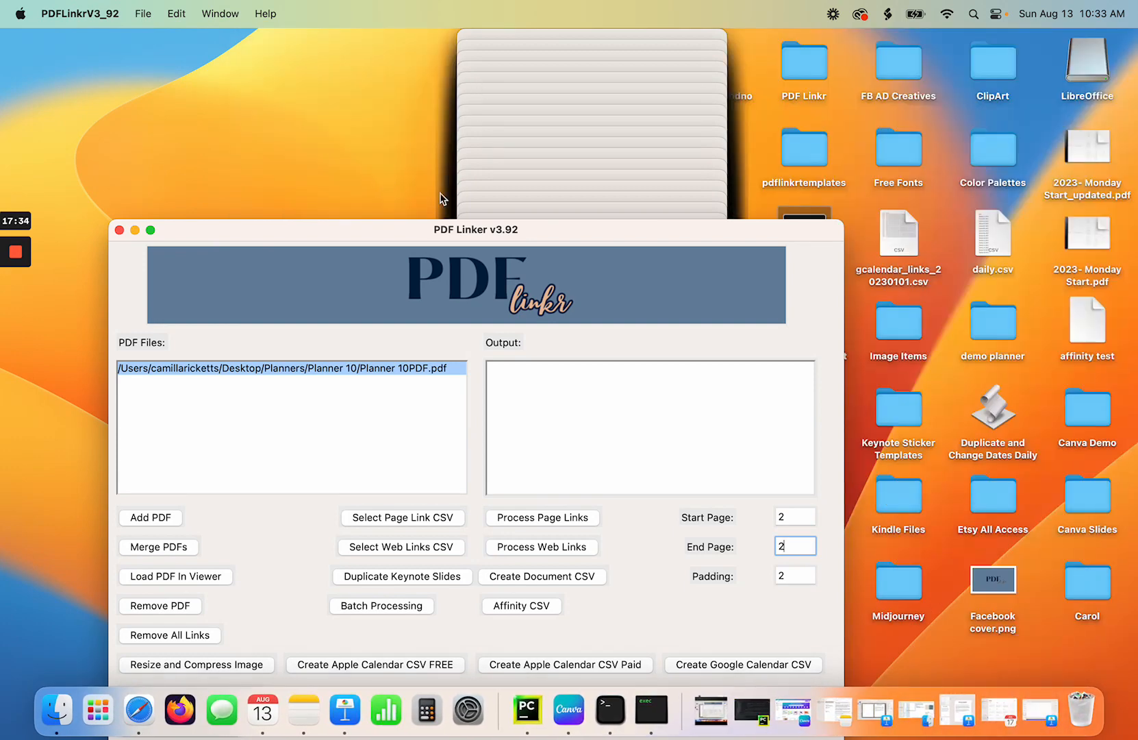
Uncover PDFLinkr's Terminal window and examine the latest error output from the page link processing.
left_click_drag(380, 239, 728, 71)
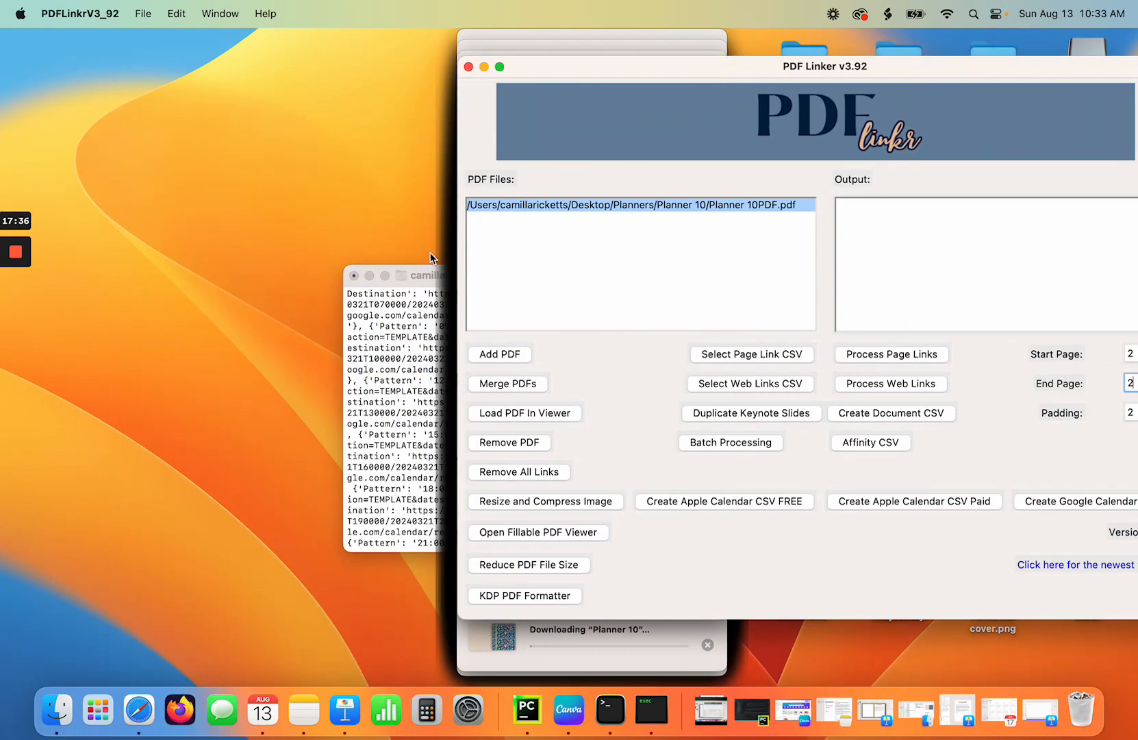
left_click_drag(425, 274, 273, 124)
left_click_drag(635, 176, 609, 394)
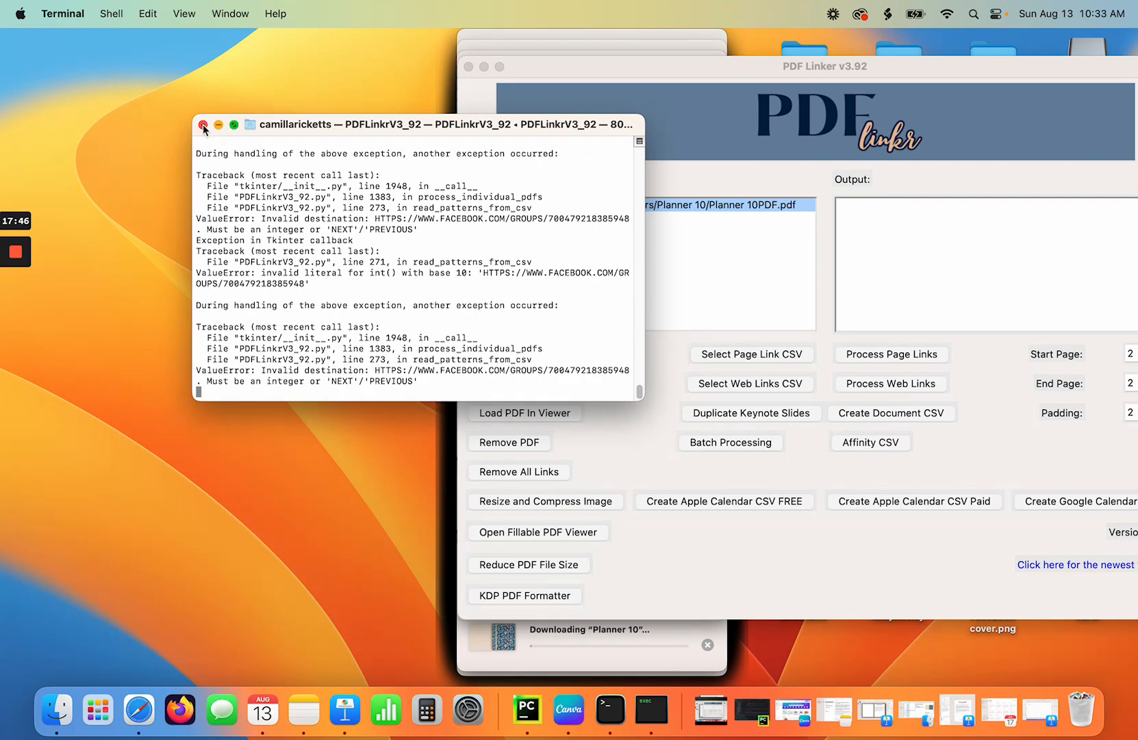
left_click_drag(380, 127, 248, 89)
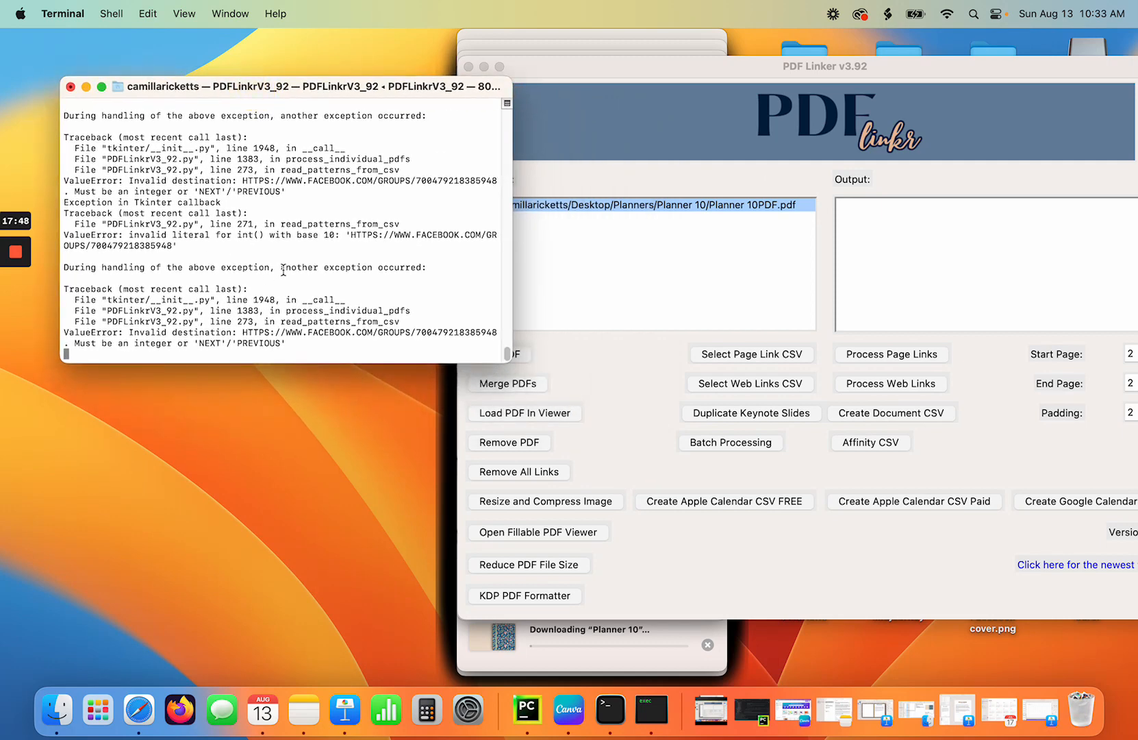
Return to PDFLinkr and choose Welcom2.csv from the csv folder as the web links CSV.
left_click(814, 65)
left_click_drag(814, 65, 402, 59)
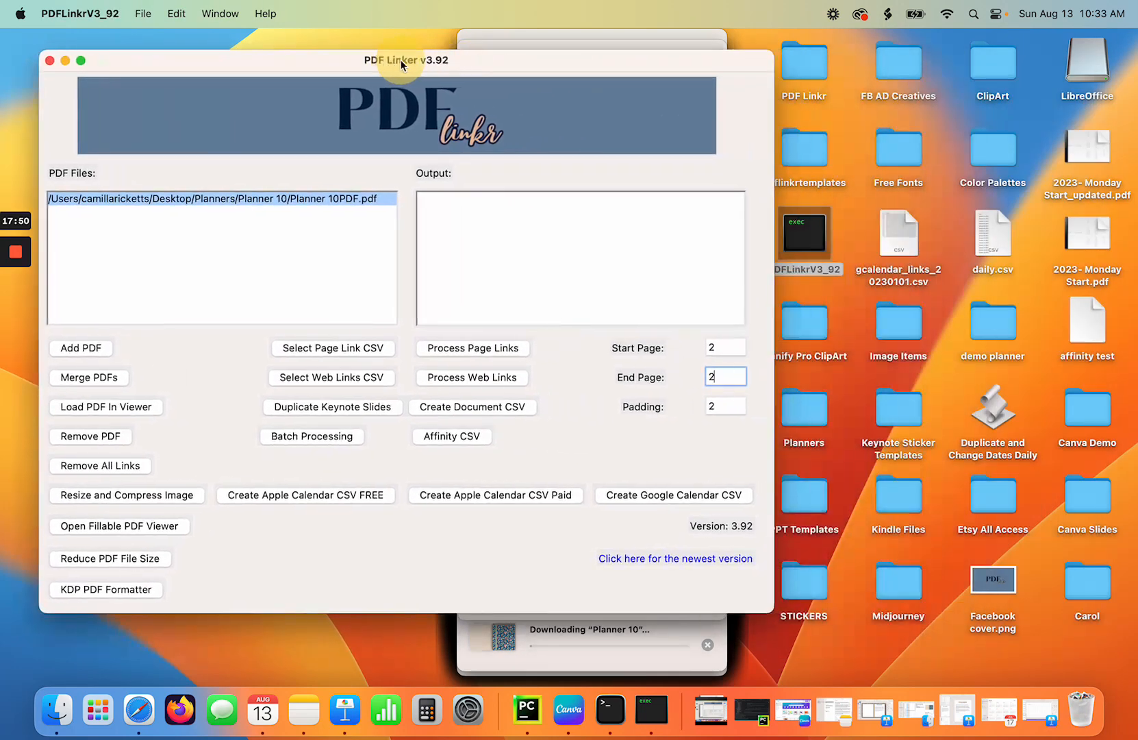
left_click(342, 379)
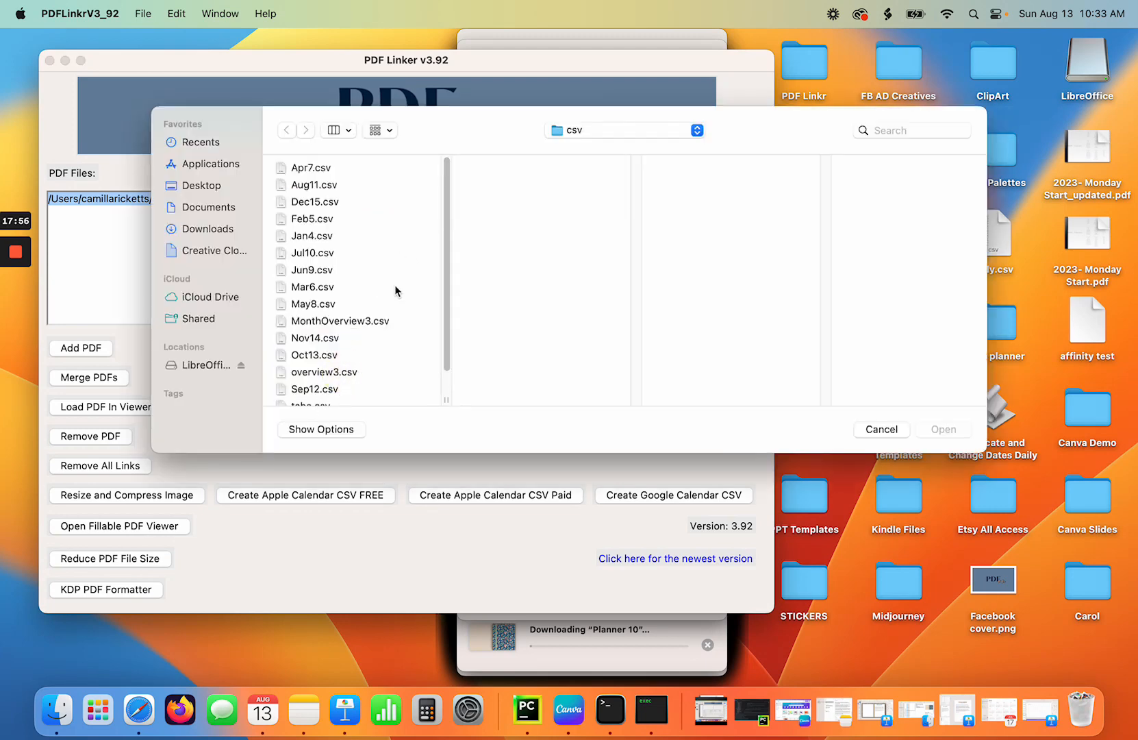
left_click_drag(447, 257, 447, 356)
left_click(322, 389)
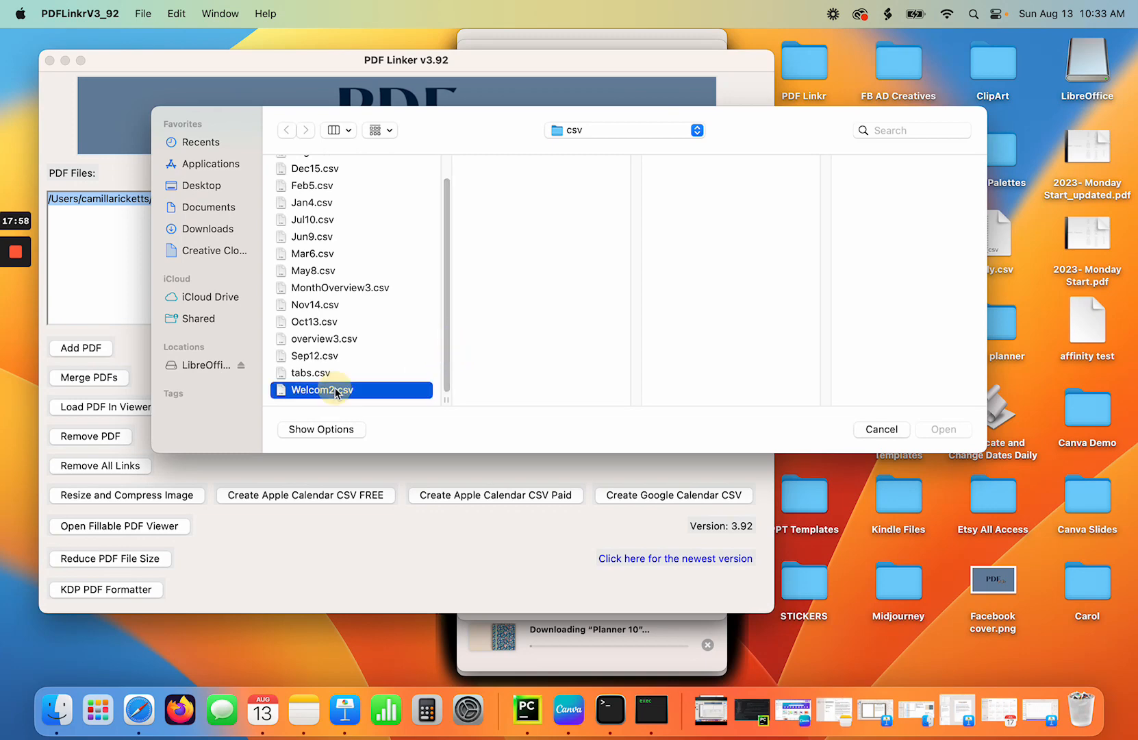
left_click(942, 429)
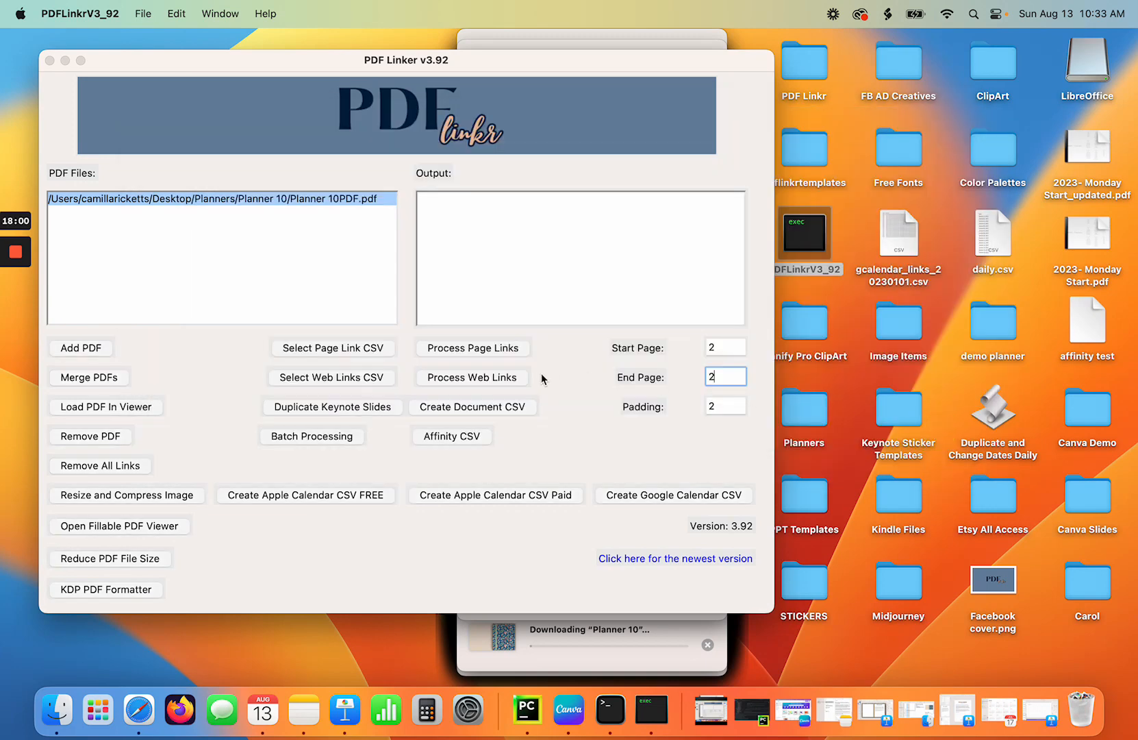
Process the web links for page 2 and open the resulting Planner 10PDF_linked.pdf from the Planner 10 folder.
left_click(468, 378)
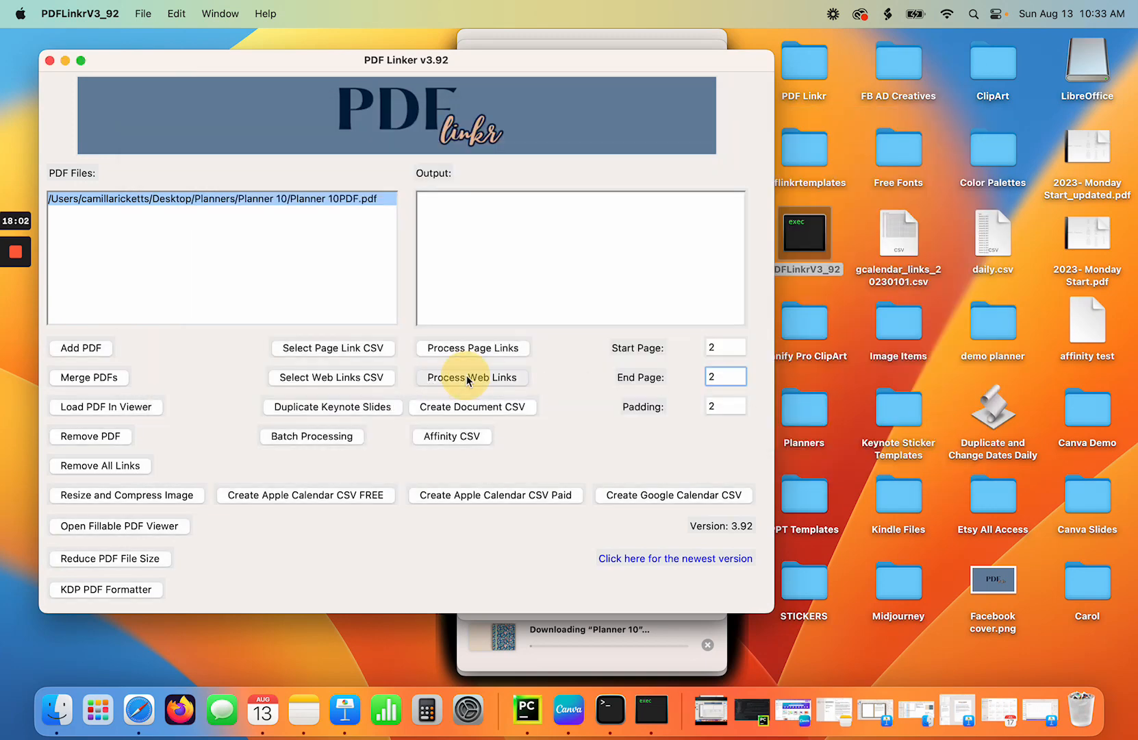
left_click(556, 282)
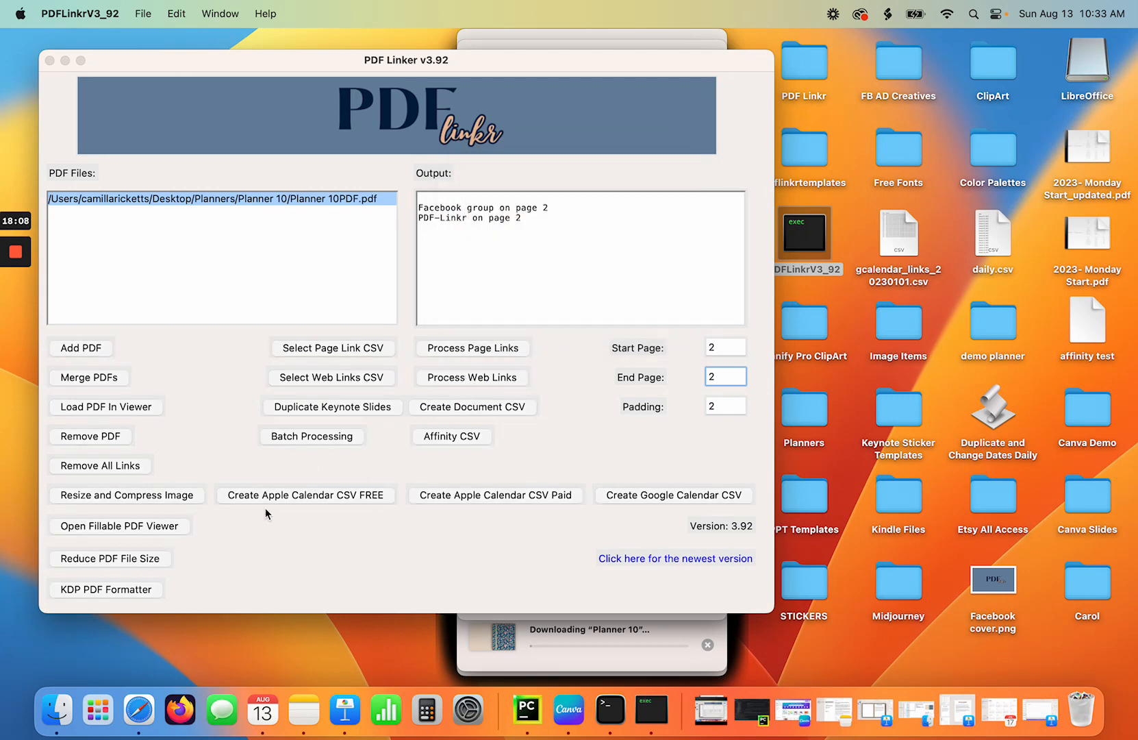
left_click(58, 709)
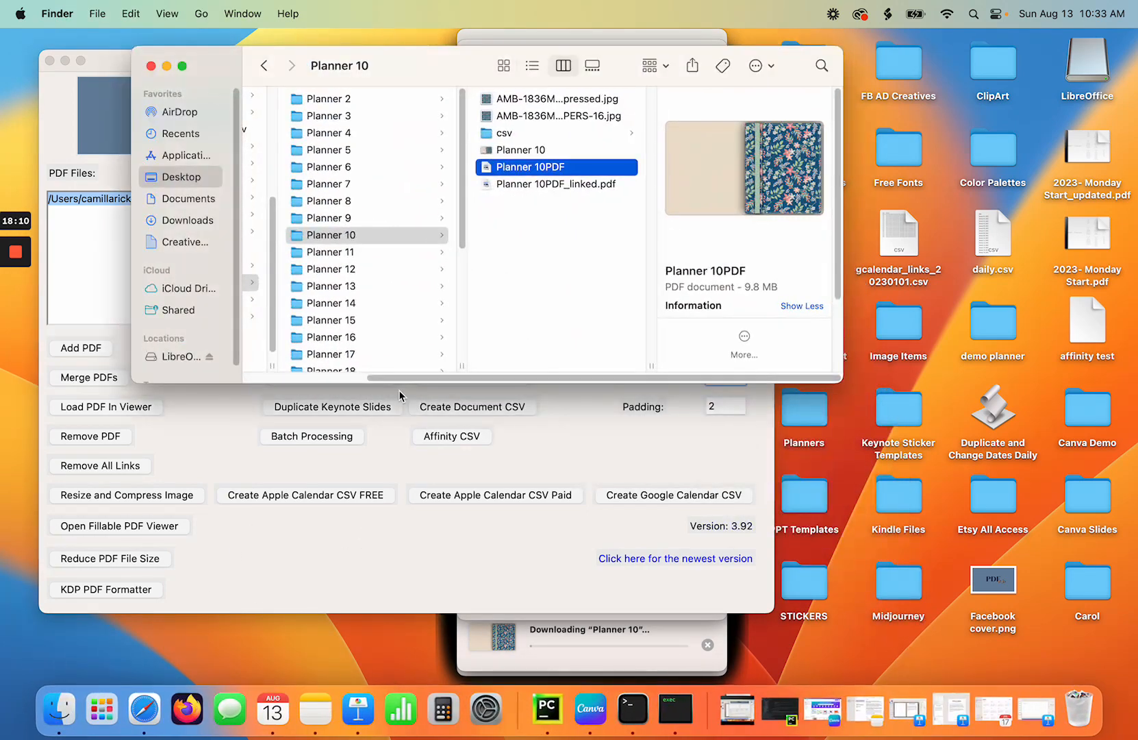
double_click(581, 190)
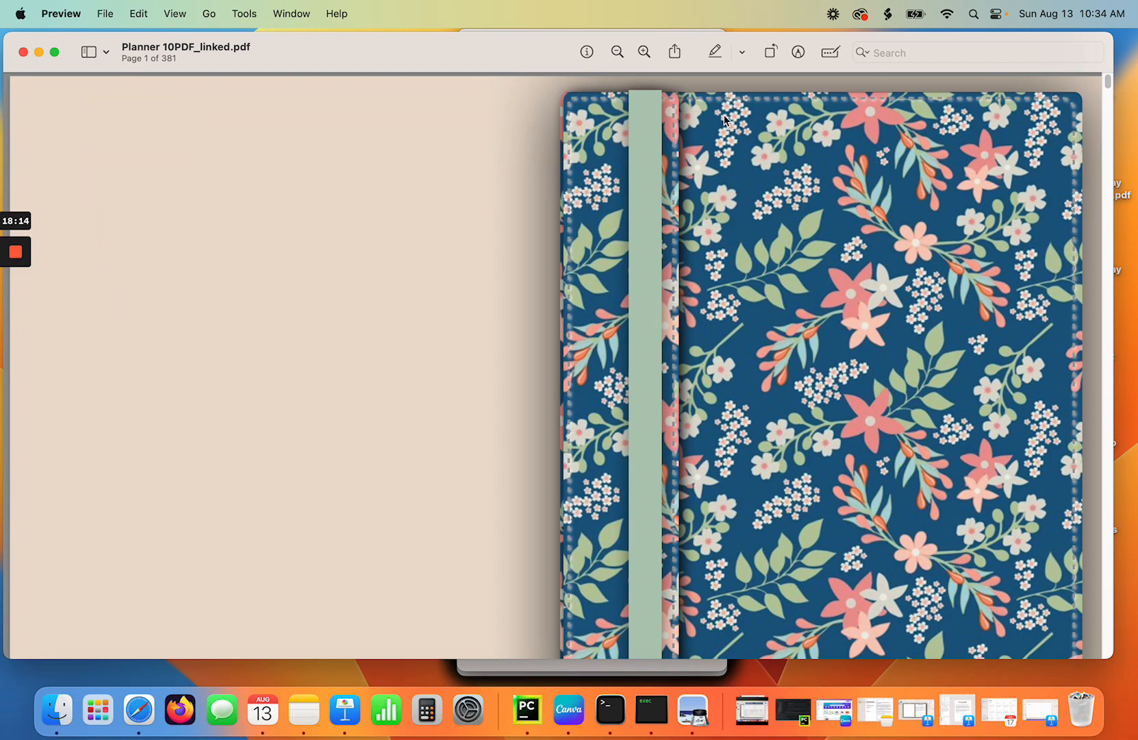
Test the Facebook group link on the planner's welcome page in Safari and close the browser window.
scroll(701, 228, "down", 10)
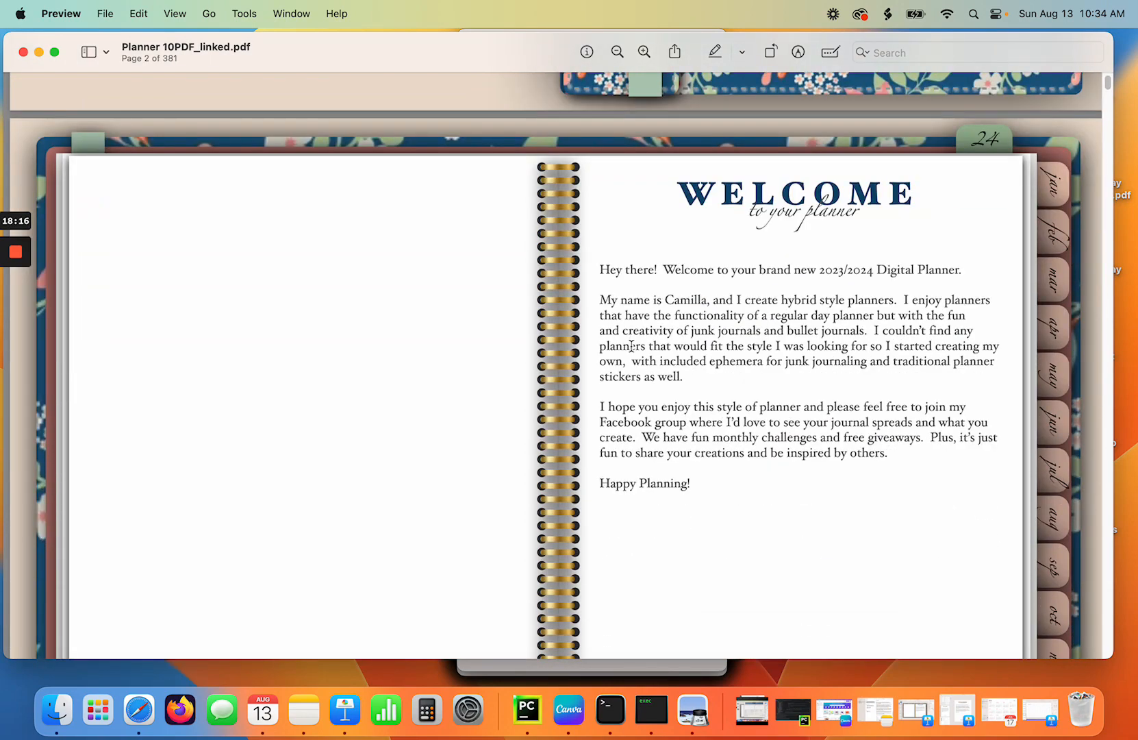
scroll(678, 377, "down", 1)
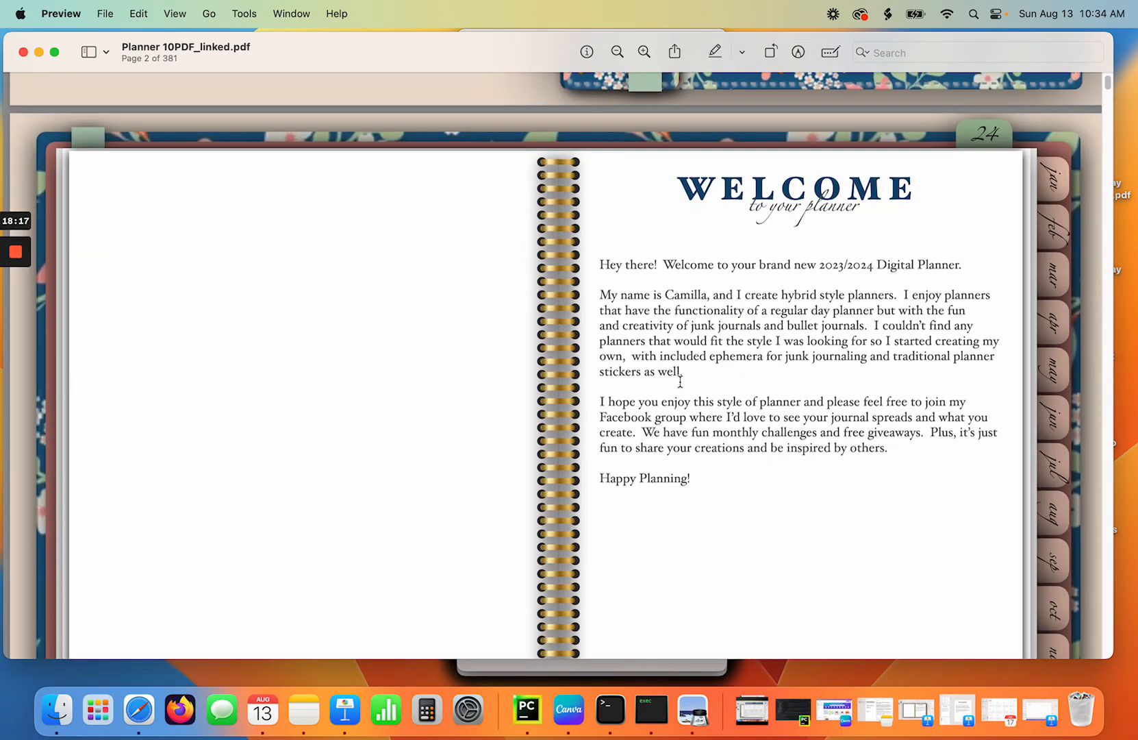
left_click(639, 419)
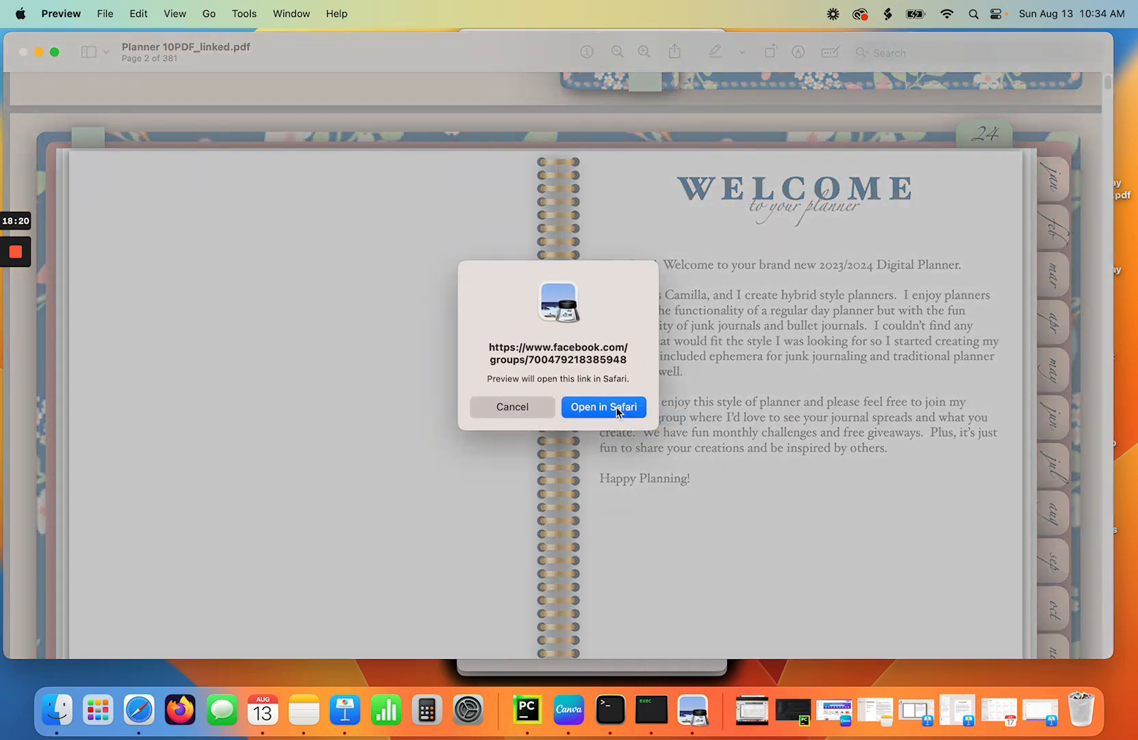
left_click(617, 408)
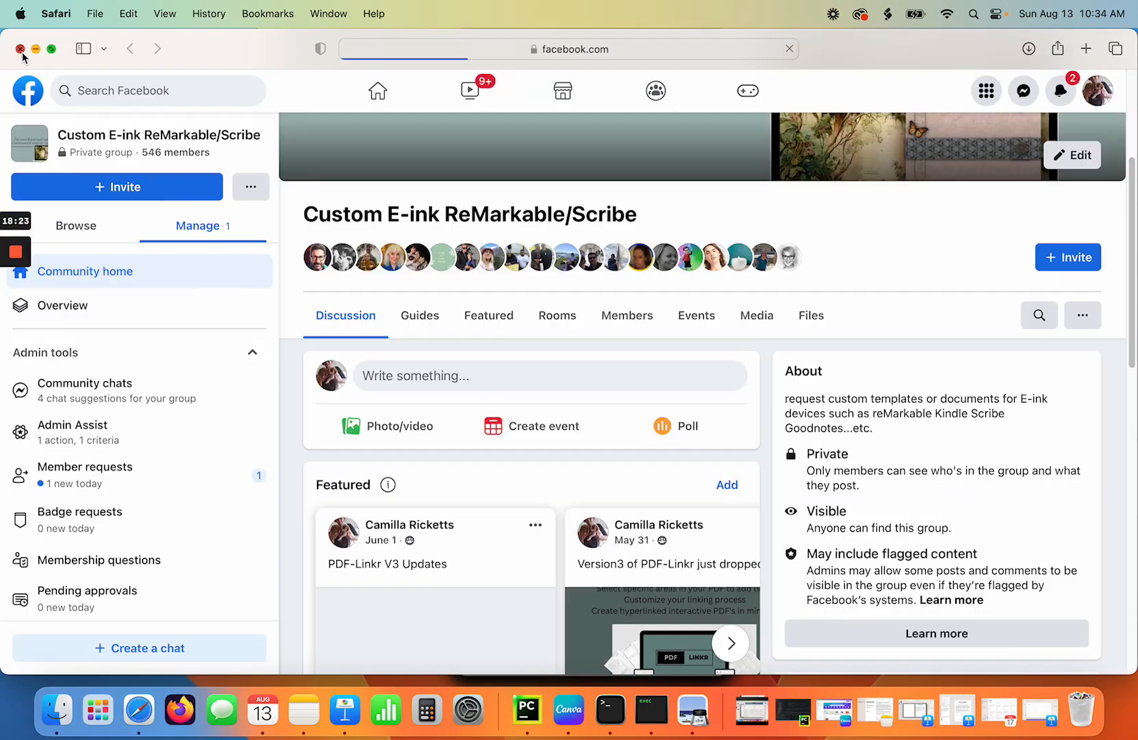
left_click(20, 48)
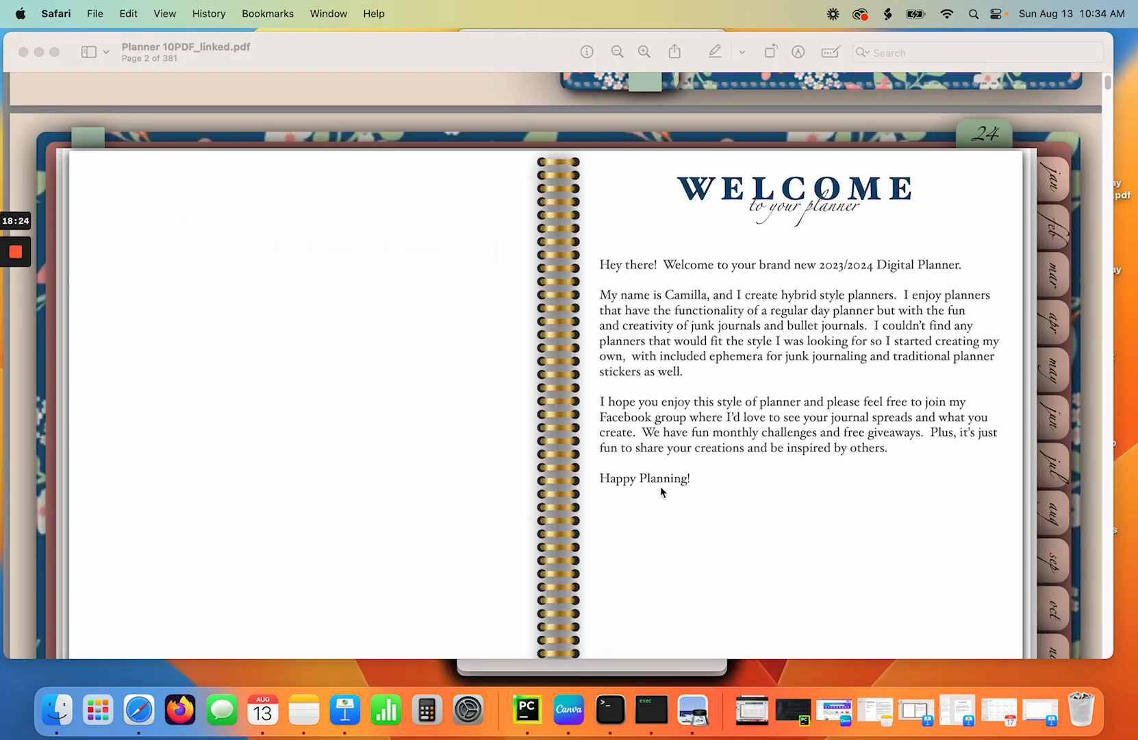
Test the PDF-Linkr link at the foot of the welcome page in Safari, closing the browser window and the PDF.
scroll(656, 495, "down", 5)
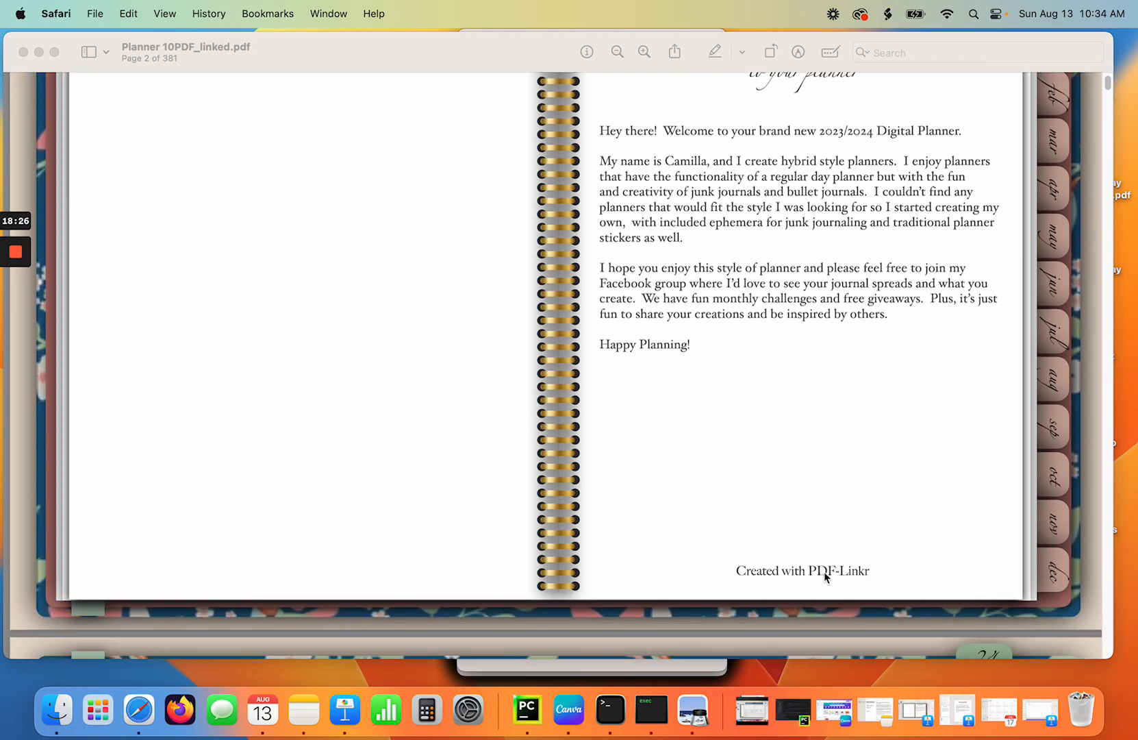
left_click(832, 574)
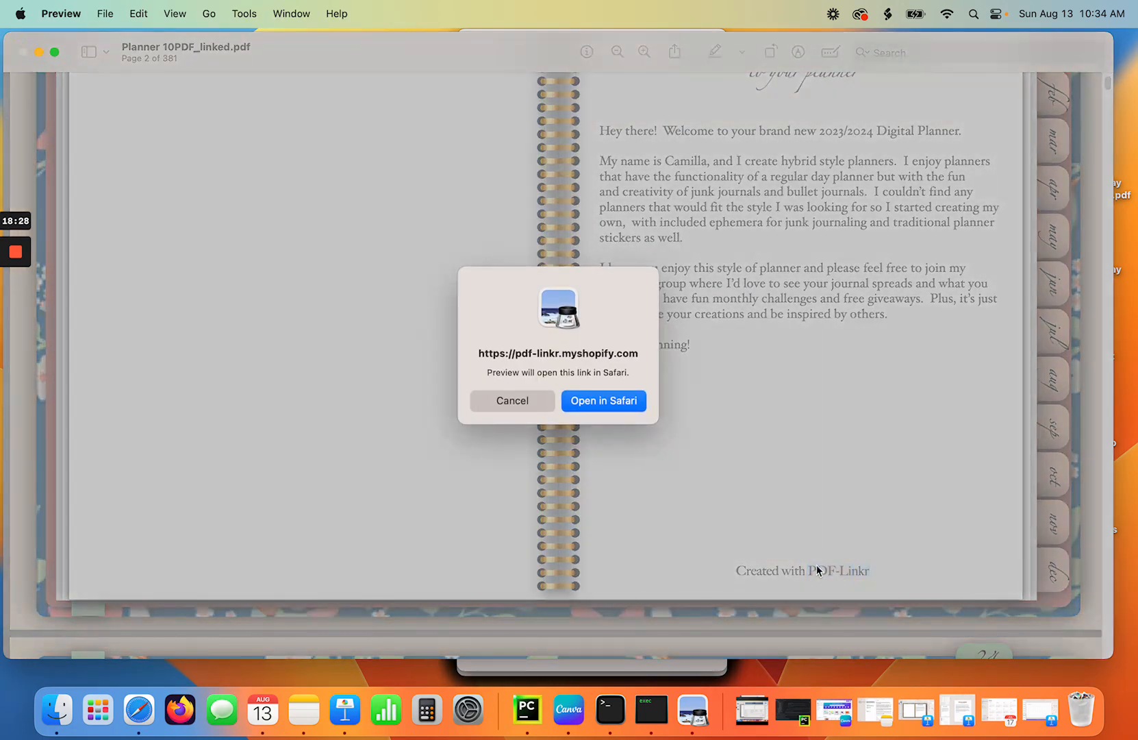
left_click(613, 406)
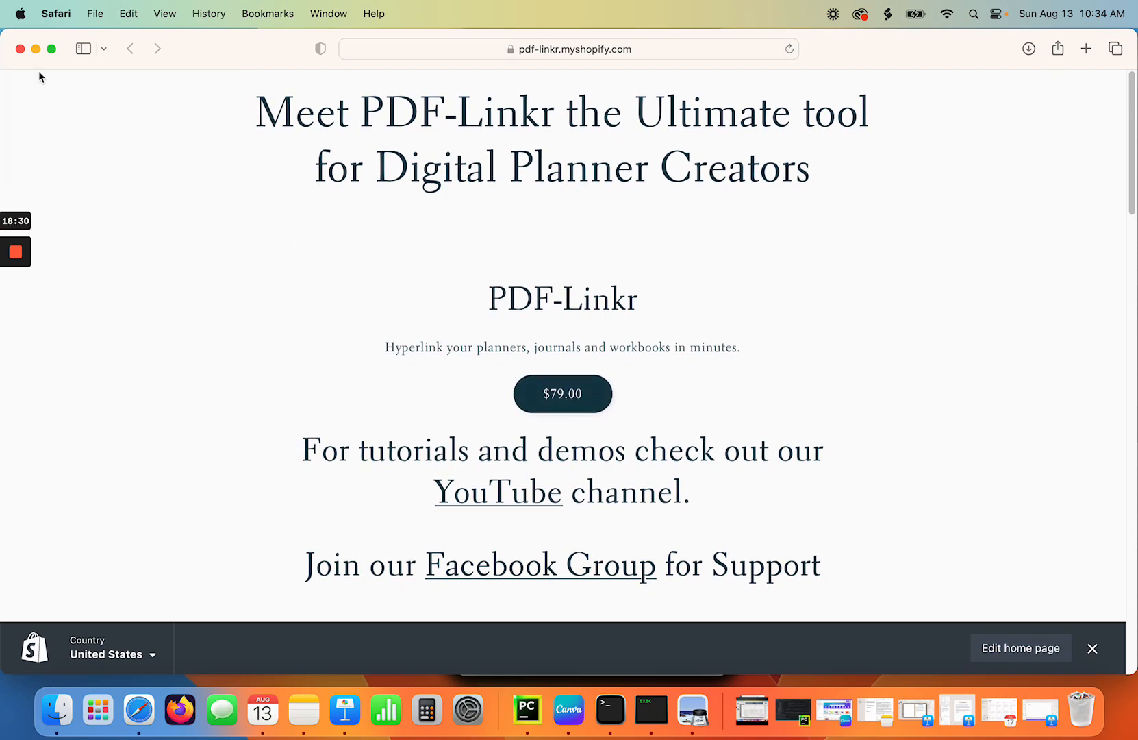
left_click(20, 49)
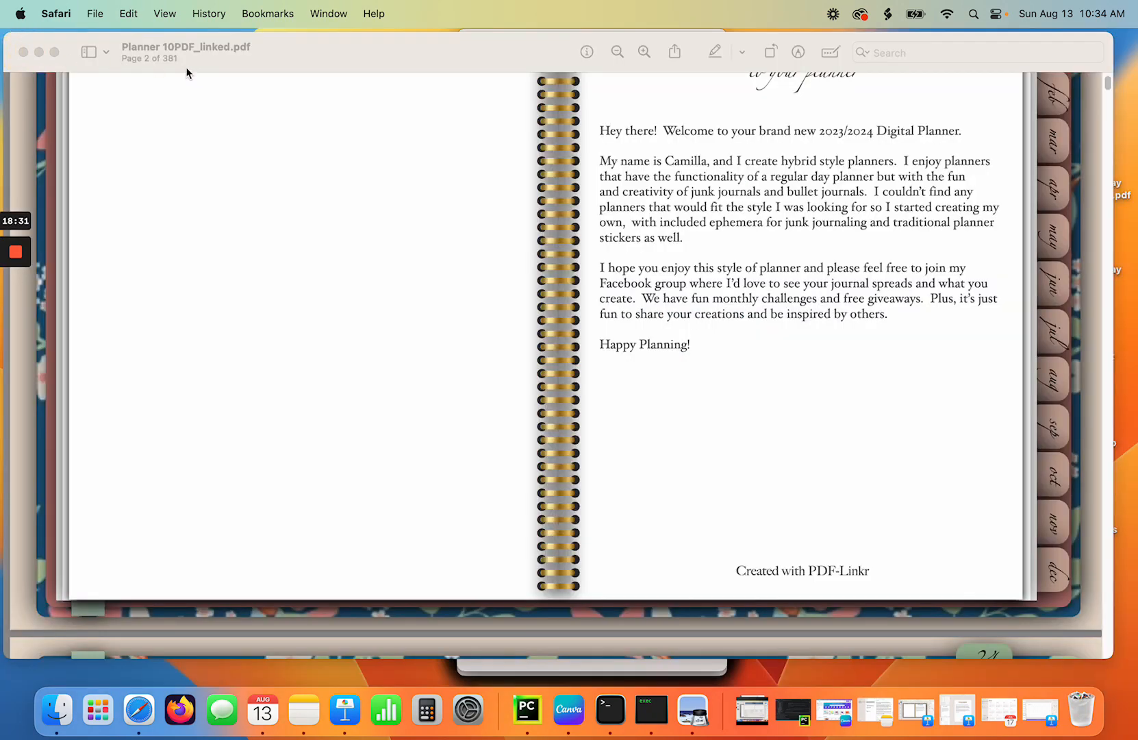
left_click(23, 52)
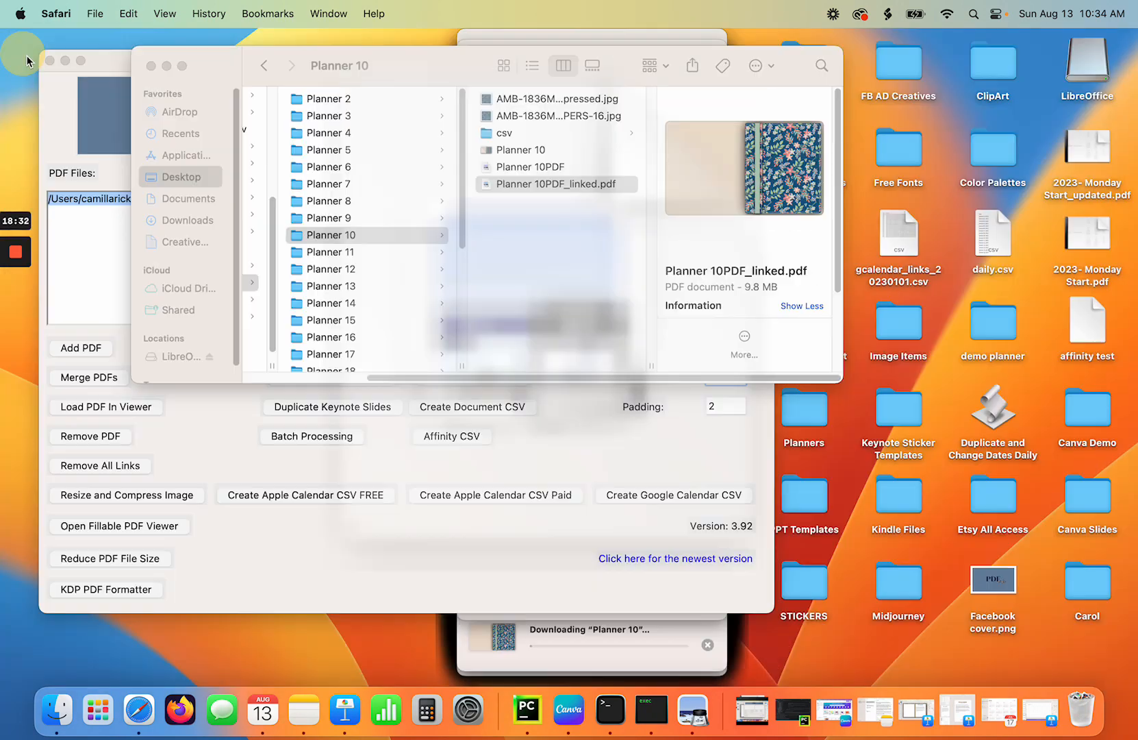
Rename Planner 10PDF_linked.pdf in the Planner 10 folder as PDF1.pdf and close the Finder window.
left_click(556, 186)
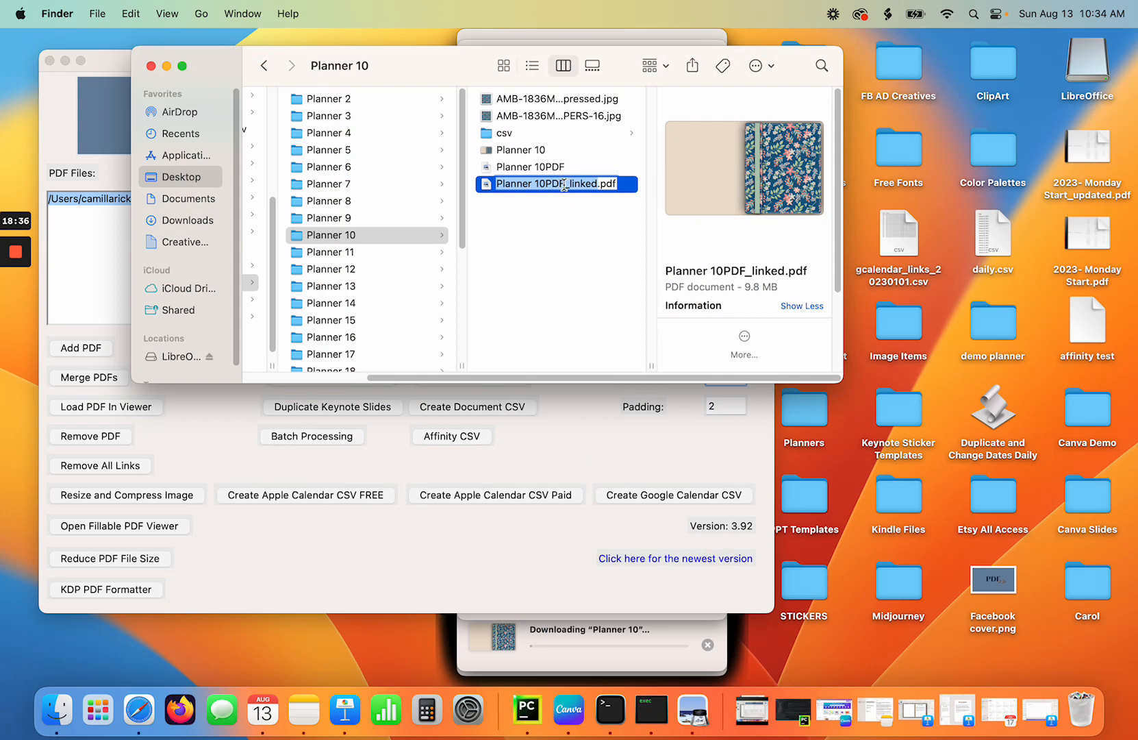
type("PDF")
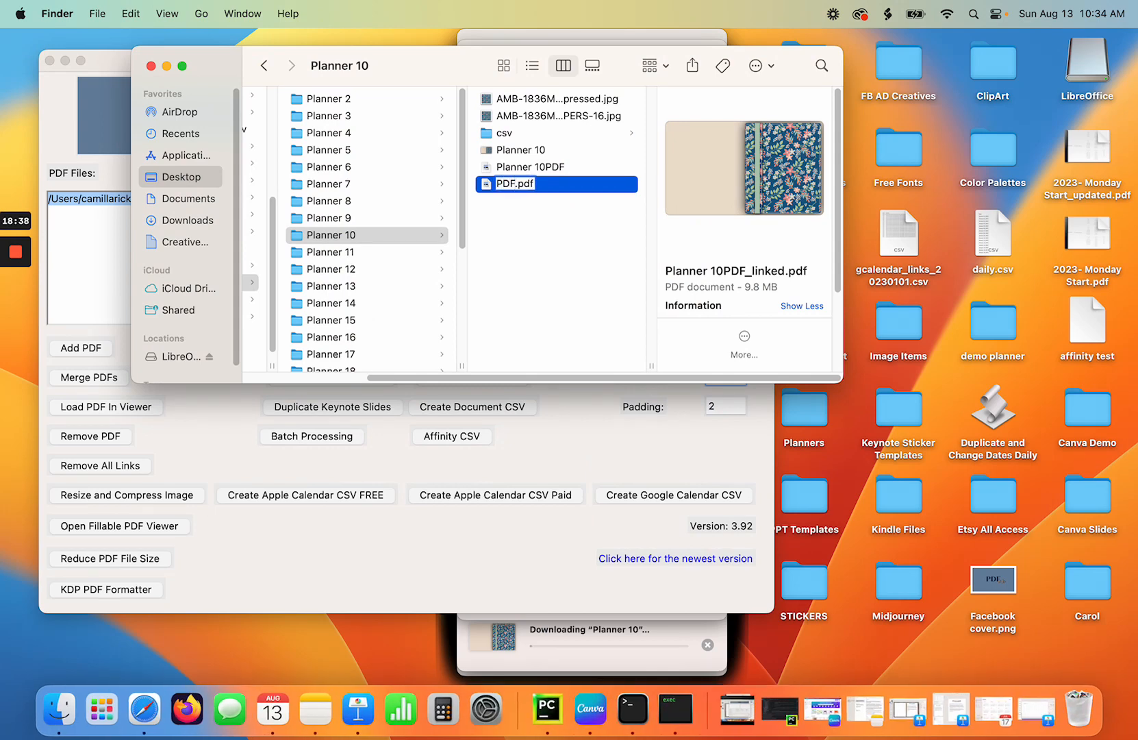
type("1")
left_click(542, 224)
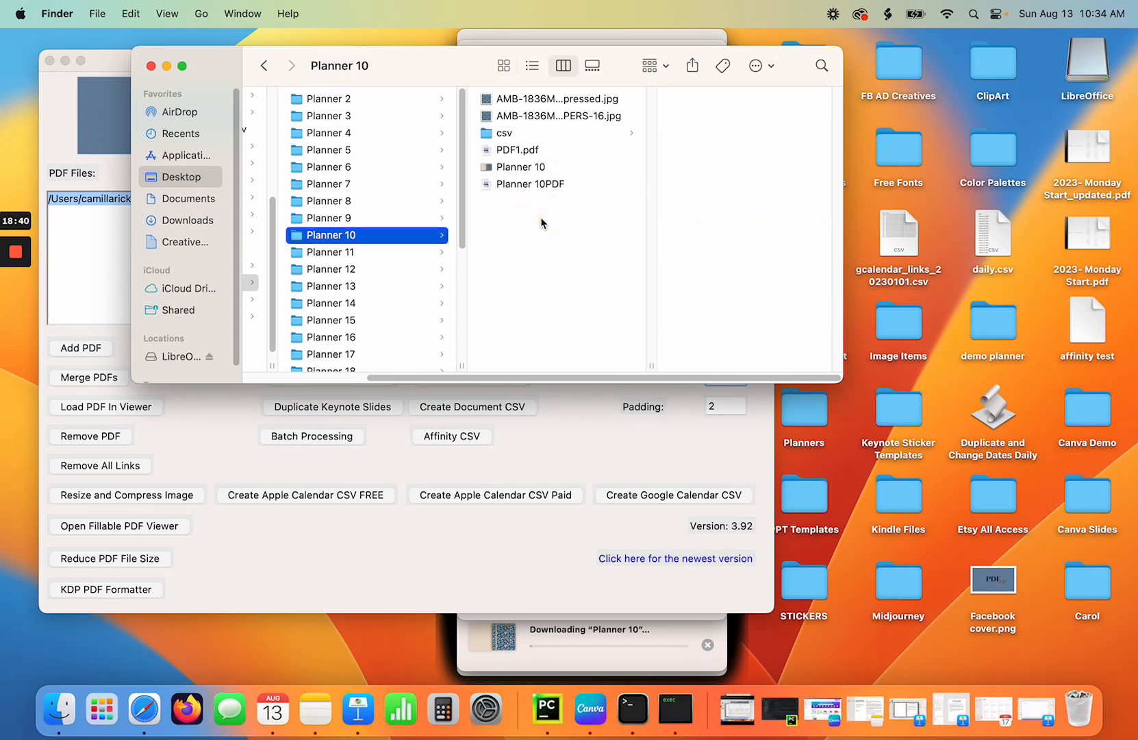
left_click(152, 67)
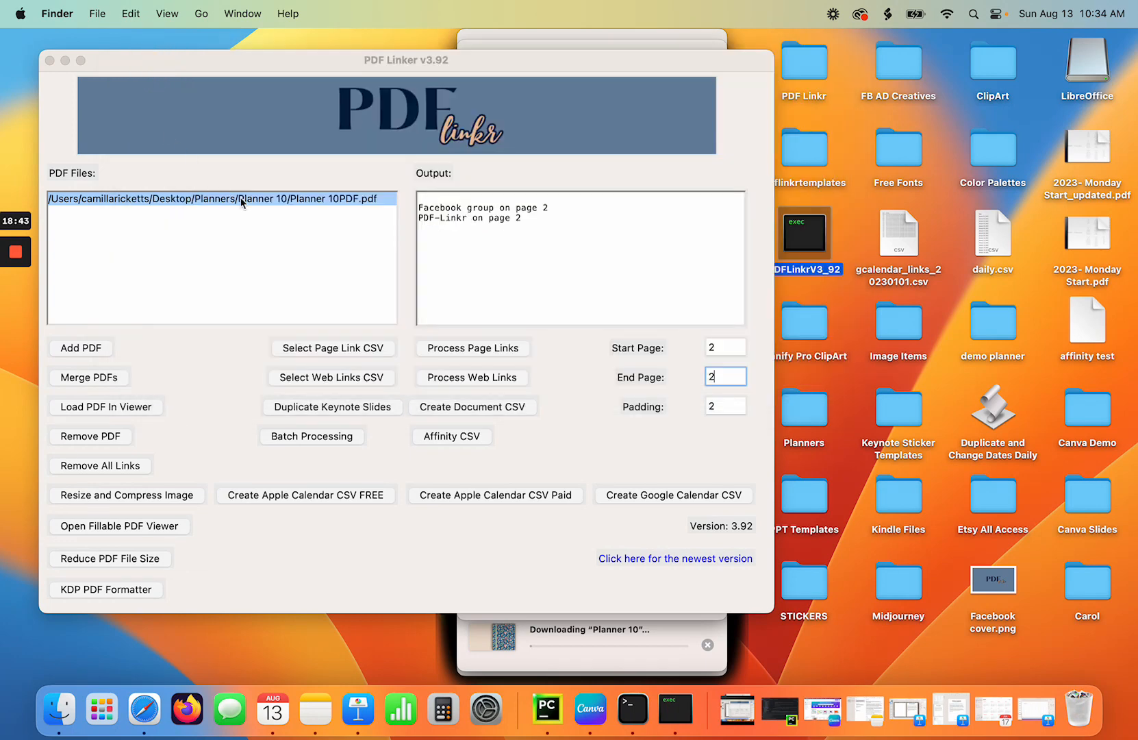
Remove Planner 10PDF.pdf from PDFLinkr's file list and clear the output text.
left_click(102, 446)
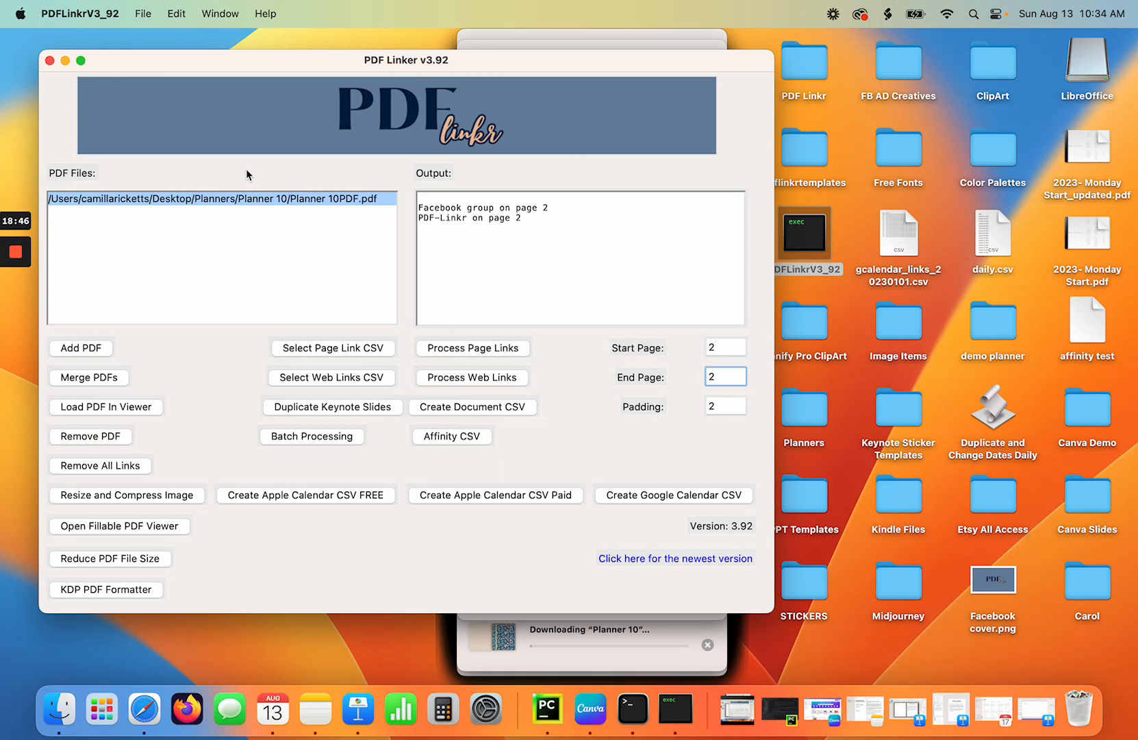
left_click(104, 432)
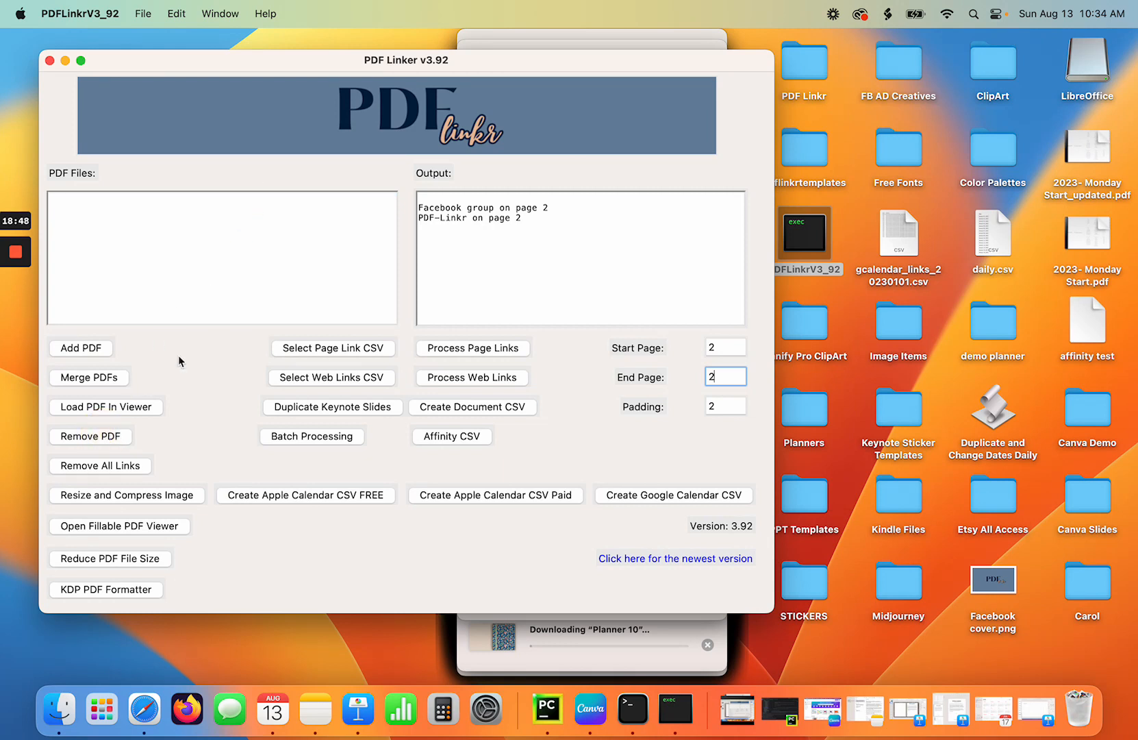
left_click_drag(536, 235, 413, 194)
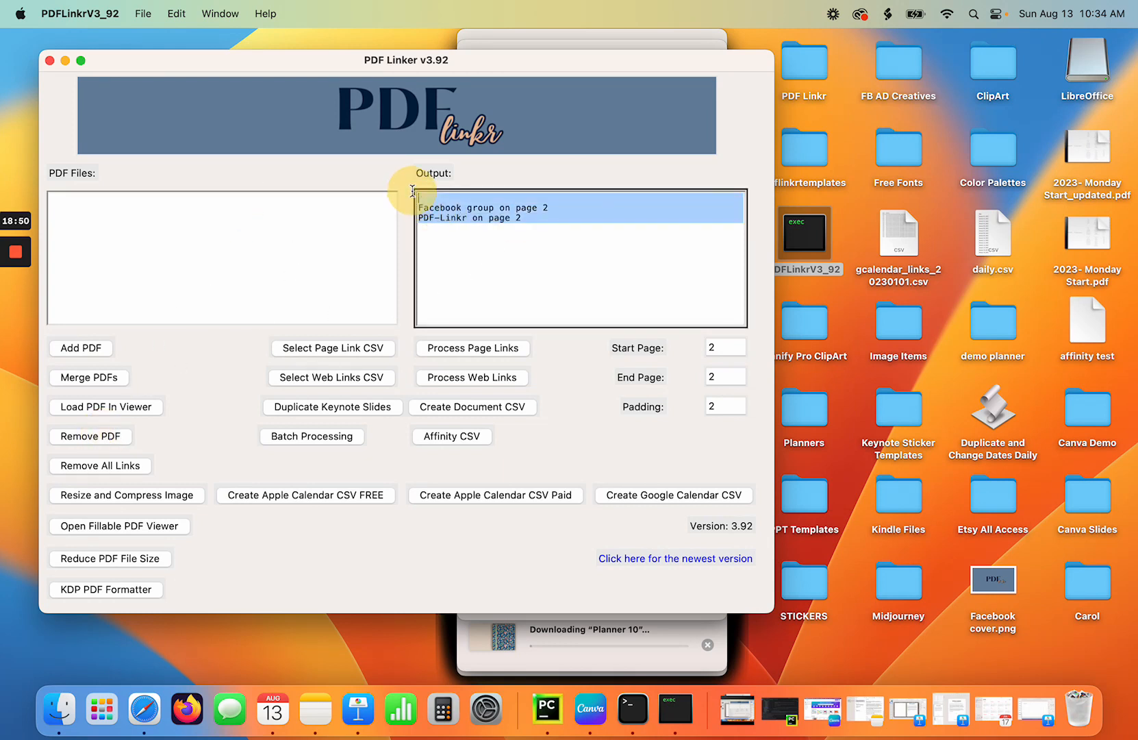
key("BackSpace")
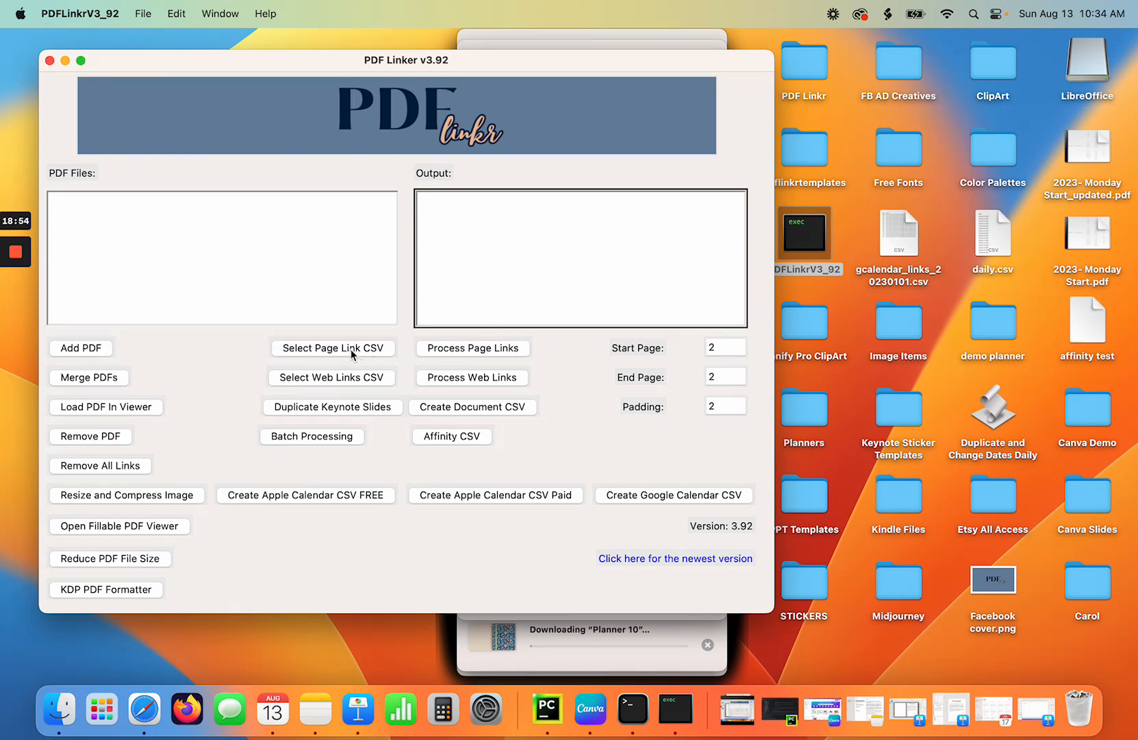
Add PDF1.pdf from the Planner 10 folder and clear the start and end page values.
left_click(93, 352)
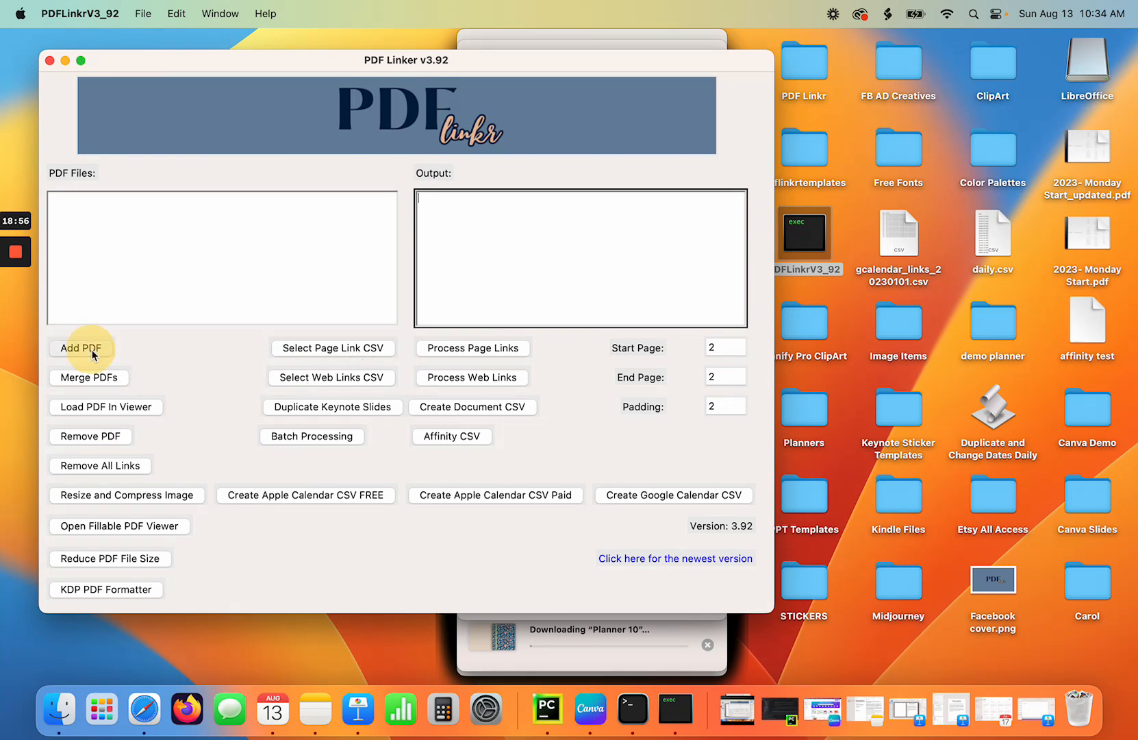
left_click(587, 132)
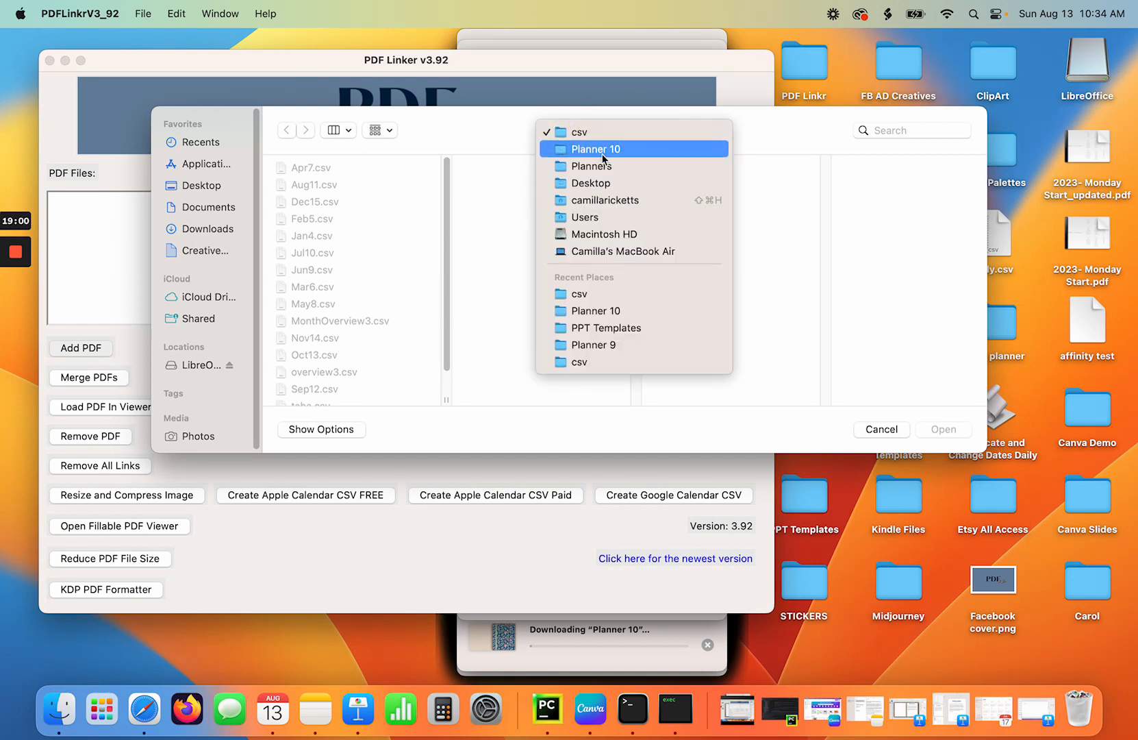
left_click(597, 150)
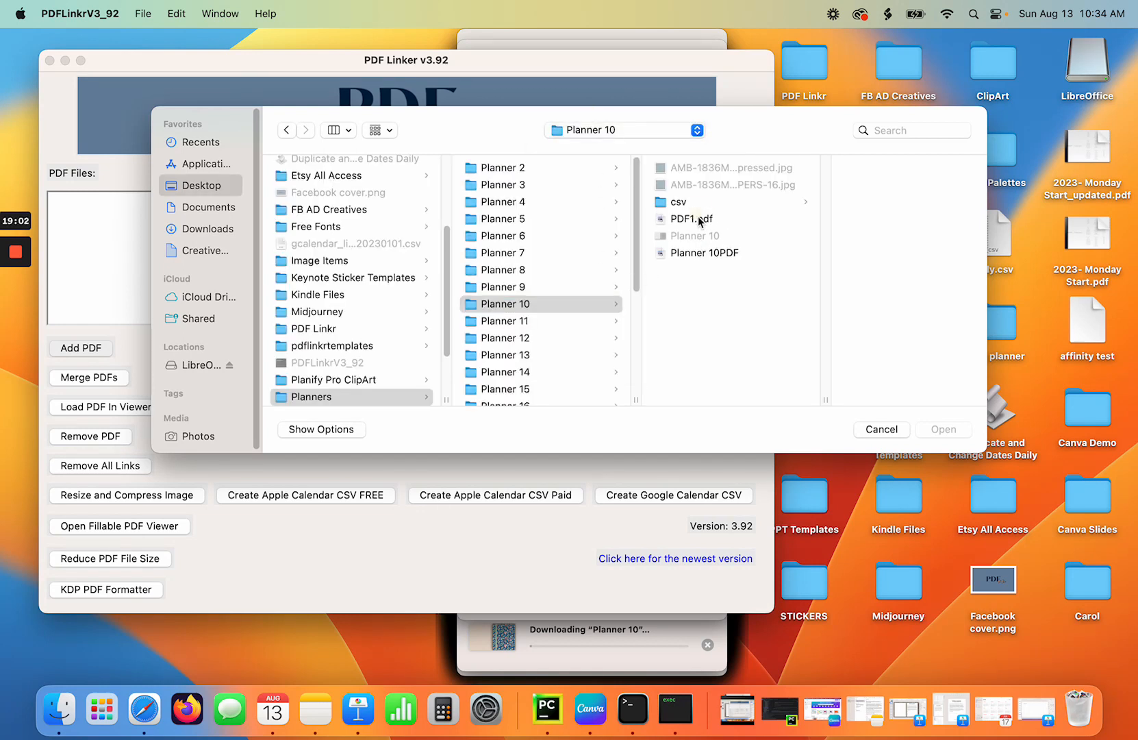
left_click(700, 219)
left_click(928, 431)
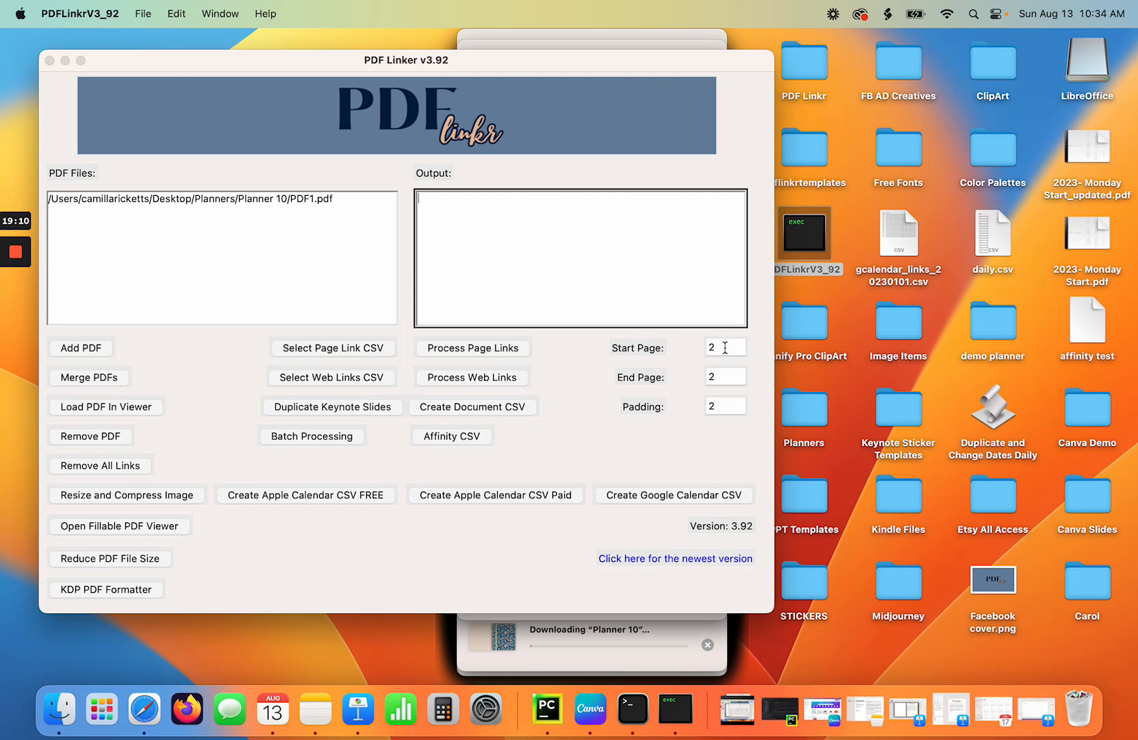
double_click(725, 347)
double_click(727, 375)
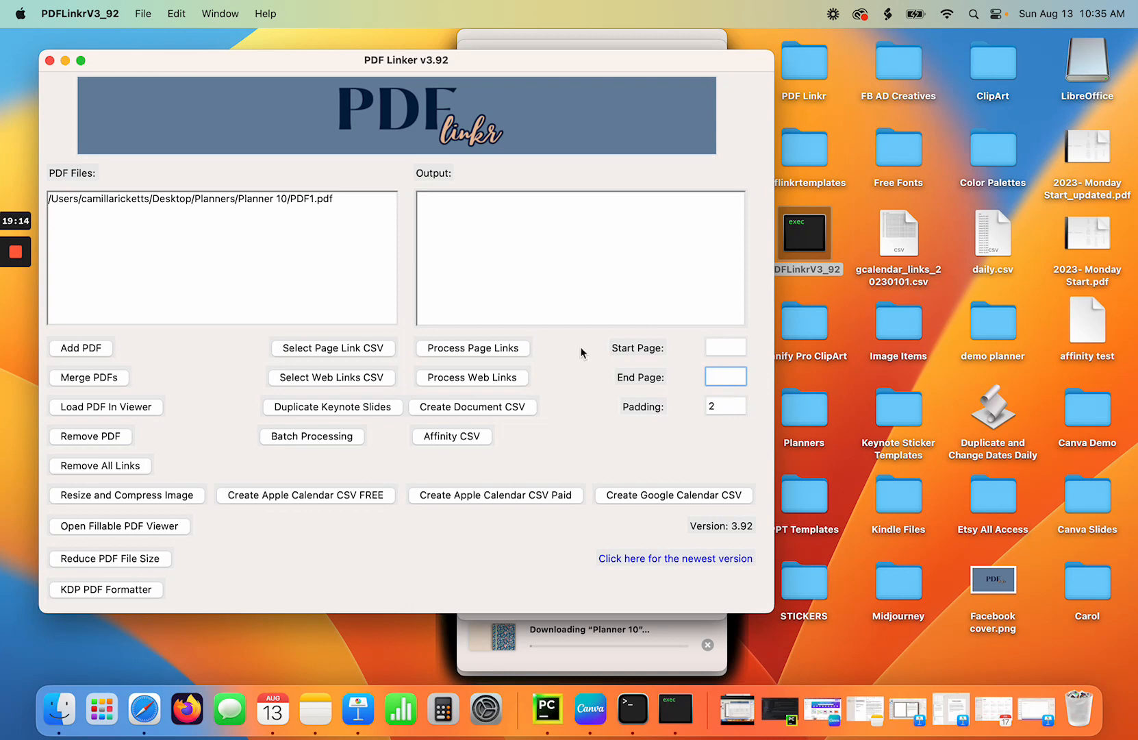
Load PDF1.pdf in the viewer and use the area around the 24 tab on page 2 as the link area.
left_click(313, 198)
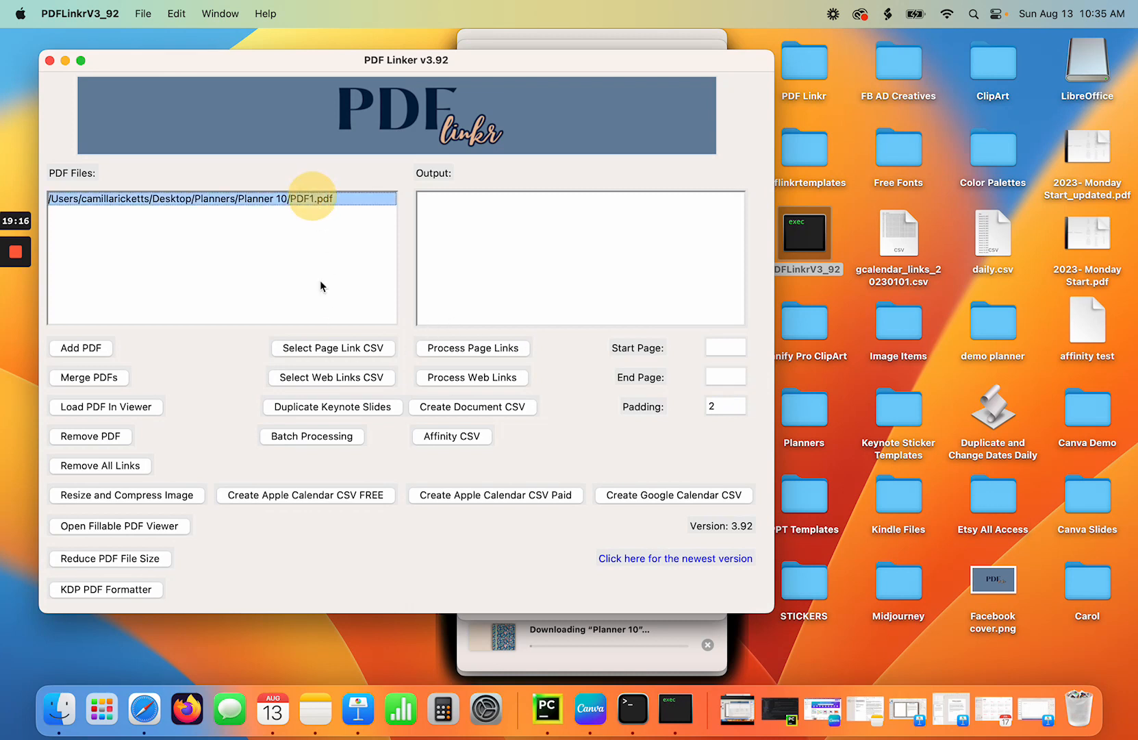
left_click(101, 415)
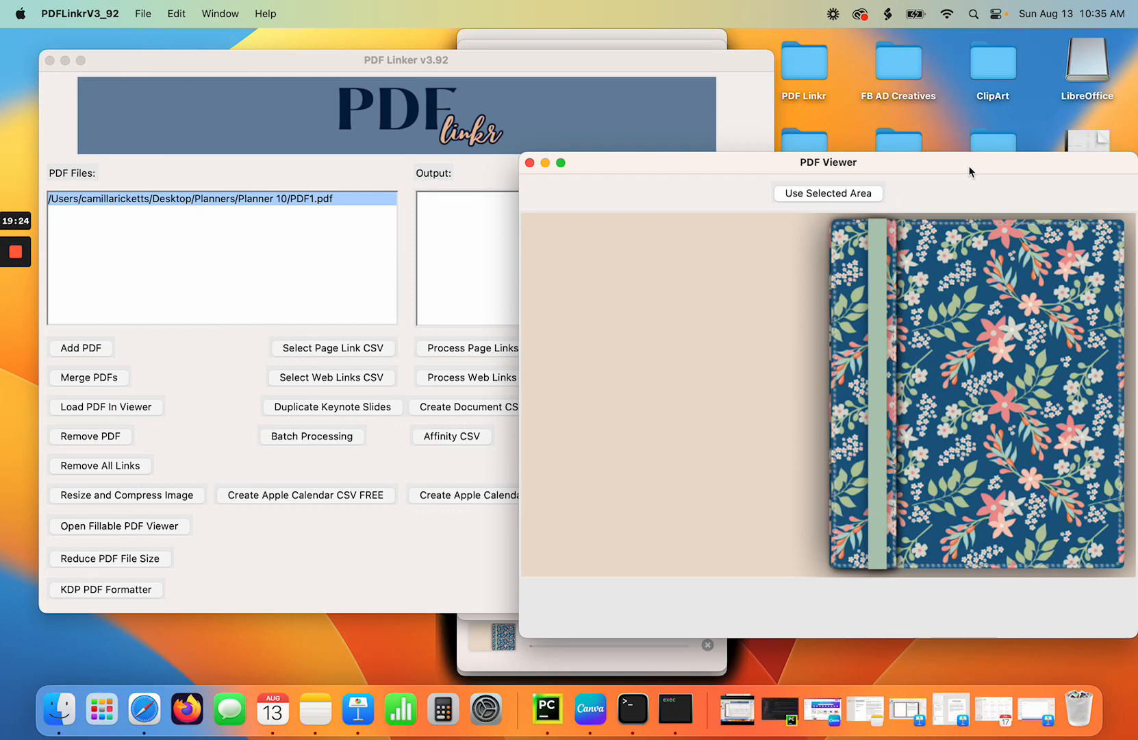
left_click_drag(969, 171, 466, 49)
left_click_drag(636, 248, 1115, 235)
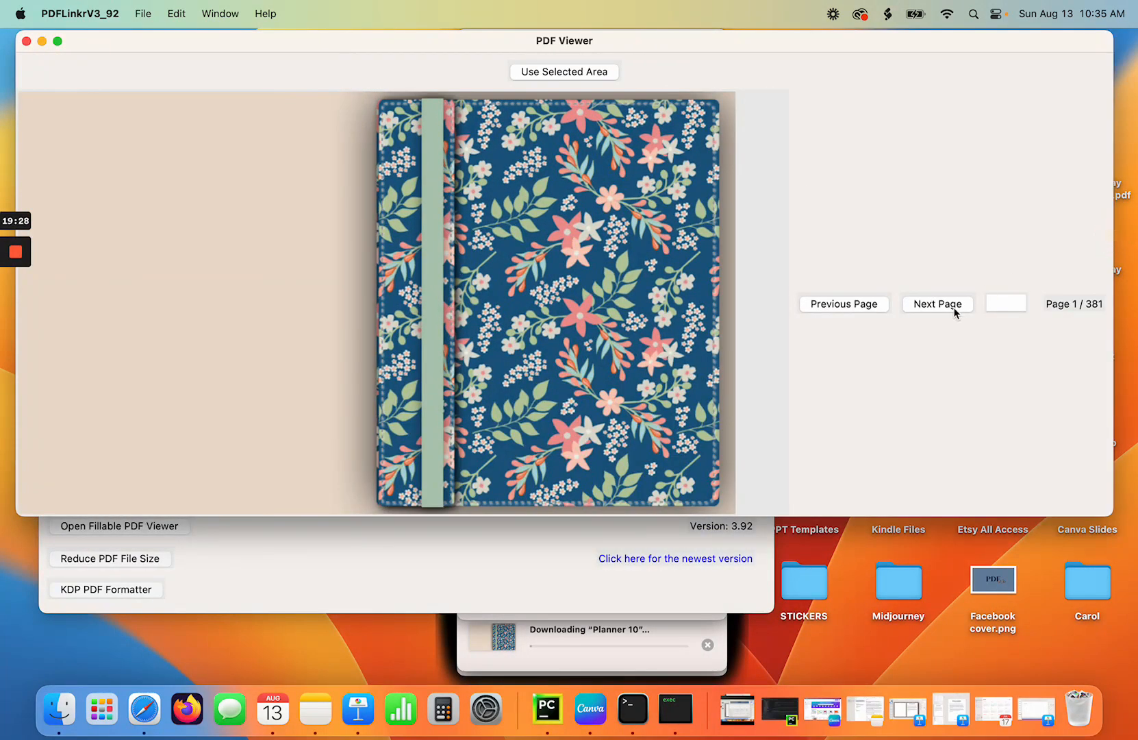
left_click(957, 312)
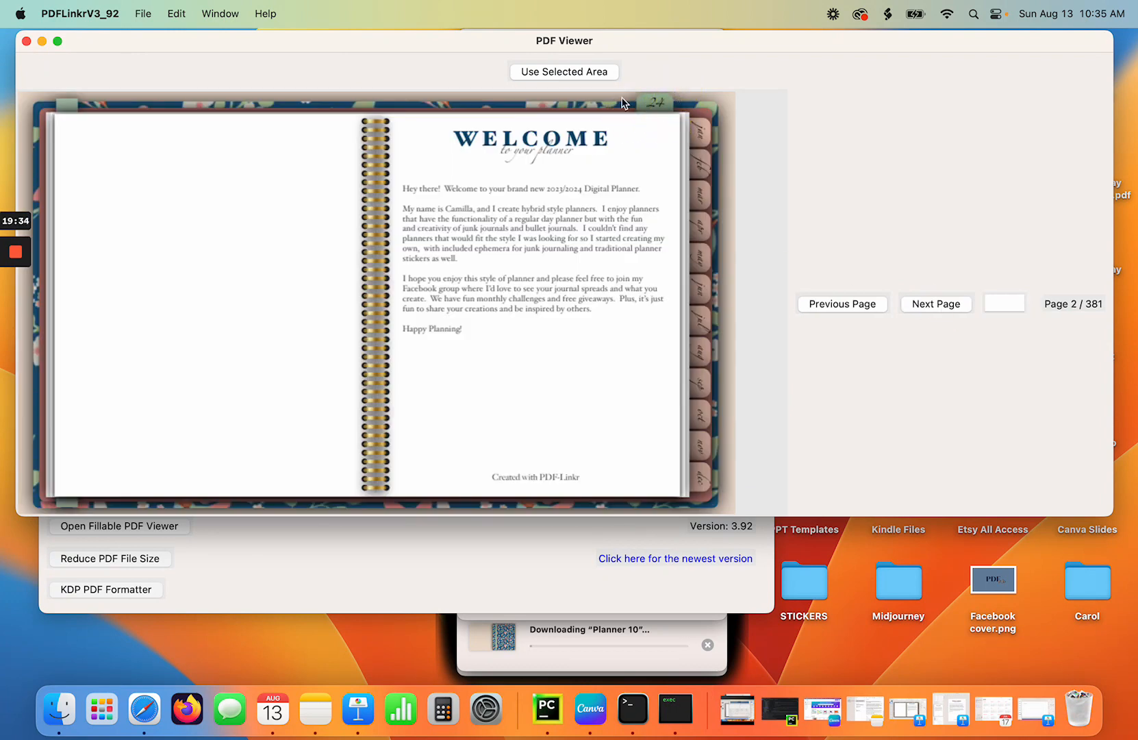
left_click_drag(623, 96, 679, 128)
left_click(551, 71)
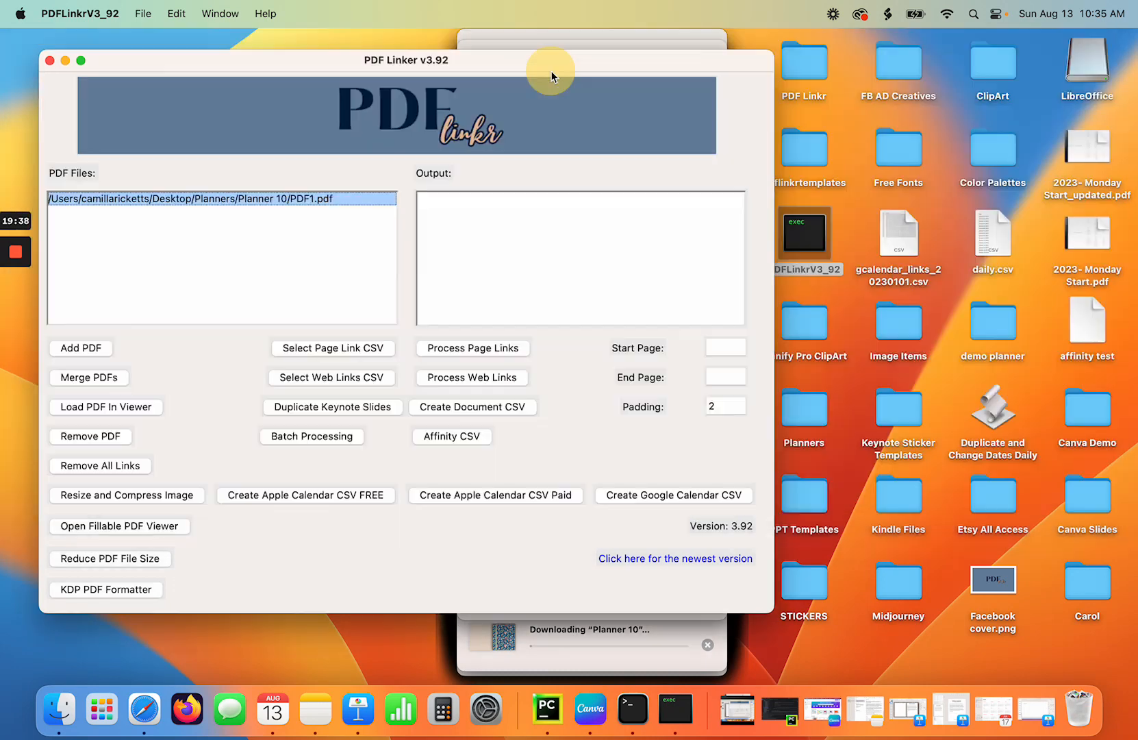
Choose overview3.csv from the csv folder as the page link CSV.
left_click(333, 349)
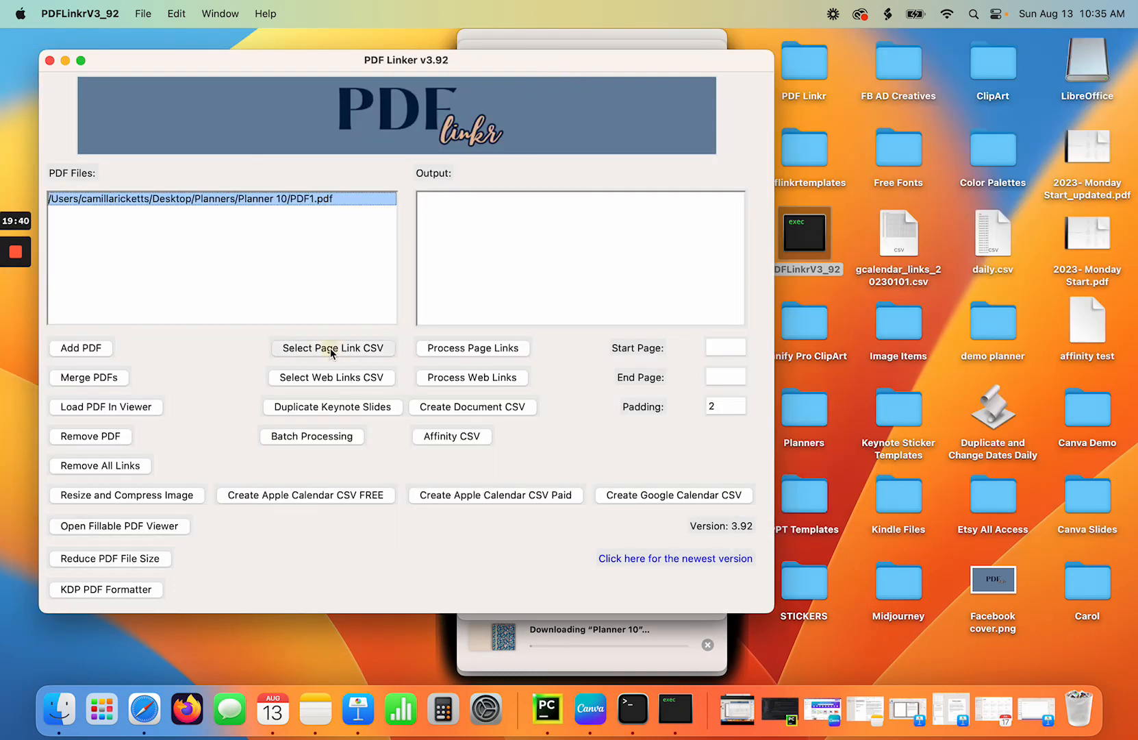
left_click(308, 203)
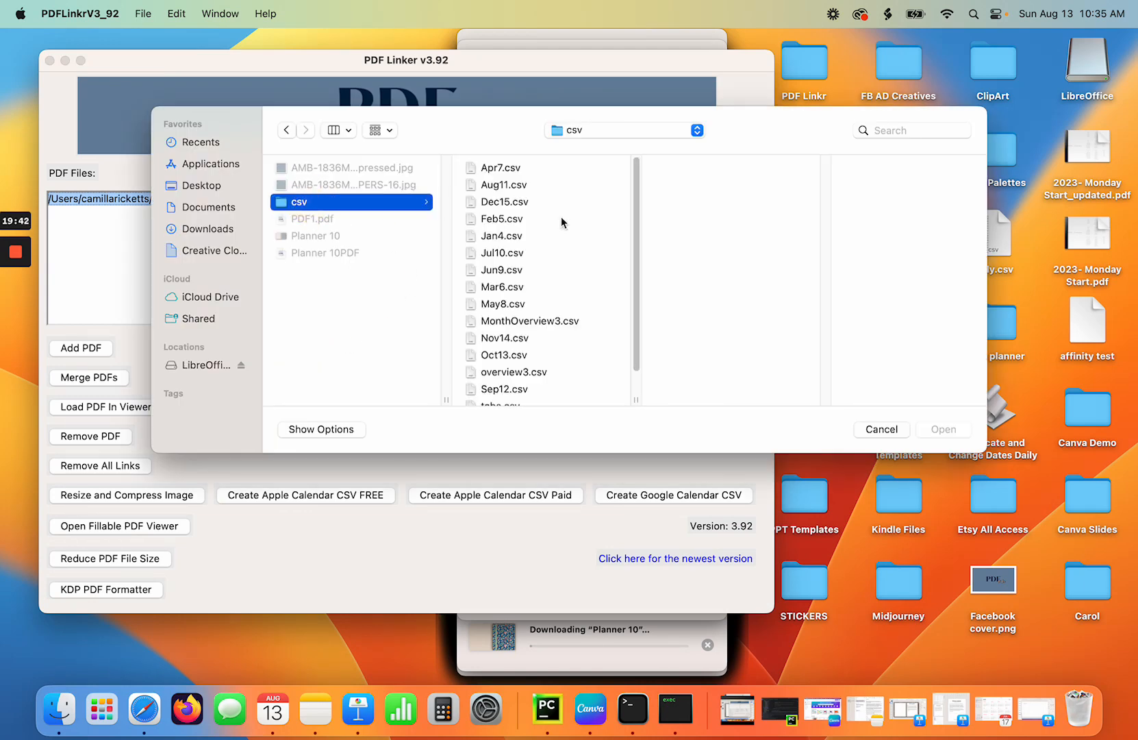
scroll(634, 181, "down", 2)
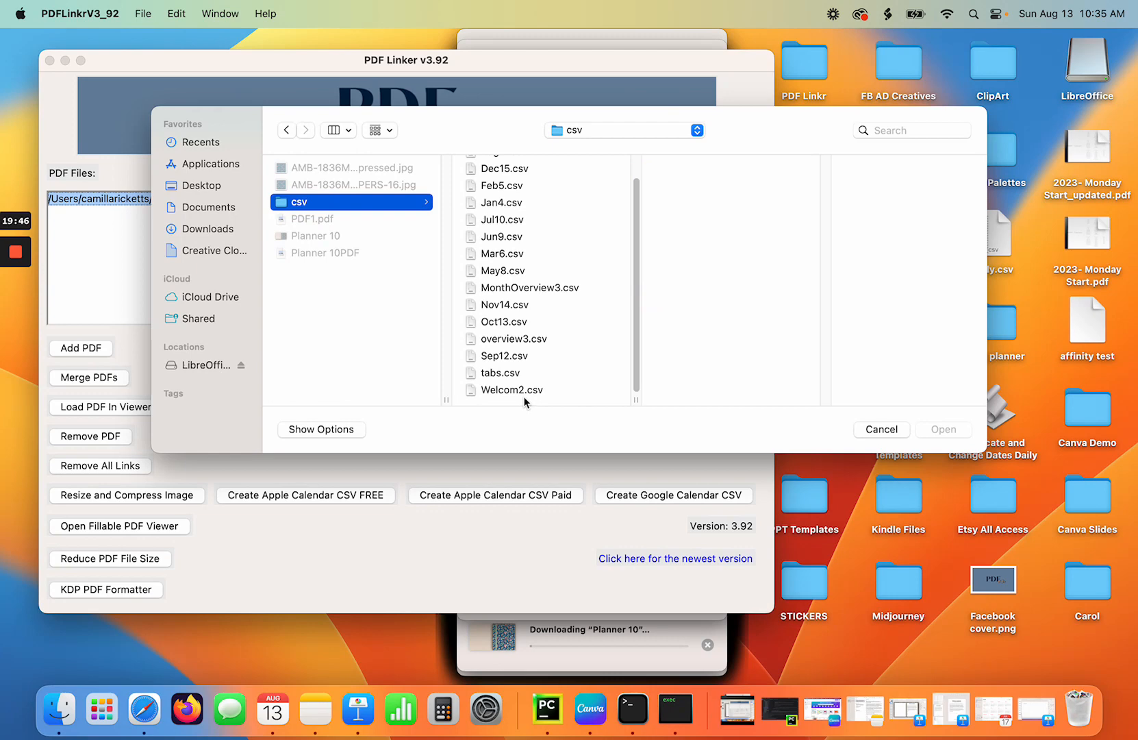
left_click(513, 338)
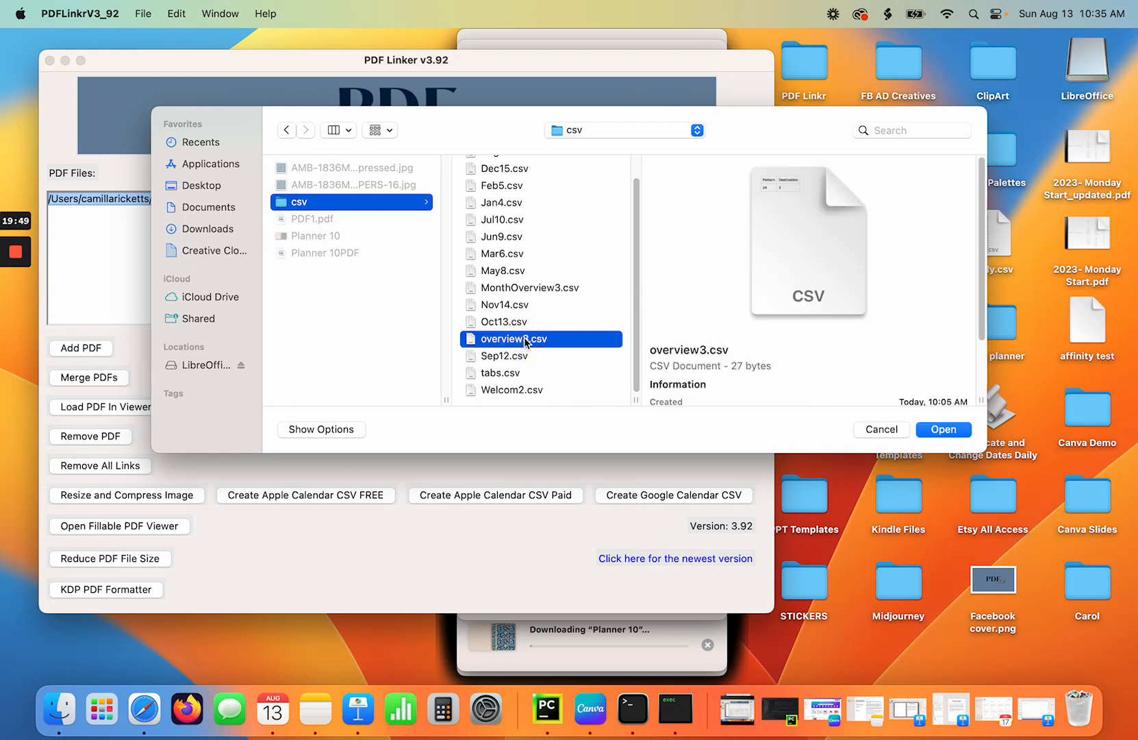
Process the page links of PDF1.pdf with overview3.csv and bring the processing log in Terminal into view.
left_click(952, 432)
left_click(482, 350)
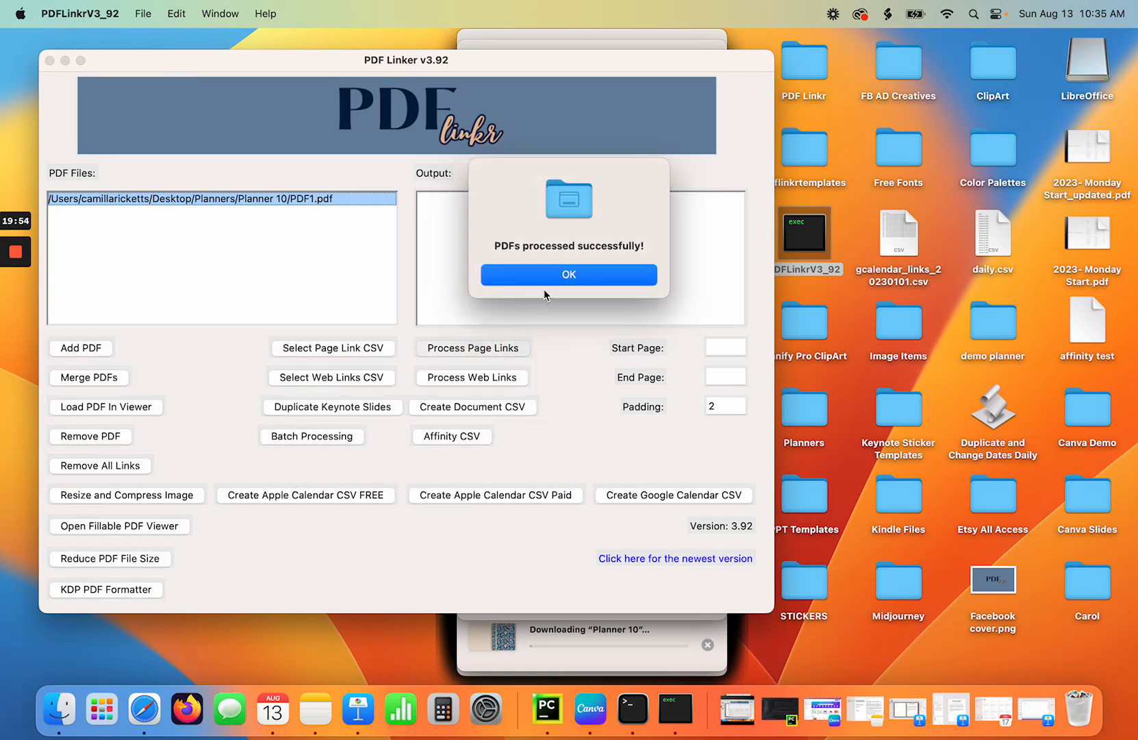
left_click(551, 281)
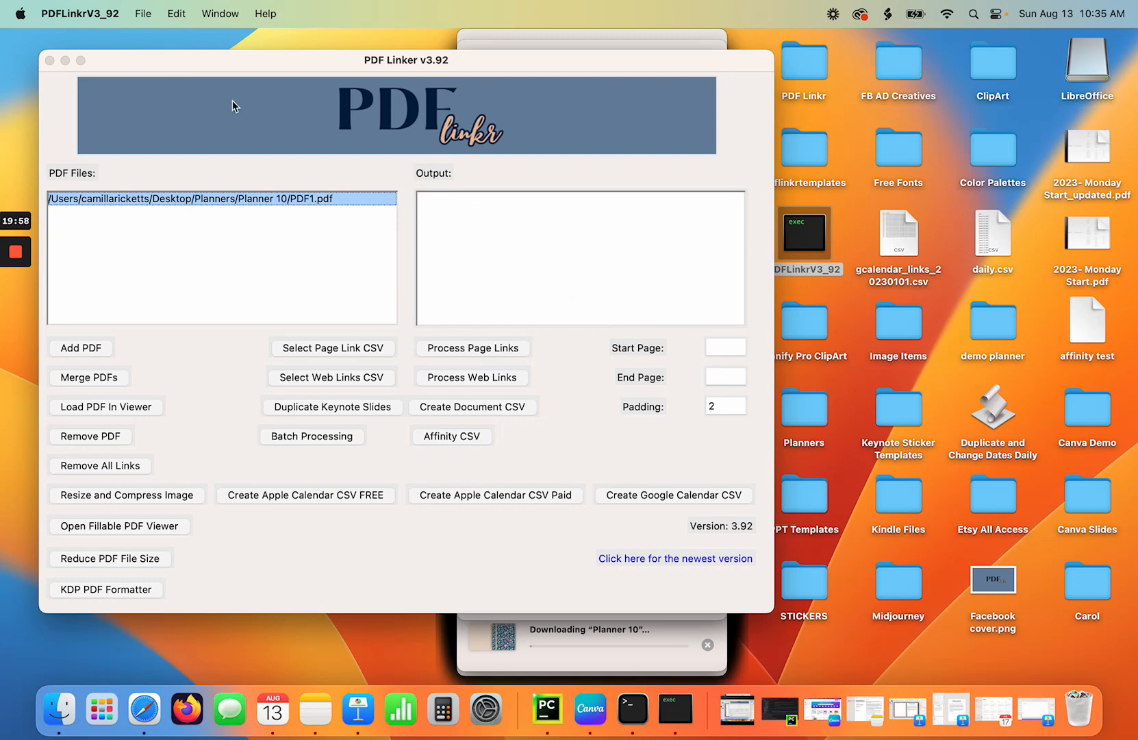
left_click_drag(223, 56, 584, 40)
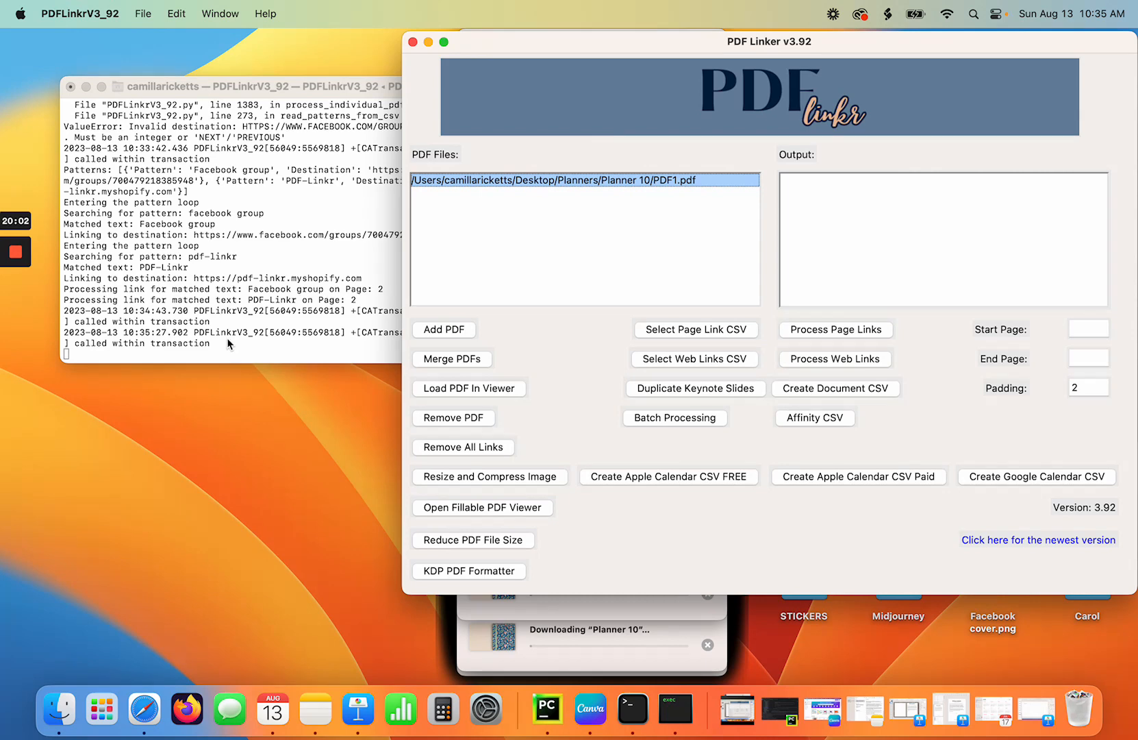
left_click(249, 340)
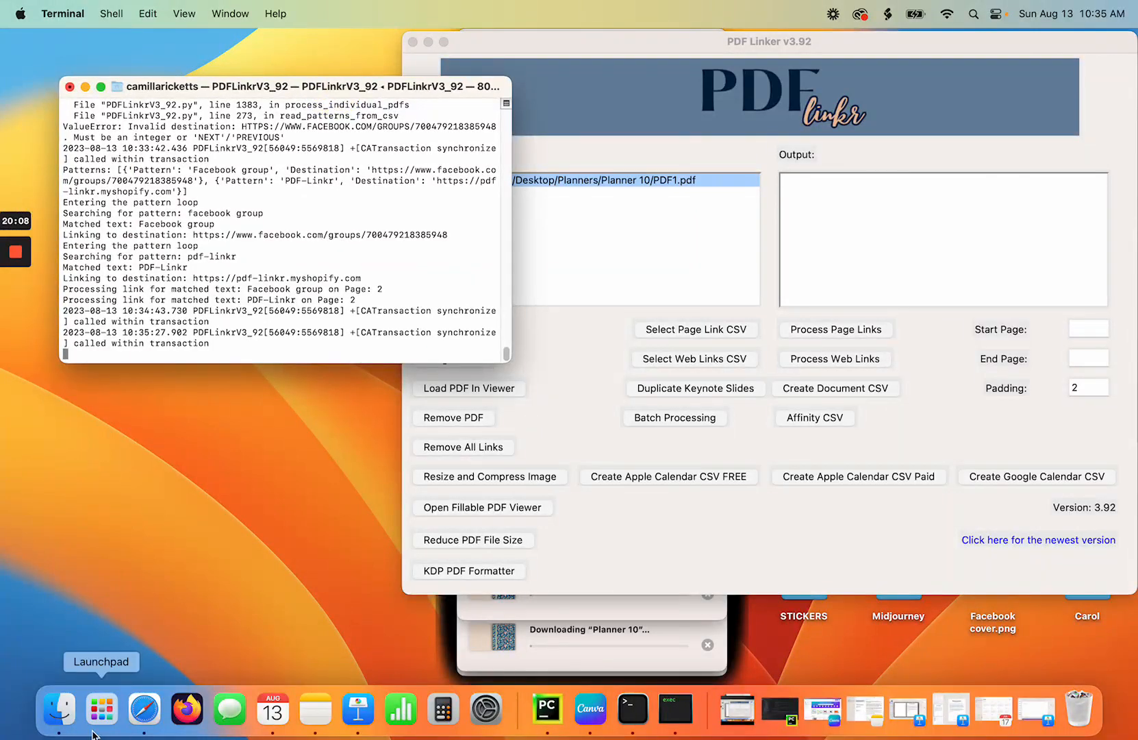
Open overview3.csv from the Planner 10 csv folder on the Desktop in TextEdit.
left_click(61, 711)
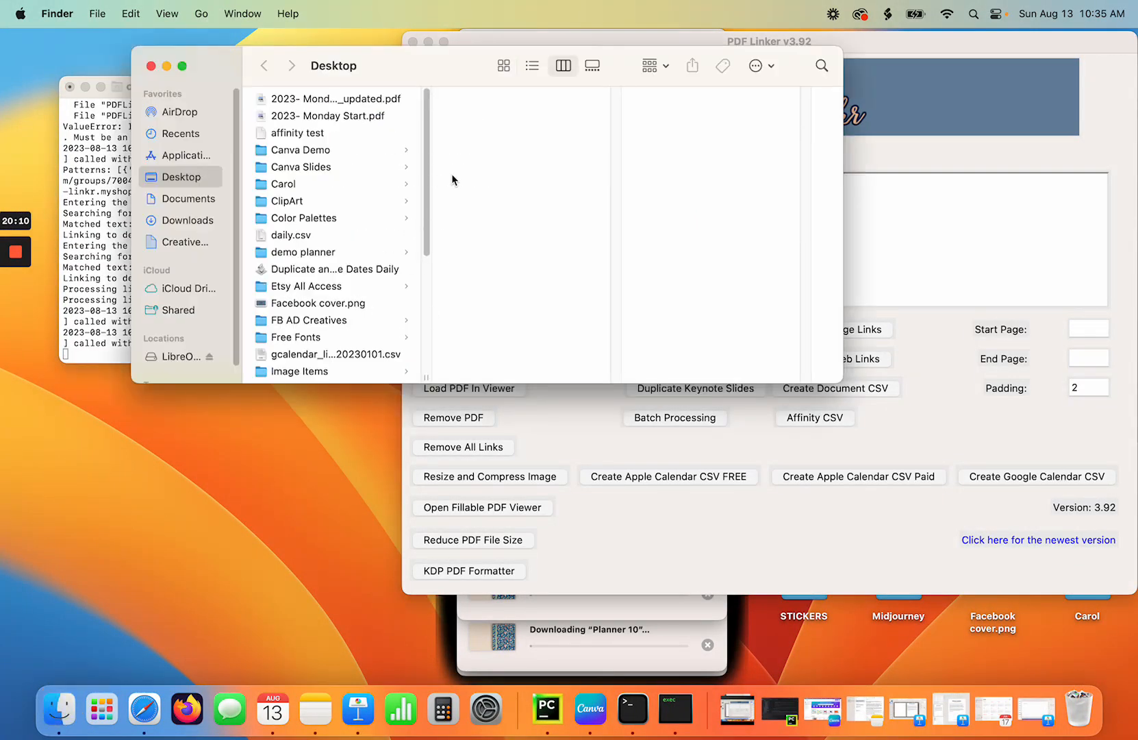
left_click_drag(424, 183, 450, 323)
left_click(328, 282)
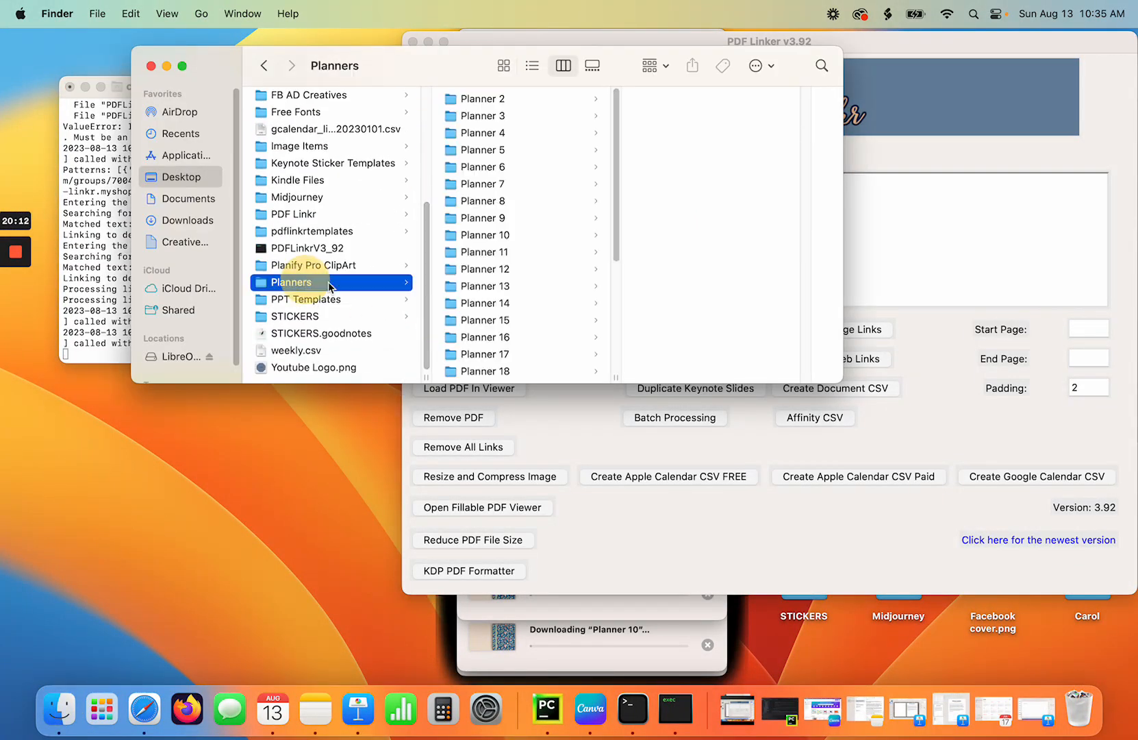
left_click(506, 238)
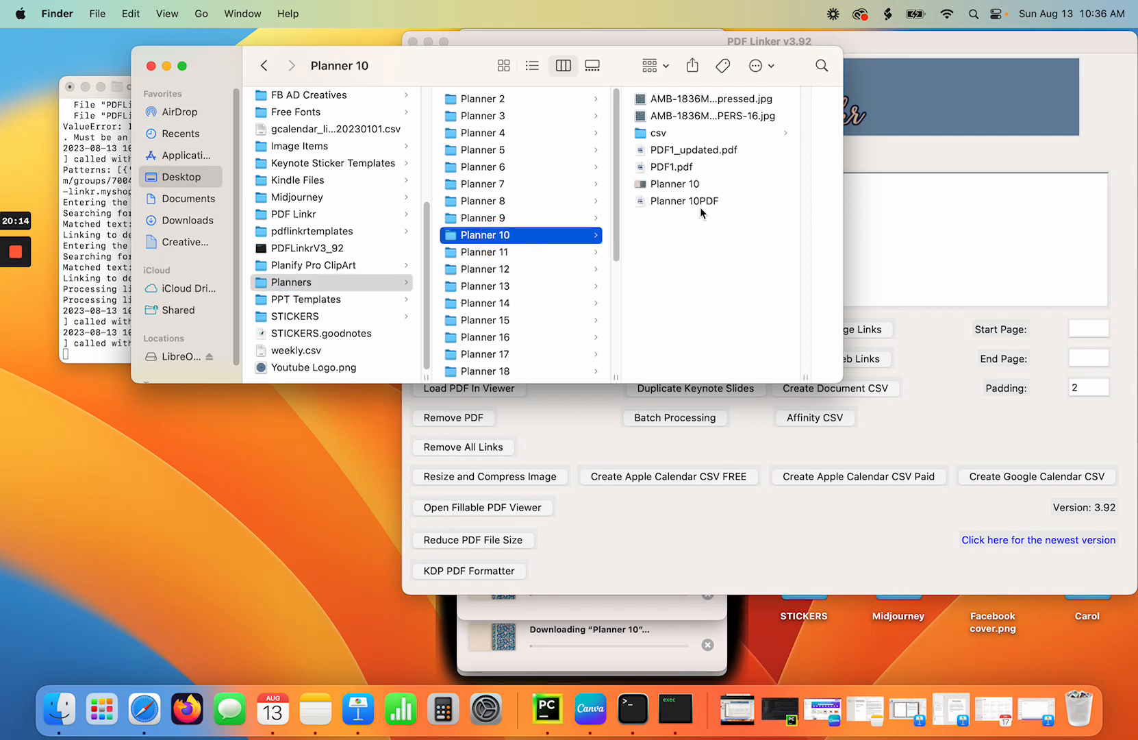
left_click(674, 135)
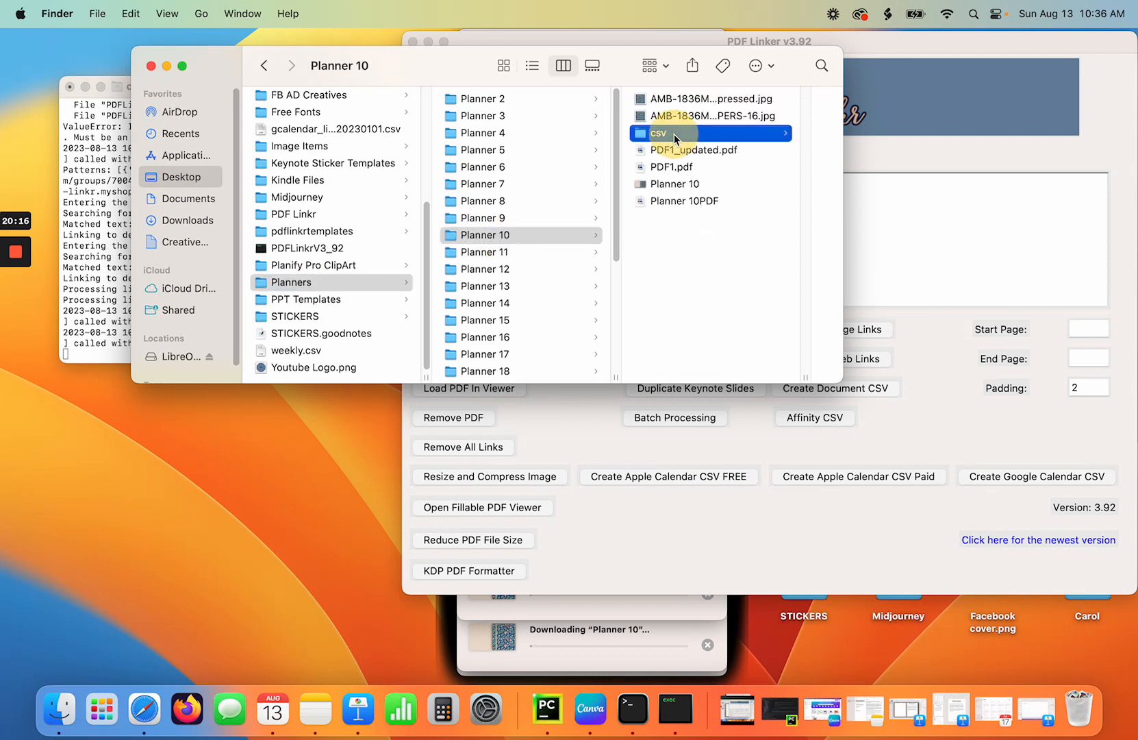
left_click(716, 306)
right_click(586, 309)
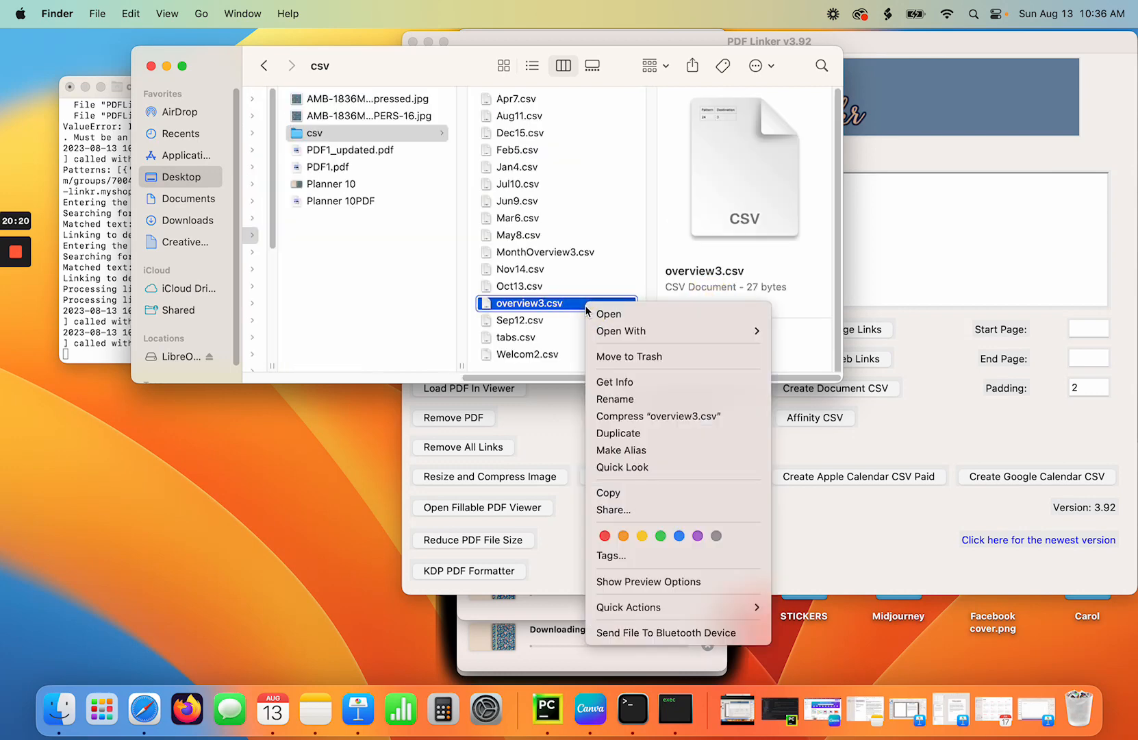
mouse_move(643, 332)
left_click(819, 407)
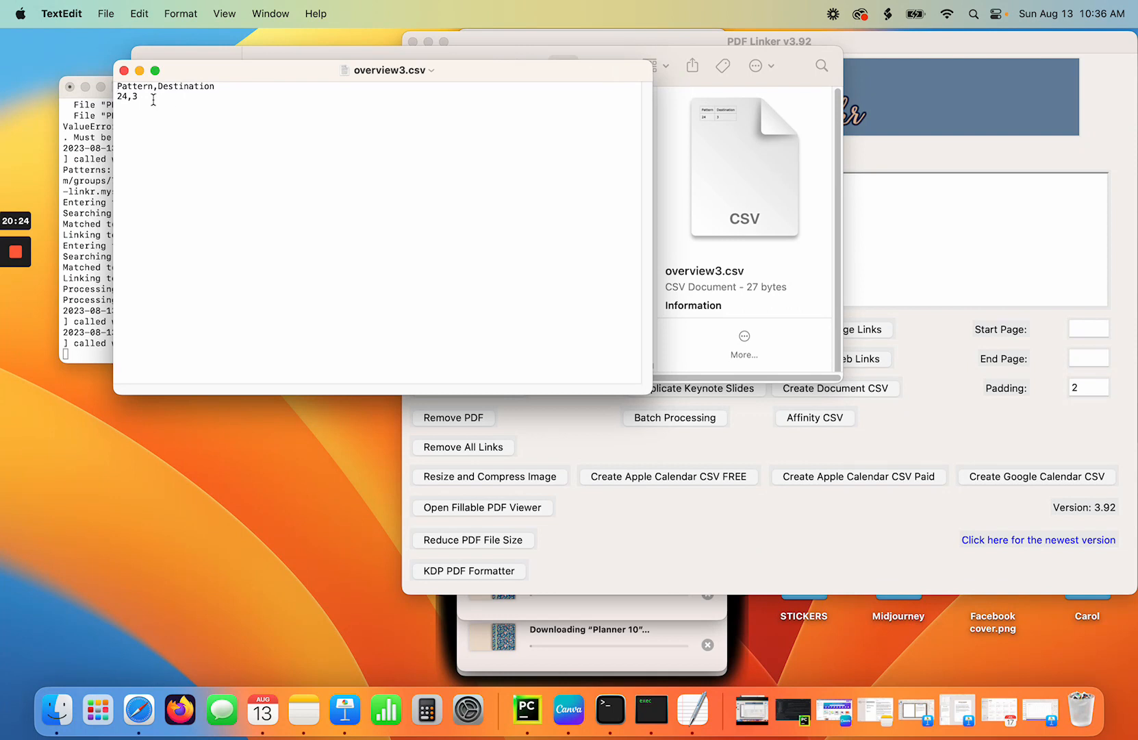
Add a second 24,3 row below the existing one in overview3.csv, save the file and close it.
left_click(145, 98)
key("Return")
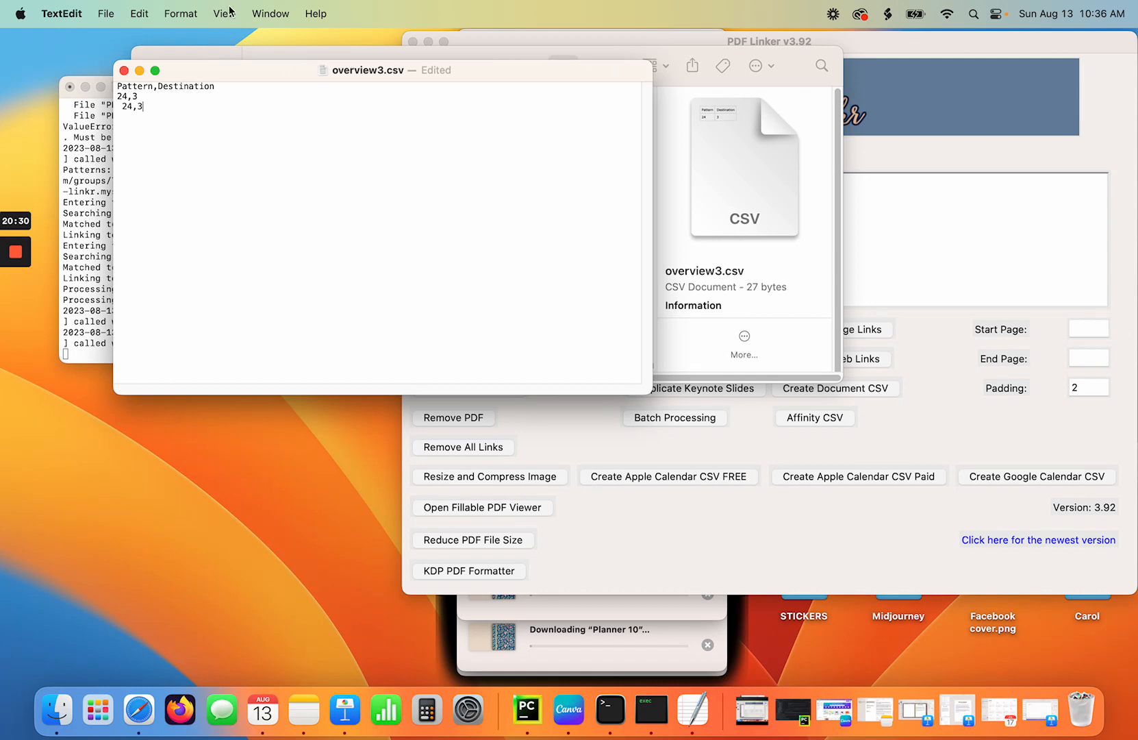
left_click(106, 15)
left_click(168, 116)
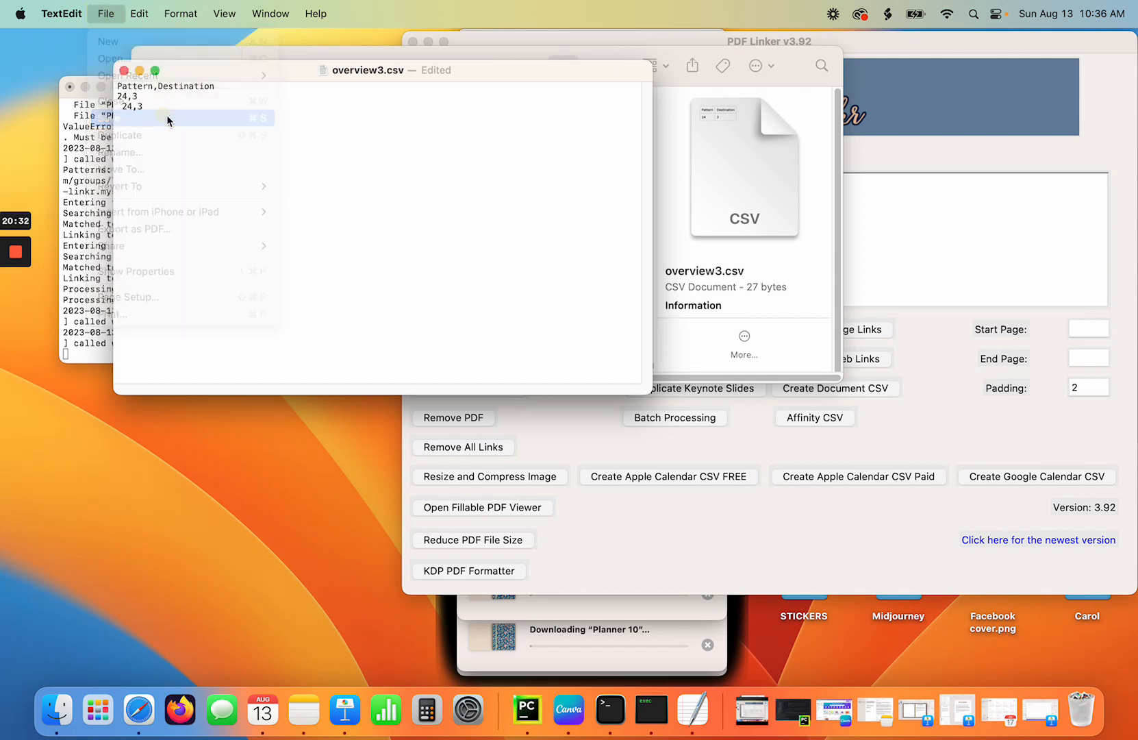
left_click(123, 71)
left_click(153, 67)
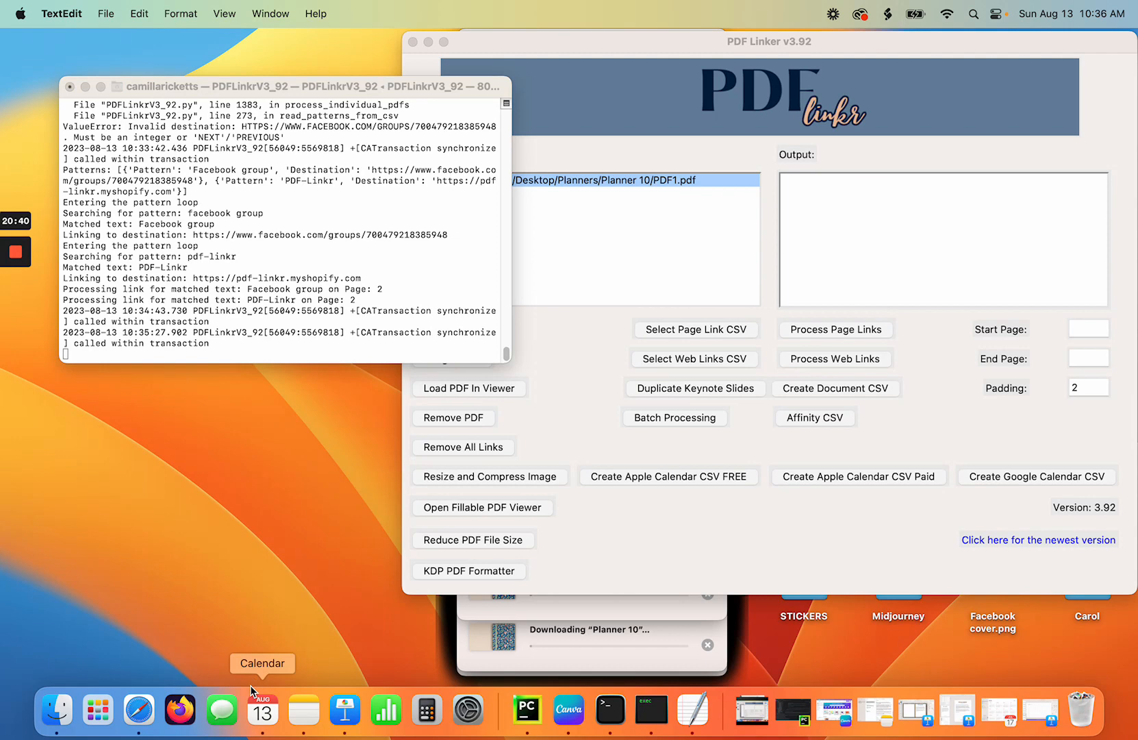
Move PDF1_updated.pdf in the Planner 10 folder to the Trash, close Finder and minimize the Terminal window.
left_click(57, 710)
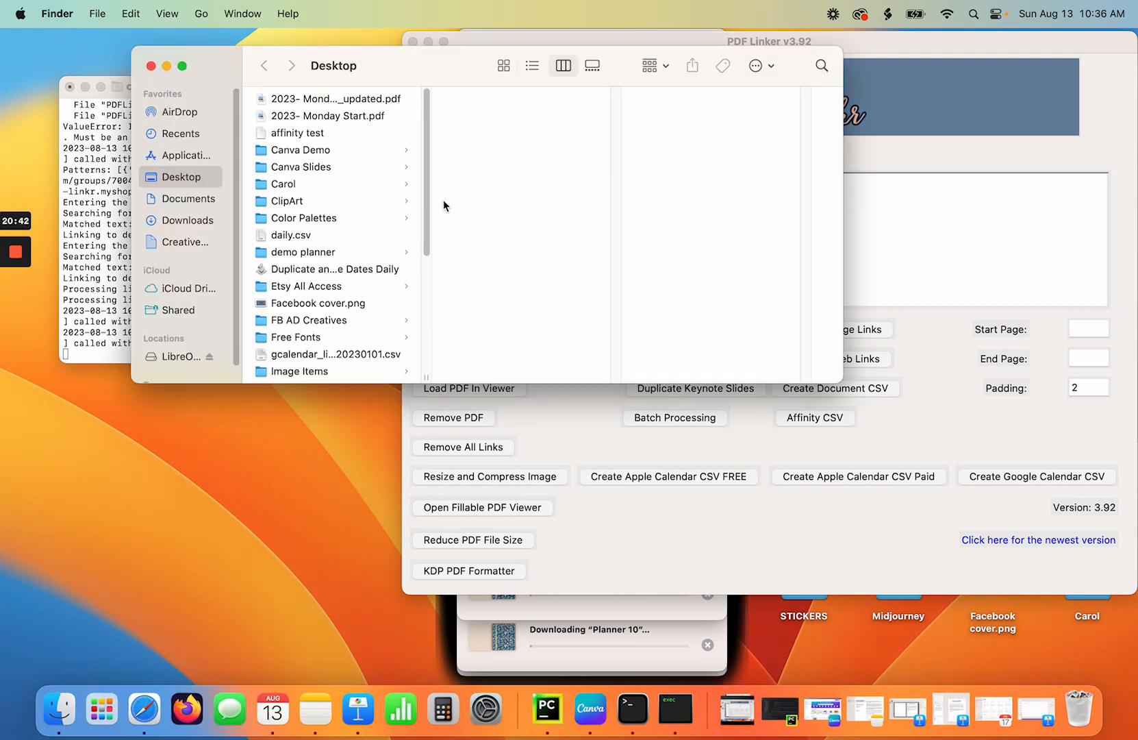
left_click_drag(428, 205, 435, 343)
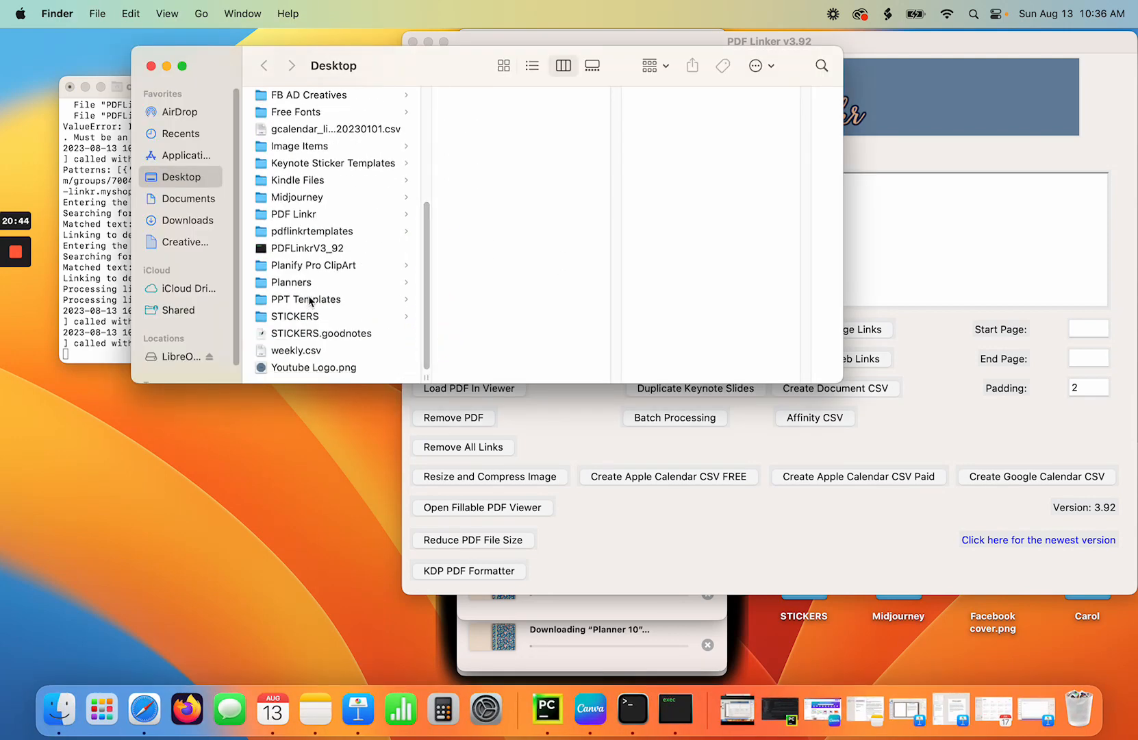
left_click(390, 282)
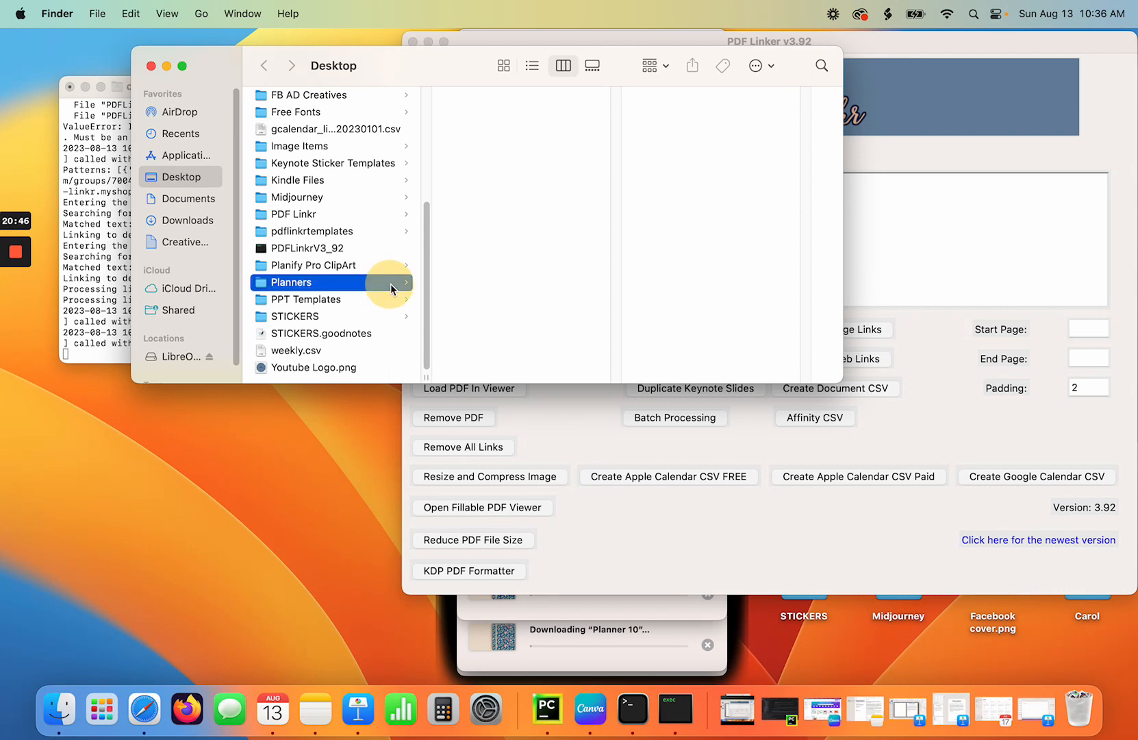
left_click(498, 236)
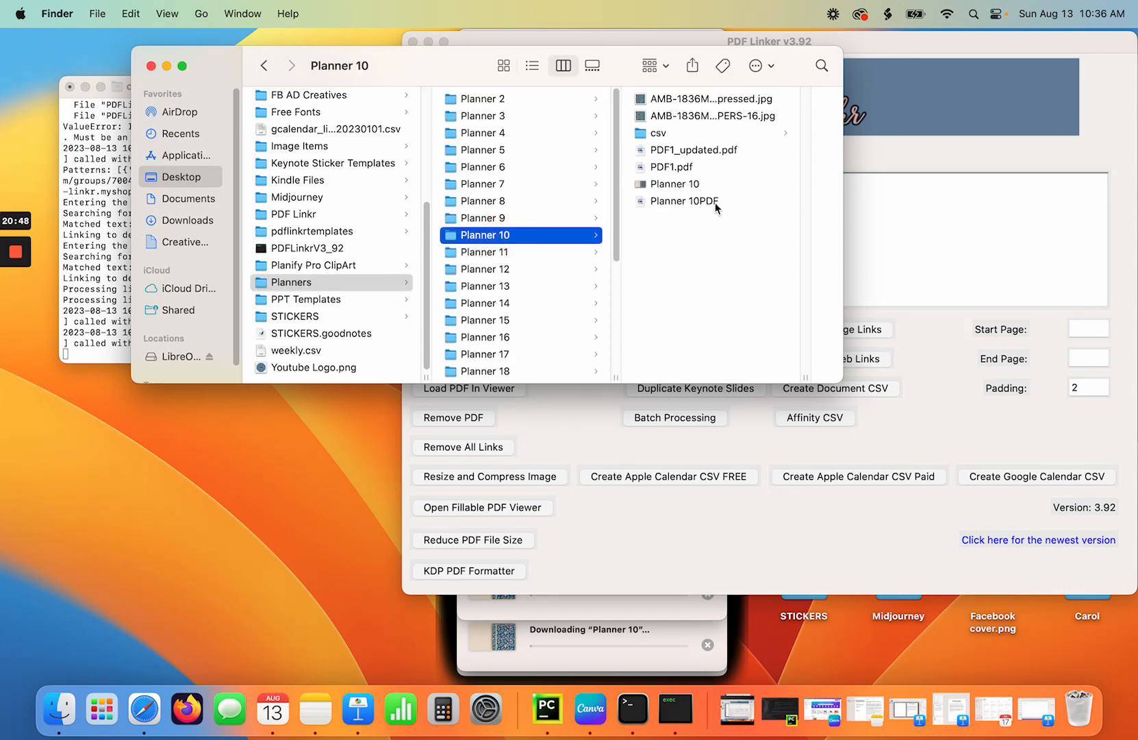
left_click(711, 150)
right_click(593, 149)
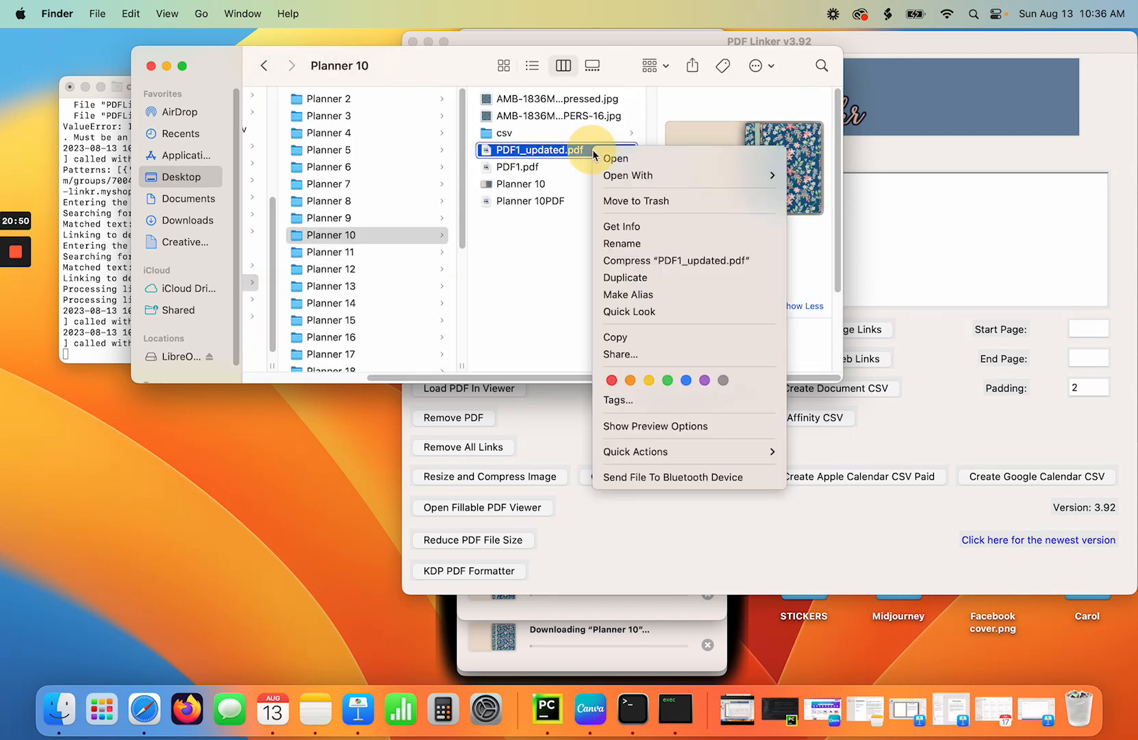
left_click(619, 200)
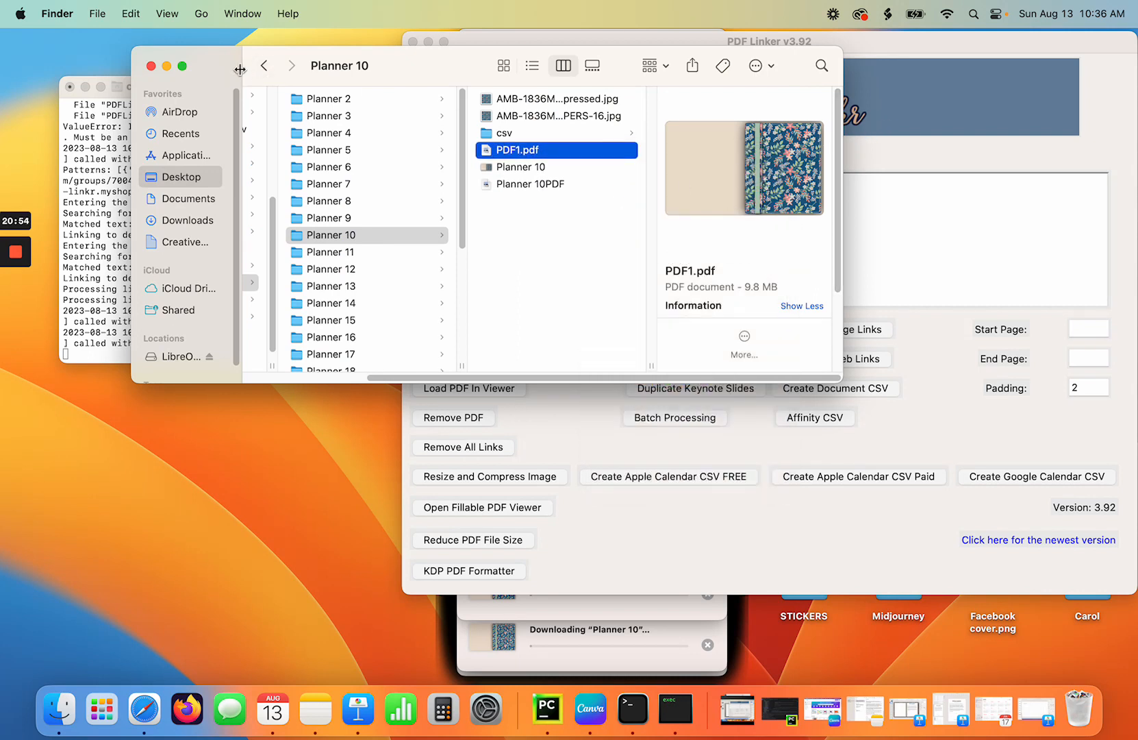
left_click(151, 66)
left_click(86, 86)
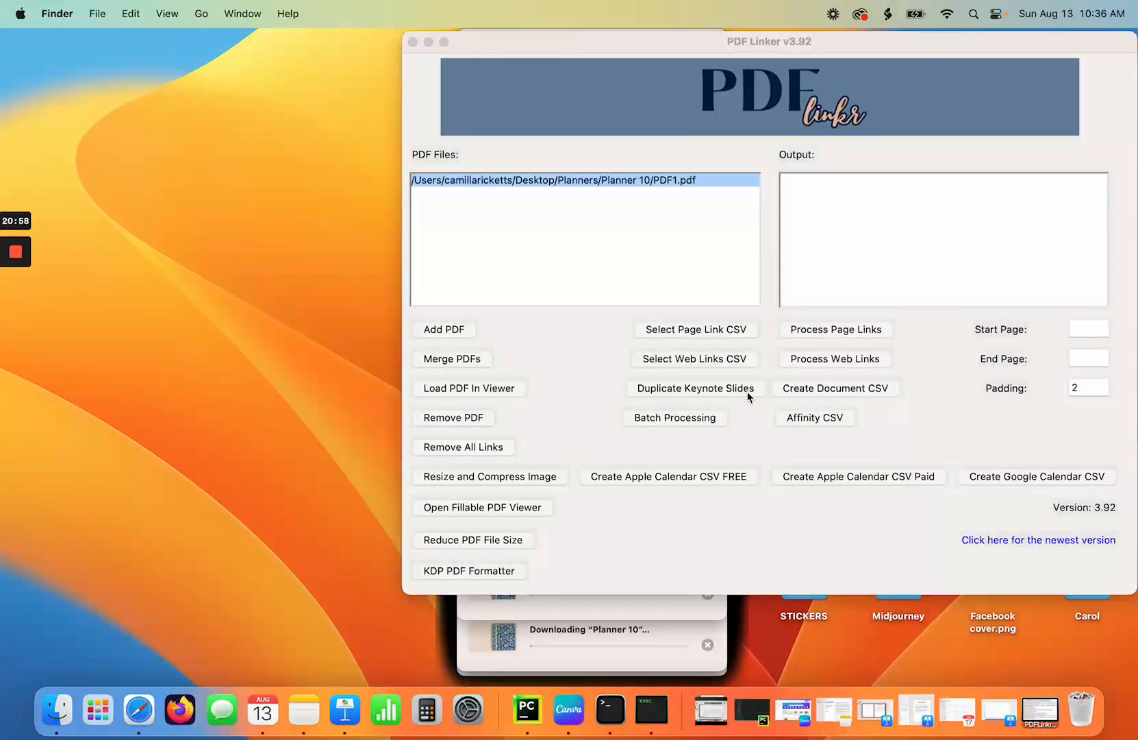
Select overview3.csv as the page link CSV for PDF1.pdf and try to process the page links.
left_click(679, 182)
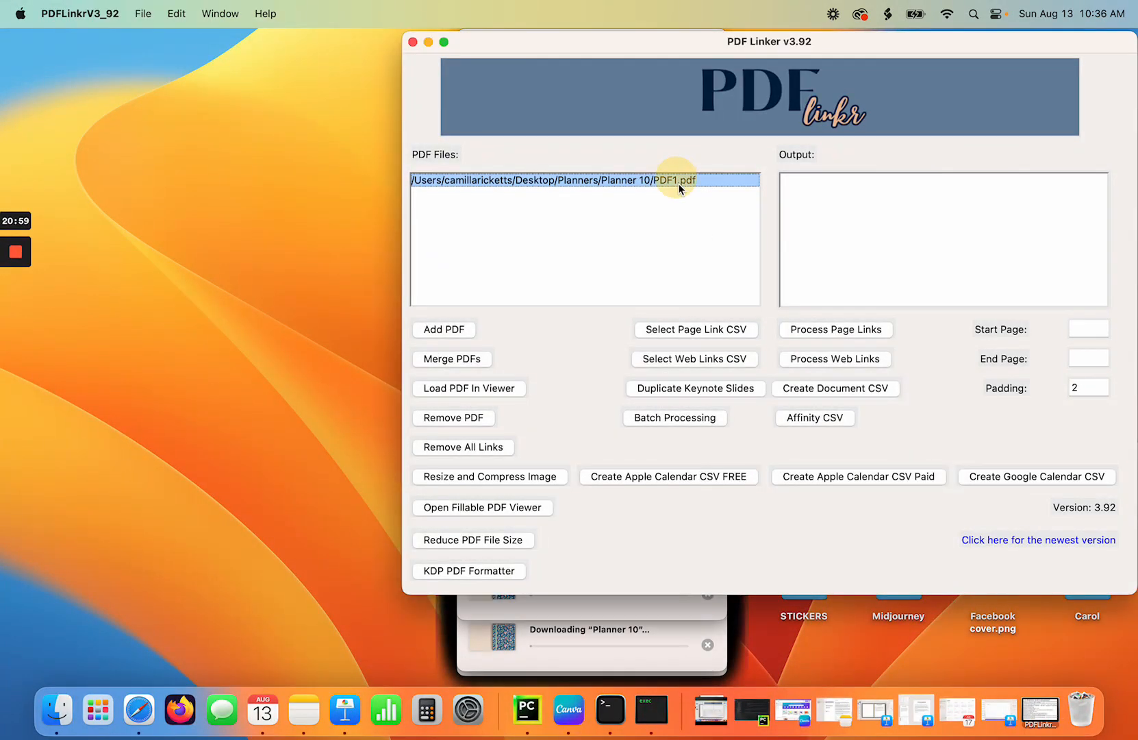
left_click(726, 330)
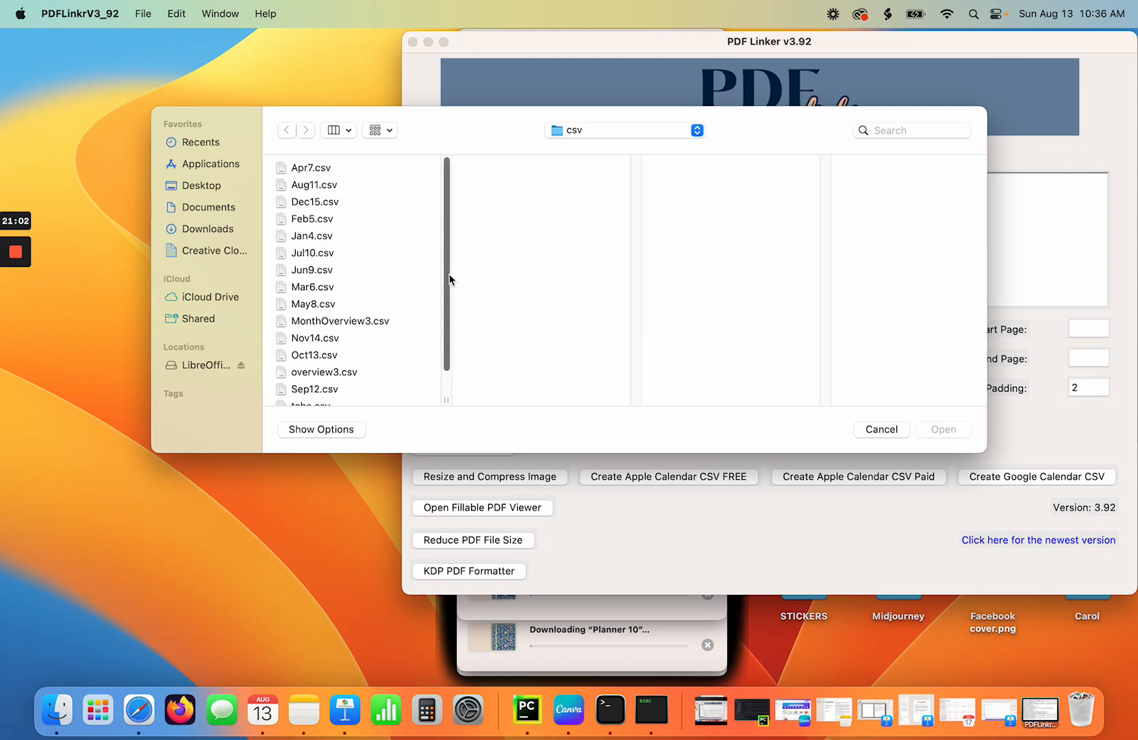
scroll(450, 279, "down", 2)
double_click(322, 341)
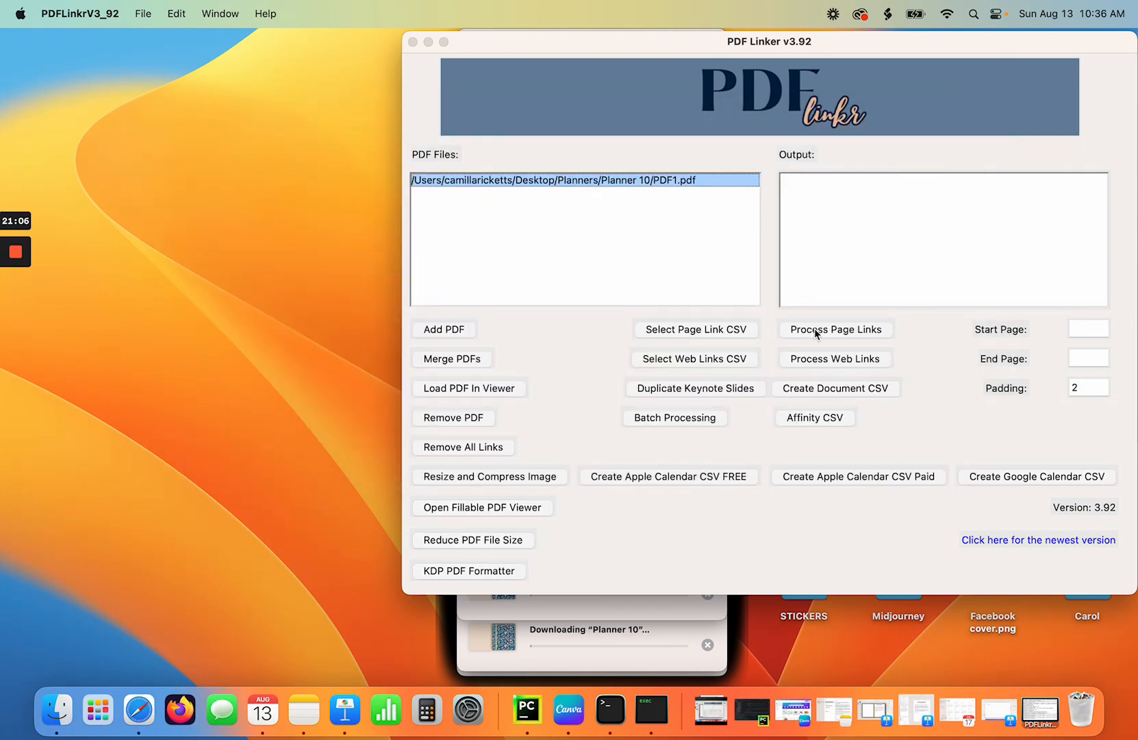
left_click(814, 328)
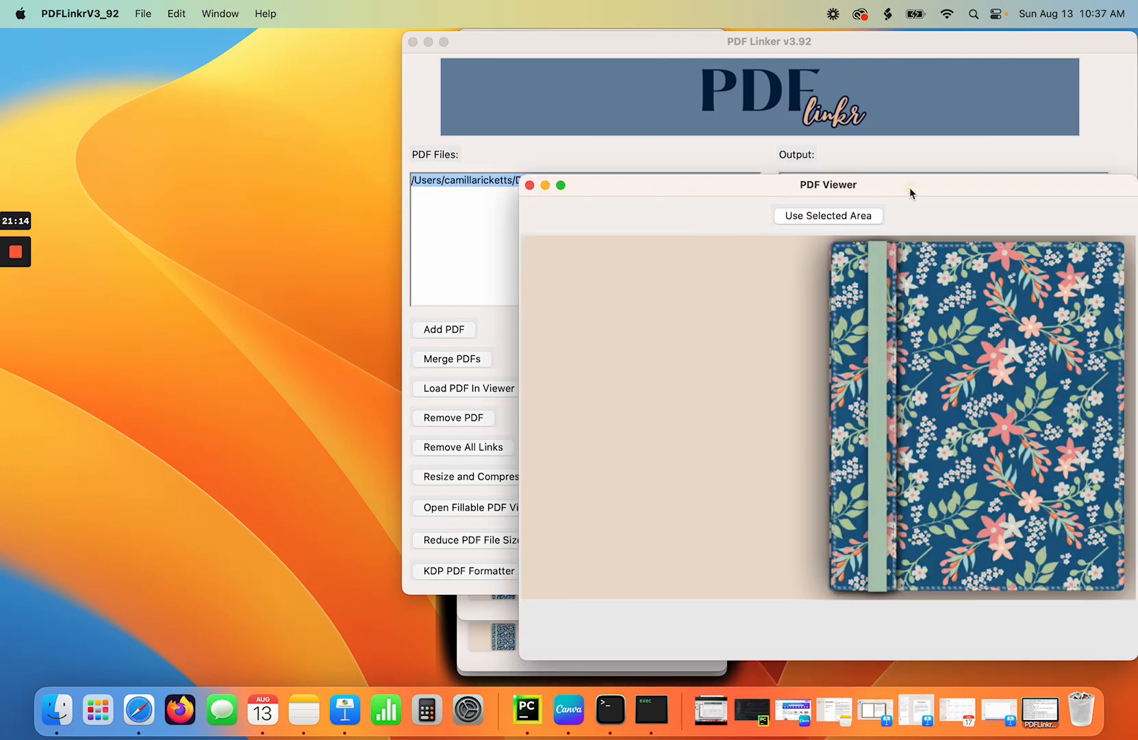
Mark the area around the 24 tab on page 2 in the PDF Viewer and use it as the selected area.
left_click_drag(909, 187, 535, 144)
left_click_drag(762, 355, 1133, 320)
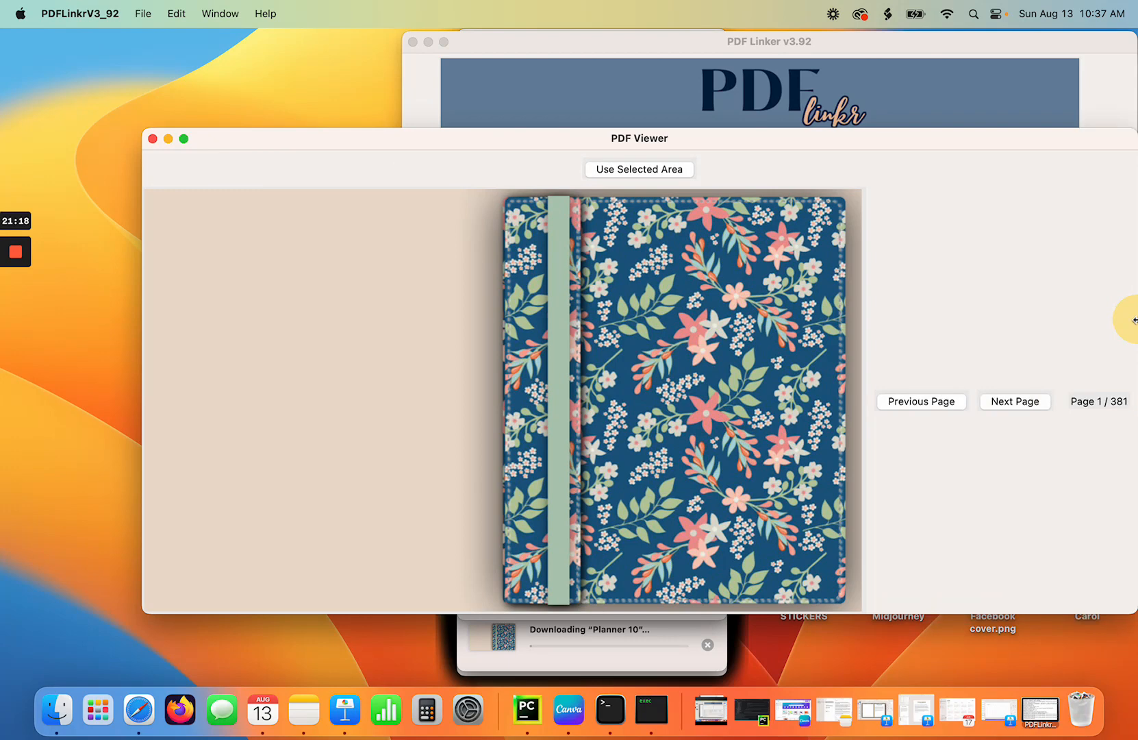
left_click(1038, 400)
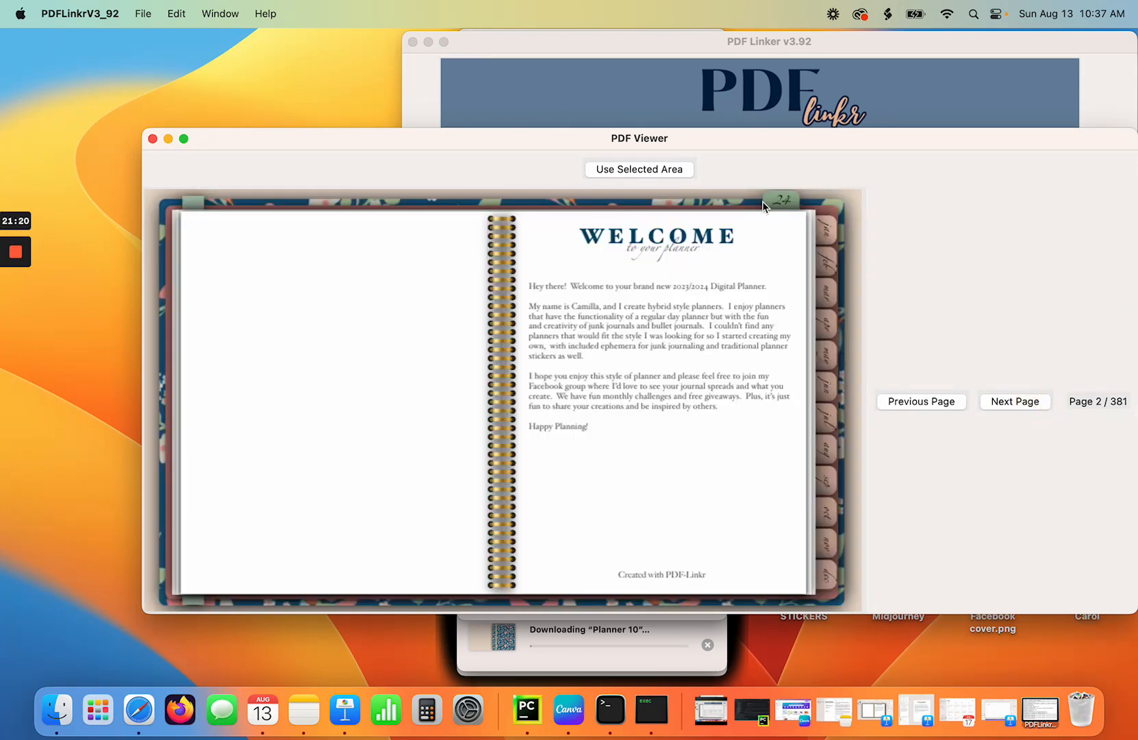
left_click_drag(751, 193, 807, 223)
left_click(671, 171)
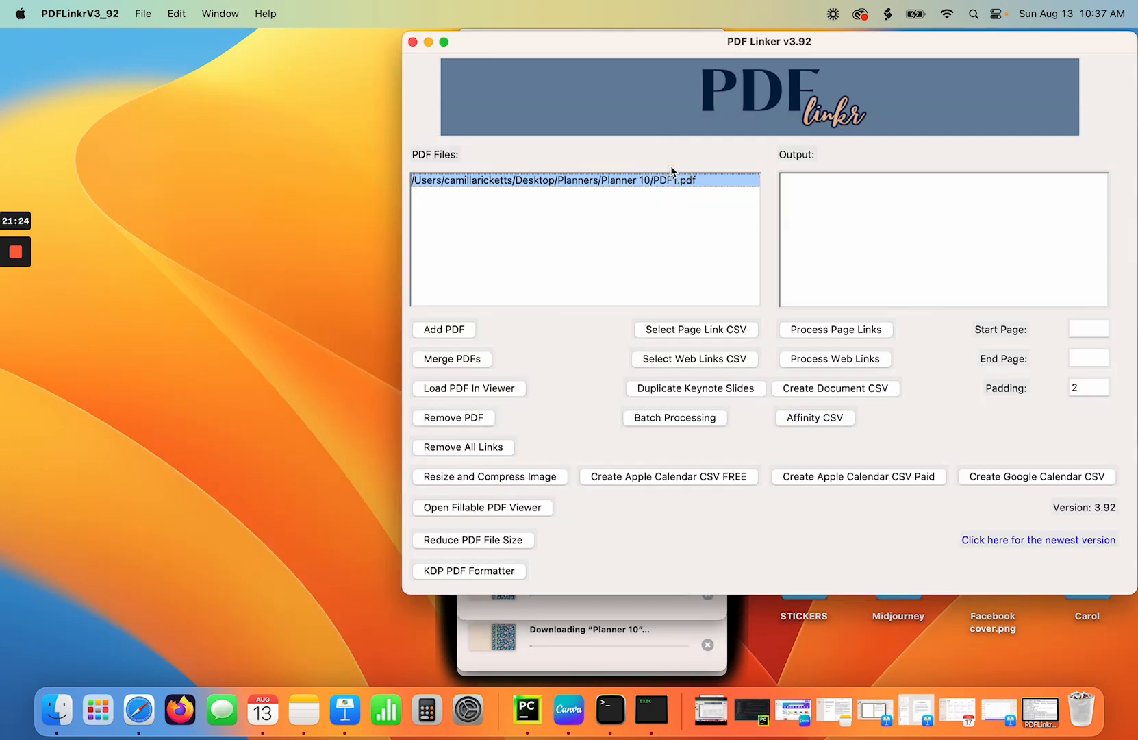
Load overview3.csv as the page link CSV and process the page links of PDF1.pdf within the selected area.
left_click(716, 331)
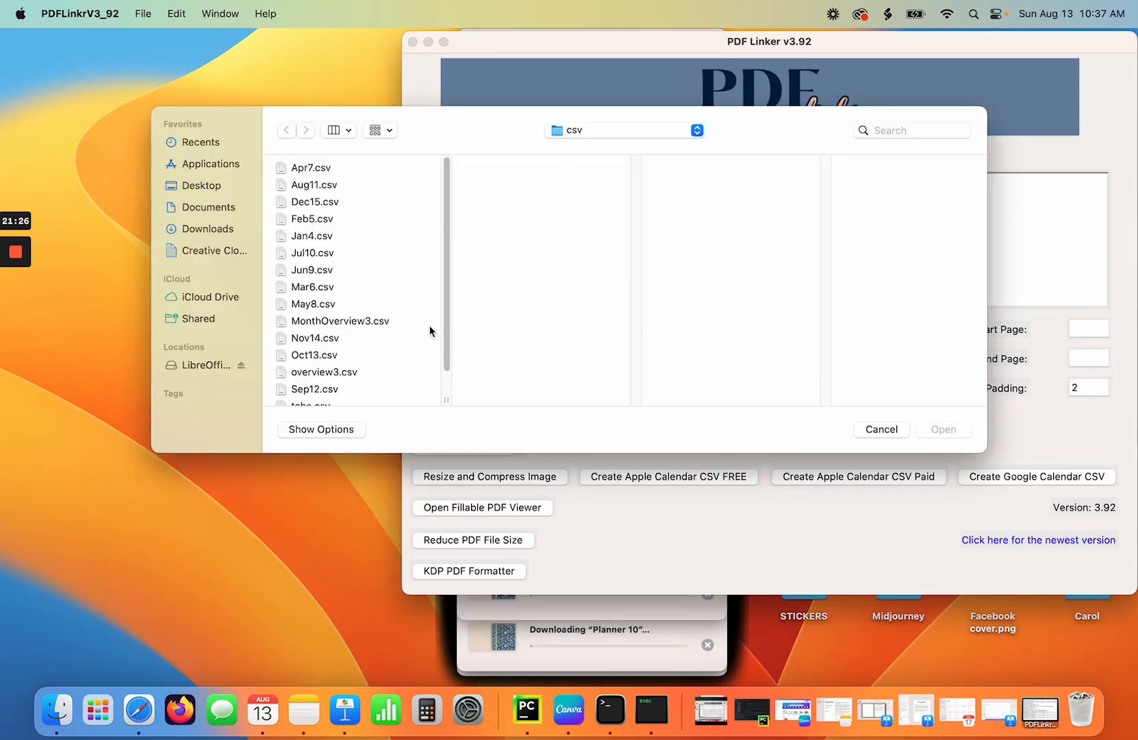
double_click(331, 373)
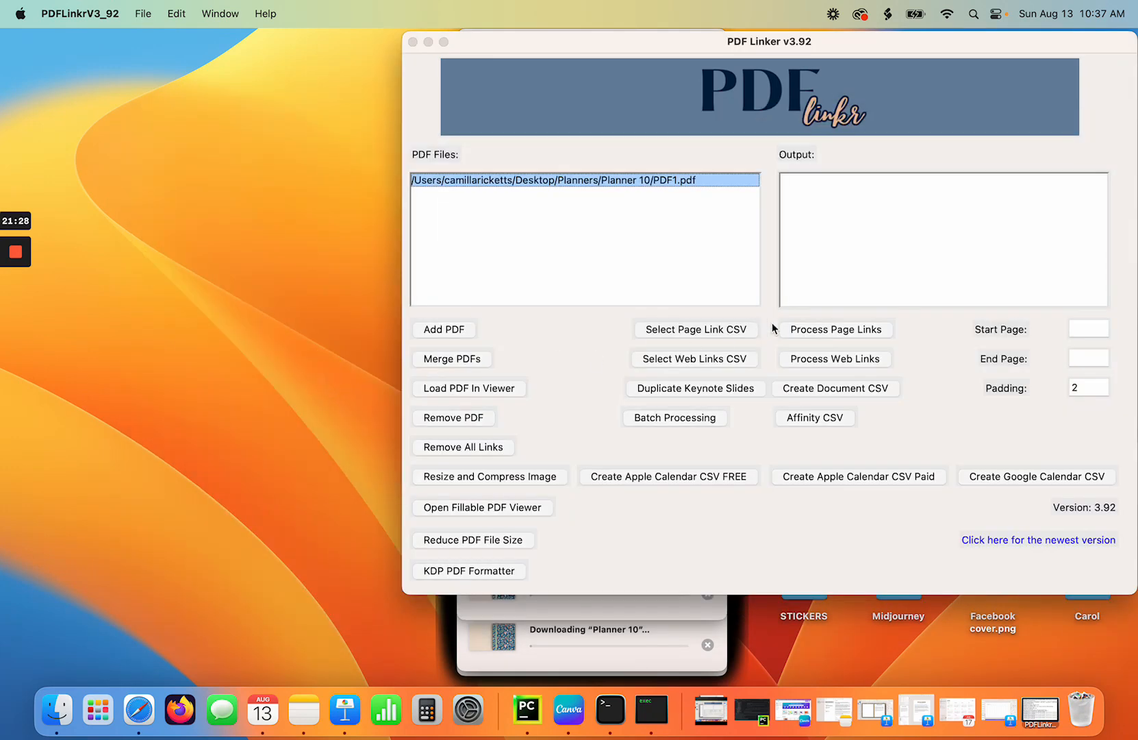
left_click(821, 331)
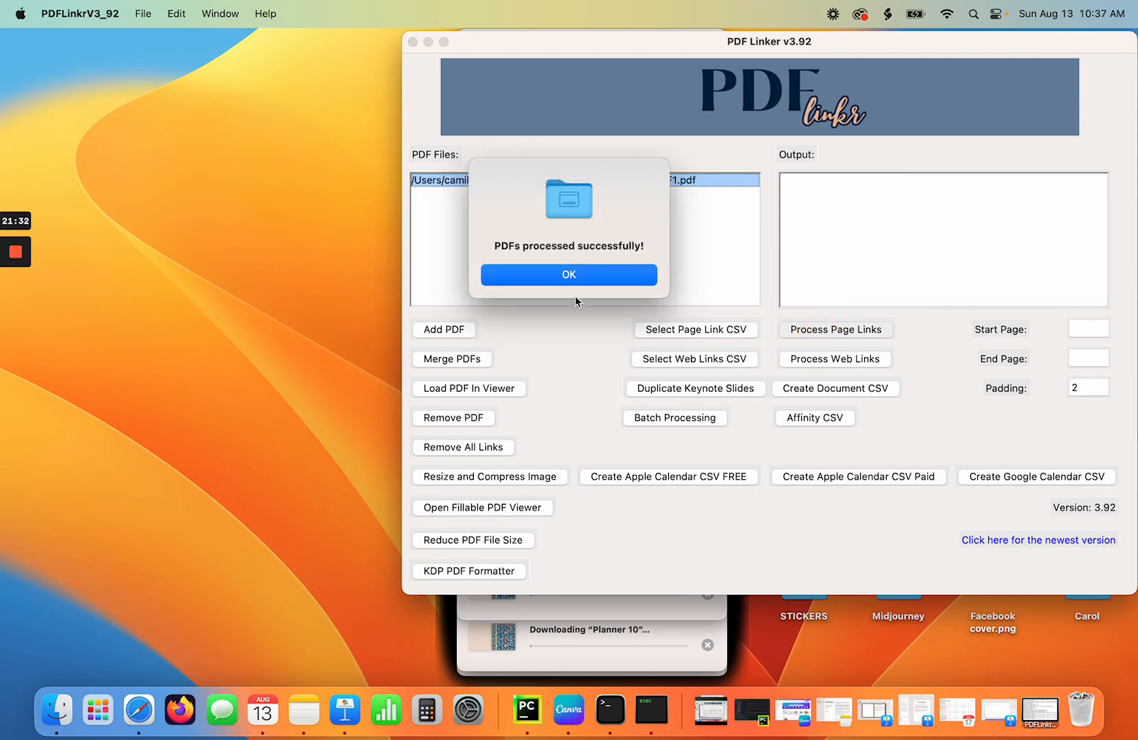
left_click(574, 281)
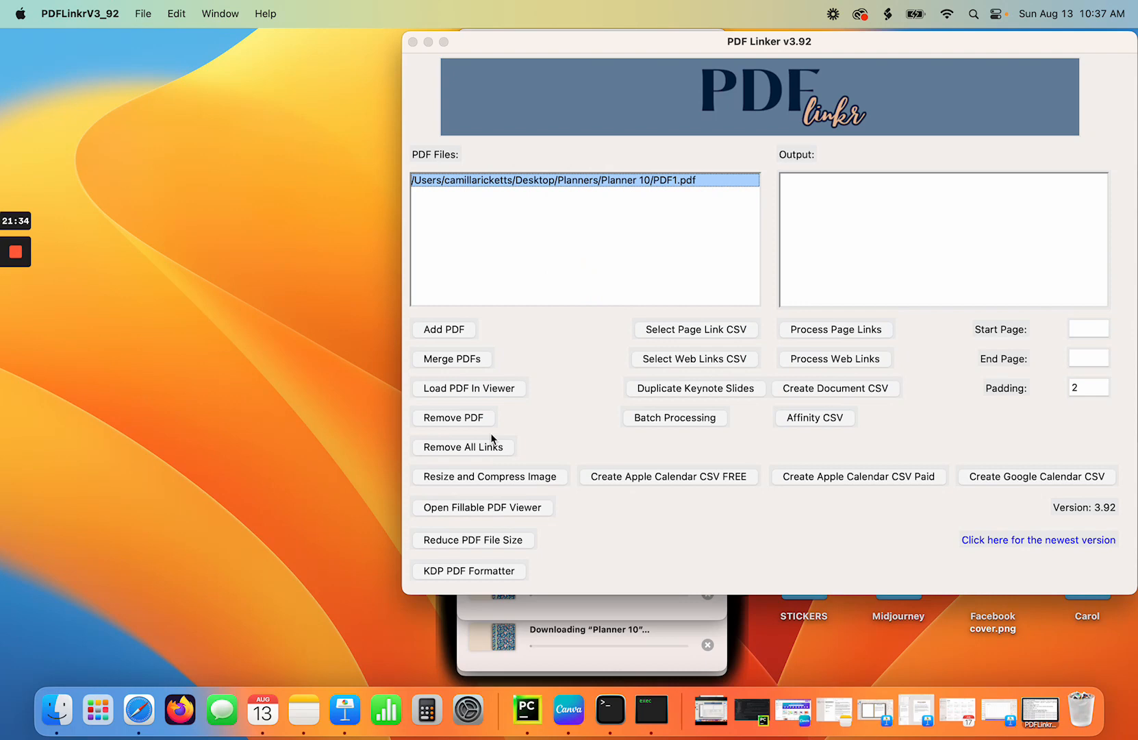
Open PDF1_updated.pdf from the Planner 10 folder in Preview, check the 24 tab link on page 2, and close it.
left_click(47, 709)
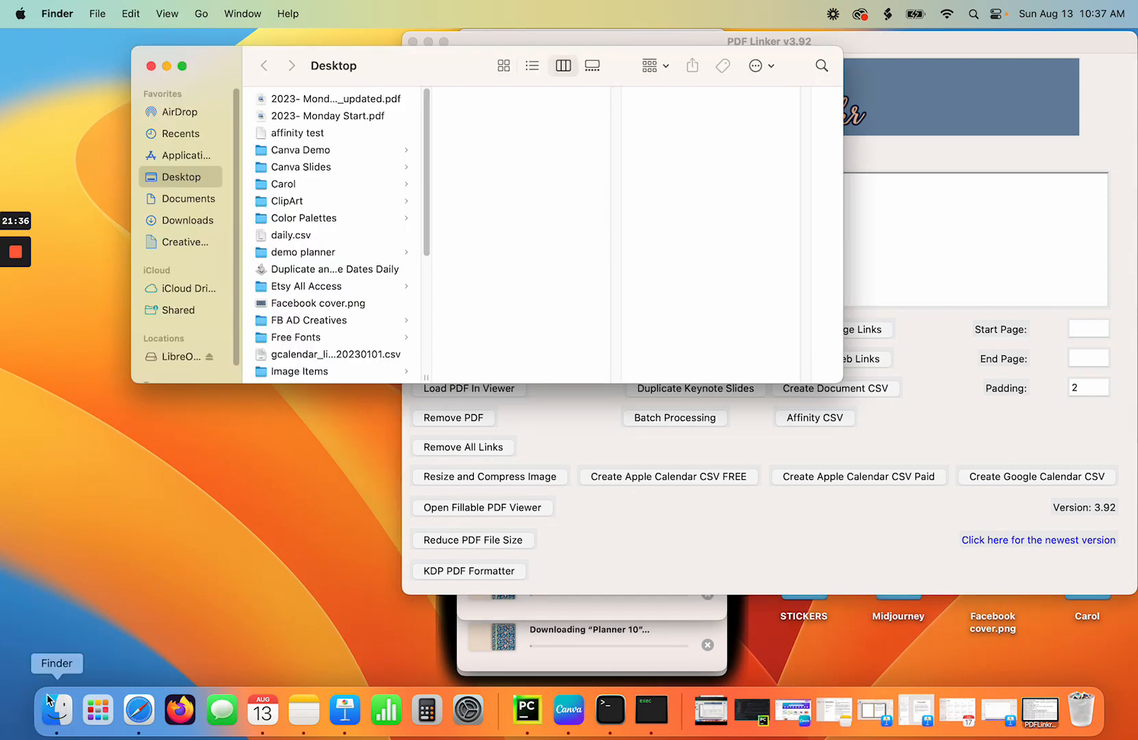
left_click_drag(426, 208, 428, 328)
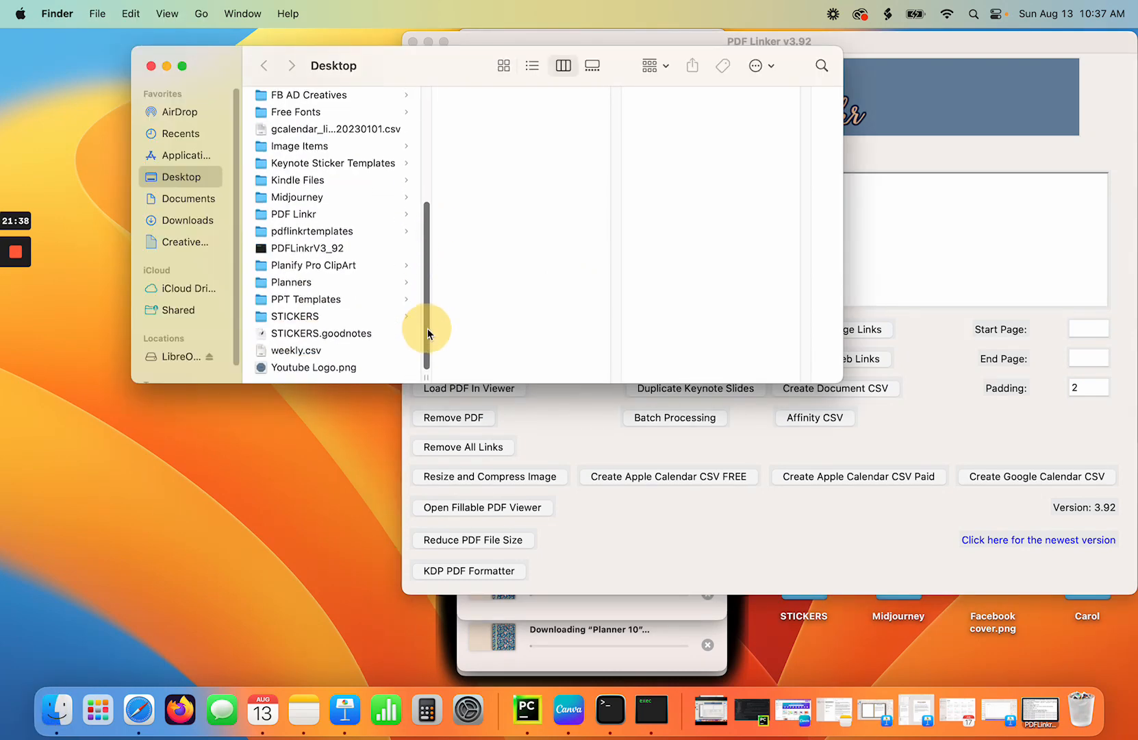
left_click(296, 285)
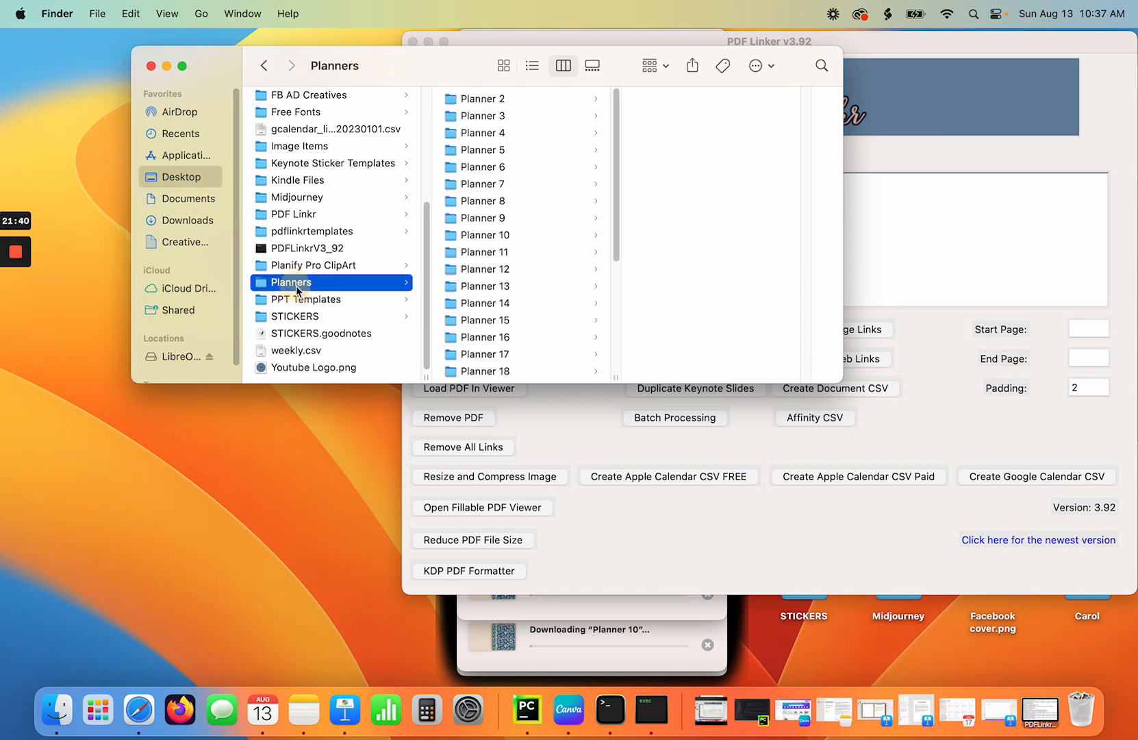
left_click(486, 238)
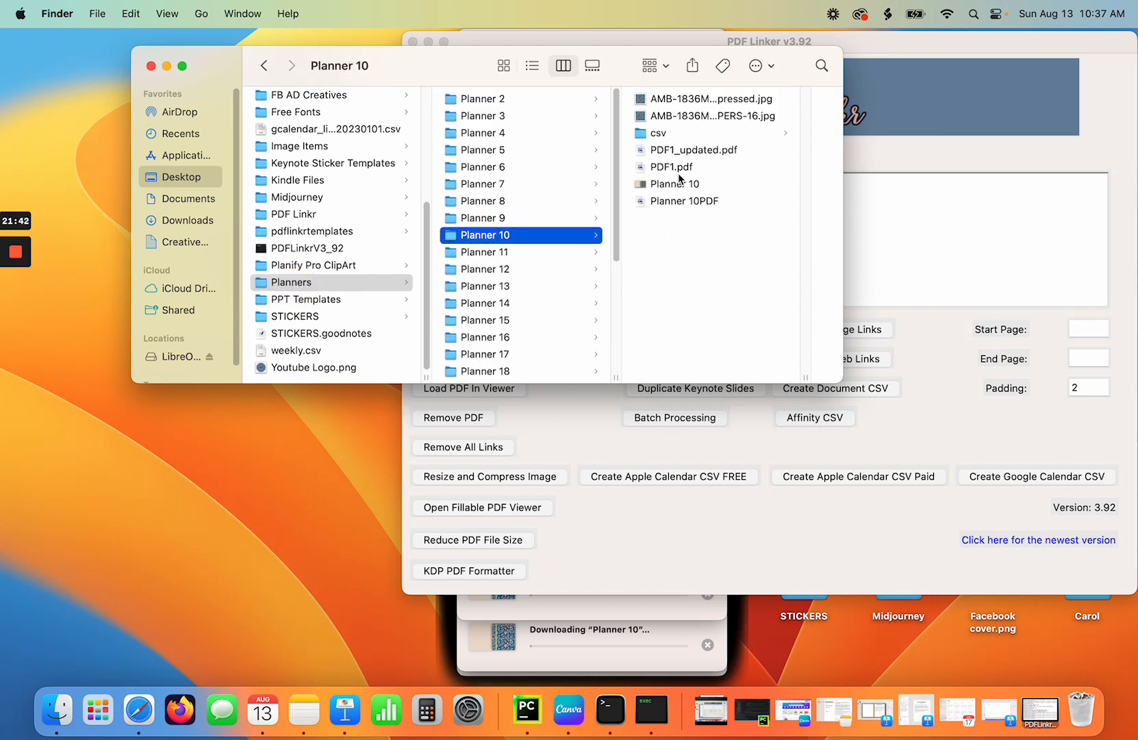
double_click(690, 148)
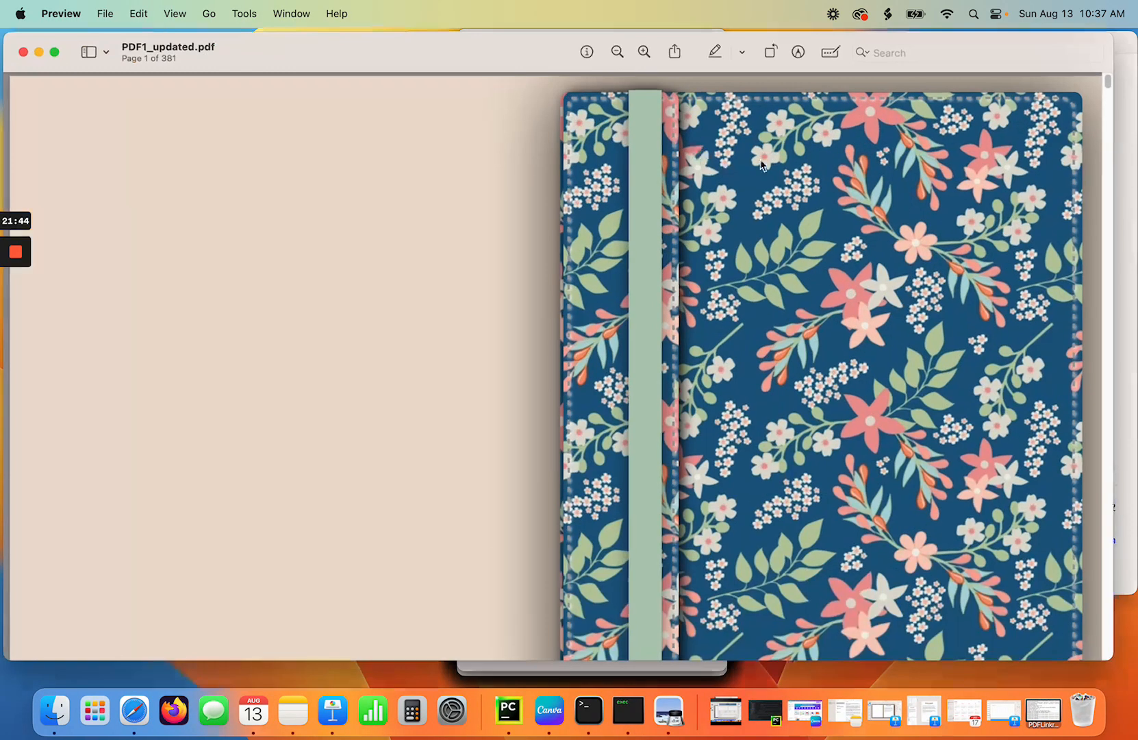
scroll(802, 236, "down", 10)
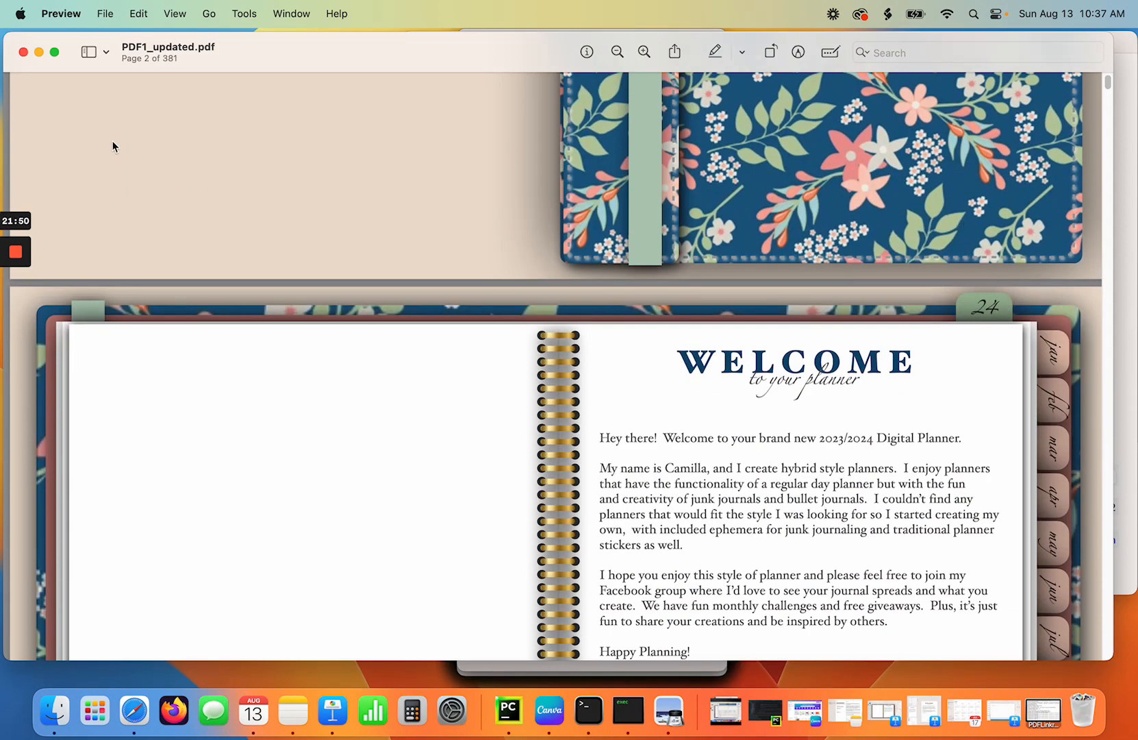
left_click(23, 52)
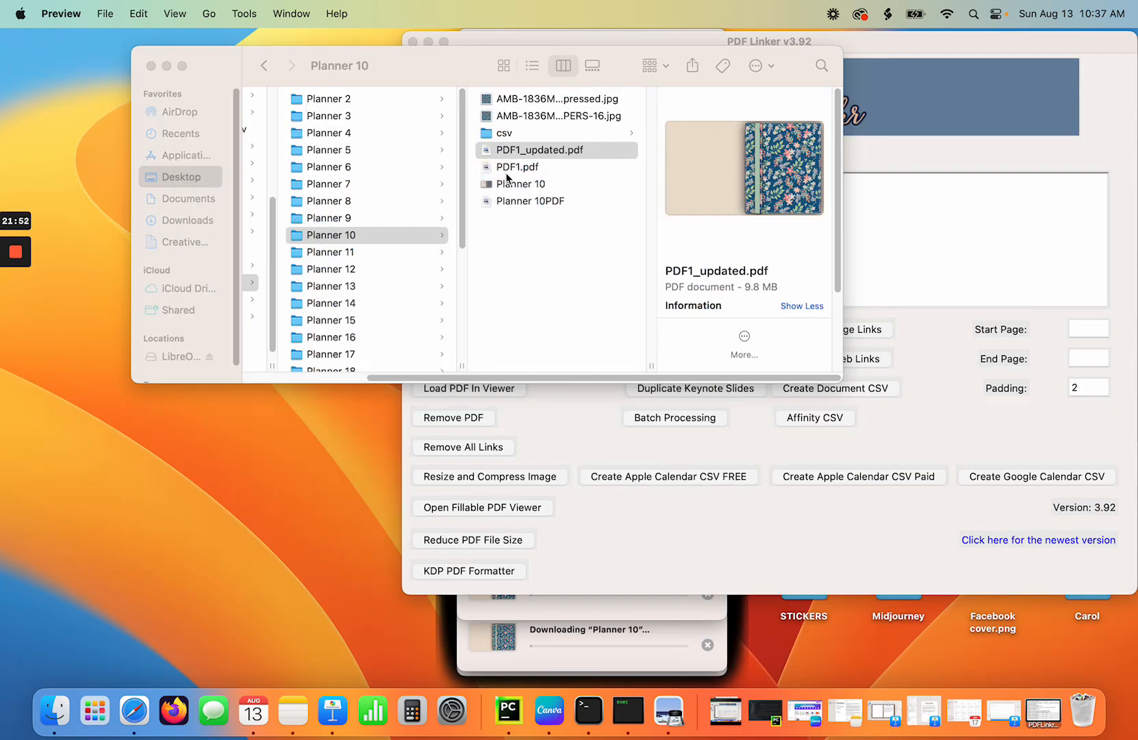
Open overview3.csv from the Planner 10 csv folder in TextEdit.
left_click(533, 192)
left_click(521, 133)
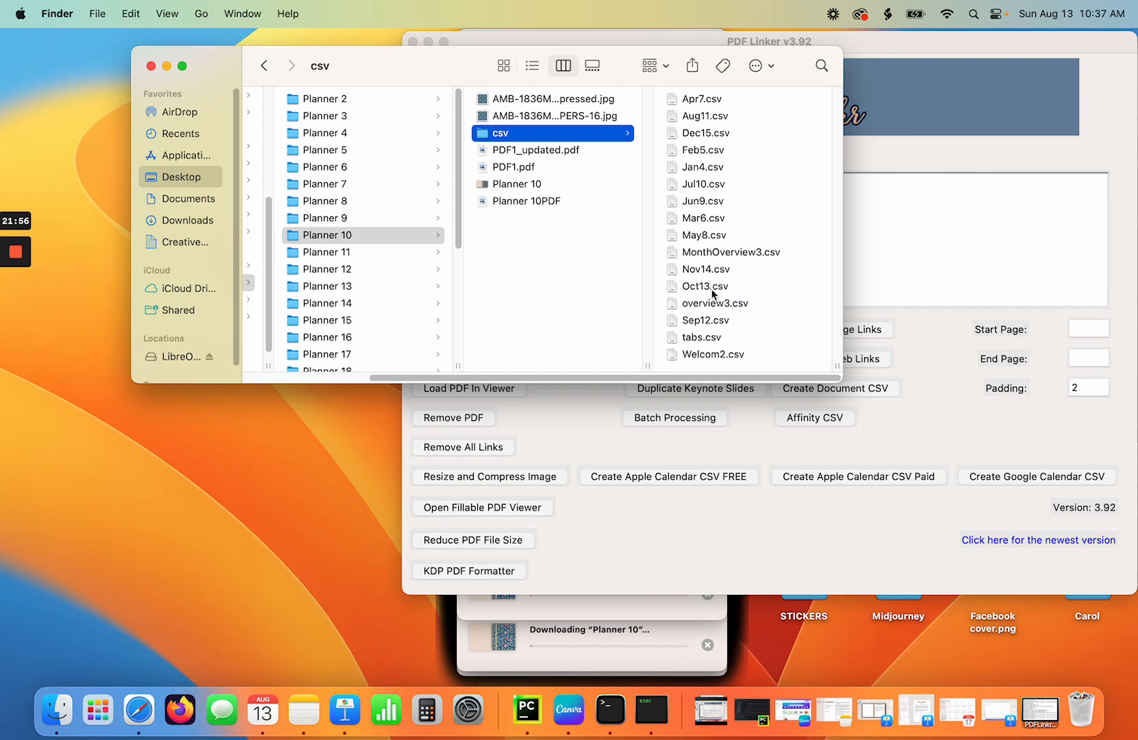
left_click(713, 303)
right_click(543, 307)
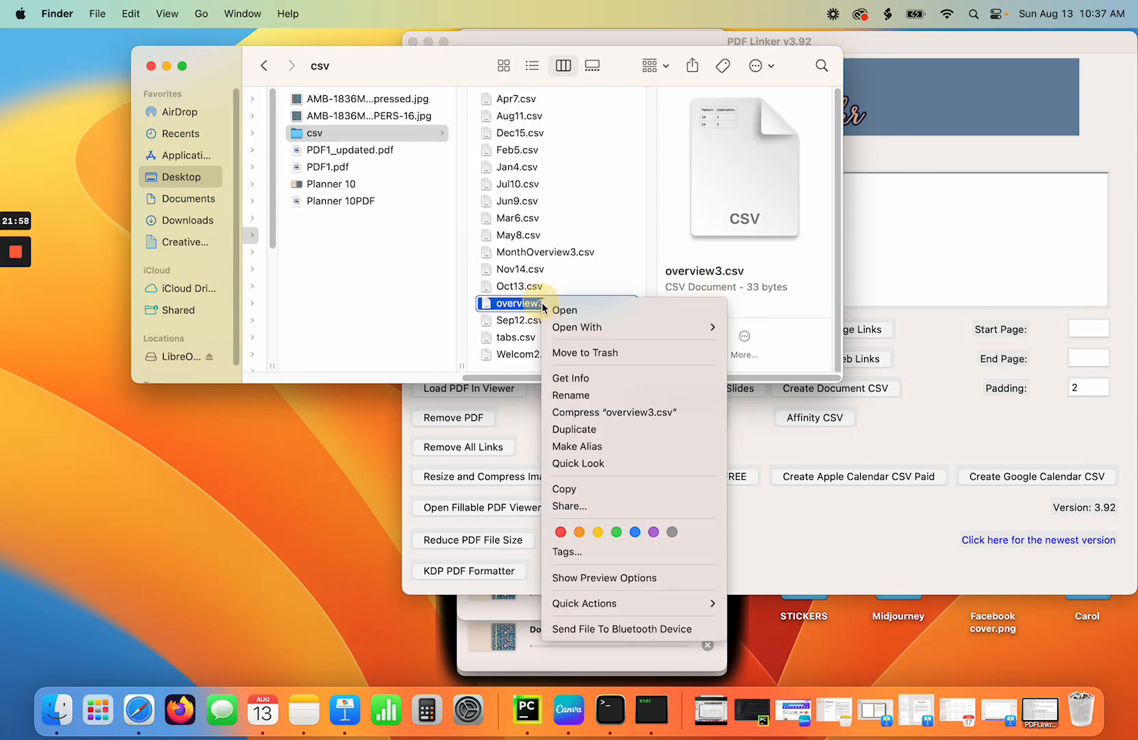
mouse_move(602, 329)
left_click(768, 406)
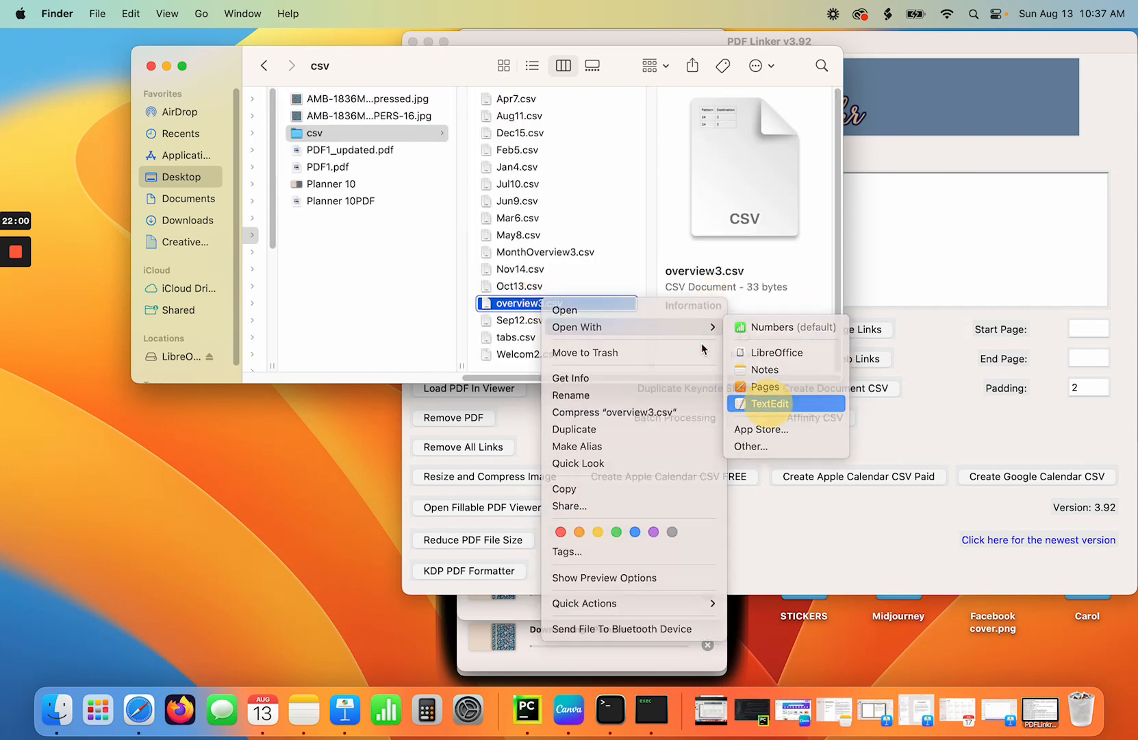
Add the rows " 24 ,3" and "24 ,3" to overview3.csv, save it, and close the file and Finder windows.
left_click(160, 106)
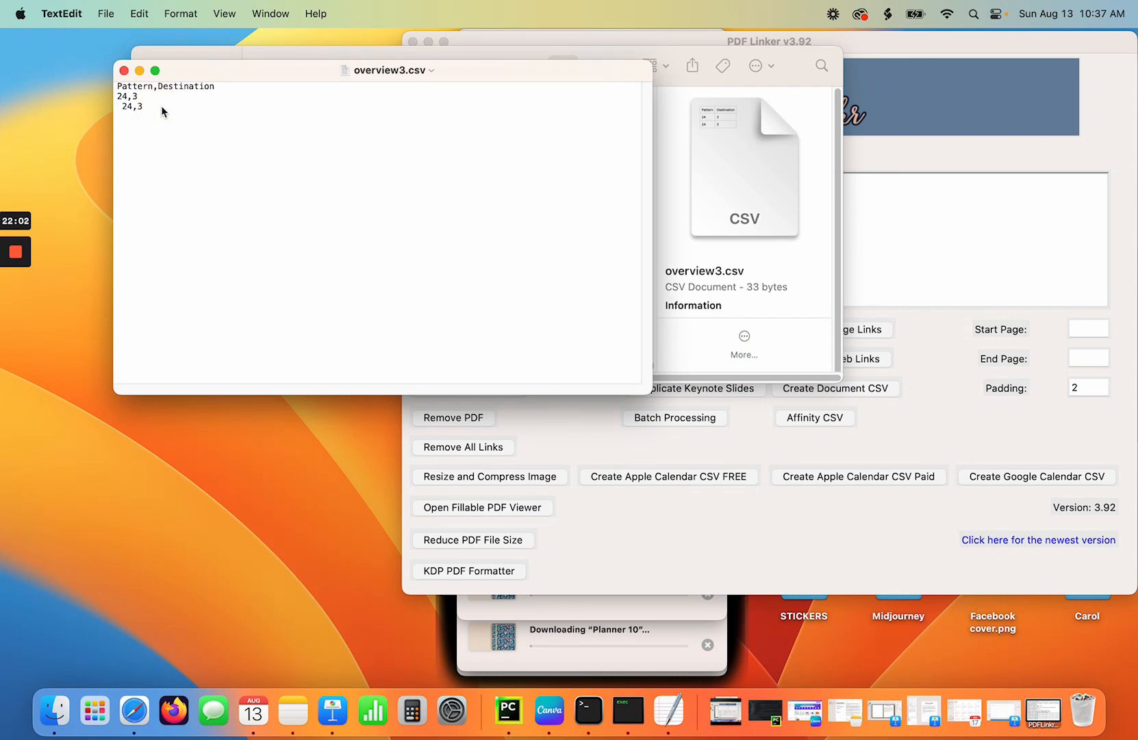
key("Return")
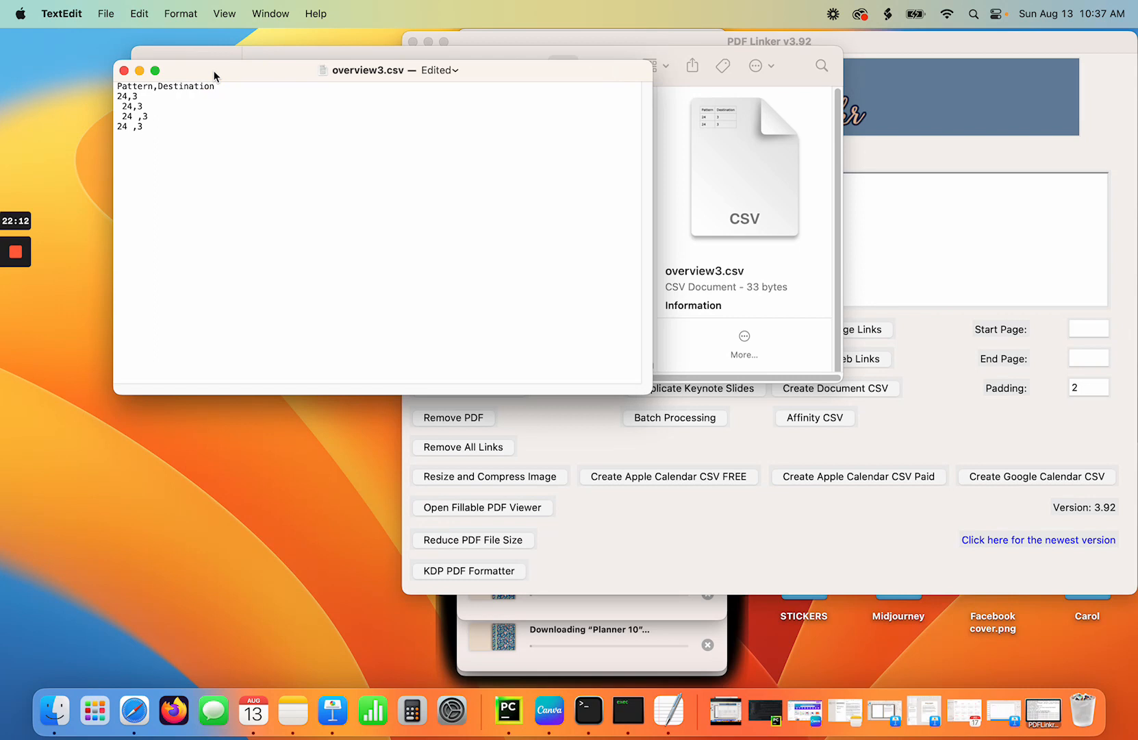
left_click(106, 13)
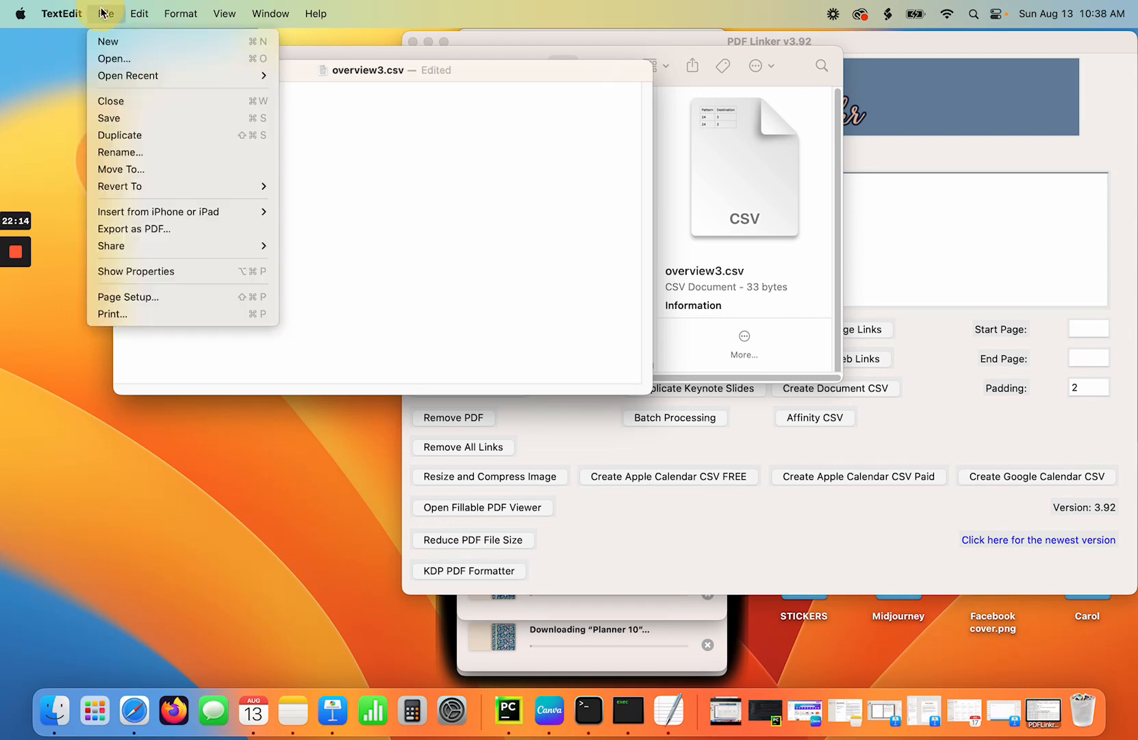
mouse_move(119, 82)
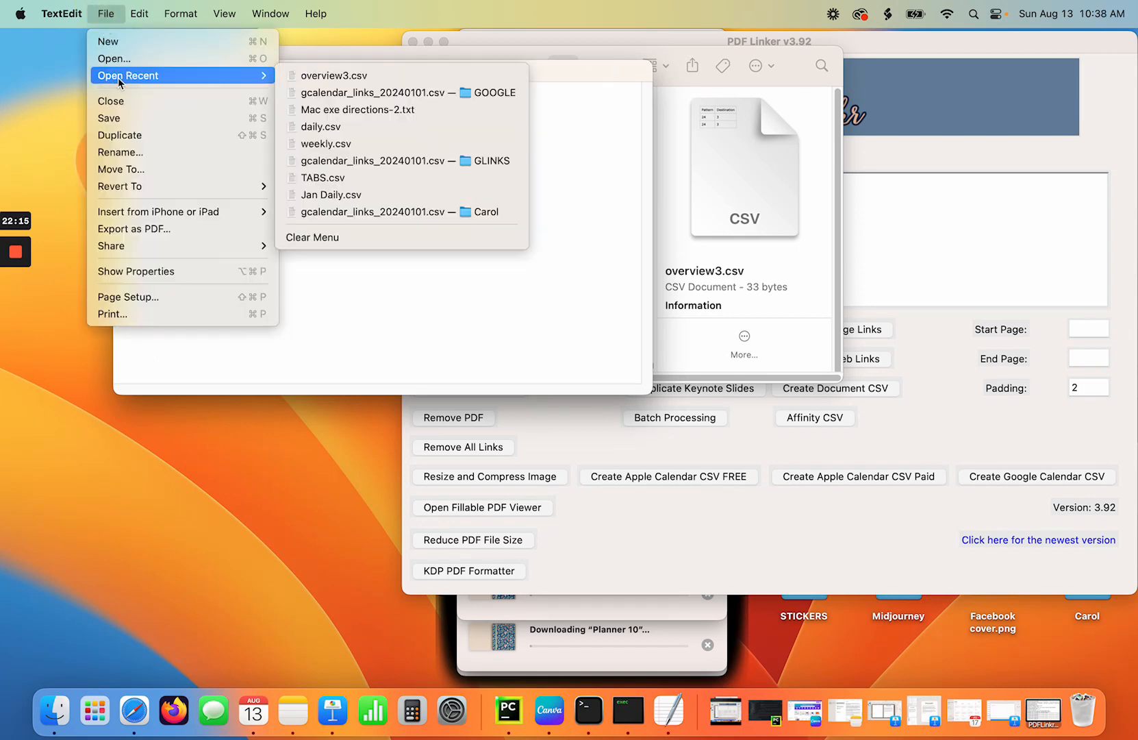
left_click(120, 118)
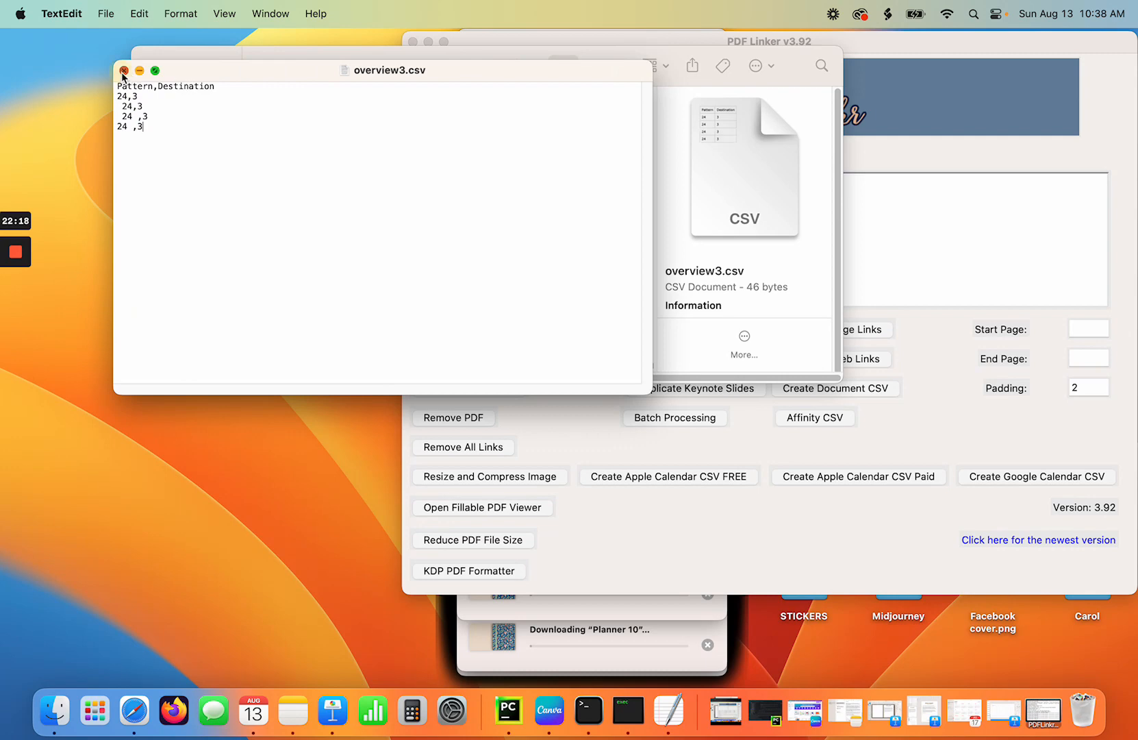
left_click(124, 70)
left_click(151, 67)
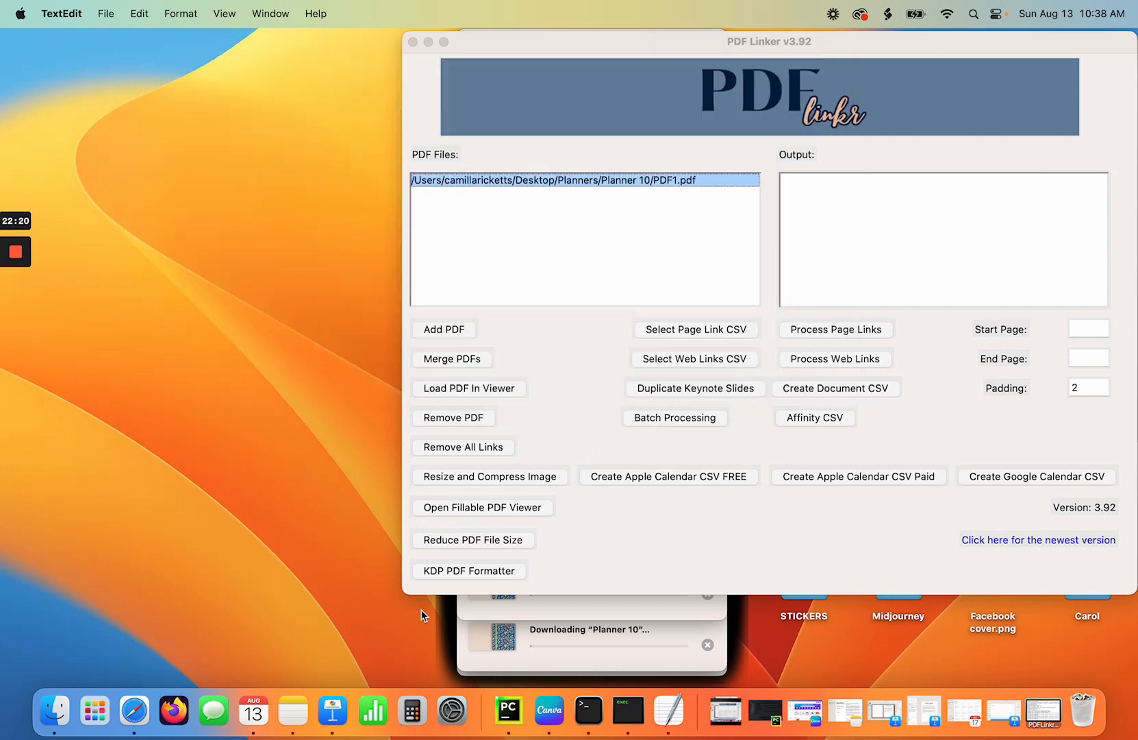
Move PDF1_updated.pdf in the Planners > Planner 10 folder to the Trash and close the Finder window.
left_click(55, 711)
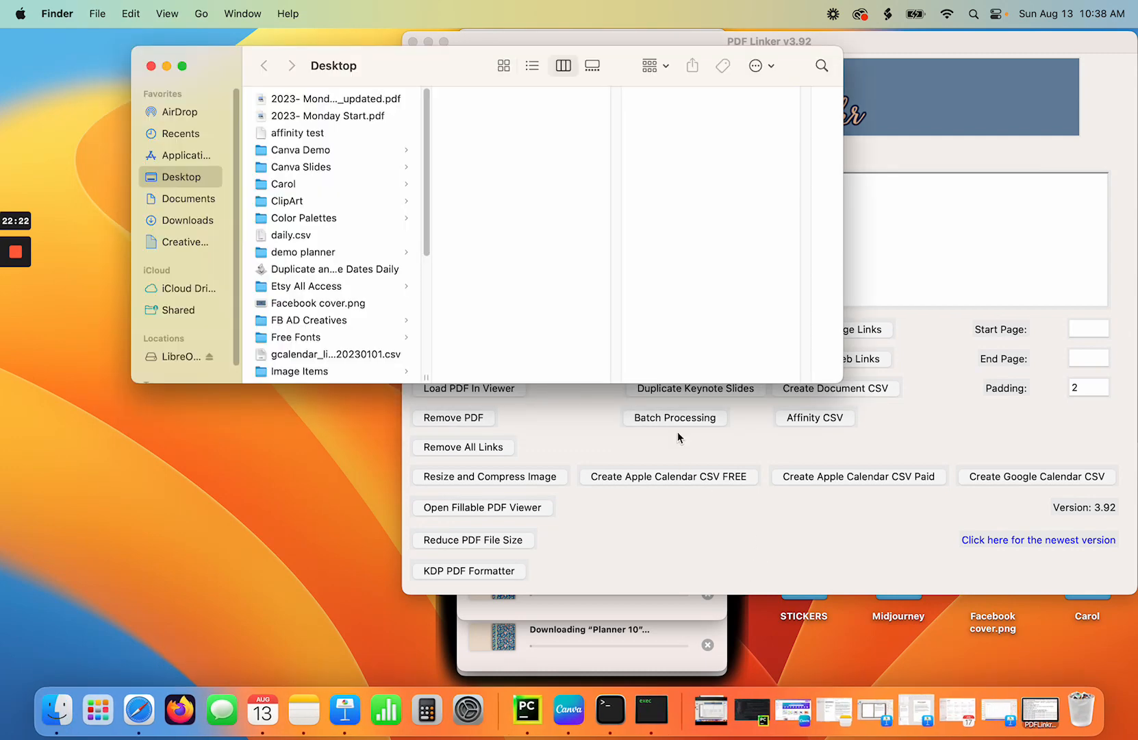
left_click_drag(426, 241, 429, 333)
left_click(292, 312)
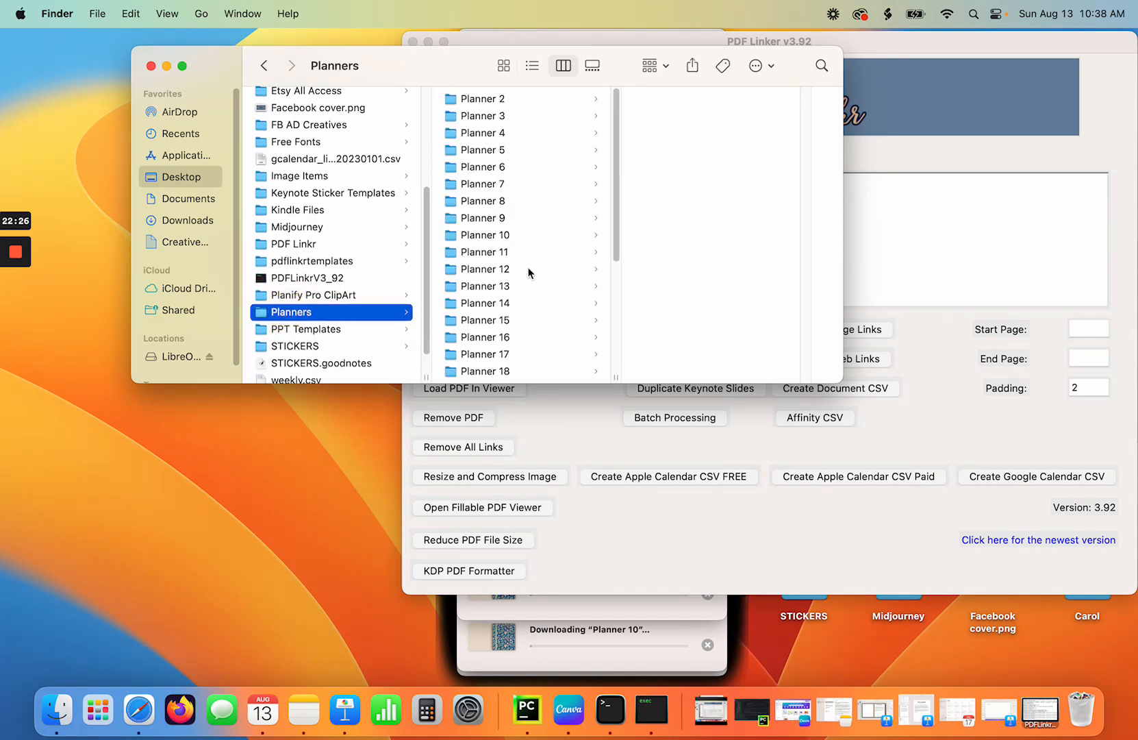
left_click(498, 239)
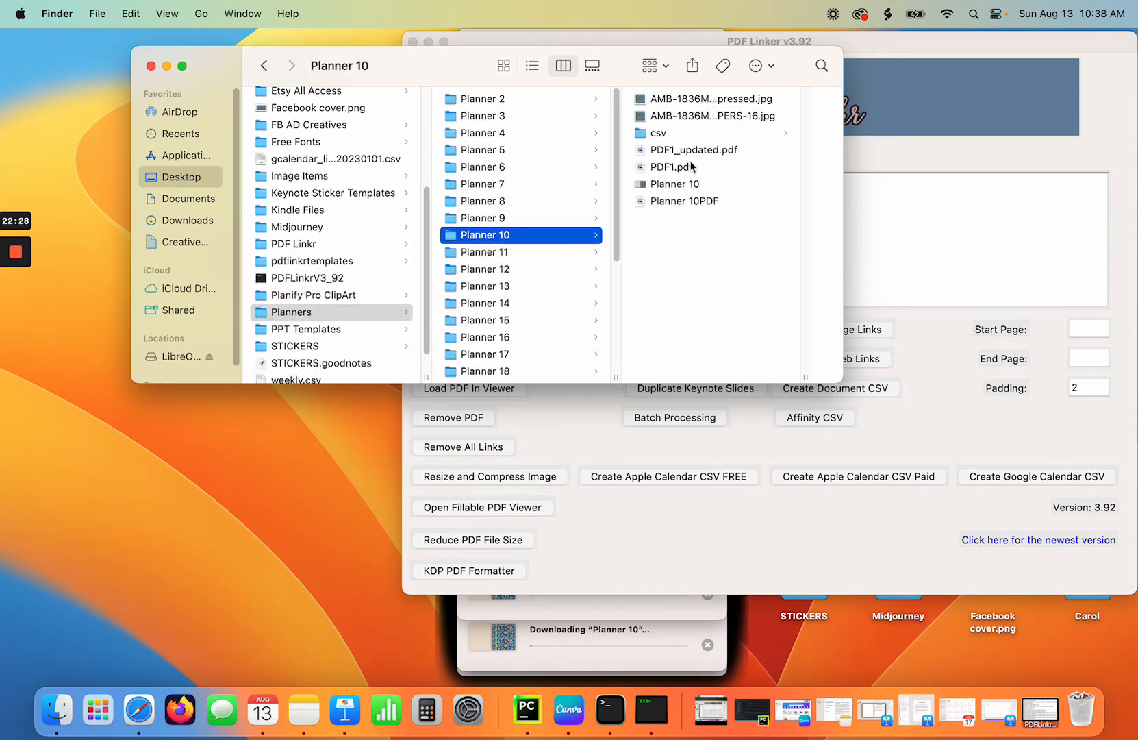
left_click(711, 149)
right_click(568, 154)
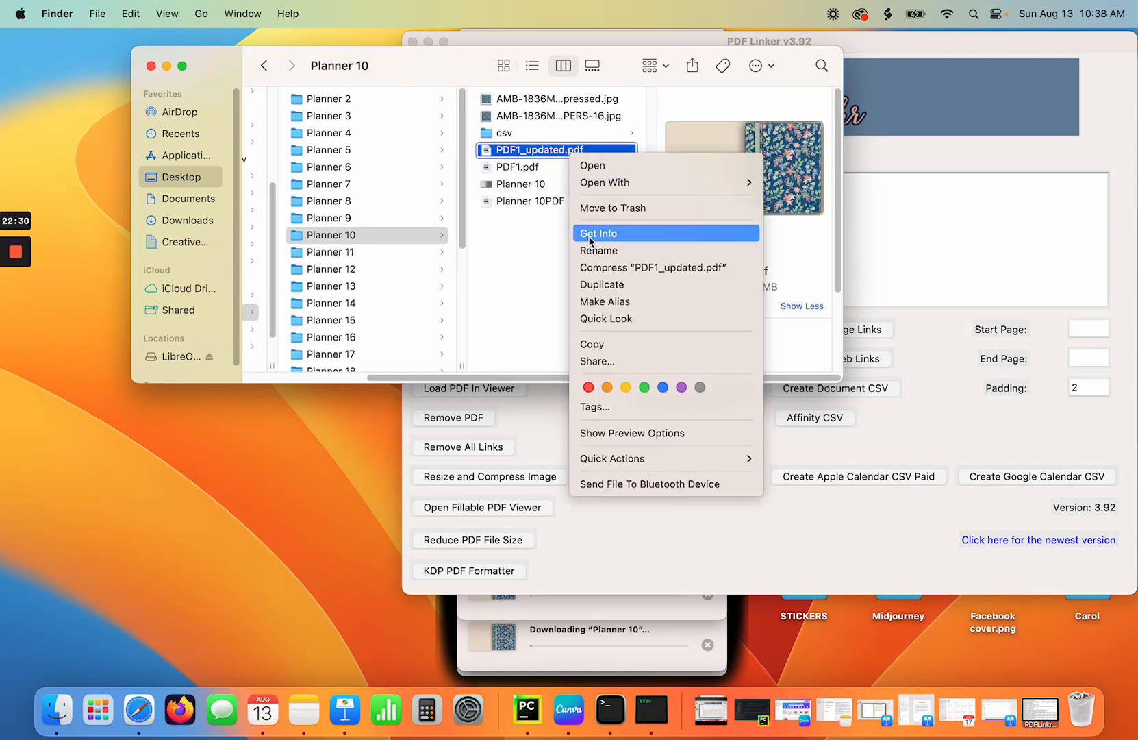
left_click(627, 208)
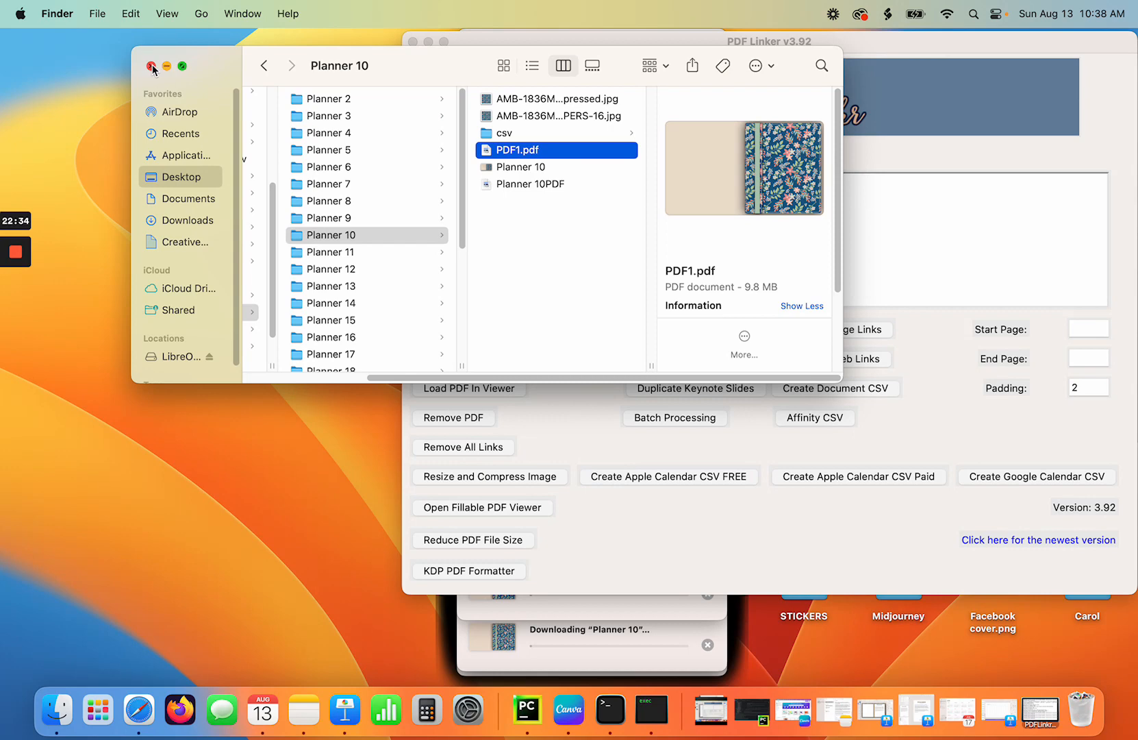
left_click(150, 66)
Load the edited overview3.csv as the page link CSV in PDF Linker and process the page links of PDF1.pdf.
left_click(743, 328)
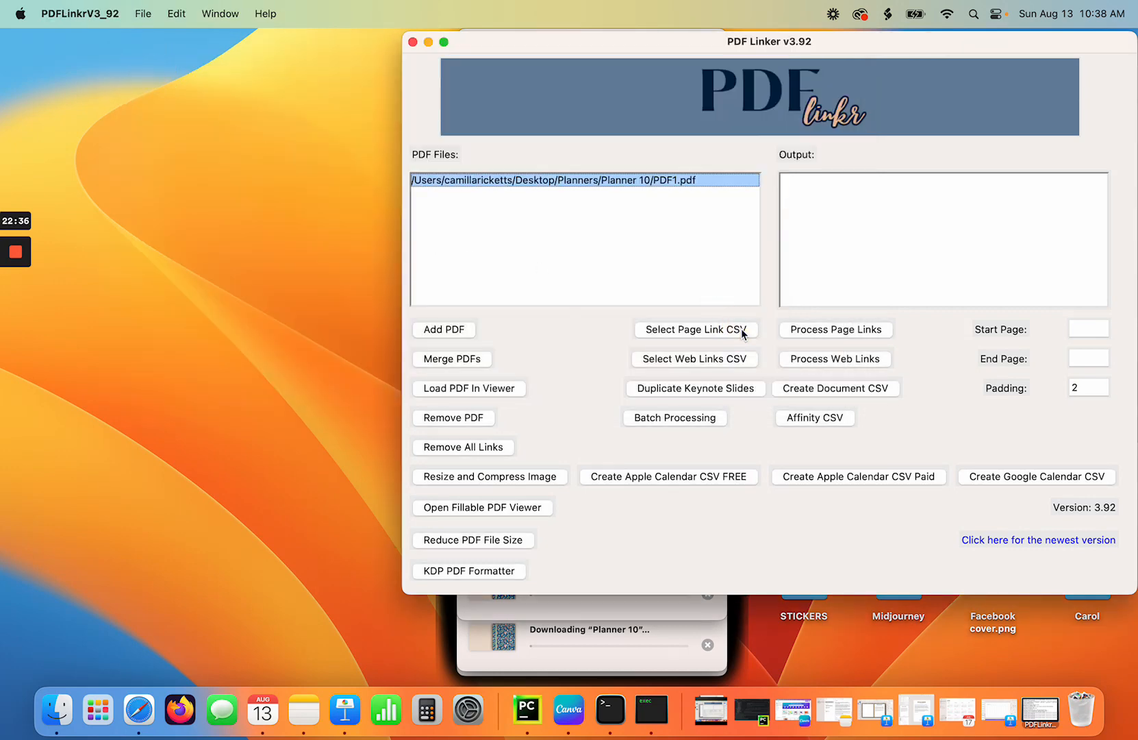
left_click(705, 329)
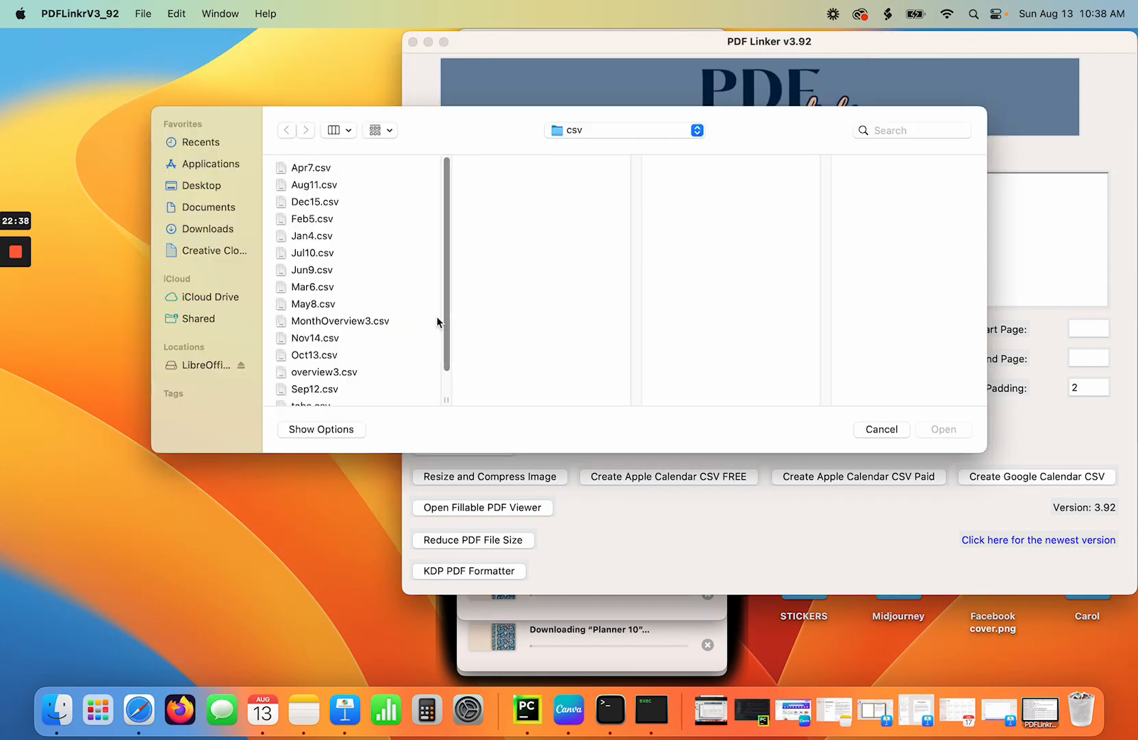
left_click(337, 372)
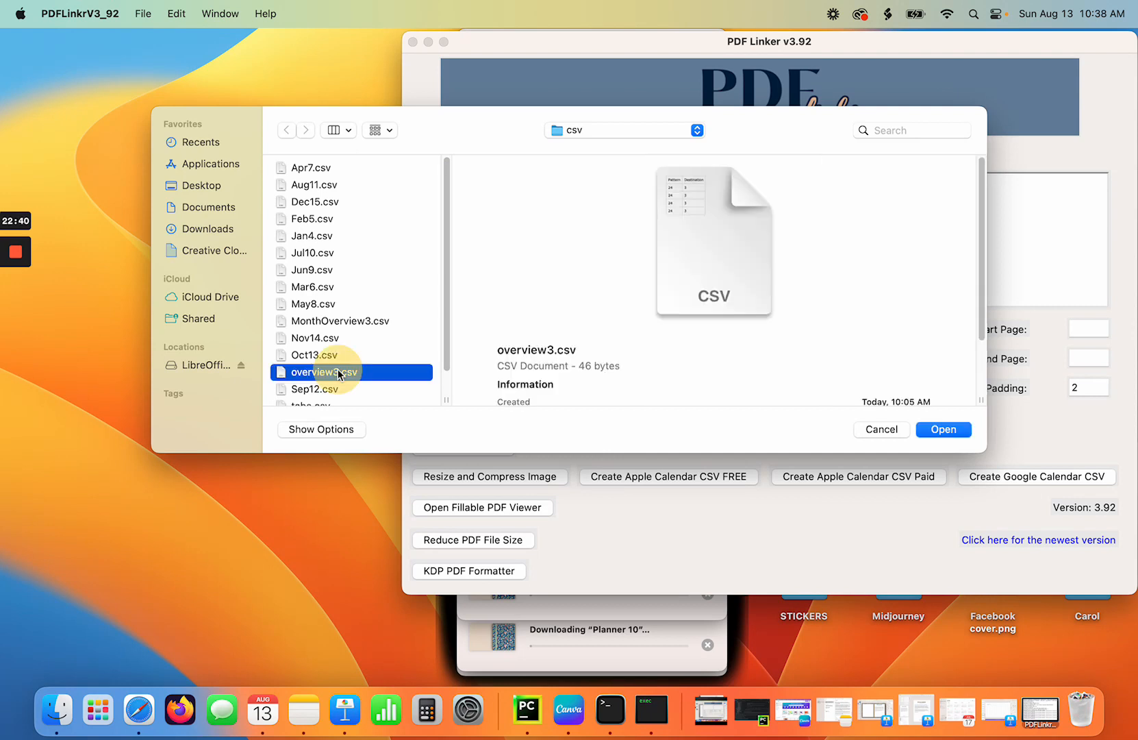
double_click(338, 373)
left_click(823, 330)
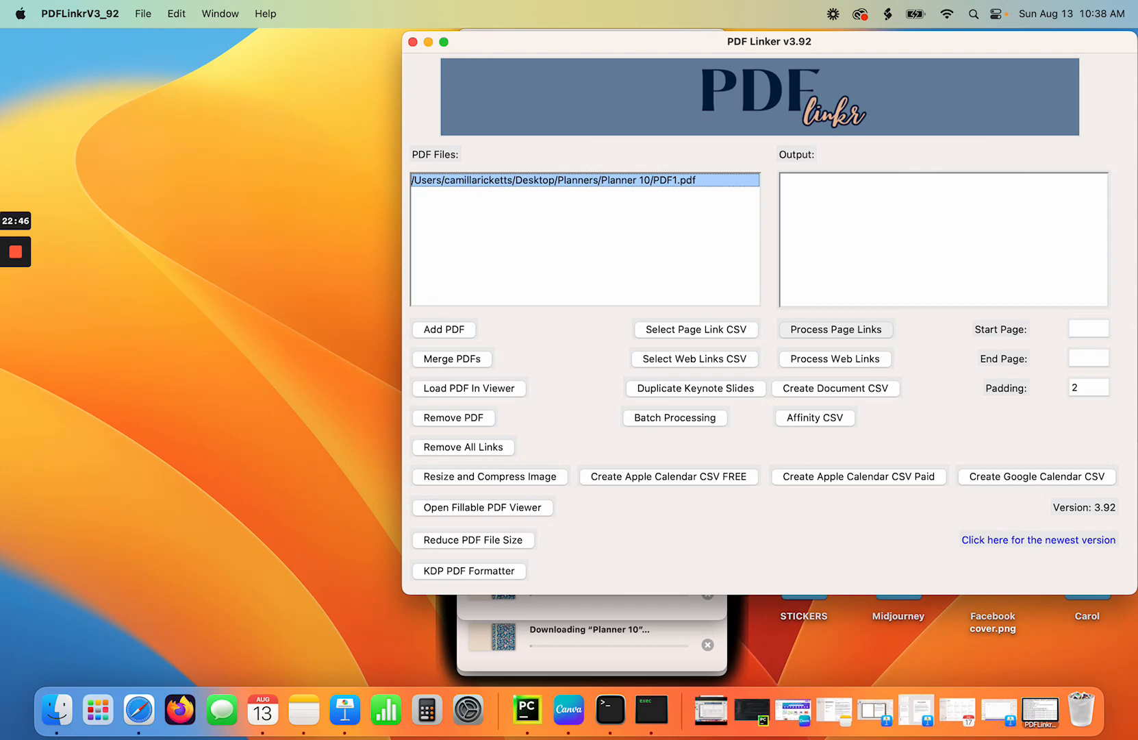
left_click(558, 280)
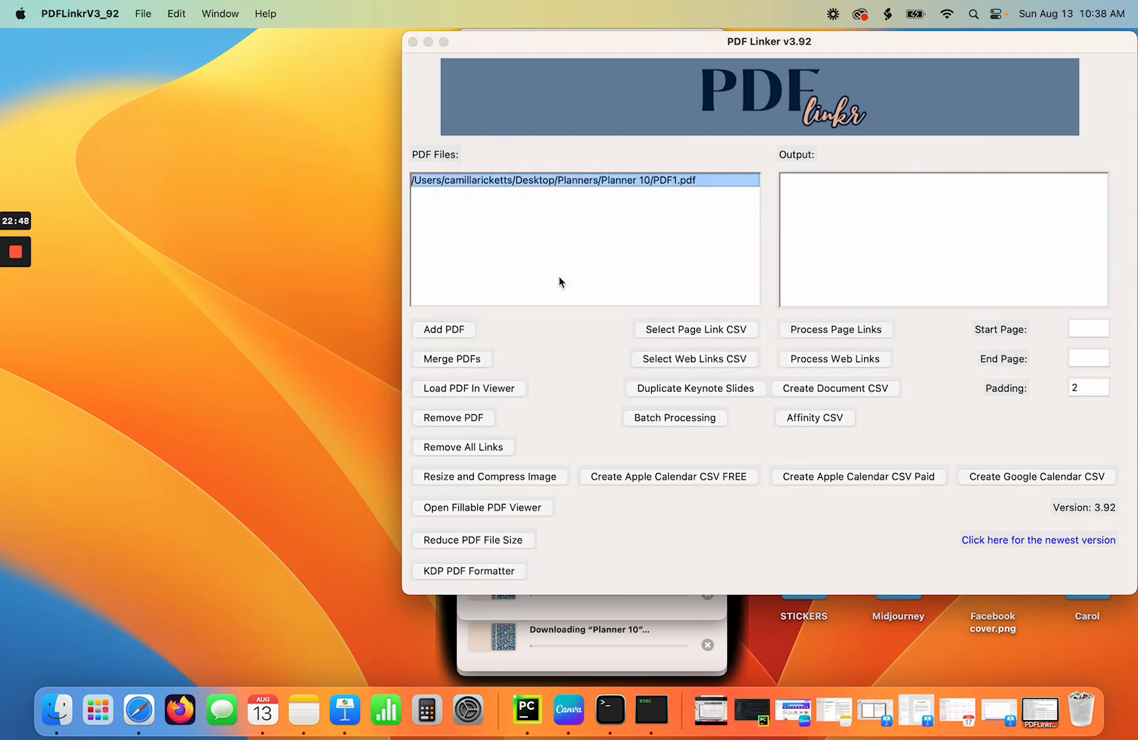
Reopen overview3.csv from the Planner 10 csv folder in TextEdit and review its 24 tab pattern rows.
left_click_drag(610, 40, 379, 38)
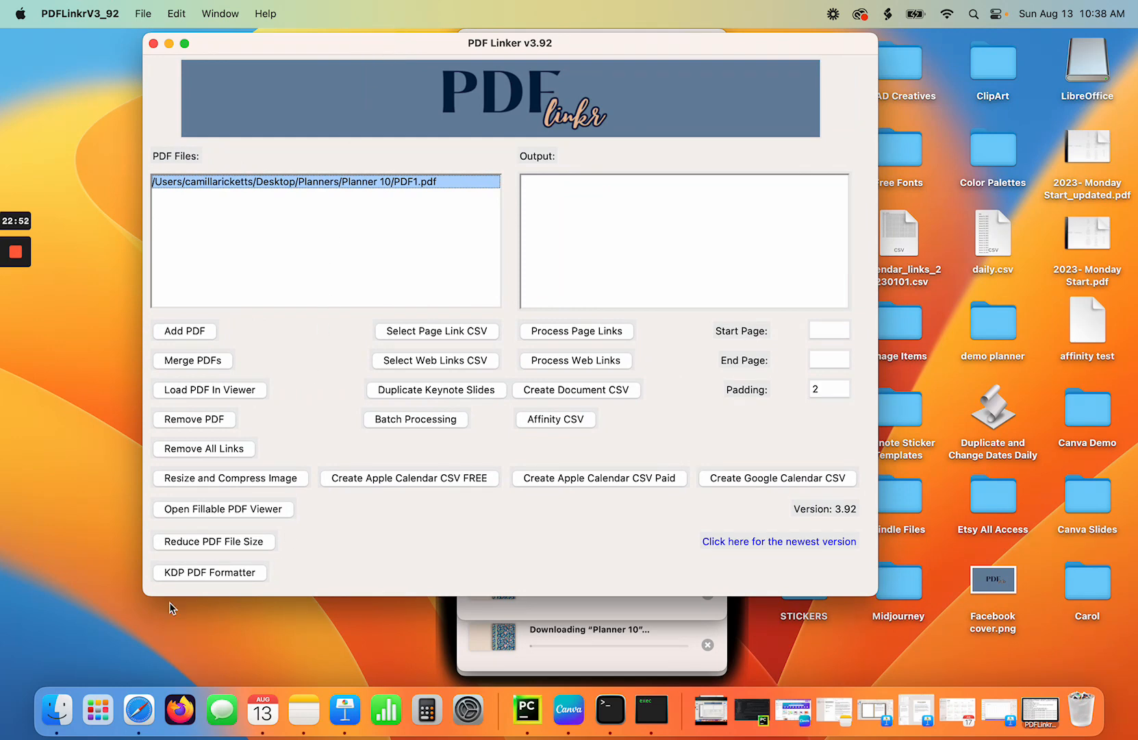
left_click(56, 714)
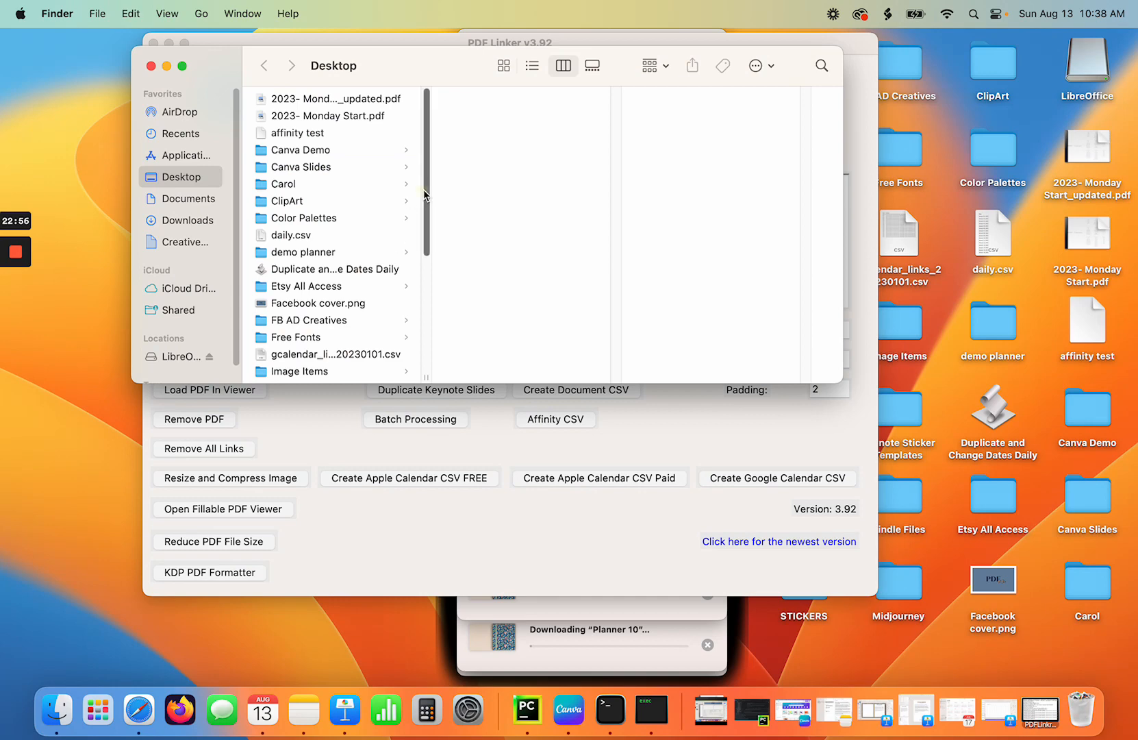
scroll(410, 260, "down", 5)
left_click(291, 282)
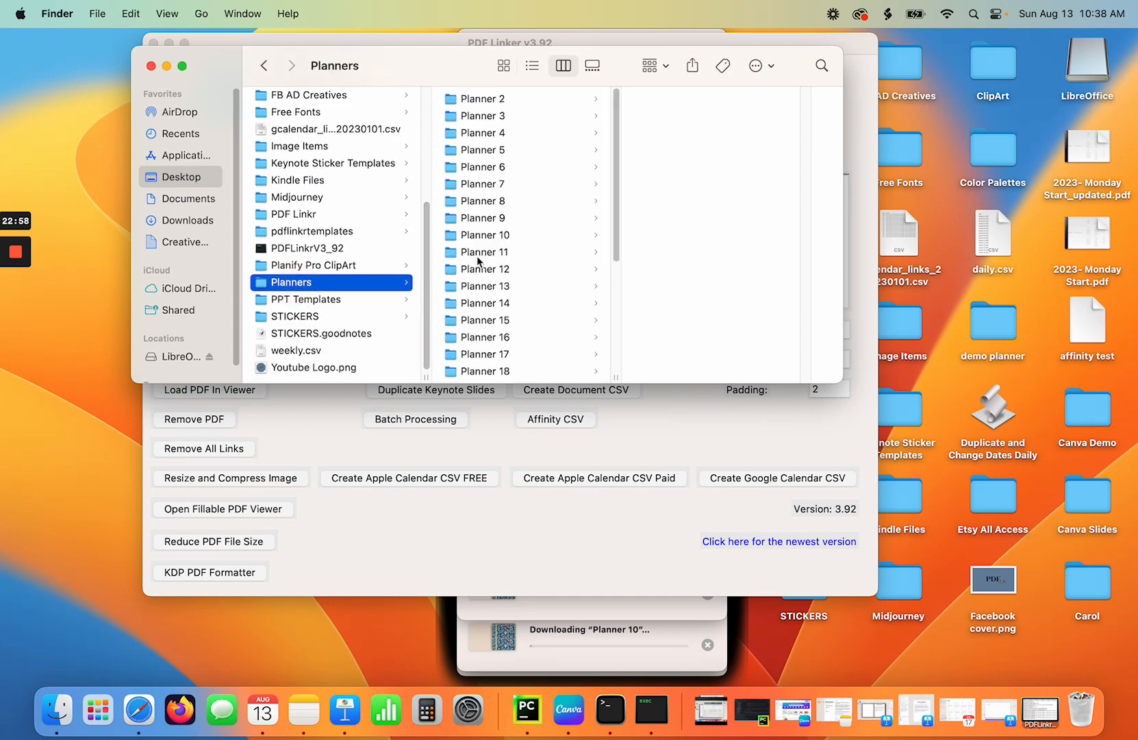
left_click(489, 234)
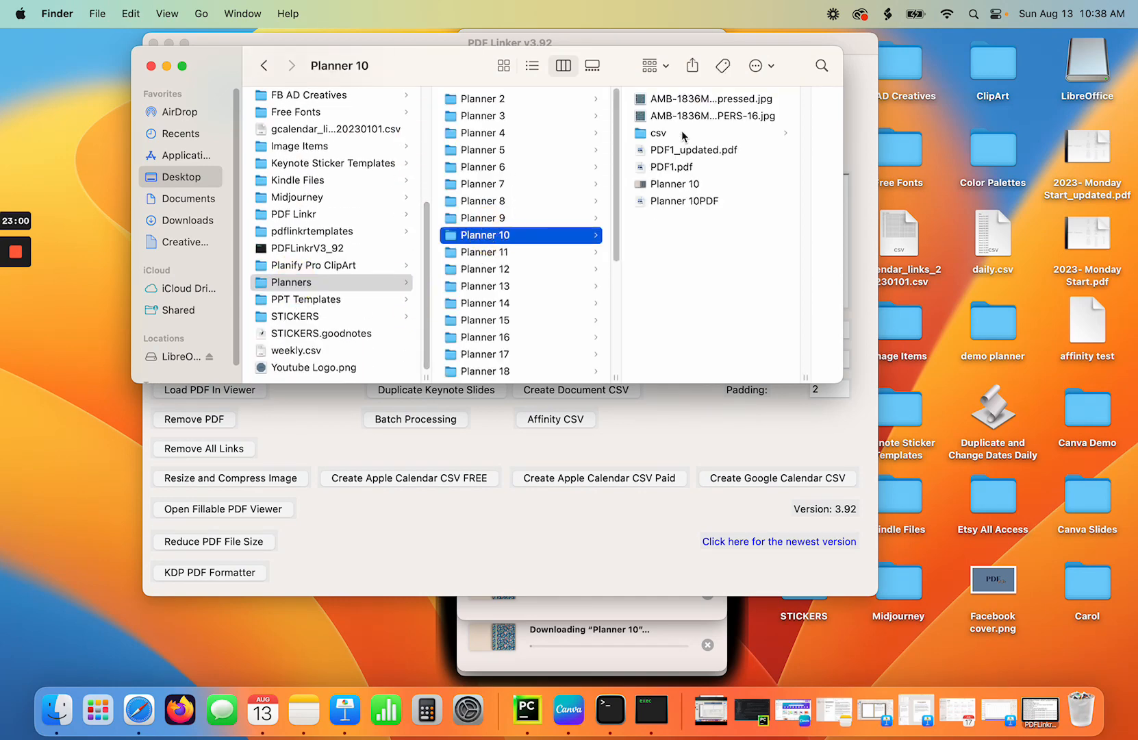
left_click(685, 134)
left_click(726, 304)
right_click(581, 309)
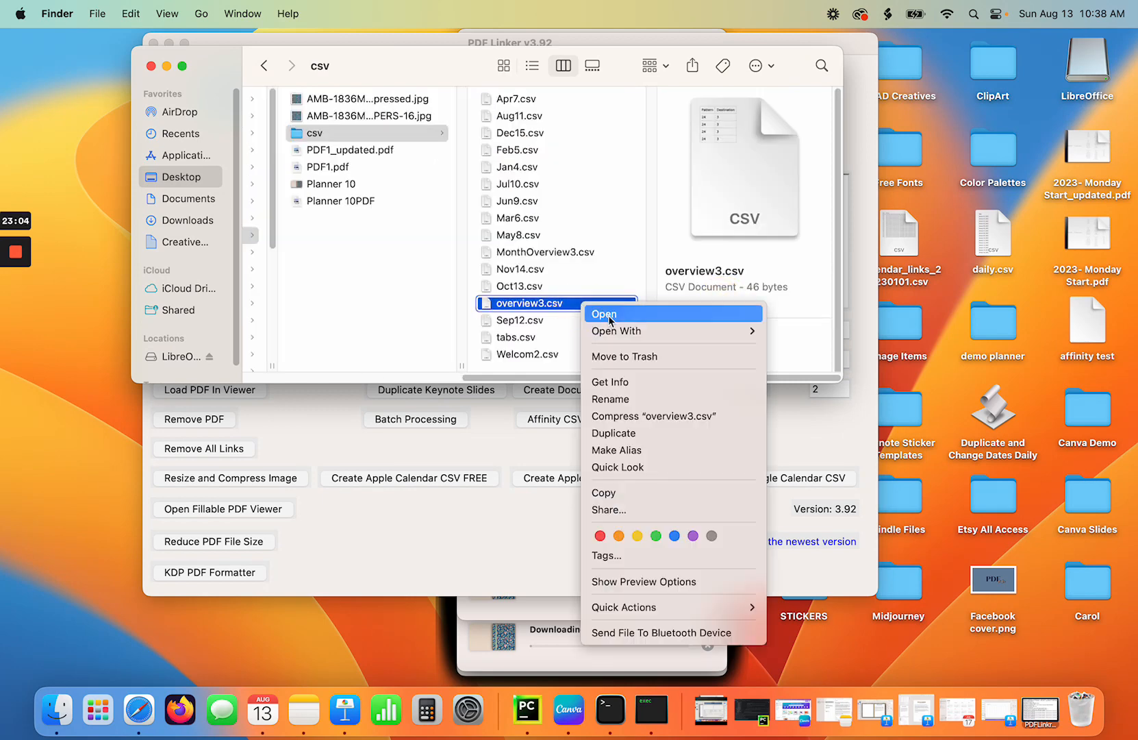
mouse_move(658, 331)
left_click(800, 406)
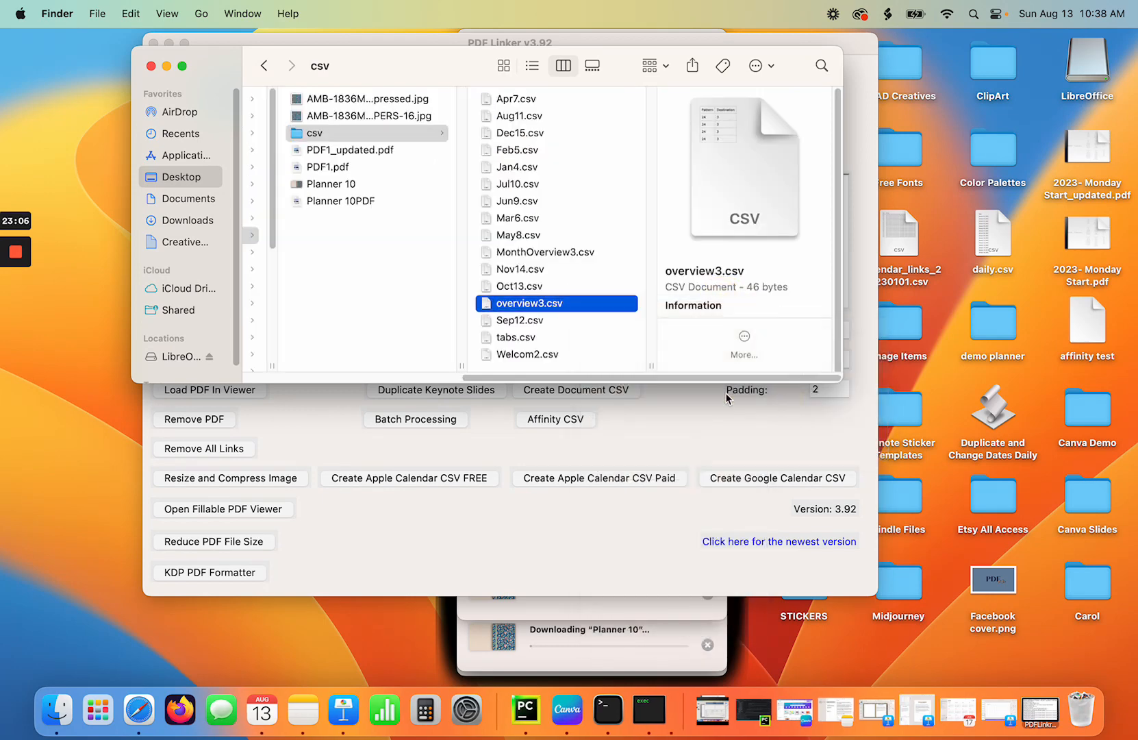
left_click_drag(295, 74, 392, 77)
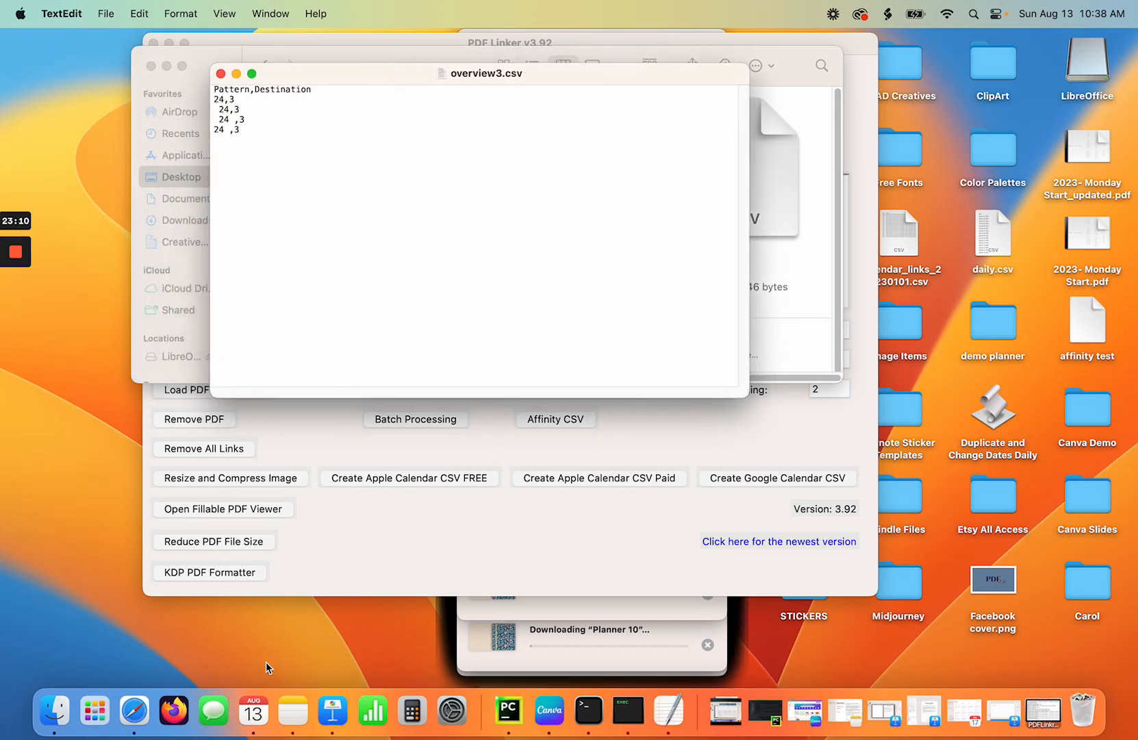
Move the newly generated PDF1_updated.pdf in the Planner 10 folder to the Trash.
left_click(55, 710)
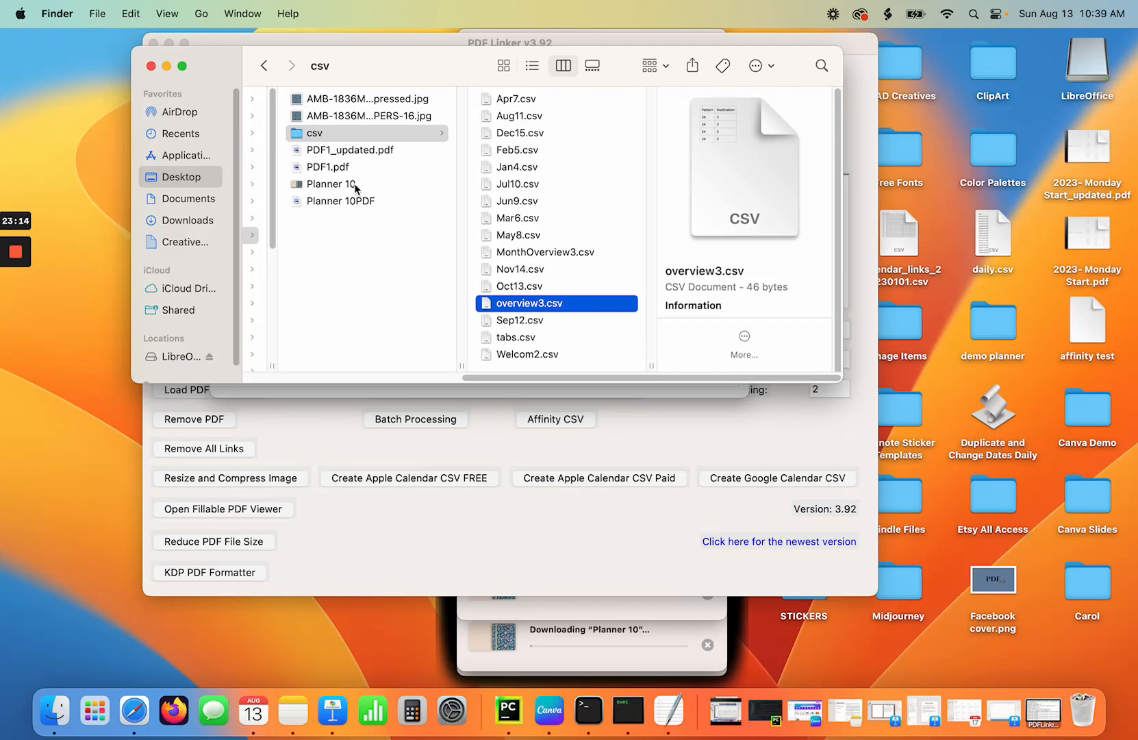
left_click(348, 170)
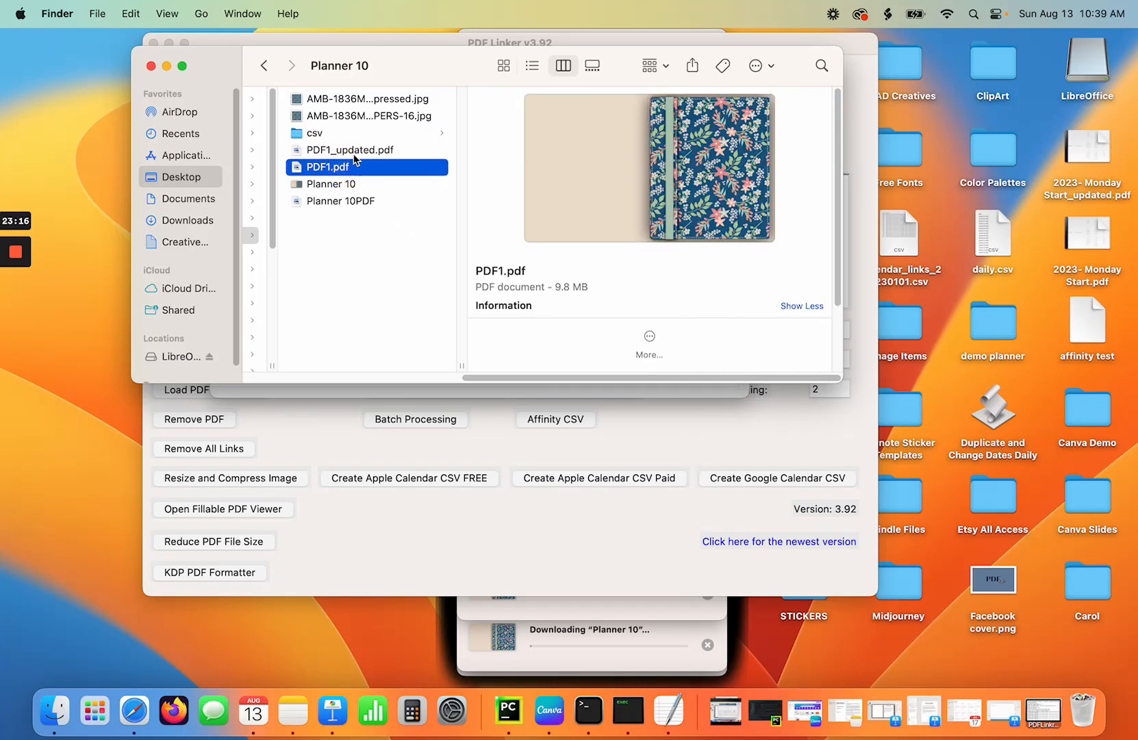
left_click(357, 150)
right_click(359, 150)
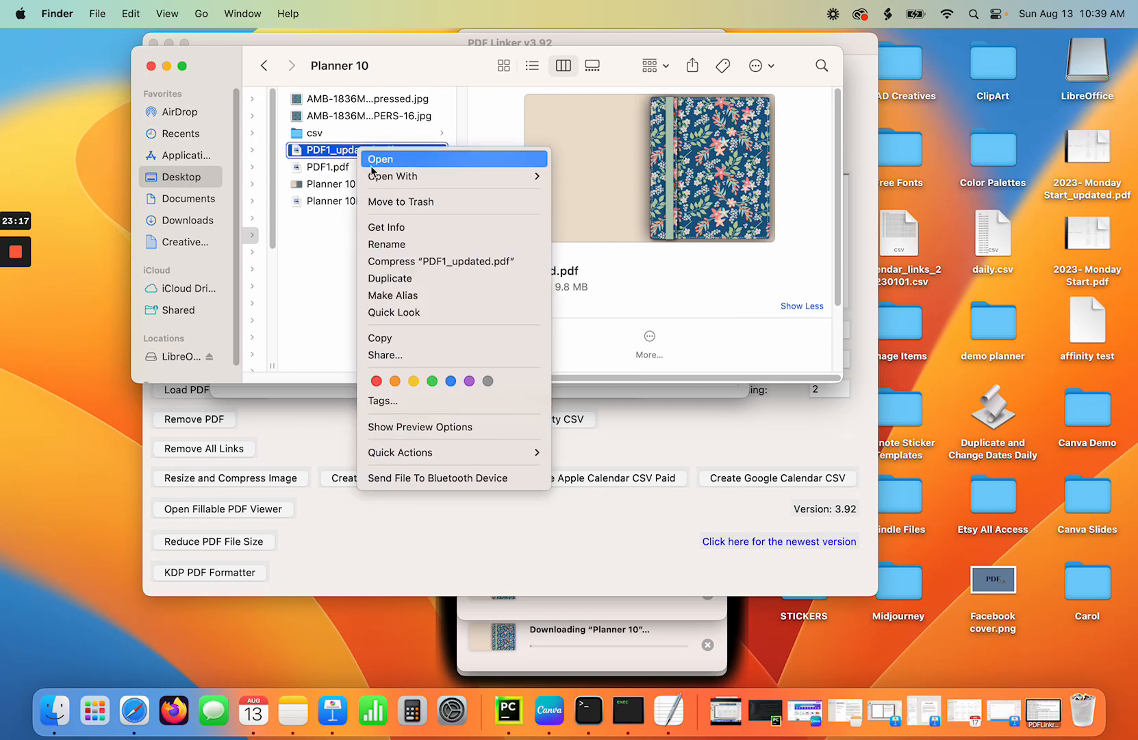
left_click(384, 202)
Open PDF1.pdf in Preview and copy the 24 tab text from page 2.
double_click(332, 152)
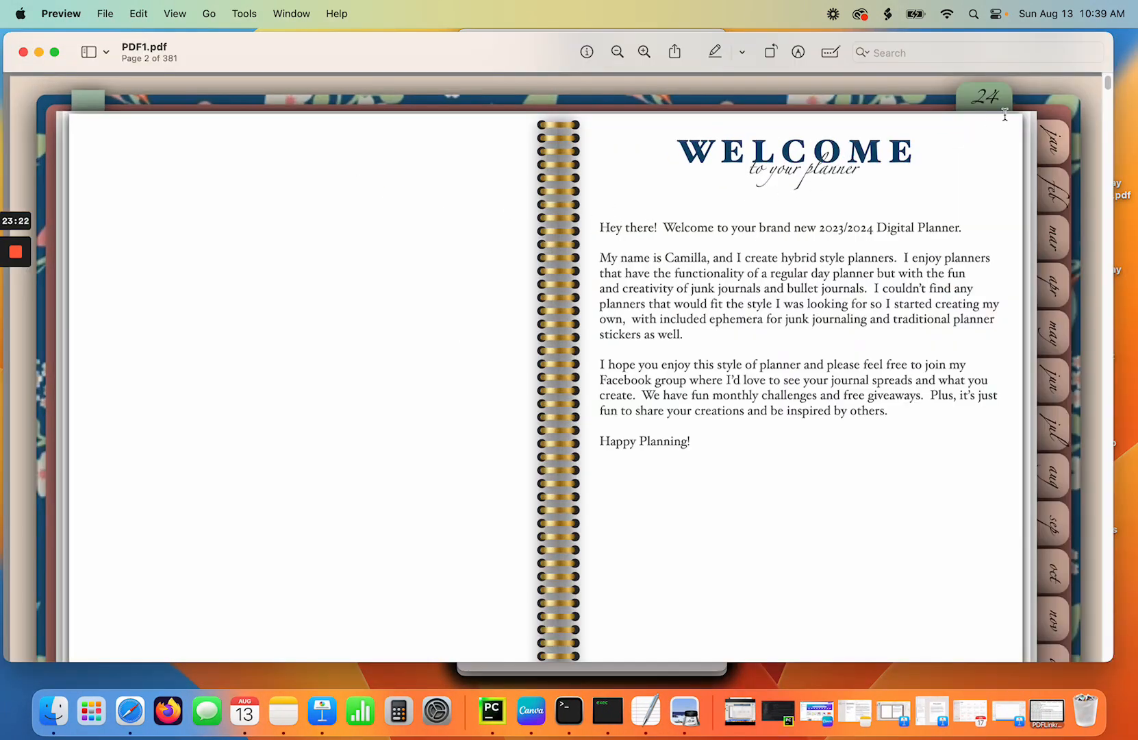
left_click_drag(1004, 102, 957, 103)
left_click(995, 100)
right_click(994, 100)
left_click(897, 156)
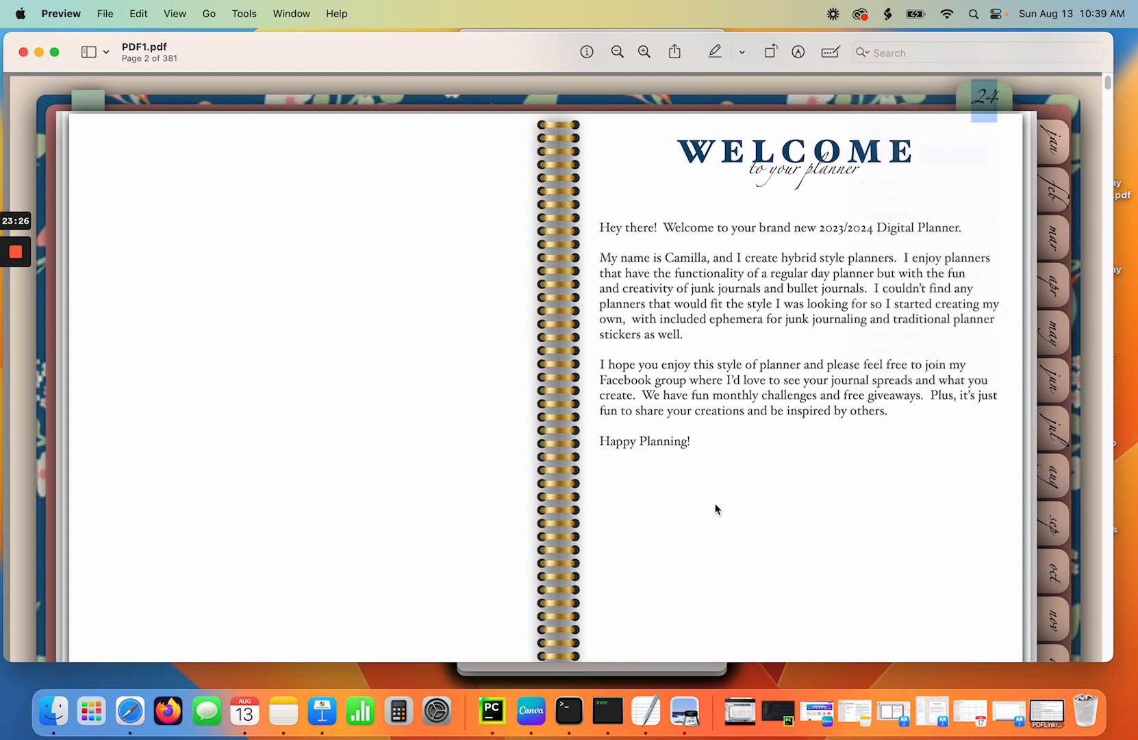
Paste the copied 24 text into overview3.csv as a new last row with destination 3, giving "24,3", and save the file.
left_click(645, 711)
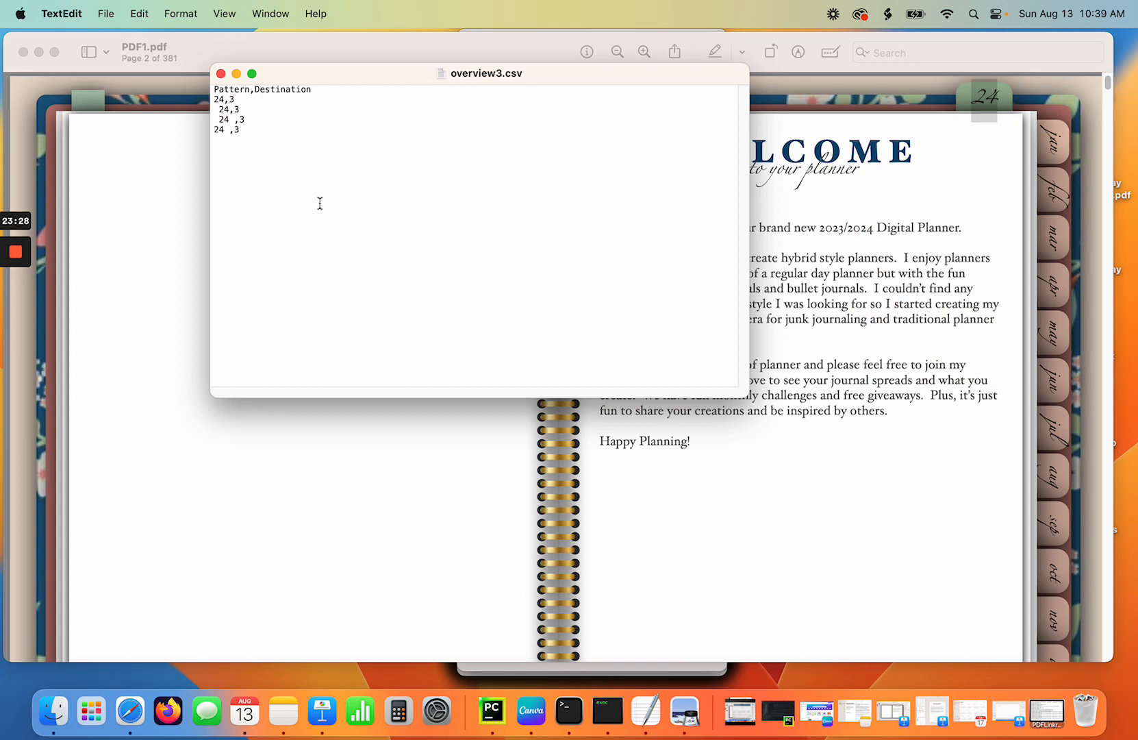
left_click(261, 132)
key("BackSpace")
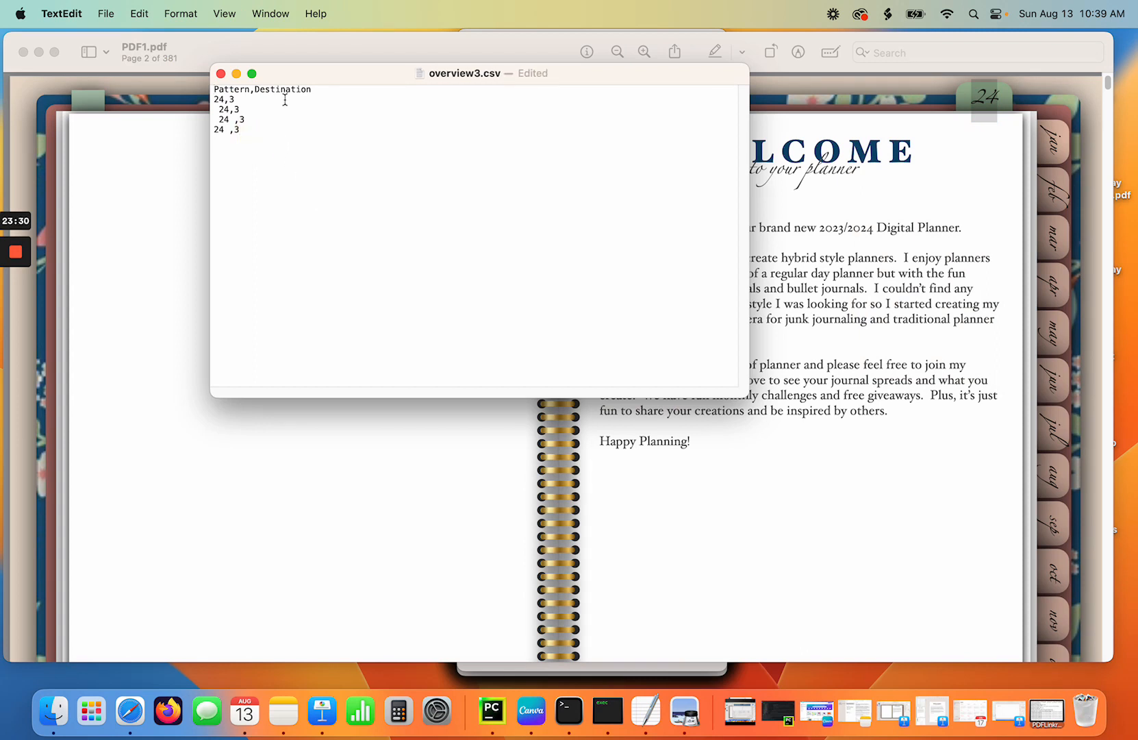
right_click(216, 144)
left_click(237, 182)
left_click(140, 17)
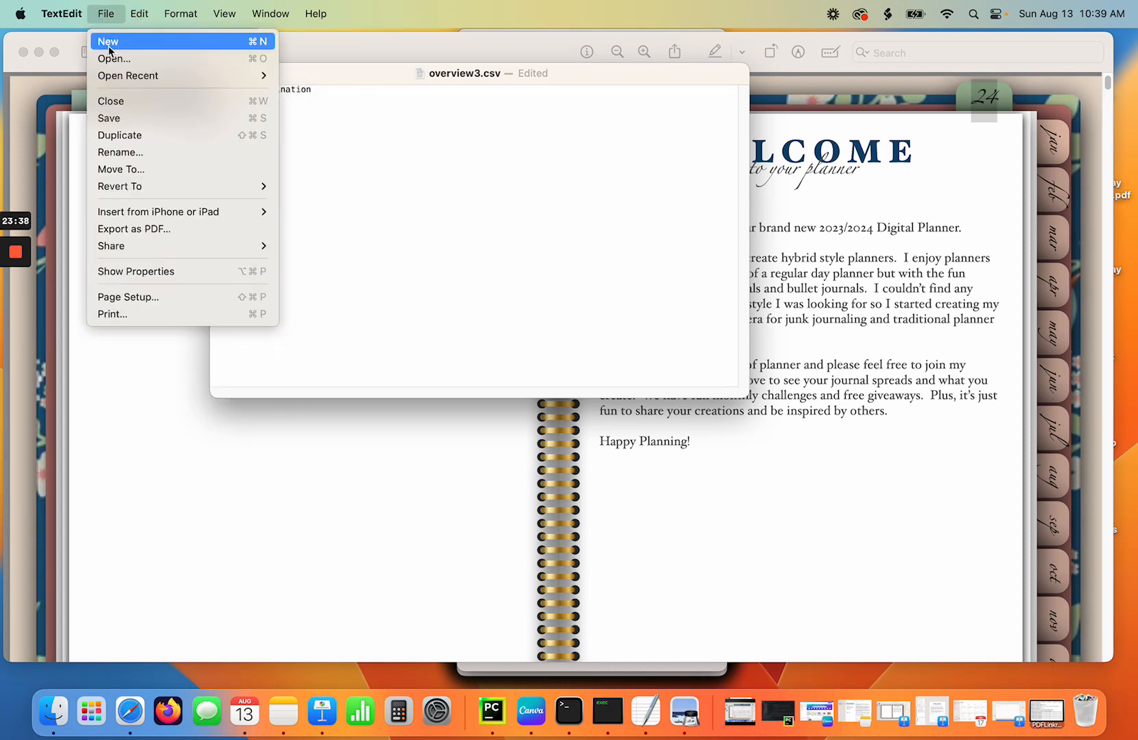
left_click(114, 117)
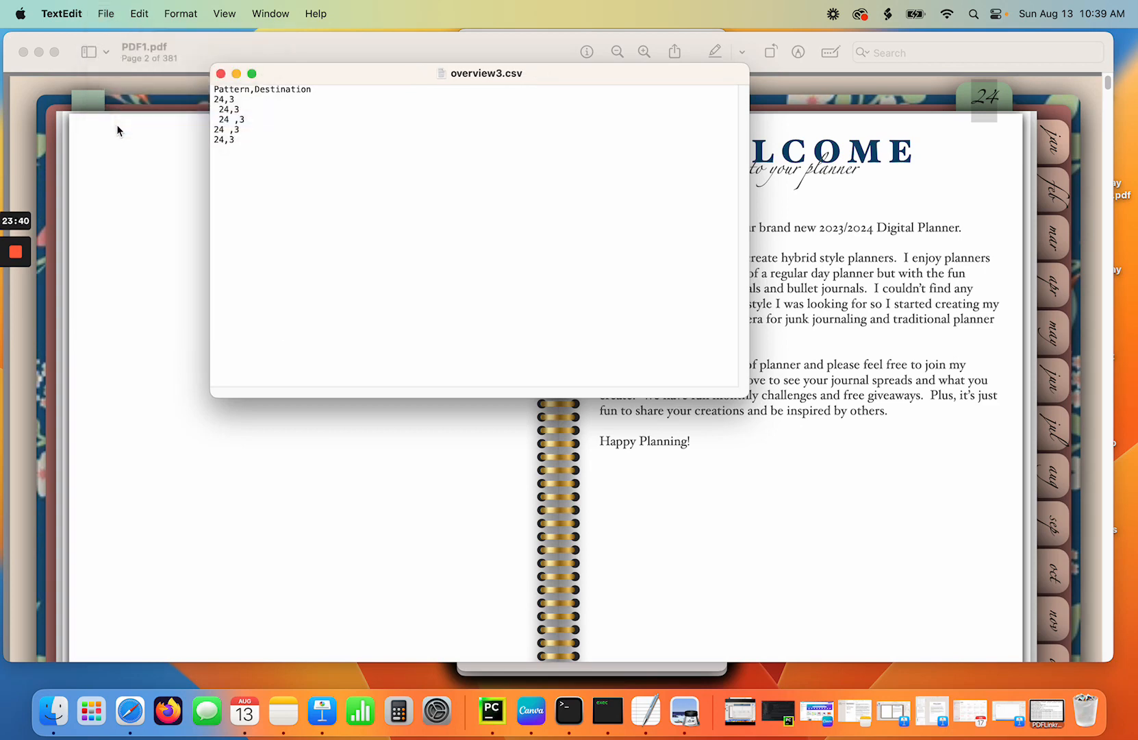
Close the PDF1.pdf preview, overview3.csv and the Planner 10 Finder window.
left_click(24, 52)
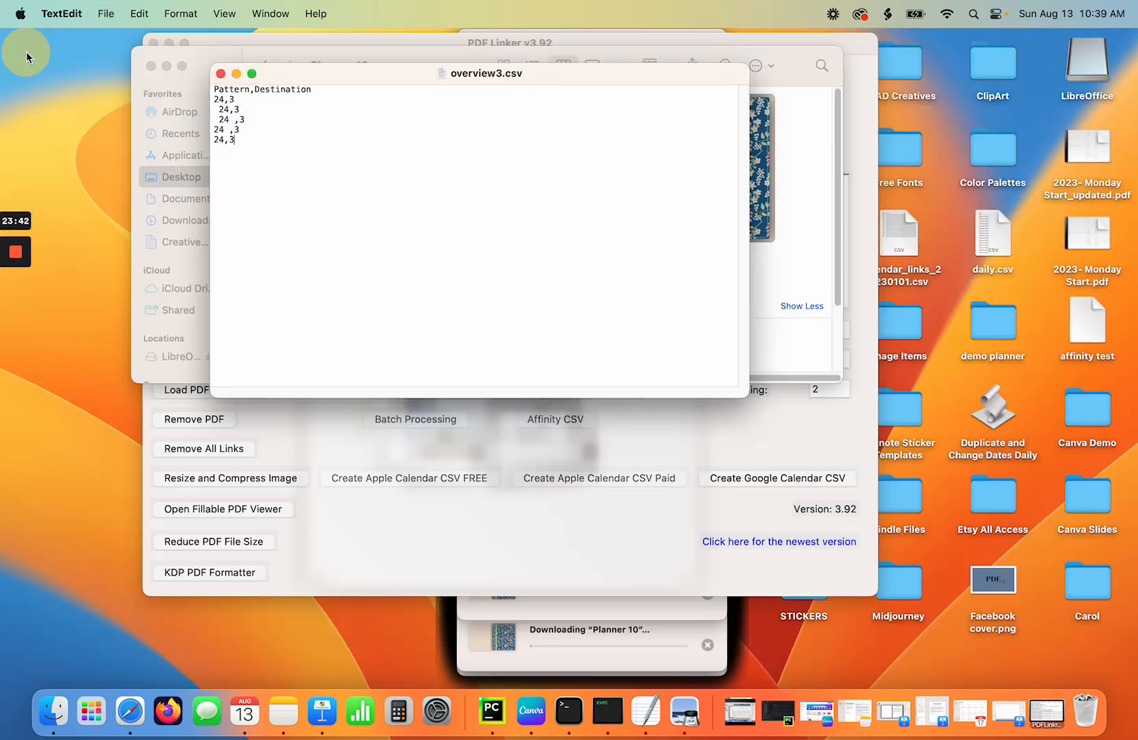
left_click(221, 74)
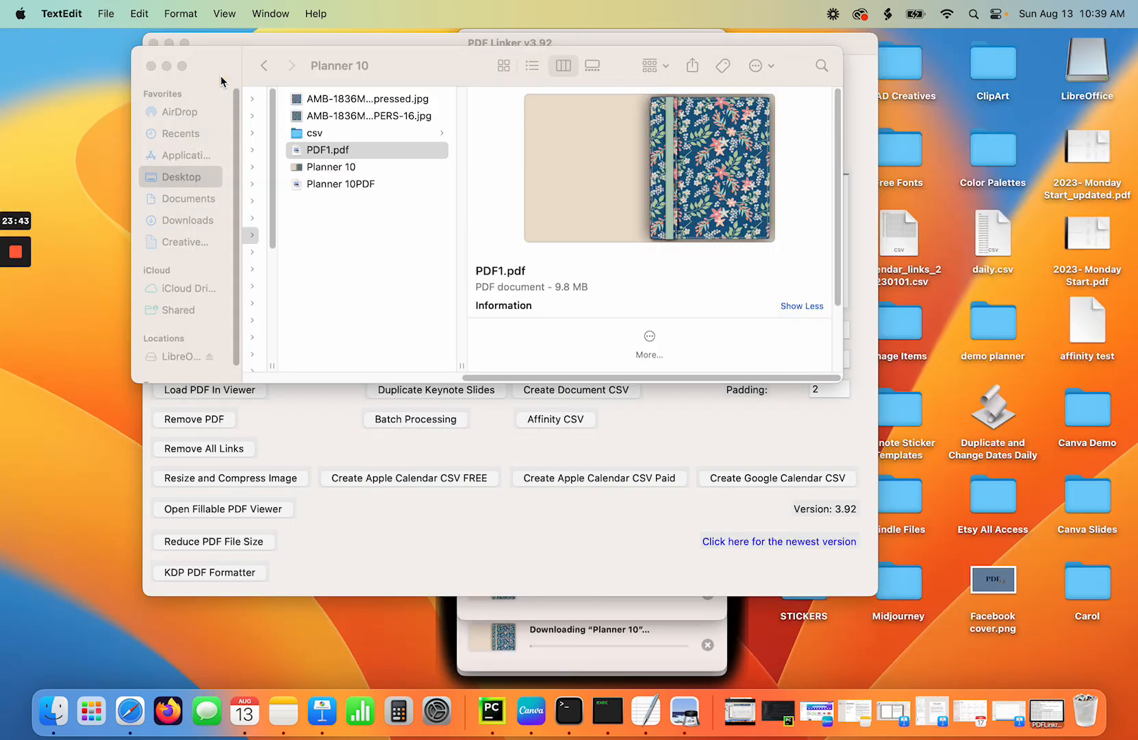
left_click(335, 152)
left_click(151, 65)
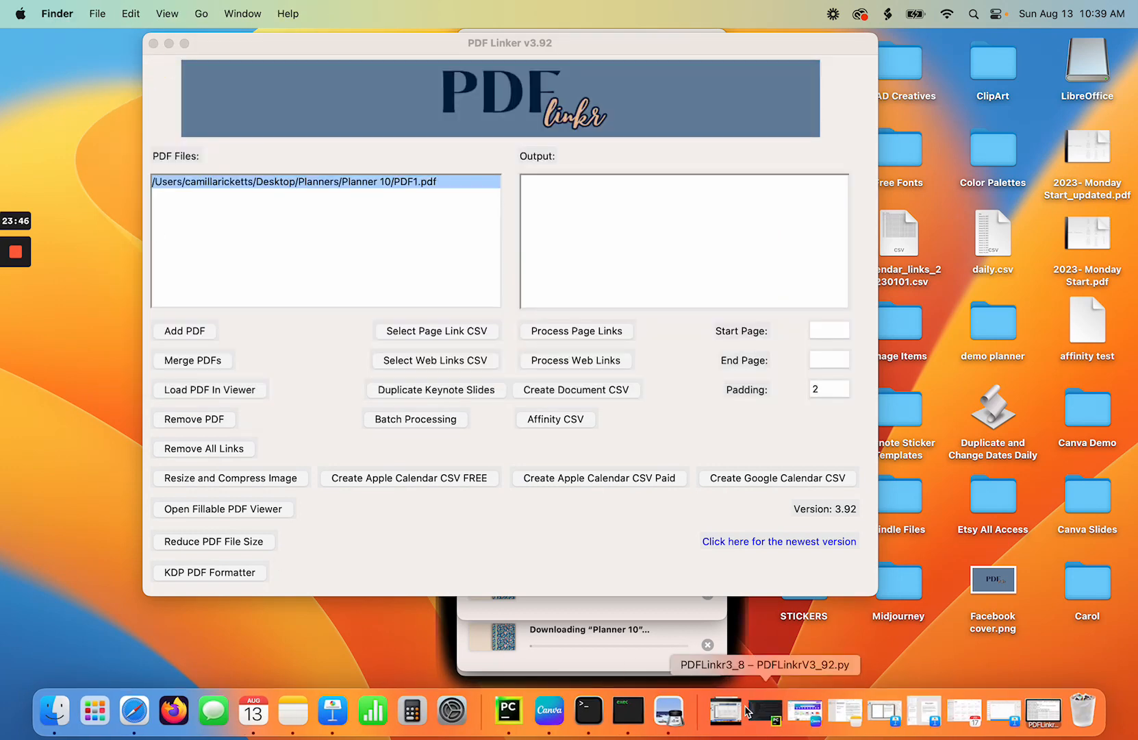
Select PDF1.pdf in PDF Linker's file list and load it in the viewer.
left_click(439, 182)
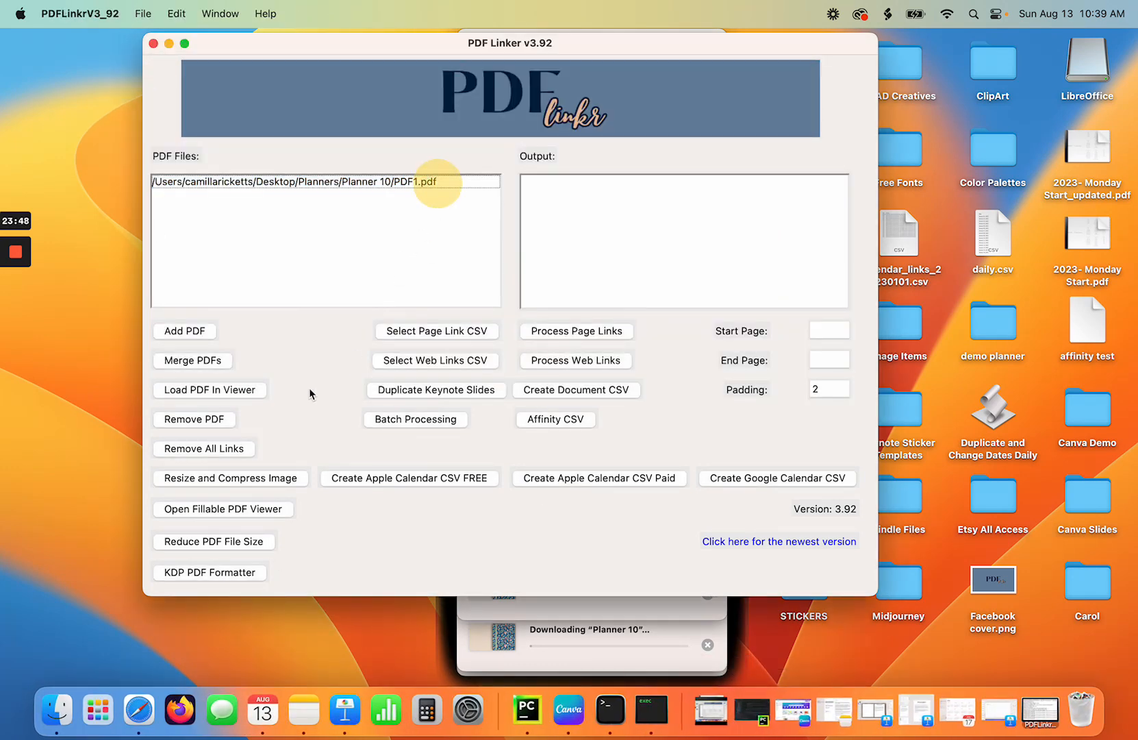
left_click(221, 391)
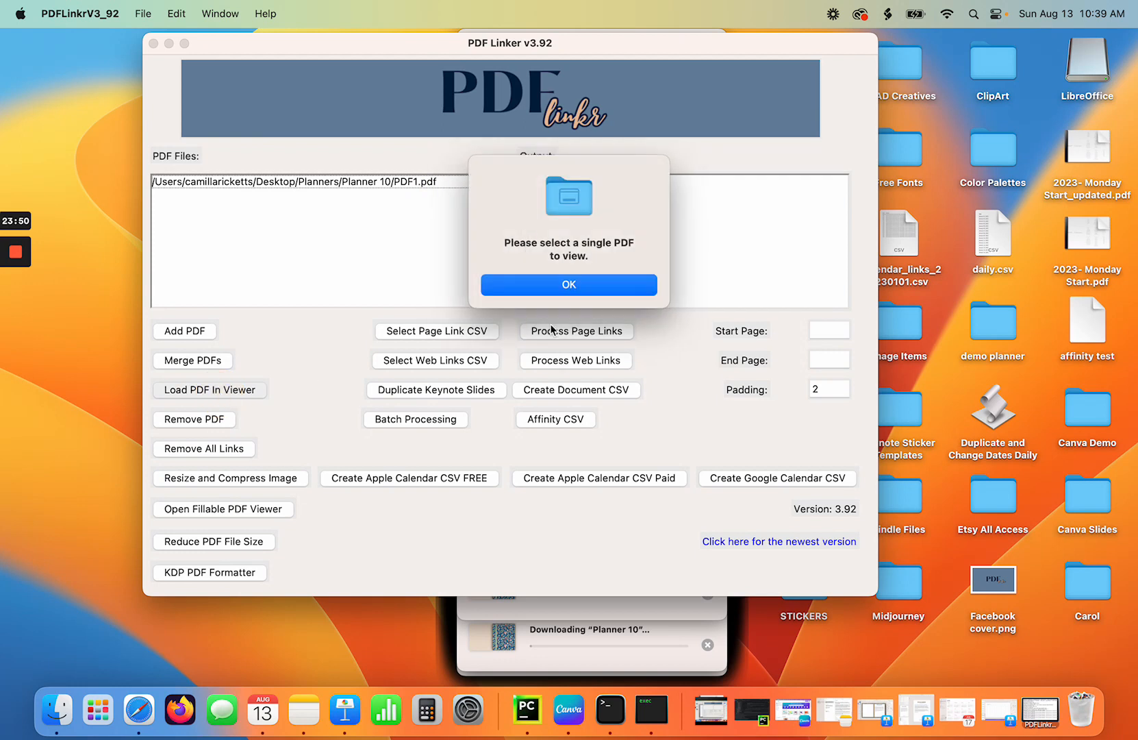
left_click(589, 284)
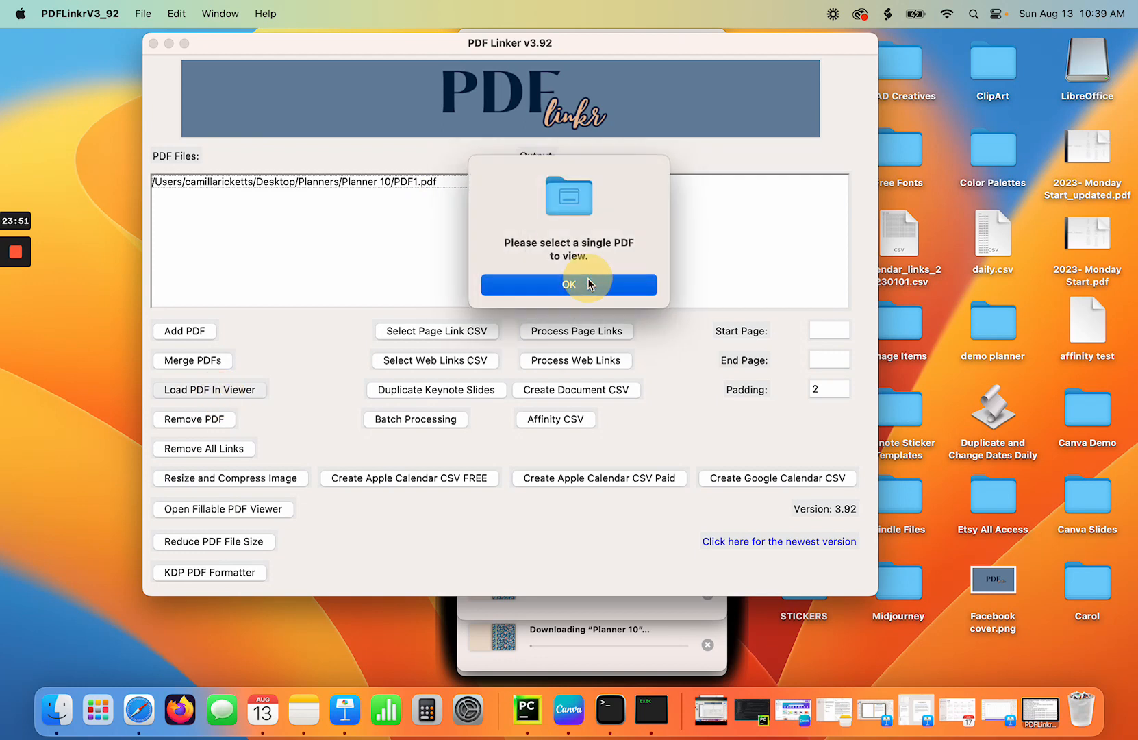
left_click(342, 181)
left_click(197, 393)
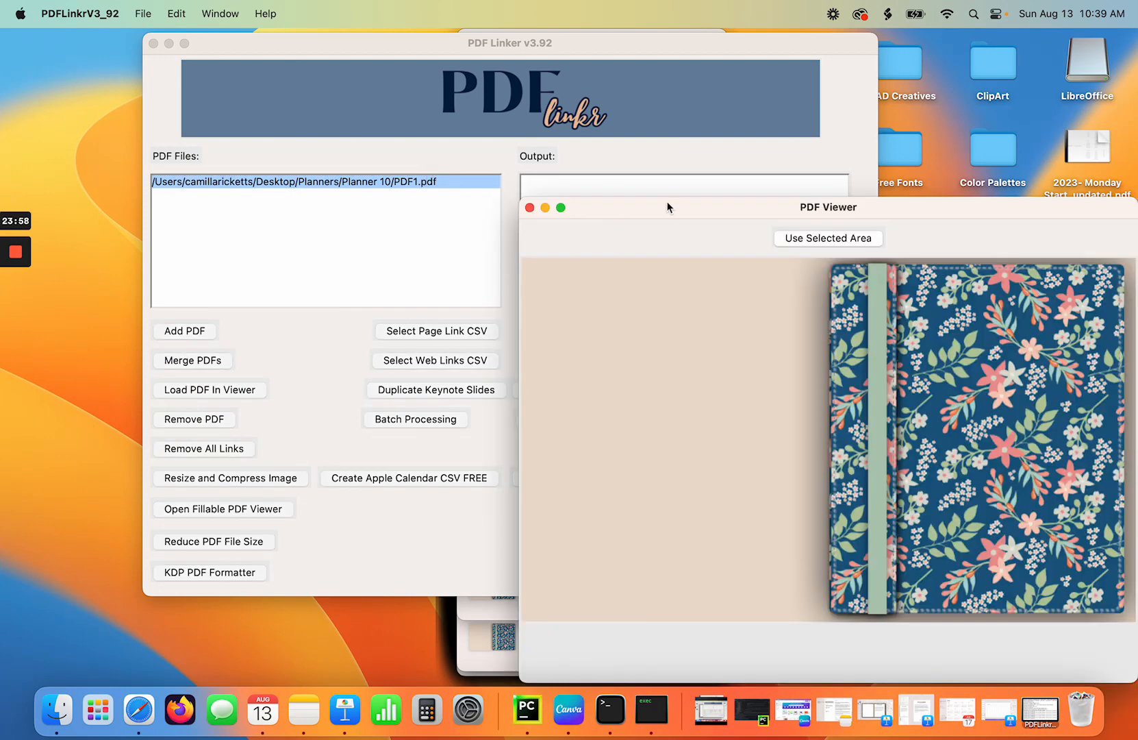
Mark the area around the 24 tab on page 2 in the PDF Viewer and use it as the selected area.
left_click_drag(668, 207, 250, 88)
left_click_drag(720, 391, 1094, 364)
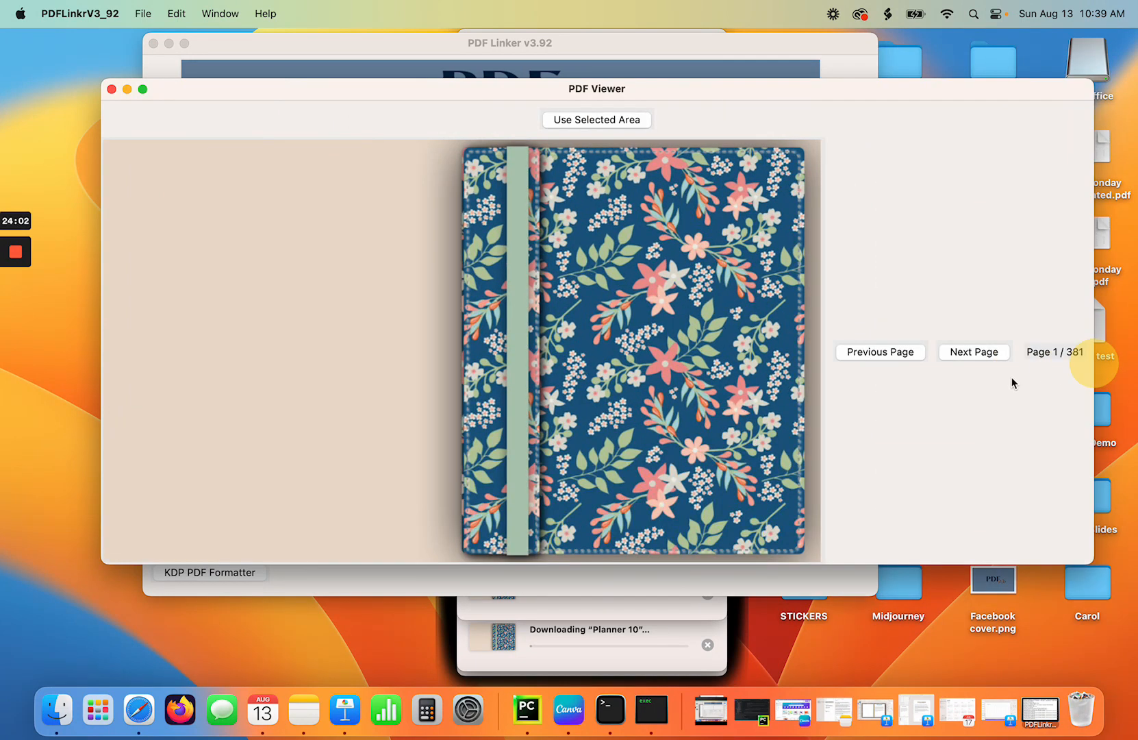
left_click(984, 355)
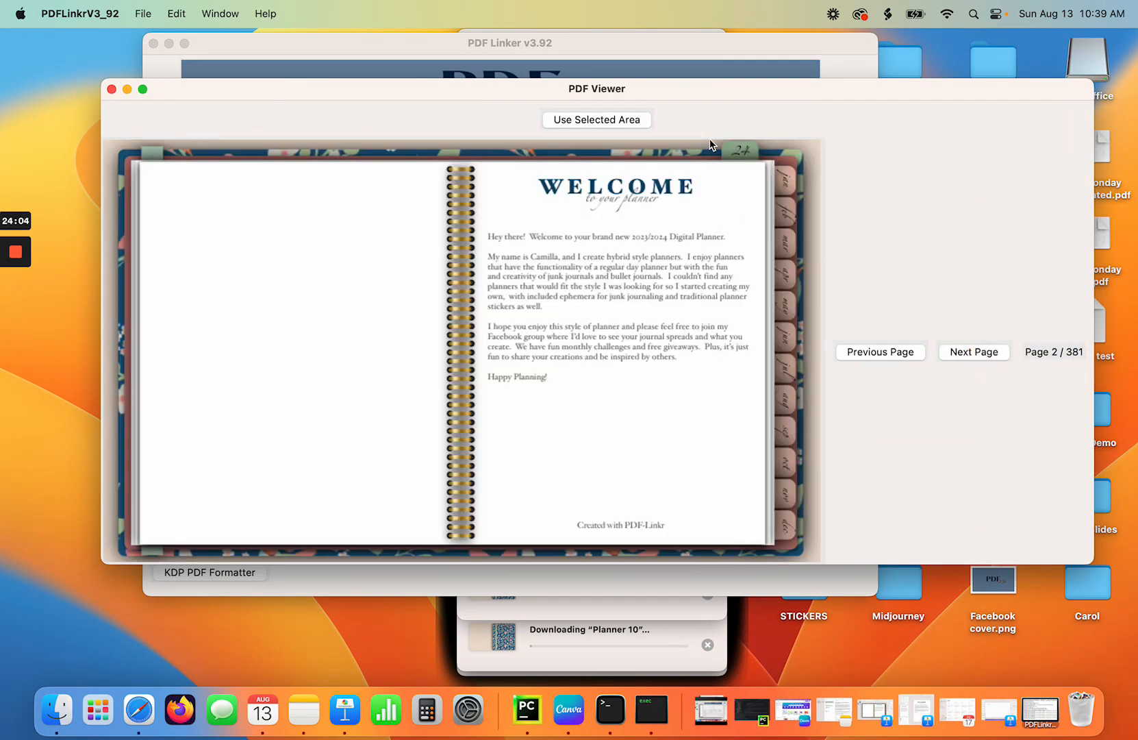
left_click_drag(710, 139, 766, 178)
left_click(631, 126)
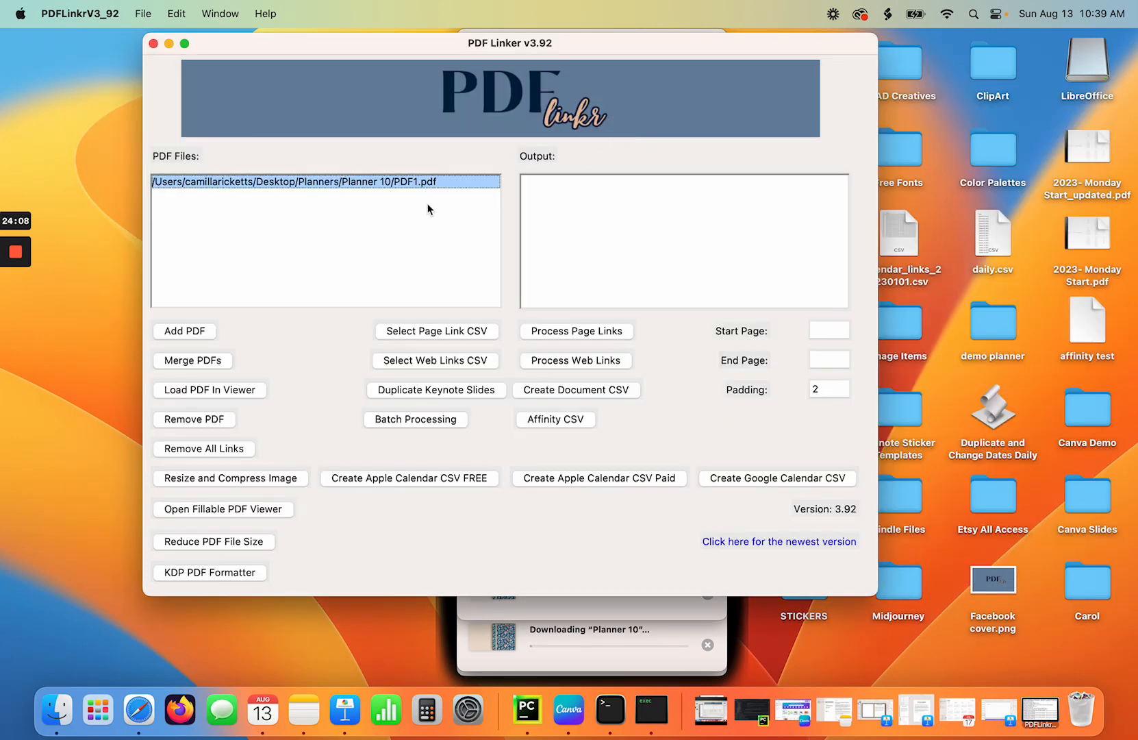
Load overview3.csv as the page link CSV, process the page links of PDF1.pdf, and review the output.
left_click(438, 327)
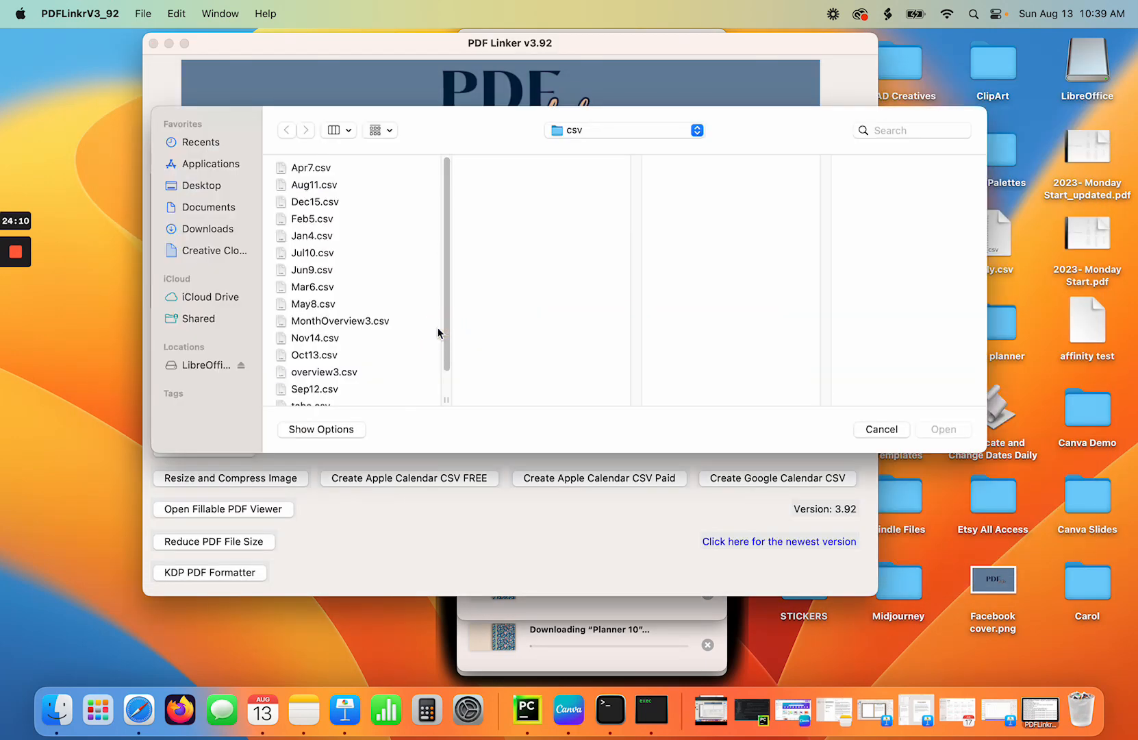
left_click(336, 371)
left_click(967, 437)
left_click(595, 334)
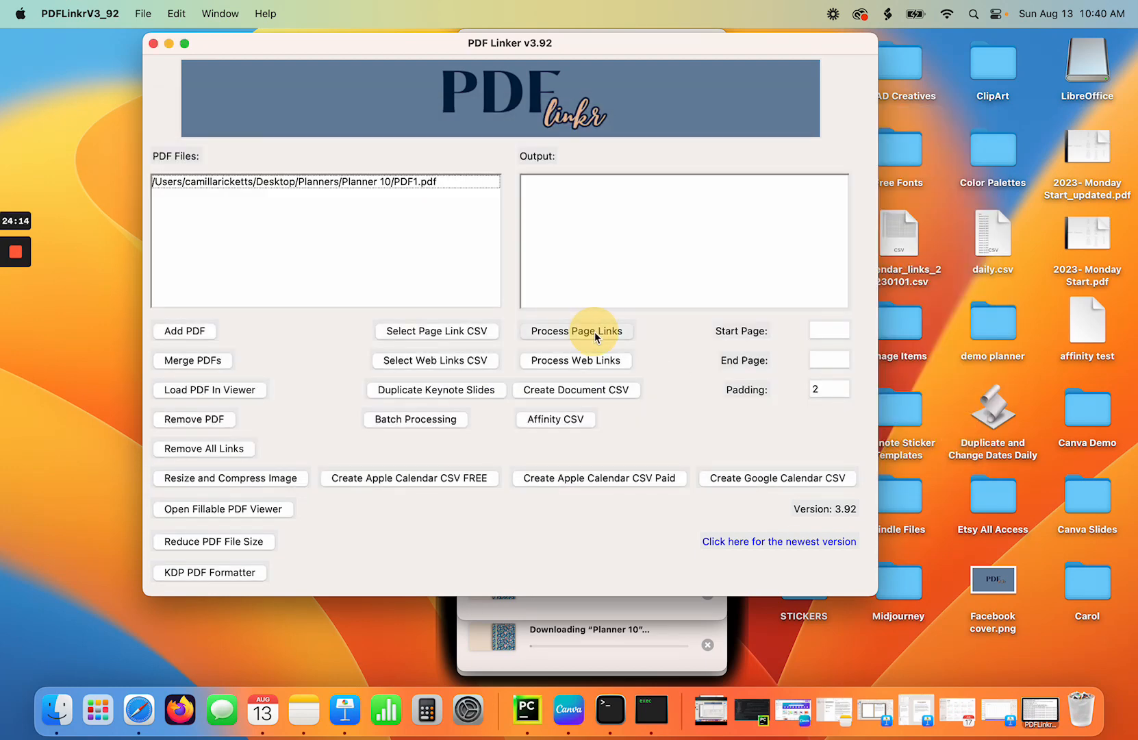
left_click(459, 182)
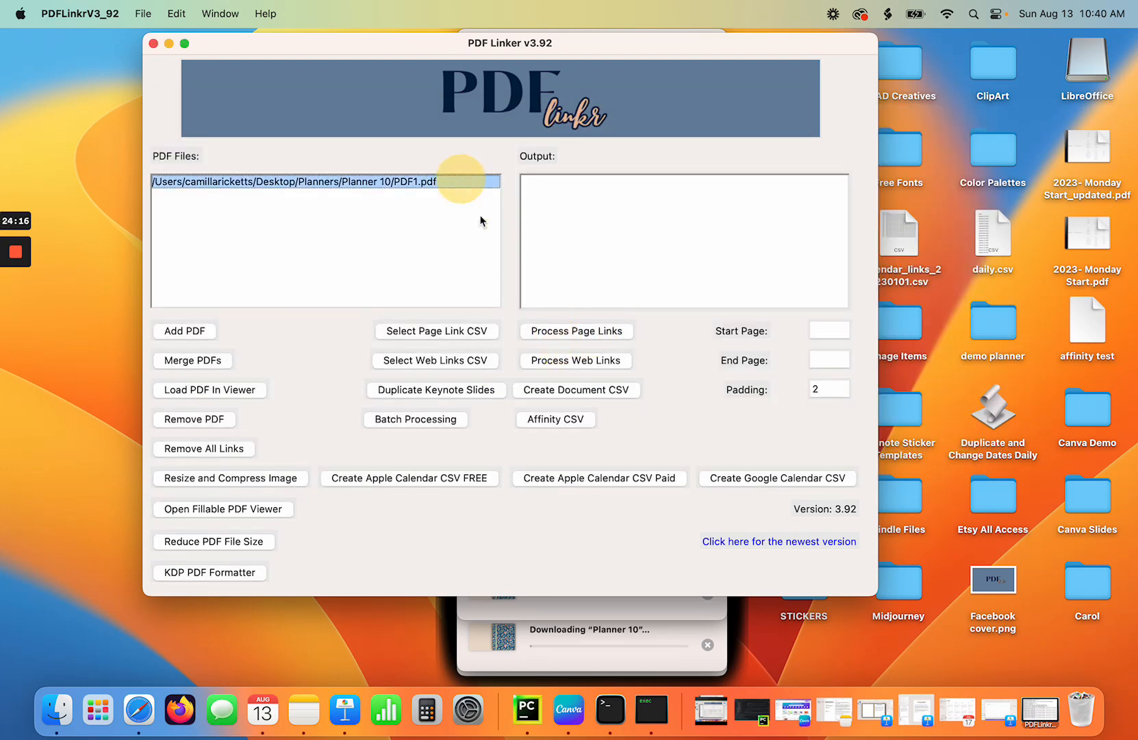
left_click(582, 332)
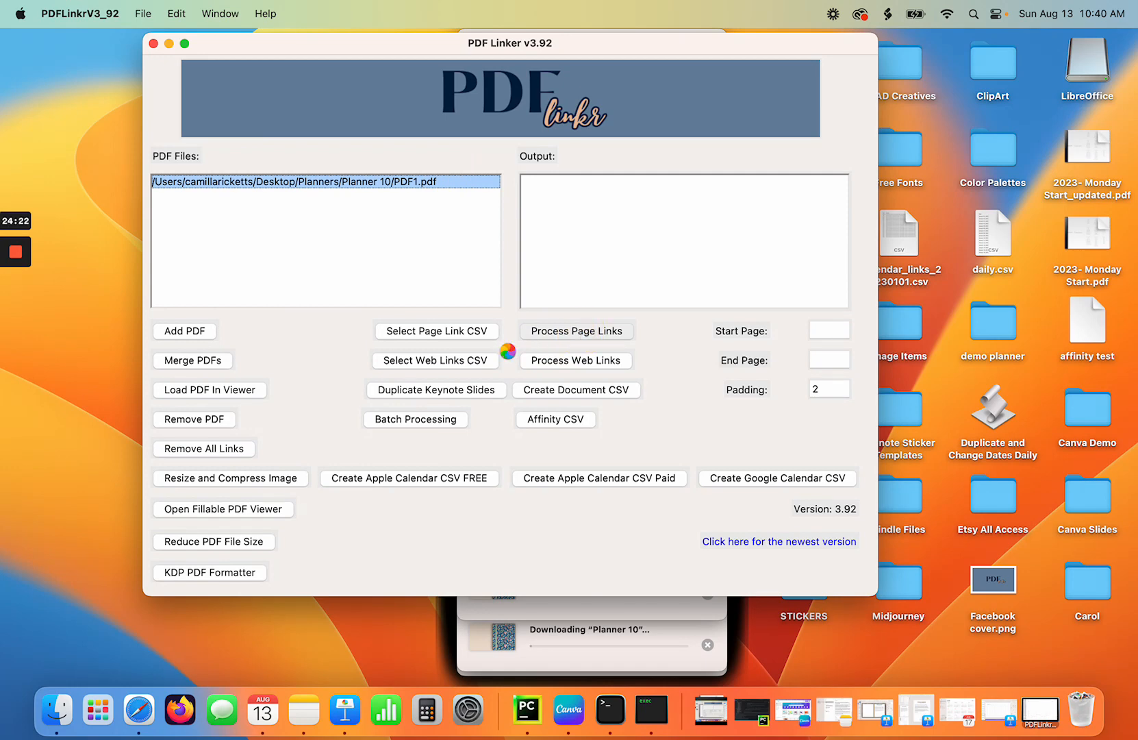
left_click(566, 277)
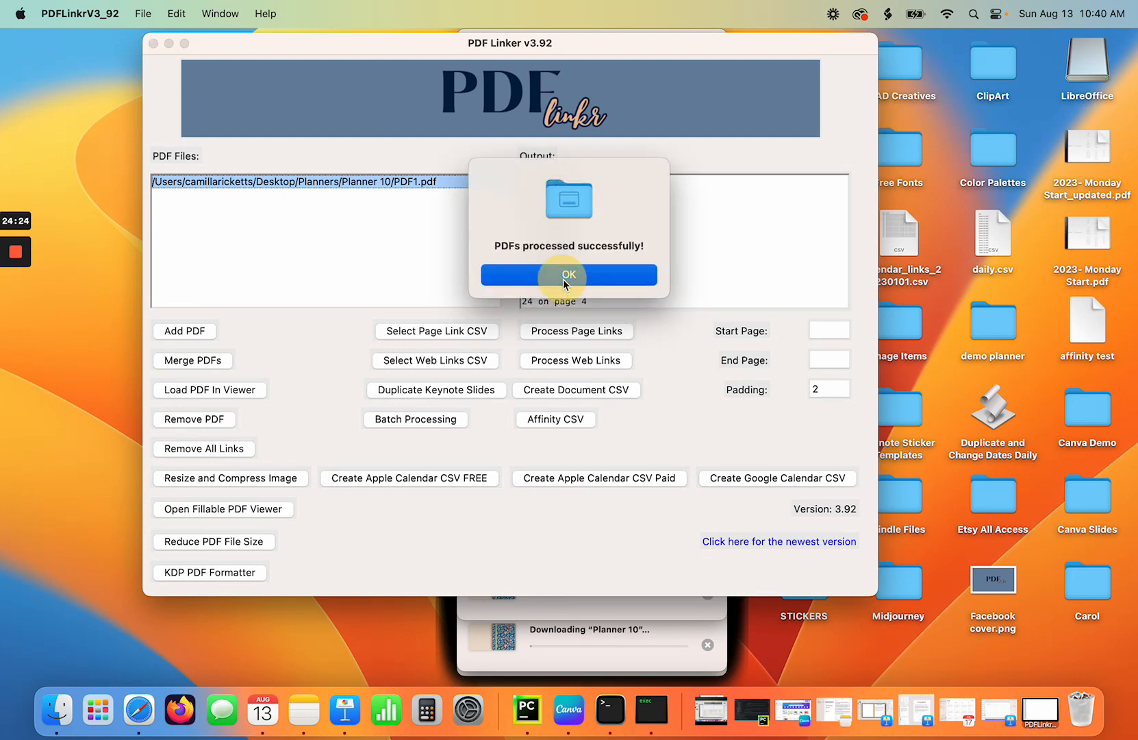
scroll(580, 276, "down", 20)
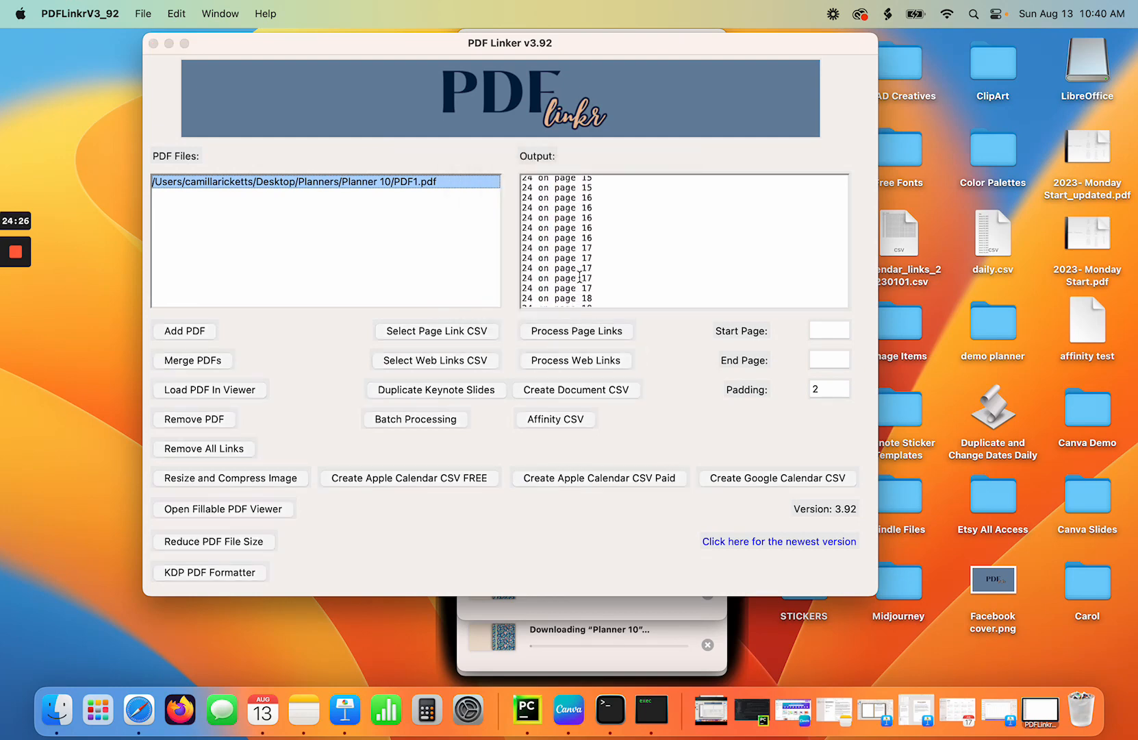
scroll(580, 276, "down", 5)
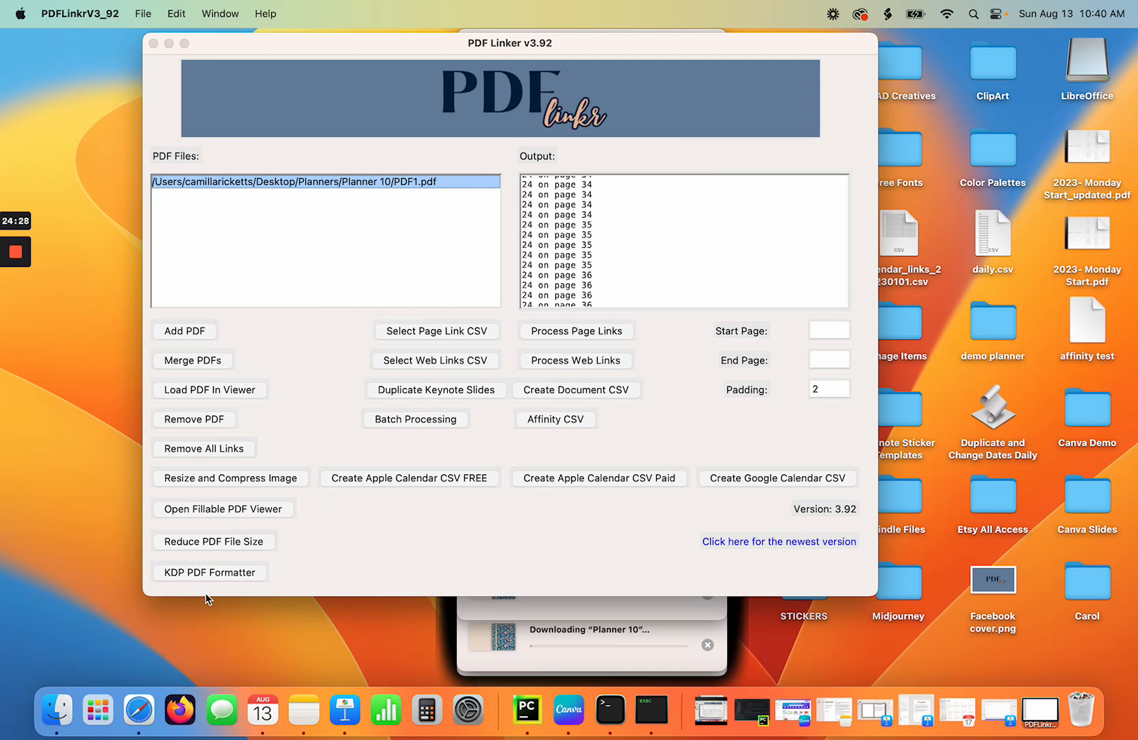
Rename PDF1_updated.pdf in the Planners > Planner 10 folder to PDF2.pdf and close the Finder window.
left_click(57, 710)
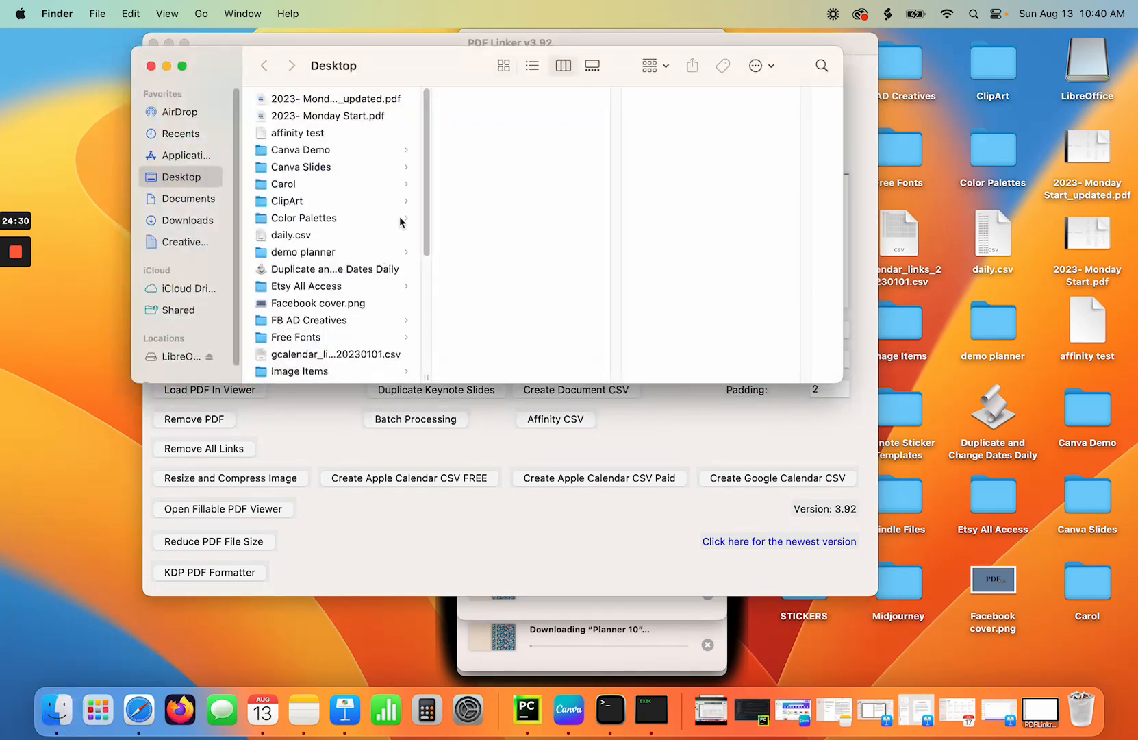
left_click_drag(430, 194, 414, 330)
left_click(305, 282)
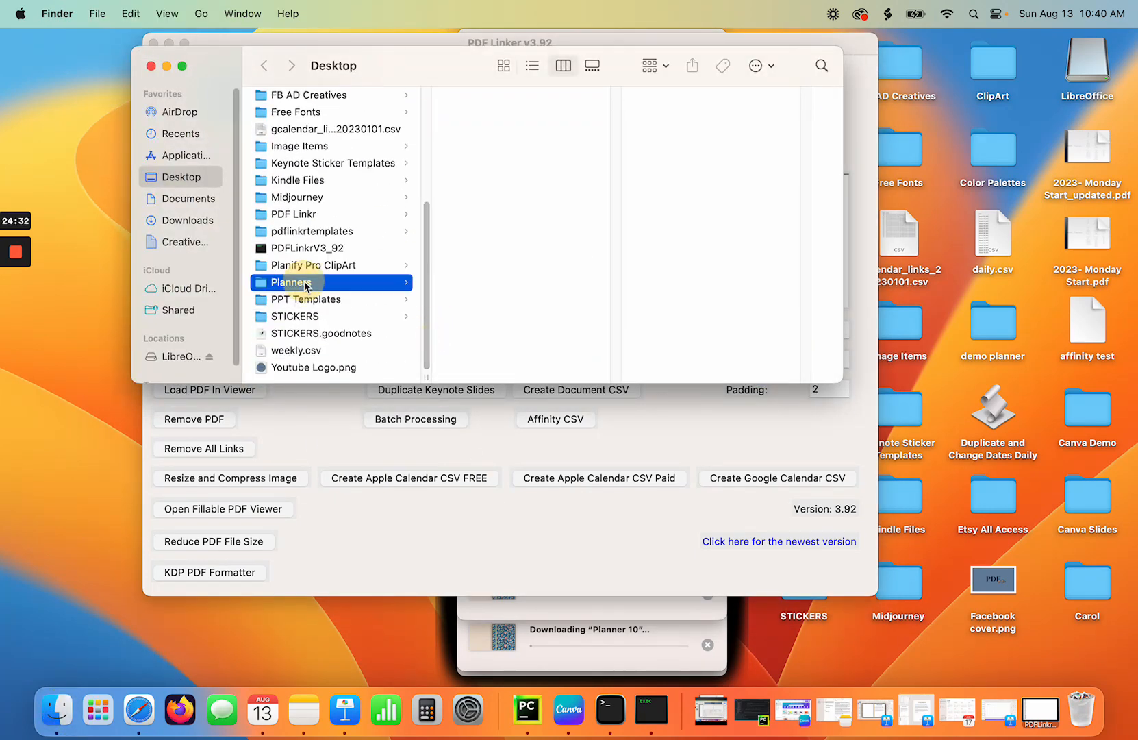
left_click(488, 236)
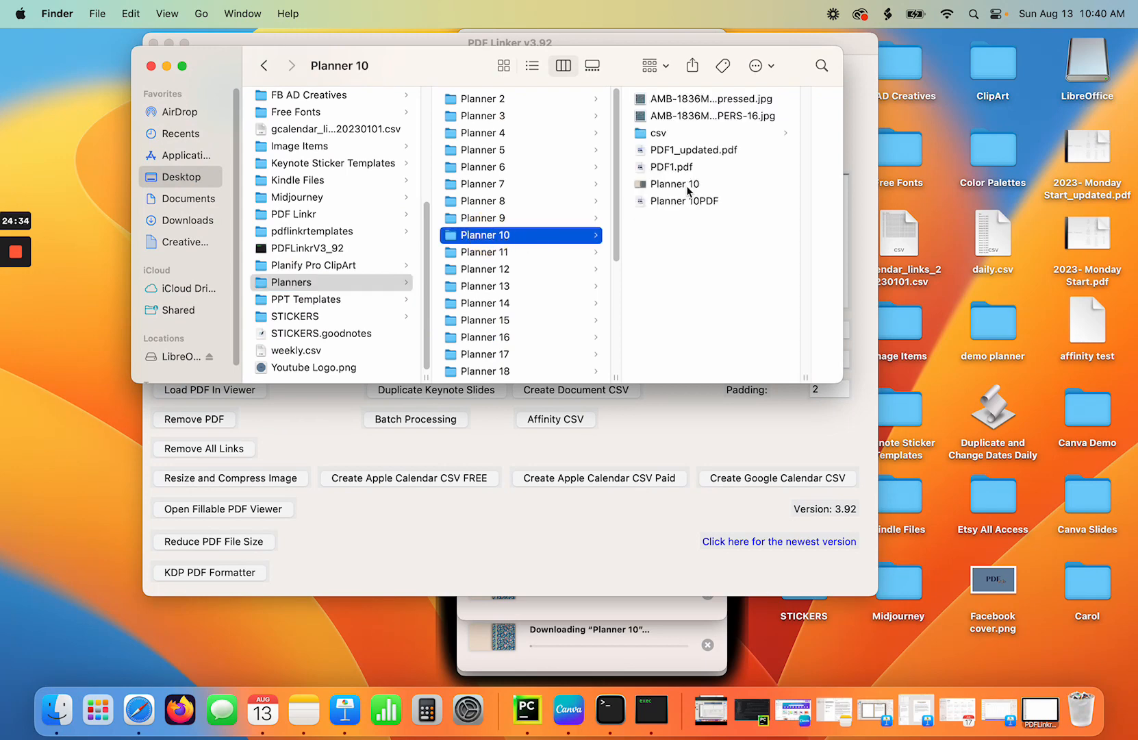
left_click(707, 150)
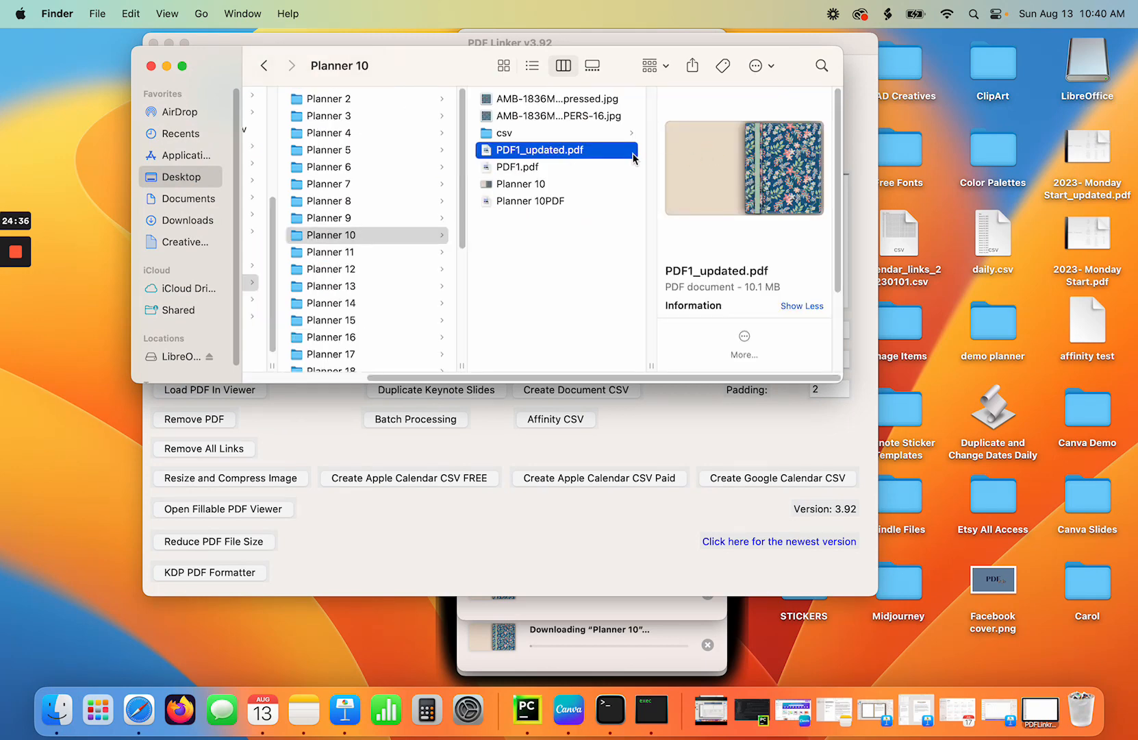
left_click(552, 151)
type("PDF")
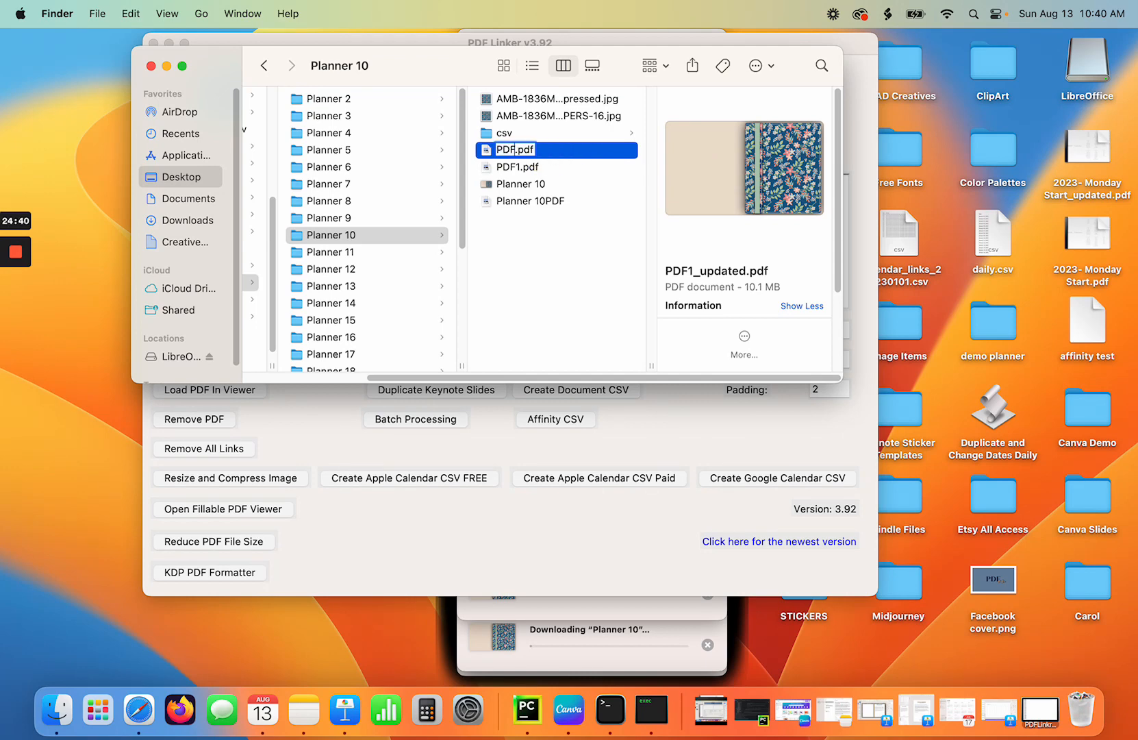
type("2")
key("Return")
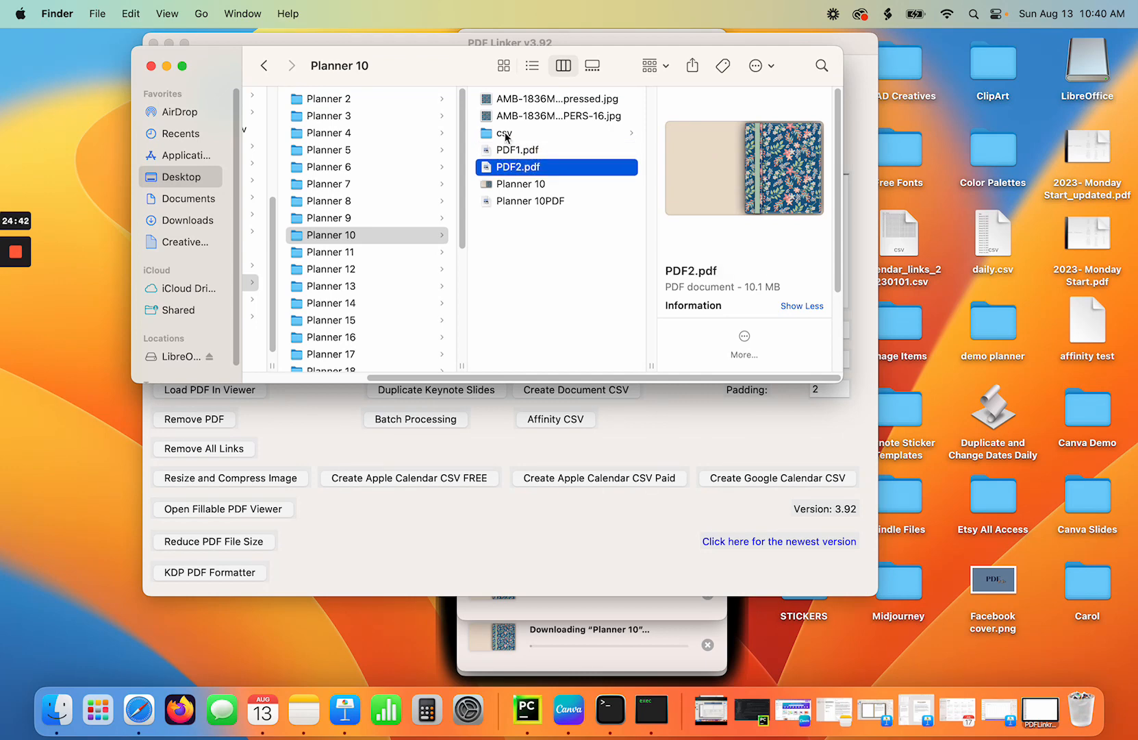
left_click(151, 67)
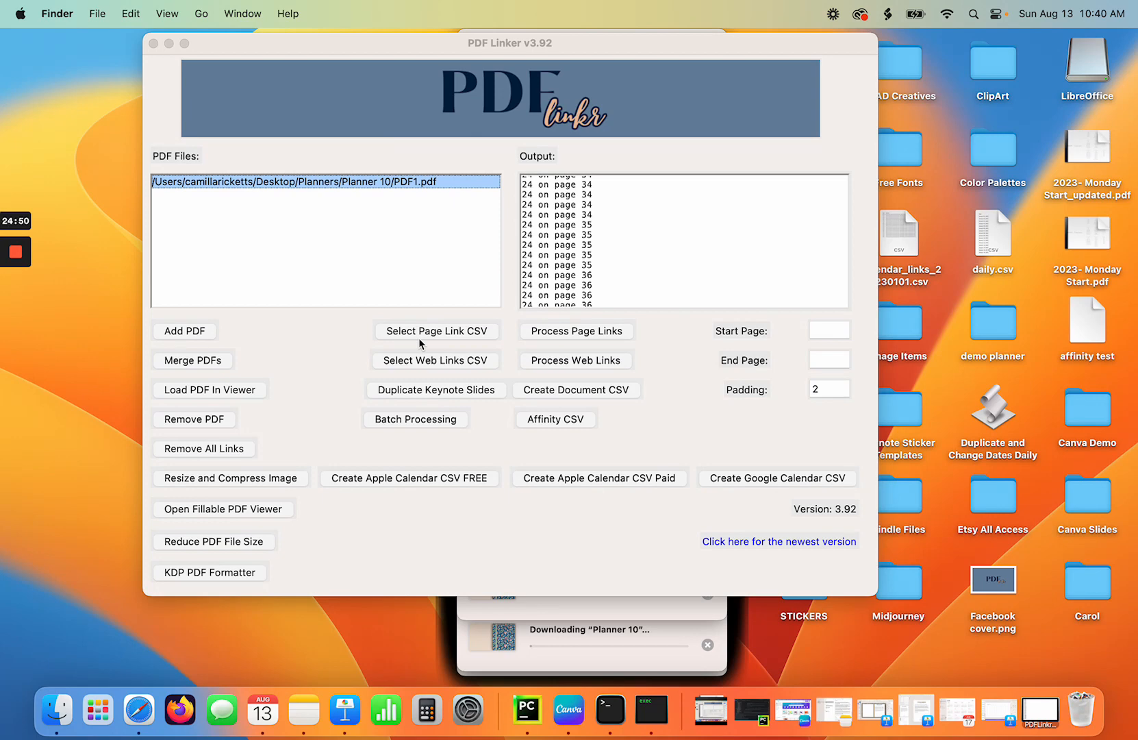
Clear all link results from PDF Linker's output area.
left_click(197, 427)
left_click_drag(619, 306, 495, 49)
key("BackSpace")
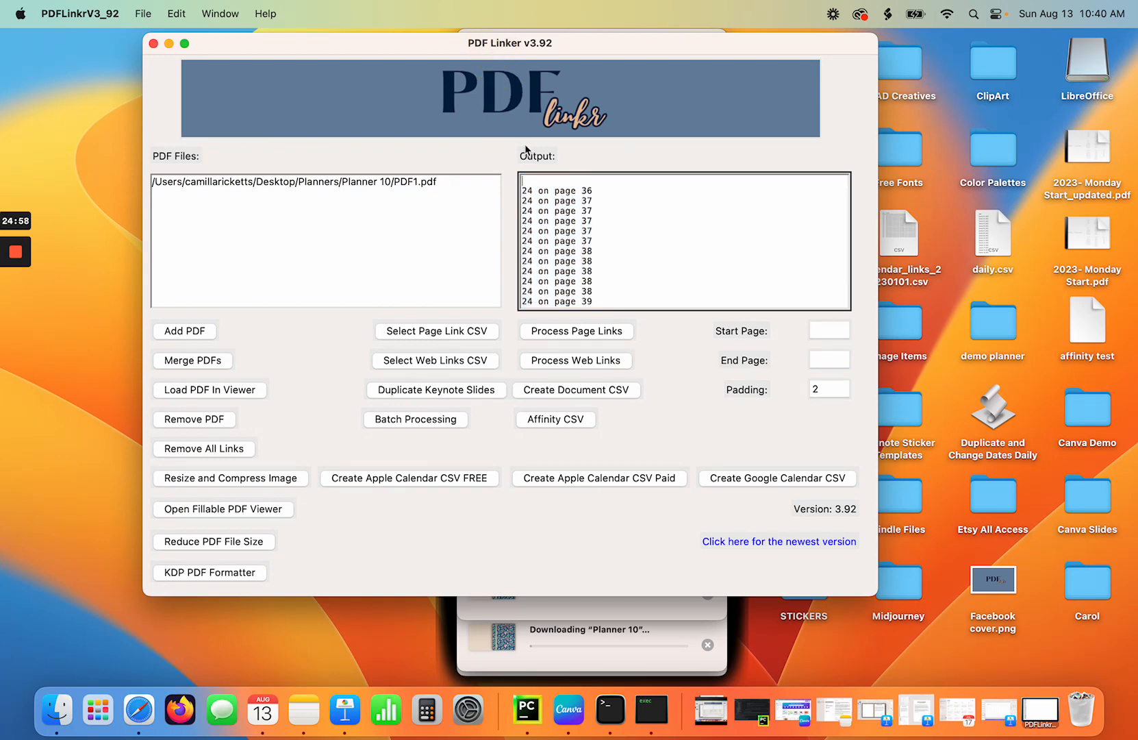
left_click_drag(538, 176, 751, 702)
key("BackSpace")
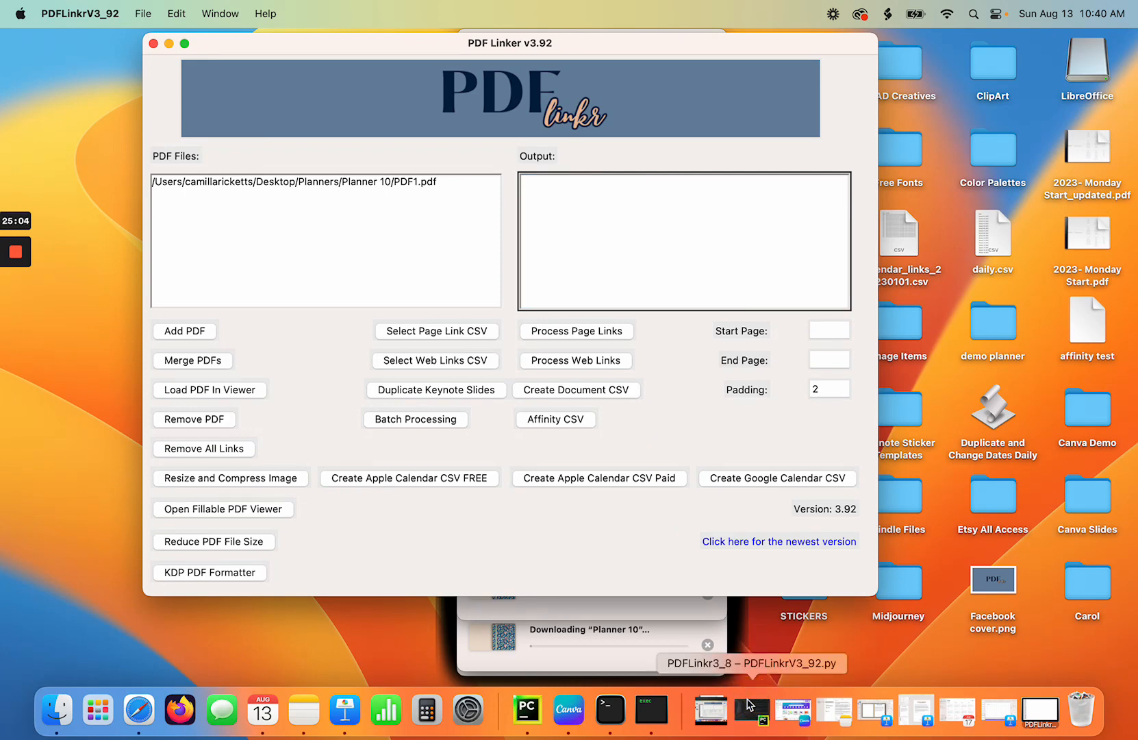
Replace PDF1.pdf in the PDF file list with PDF2.pdf from the Planner 10 folder.
left_click(383, 181)
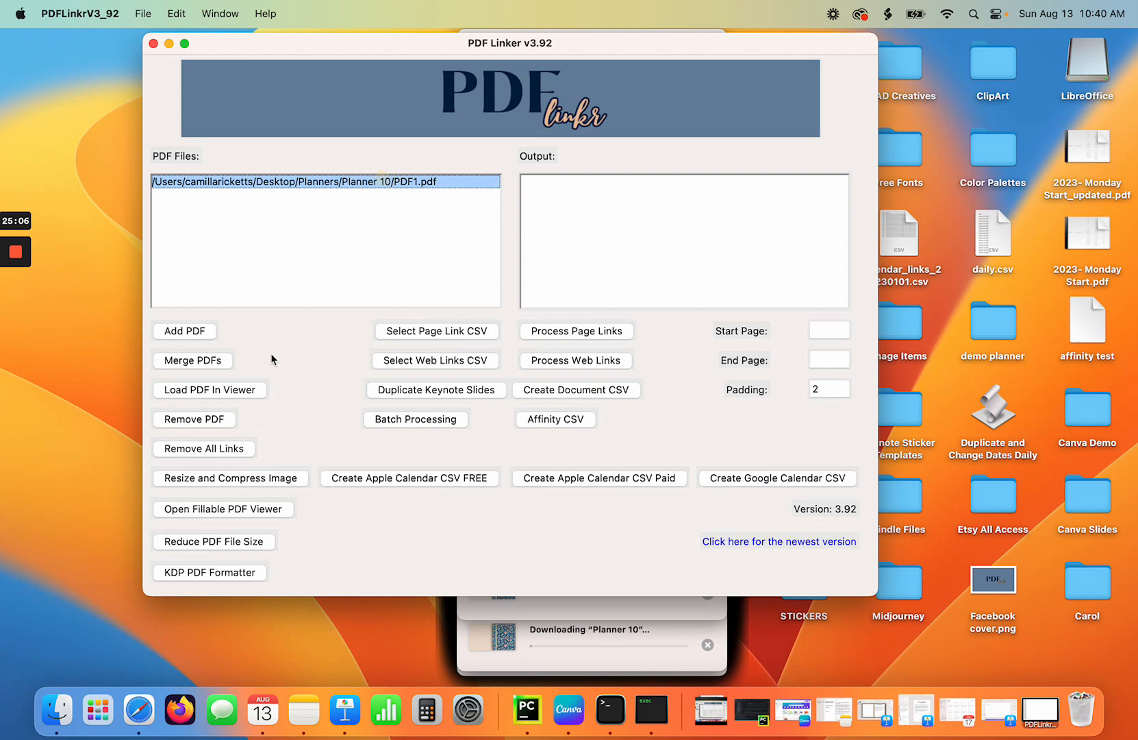
left_click(196, 420)
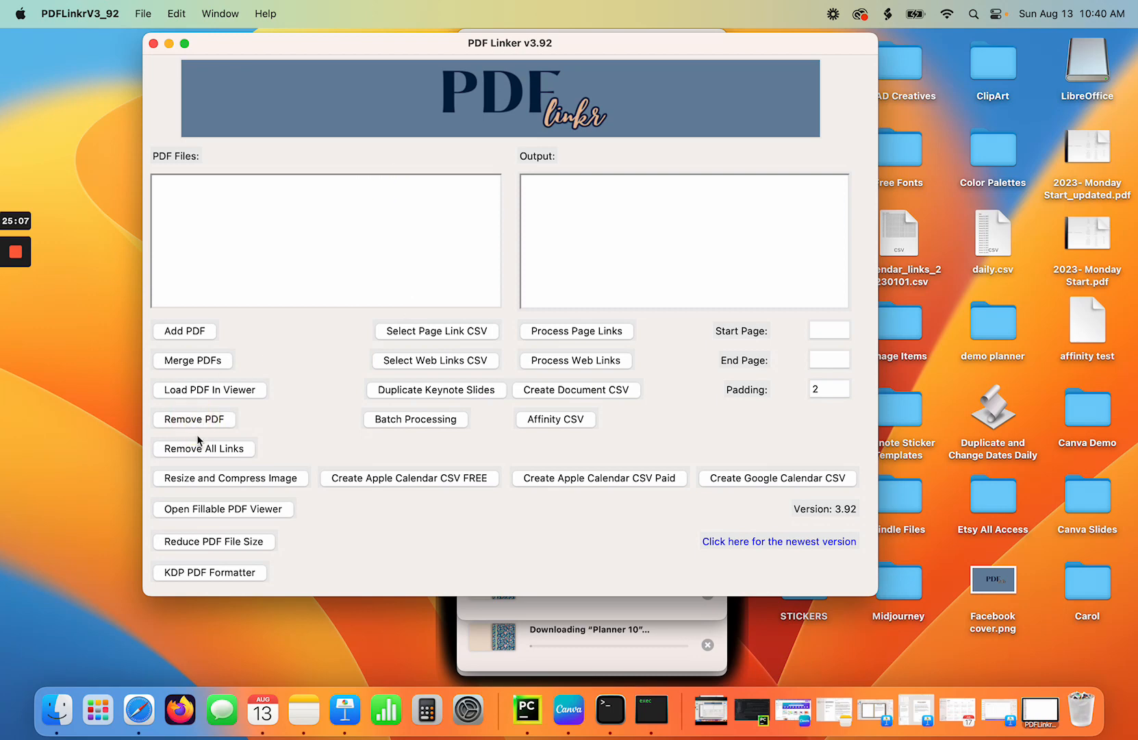
left_click(193, 335)
left_click_drag(451, 201, 460, 295)
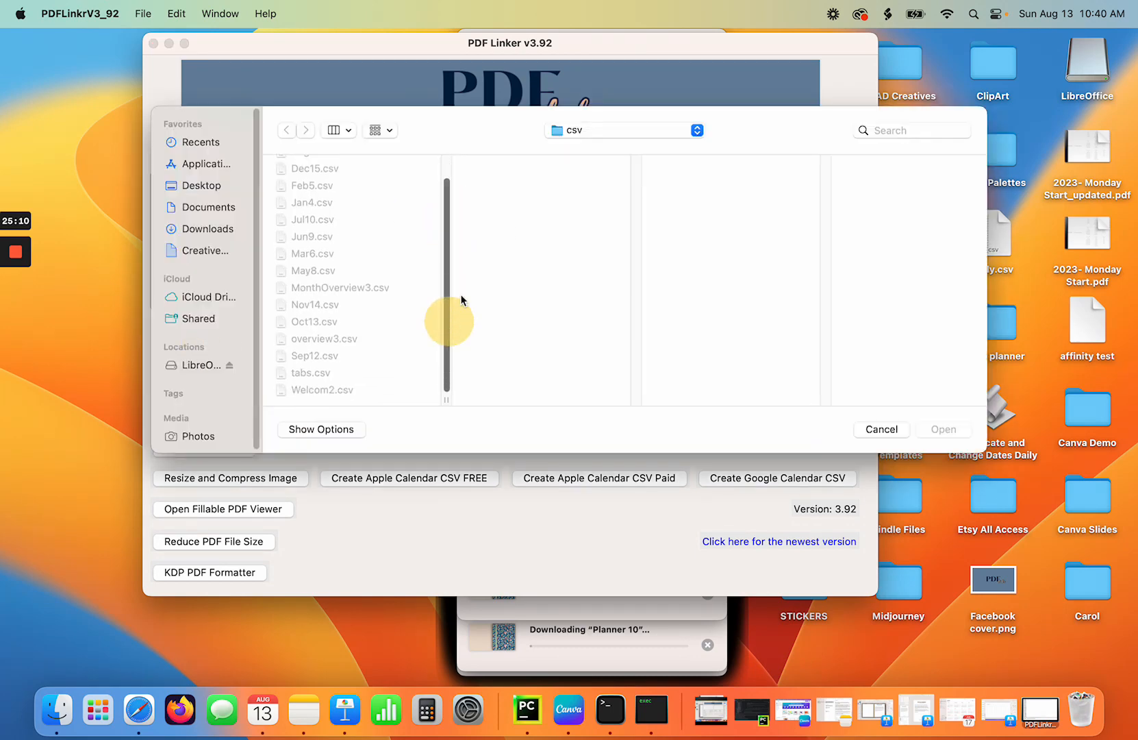
left_click(623, 130)
left_click(608, 149)
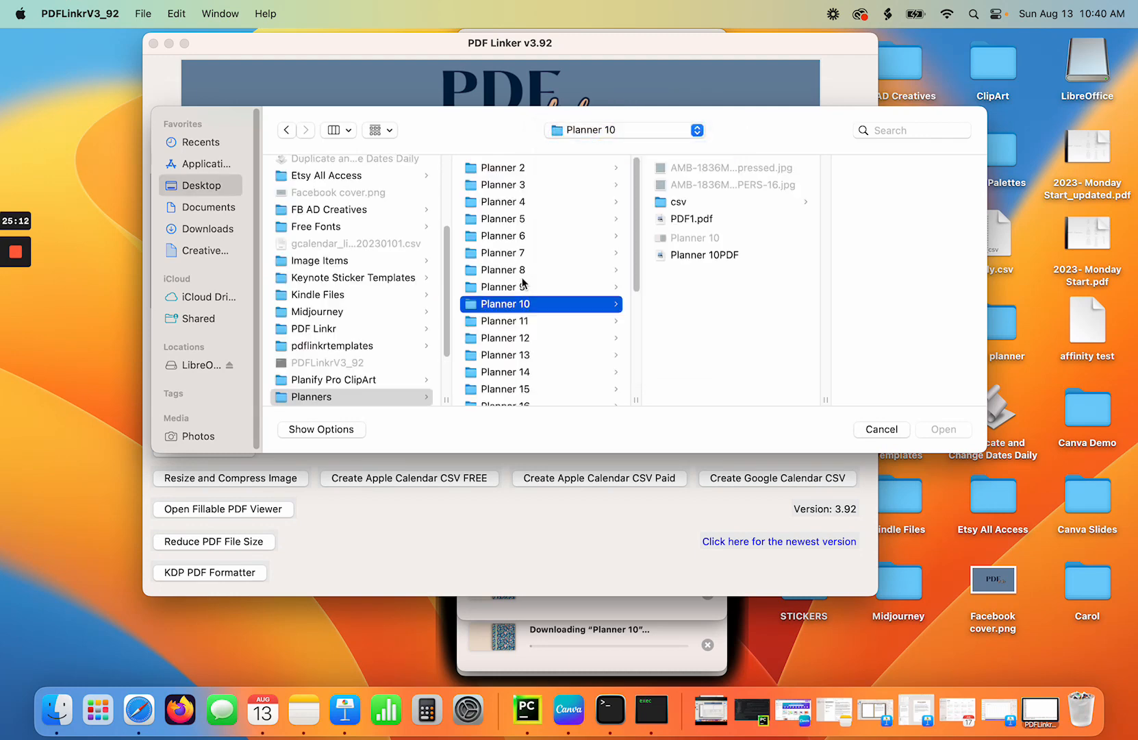
left_click(690, 236)
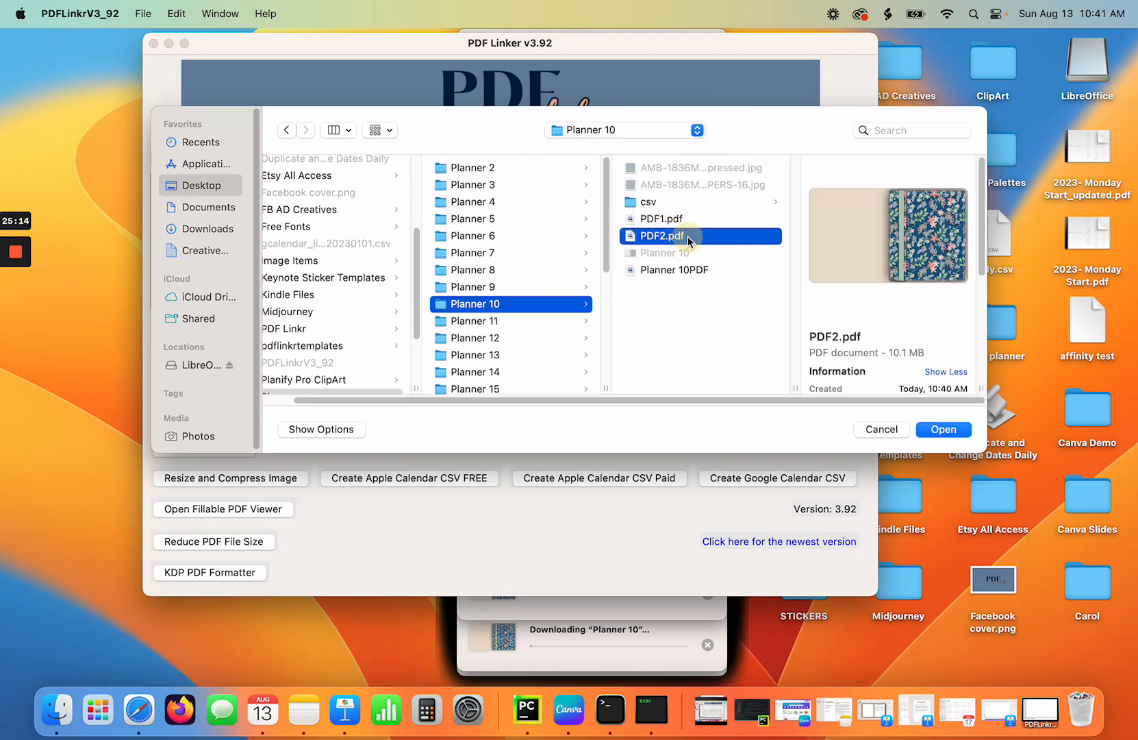
double_click(648, 239)
Load PDF2.pdf in the PDF Viewer, mark the column of month tabs on page 2, and use it as the selected area.
left_click(411, 184)
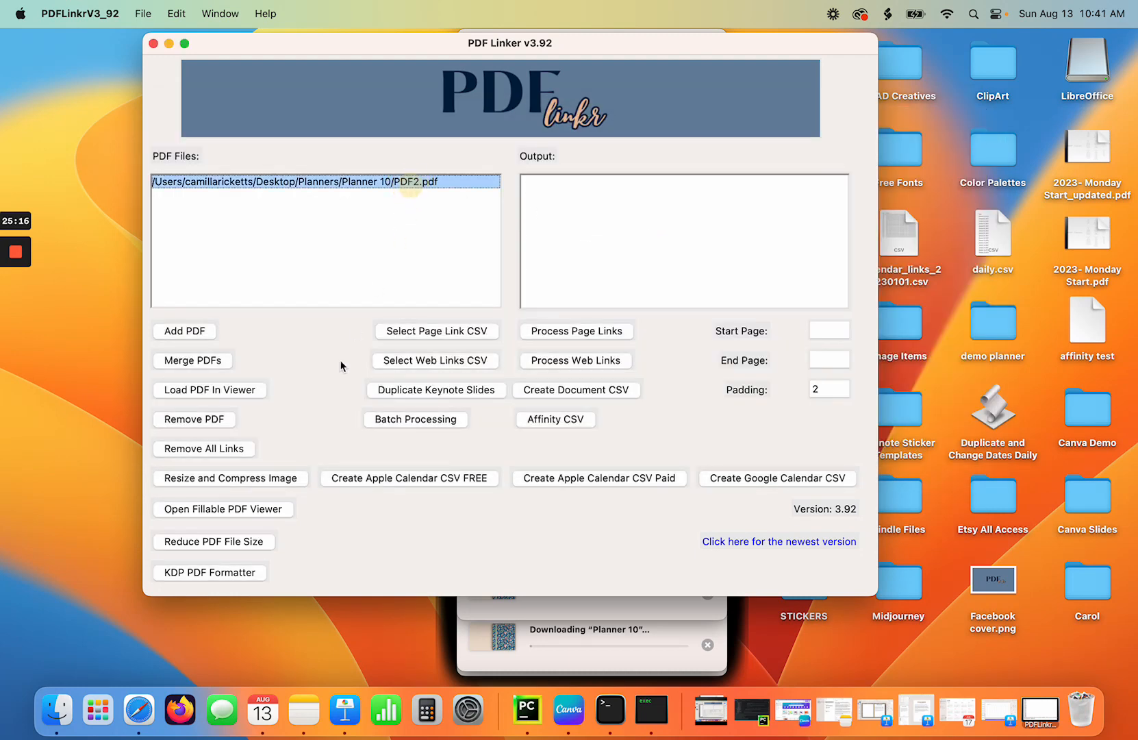
left_click(196, 392)
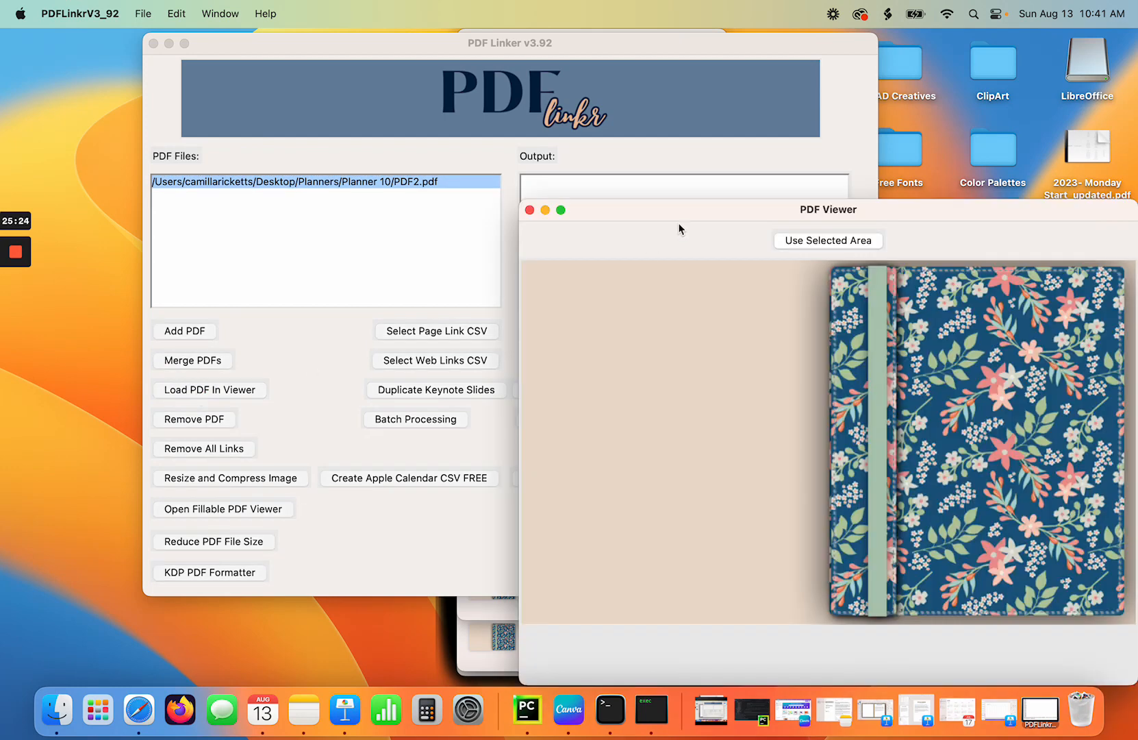
left_click_drag(679, 228, 281, 111)
left_click_drag(741, 317, 1119, 306)
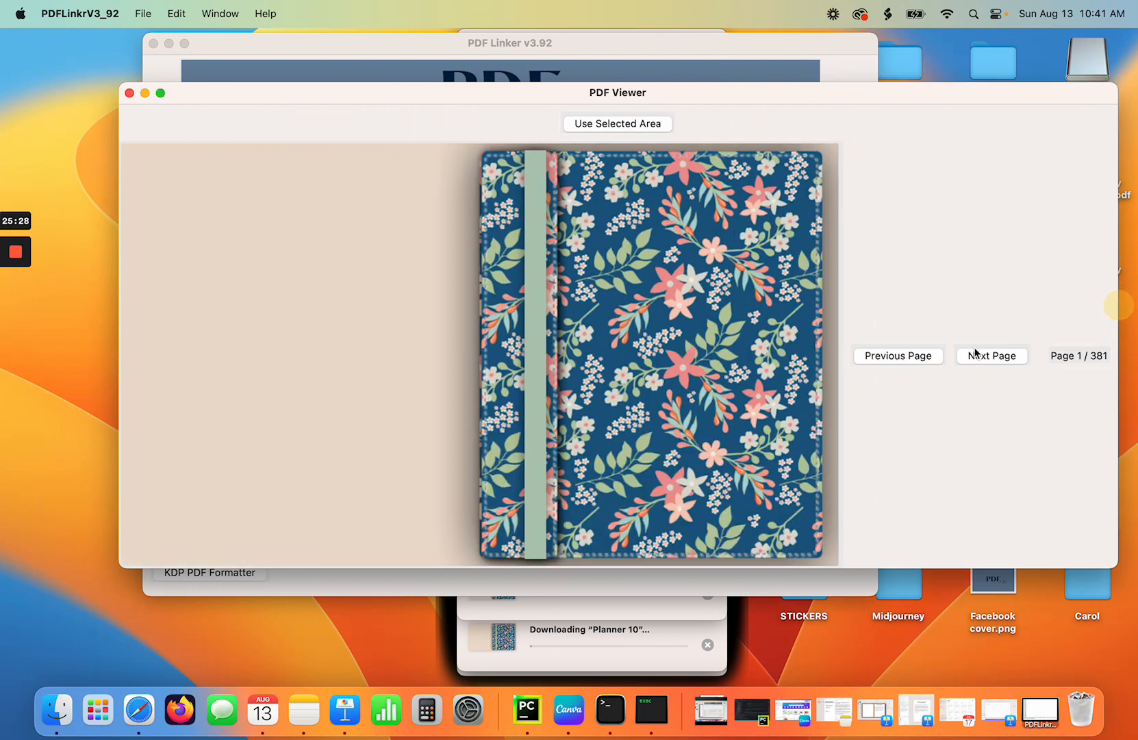
left_click(997, 359)
left_click_drag(782, 164, 837, 563)
left_click(640, 128)
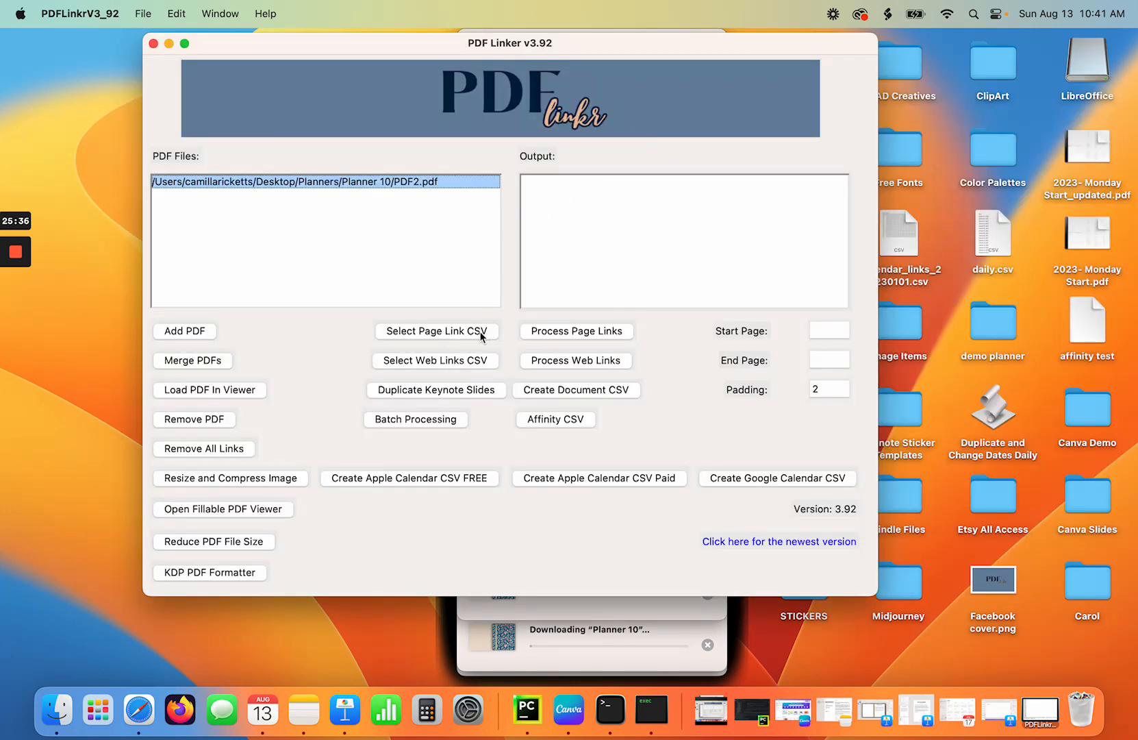
Process the page links of PDF2.pdf with tabs.csv from the csv folder and review the output.
left_click(482, 332)
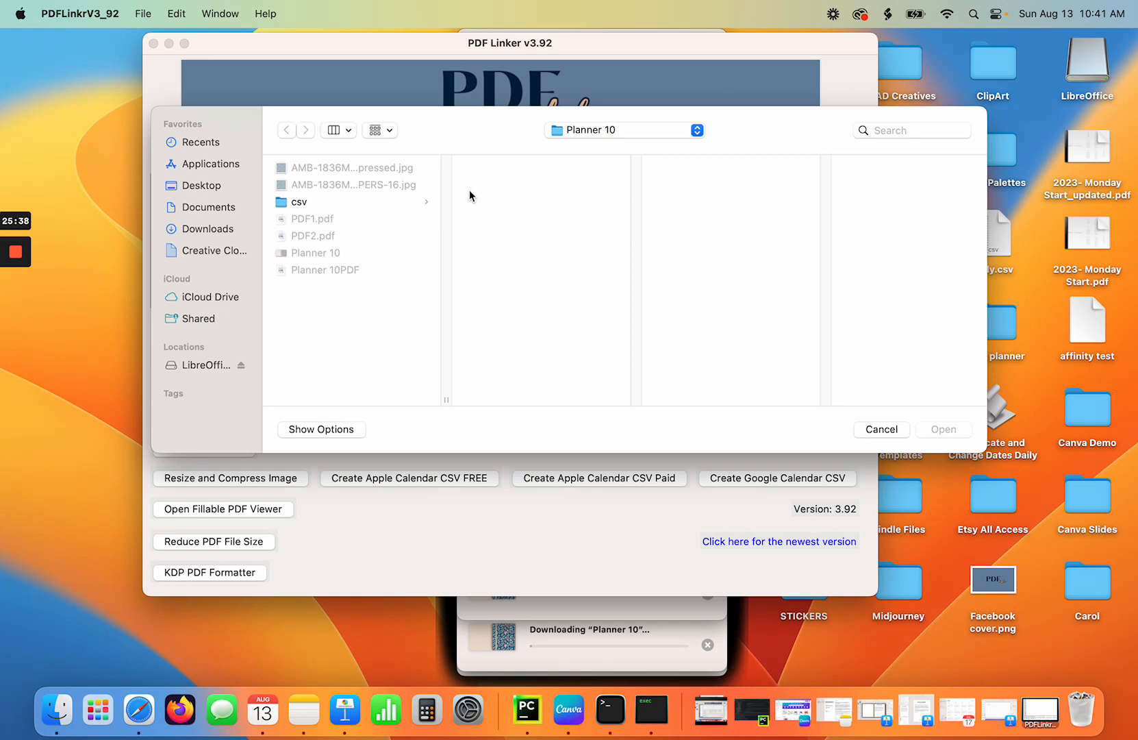
left_click(335, 203)
left_click_drag(635, 216, 640, 244)
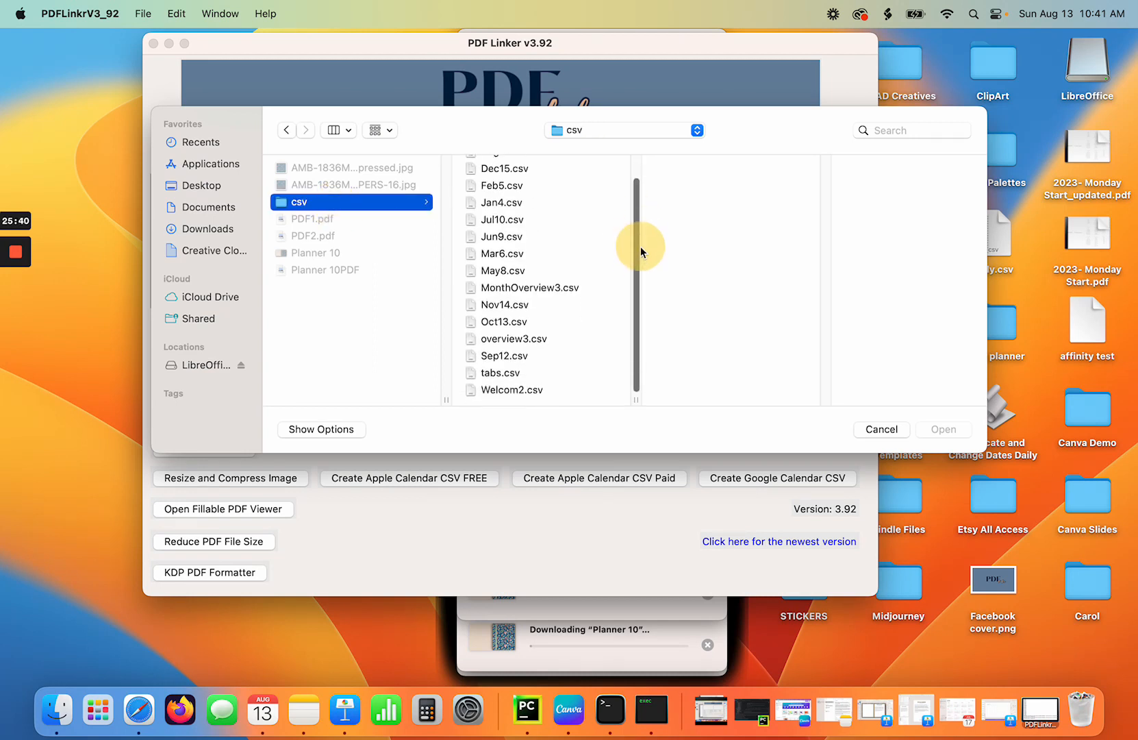
left_click(504, 376)
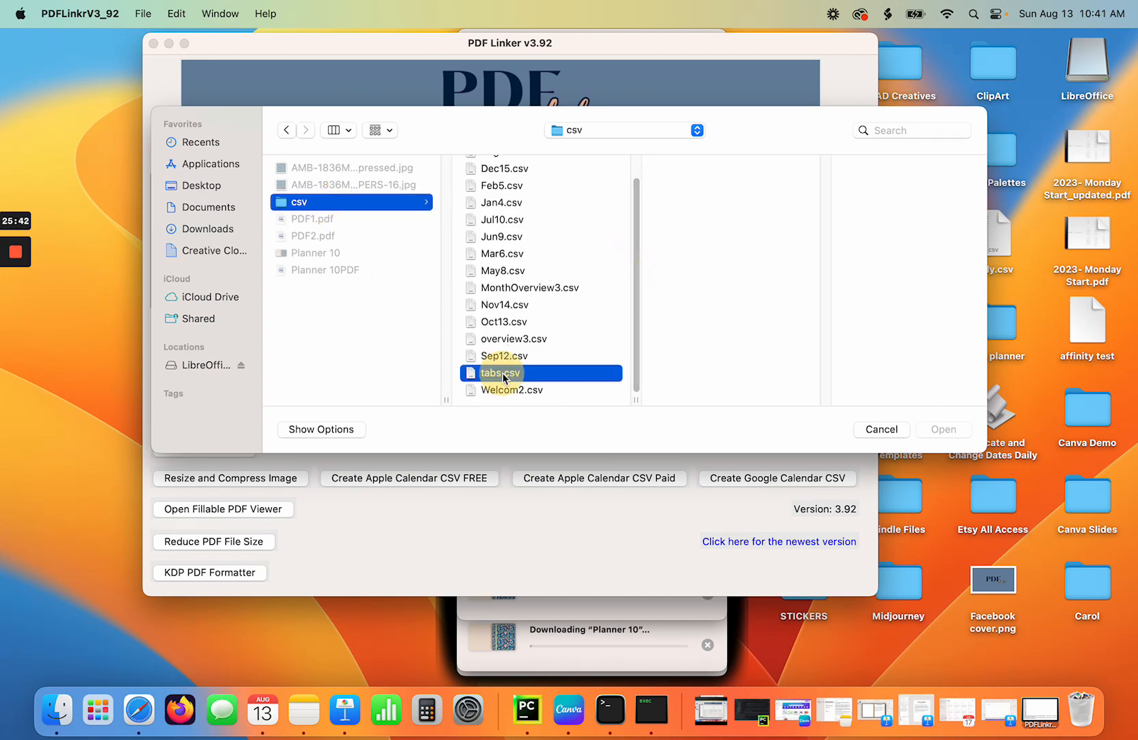
left_click(944, 429)
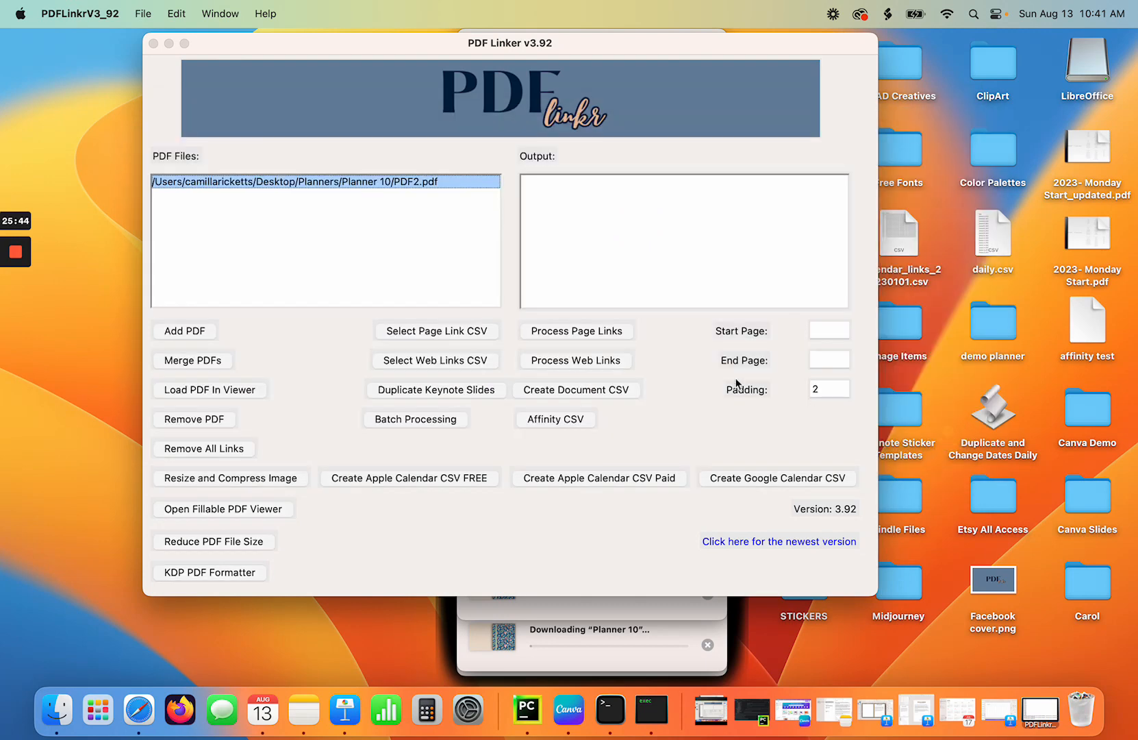
left_click(594, 332)
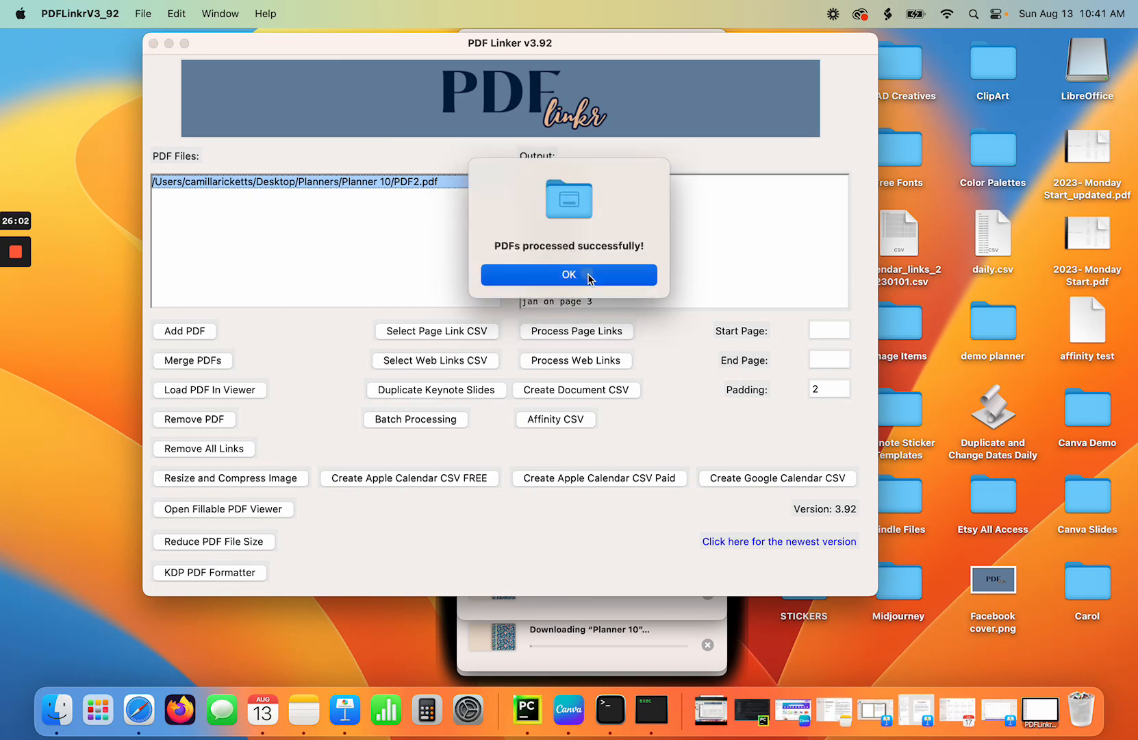
left_click(588, 275)
scroll(588, 274, "down", 15)
scroll(589, 274, "up", 15)
scroll(576, 269, "up", 10)
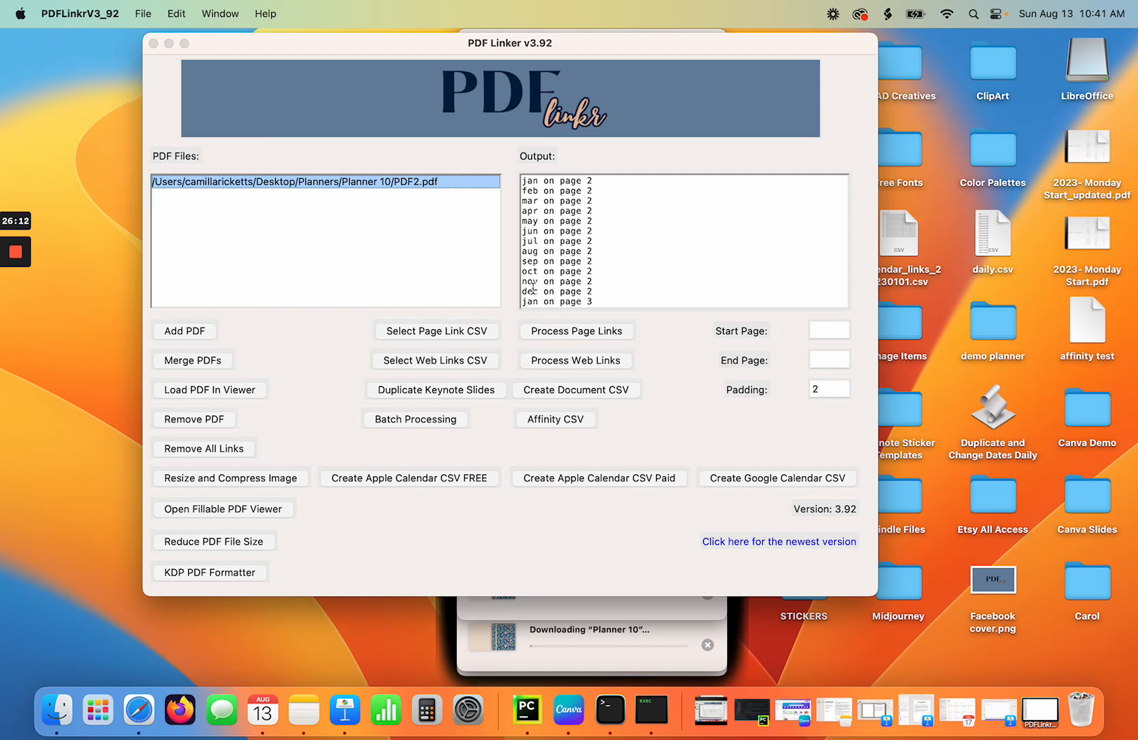
Clear the output area and replace PDF2.pdf in the file list with PDF2_updated.pdf from the Planner 10 folder.
left_click_drag(517, 180, 647, 682)
key("BackSpace")
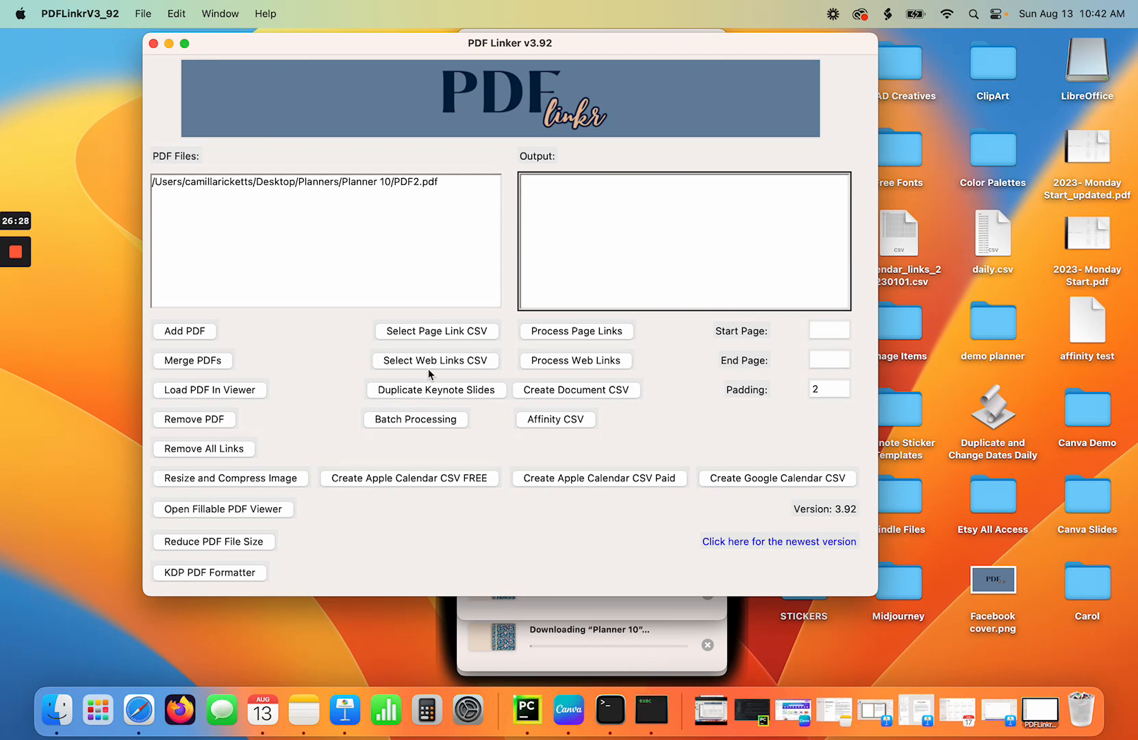
left_click(398, 183)
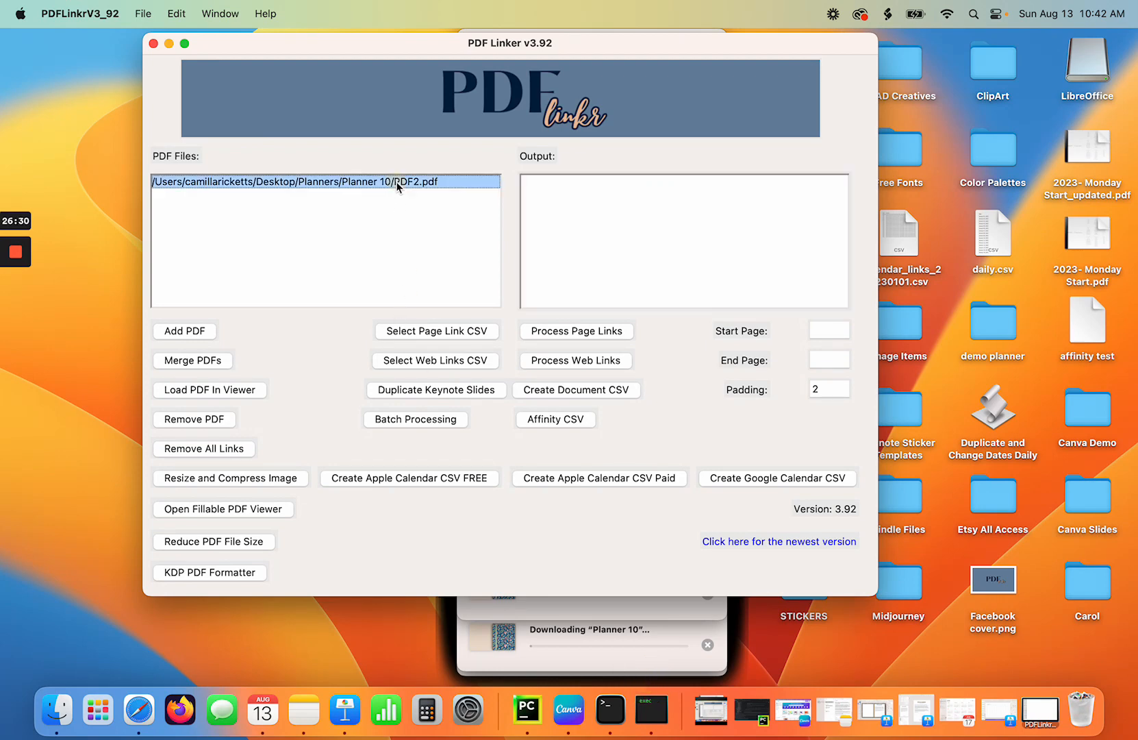
left_click(202, 419)
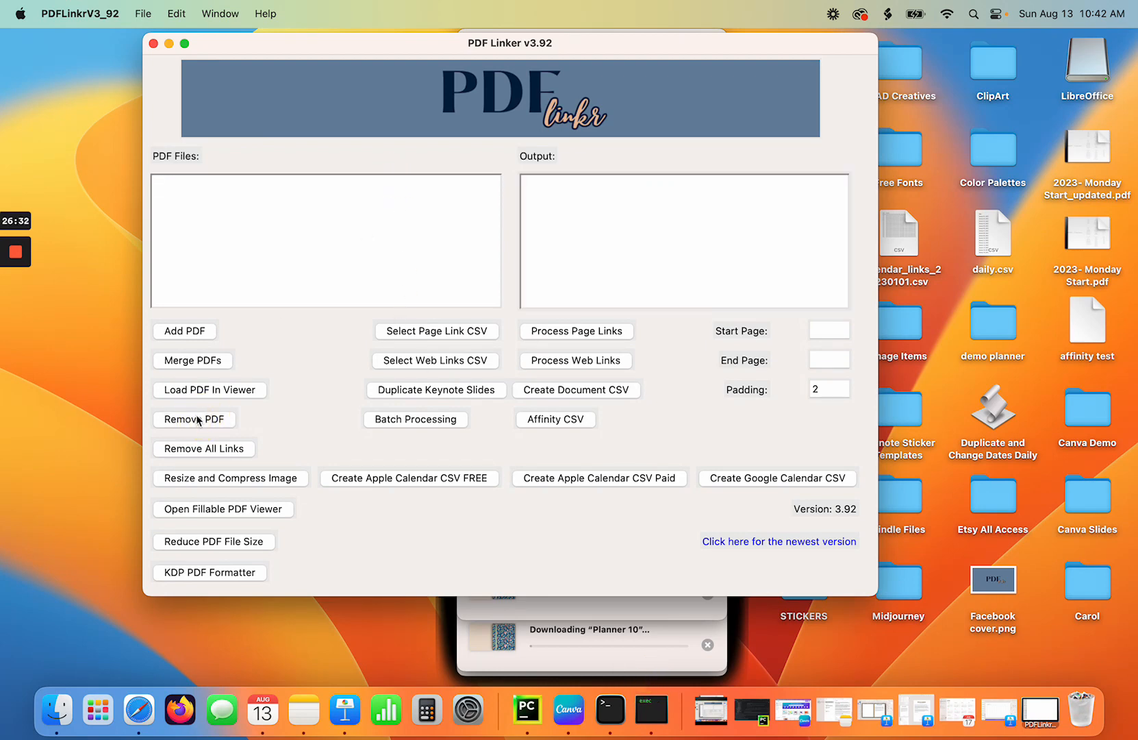
left_click(195, 331)
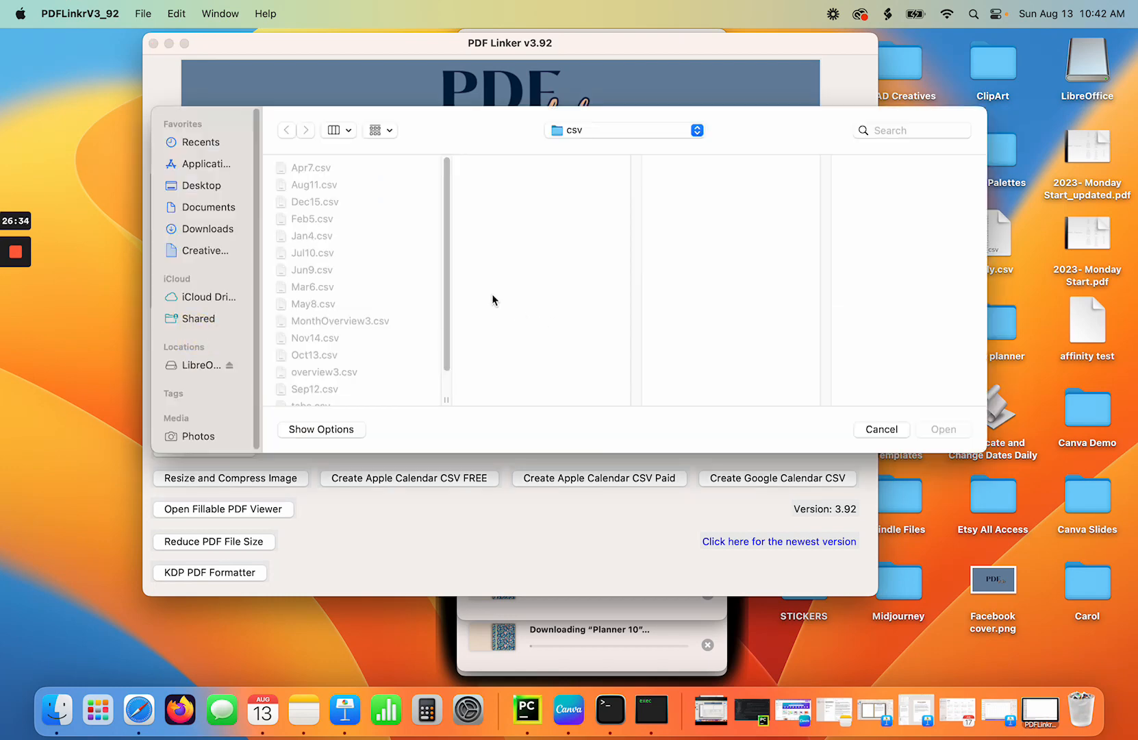
left_click(650, 130)
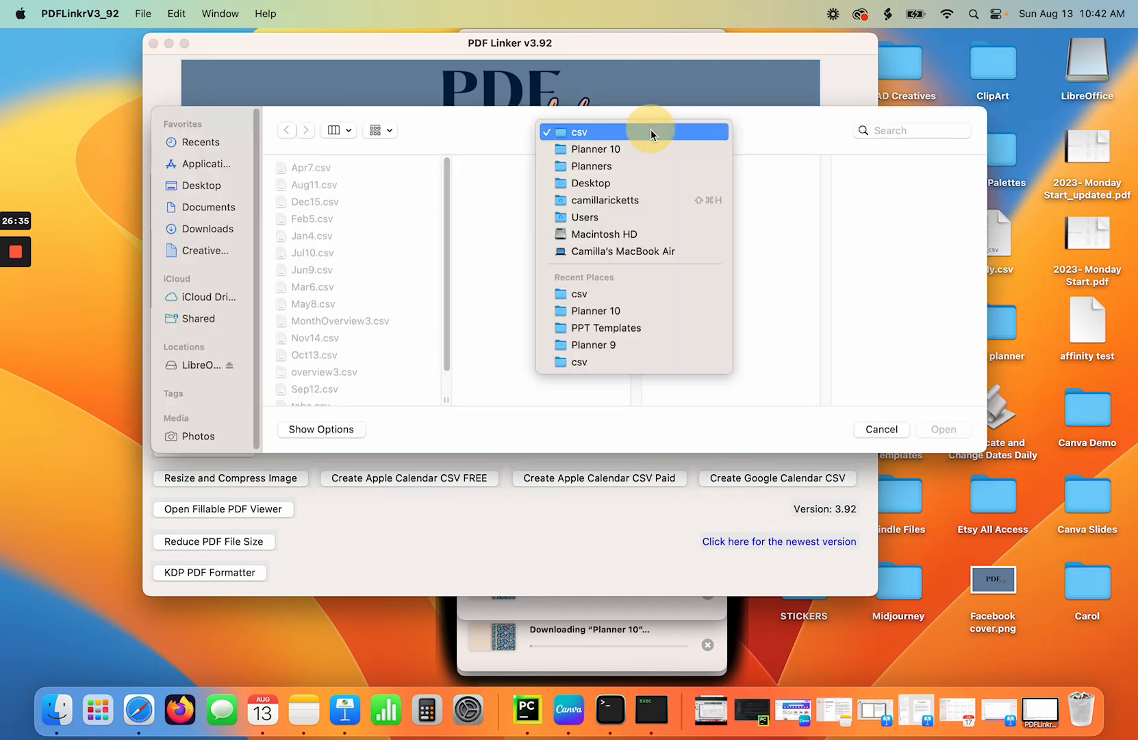
left_click(613, 149)
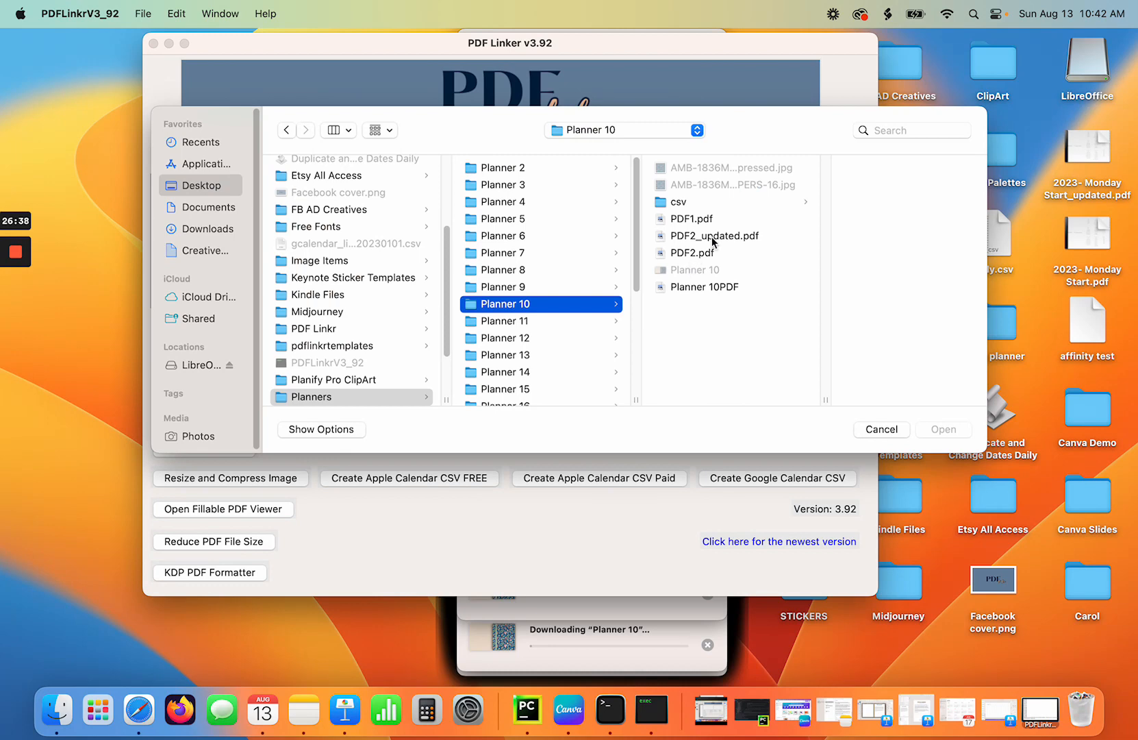
left_click(667, 240)
double_click(651, 238)
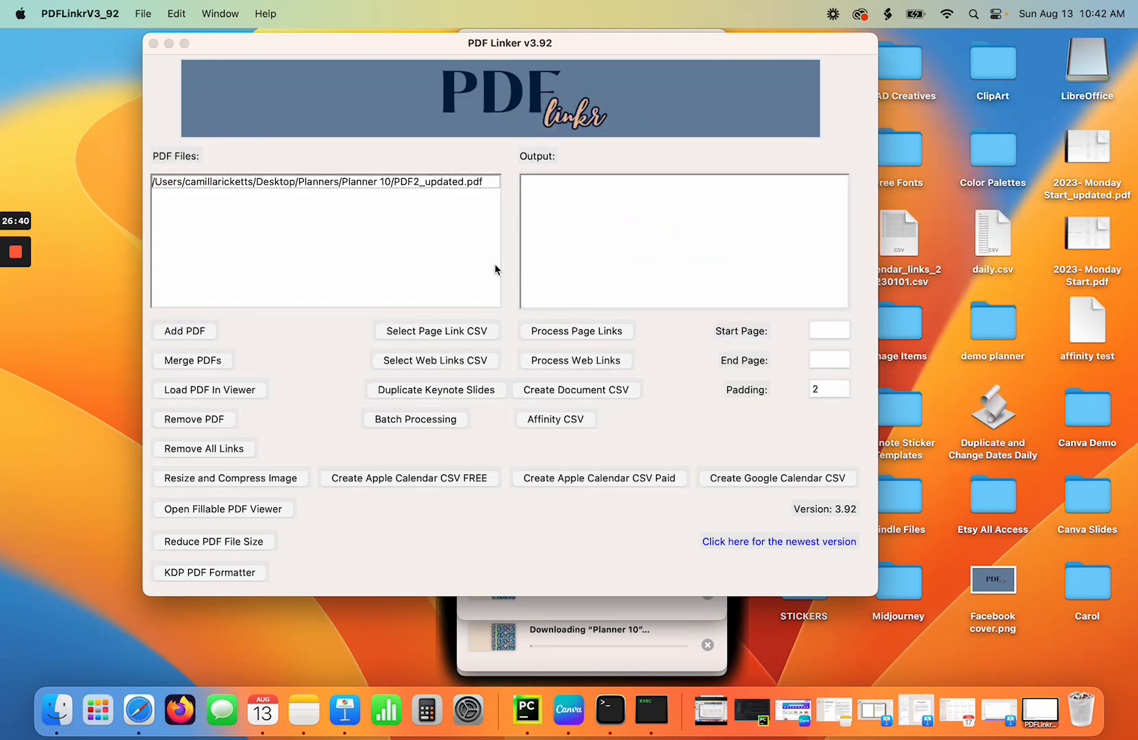
Load PDF2_updated.pdf in the PDF Viewer, mark the area holding all twelve mini calendars on page 3, and use it as the selected area.
left_click(443, 179)
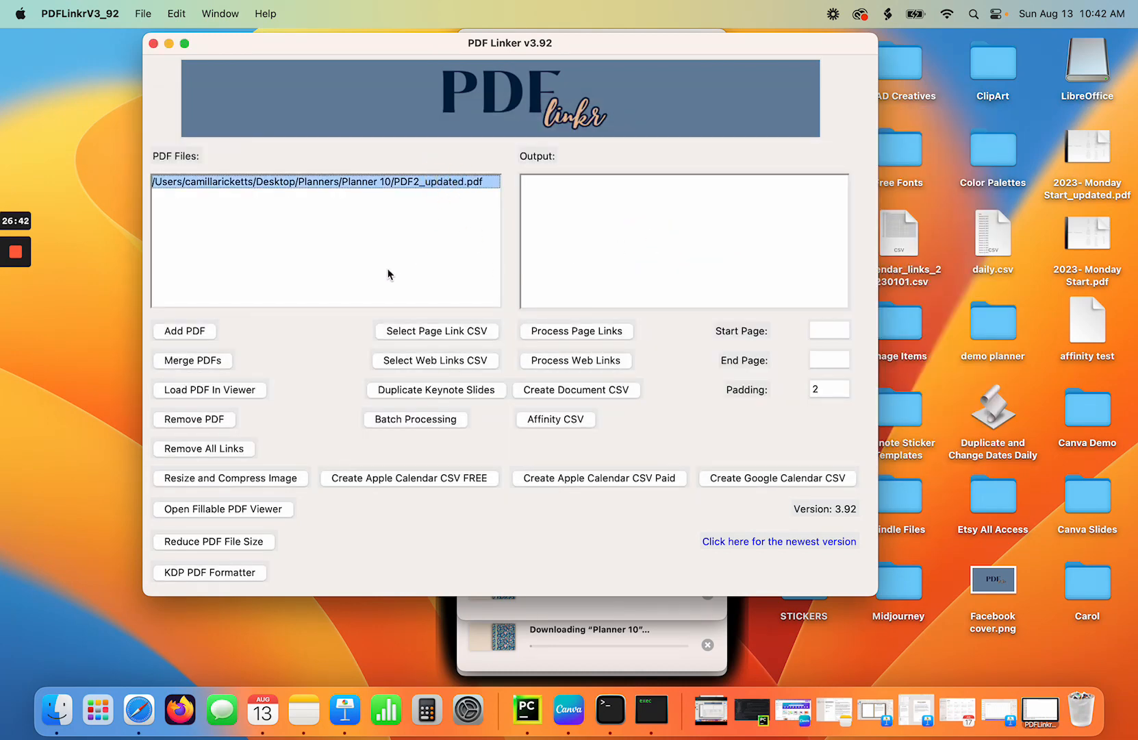
left_click(214, 396)
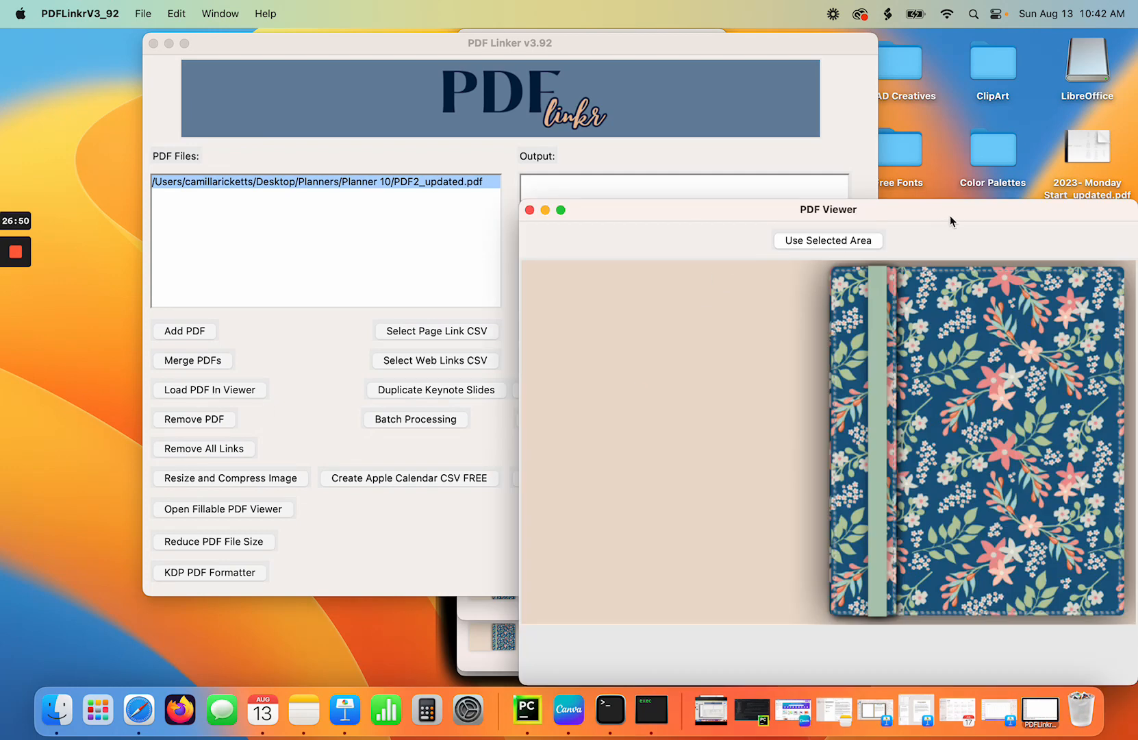
left_click_drag(949, 219, 504, 153)
left_click_drag(690, 311, 1100, 310)
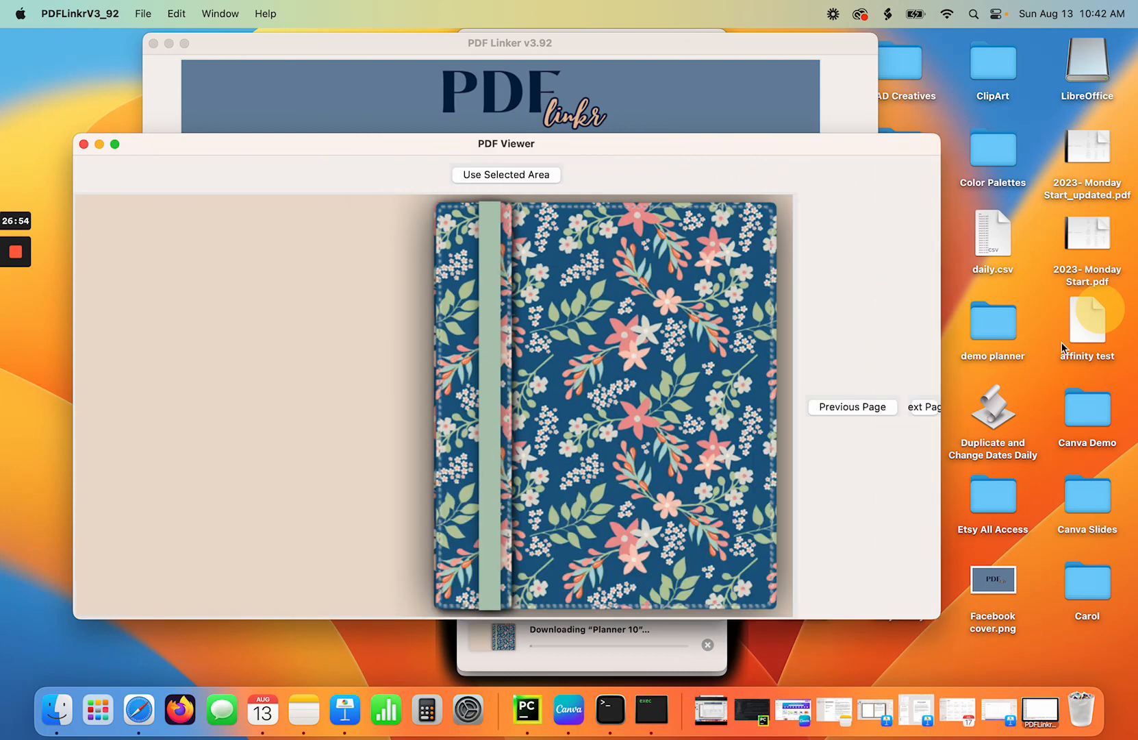
left_click(963, 411)
left_click(957, 412)
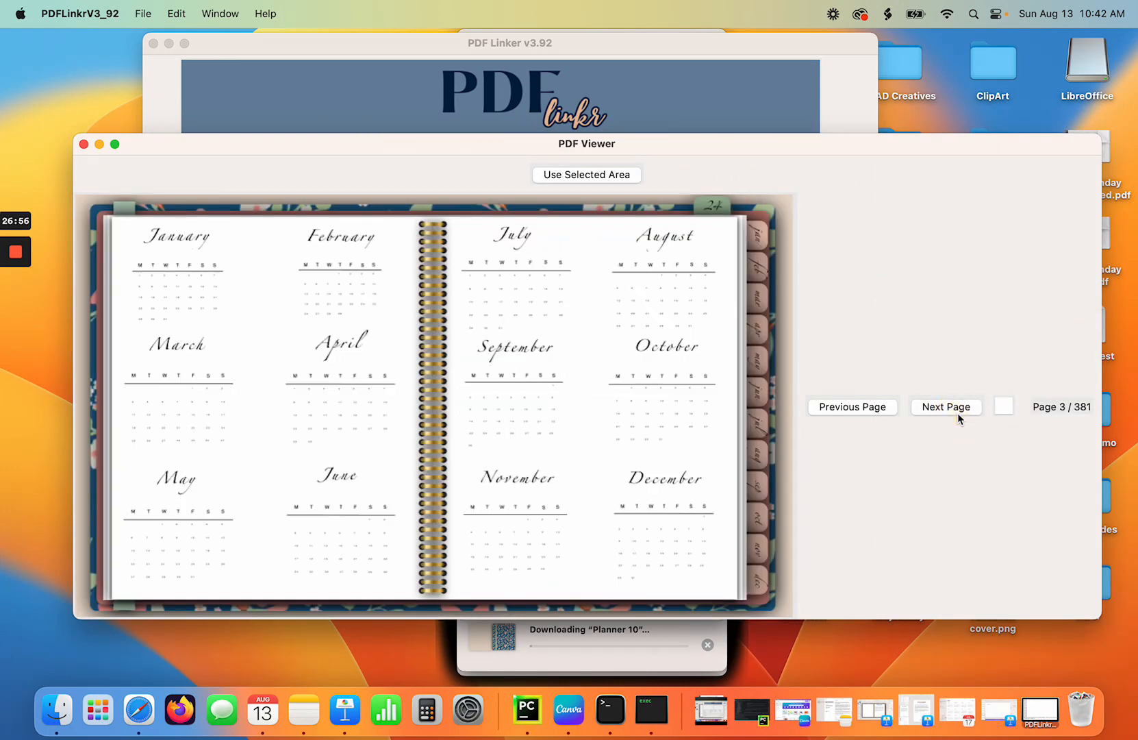
left_click_drag(117, 221, 732, 595)
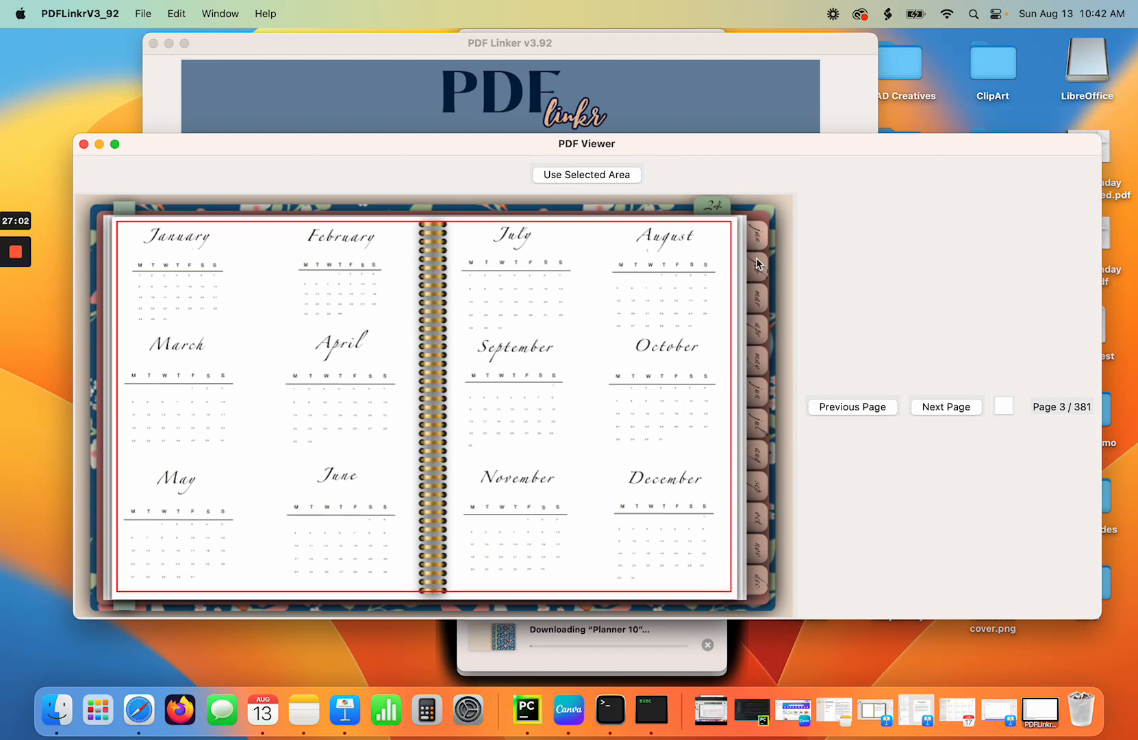
left_click(574, 176)
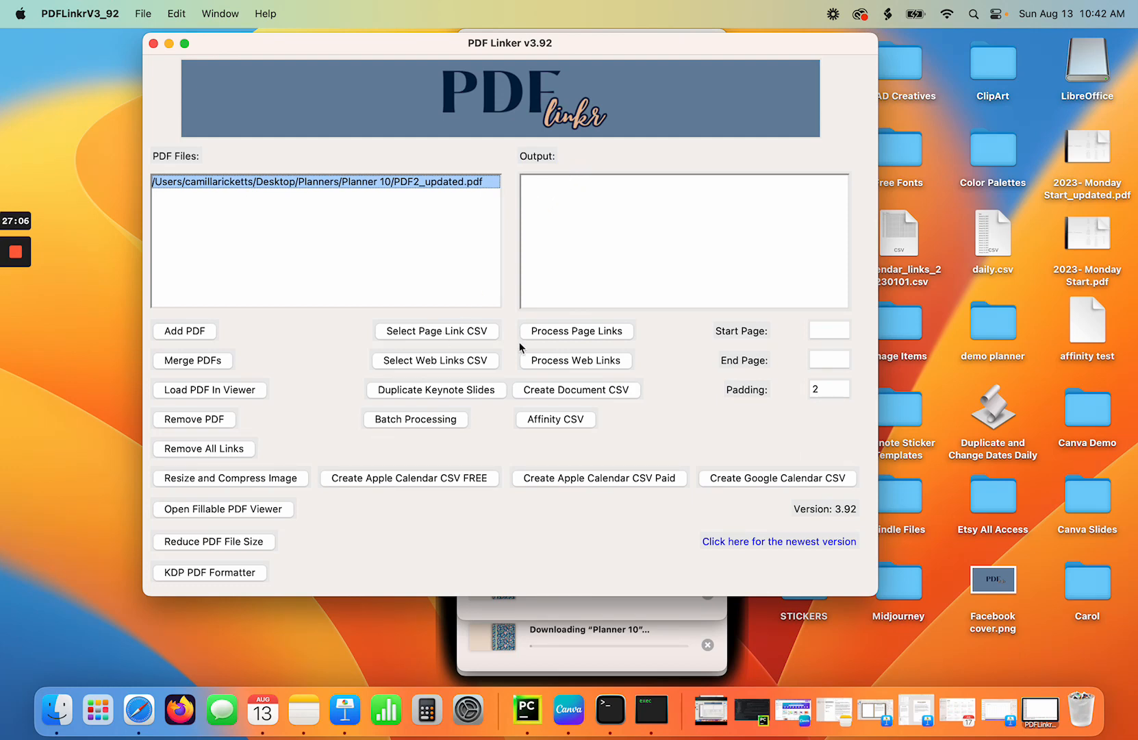
Select MonthOverview3.csv from the csv folder as the page link CSV.
left_click(817, 332)
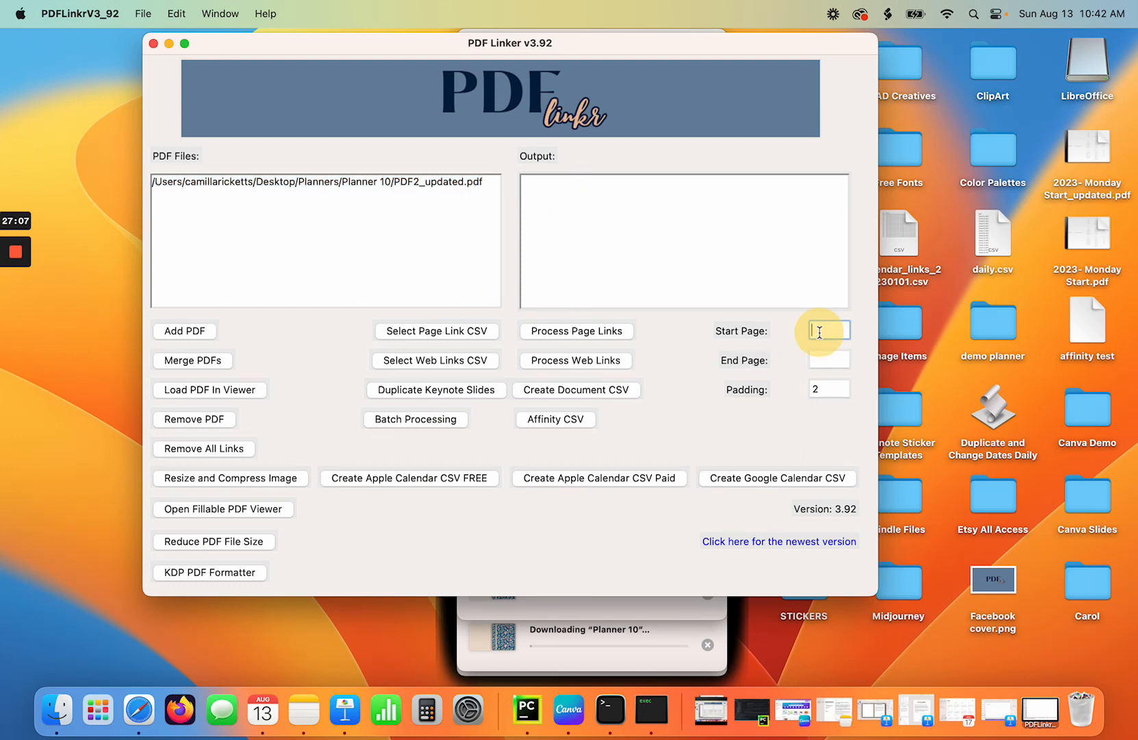
left_click(414, 331)
left_click(357, 200)
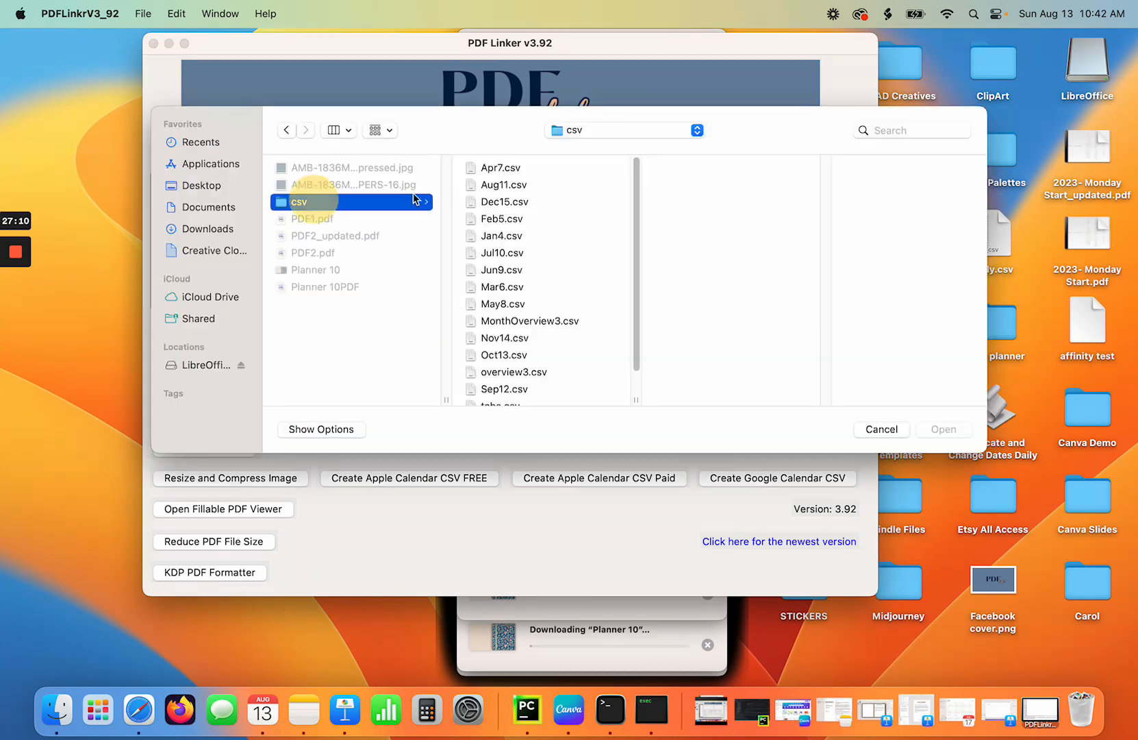
left_click(553, 322)
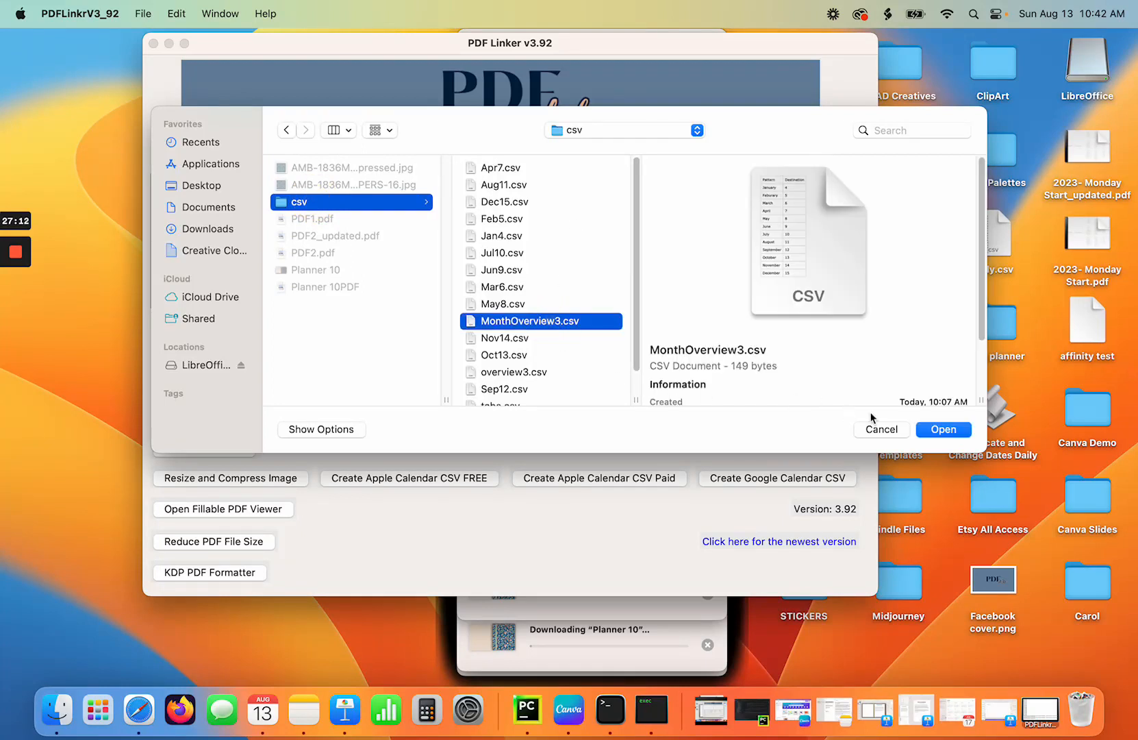
left_click(937, 429)
Set the start page and end page to 3 and process the page links of PDF2_updated.pdf.
left_click(829, 331)
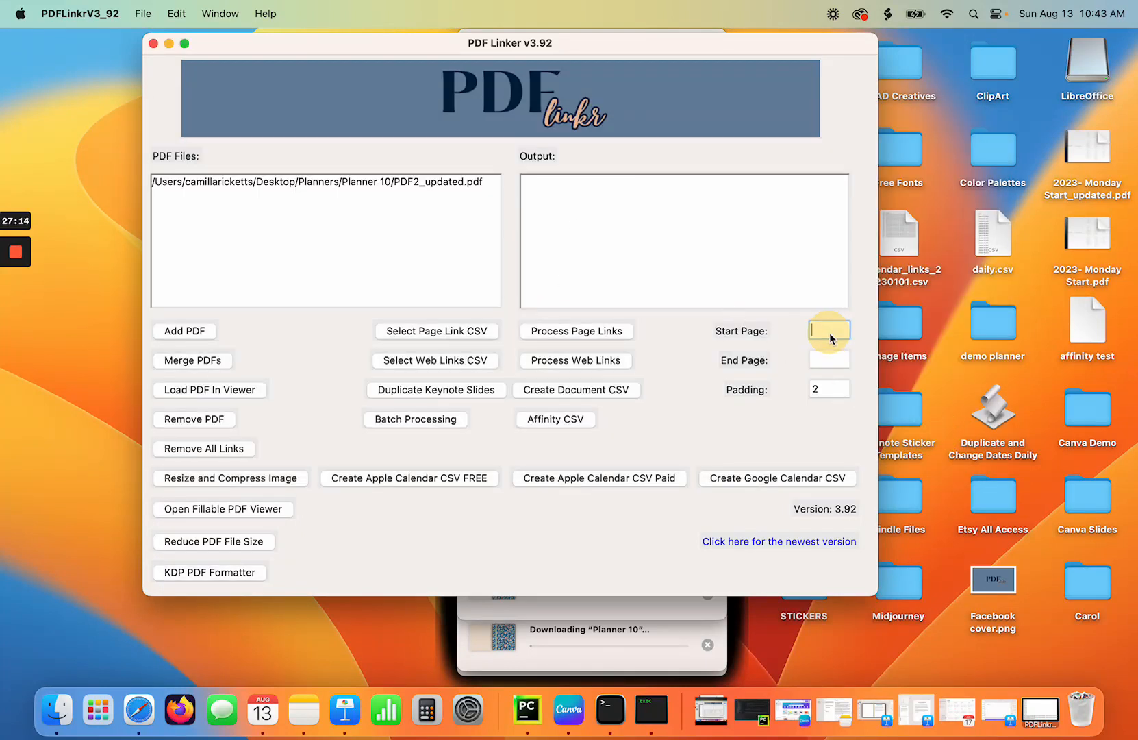
type("3")
left_click(830, 359)
type("3")
left_click(439, 187)
left_click(558, 329)
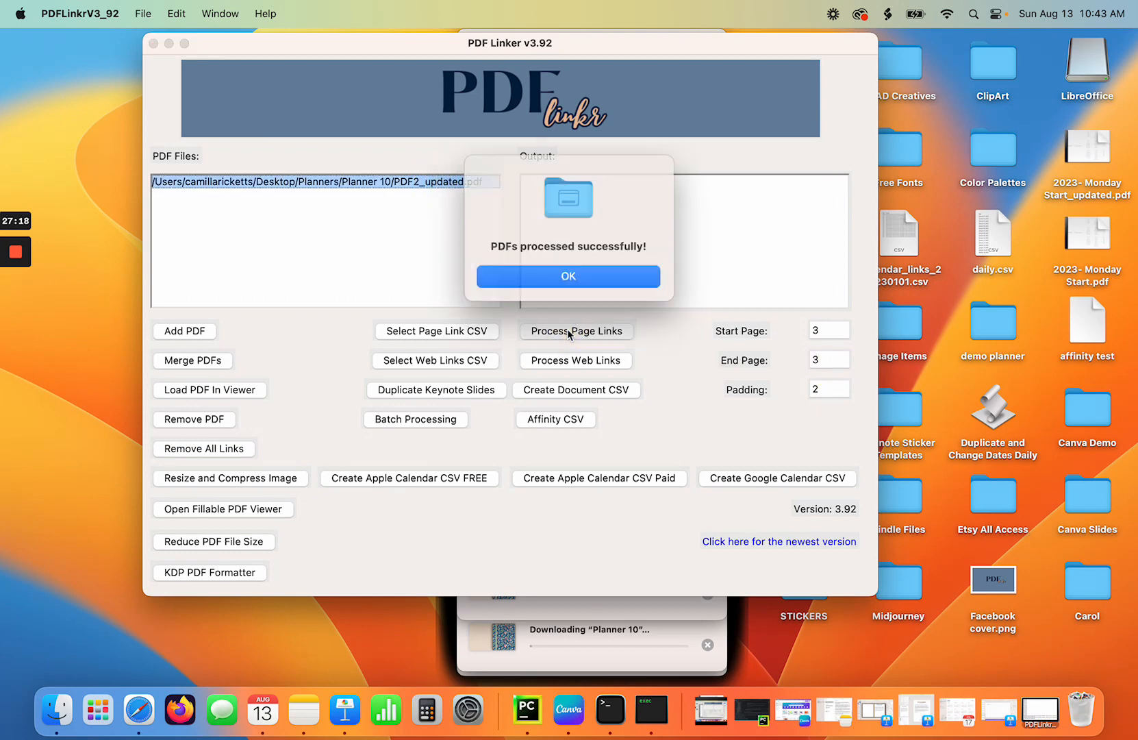
left_click(552, 273)
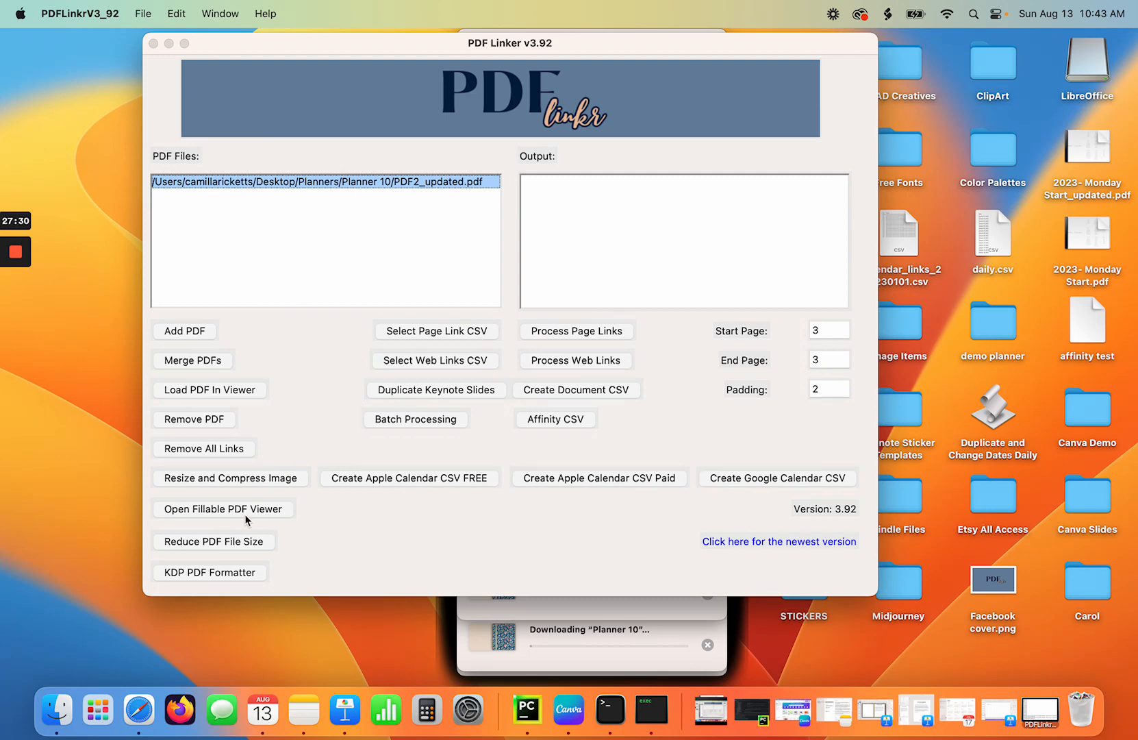
Open Batch Processing, browse to the Planner 10 folder for adding a PDF, and delete PDF2_updated_updated.pdf there.
left_click(416, 420)
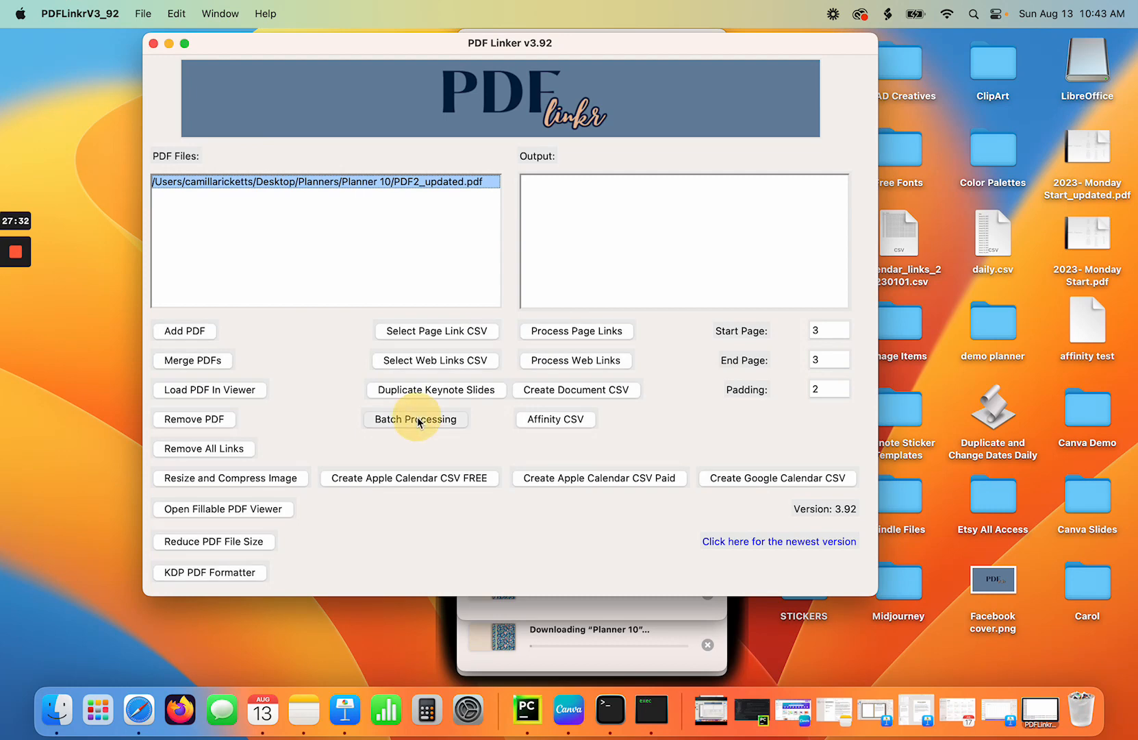
left_click_drag(603, 39, 459, 39)
left_click(497, 145)
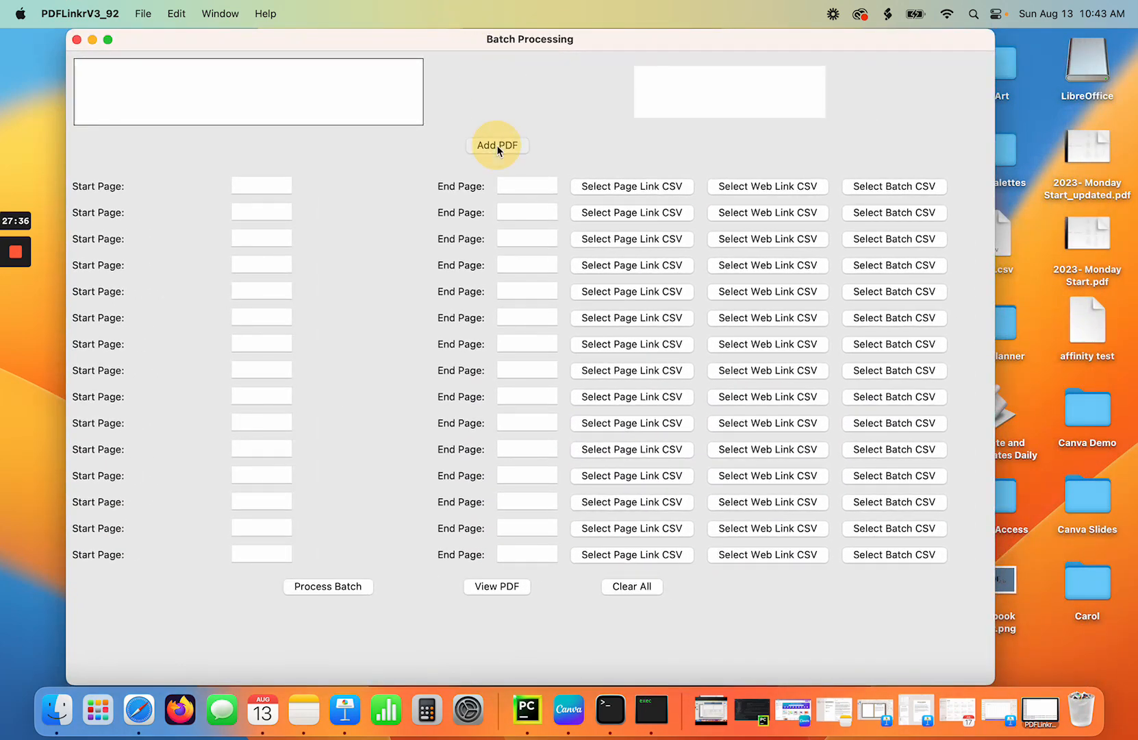
left_click(608, 130)
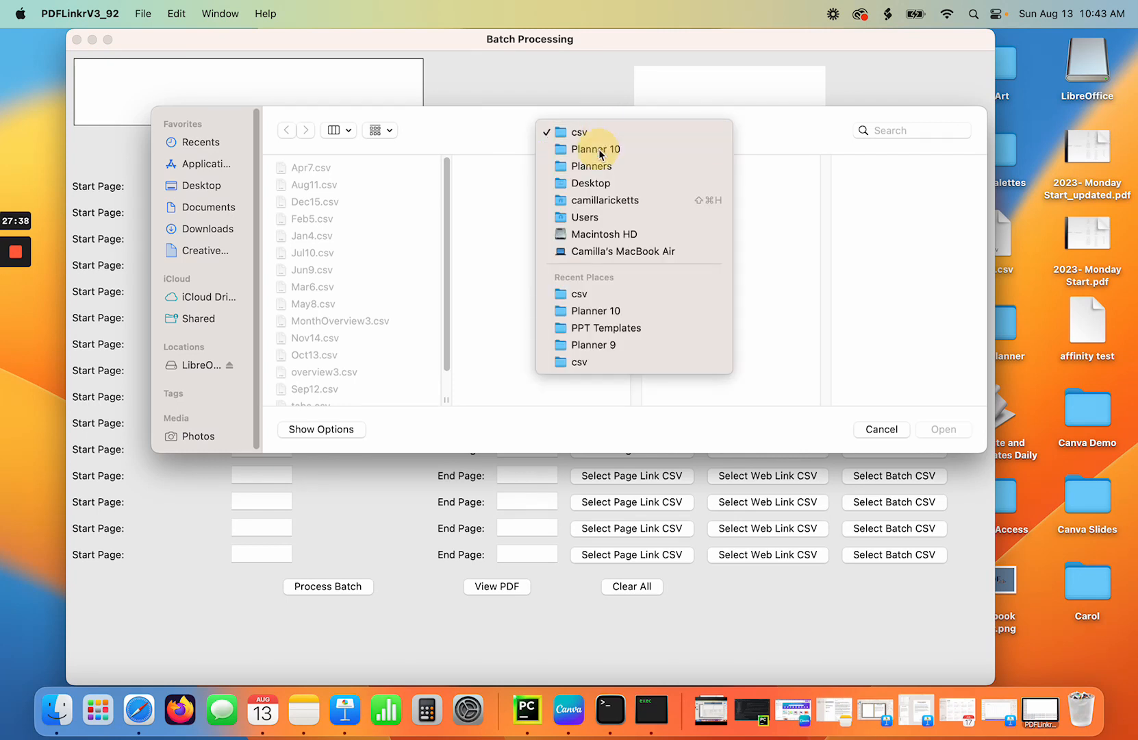
left_click(600, 147)
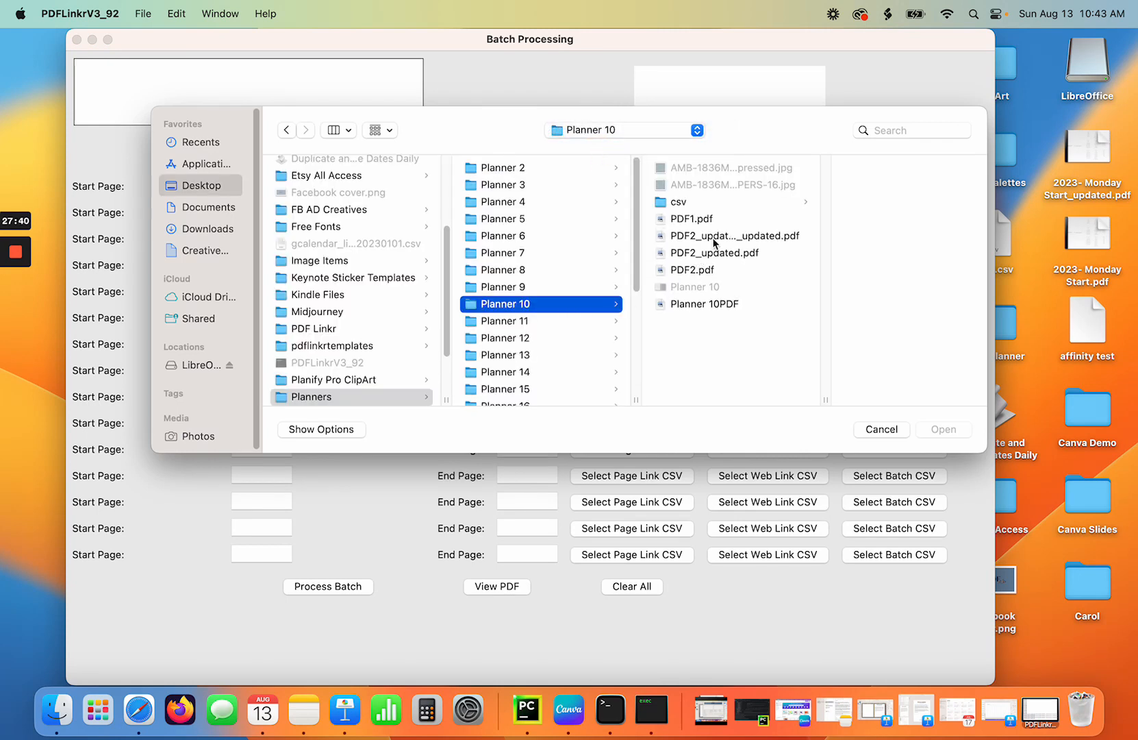
left_click(705, 236)
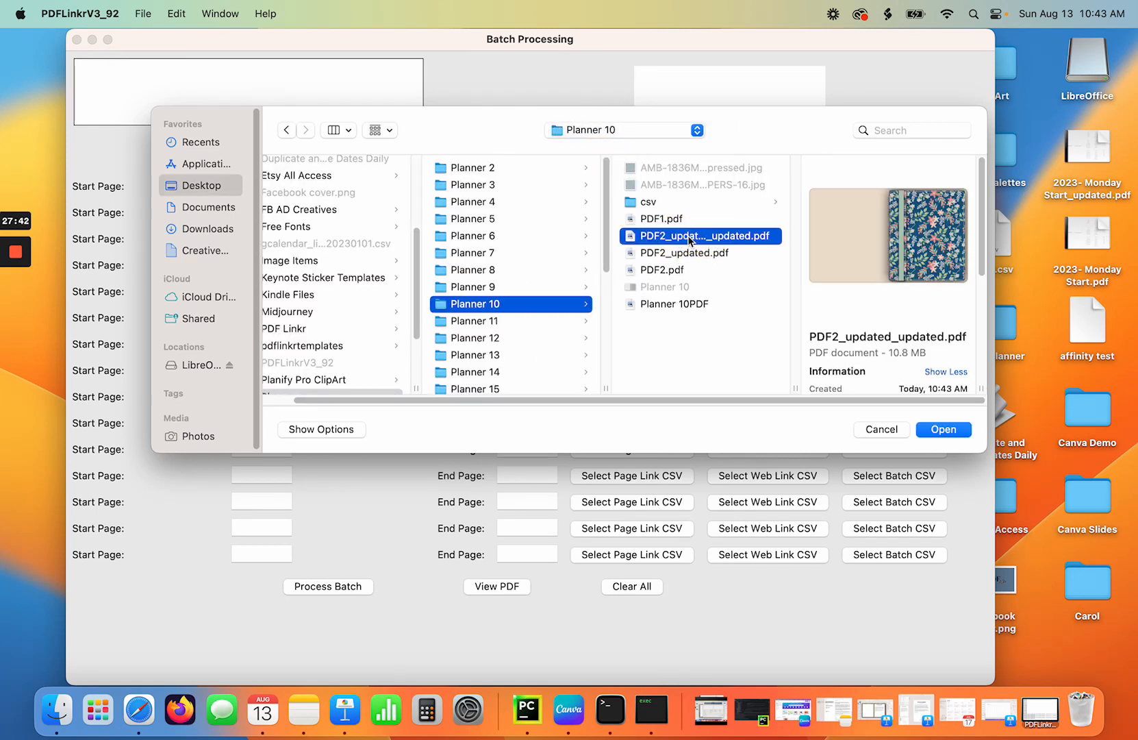
right_click(689, 237)
left_click(705, 266)
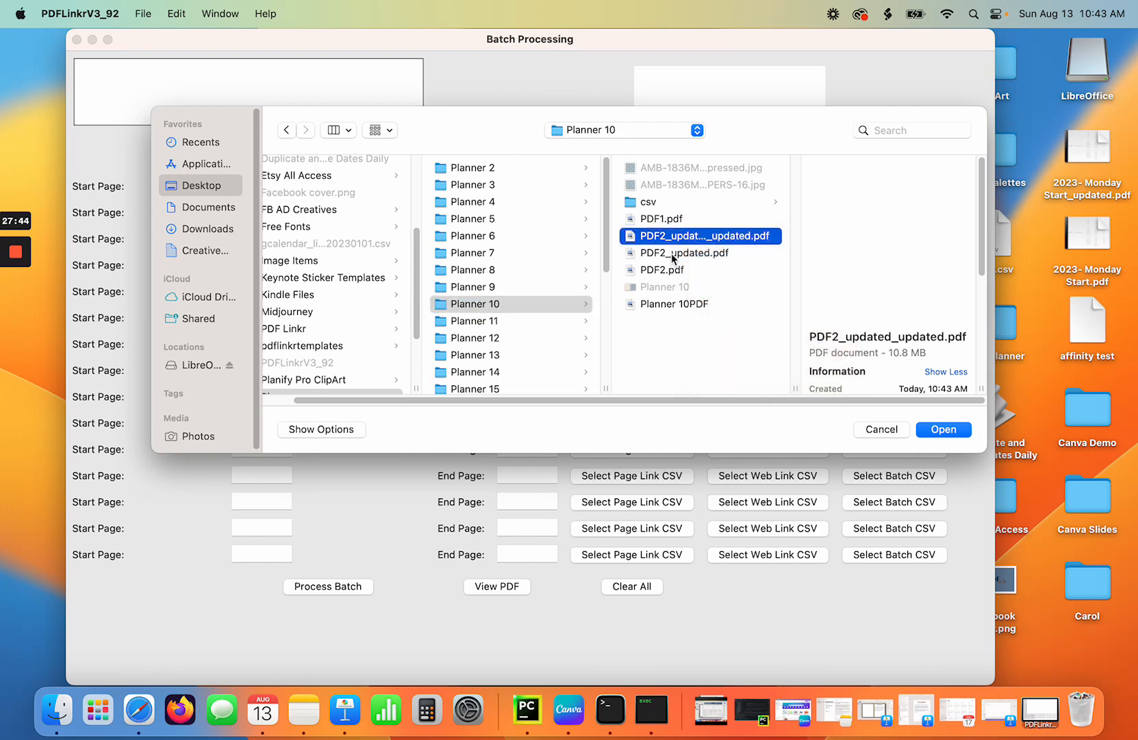
double_click(672, 253)
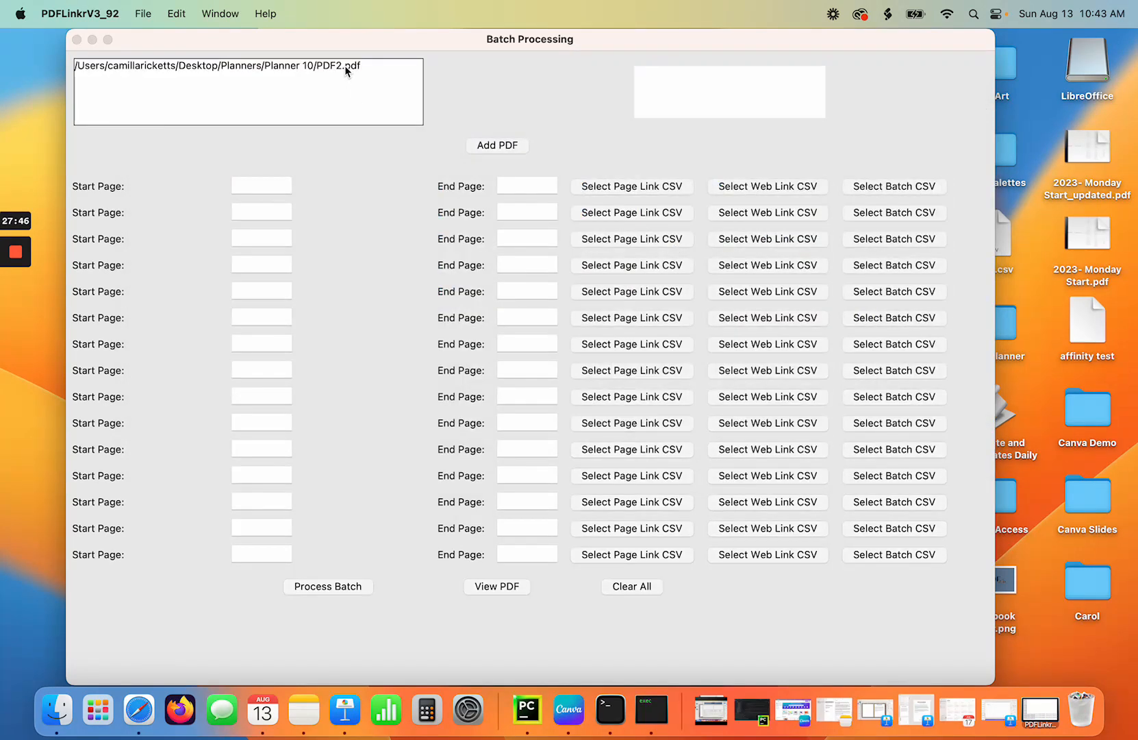
triple_click(344, 71)
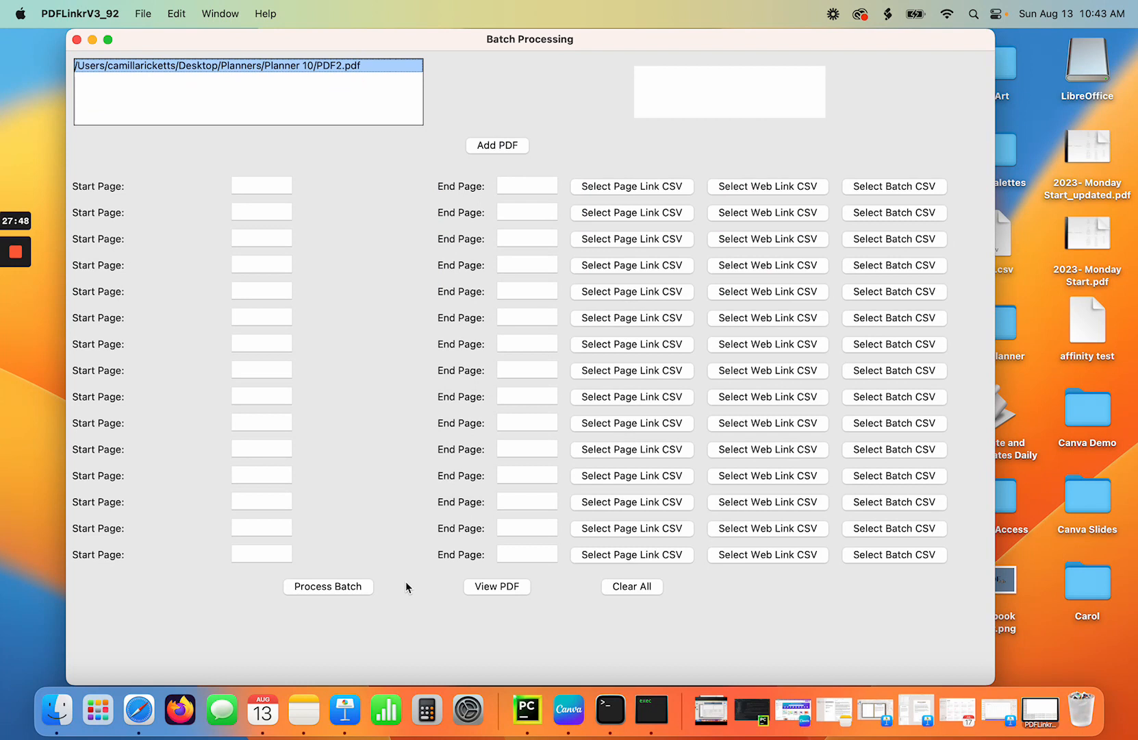
left_click(622, 588)
Add PDF2_updated.pdf from the Planner 10 folder to the batch file list and select it.
left_click(497, 145)
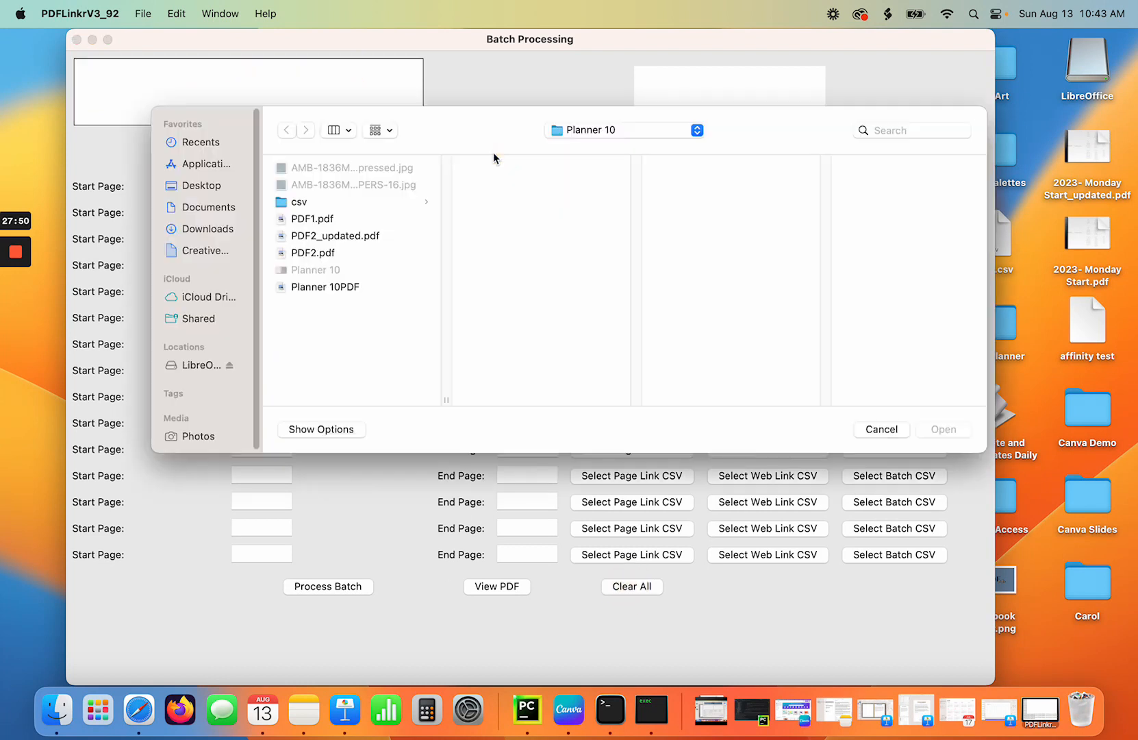
left_click(326, 239)
left_click(941, 430)
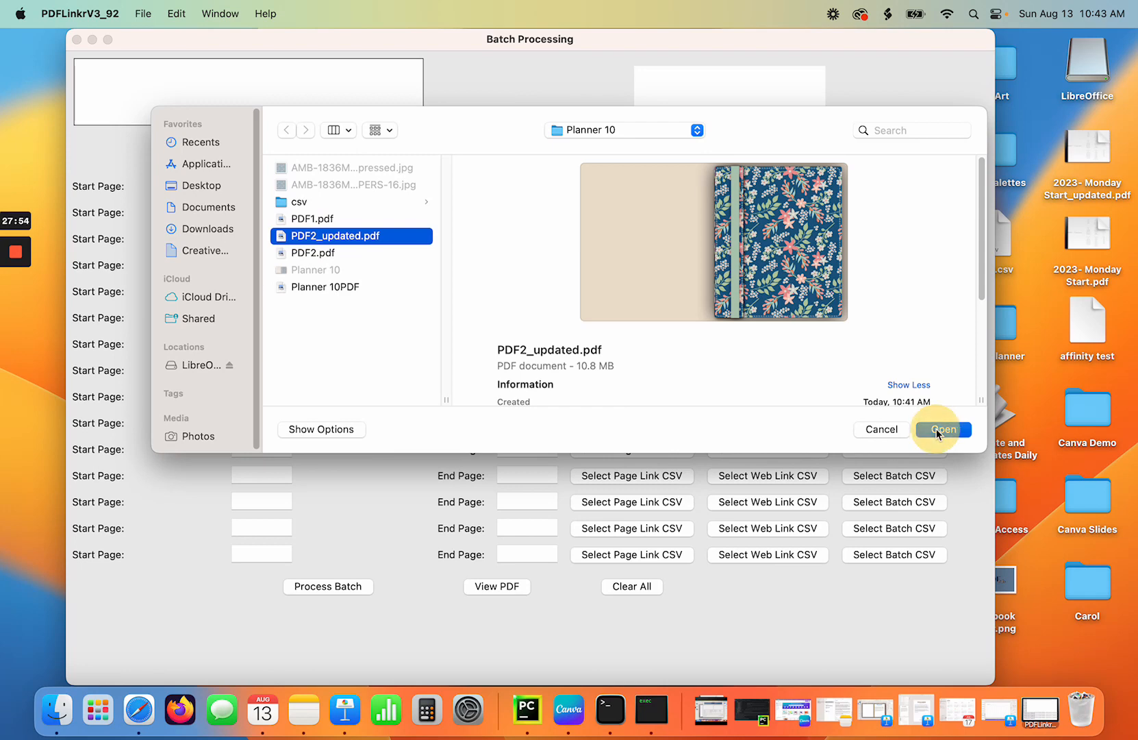
left_click(347, 66)
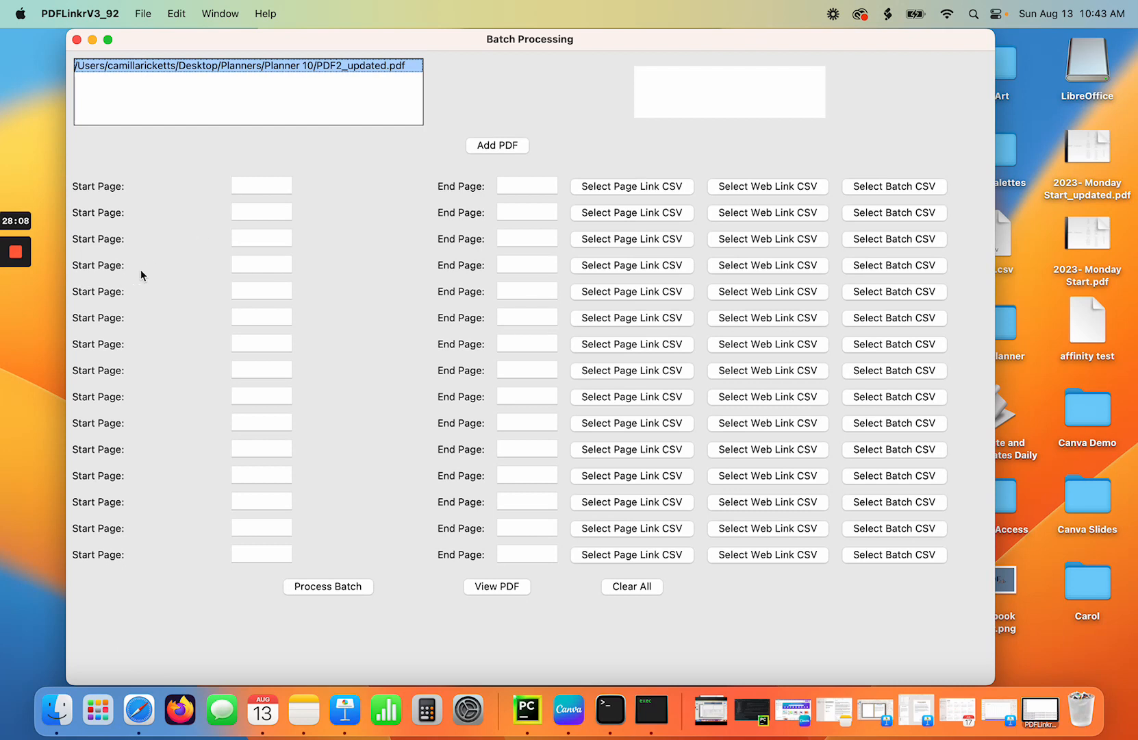
mouse_move(5, 274)
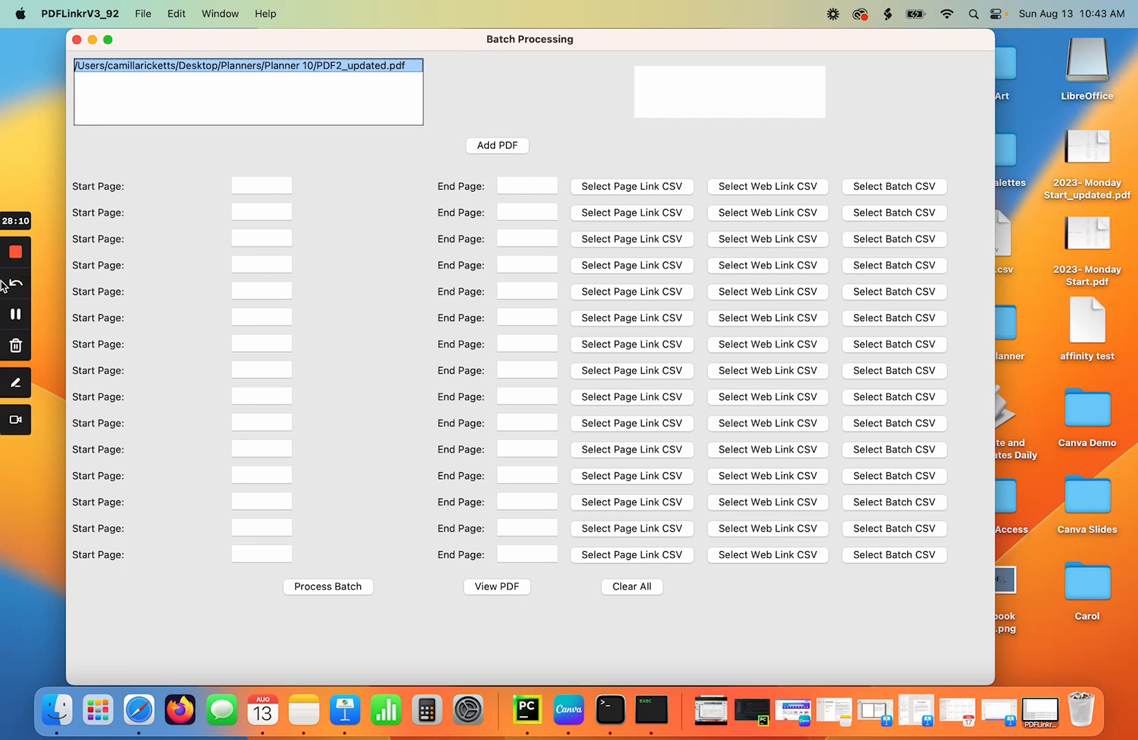
left_click(15, 315)
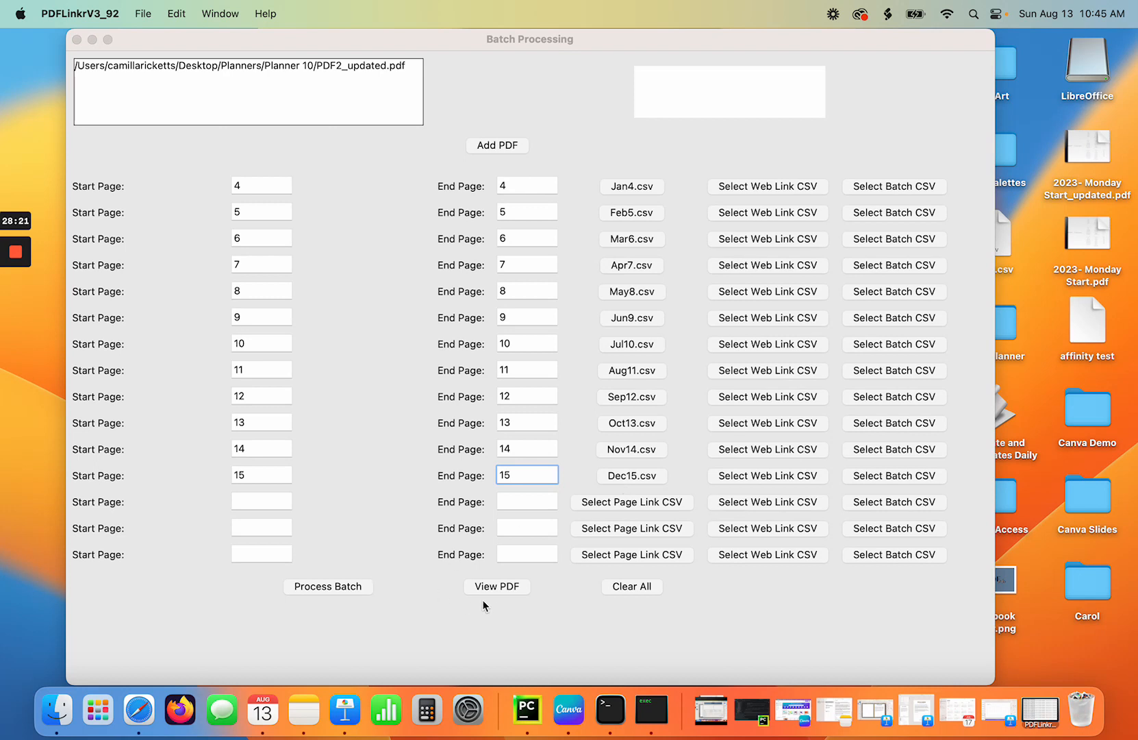
Open PDF2_updated.pdf from the batch list in the PDF Viewer and widen the viewer until the page navigation shows.
left_click(498, 586)
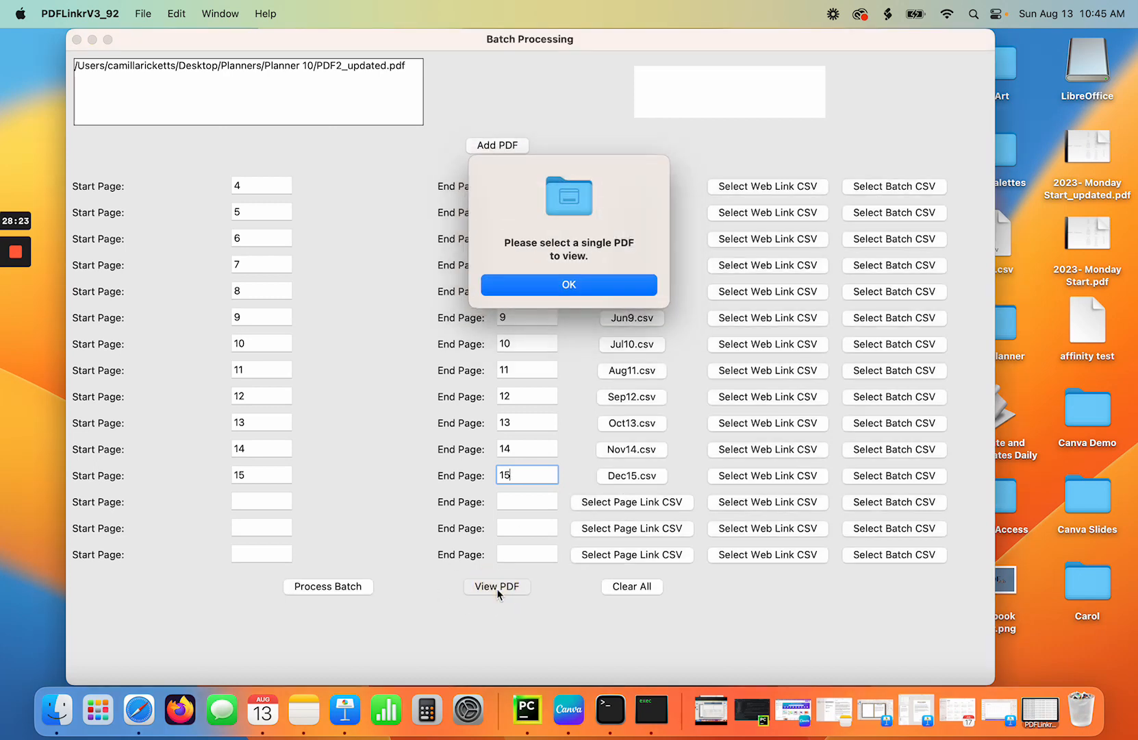
left_click(493, 284)
left_click(337, 66)
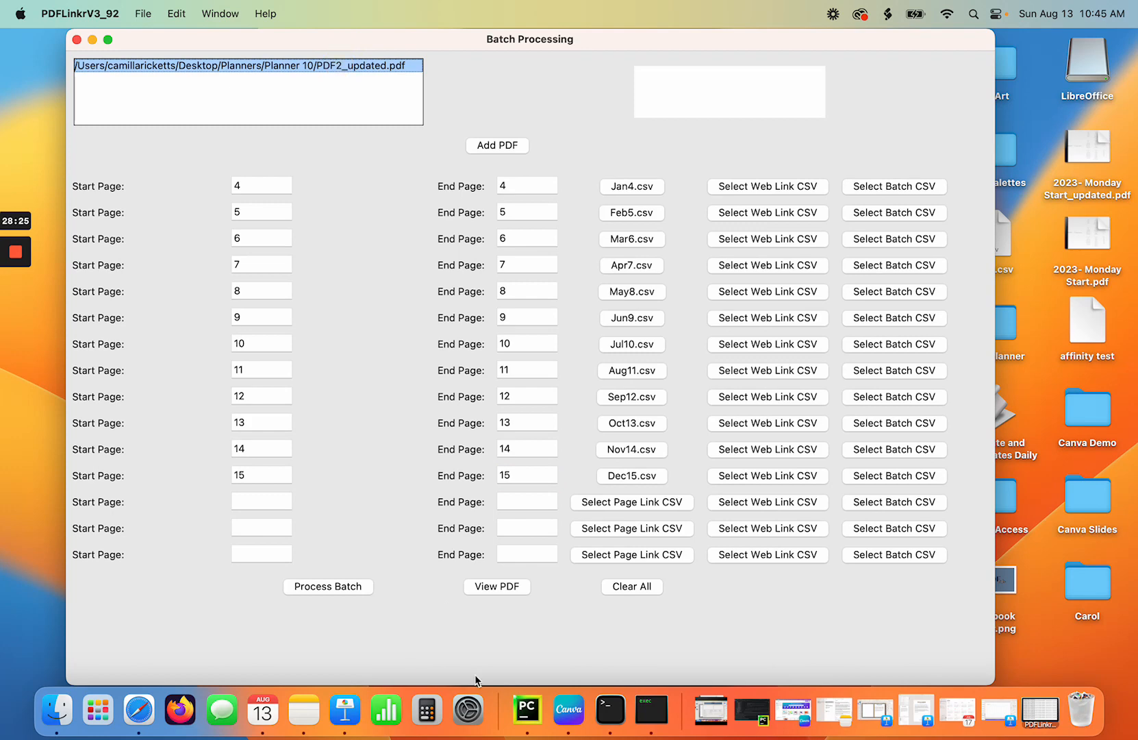
left_click(501, 586)
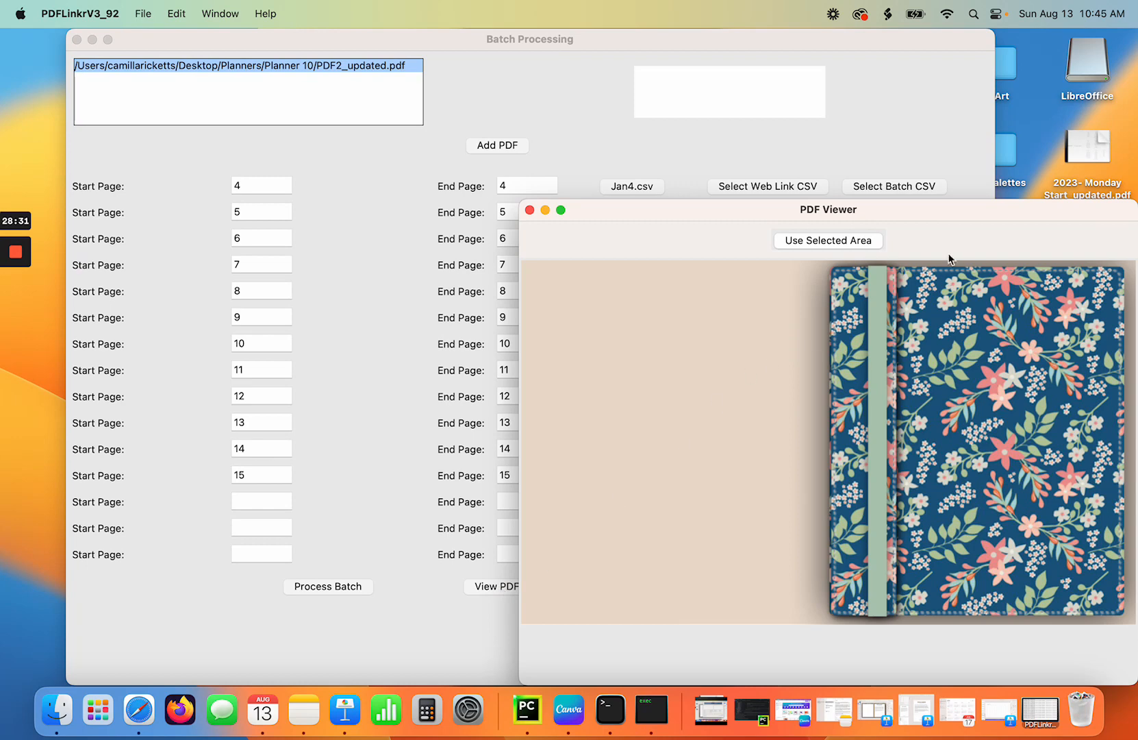
left_click_drag(958, 215, 510, 112)
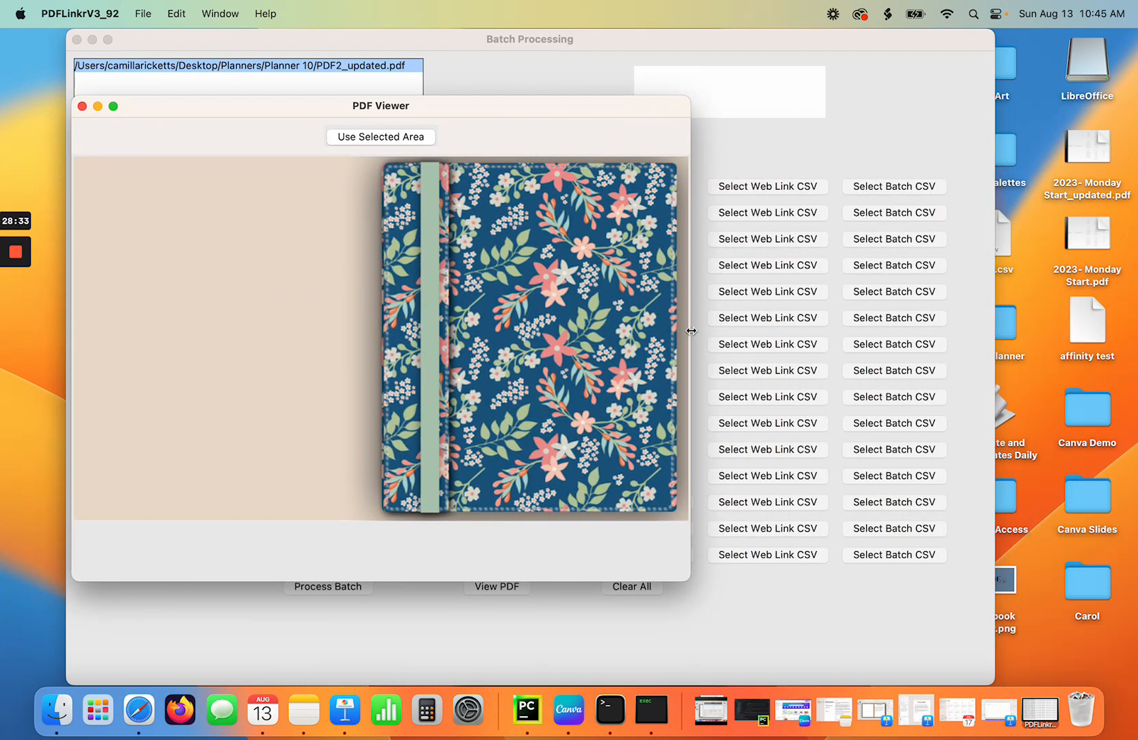
left_click_drag(713, 331, 1096, 331)
Mark the January 2024 calendar grid on page 4, use it as the selected area, and process the batch for pages 4 to 15.
left_click(945, 375)
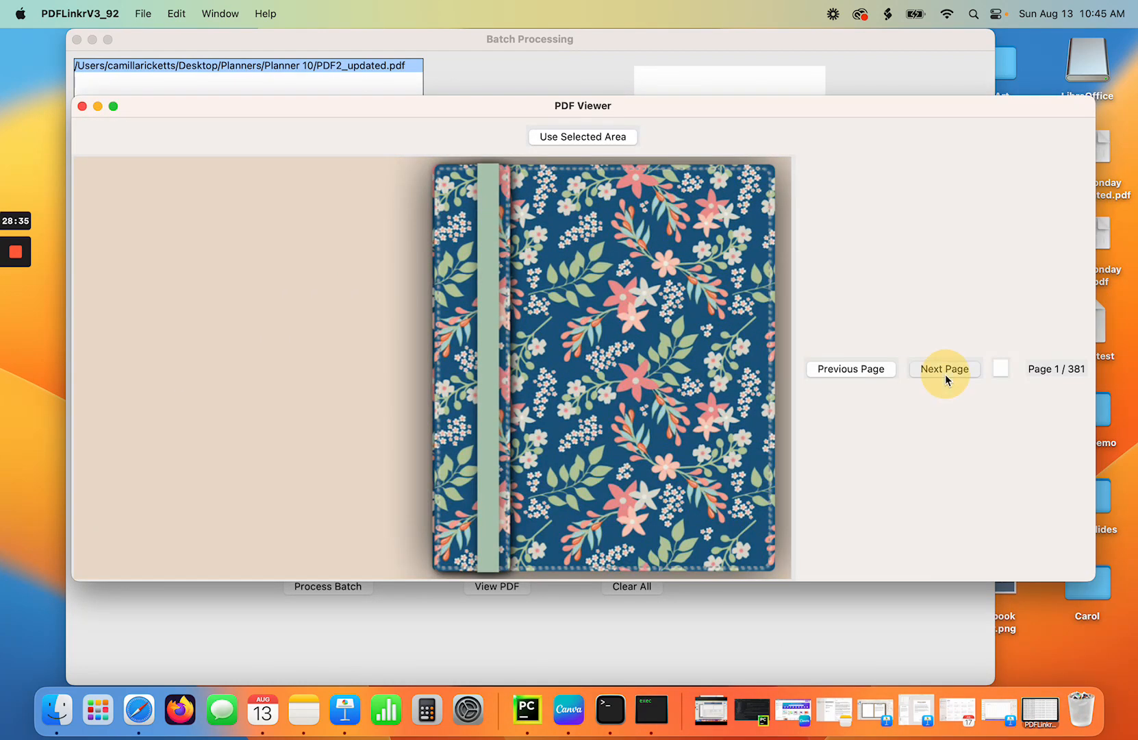
left_click(945, 374)
left_click(945, 375)
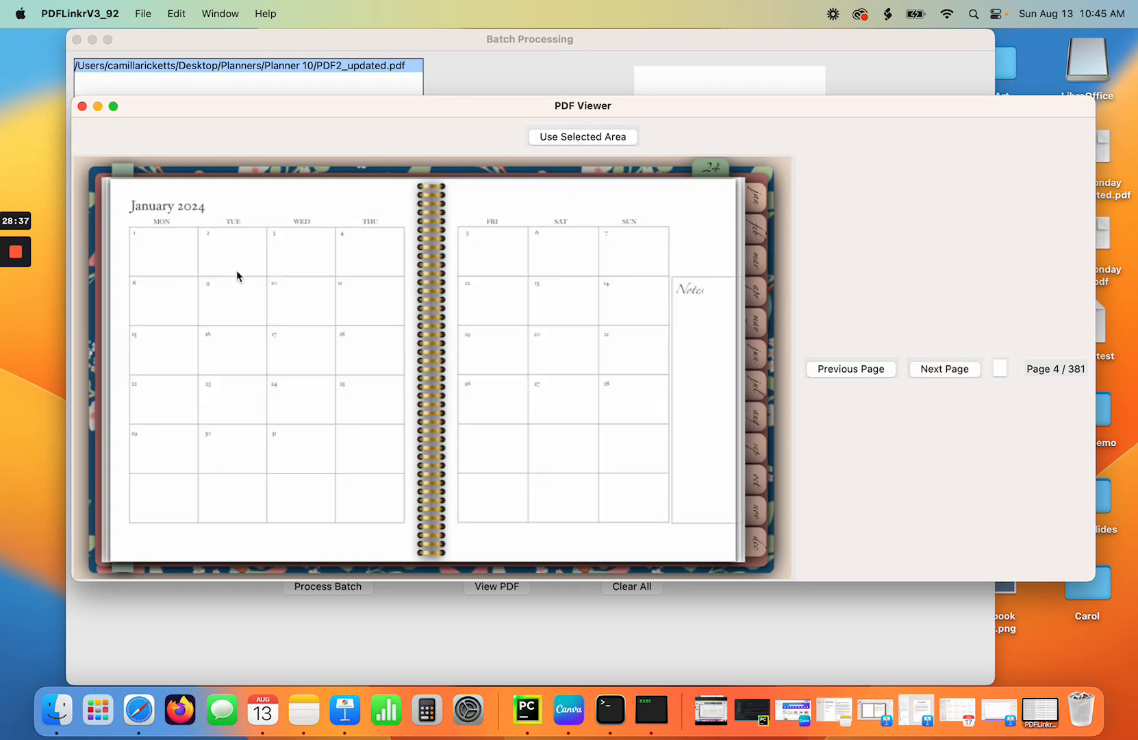
left_click_drag(121, 223, 671, 533)
left_click(600, 141)
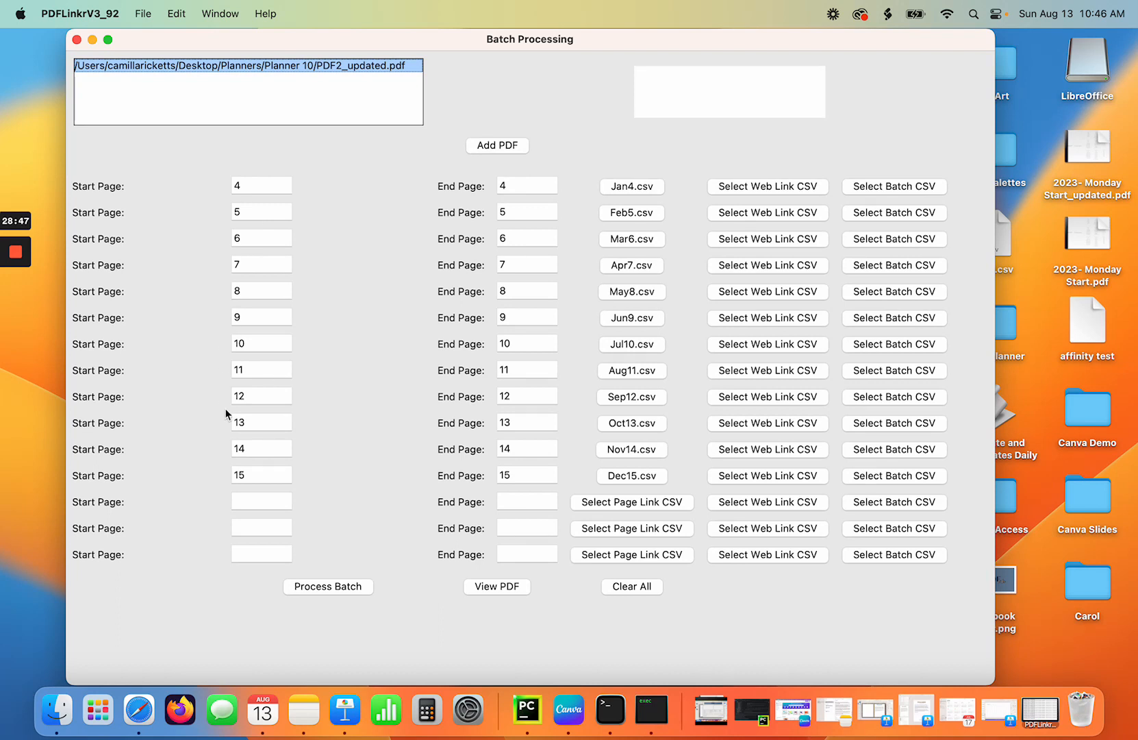
left_click(343, 585)
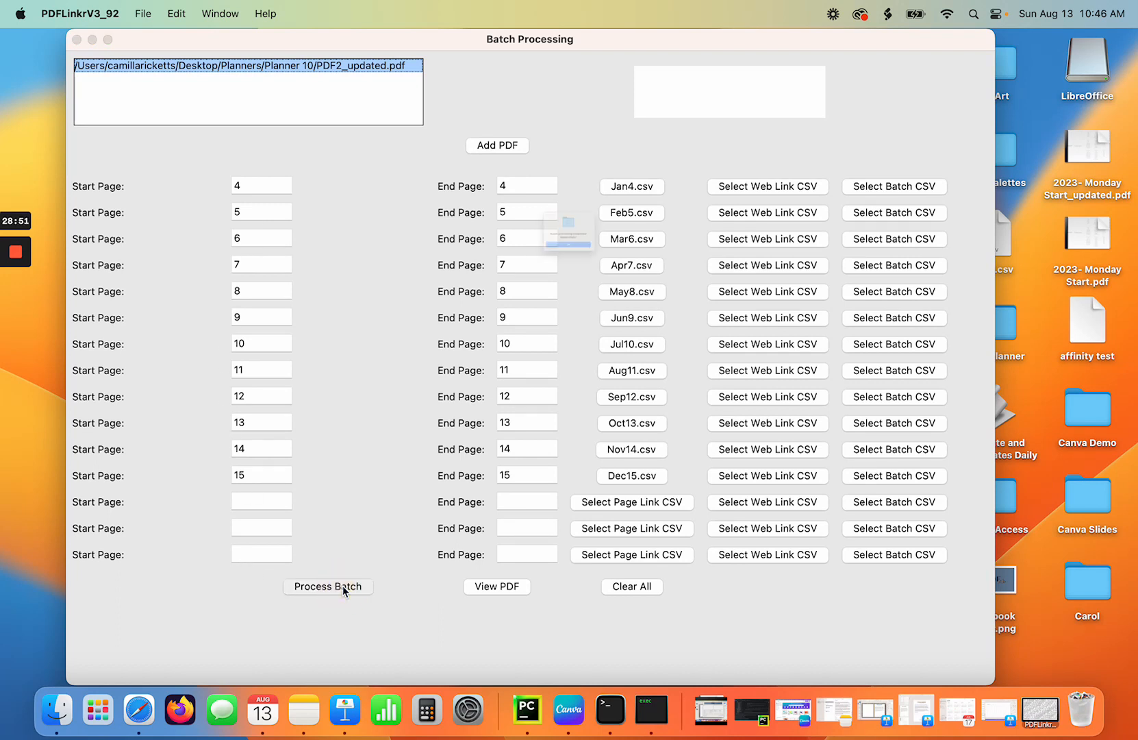
left_click(537, 293)
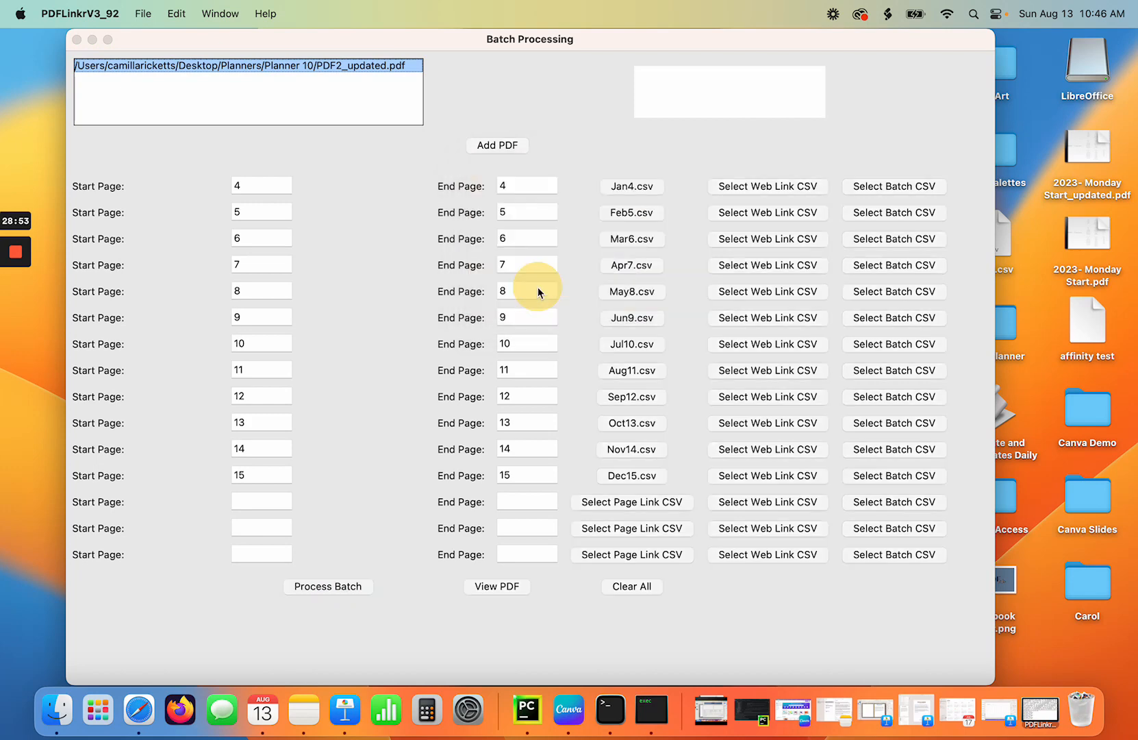
Switch to Finder, browse to the Planner 10 folder inside Planners, and open PDF2_updated_updated_12.pdf in Preview.
left_click(57, 709)
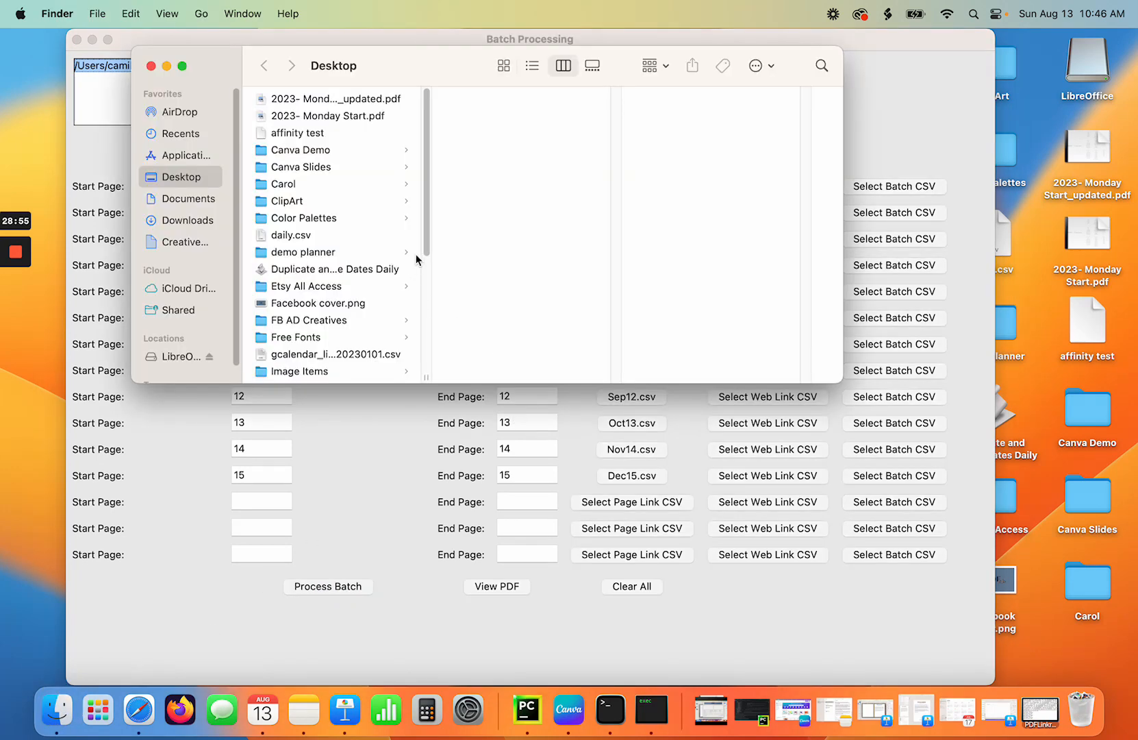
left_click_drag(426, 230, 430, 335)
left_click(318, 282)
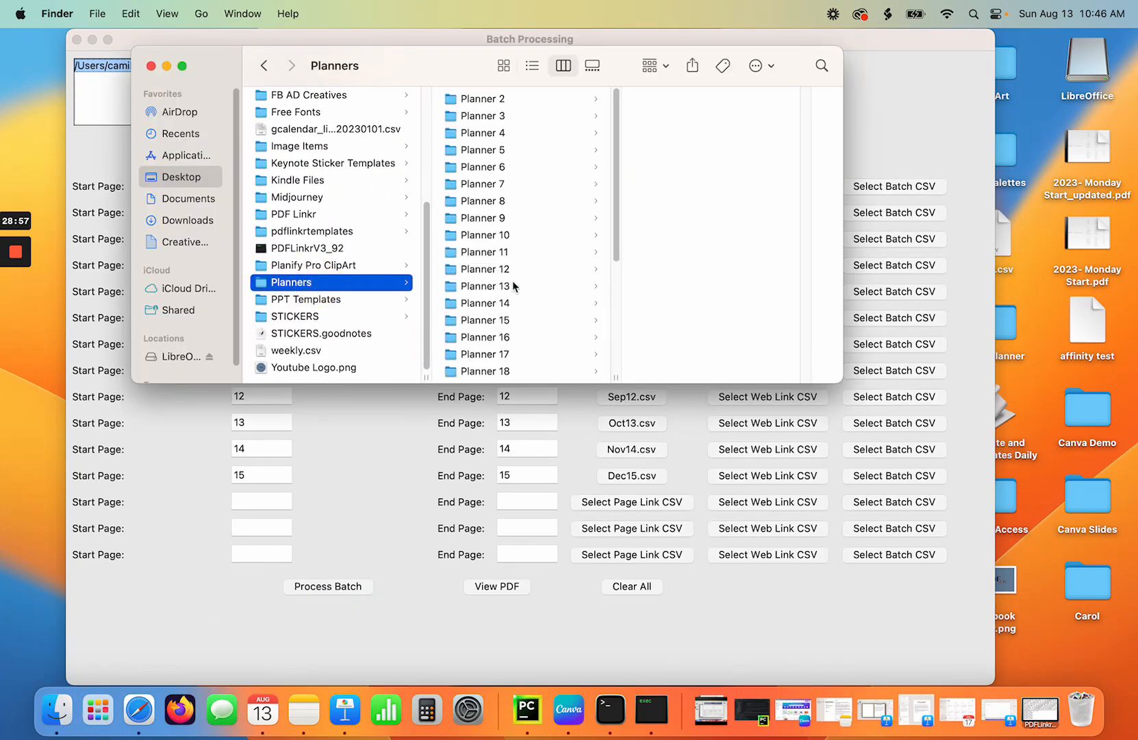
left_click(511, 235)
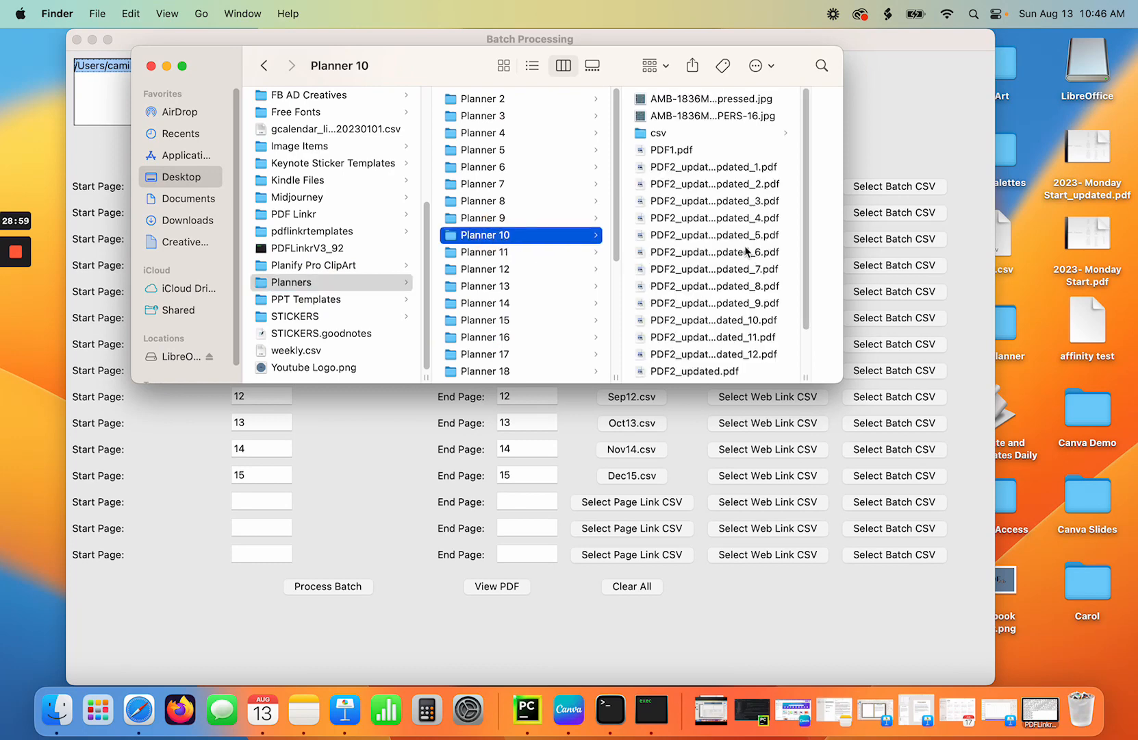
left_click(750, 354)
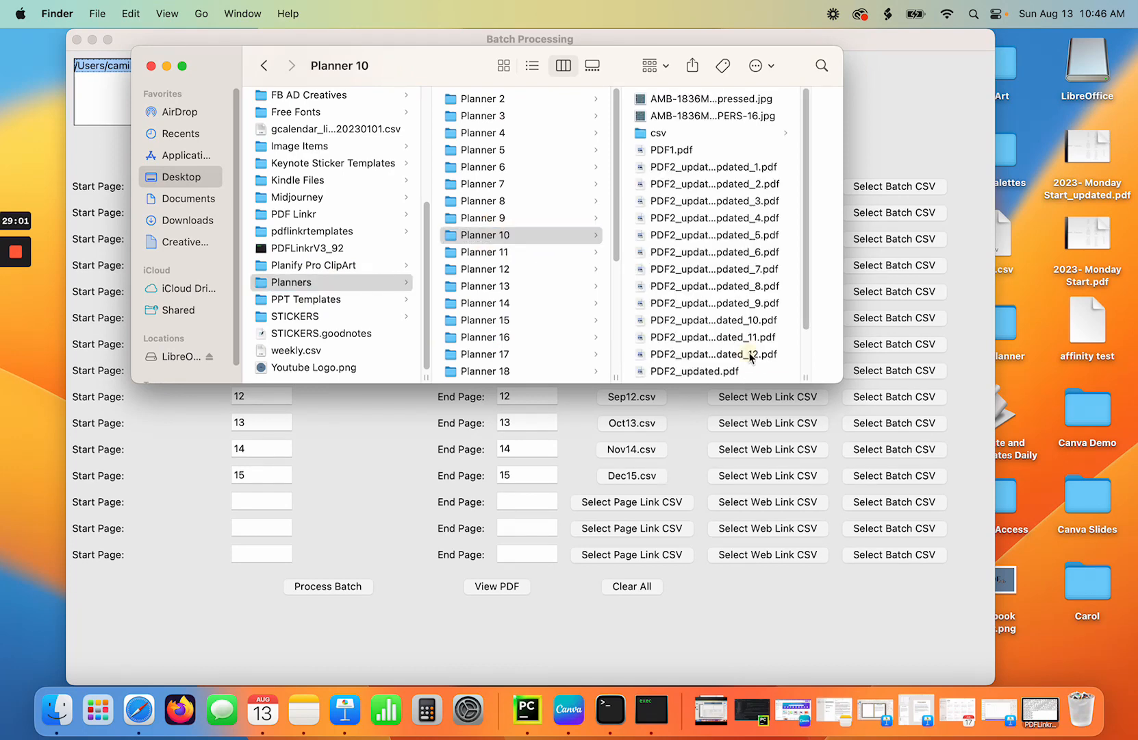
double_click(613, 354)
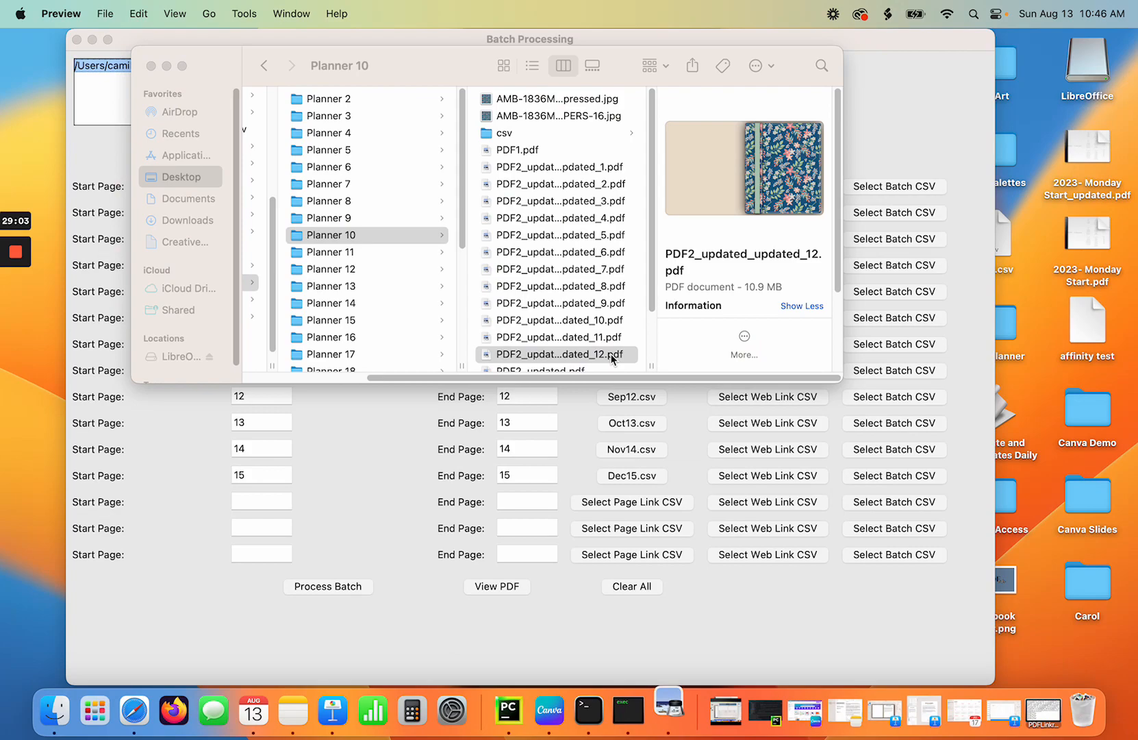
Test the August, April and February tabs and the date links for August 9, April 6 and February 17, and close the PDF.
scroll(612, 358, "down", 10)
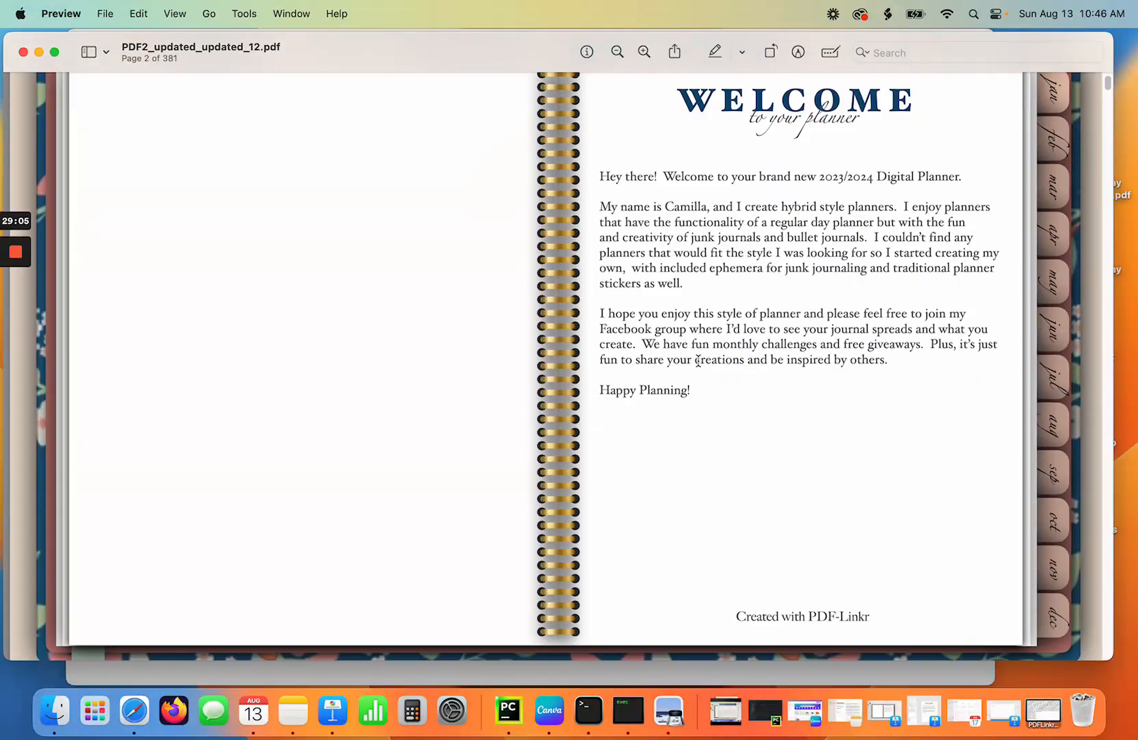
left_click(1052, 291)
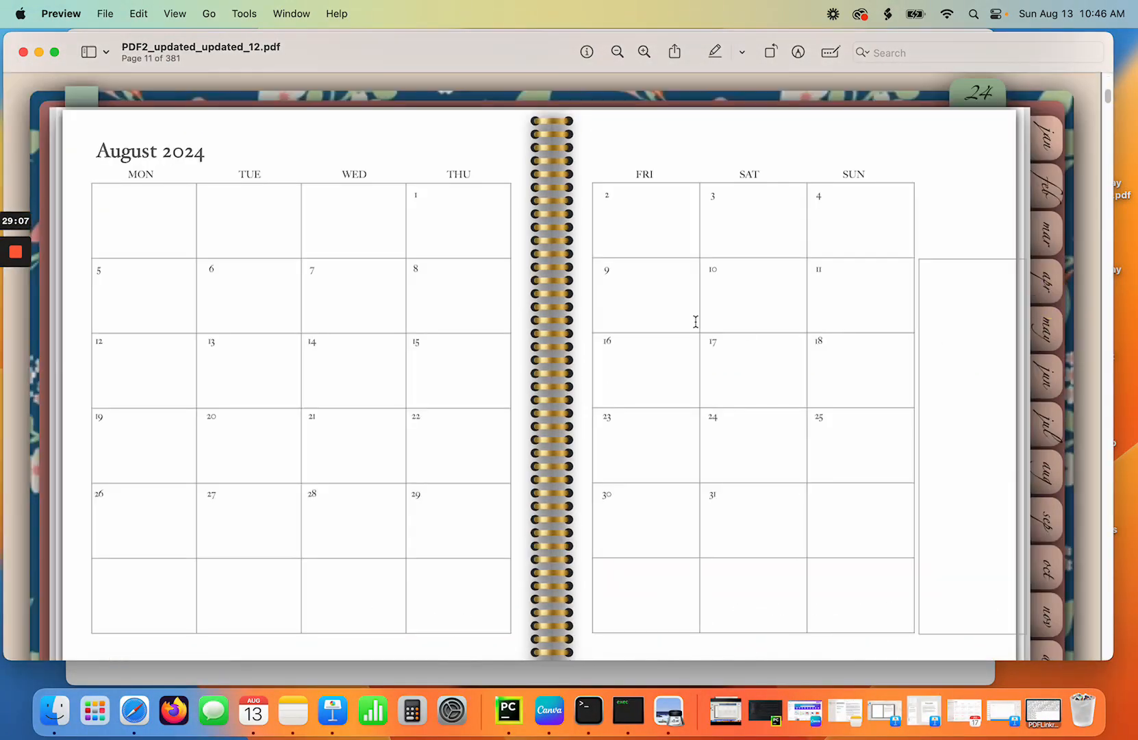
left_click(609, 275)
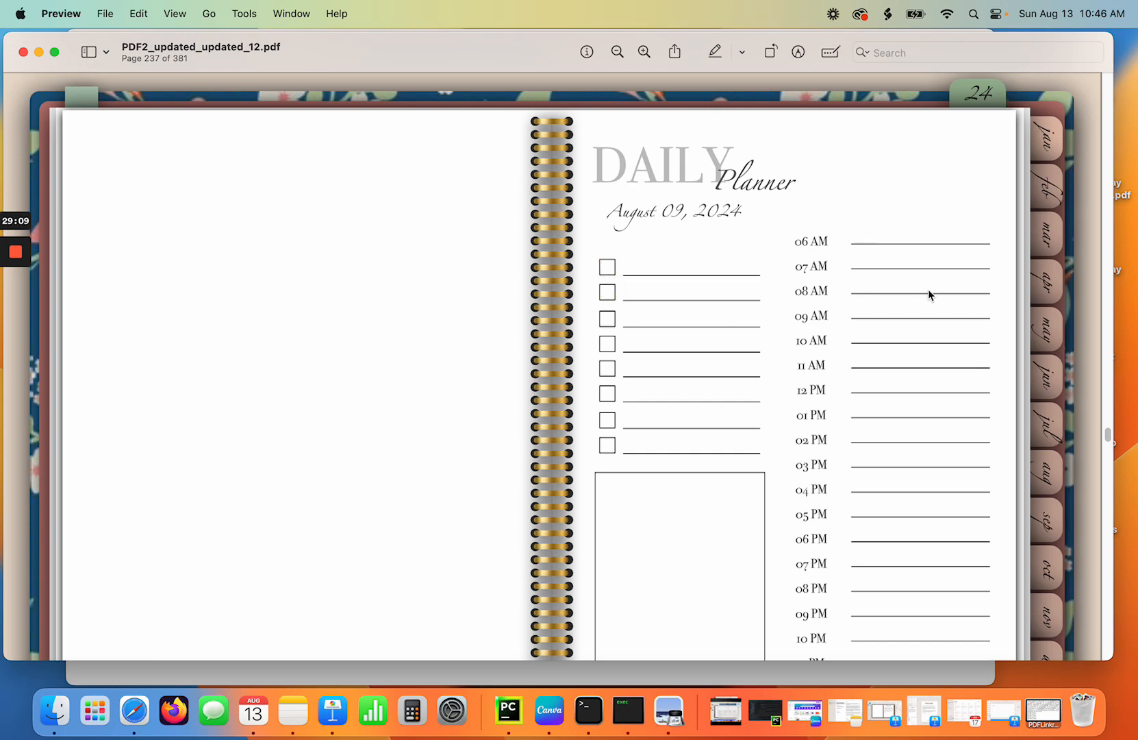
left_click(1045, 283)
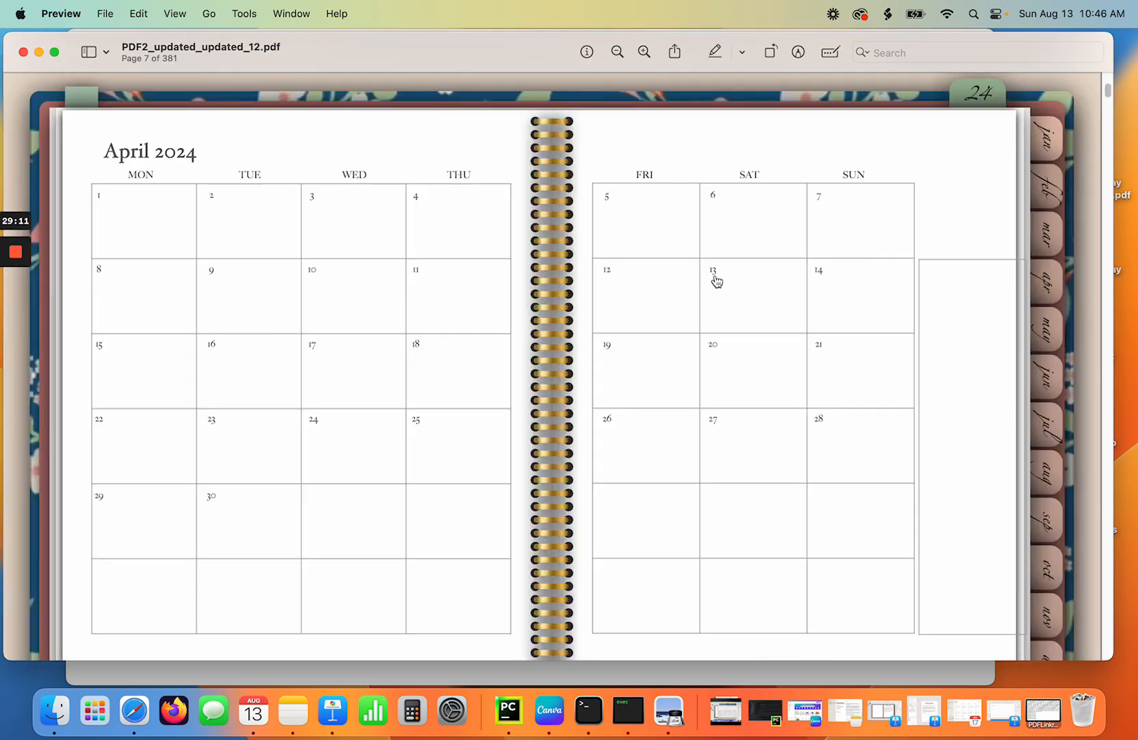
left_click(713, 195)
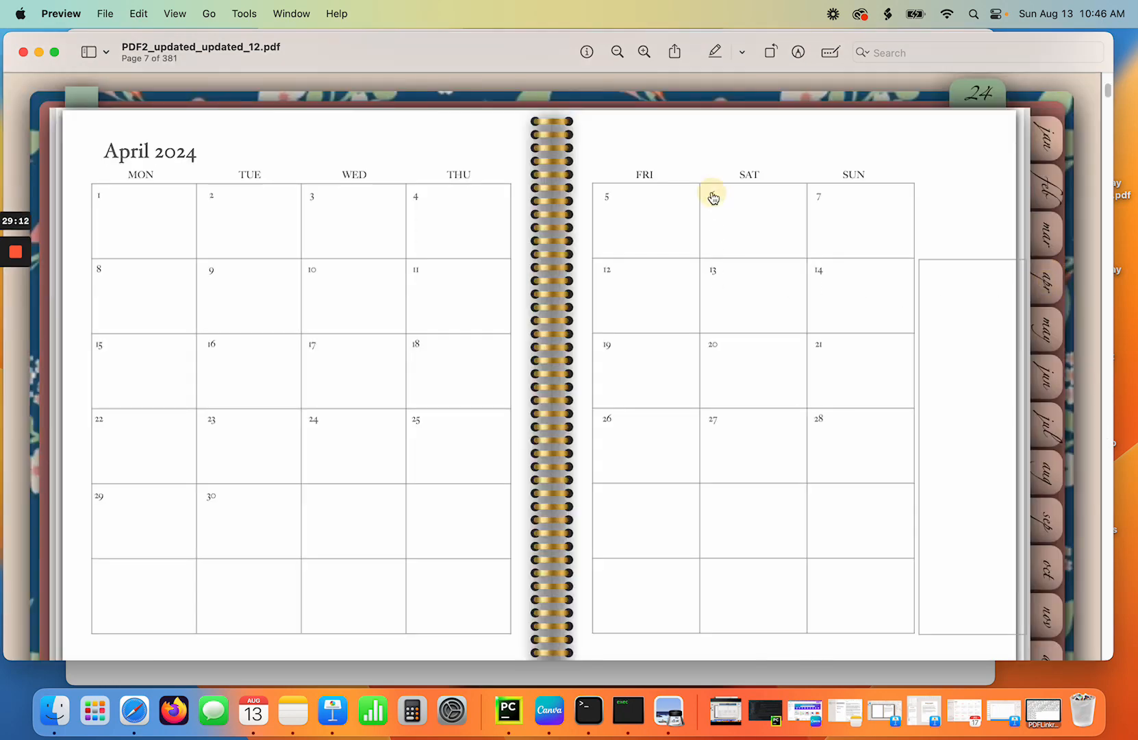
left_click(1057, 200)
left_click(711, 351)
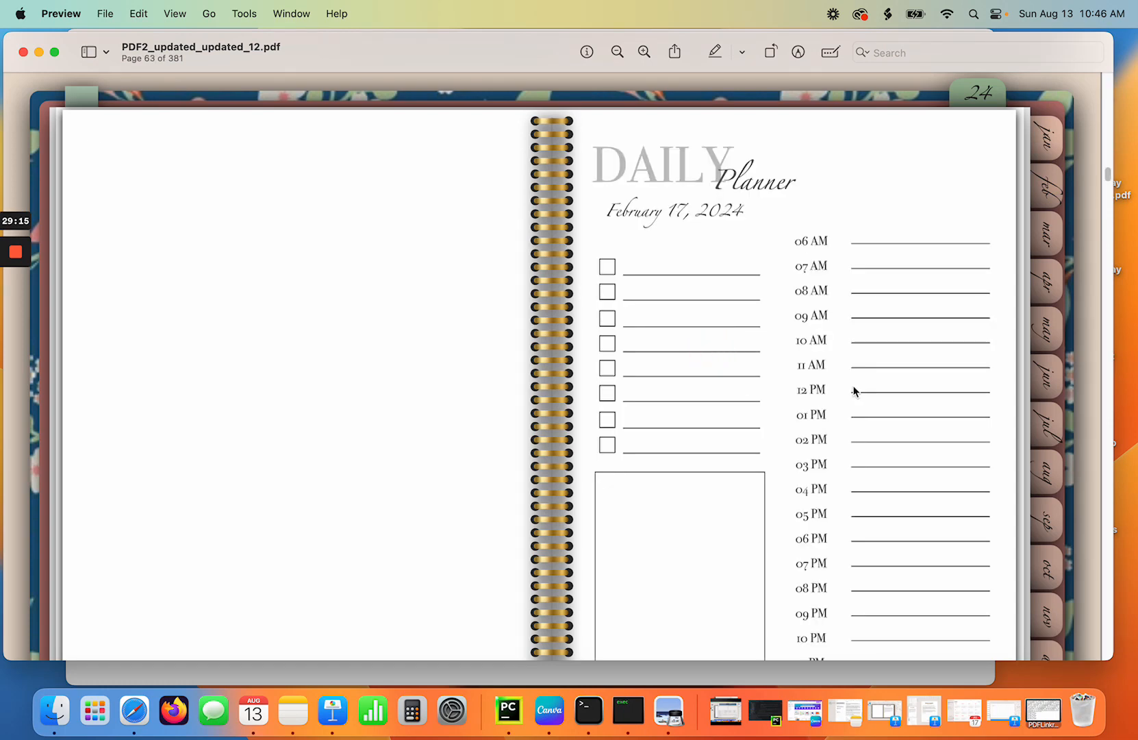
left_click(23, 51)
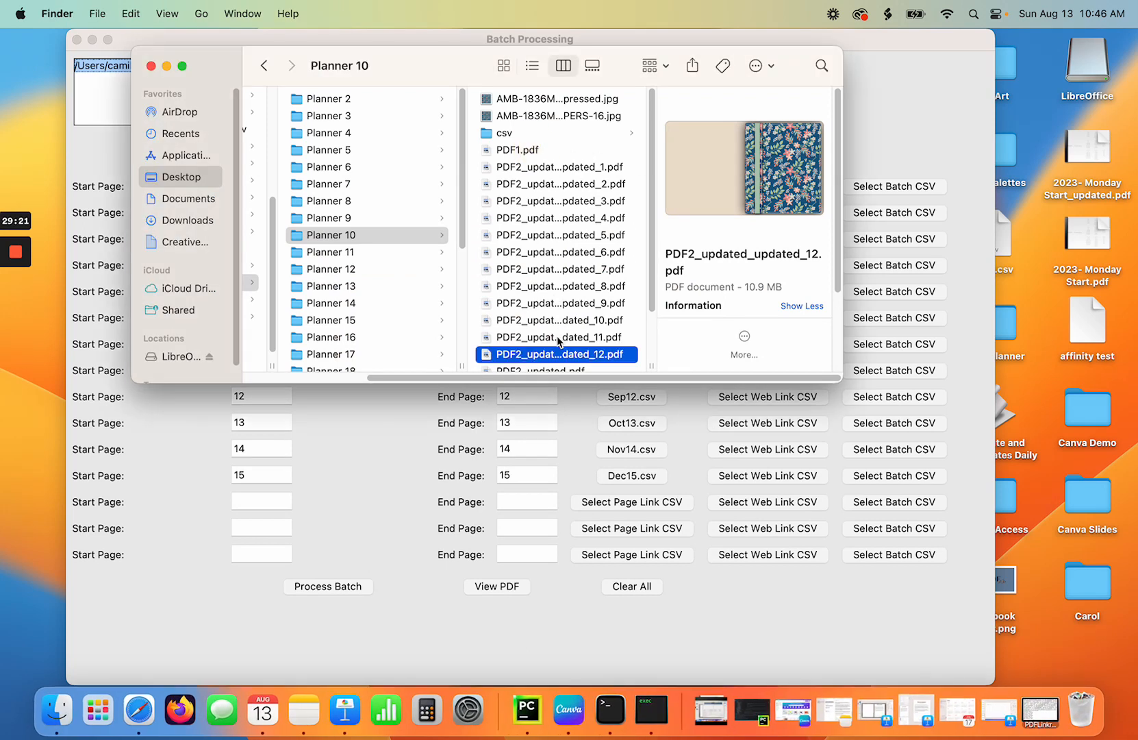
Move PDF1.pdf and the intermediate files PDF2_updated_updated_1.pdf through PDF2_updated_updated_11.pdf in the Planner 10 folder to the Trash.
left_click(558, 337, "shift")
left_click(559, 353)
left_click(560, 337)
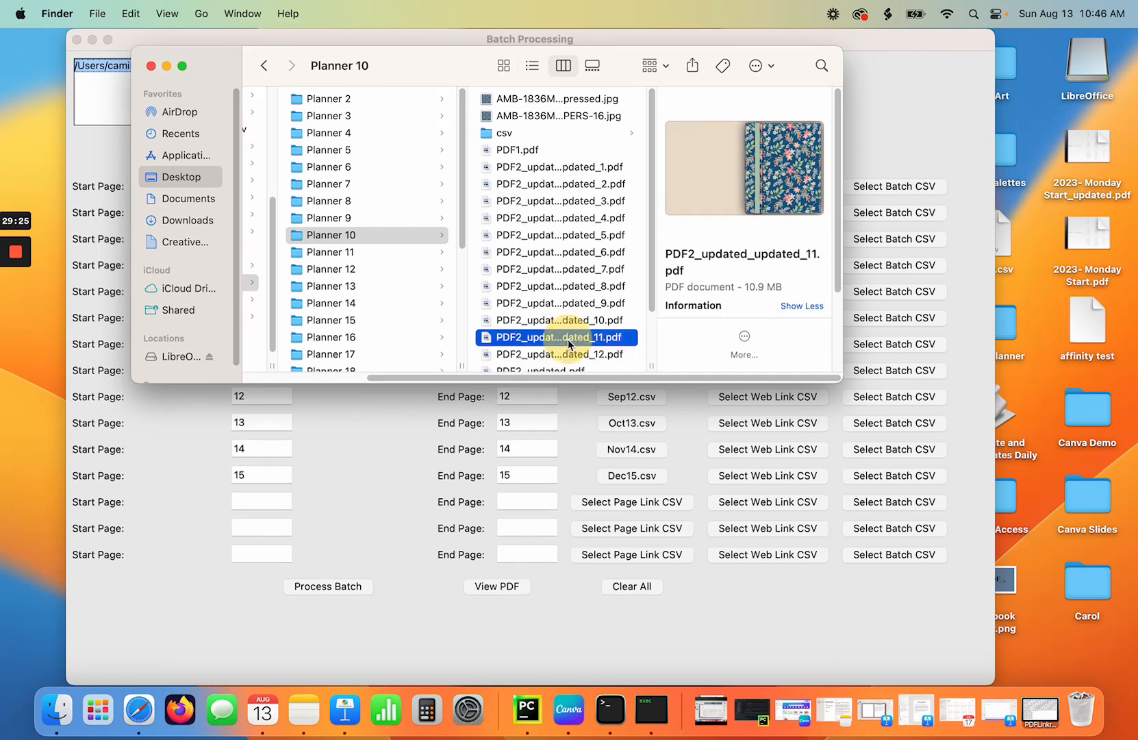
left_click(529, 151, "shift")
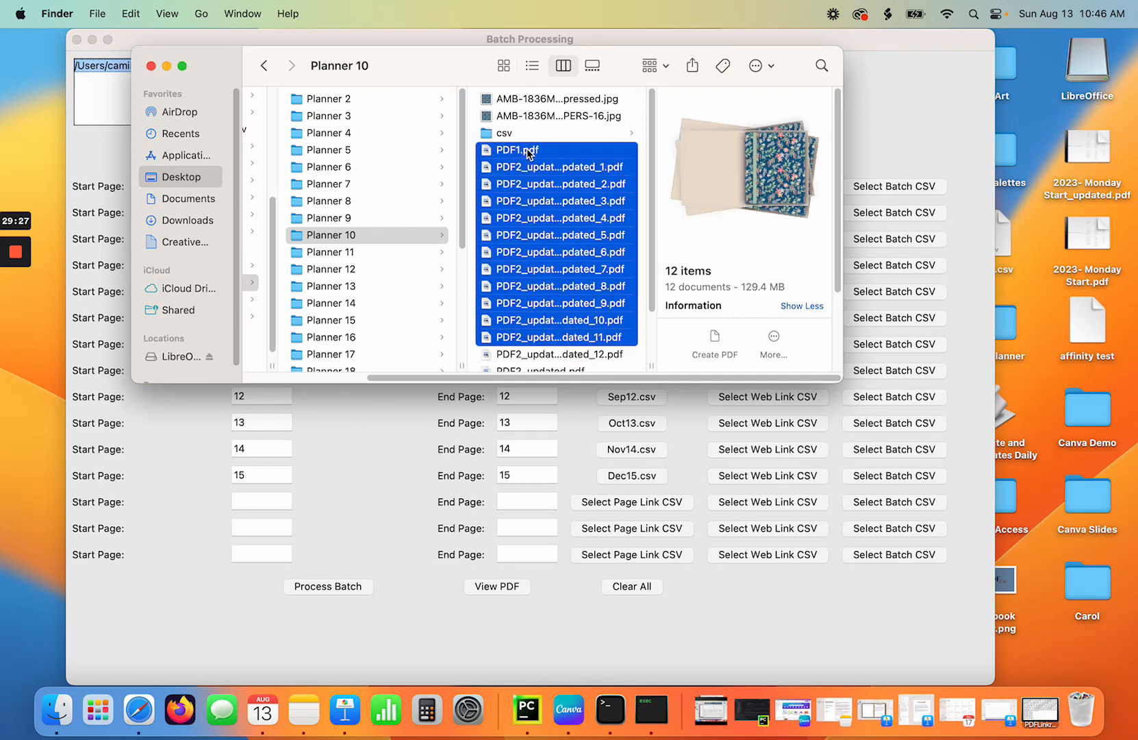
right_click(528, 150)
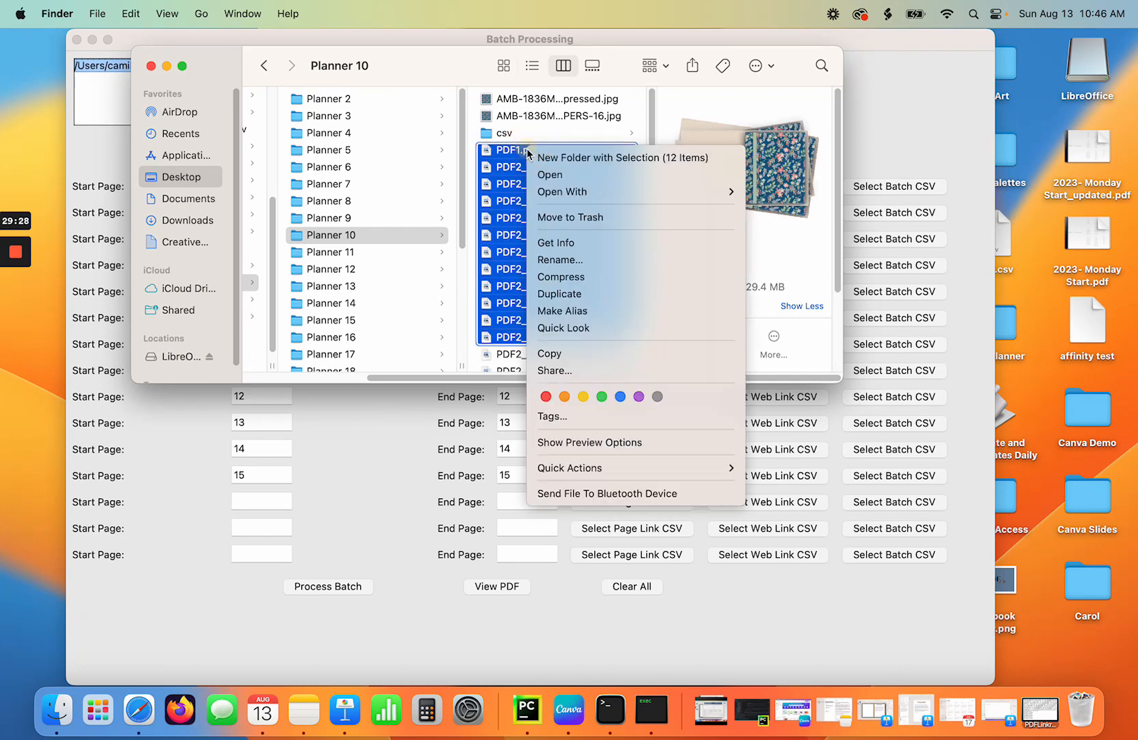
left_click(593, 217)
left_click(554, 154)
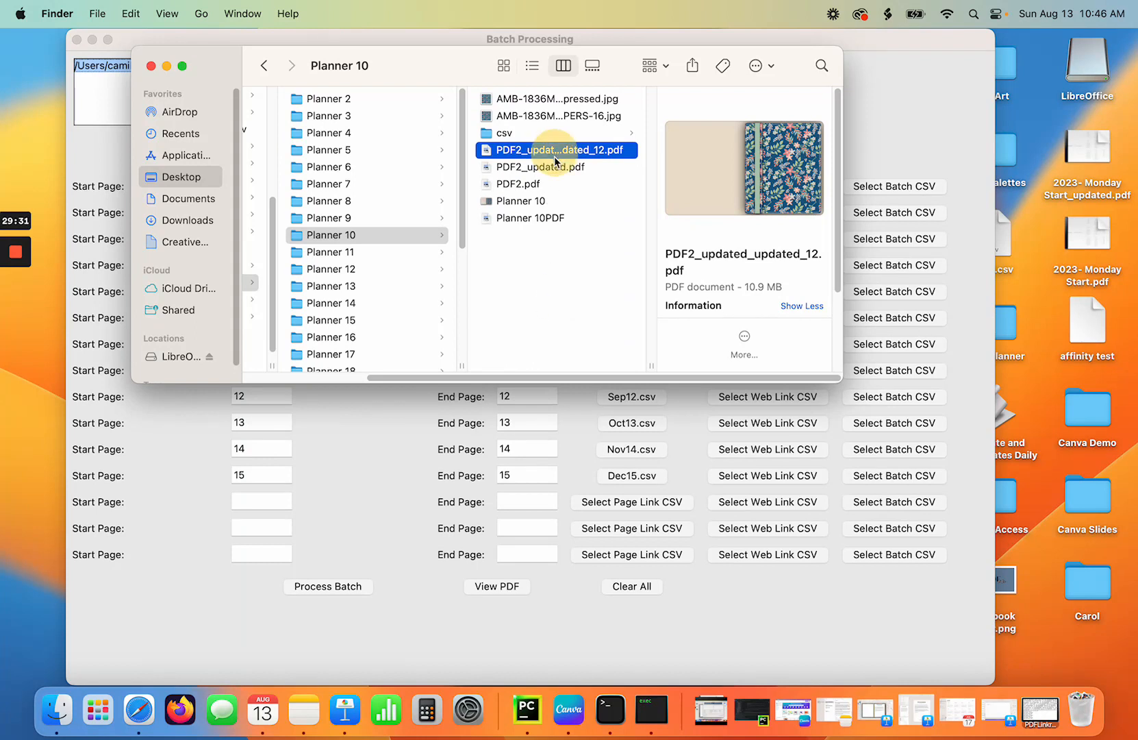
Move PDF2_updated.pdf from the Planner 10 folder to the Trash.
left_click(591, 218)
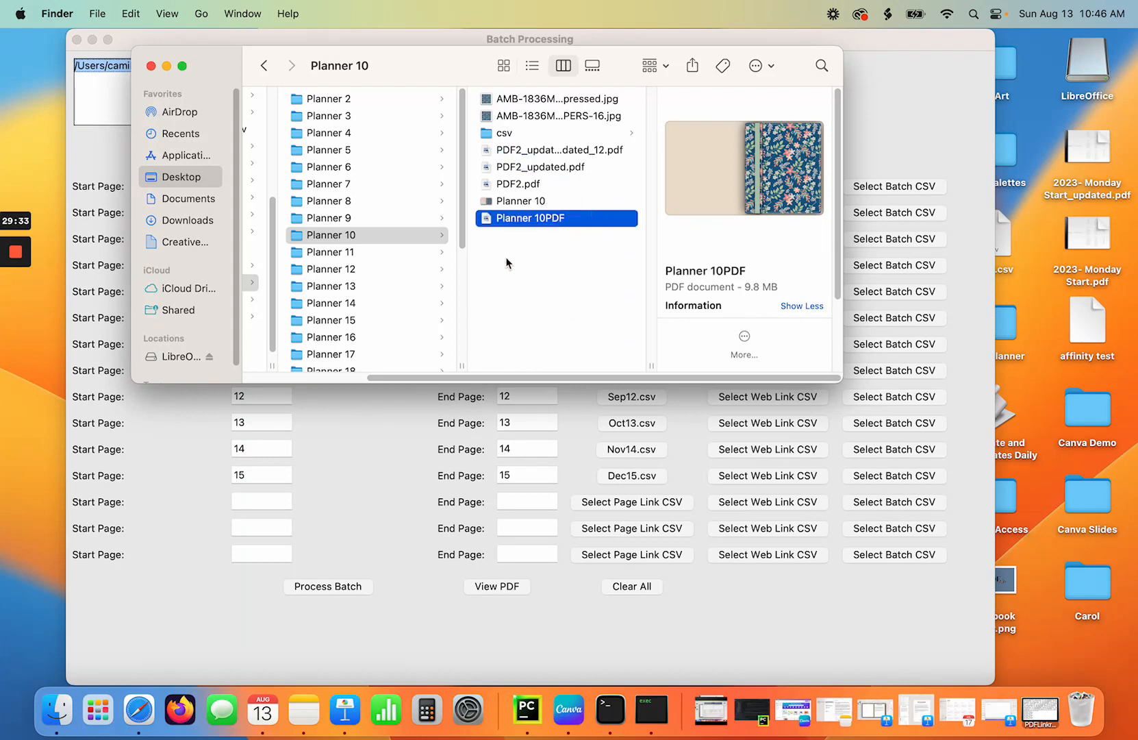
left_click(578, 151)
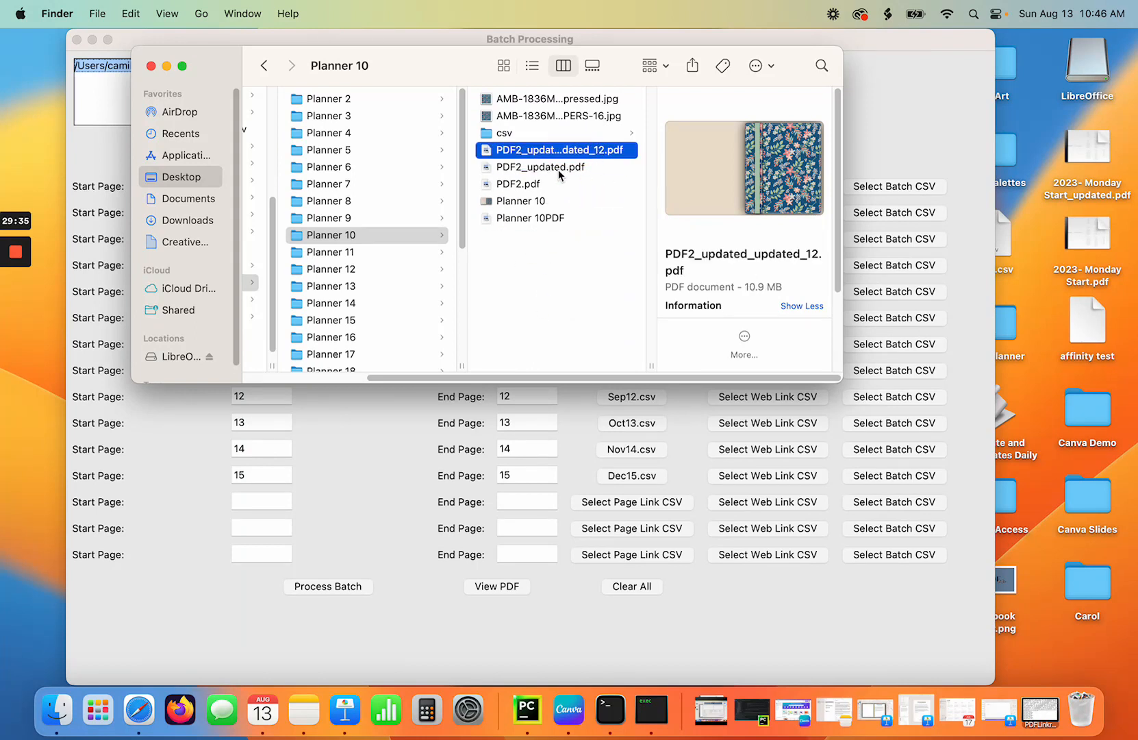
left_click(545, 170)
right_click(545, 169)
left_click(558, 219)
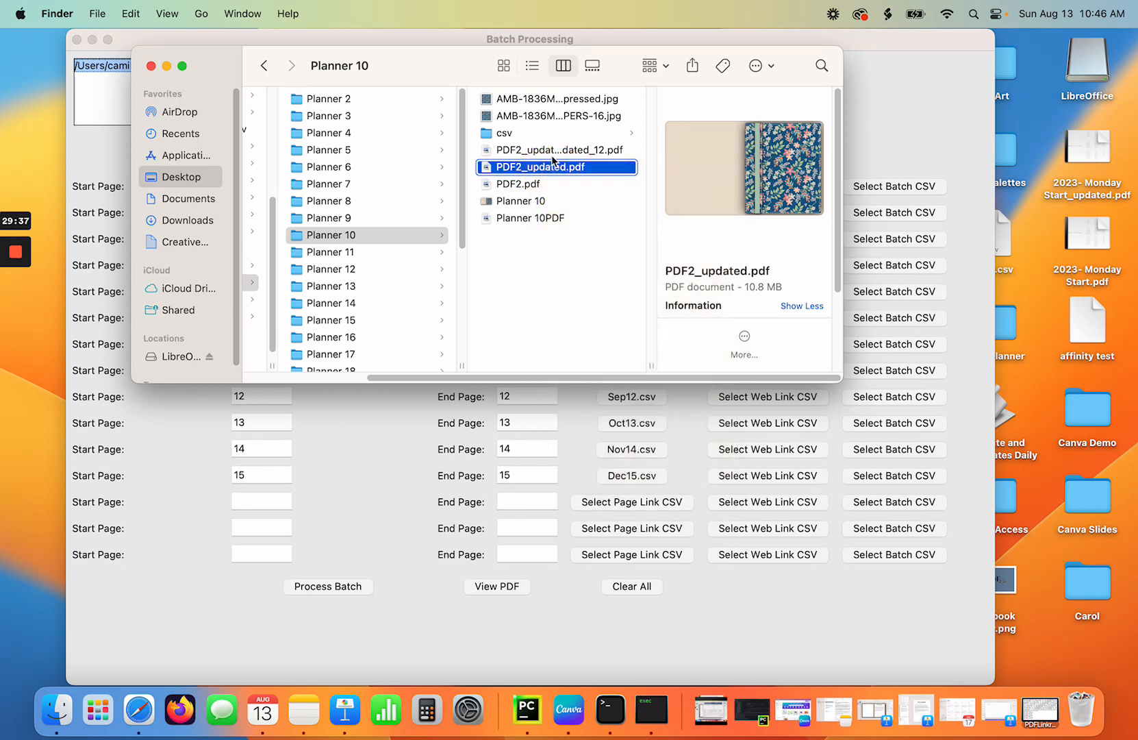
Open PDF2_updated_updated_12.pdf in Preview for a quick check and close it again.
left_click(553, 154)
double_click(553, 152)
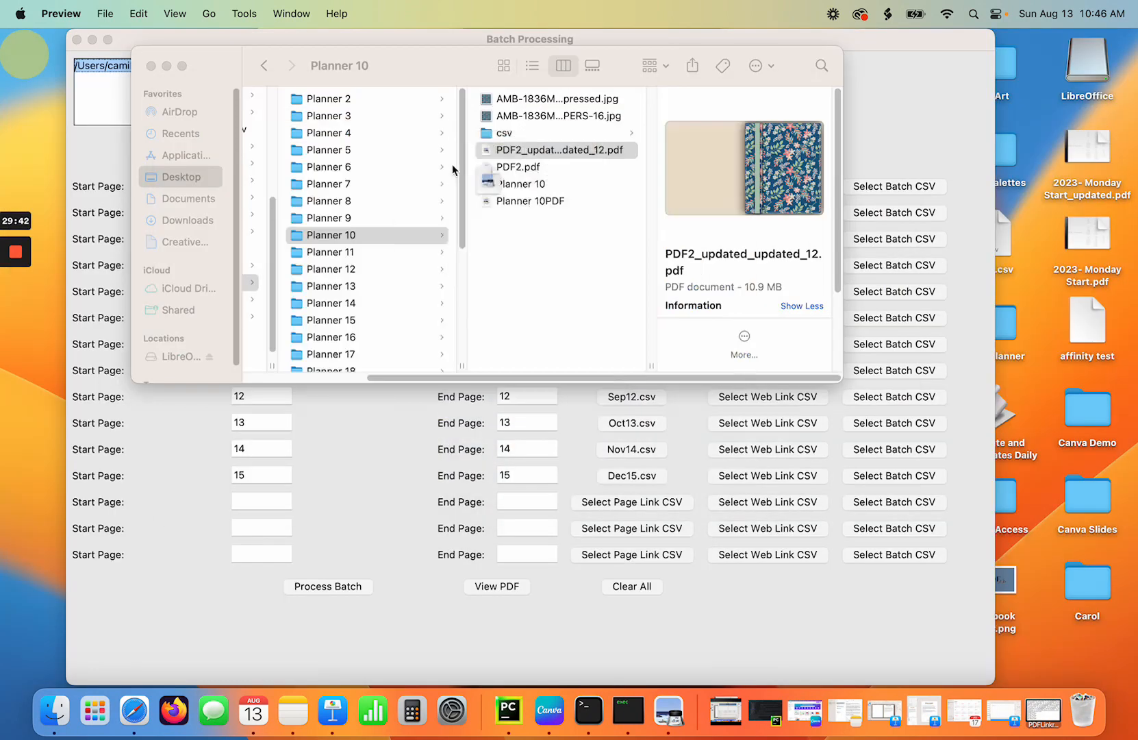
left_click(23, 53)
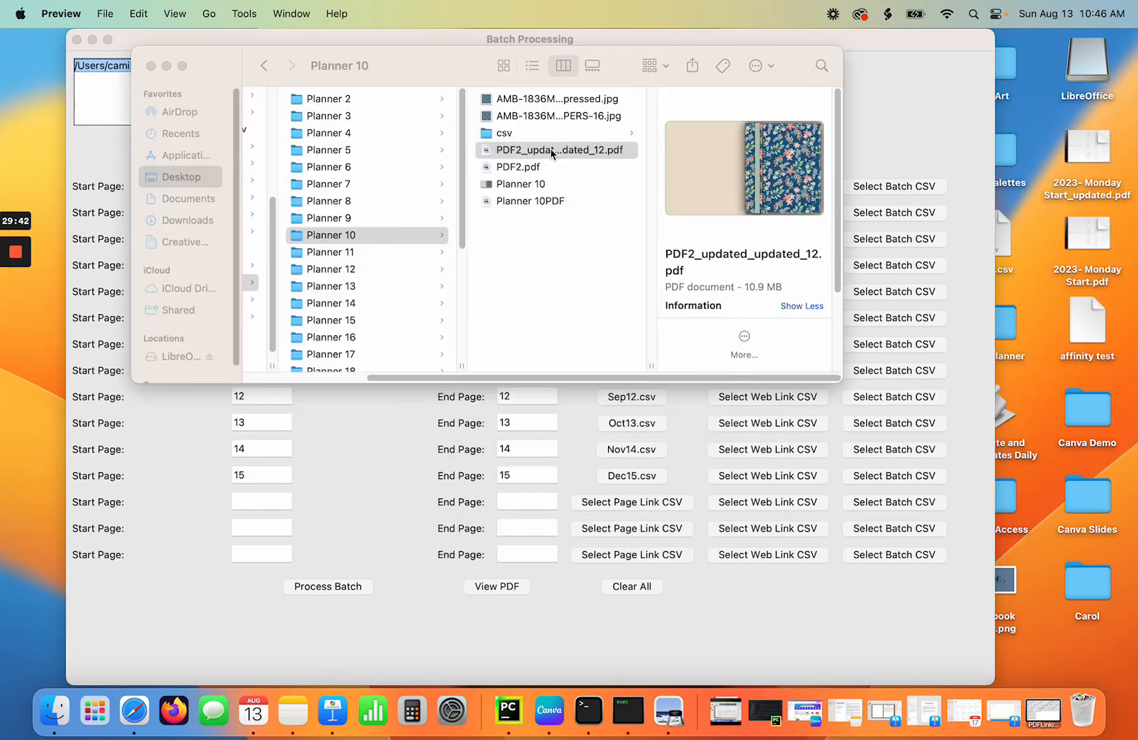
Move PDF2.pdf to the Trash and rename PDF2_updated_updated_12.pdf as PDF1.
right_click(532, 171)
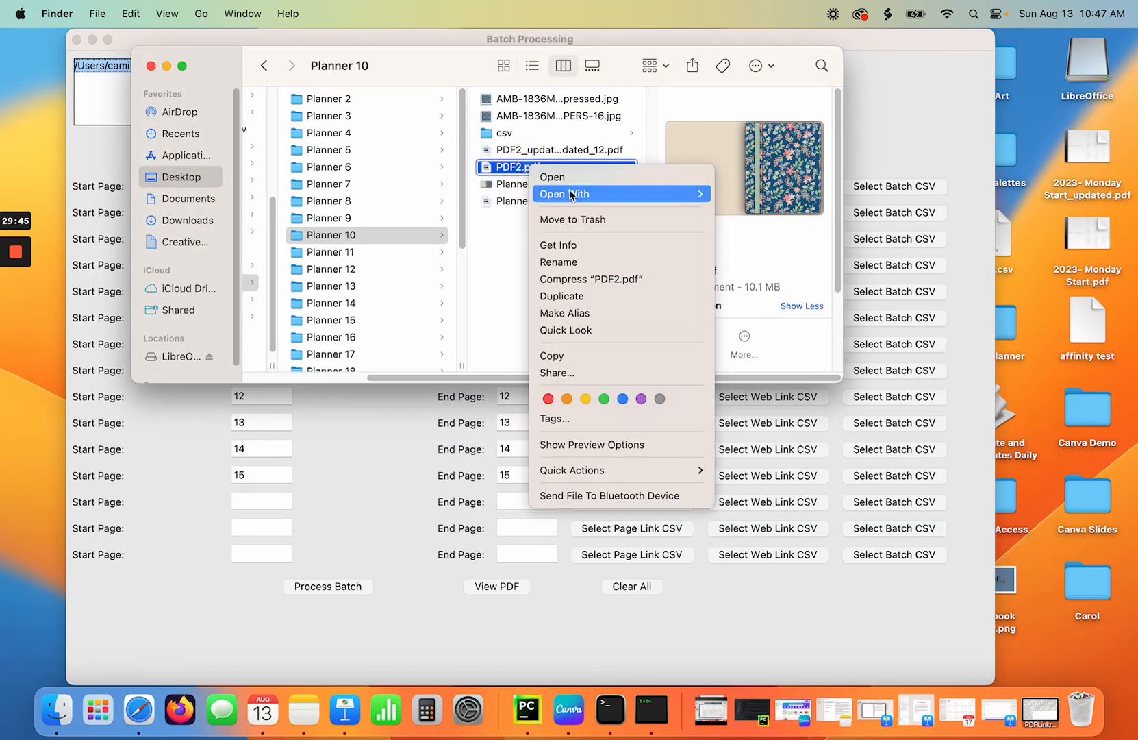
left_click(570, 219)
left_click(553, 150)
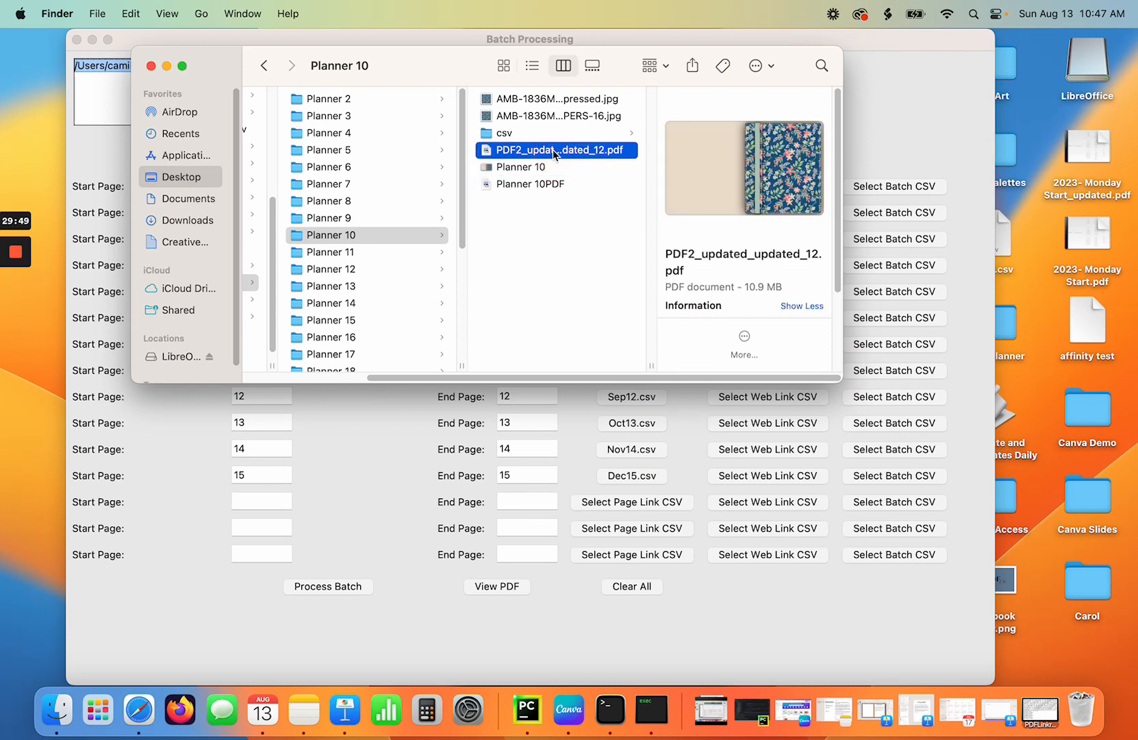
left_click(531, 151)
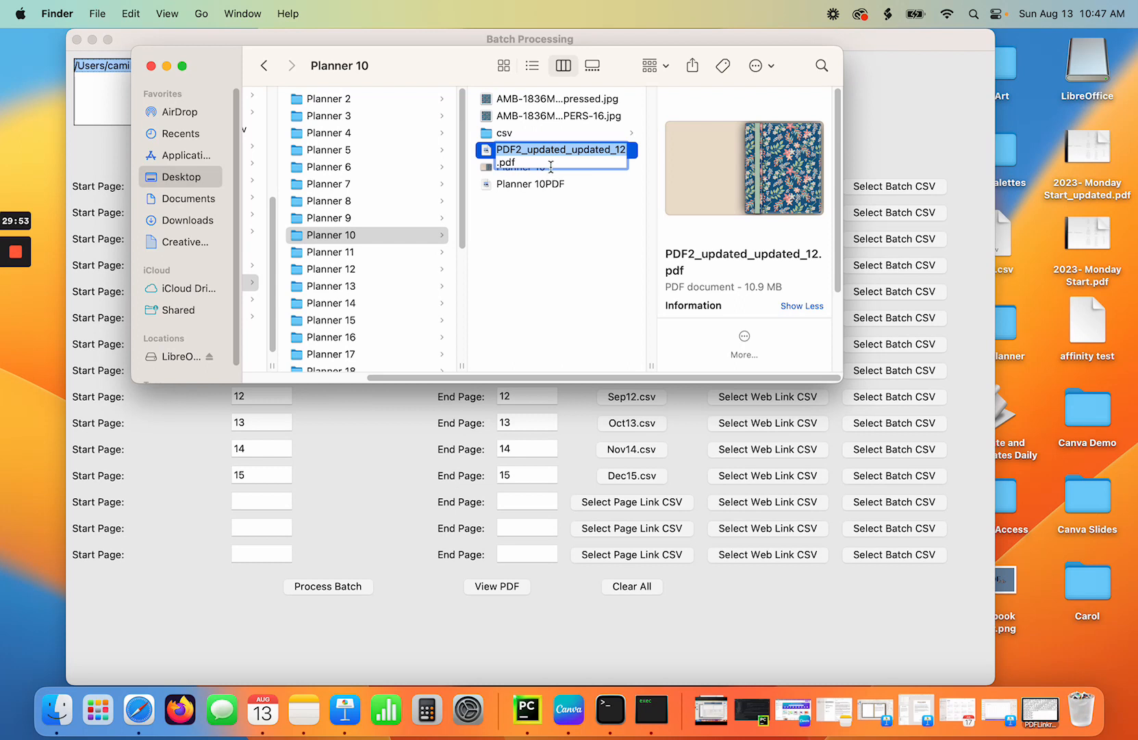
type("PDF")
type("1")
key("Return")
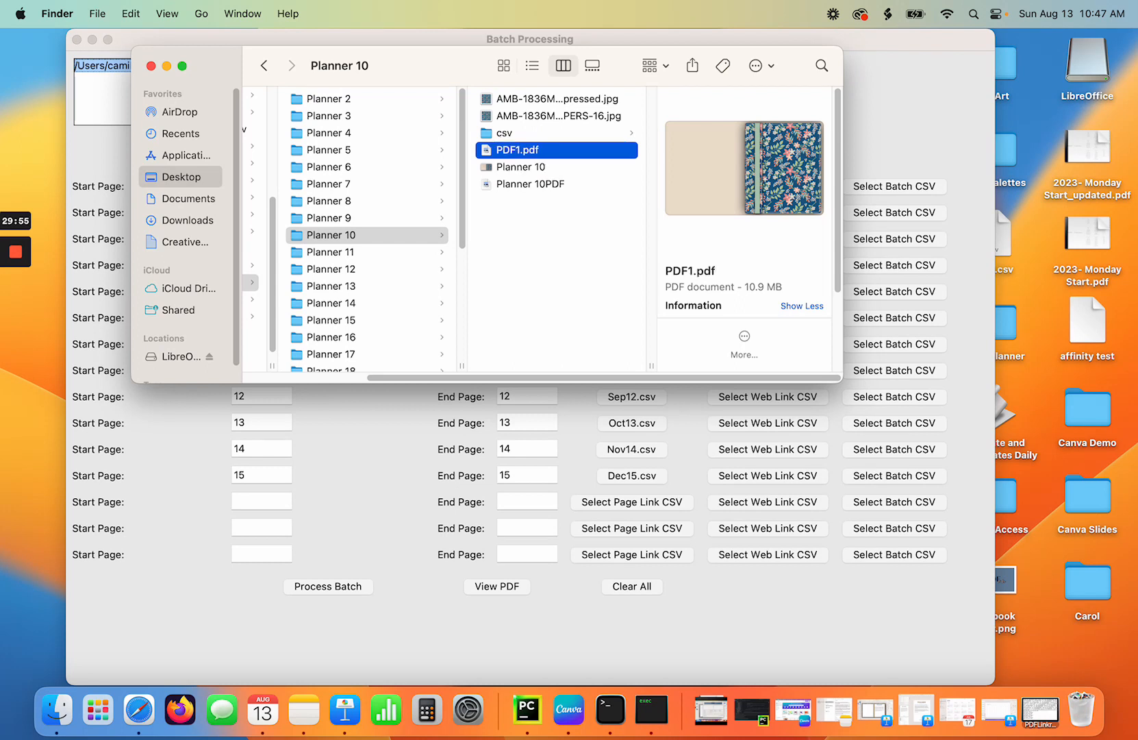
Close the Planner 10 Finder window and the Batch Processing window.
left_click(152, 66)
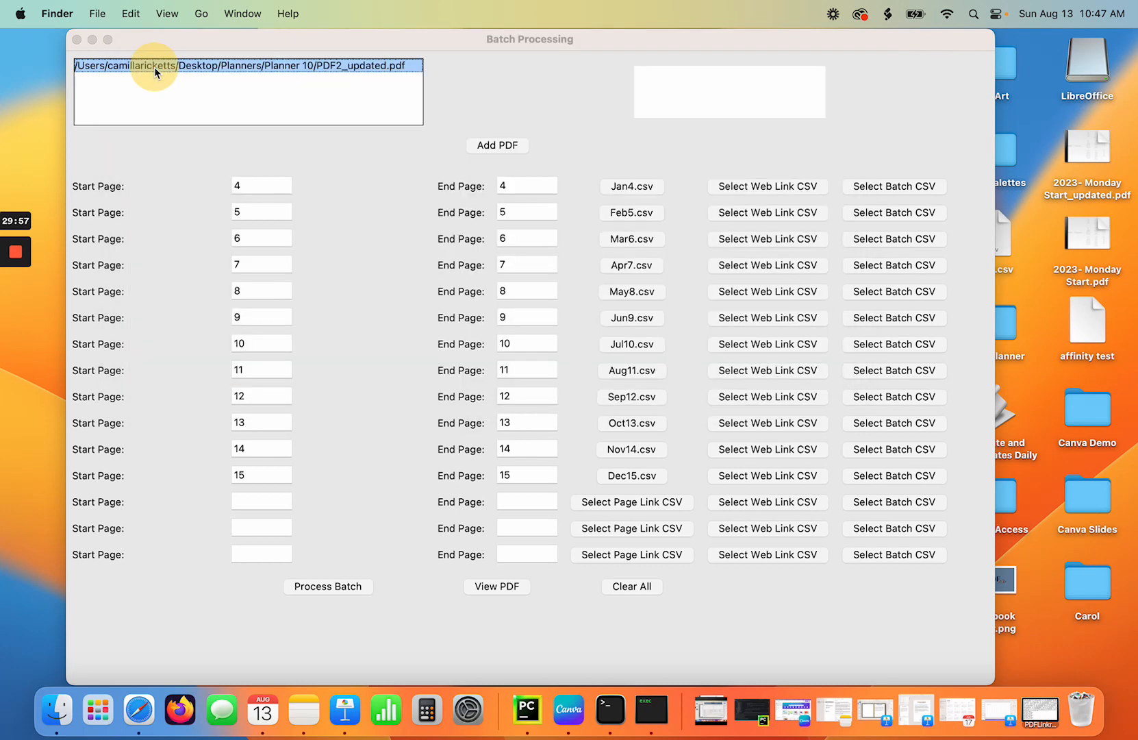
left_click(77, 40)
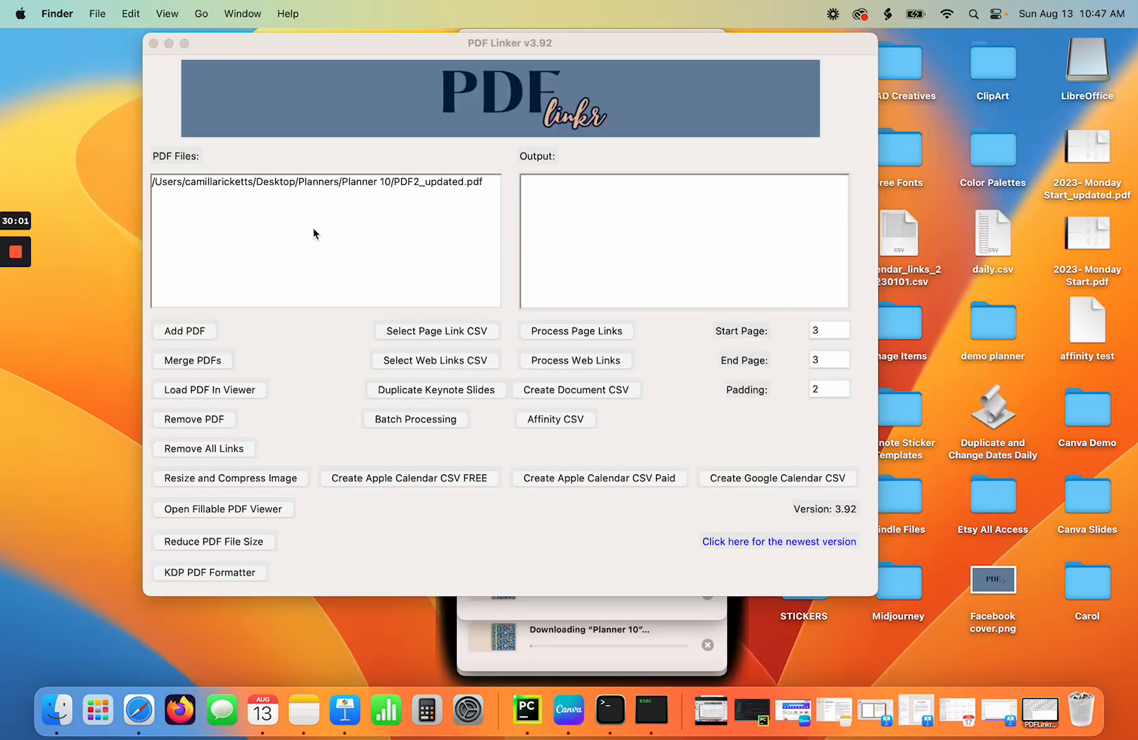
left_click(428, 418)
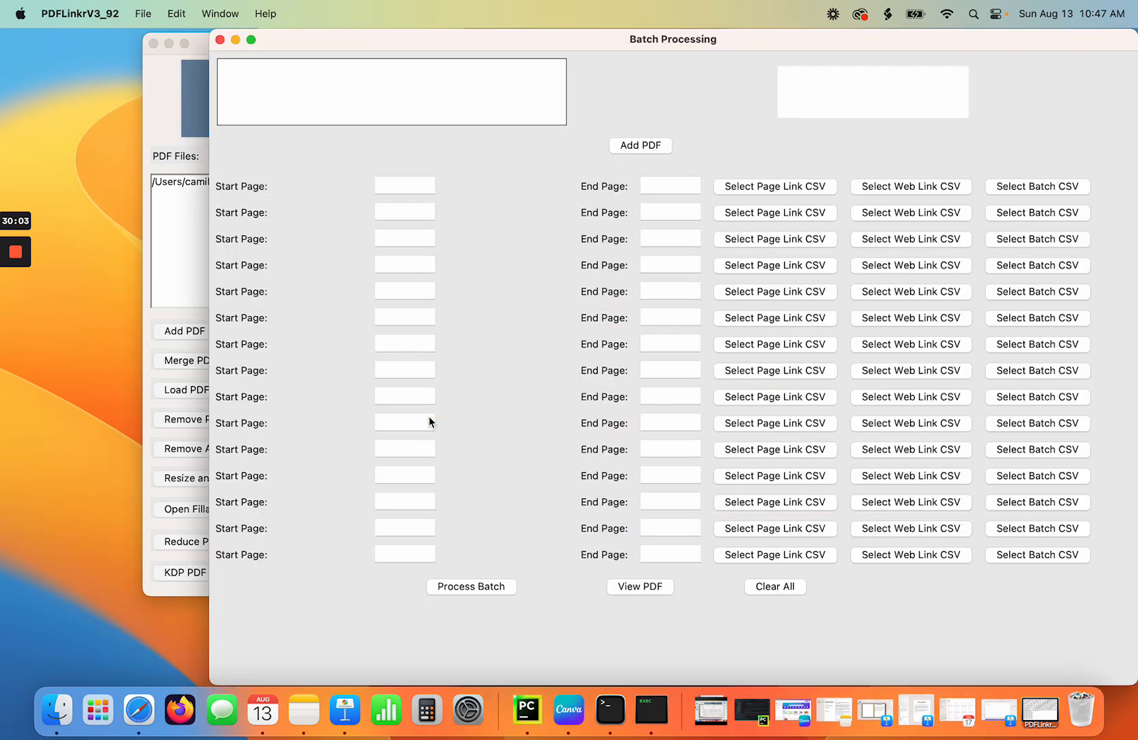
left_click(220, 39)
Start creating a Google Calendar CSV with the date range 2024-01-01 to 2024-12-31.
left_click(763, 478)
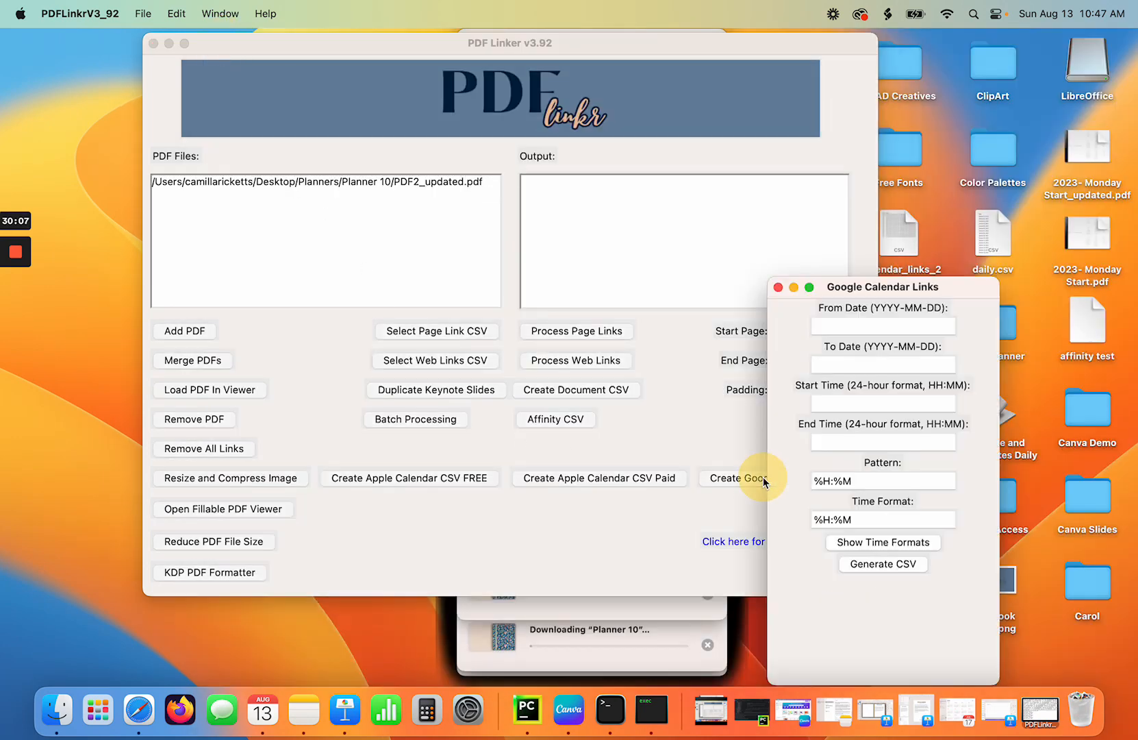
left_click_drag(511, 194, 315, 53)
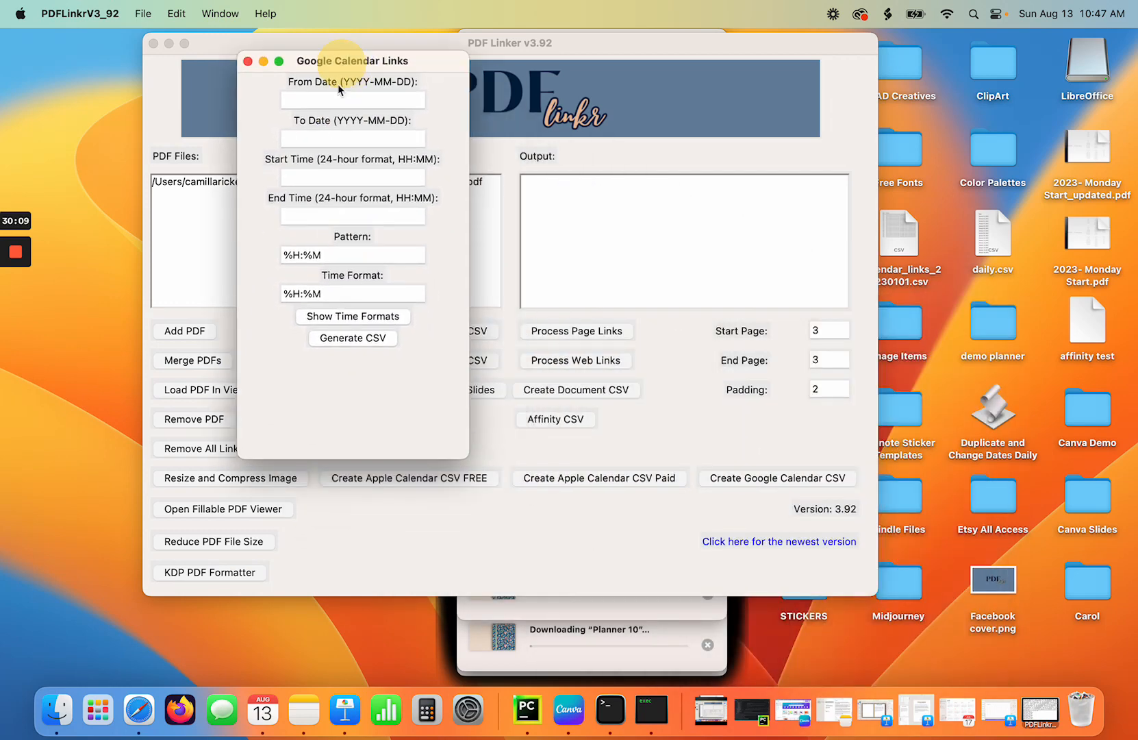
left_click(311, 101)
type("2024")
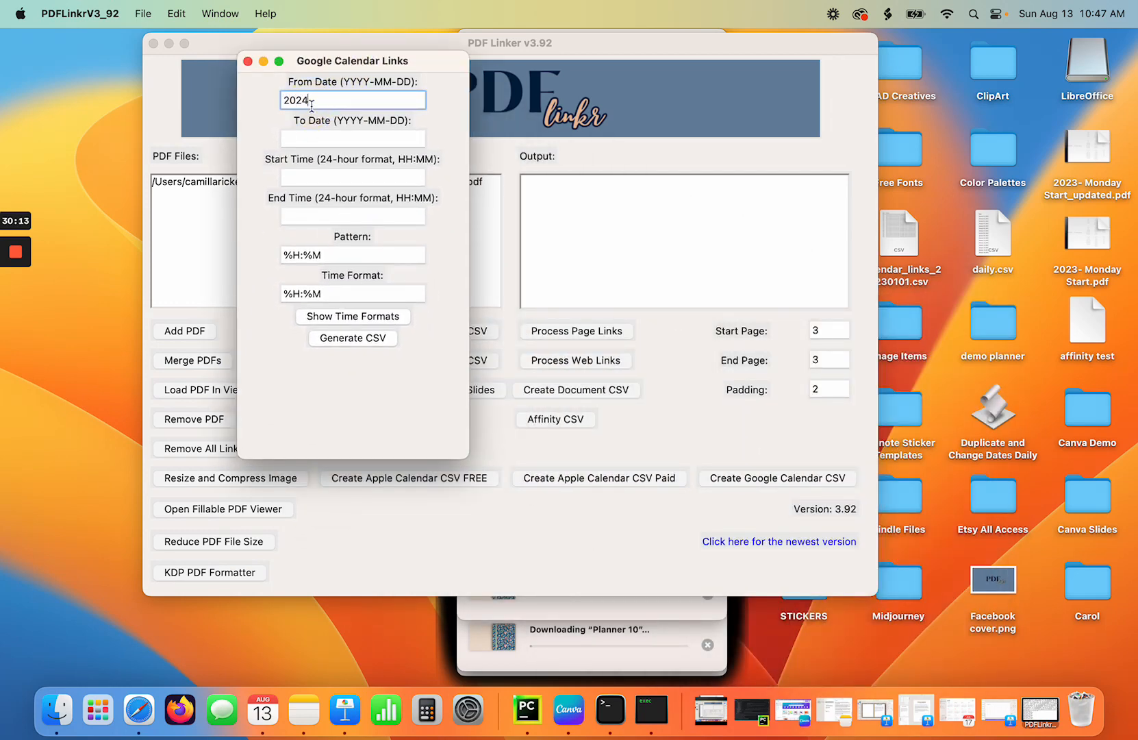
type("-01-01")
left_click(311, 138)
type("2024-12-31")
Set the Google Calendar links' start time to 06:00 and end time to 23:00.
left_click(322, 178)
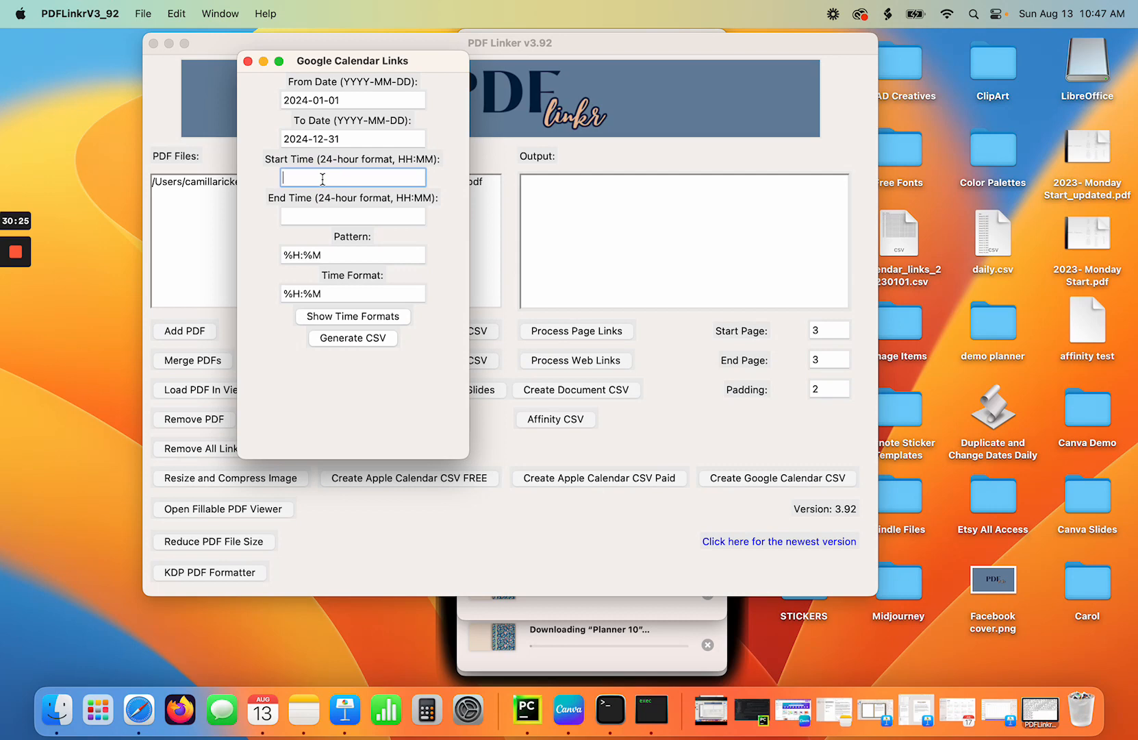
type("06:00")
key("Tab")
type("23")
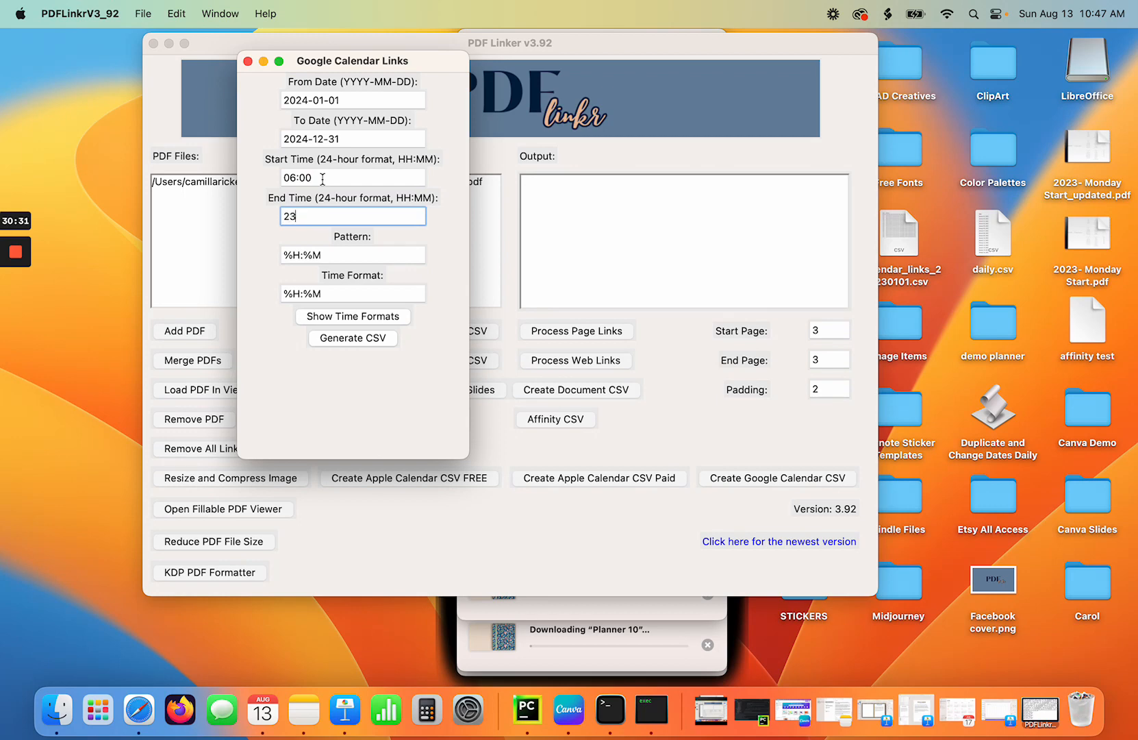
type(":00")
Show the common time formats for reference beside the form and set the pattern to %I %p.
left_click(332, 255)
left_click(347, 317)
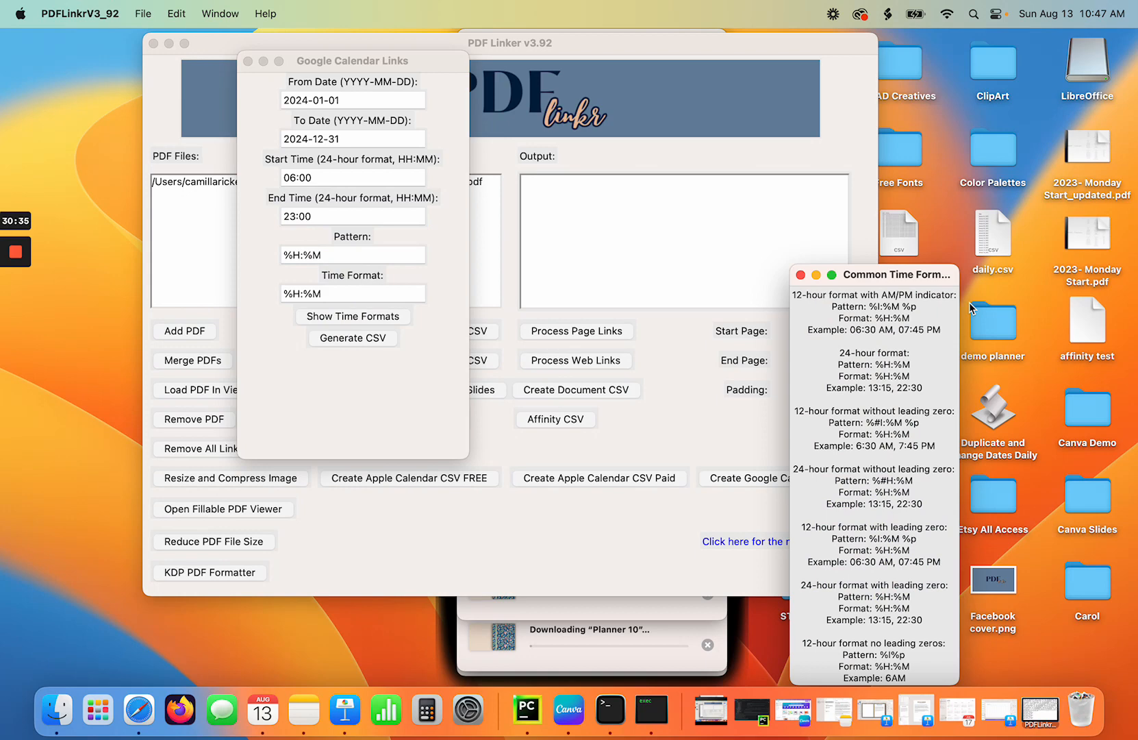
left_click_drag(888, 282, 568, 61)
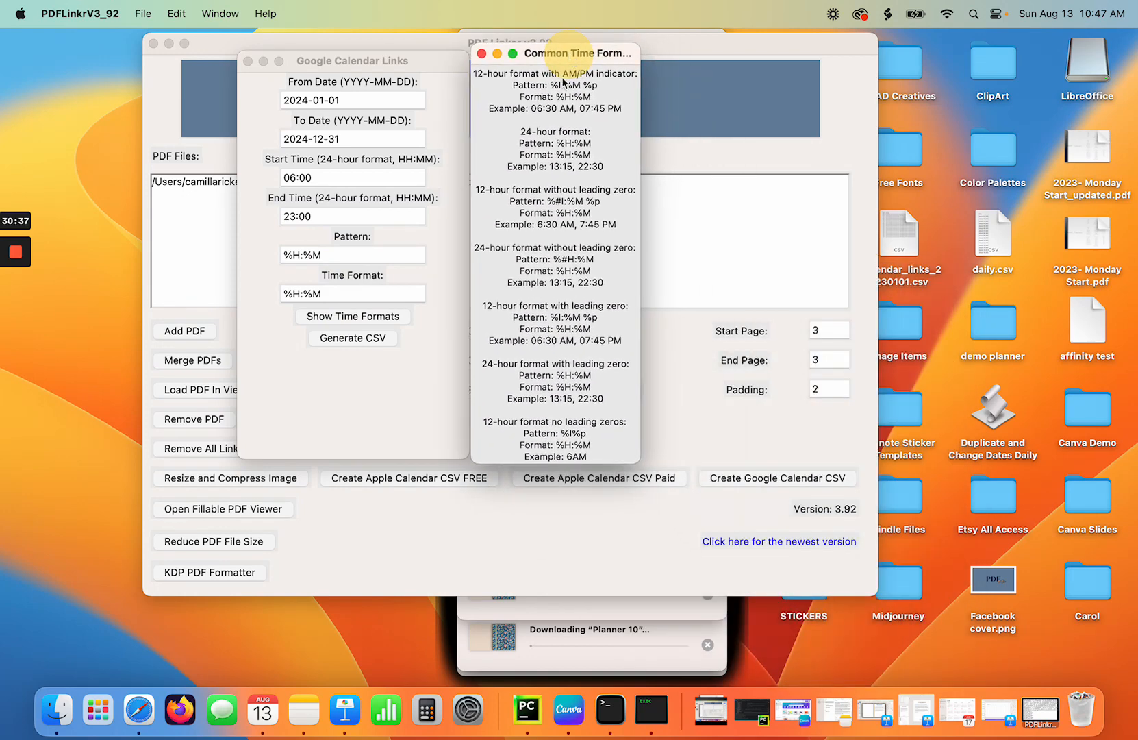
left_click(333, 256)
left_click_drag(332, 256, 267, 255)
type("%I %p")
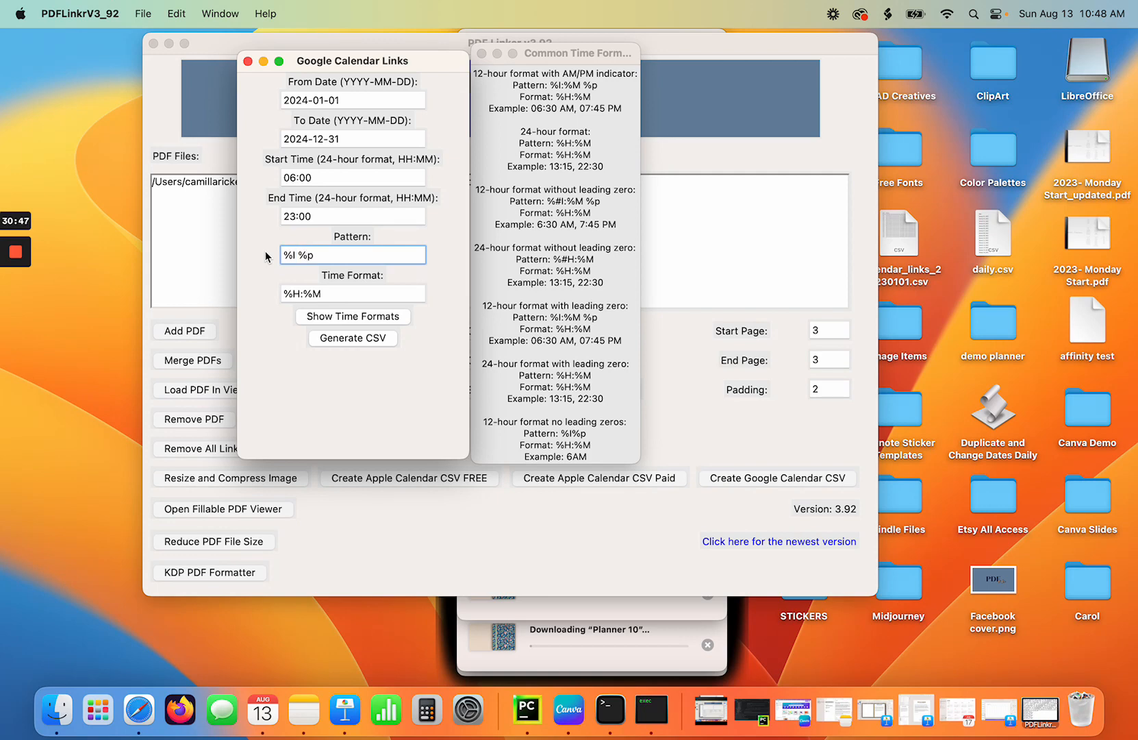
Generate the Google Calendar CSV files into a new folder named Goog inside Planners > Planner 10 on the Desktop.
left_click(342, 341)
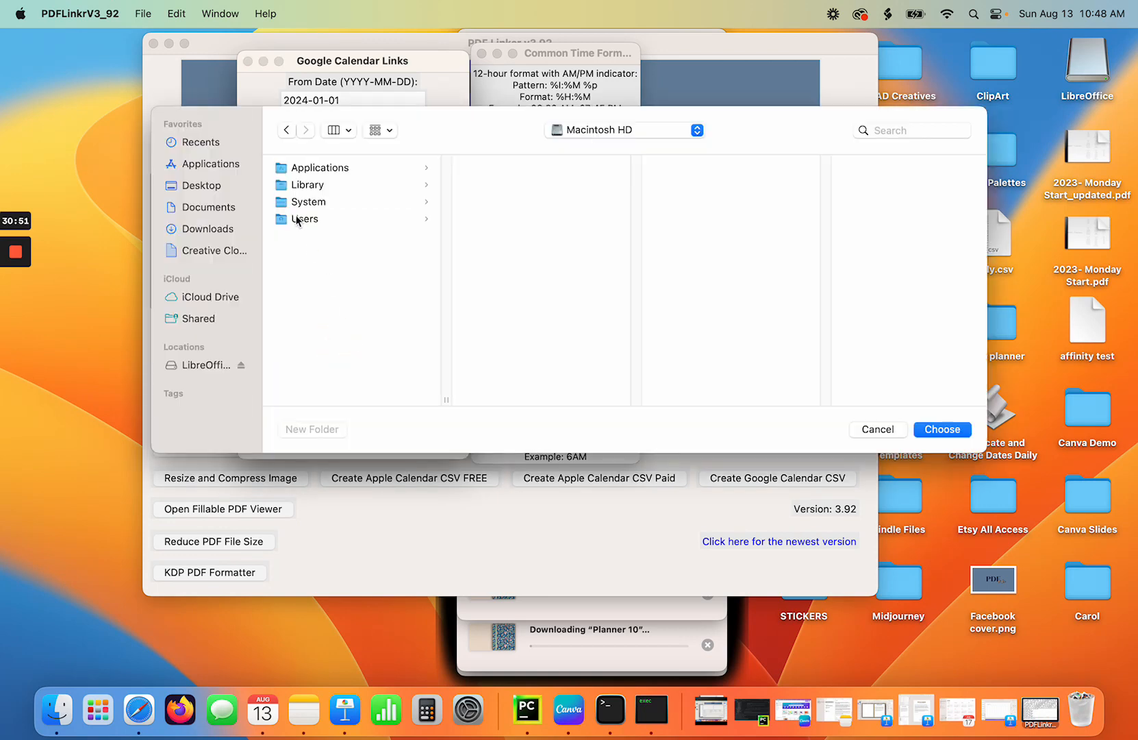
left_click(200, 186)
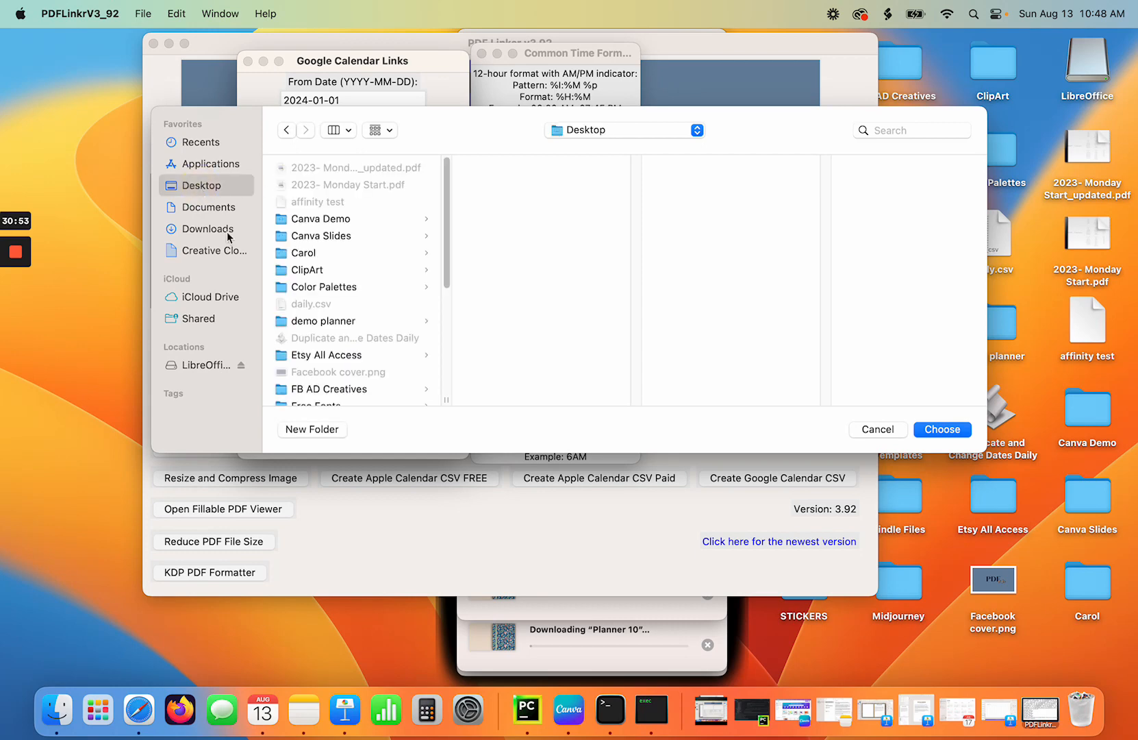
scroll(368, 294, "down", 5)
left_click(312, 307)
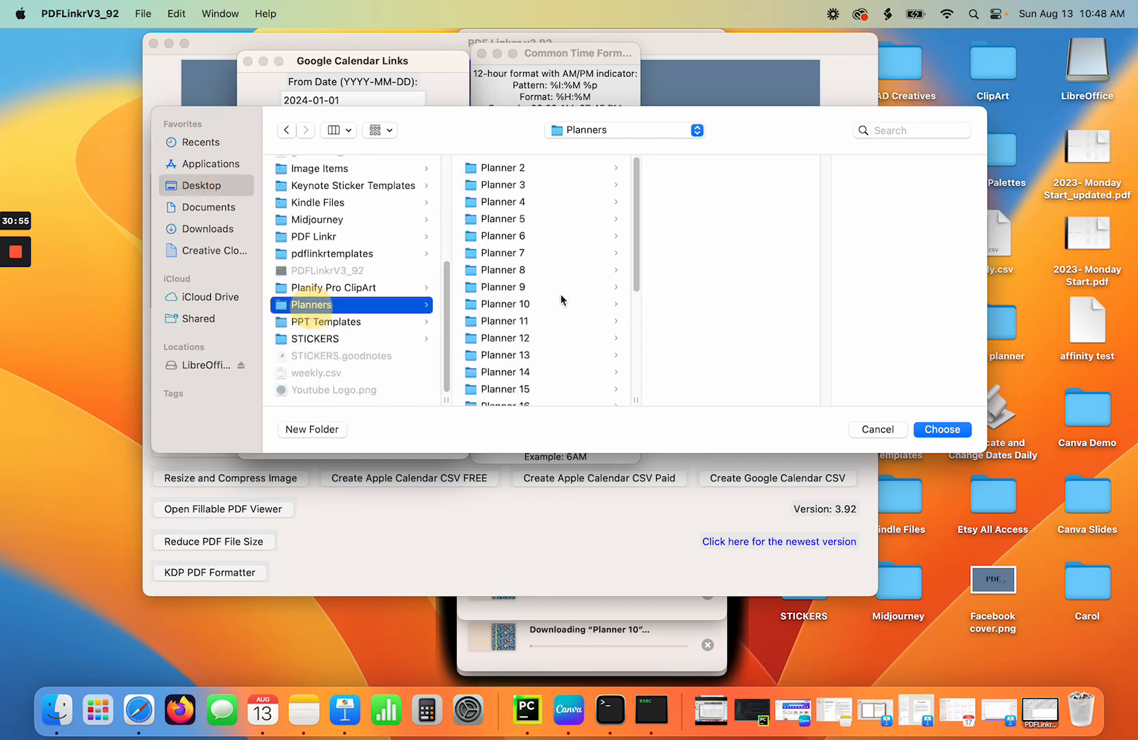
left_click(528, 308)
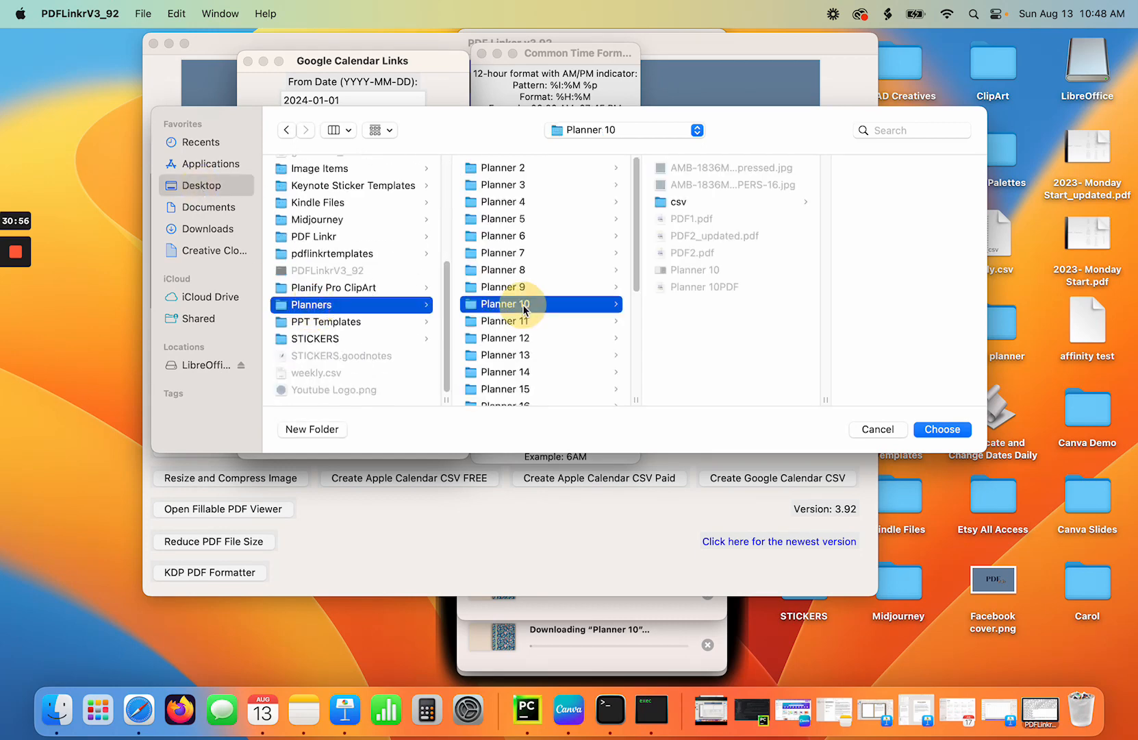
left_click(315, 428)
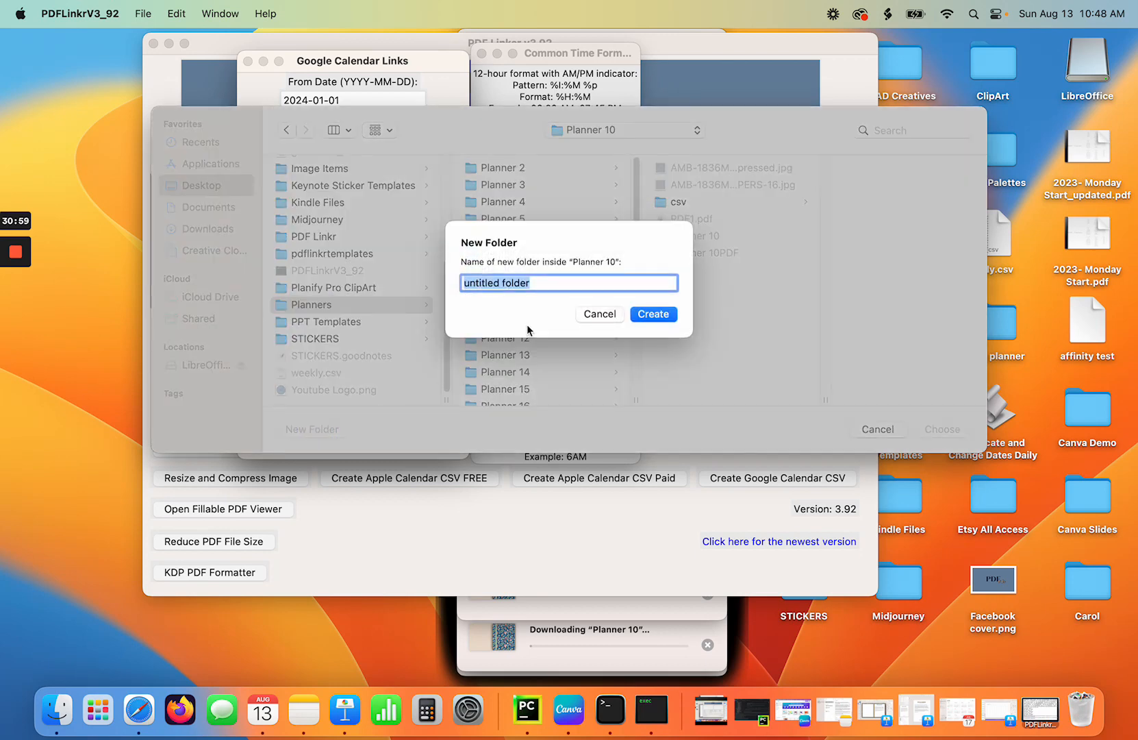
type("Goog")
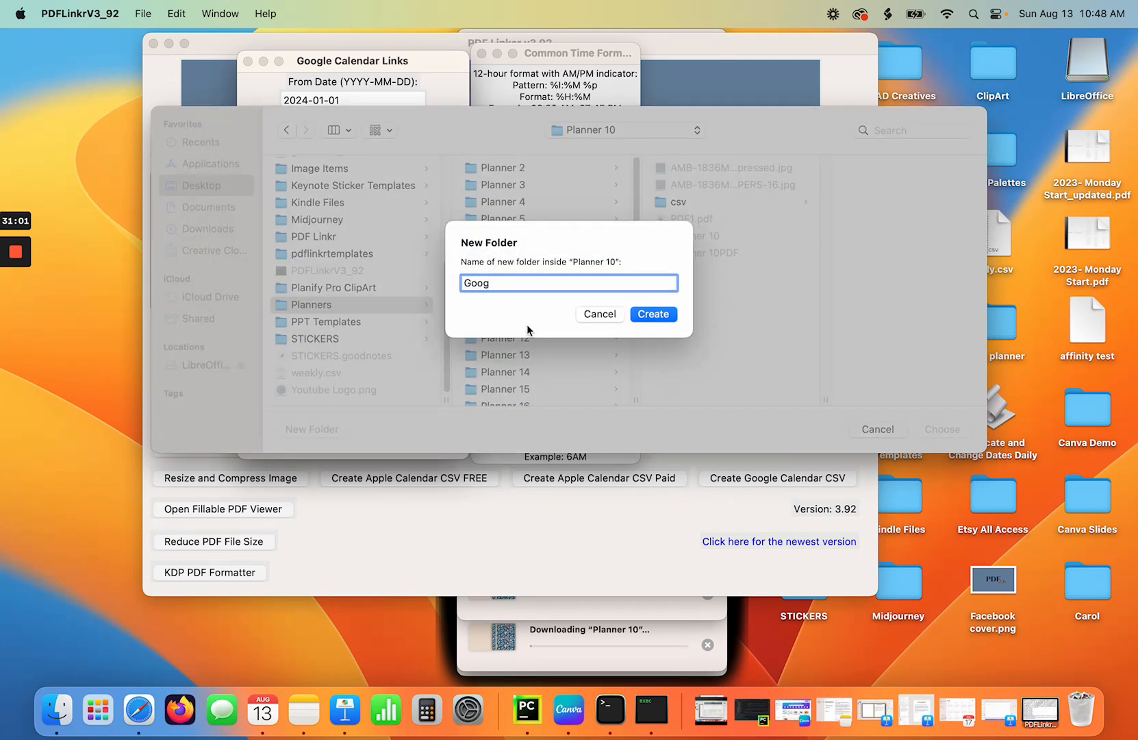
key("Return")
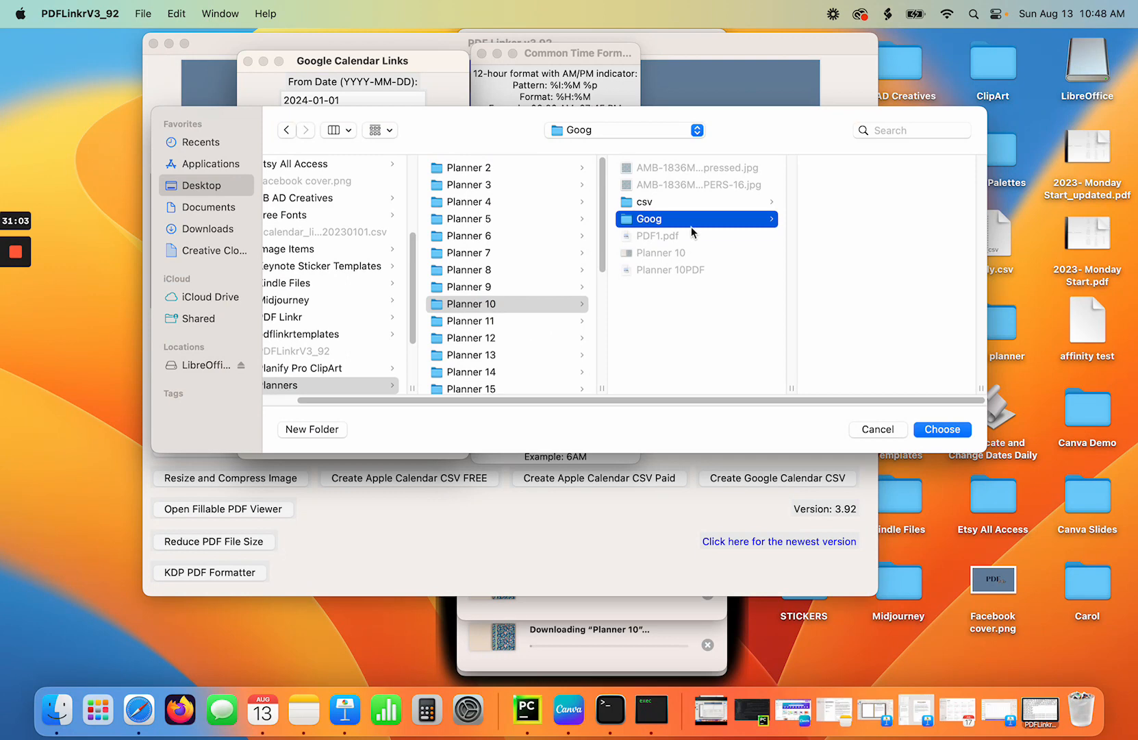
left_click(943, 429)
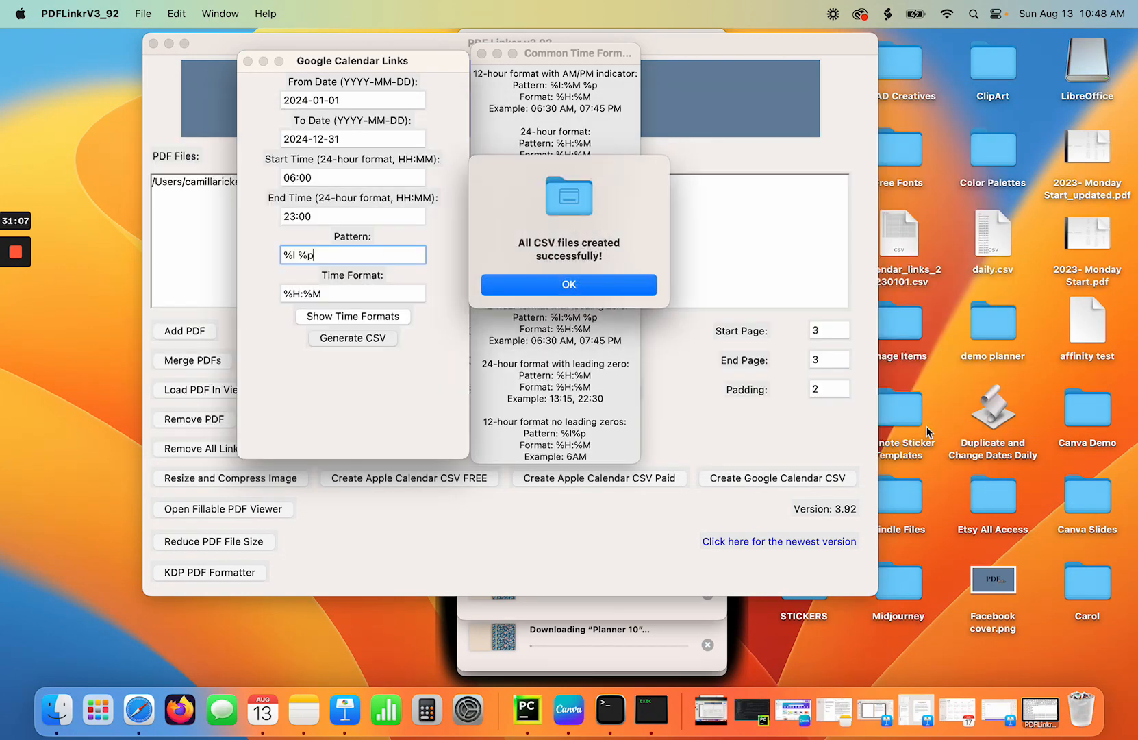
left_click(519, 287)
Switch to Finder and browse to the Planner 10 folder inside Planners.
left_click(57, 708)
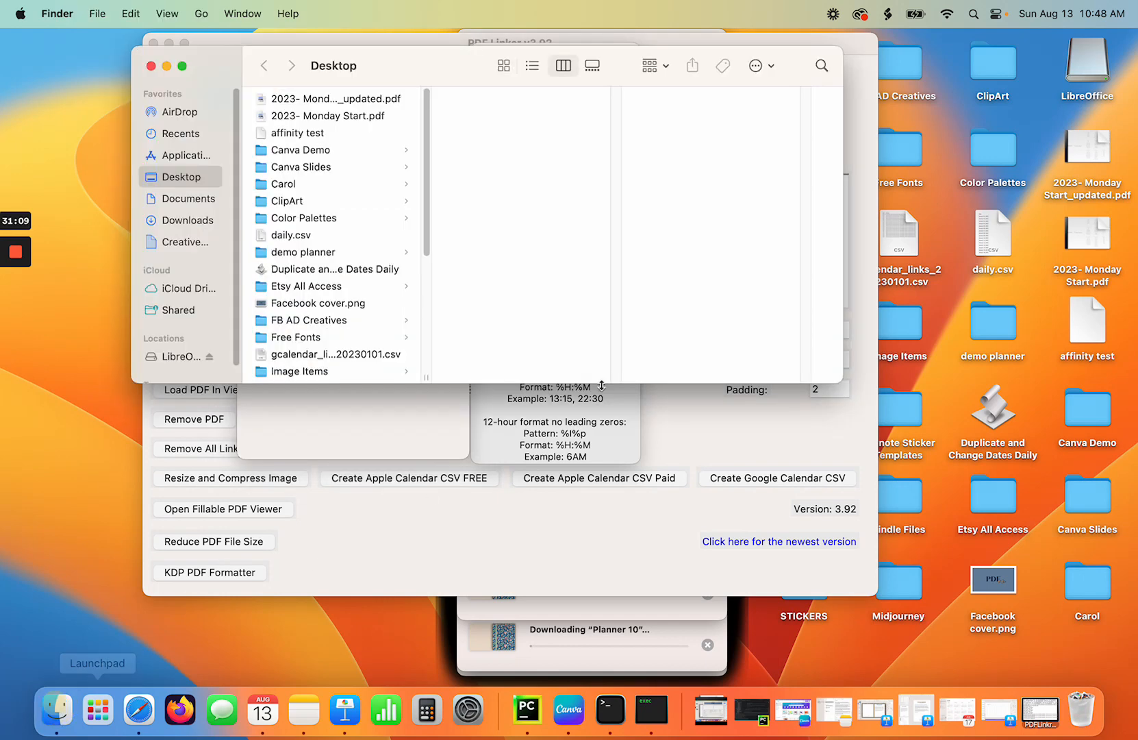
scroll(336, 312, "down", 3)
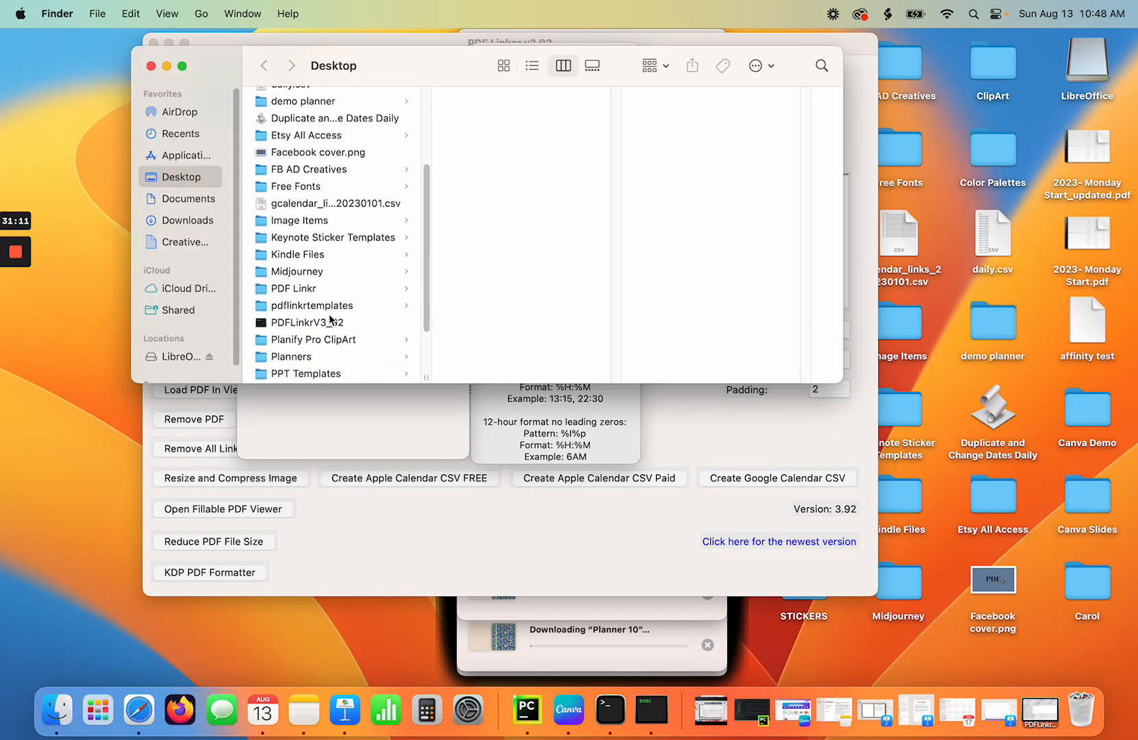
left_click(309, 356)
left_click(501, 236)
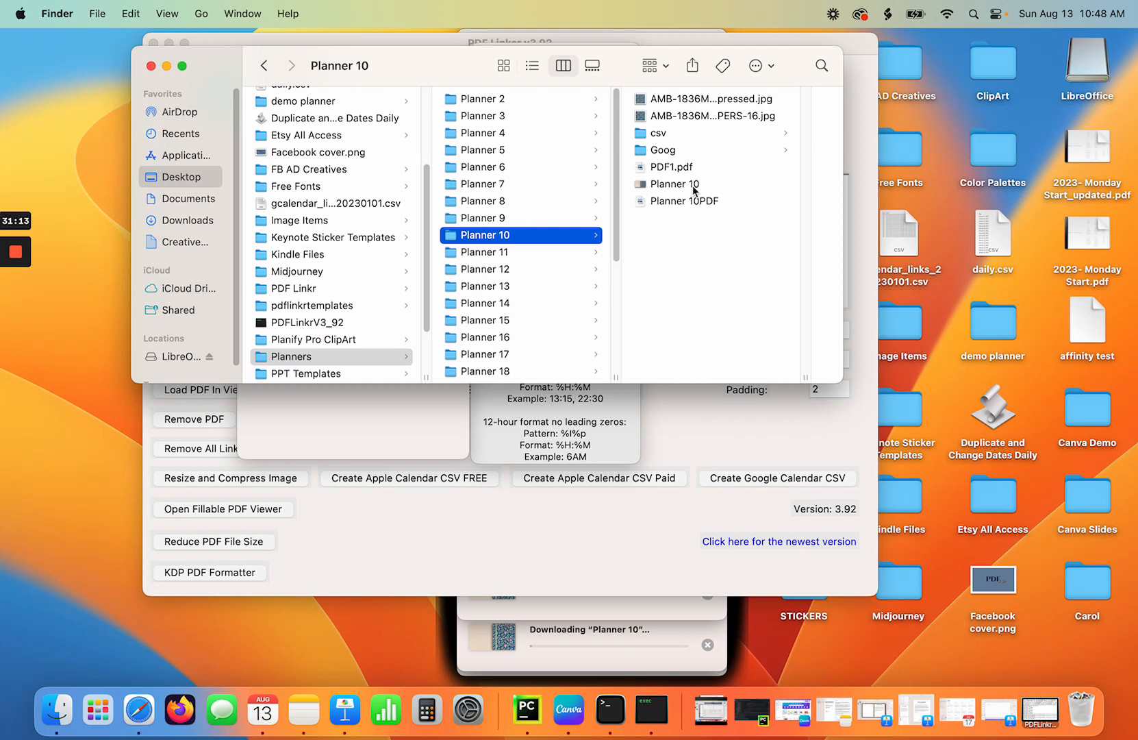
Open gcalendar_links_20240101.csv from the Goog folder in TextEdit, check its hourly patterns and links, and close it.
left_click(676, 150)
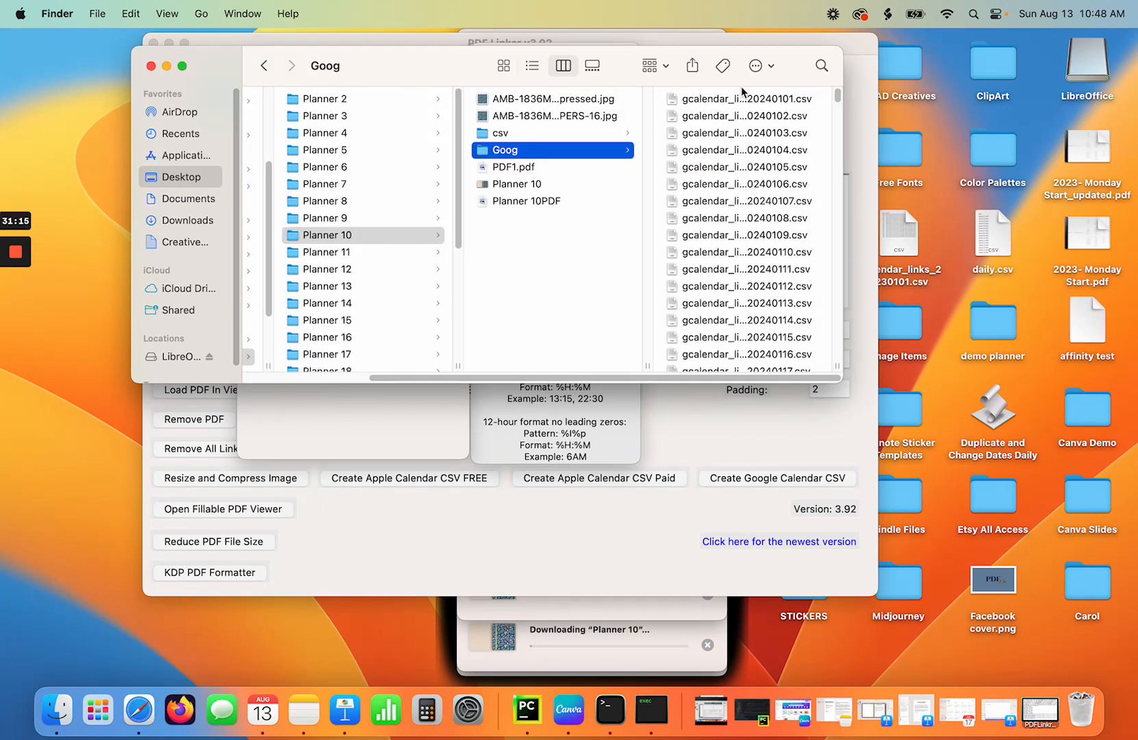
scroll(754, 346, "down", 10)
scroll(753, 345, "up", 10)
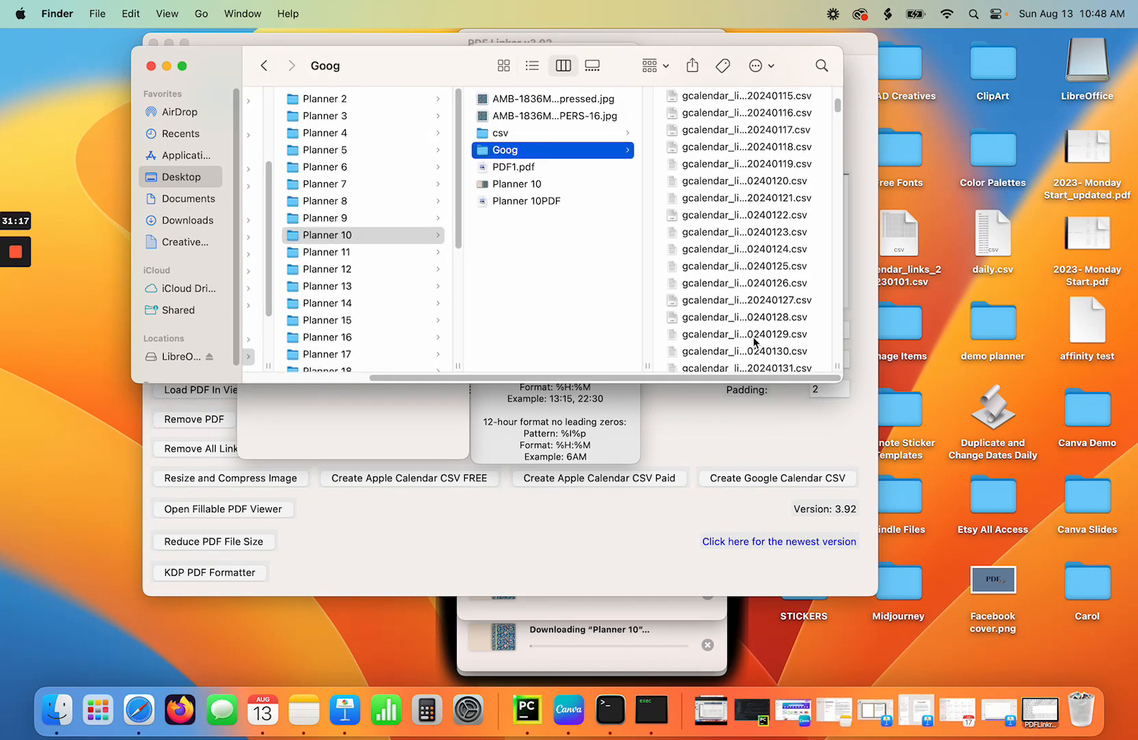
left_click(693, 103)
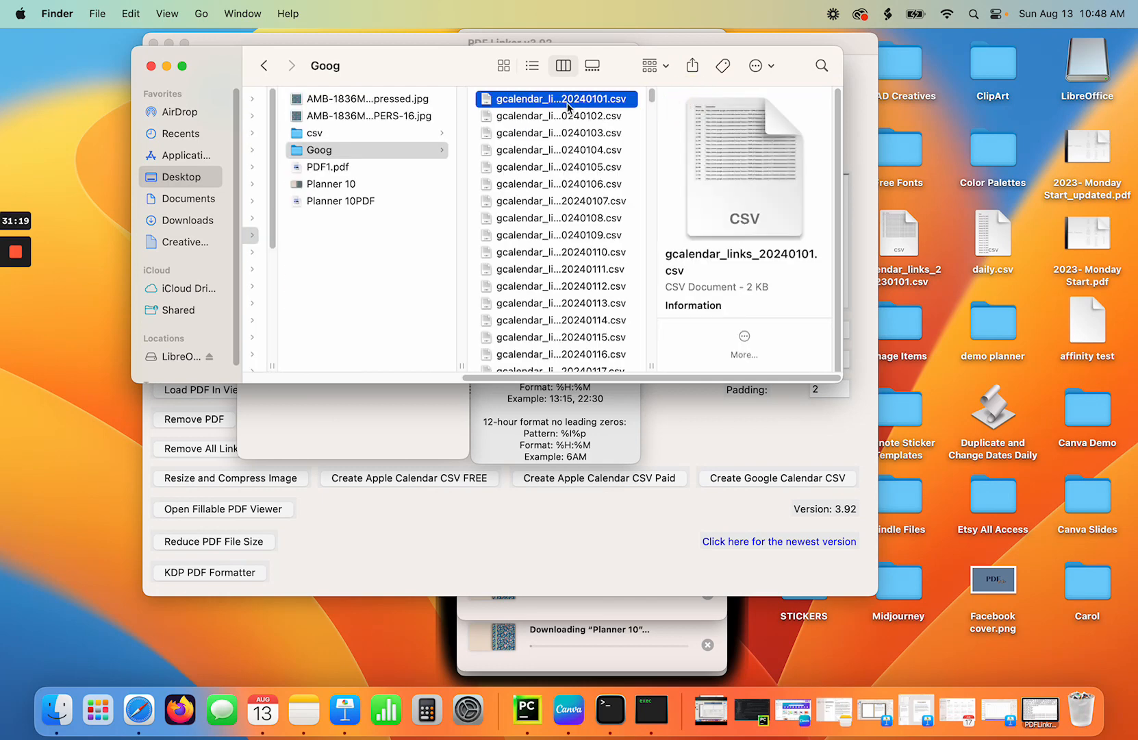
right_click(568, 101)
mouse_move(593, 129)
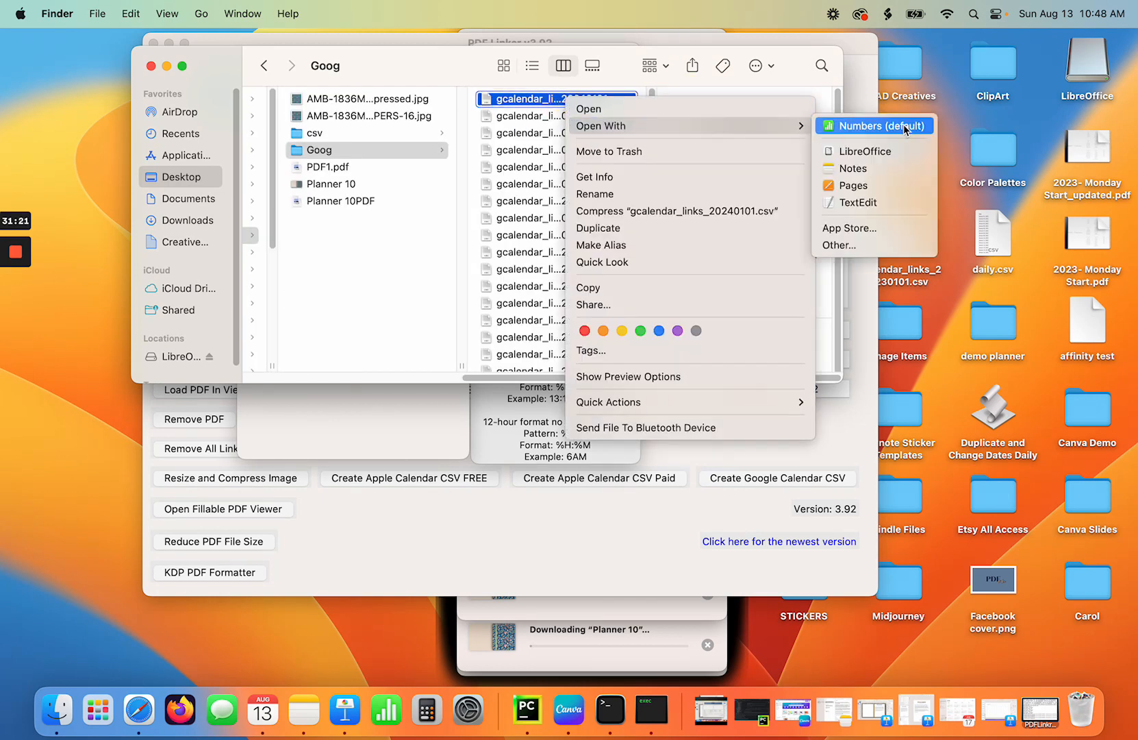
left_click(864, 199)
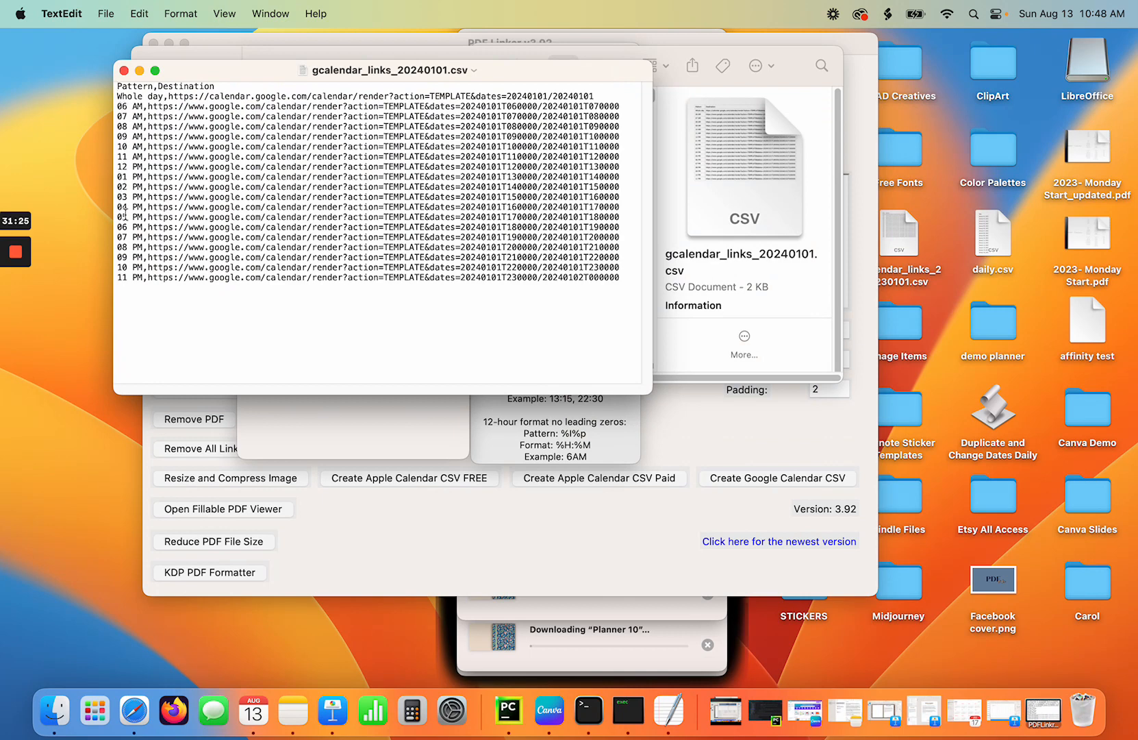
left_click(125, 73)
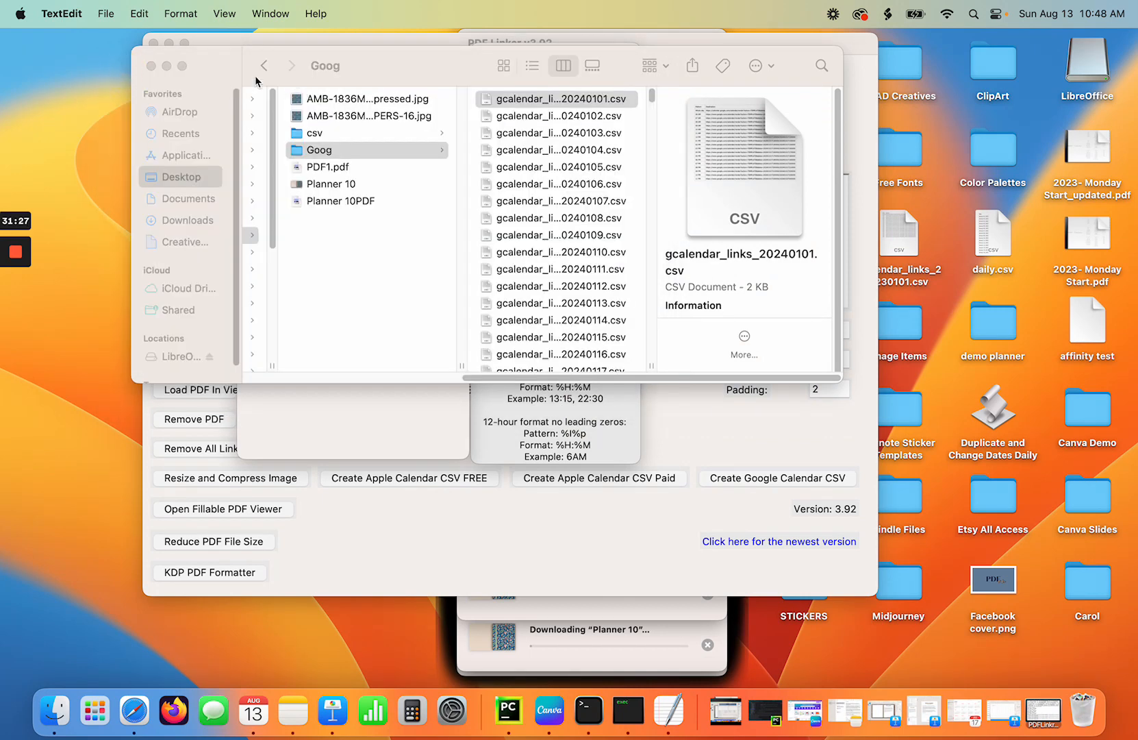
Close the Finder, Google Calendar Links and Common Time Formats windows and open Batch Processing in PDF Linker.
left_click(157, 73)
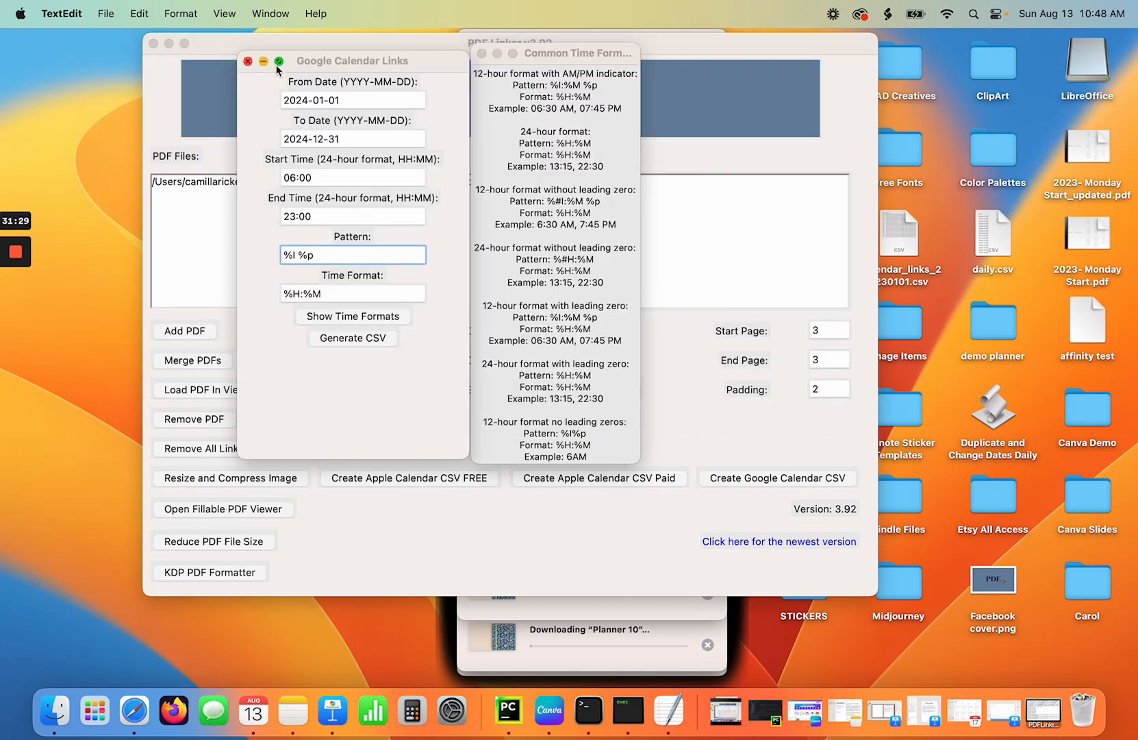
left_click(247, 61)
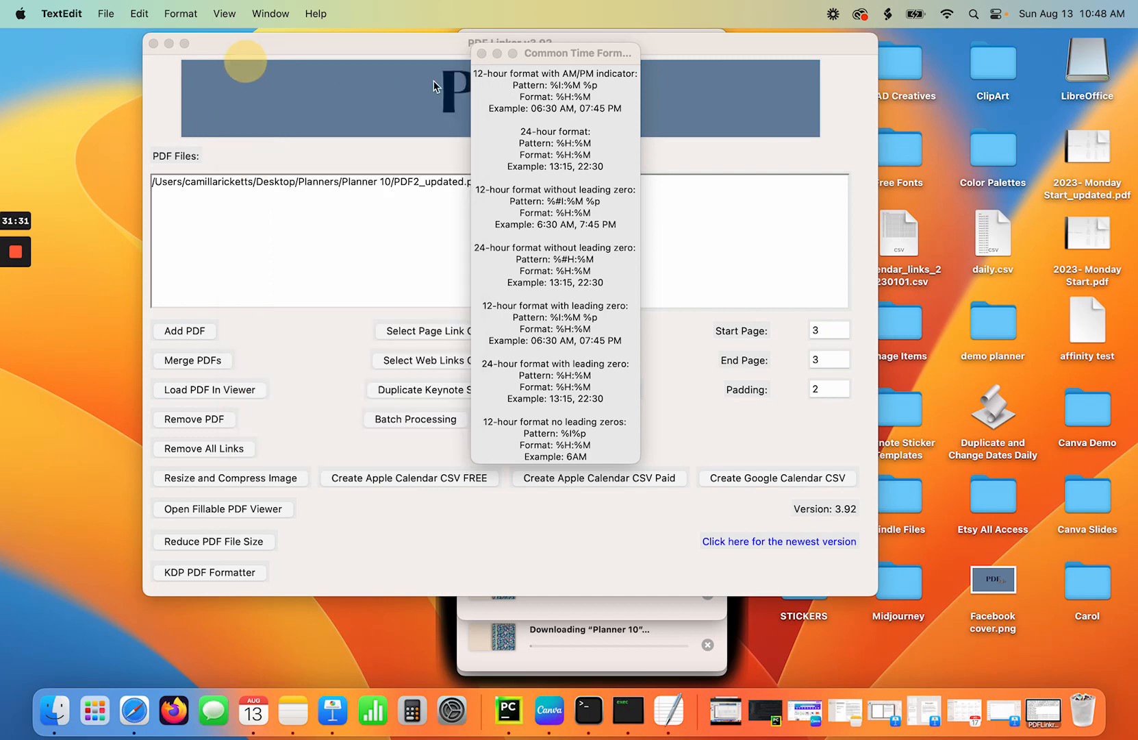
left_click(482, 53)
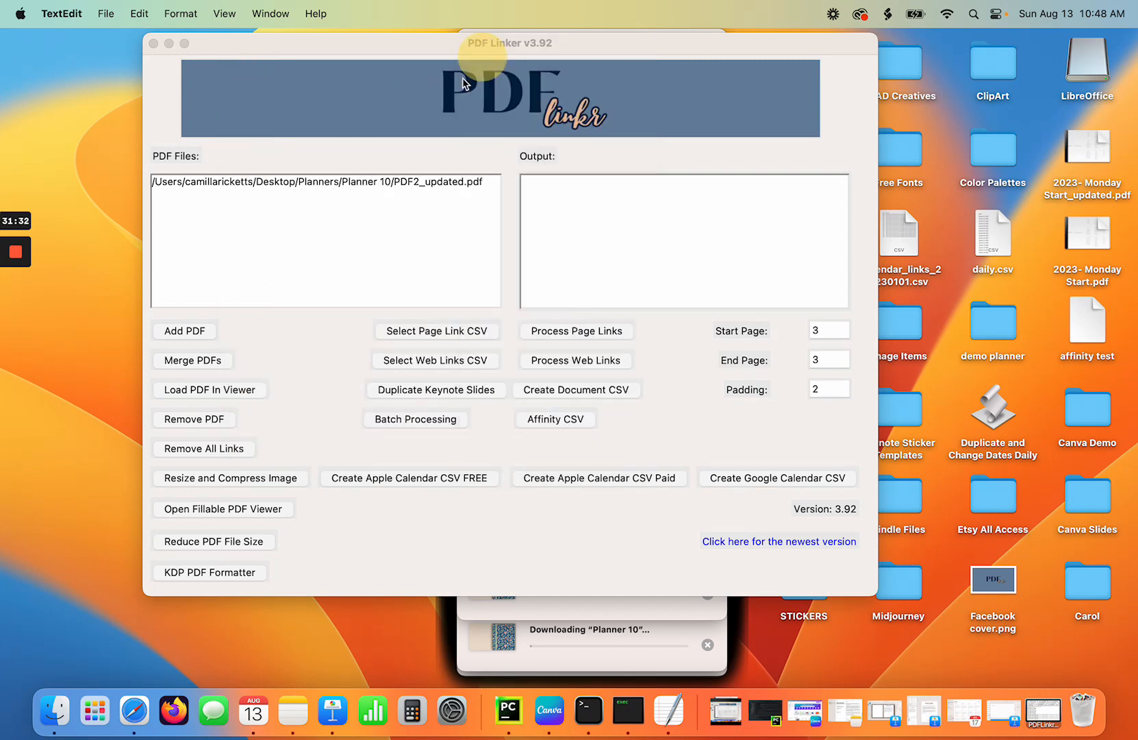
left_click(418, 421)
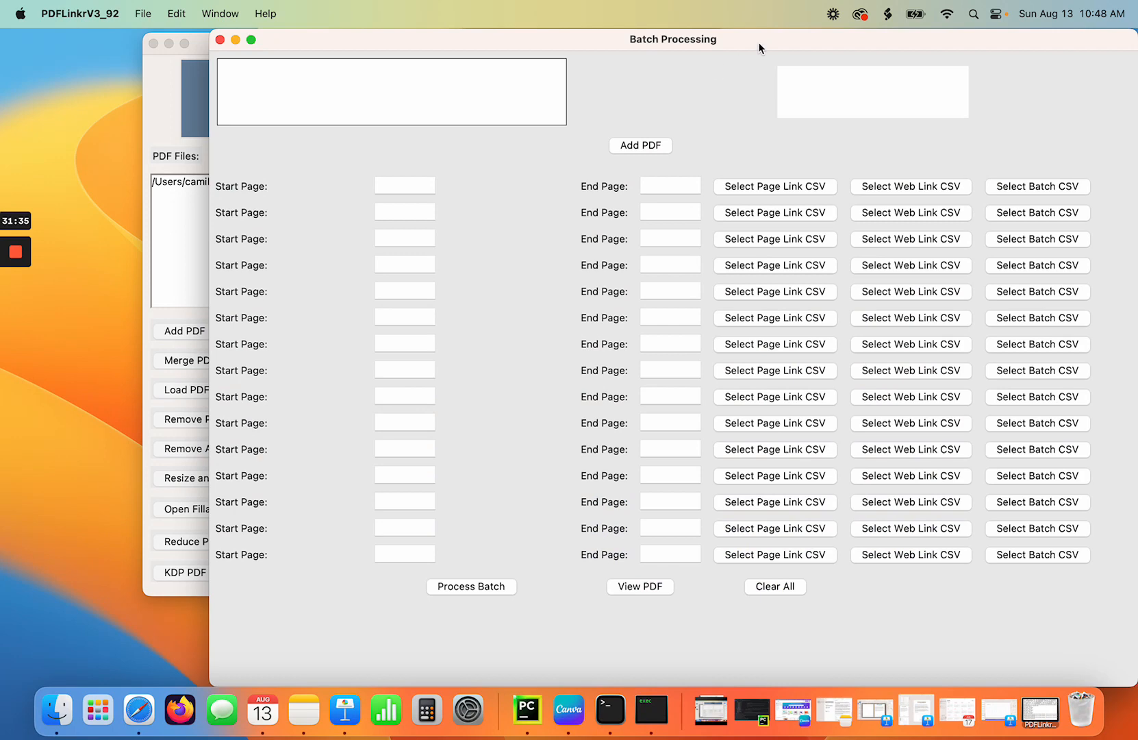
left_click_drag(759, 42, 573, 46)
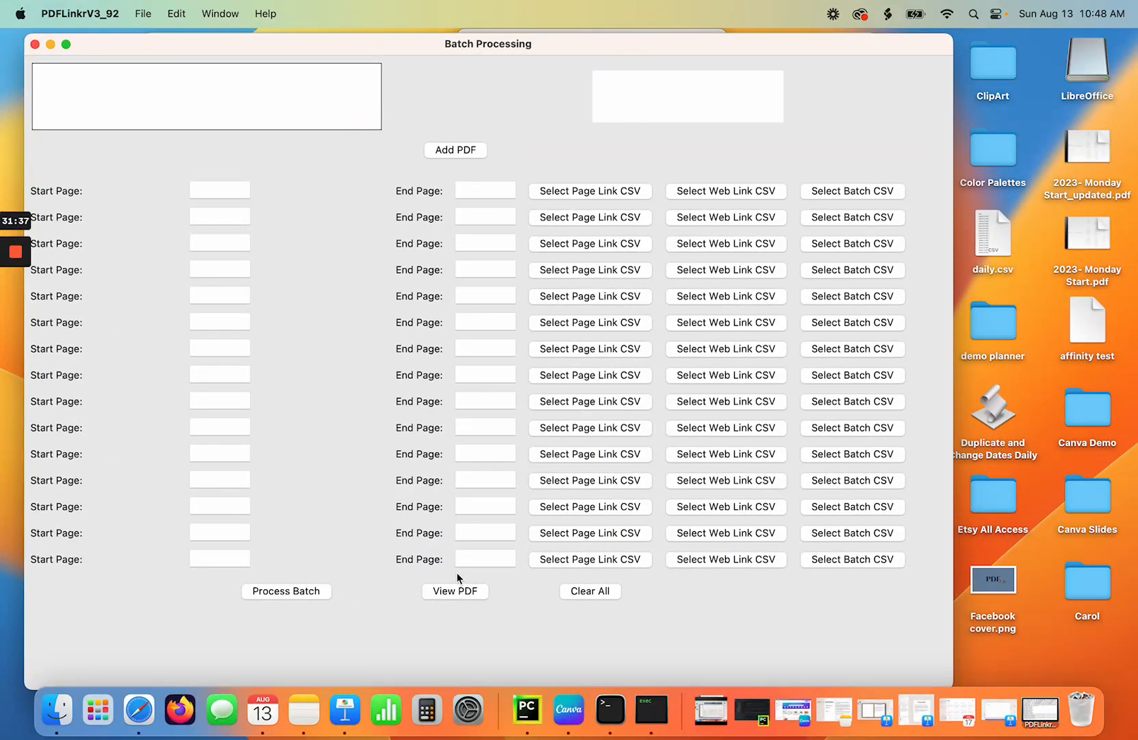
Add PDF1.pdf from Planners > Planner 10 to the batch and select it in the file list.
left_click(472, 148)
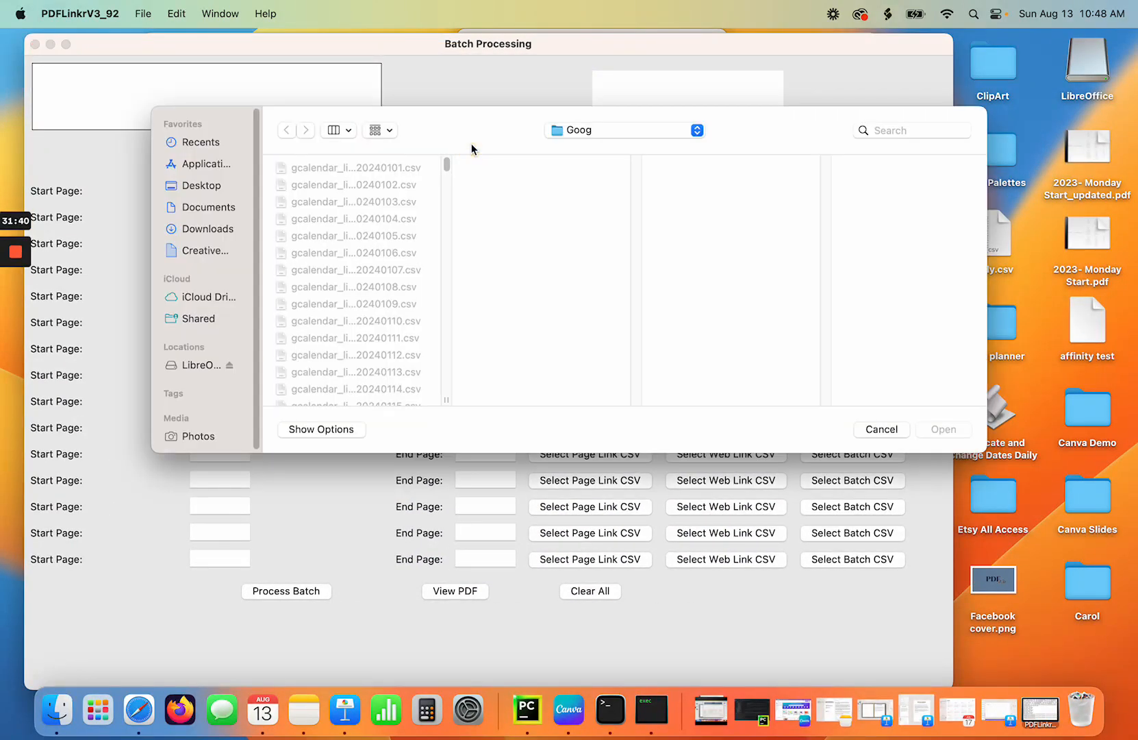
left_click(620, 132)
left_click(614, 166)
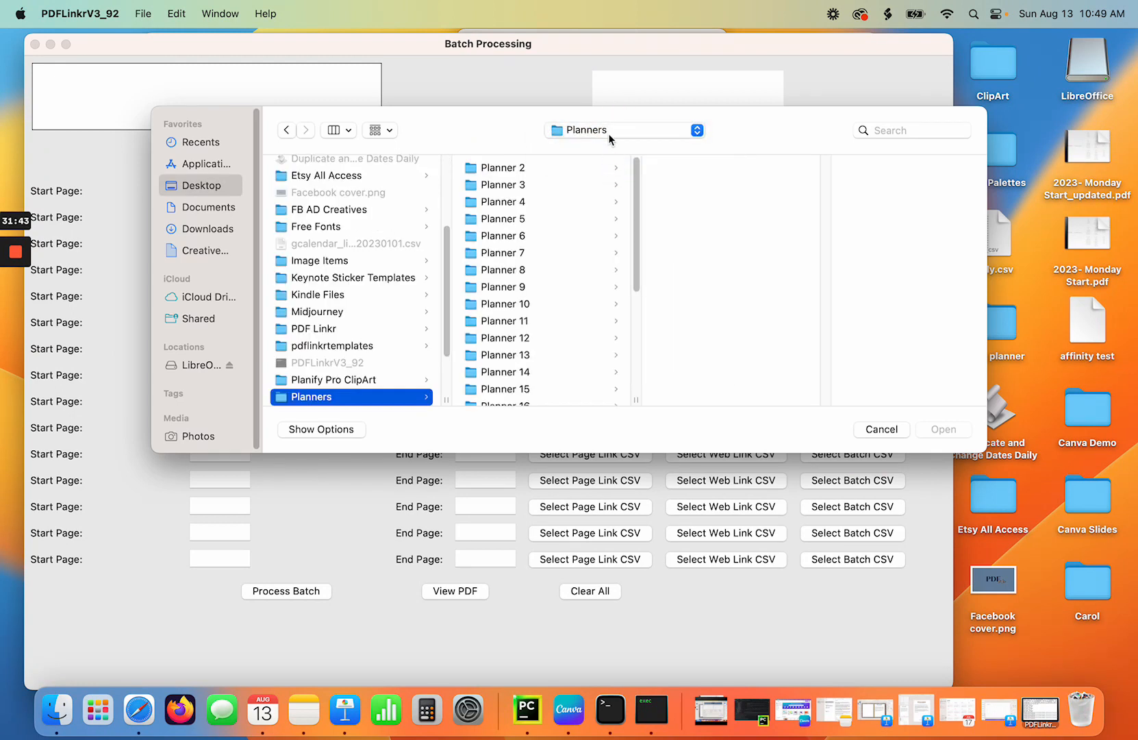
left_click(501, 305)
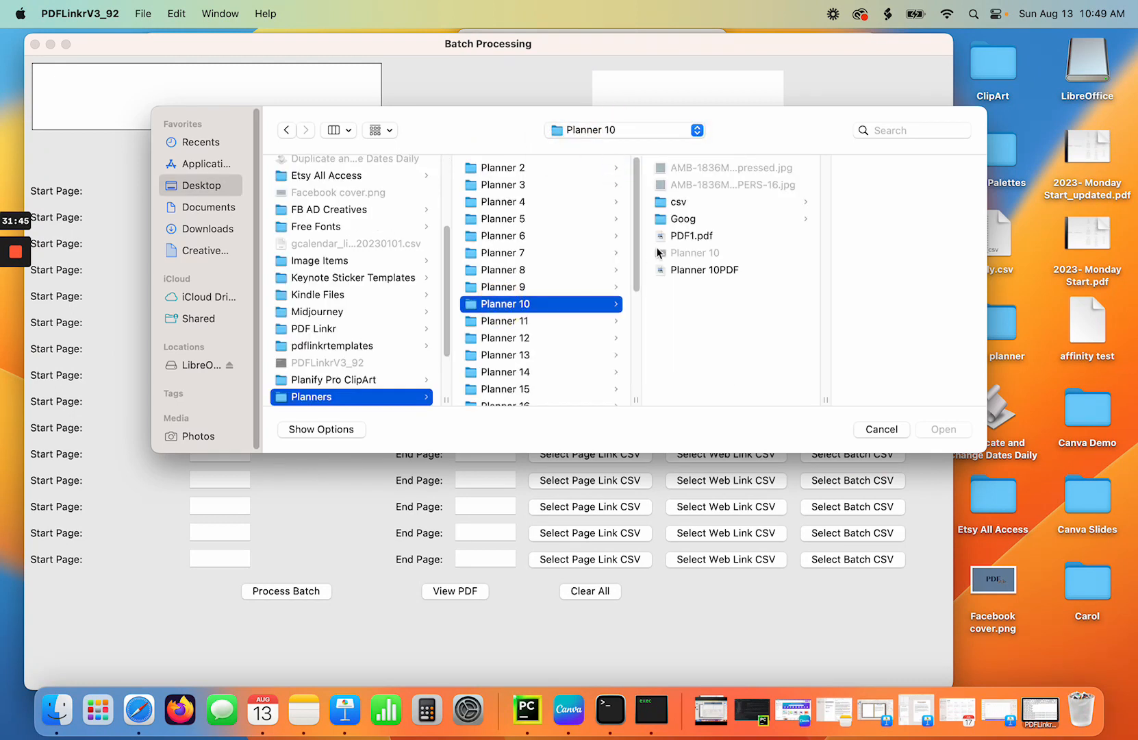
left_click(693, 236)
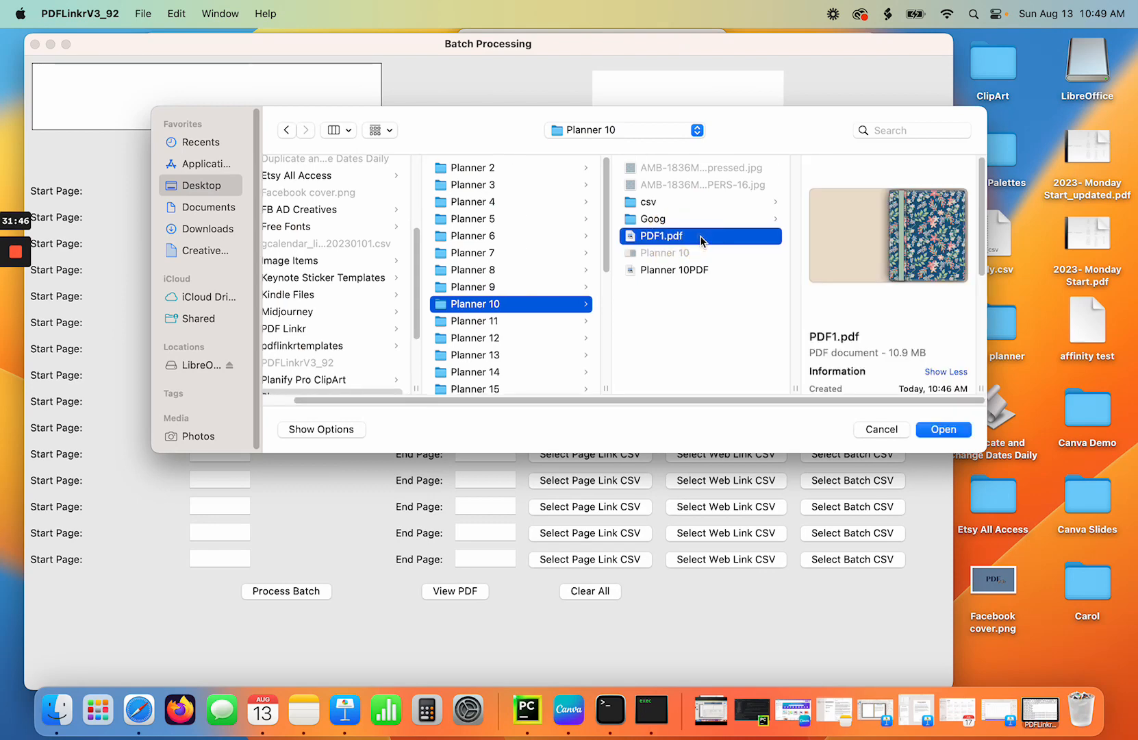
left_click(950, 428)
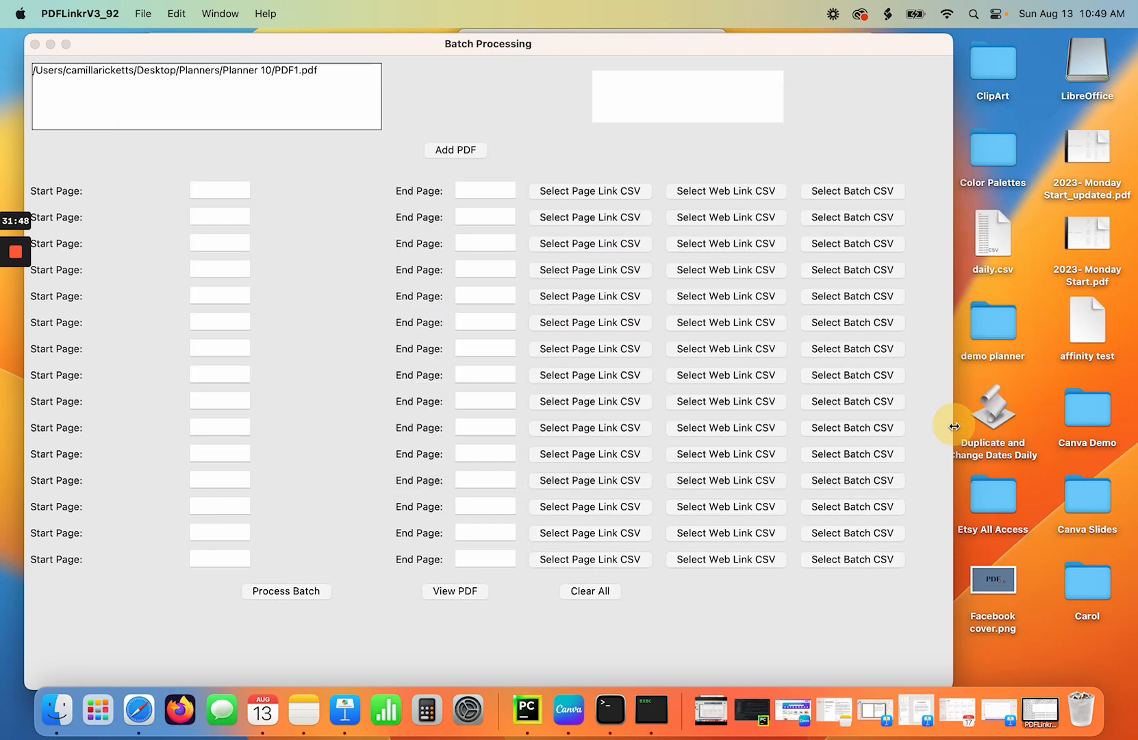
left_click(254, 71)
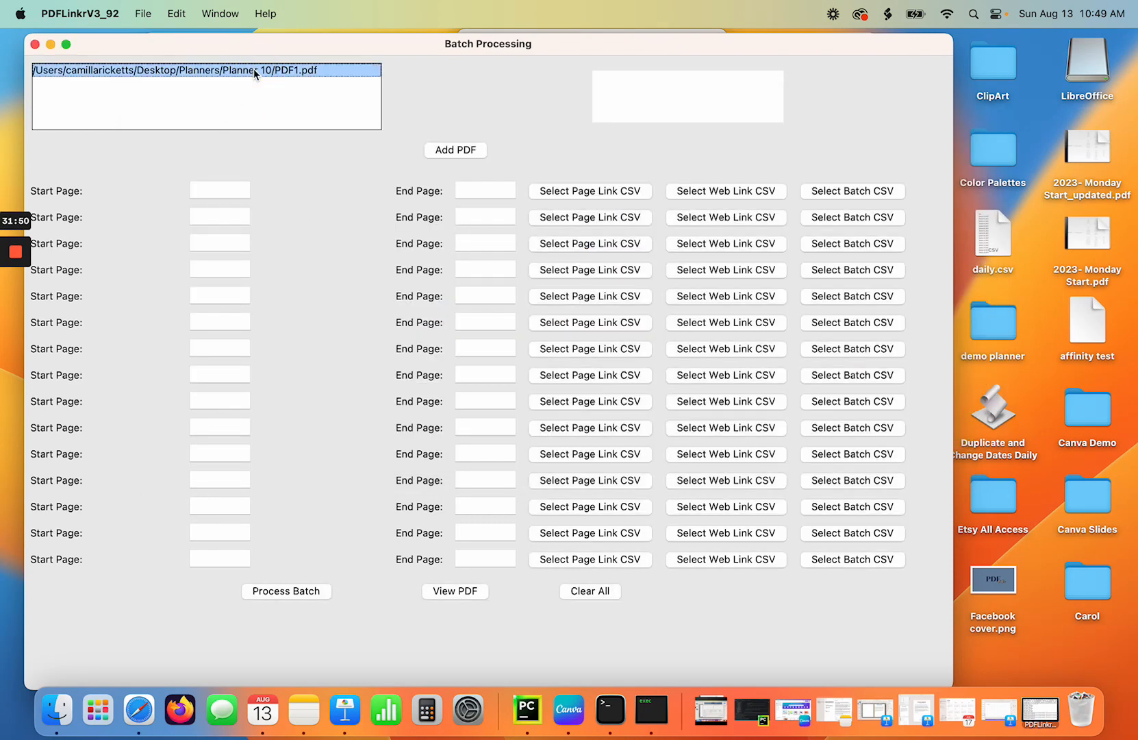
Look up the daily page range in Notes and set the first batch row's start page to 16 and end page to 381.
left_click(304, 709)
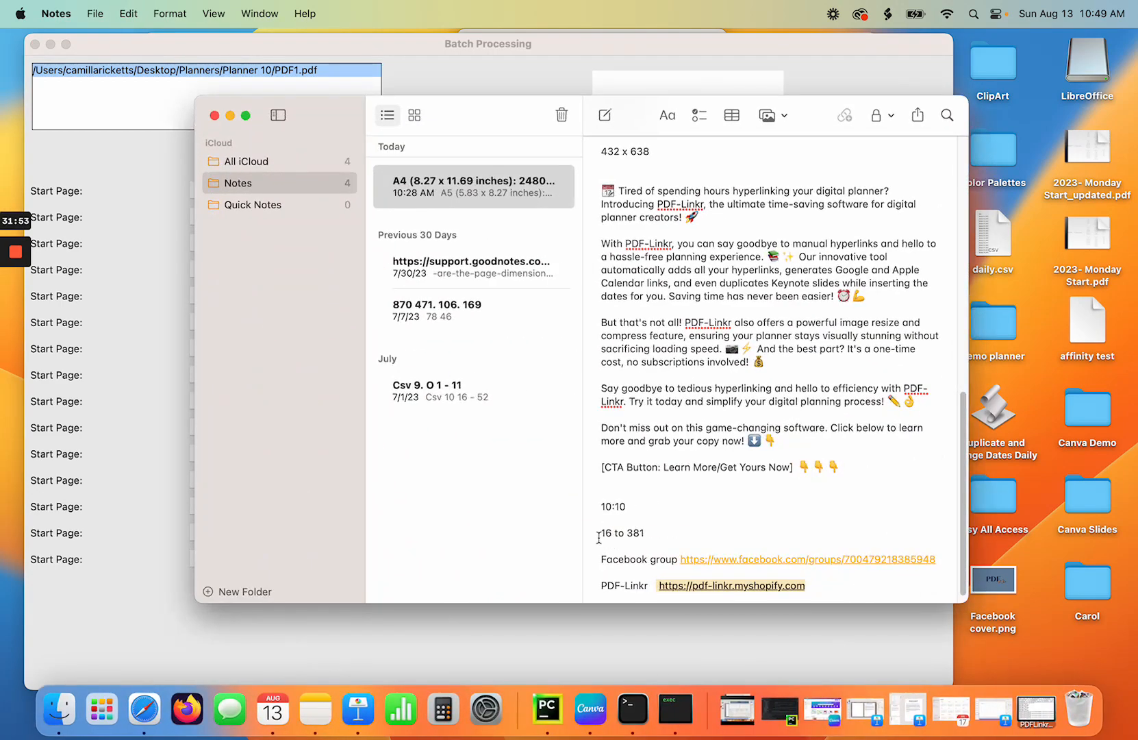
left_click(230, 115)
left_click(196, 191)
type("16")
left_click(474, 191)
type("381")
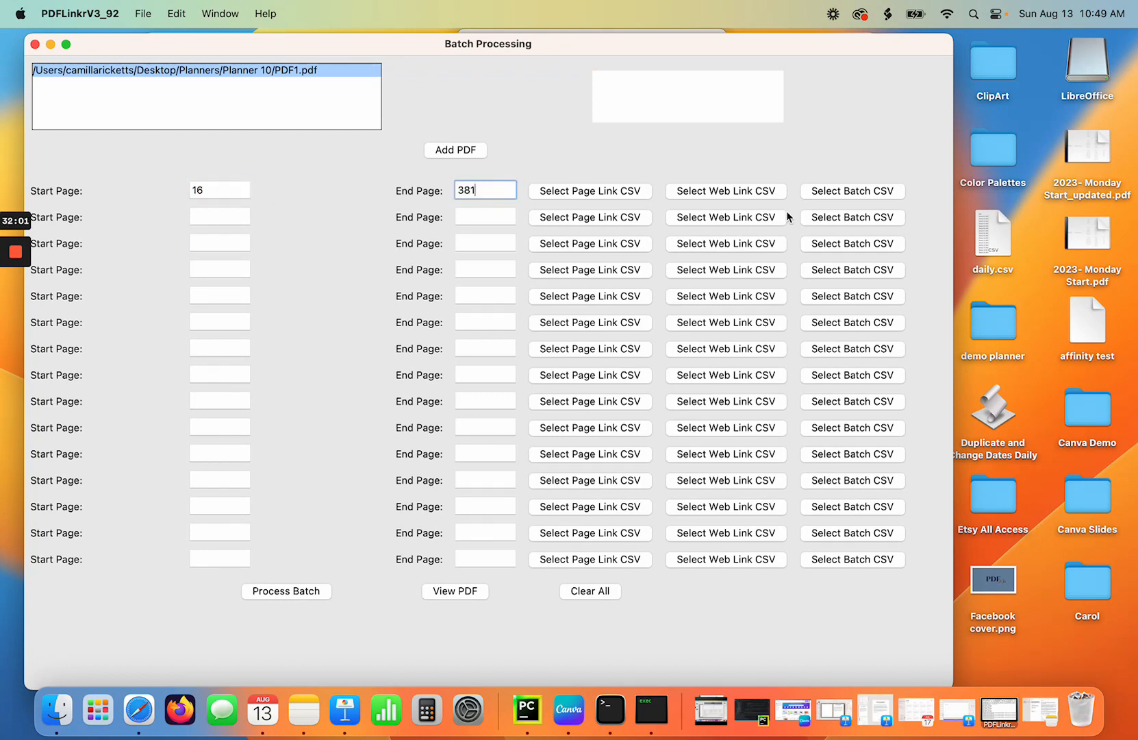
Load all CSVs in the Goog folder, from gcalendar_links_20240101.csv through gcalendar_links_20241231.csv, as the first row's batch CSVs.
left_click(873, 191)
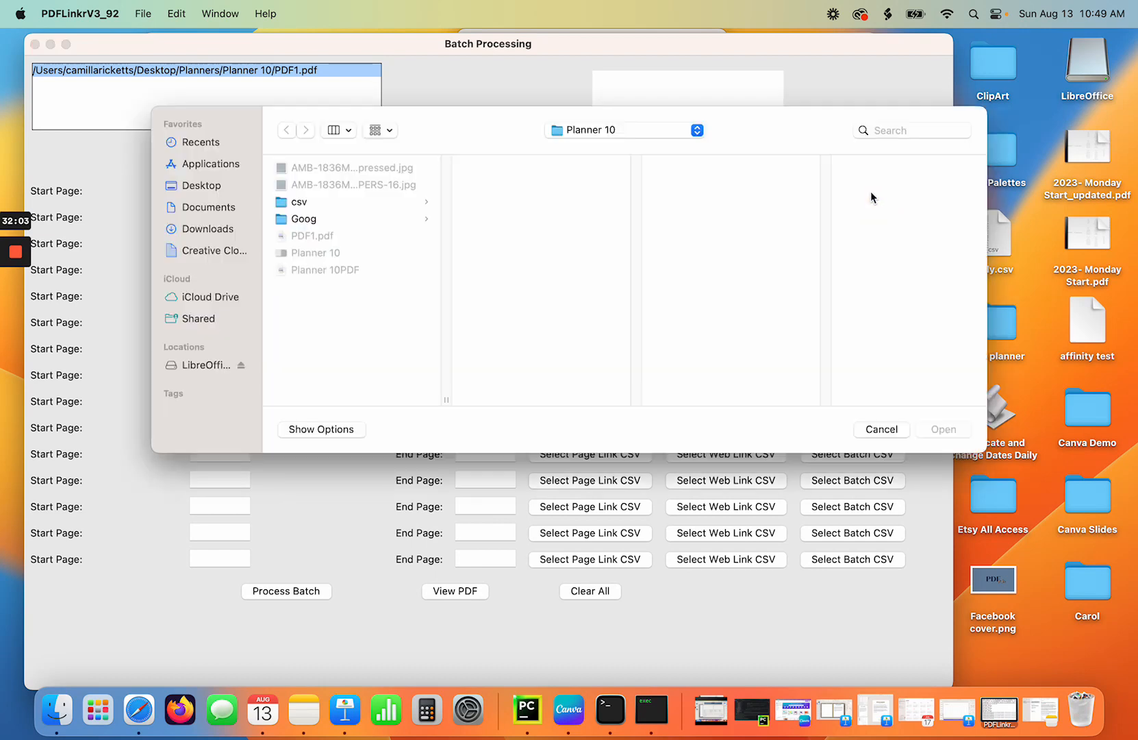
left_click(629, 131)
left_click(305, 220)
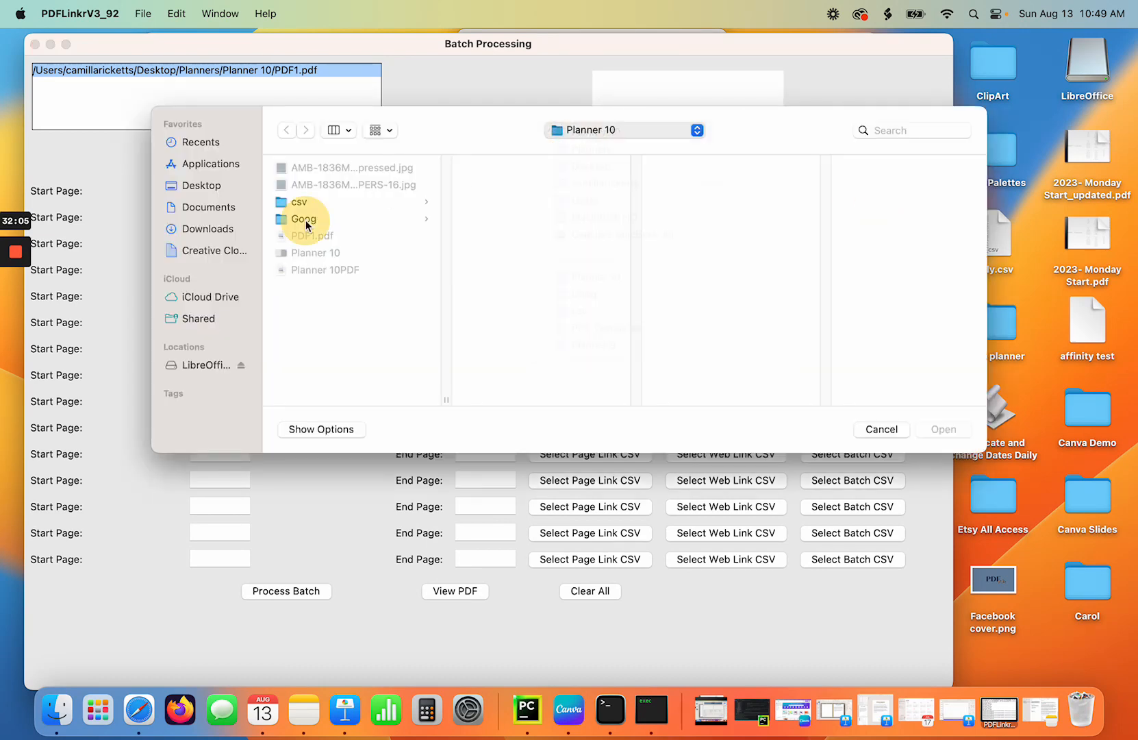
left_click(304, 220)
left_click(533, 167)
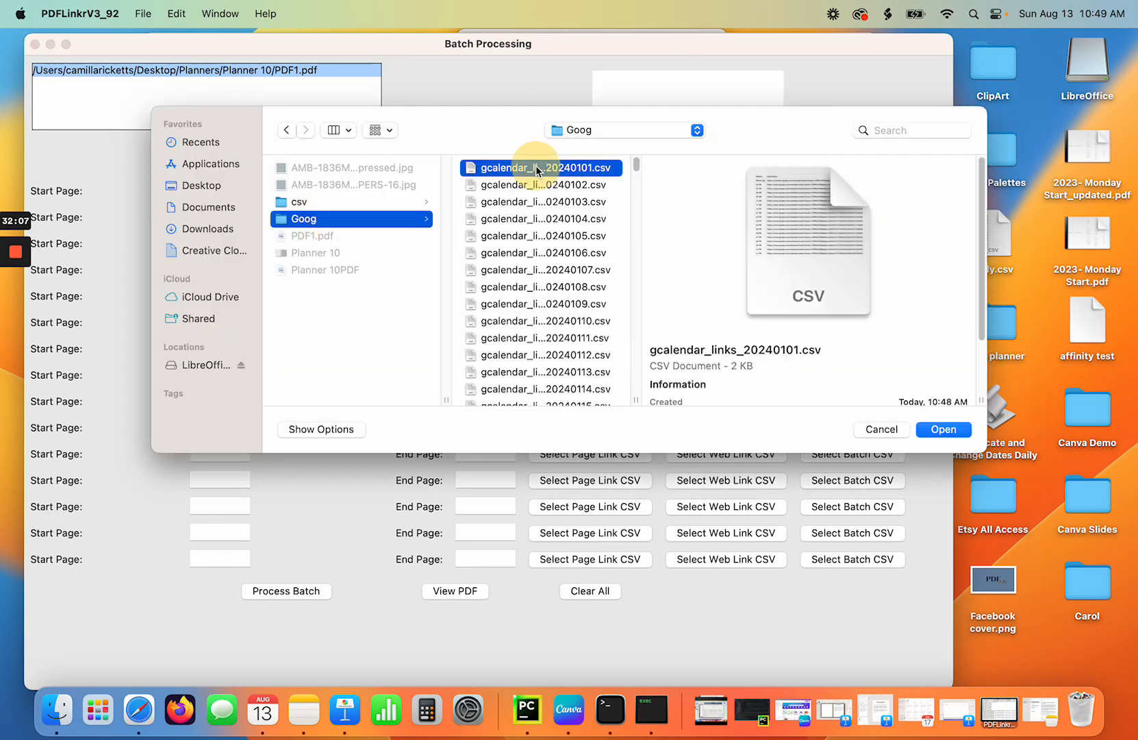
scroll(541, 240, "down", 10)
left_click_drag(635, 189, 556, 412)
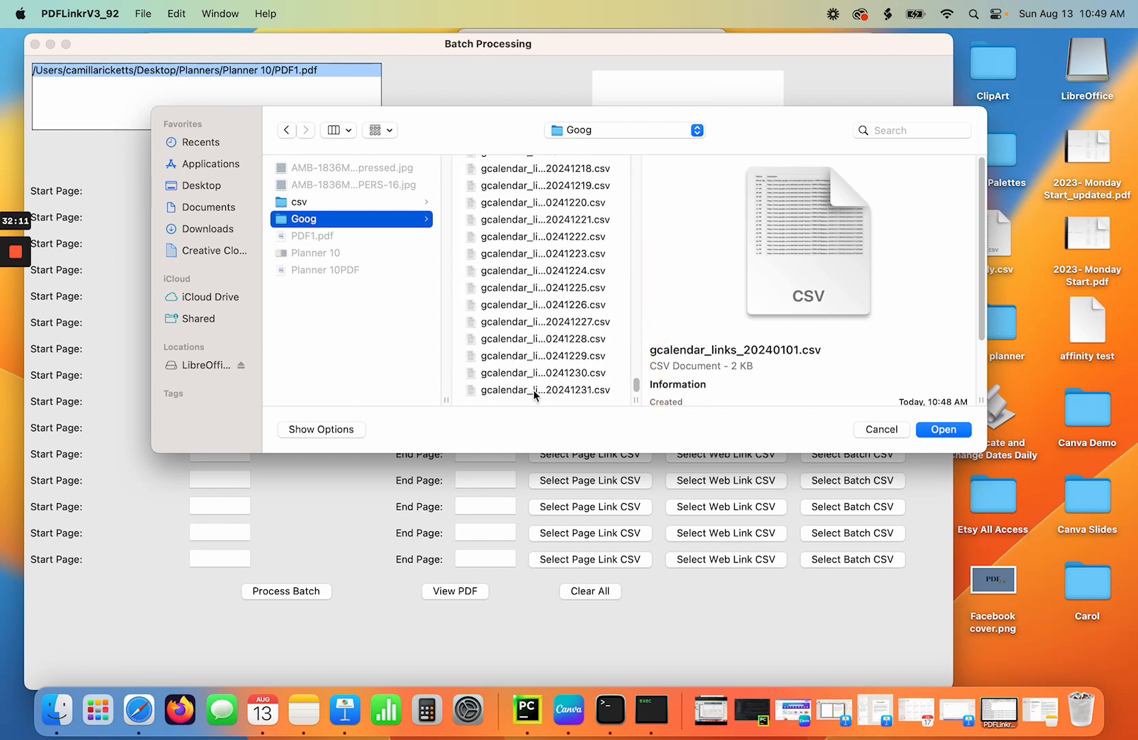
left_click(534, 389, "shift")
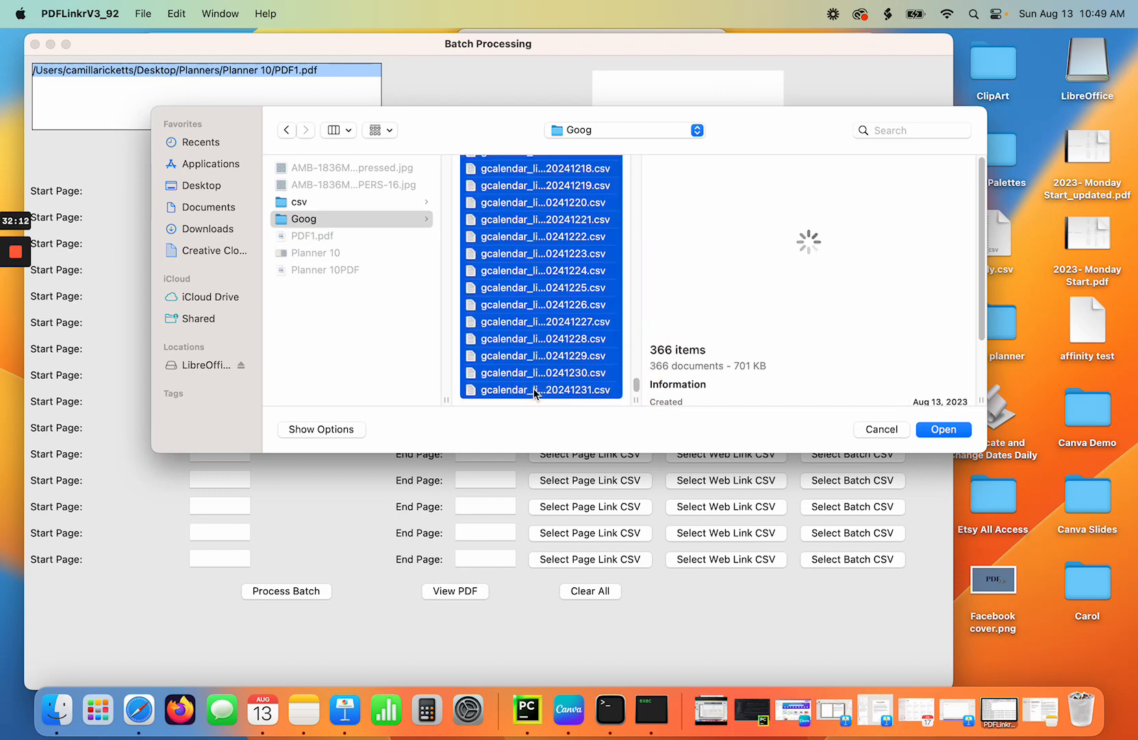
left_click(927, 428)
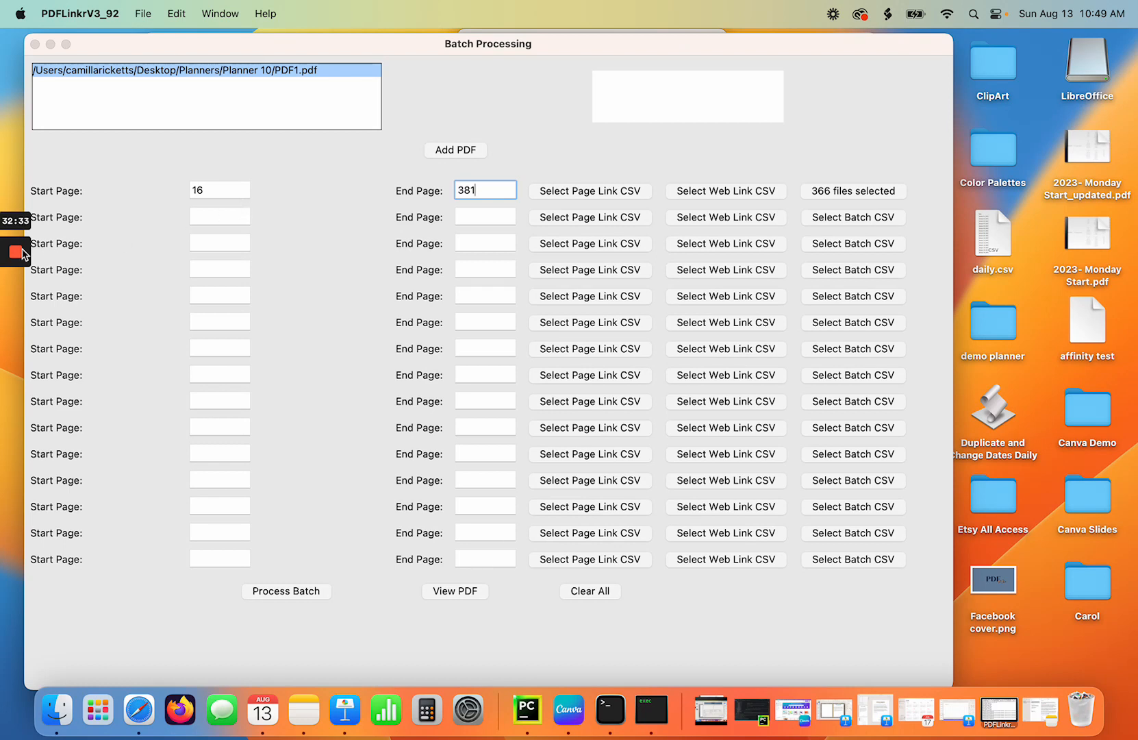
left_click(17, 317)
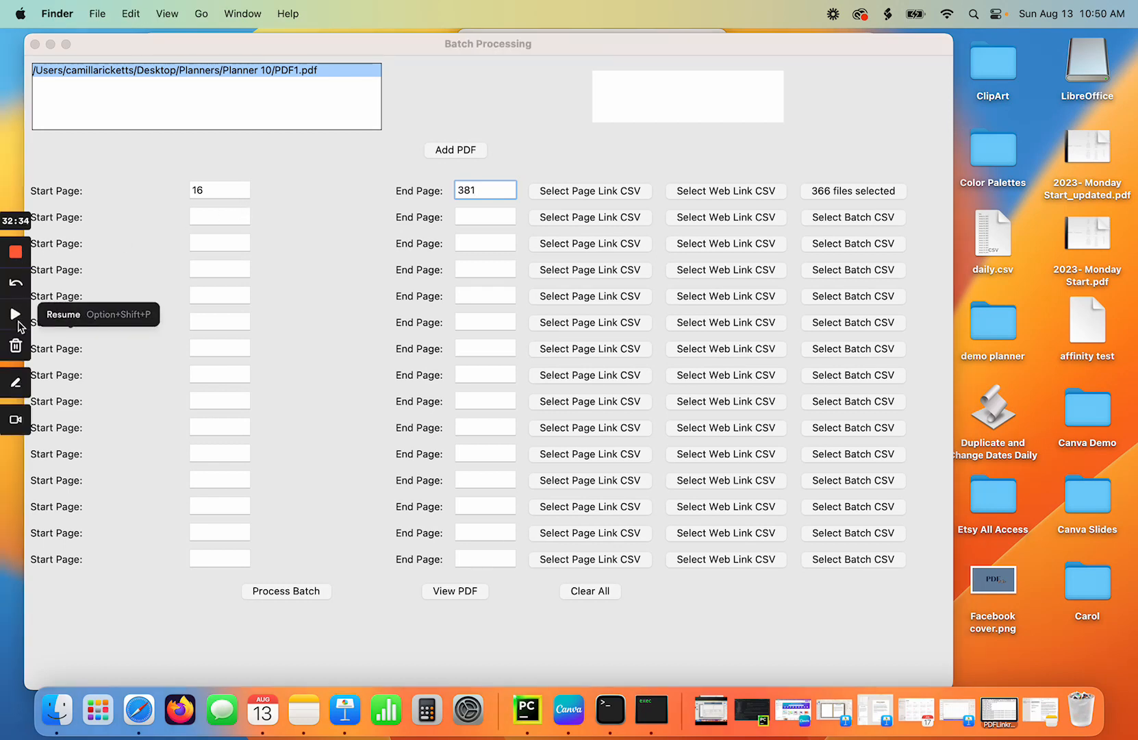
left_click(19, 321)
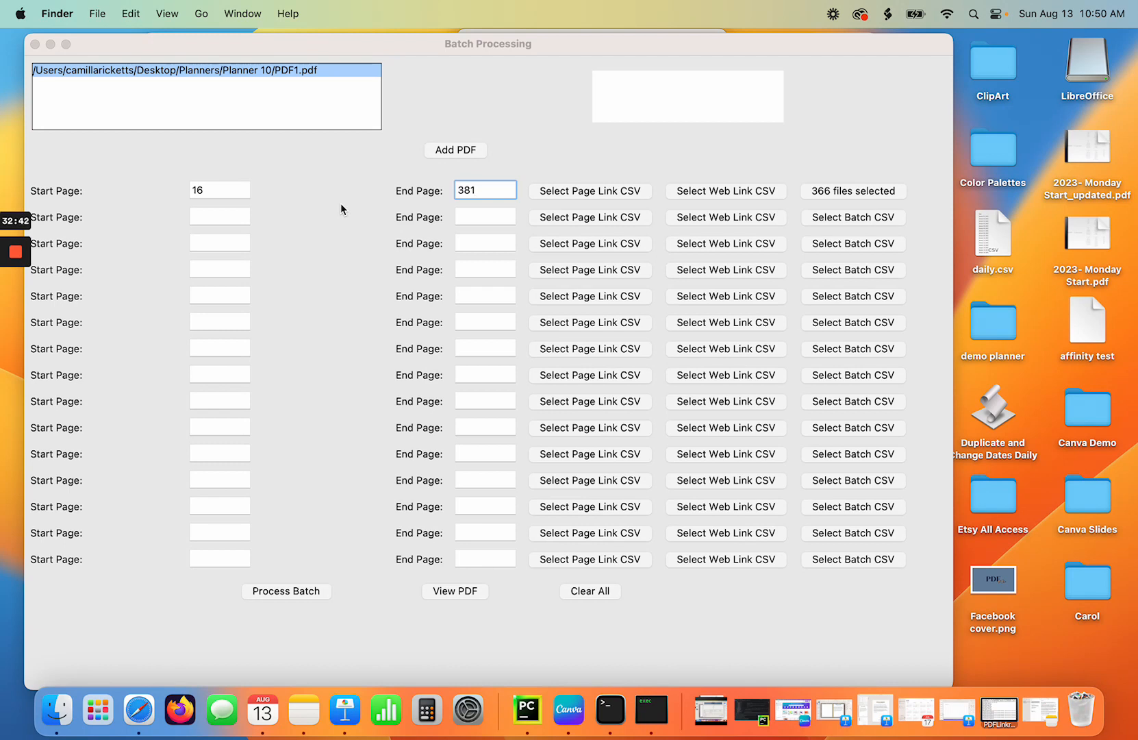
Open PDF1.pdf in the PDF Viewer, then move and widen the viewer window to reach its page controls.
left_click(461, 593)
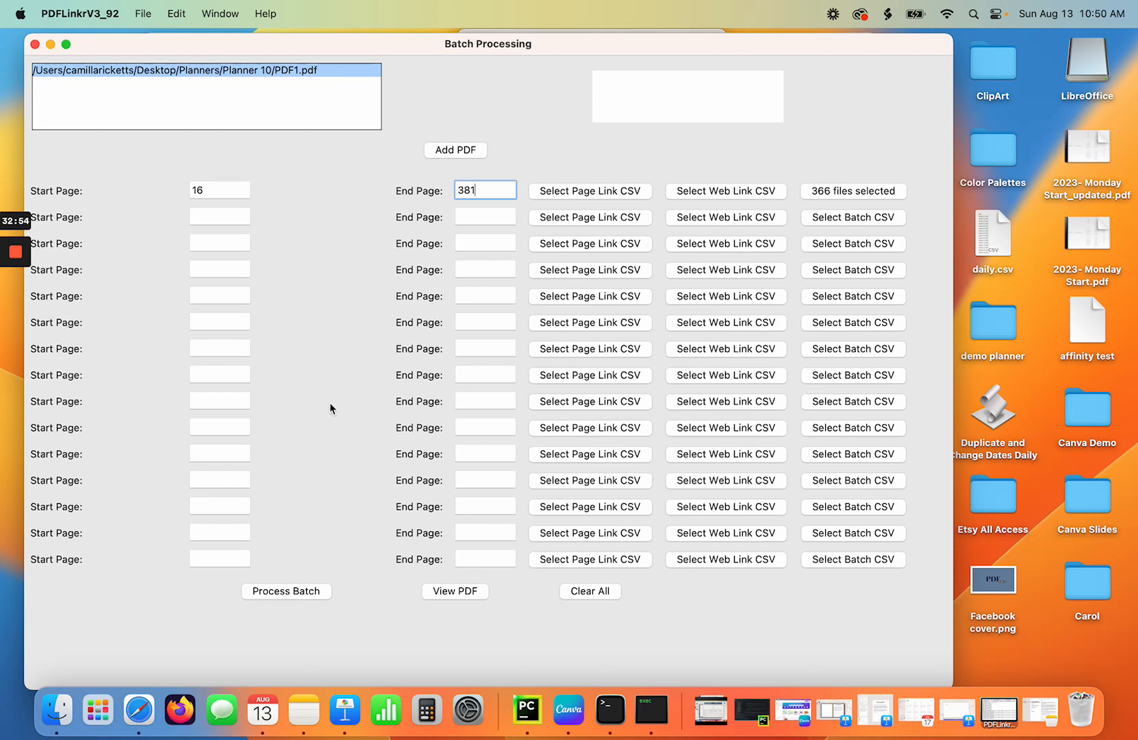
left_click_drag(381, 44, 437, 48)
left_click(530, 594)
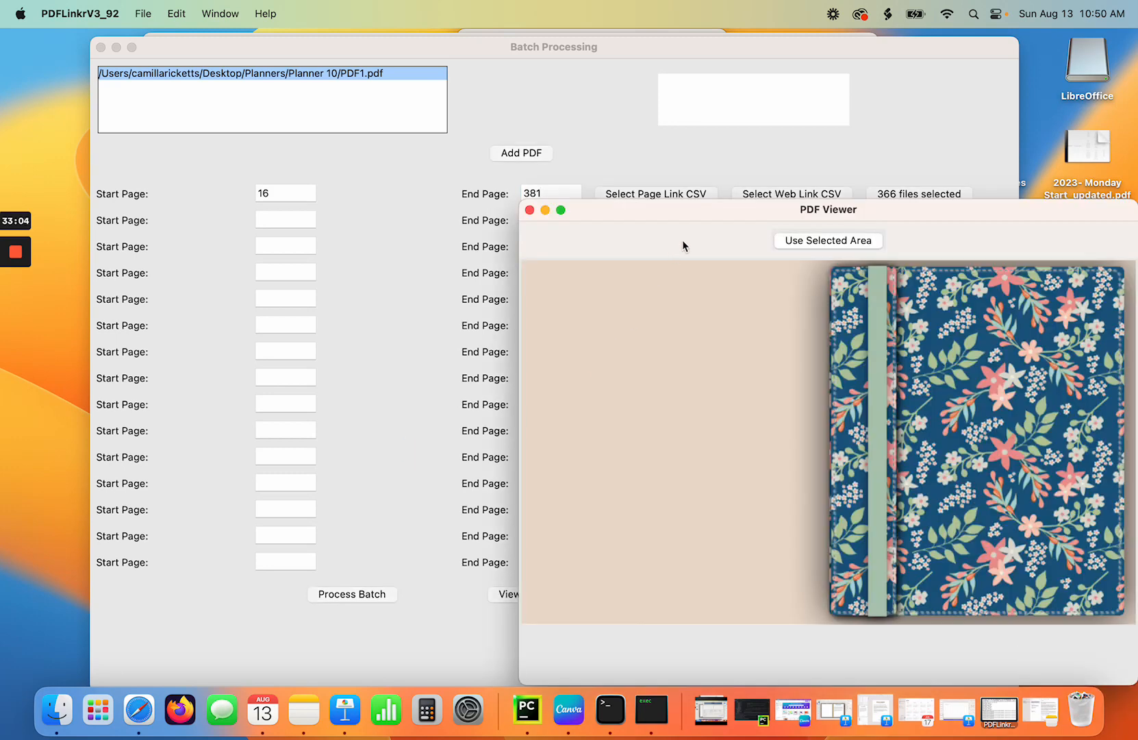
left_click_drag(685, 209, 218, 112)
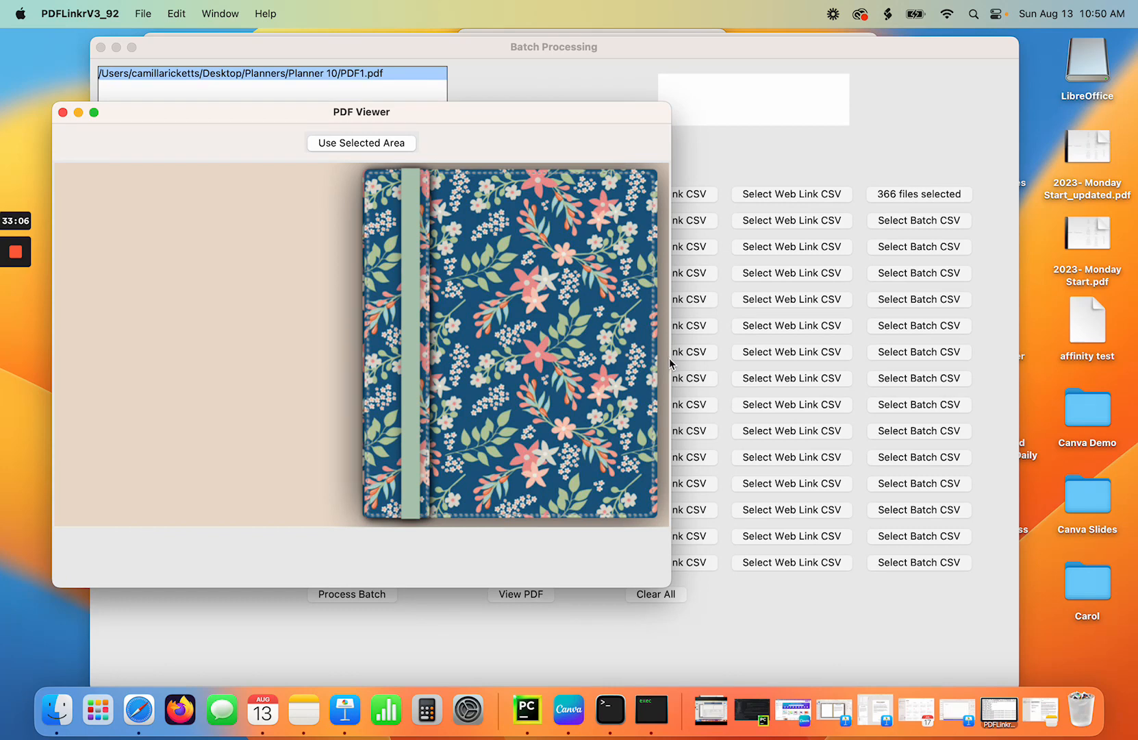
left_click_drag(671, 361, 1117, 347)
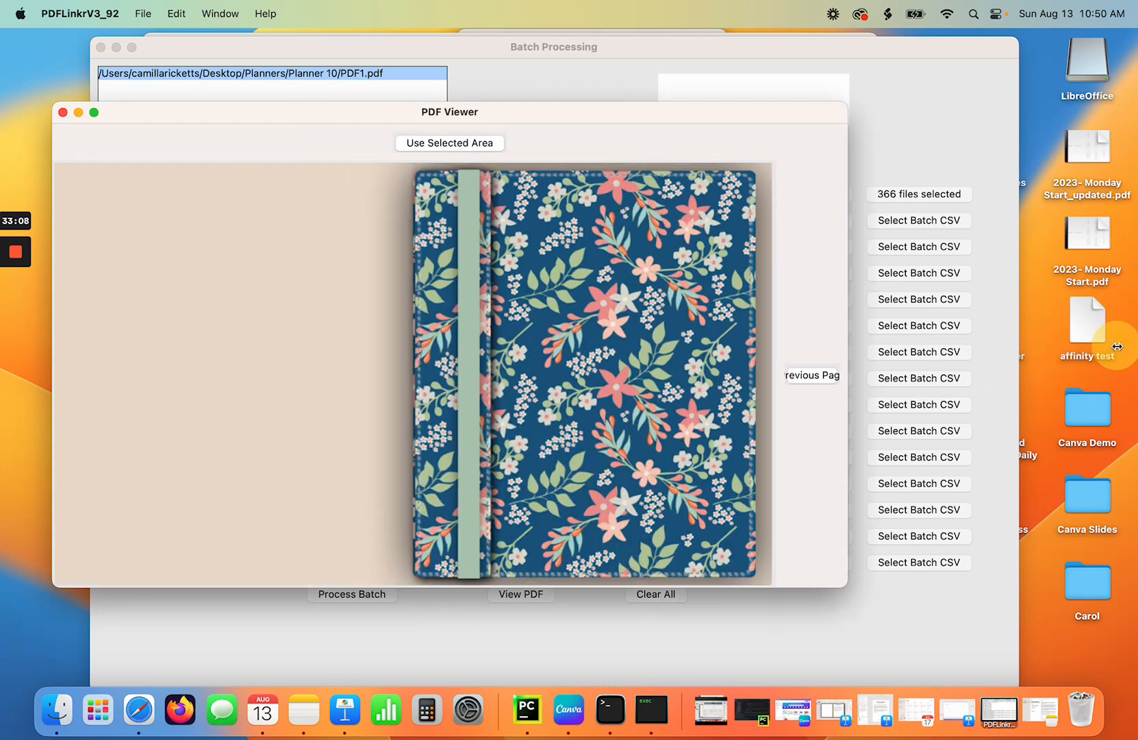
Go to page 16 of the planner, the January 01, 2024 daily page.
left_click(948, 380)
left_click(949, 379)
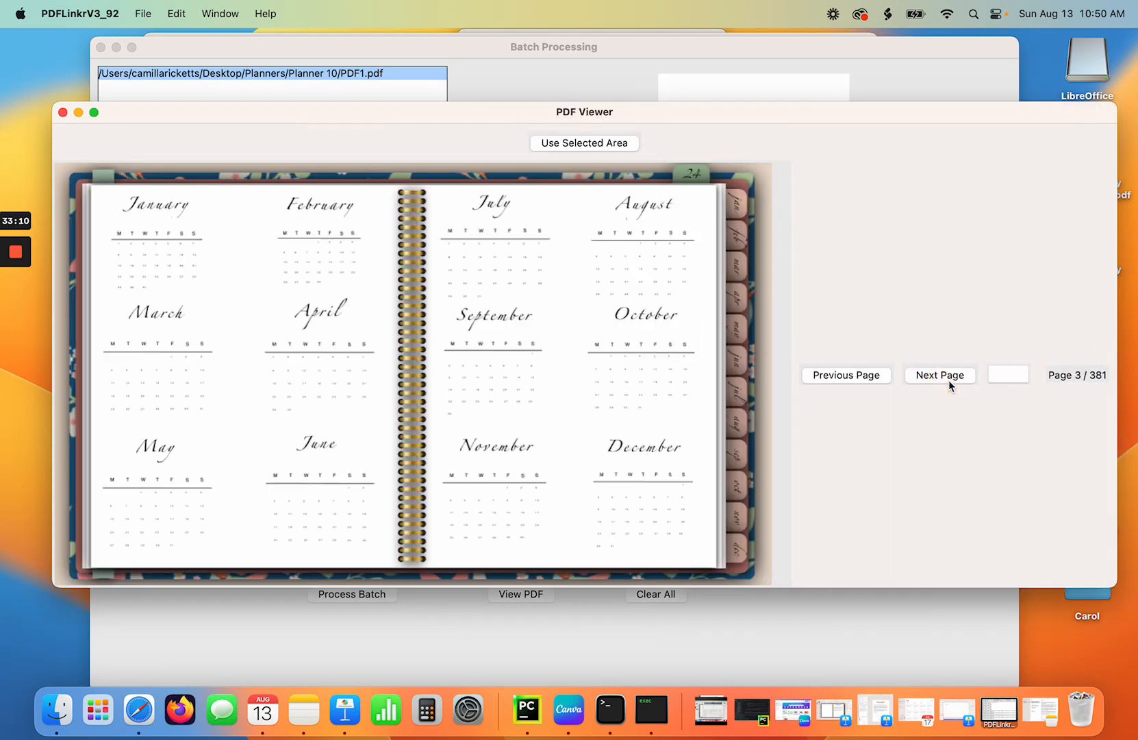
left_click(949, 379)
left_click(1008, 376)
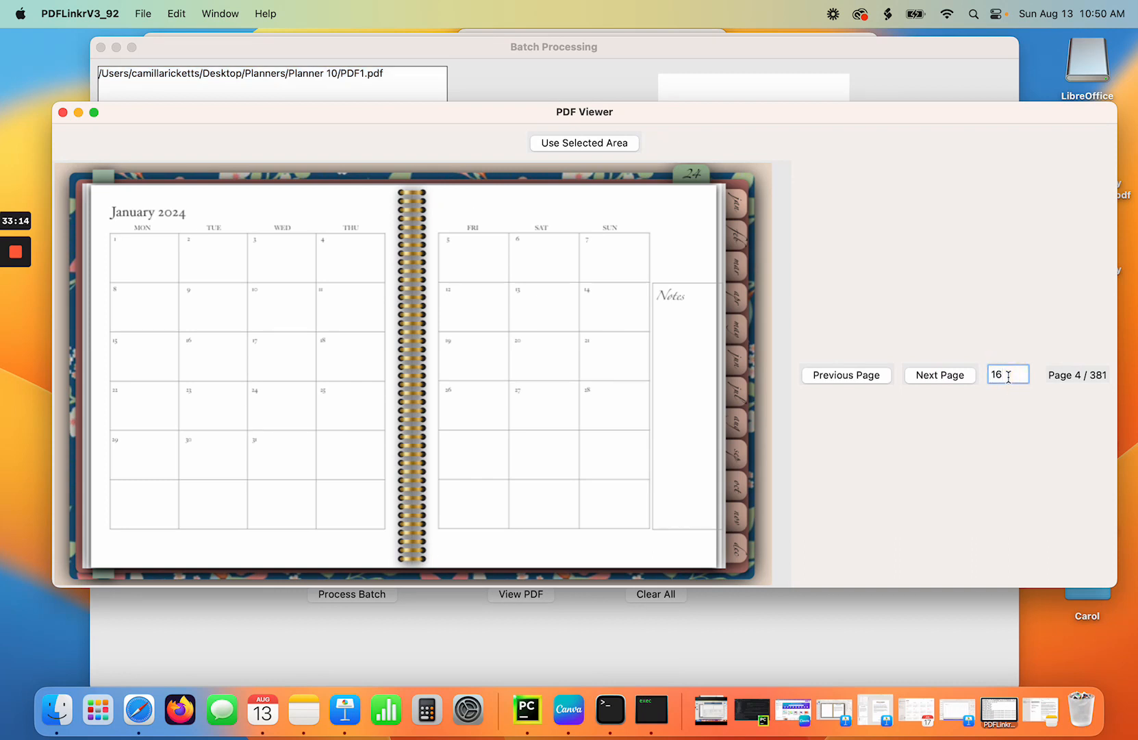
type("16")
key("Return")
Select the hour column from 06 AM to 11 PM on the daily page and use it as the link area.
left_click(565, 260)
left_click_drag(564, 259, 609, 565)
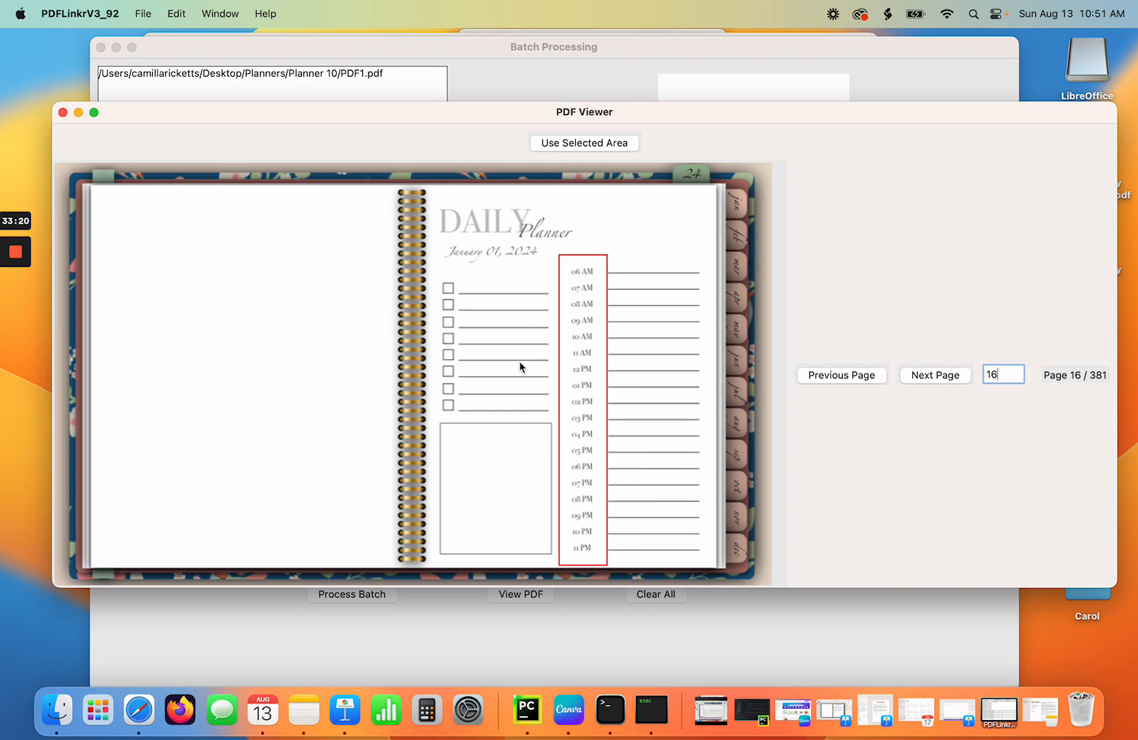
left_click(578, 144)
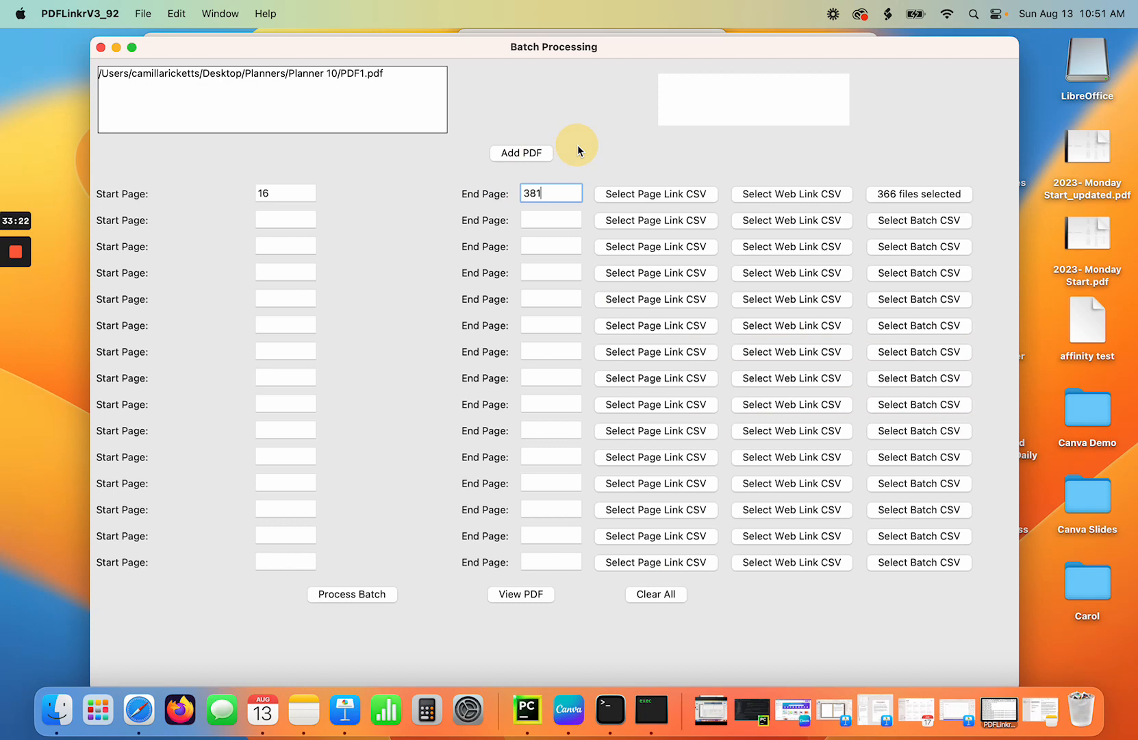
Try to run the batch process on PDF1.pdf for pages 16 to 381 with the loaded batch CSVs.
left_click(312, 75)
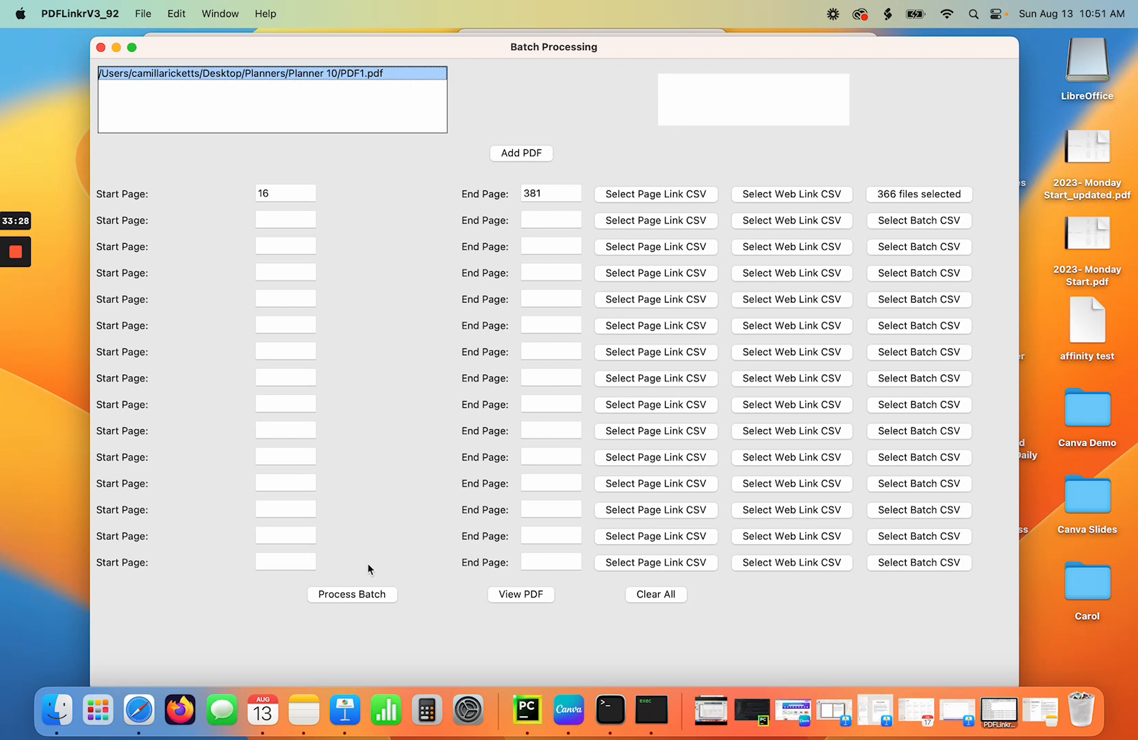
left_click(351, 594)
mouse_move(378, 51)
left_mouse_down()
mouse_move(592, 51)
mouse_move(508, 51)
mouse_move(381, 448)
mouse_move(374, 54)
left_mouse_up()
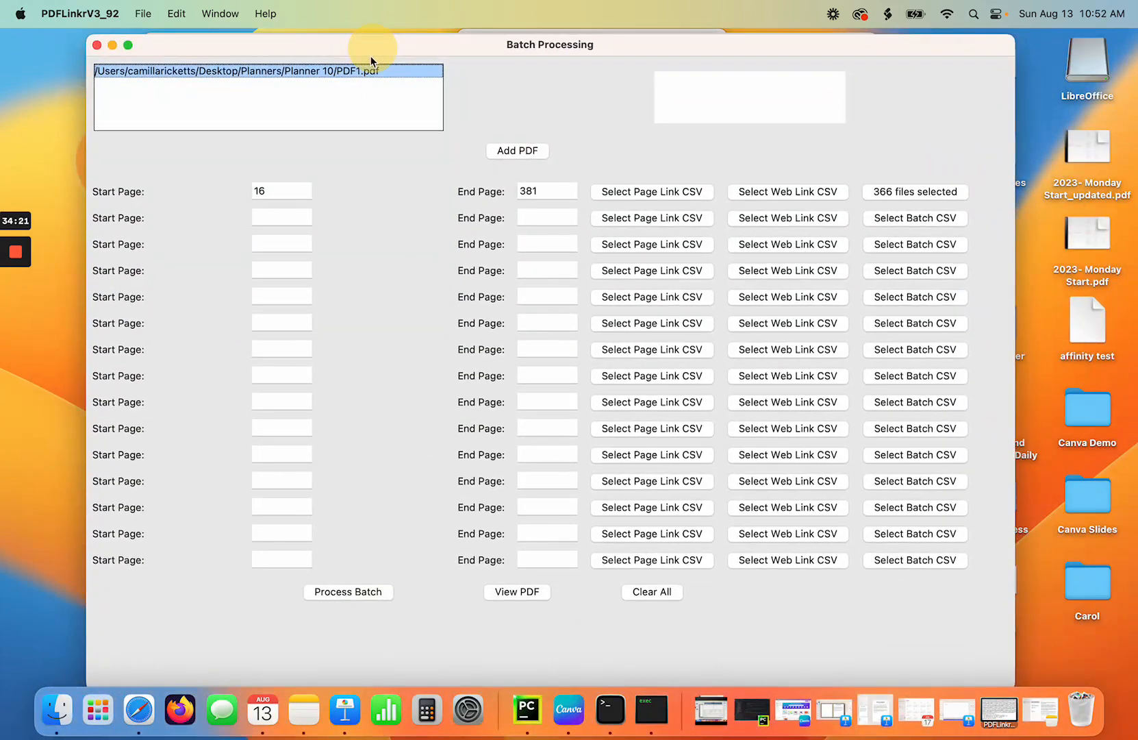
Look in the Desktop's Planners > Planner 10 folder in Finder for the batch output, and read the PDFLinkrV3_92 Terminal log before minimizing it.
left_click(57, 710)
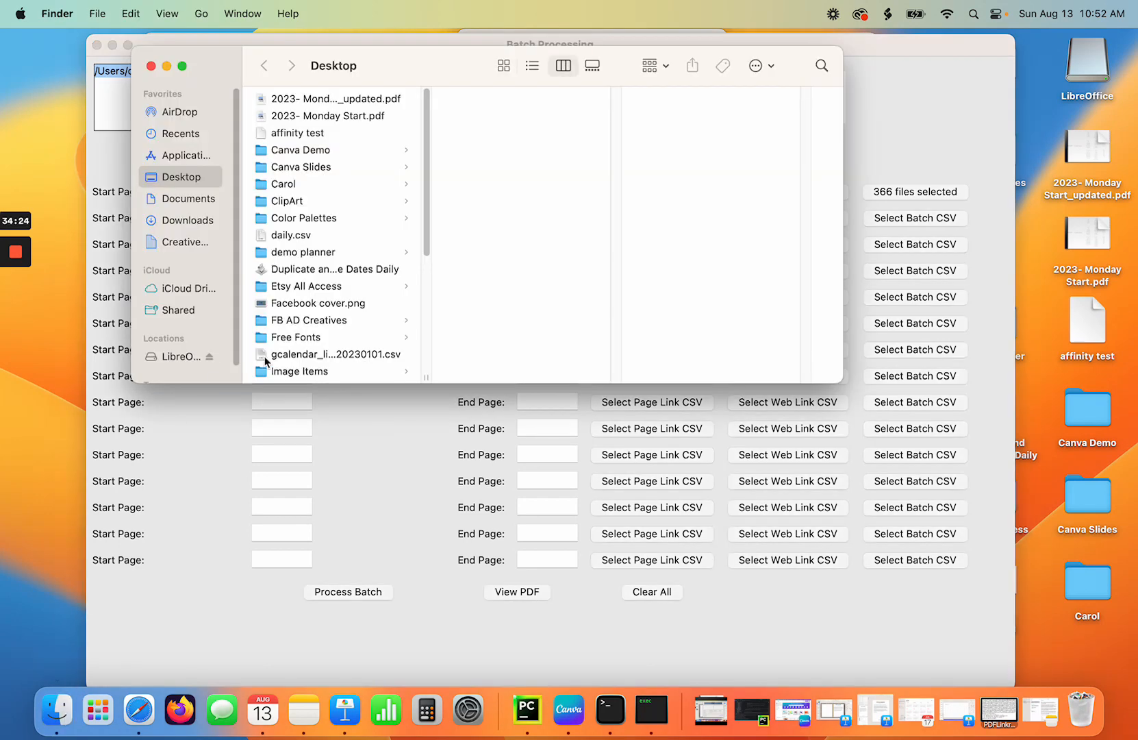
left_click_drag(426, 212, 426, 326)
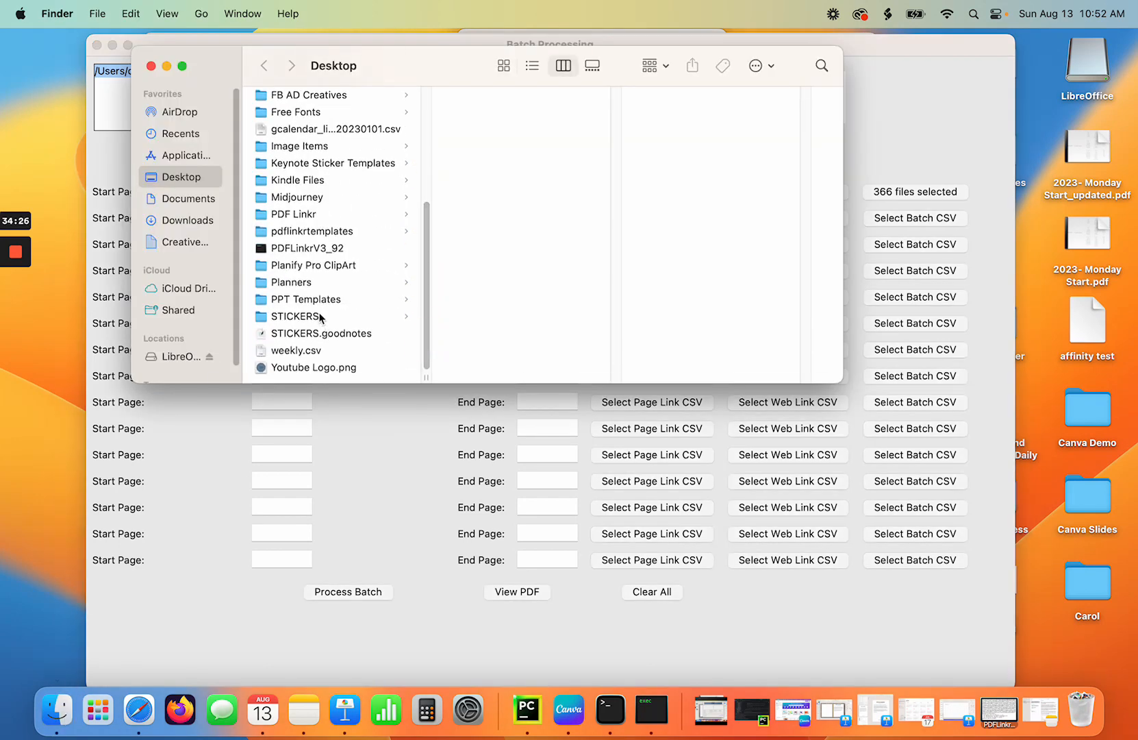
left_click(312, 284)
left_click(488, 236)
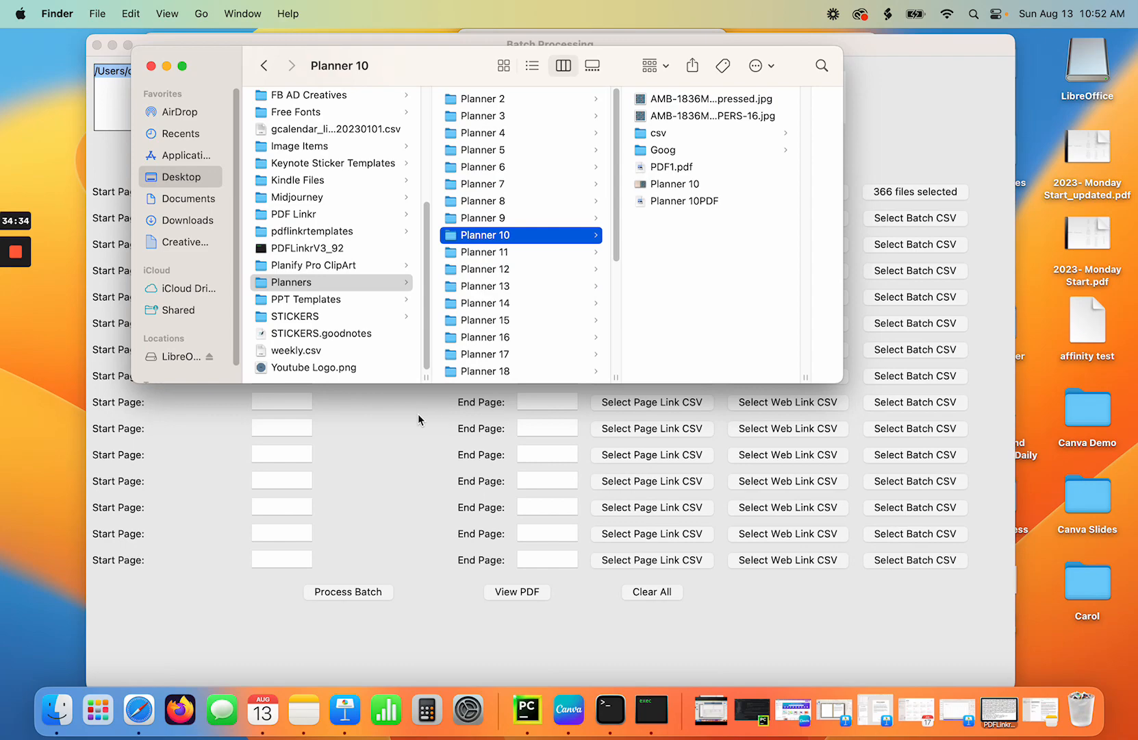
left_click(999, 712)
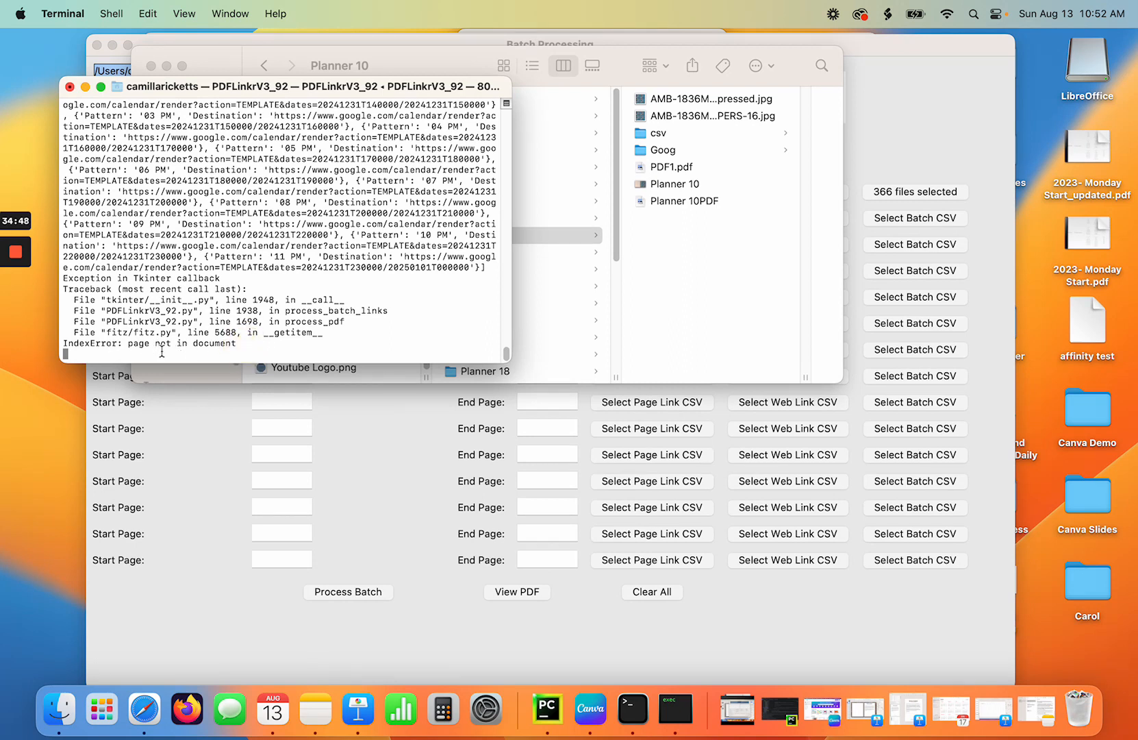
left_click(85, 87)
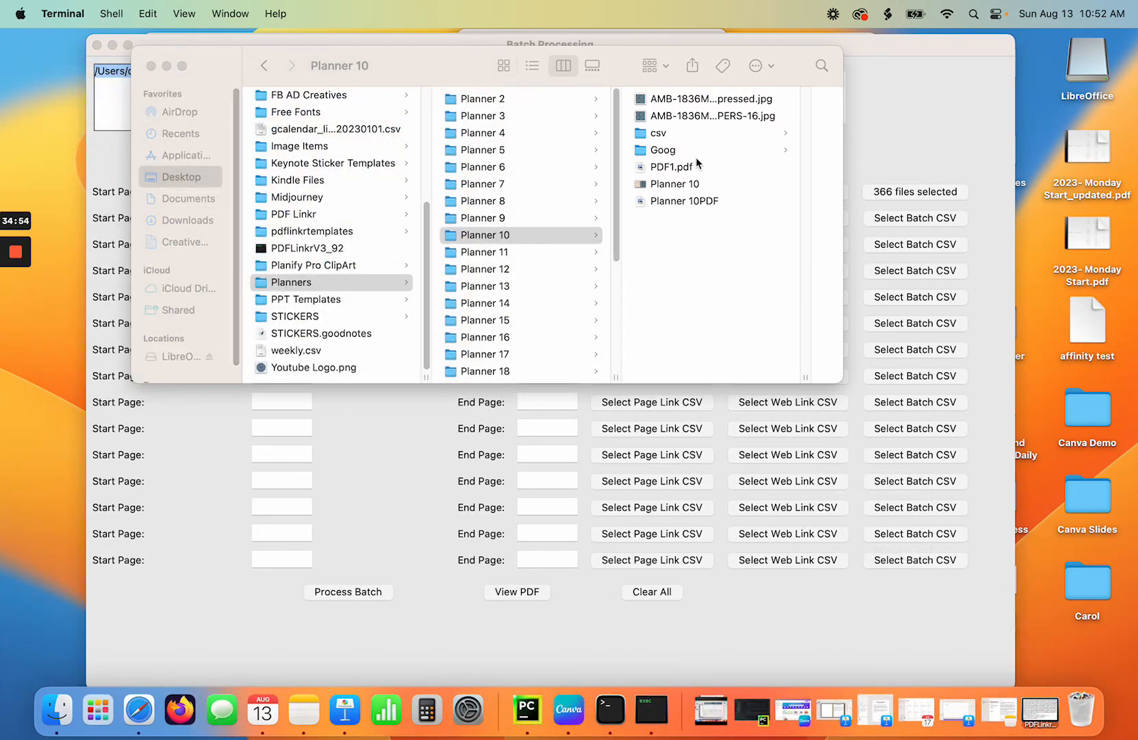
Open PDF1.pdf in Preview to check its page count and last daily page, then close it and minimize Finder.
left_click(663, 173)
double_click(663, 170)
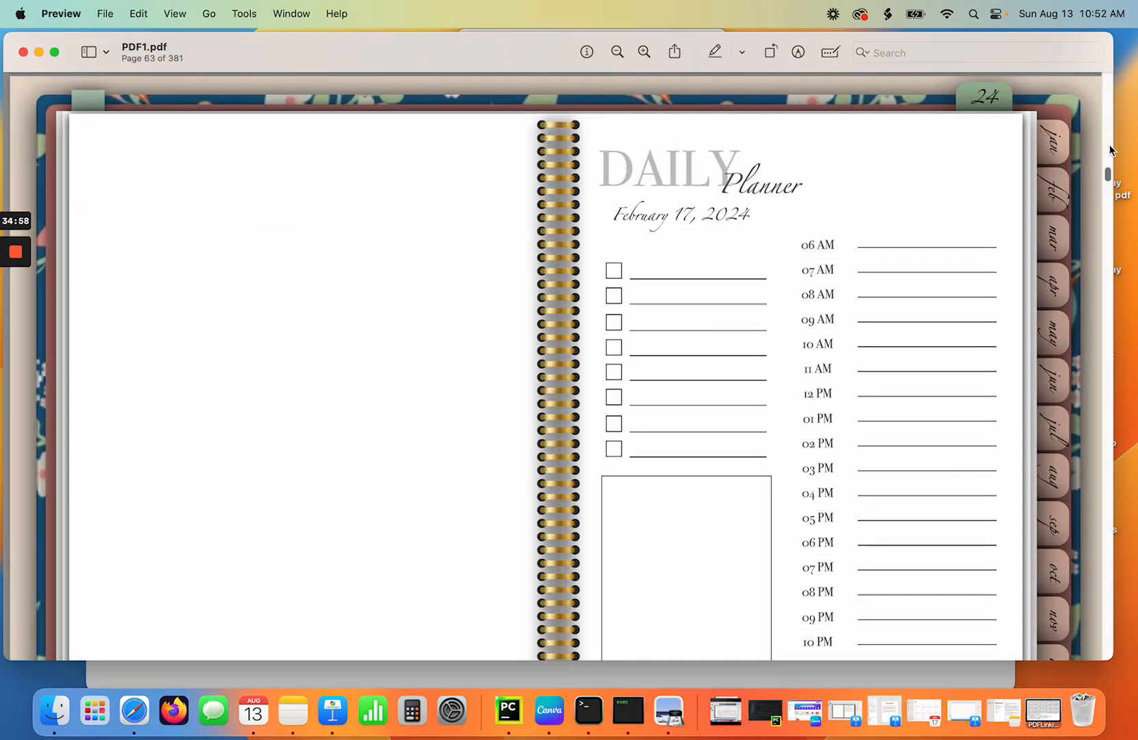
left_click_drag(1107, 173, 1136, 674)
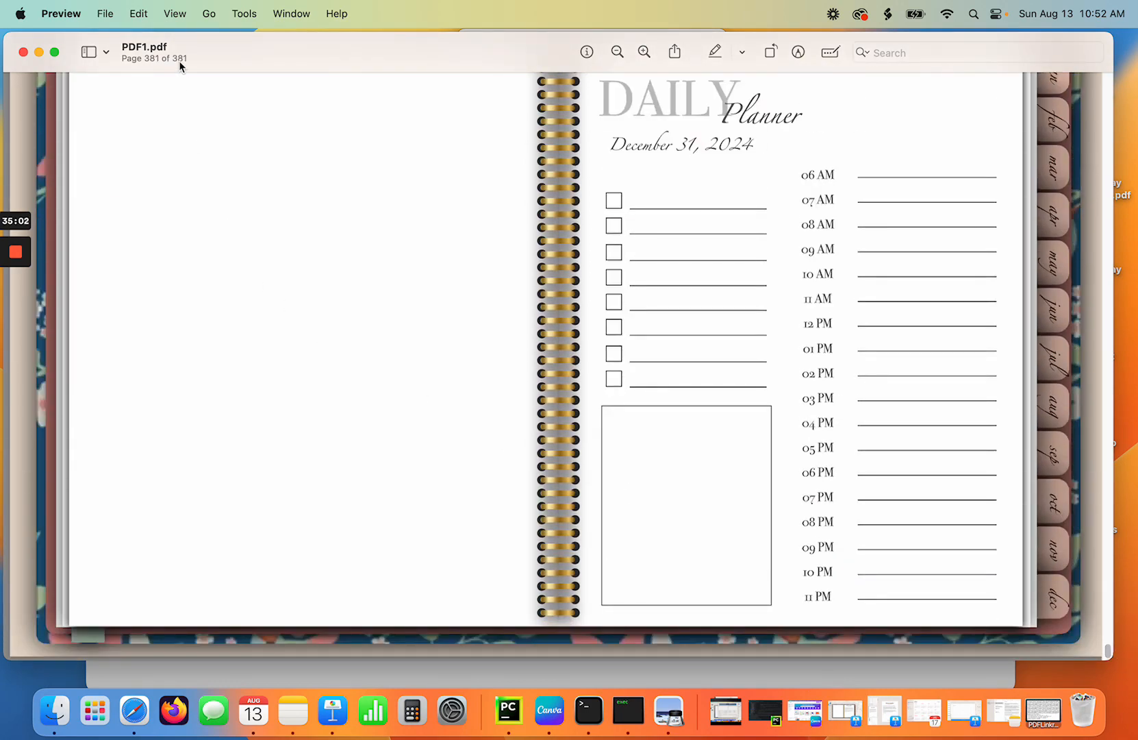
left_click(23, 51)
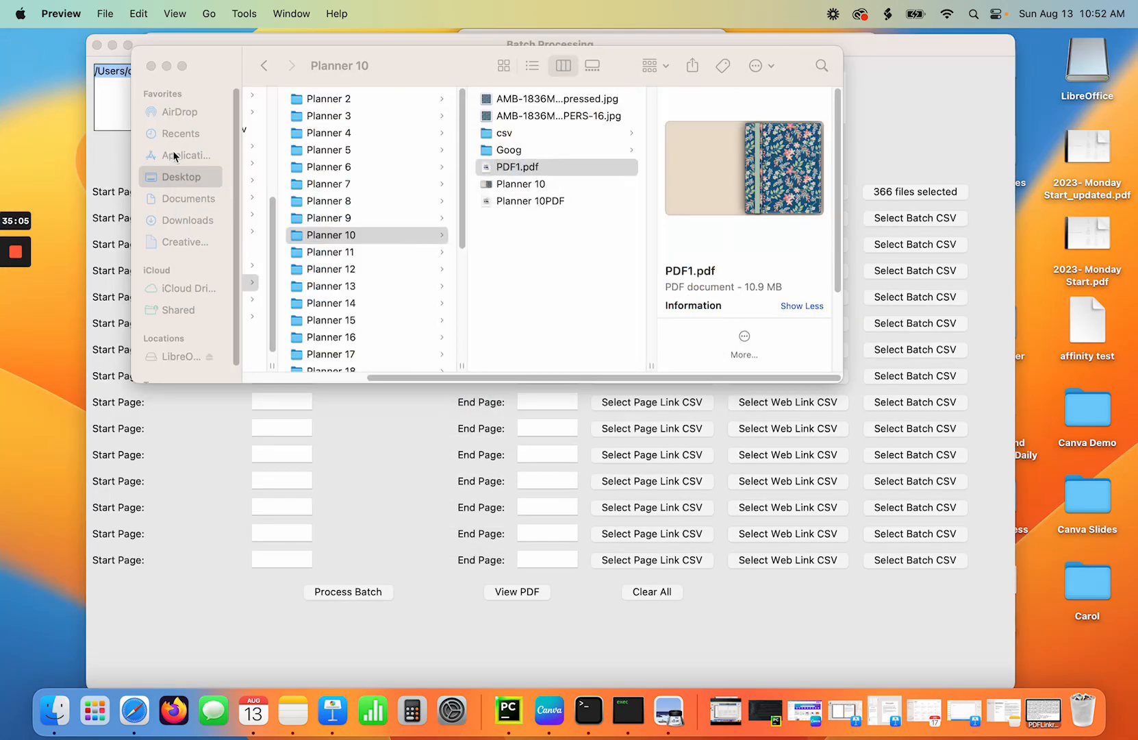
left_click(166, 66)
Try once more to run the batch on PDF1.pdf from the Batch Processing window.
left_click(548, 194)
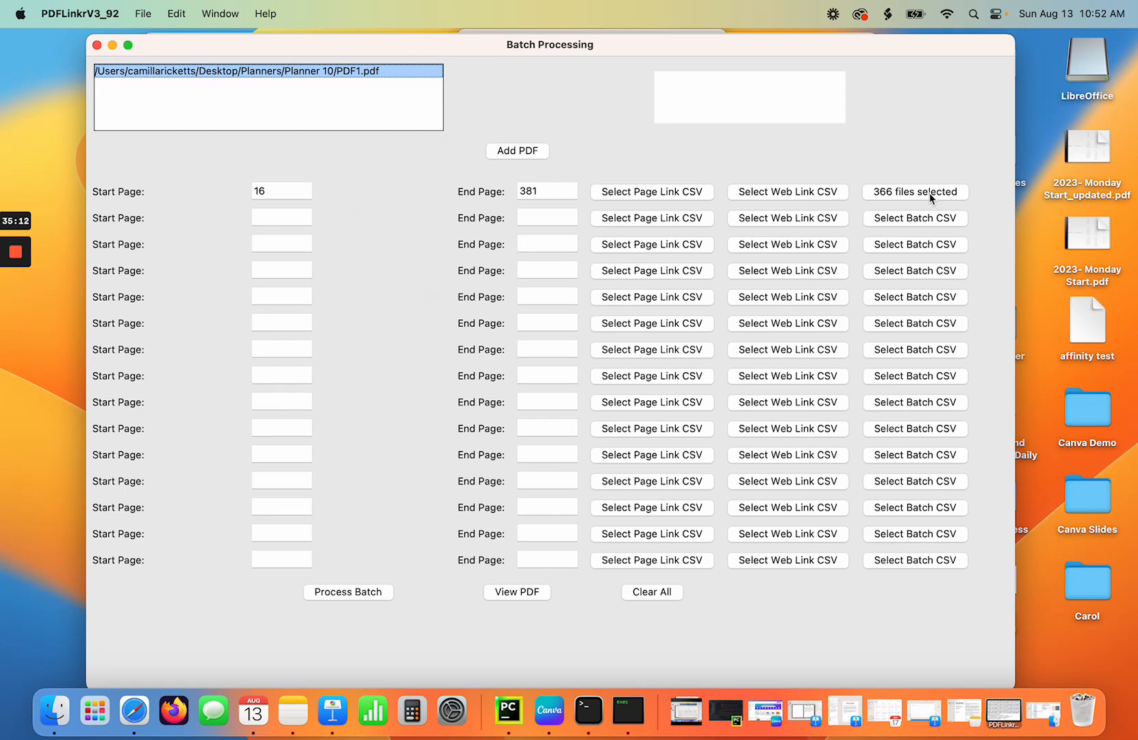
left_click_drag(644, 45, 580, 41)
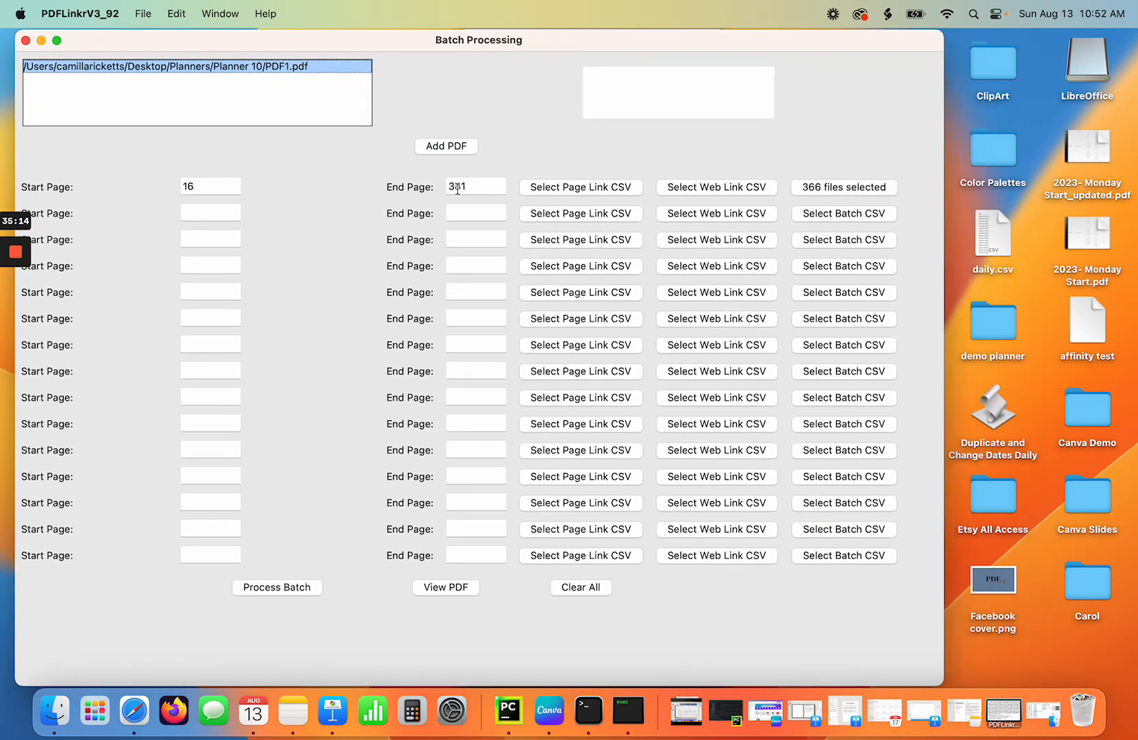
left_click(282, 589)
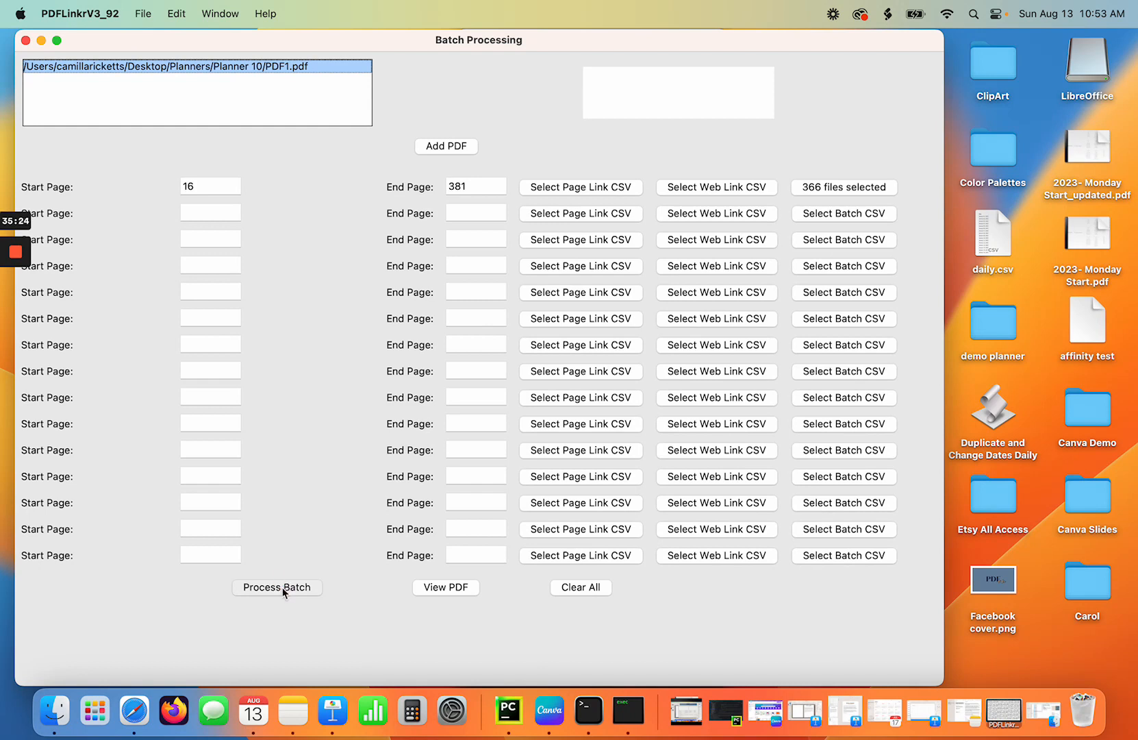
Restore the PDFLinkrV3_92 Terminal window and move the Batch Processing window aside to follow the batch log.
left_click(1001, 727)
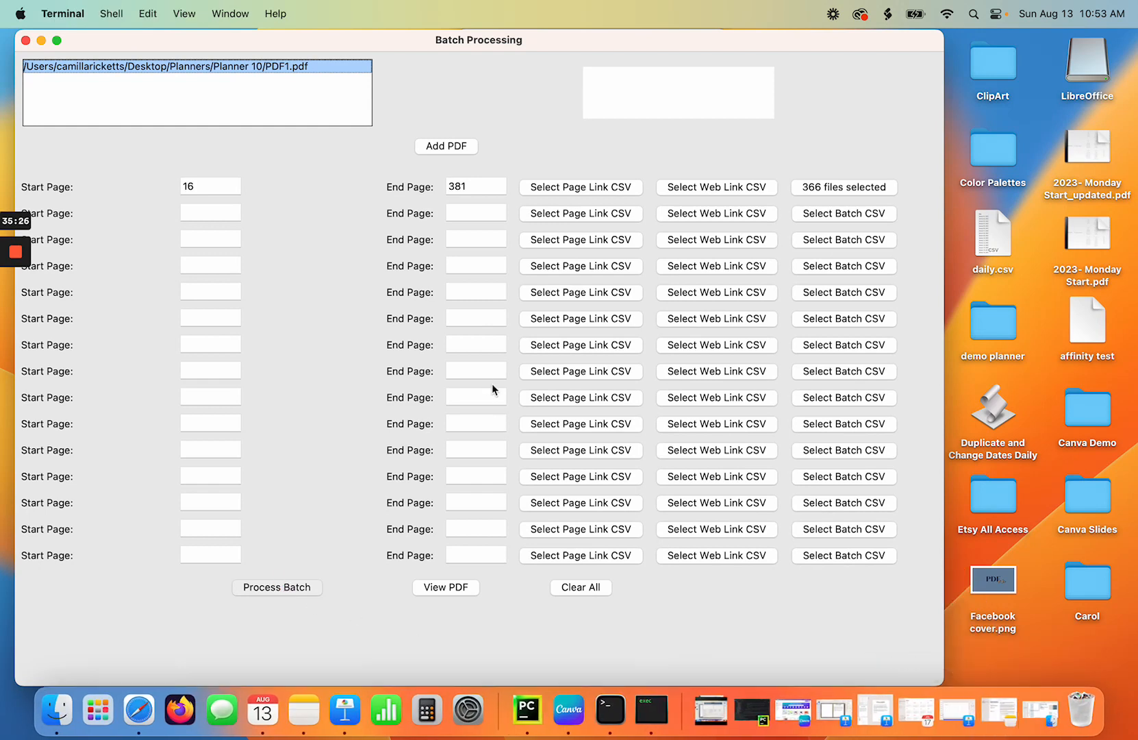
left_click_drag(417, 51, 792, 61)
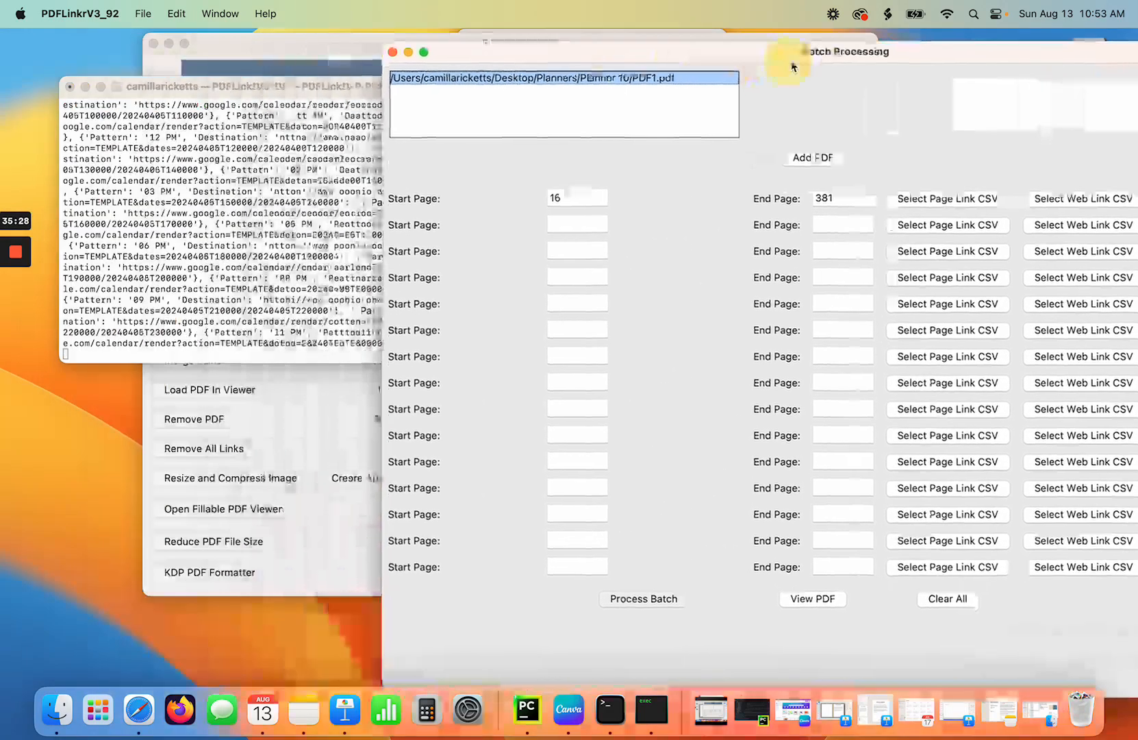
left_click(337, 92)
left_click_drag(286, 87, 280, 121)
left_click_drag(496, 55, 661, 60)
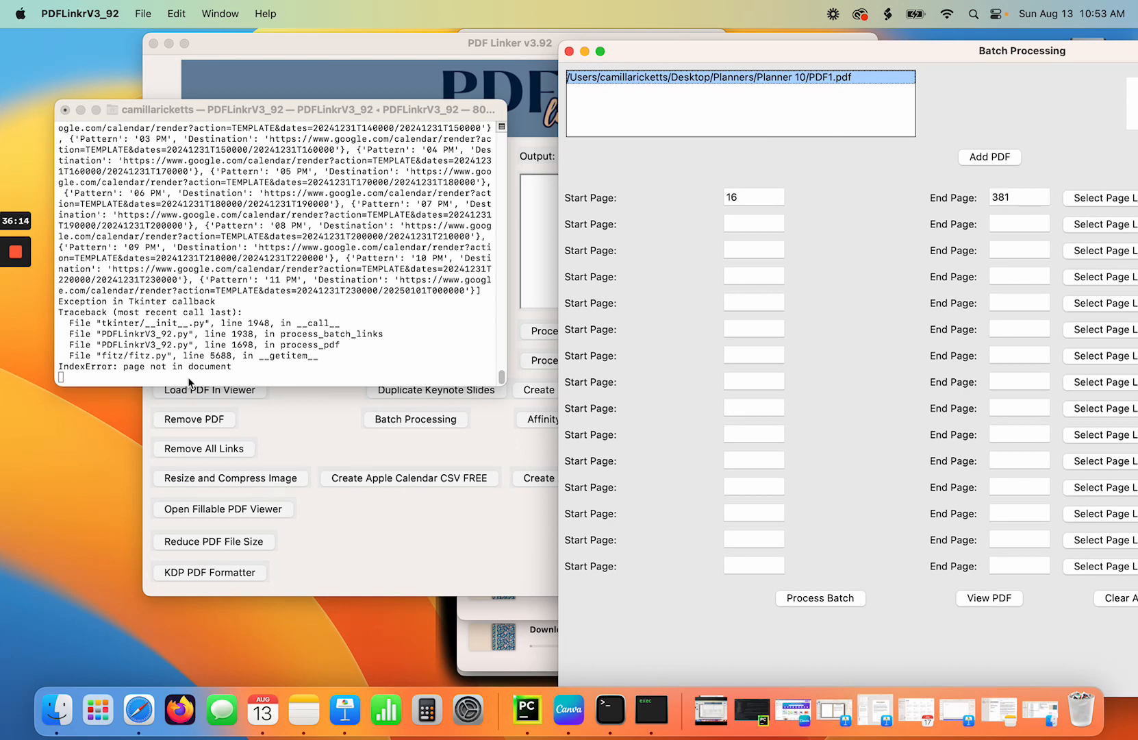
mouse_move(17, 261)
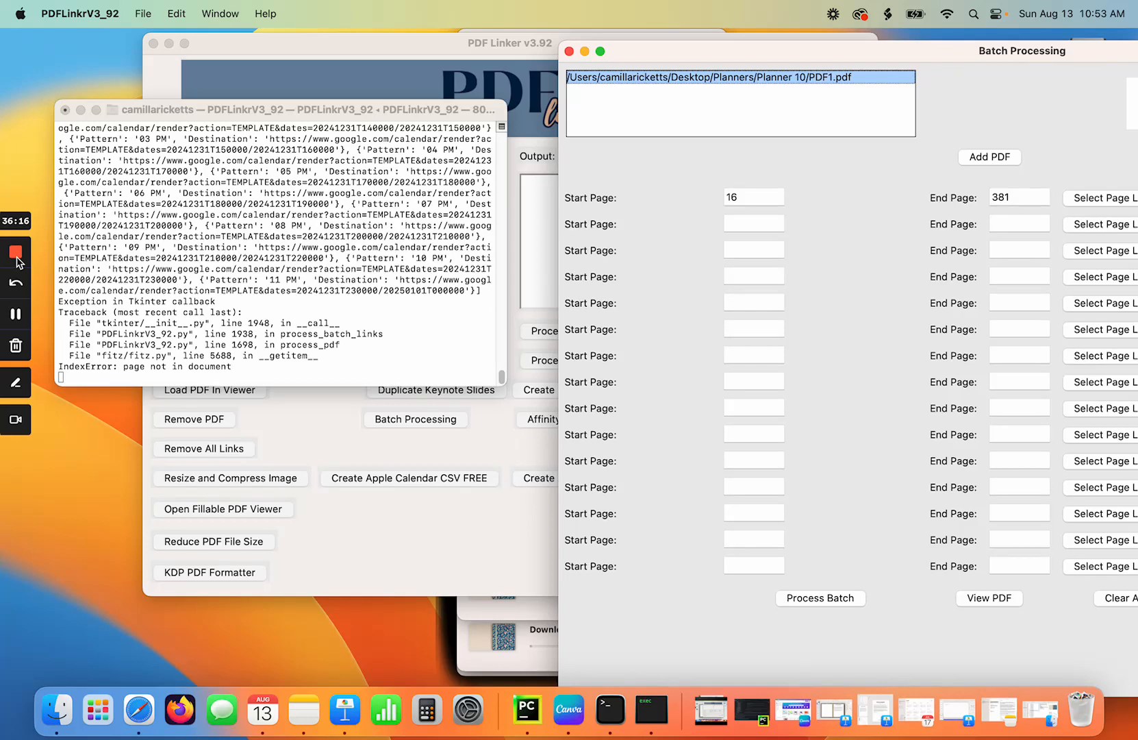
left_click(16, 315)
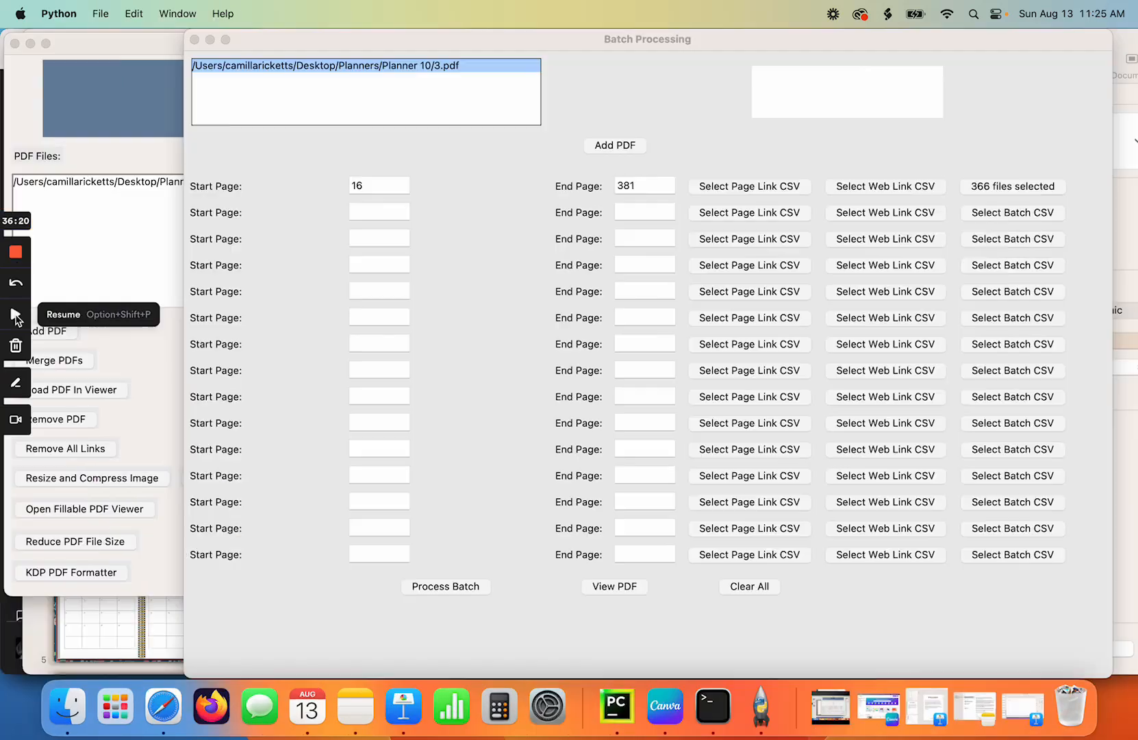
left_click(17, 315)
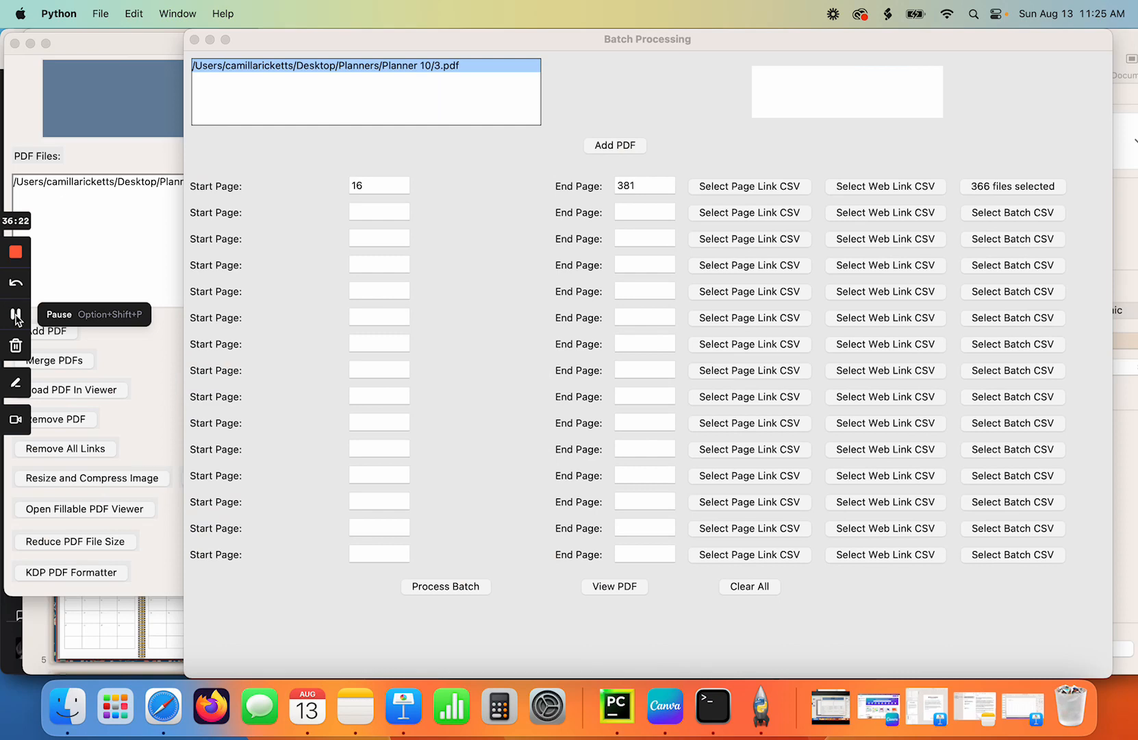
Run the batch process on 3.pdf for pages 16 to 381 with the loaded batch CSVs, and dismiss the completion message.
left_click_drag(562, 44, 435, 44)
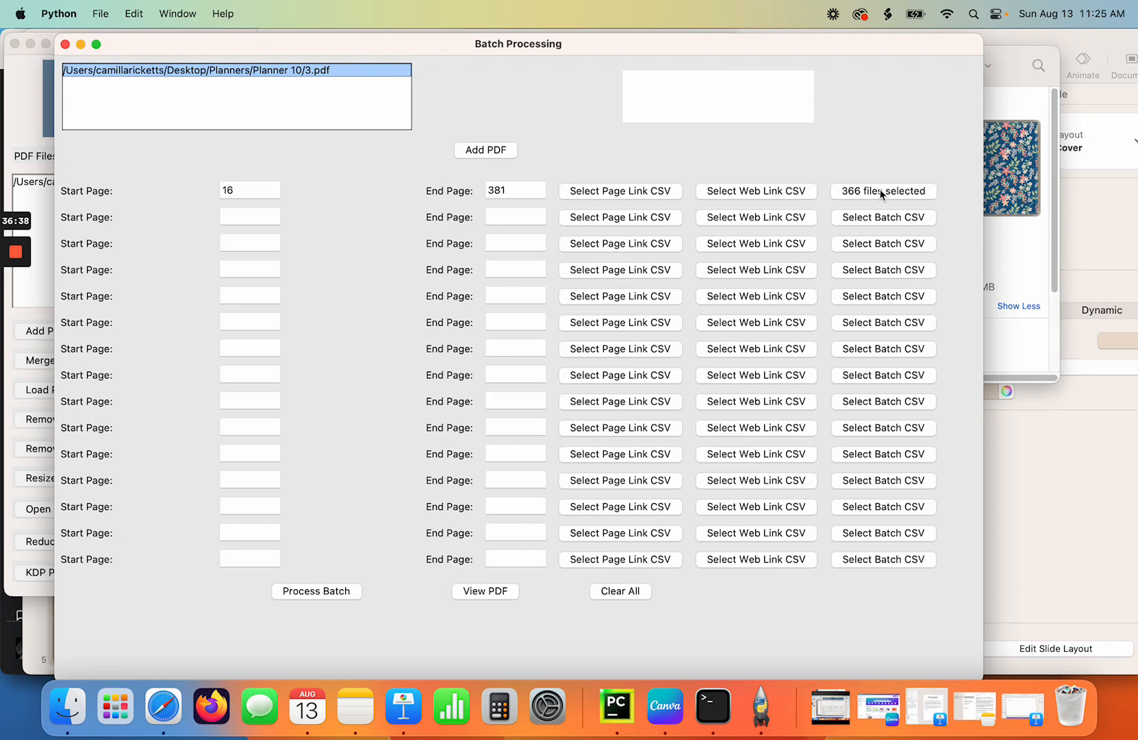
left_click(300, 590)
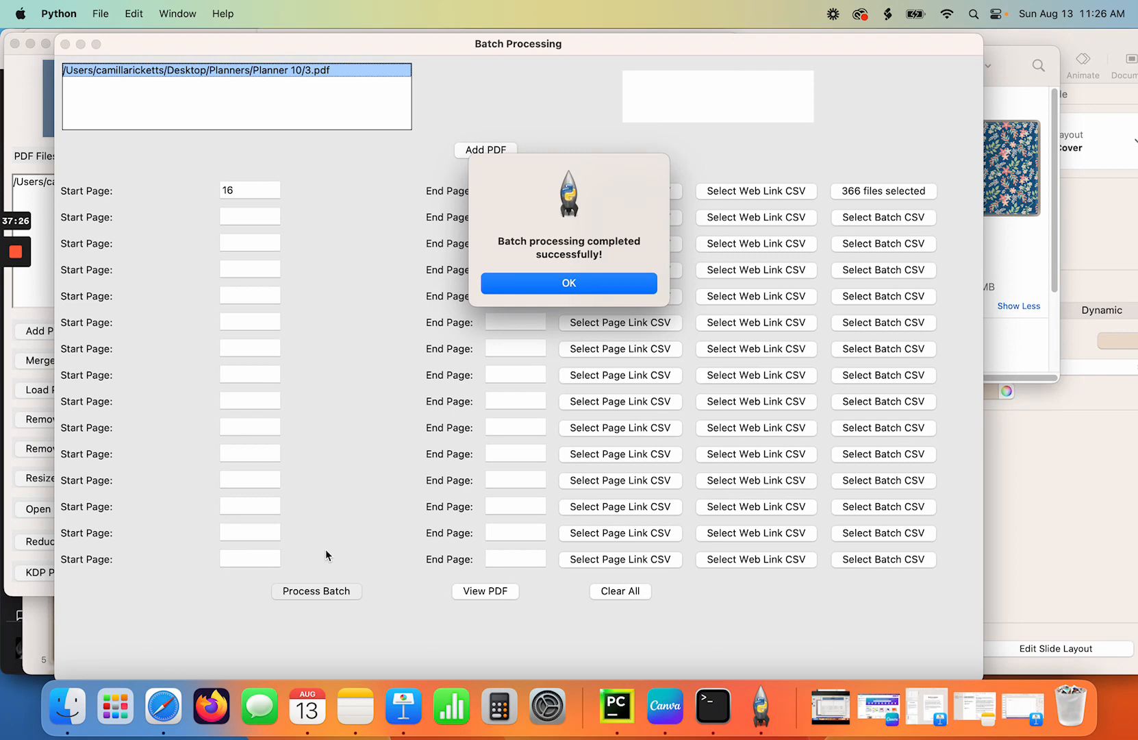
left_click(598, 283)
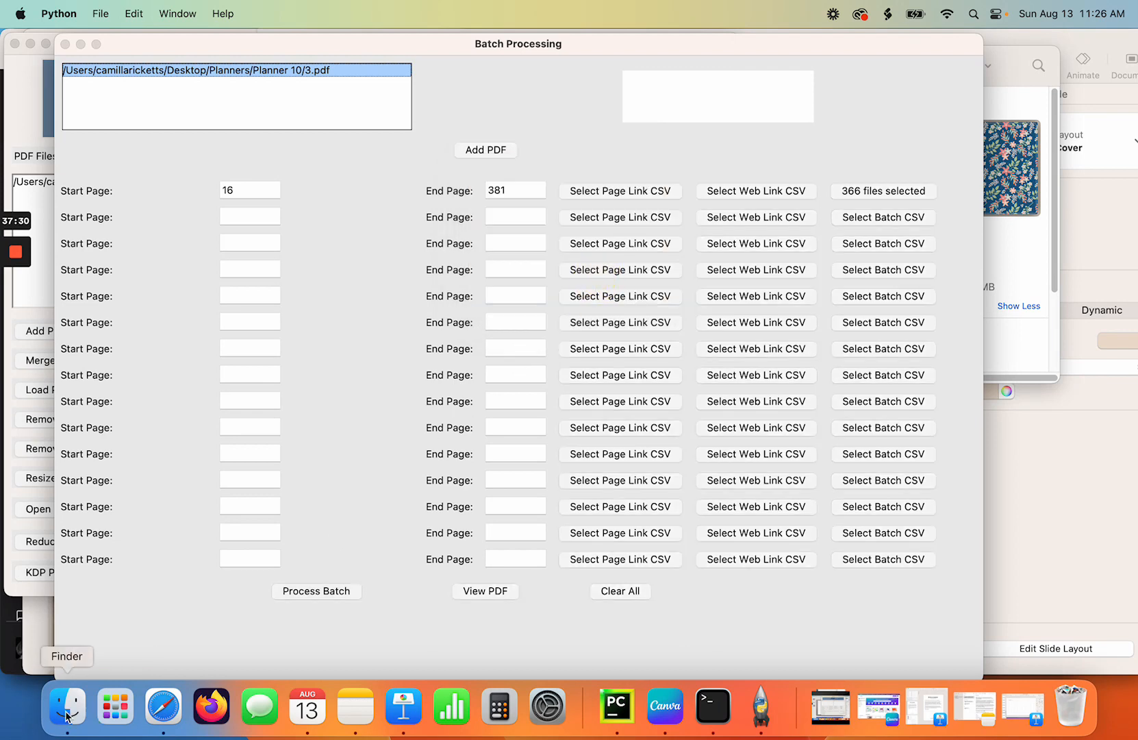
Open the processed file 3_updated_1.pdf from the Planner 10 folder in Preview.
left_click(66, 714)
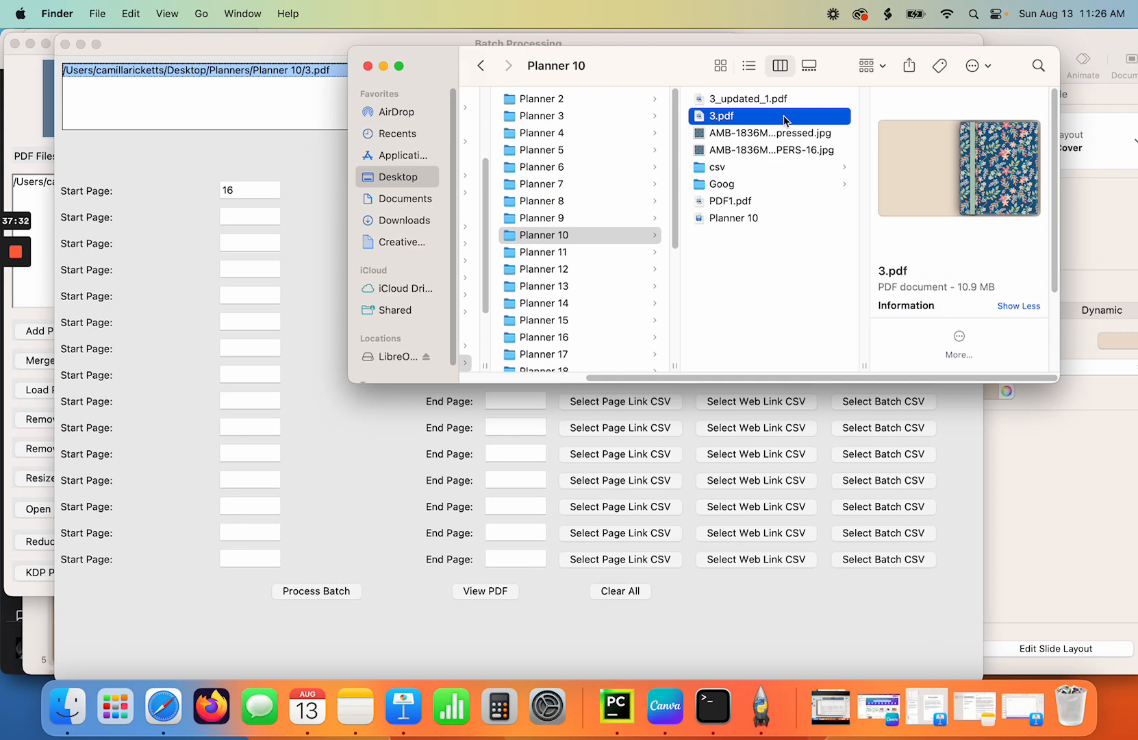
left_click(752, 99)
double_click(750, 99)
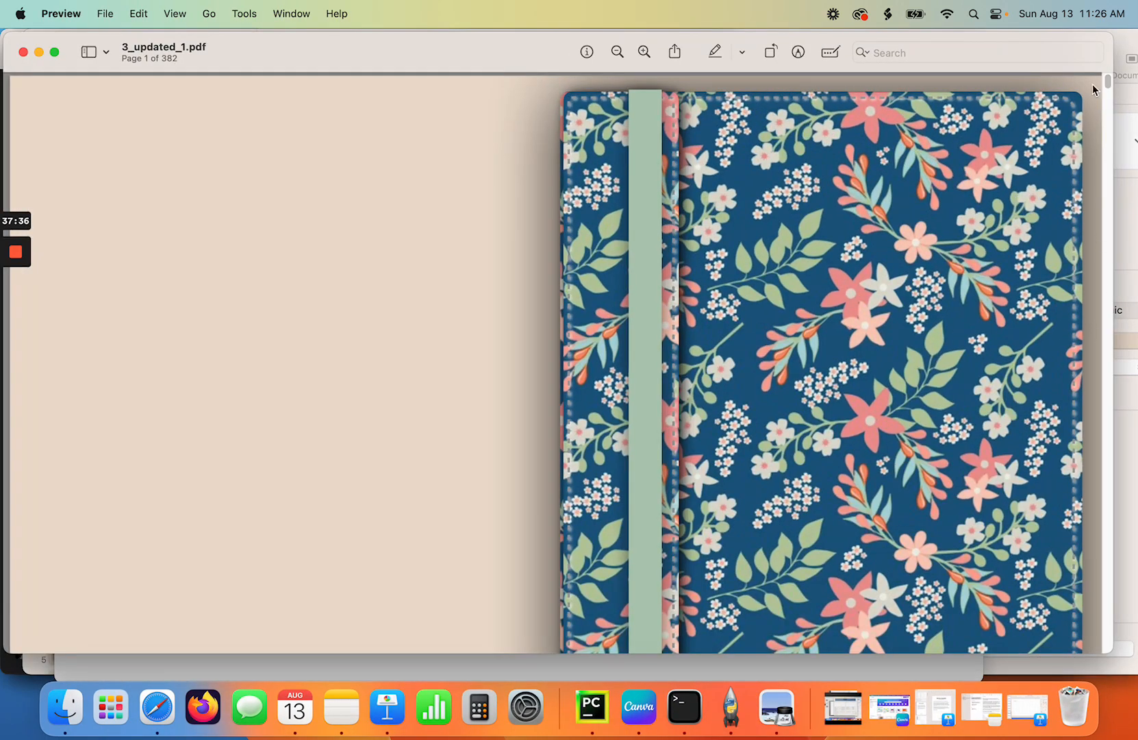
Follow the planner's links to the May 04, 2024 daily page and open its 06 AM Google Calendar link in Safari.
left_click_drag(1109, 87, 1112, 215)
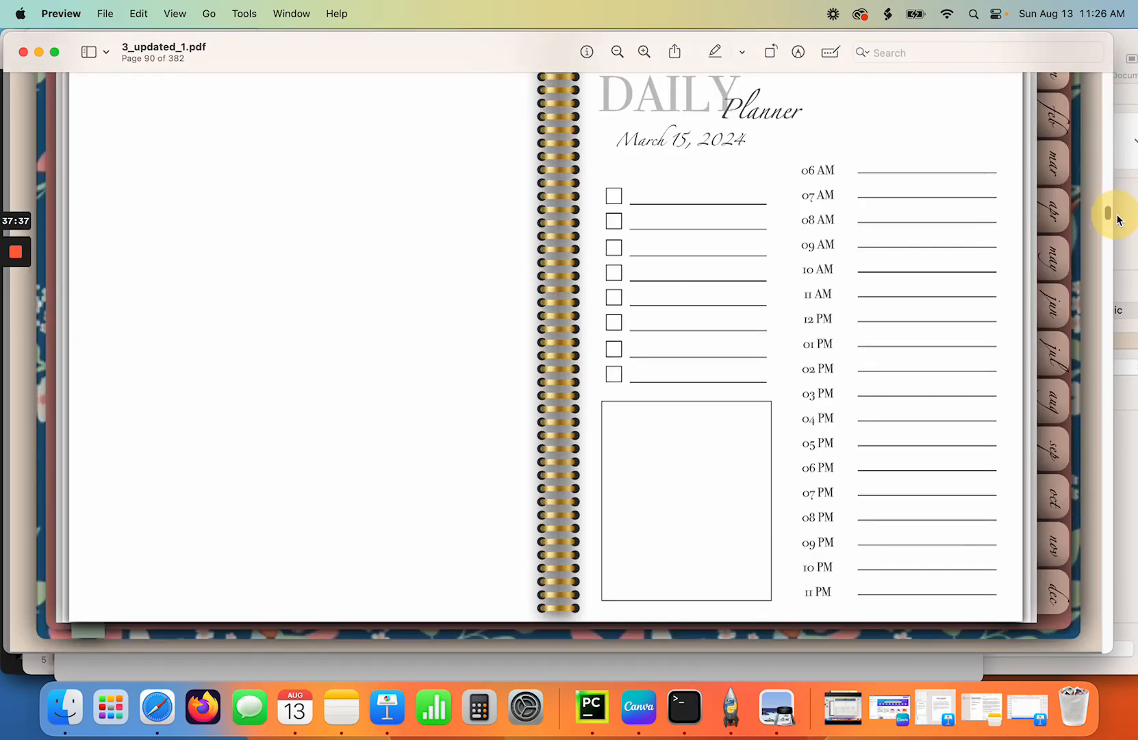
left_click(1050, 268)
left_click(713, 195)
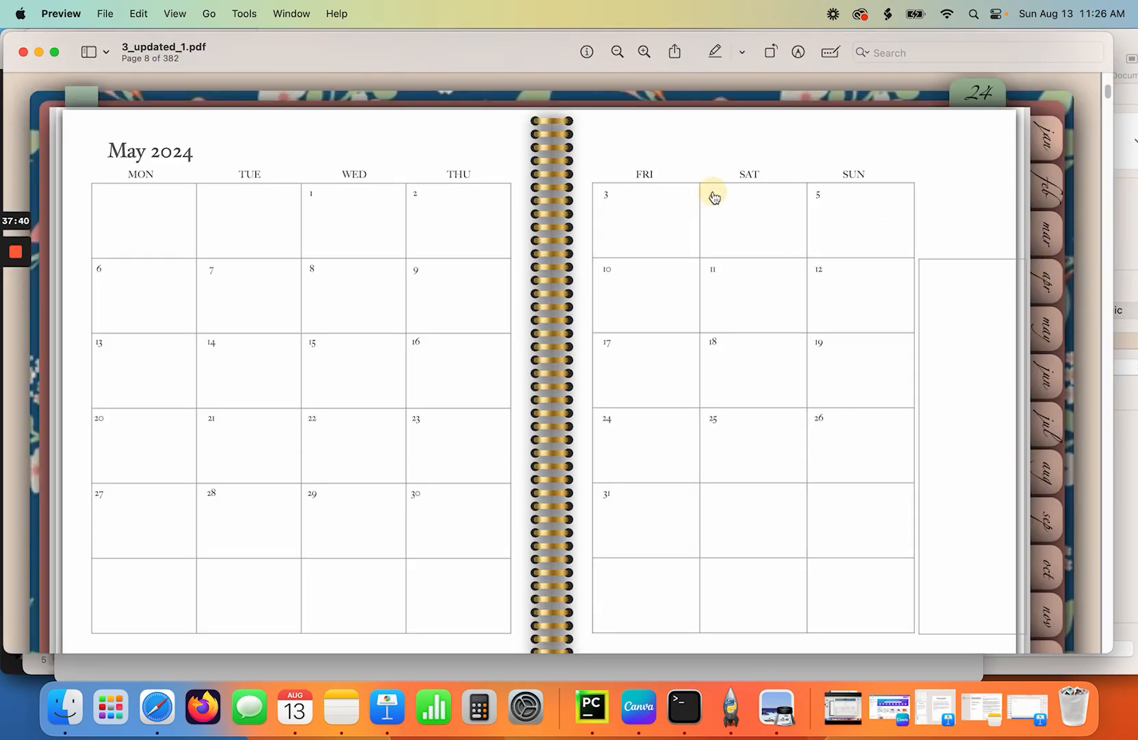
left_click(808, 245)
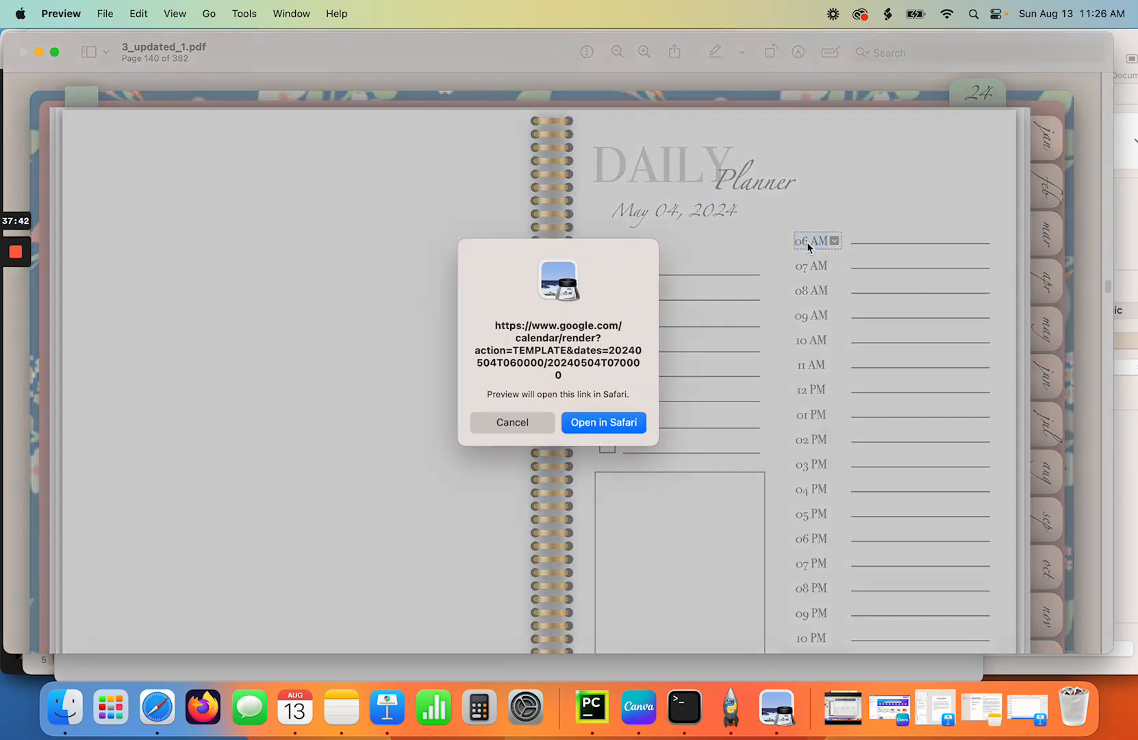
left_click(613, 426)
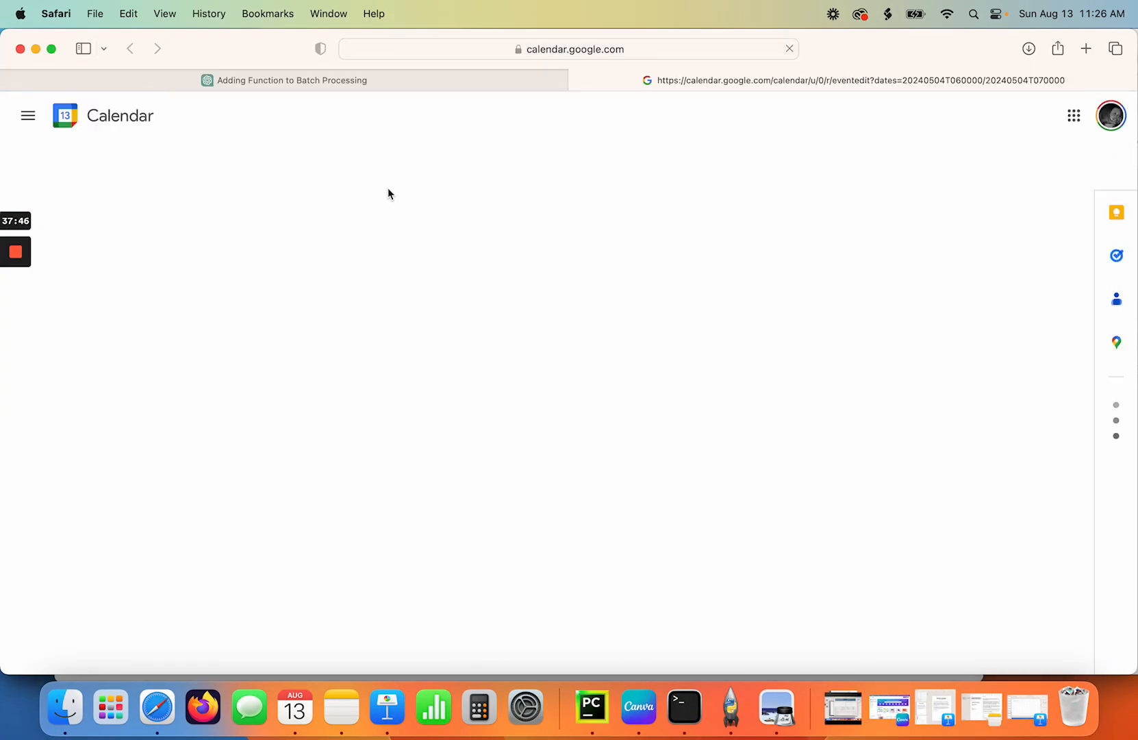
Return to 3_updated_1.pdf in Preview and test the links to the August 25 and October 26, 2024 daily pages.
left_click(65, 707)
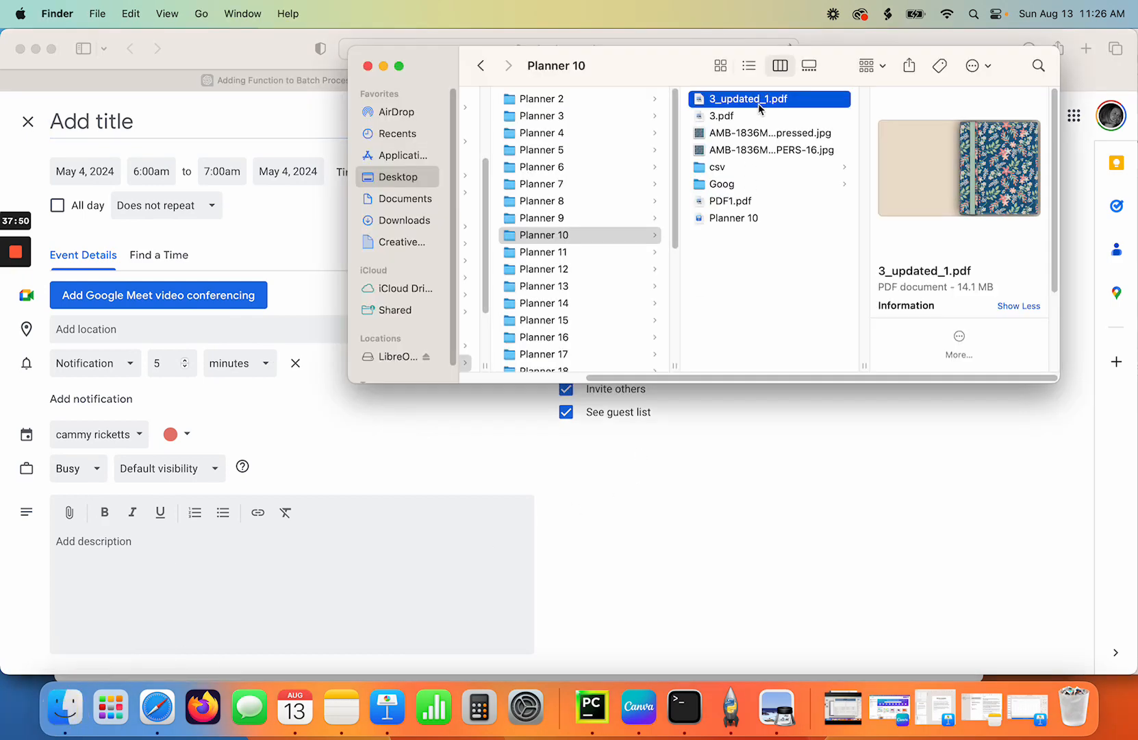
left_click(774, 707)
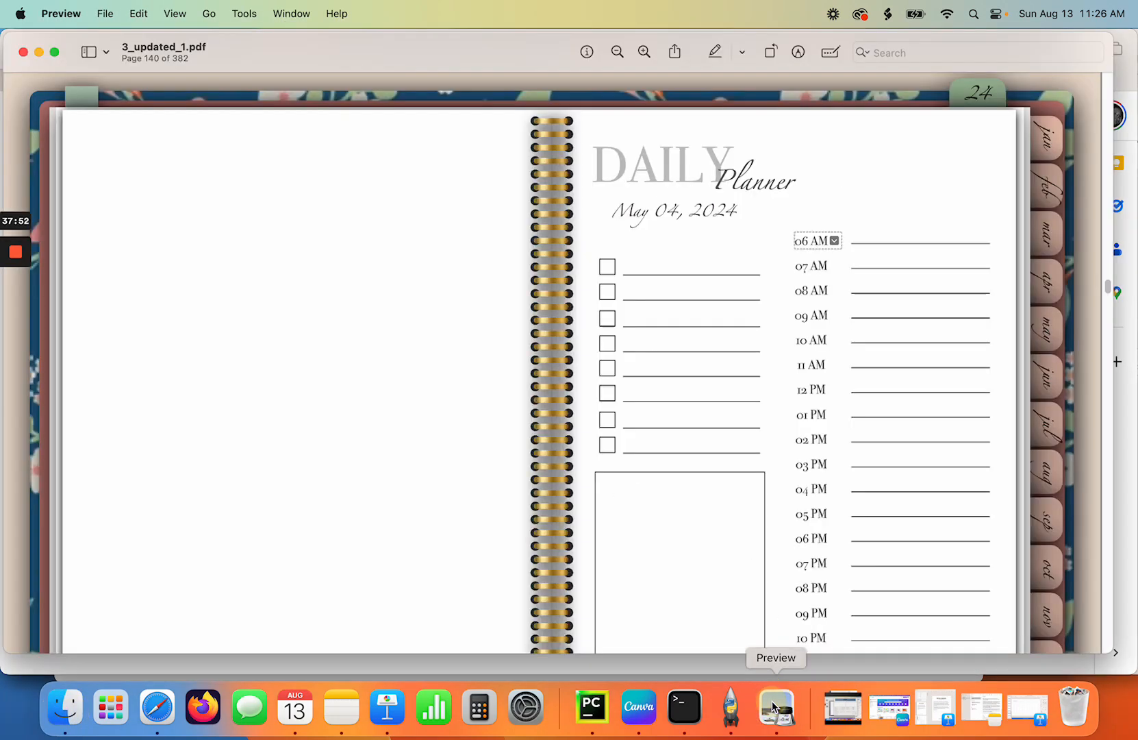
left_click(1047, 482)
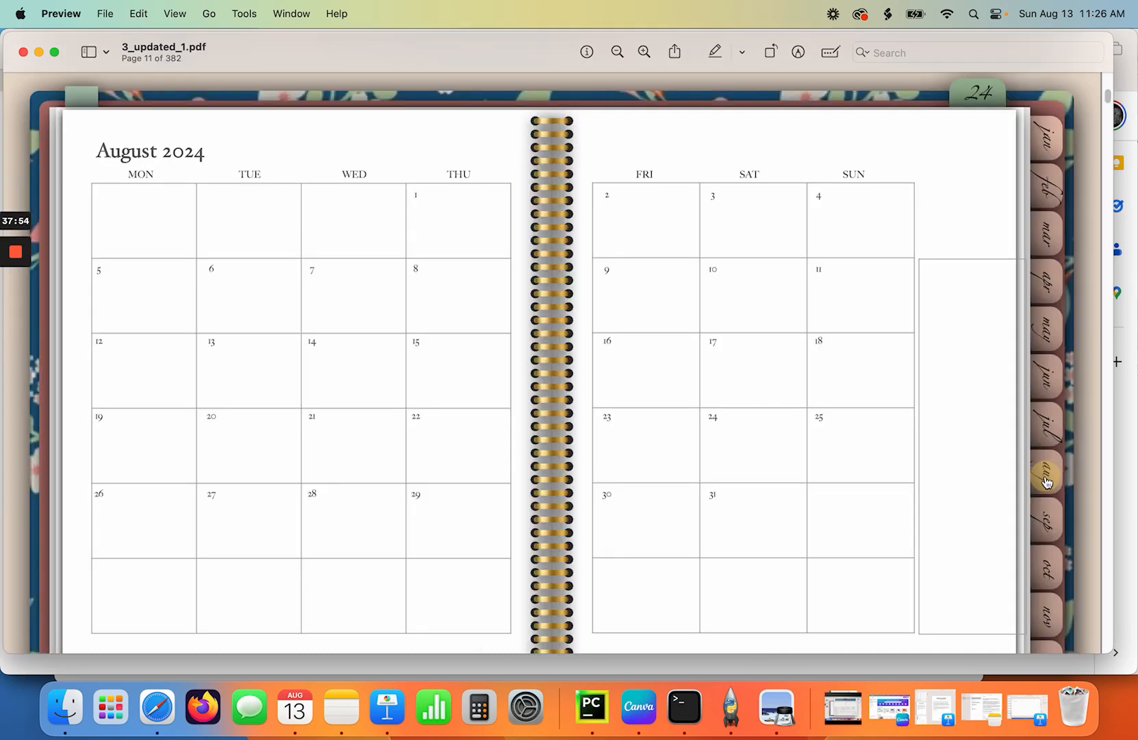
left_click(819, 424)
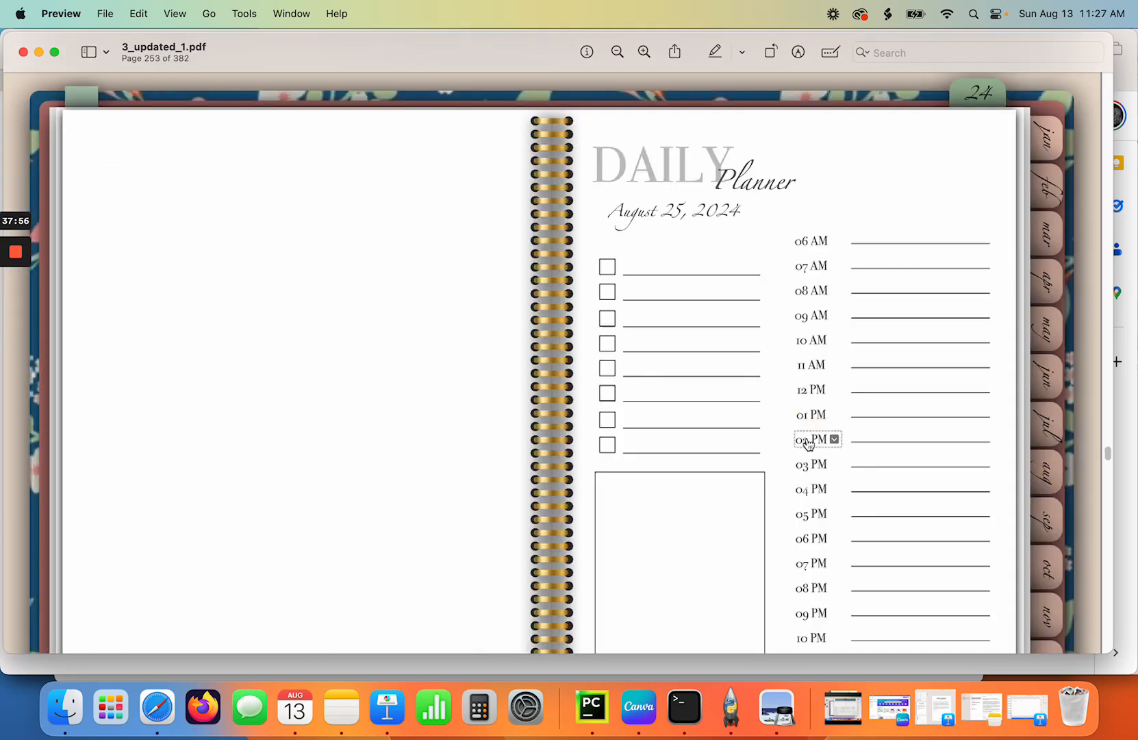
left_click(1045, 581)
left_click(714, 429)
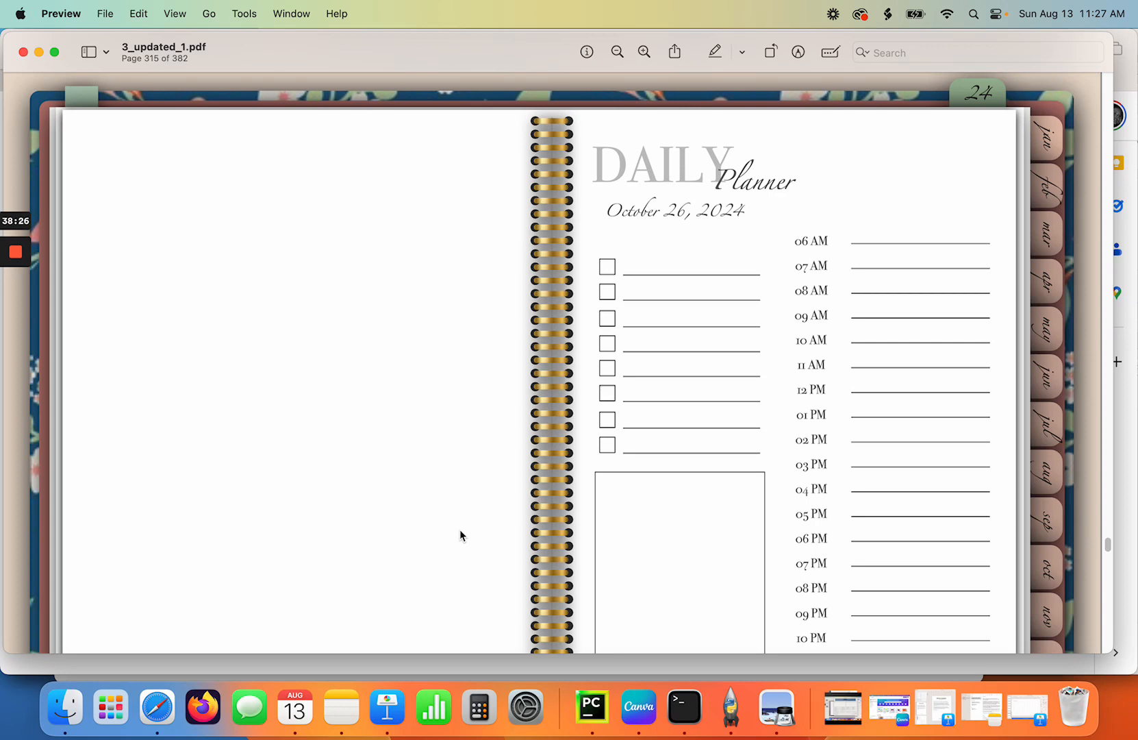
mouse_move(15, 253)
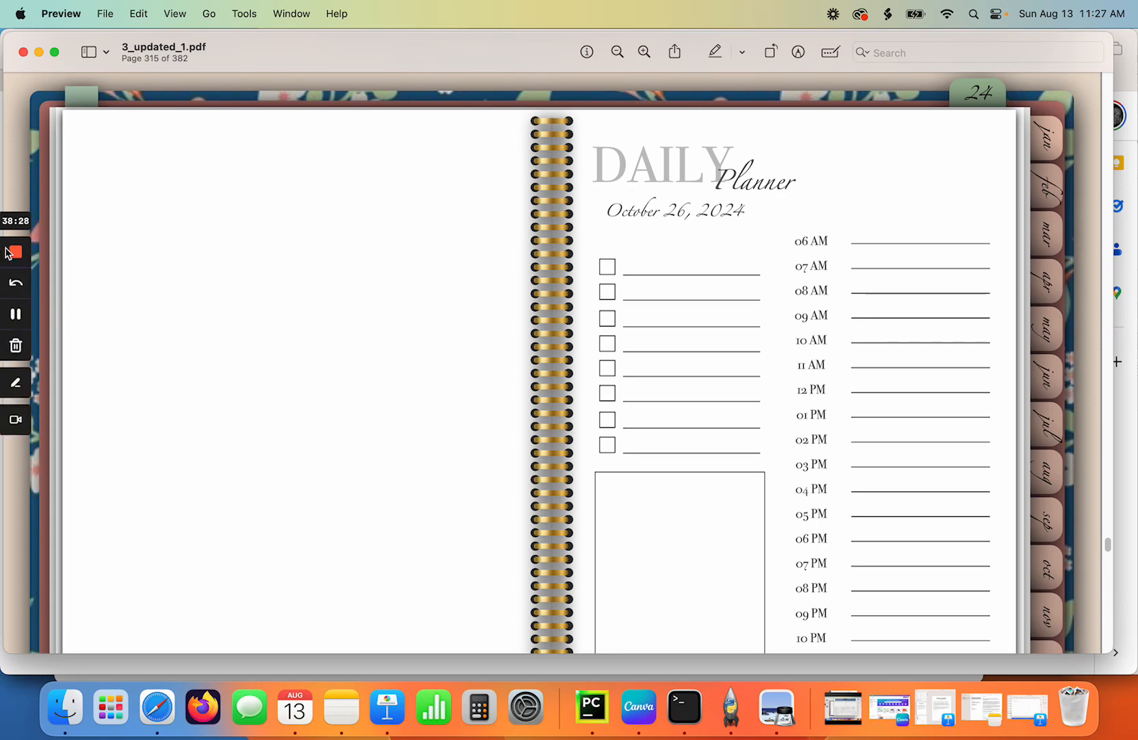